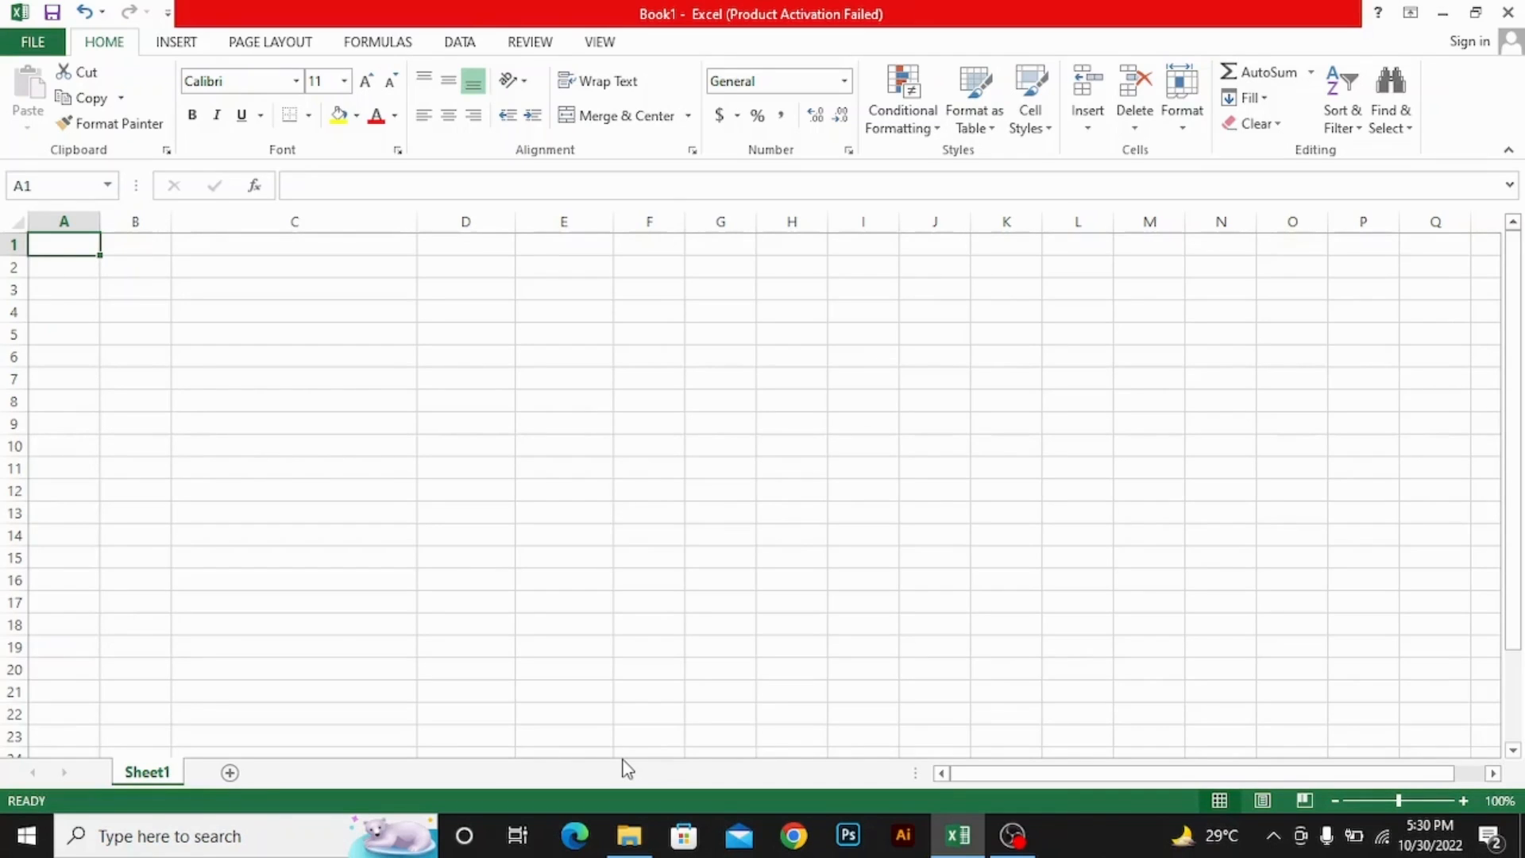
# Enter the column header "Sr. No." in cell B2
pyautogui.press('Right')
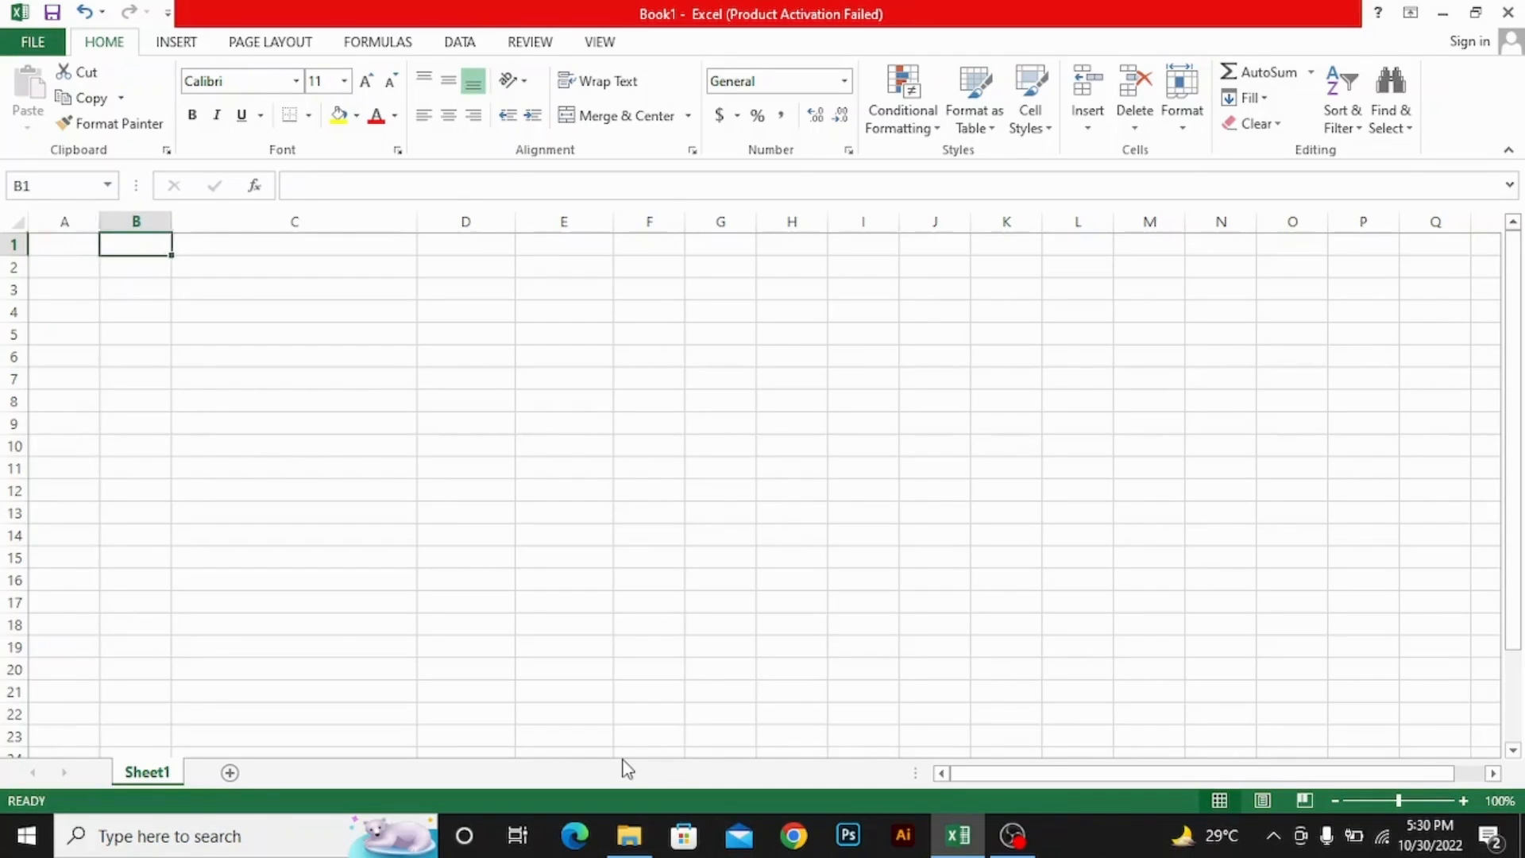
pyautogui.press('Down')
pyautogui.write('Sr.')
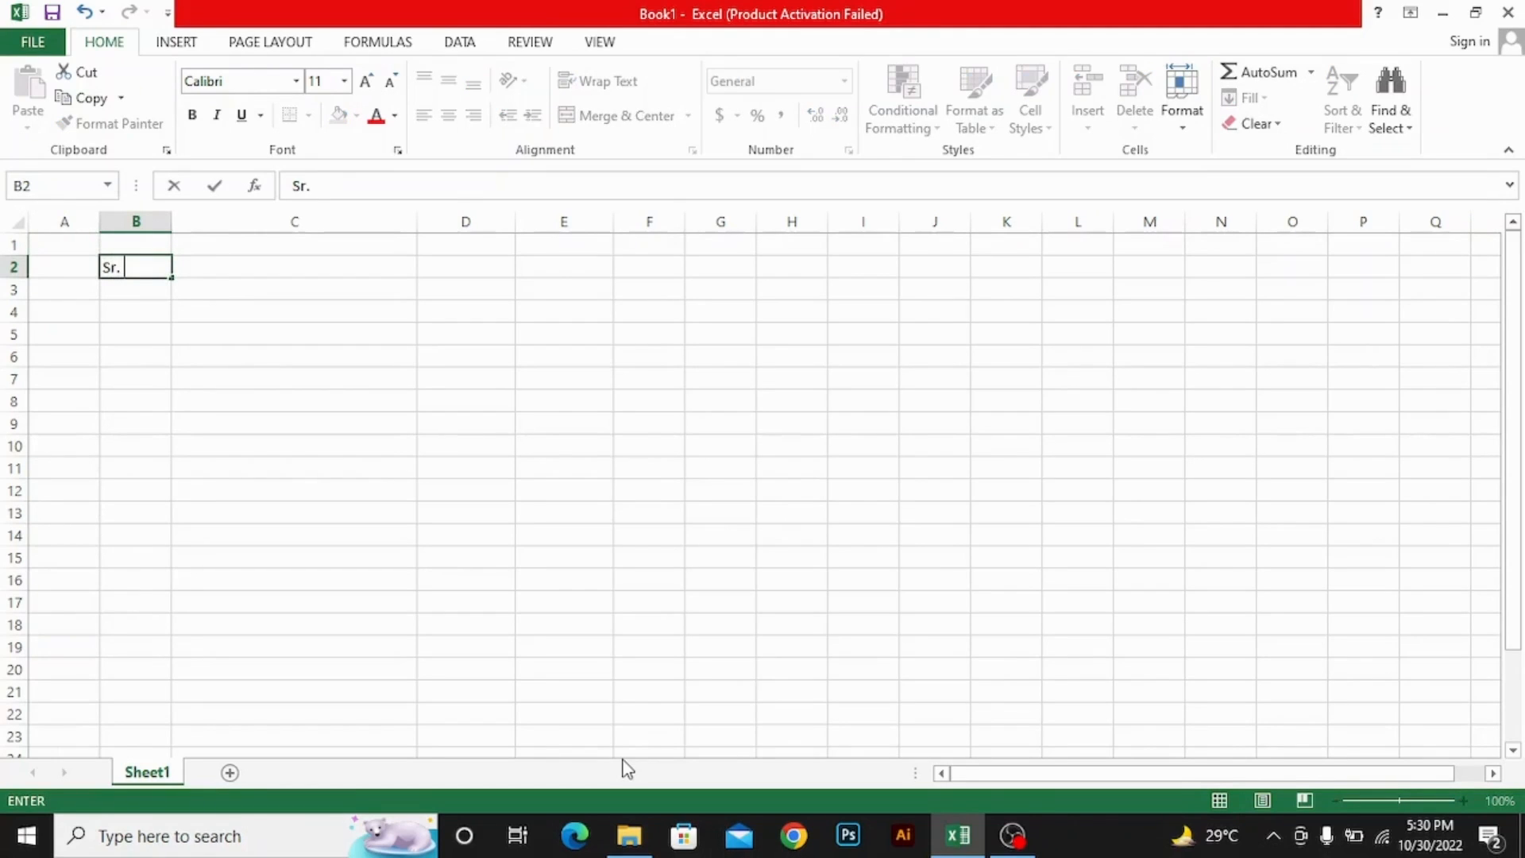
pyautogui.write(' No.')
pyautogui.press('Tab')
# Enter the column header "Particulars" in cell C2, correcting its spelling
pyautogui.write('Part')
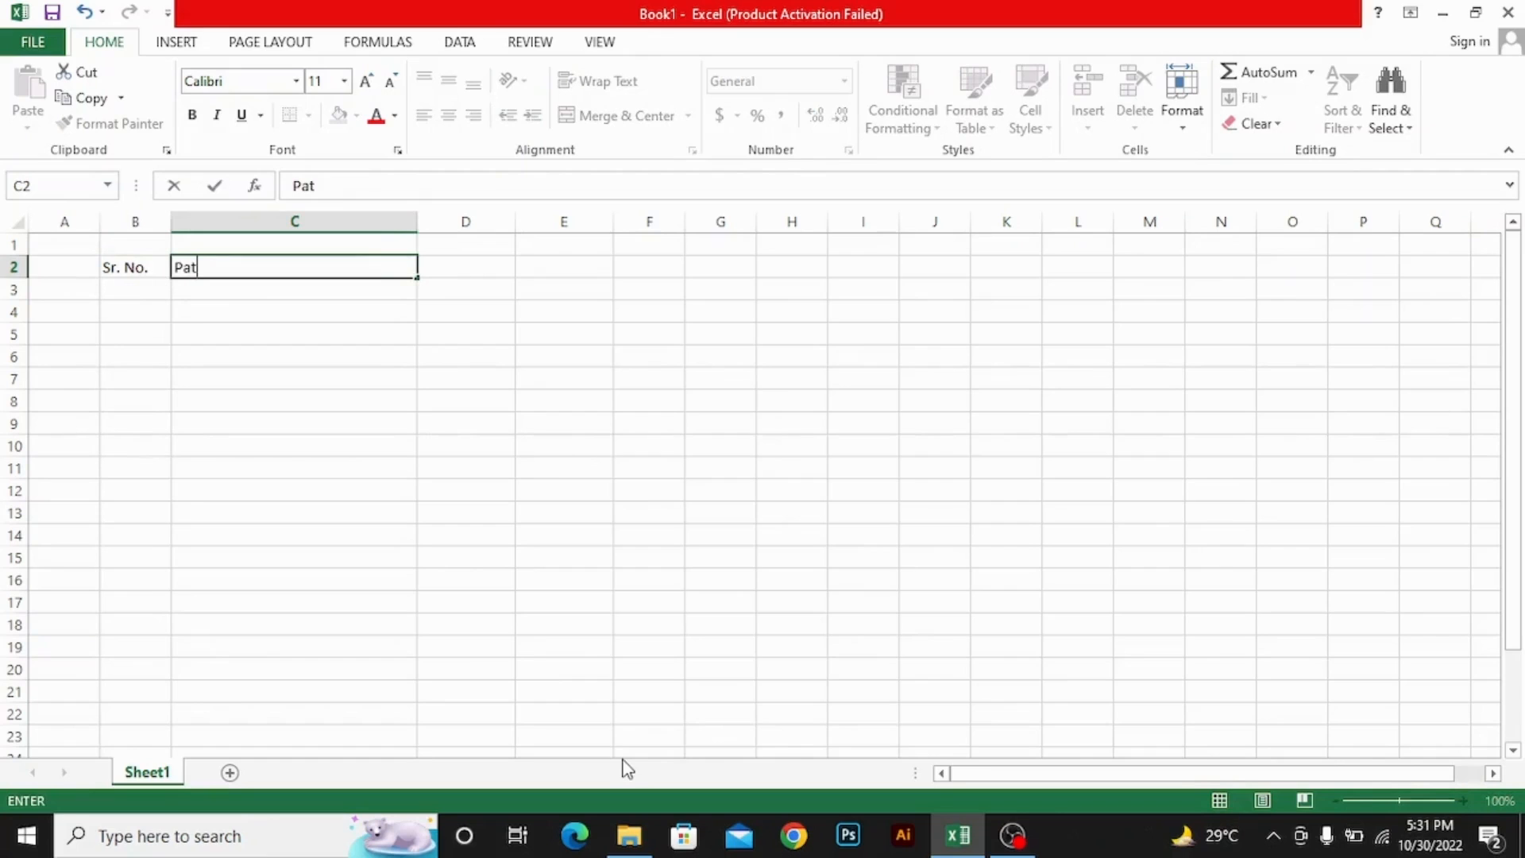
pyautogui.write('icularrs')
pyautogui.press('Right')
pyautogui.press('Left')
pyautogui.press('F2')
pyautogui.press('Left')
pyautogui.press('BackSpace')
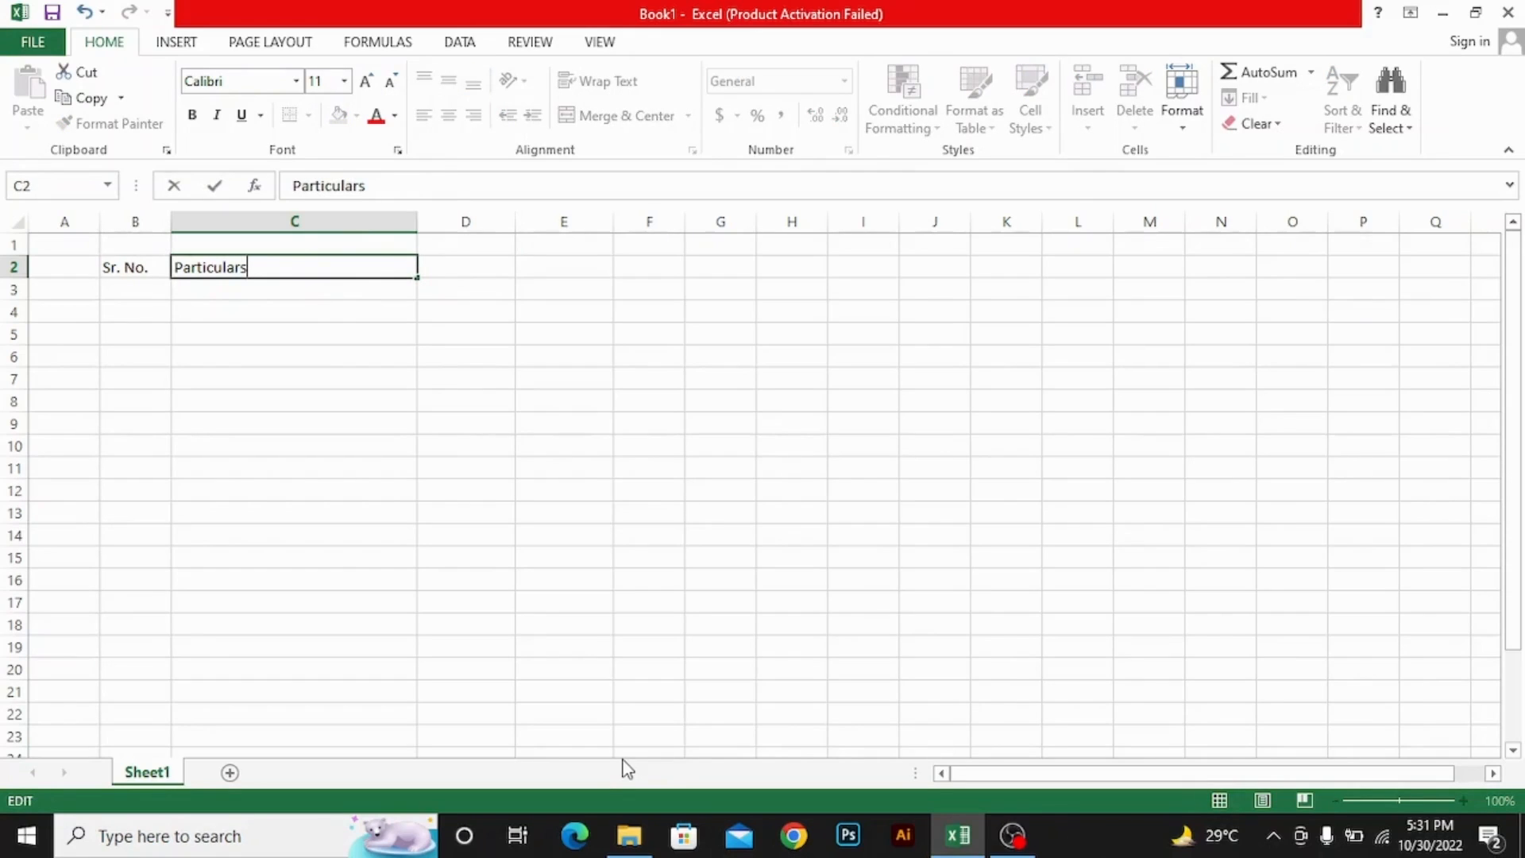
pyautogui.press('Return')
# Enter the column header "Amount (Rs.)" in cell D2
pyautogui.press('Right')
pyautogui.press('Up')
pyautogui.write('Amo')
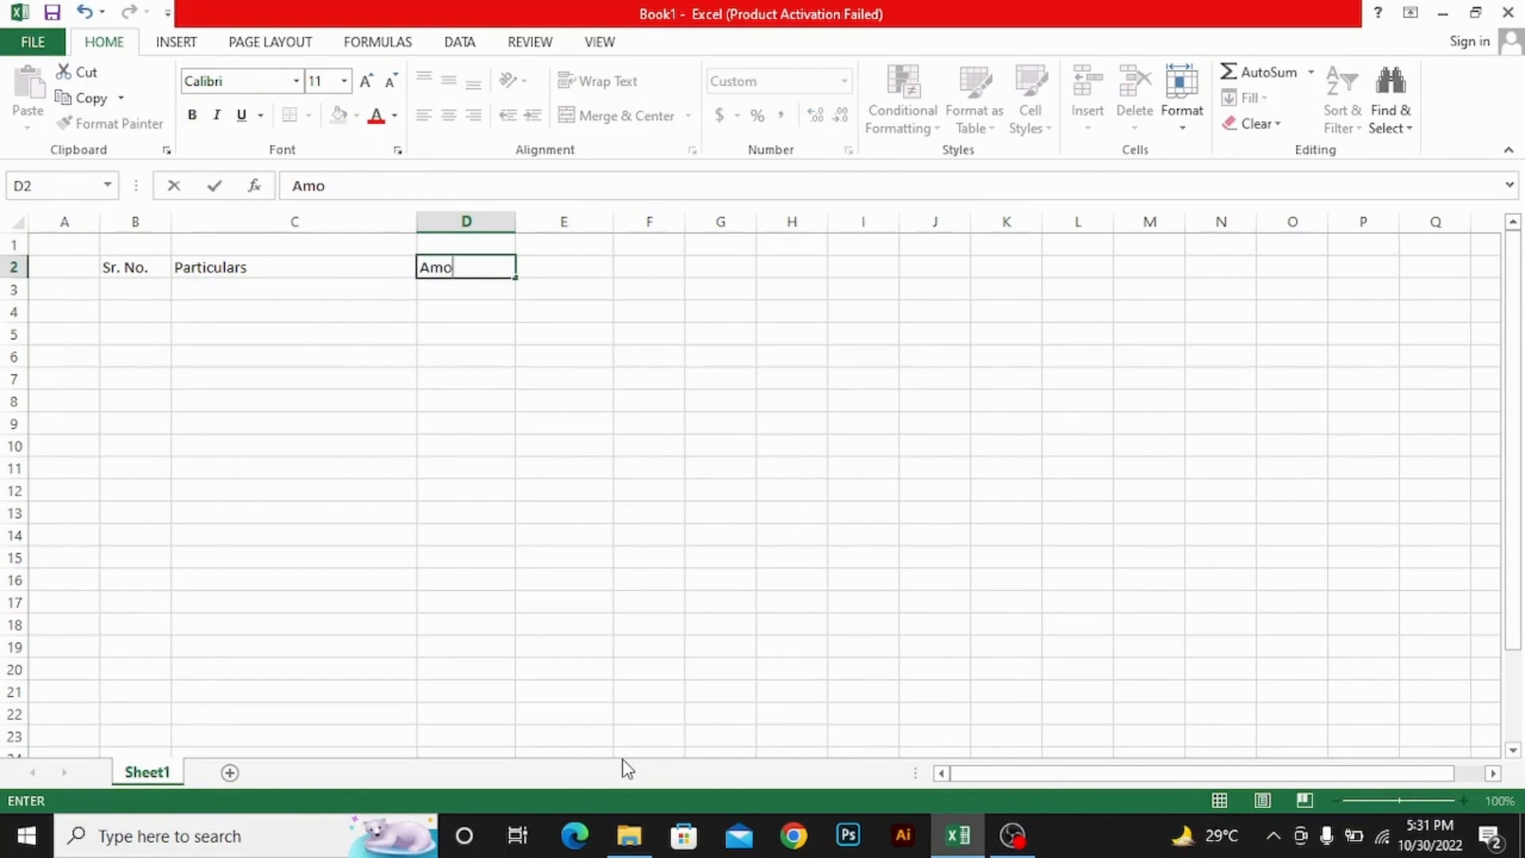
pyautogui.write('unt (Rs.)')
pyautogui.press('Return')
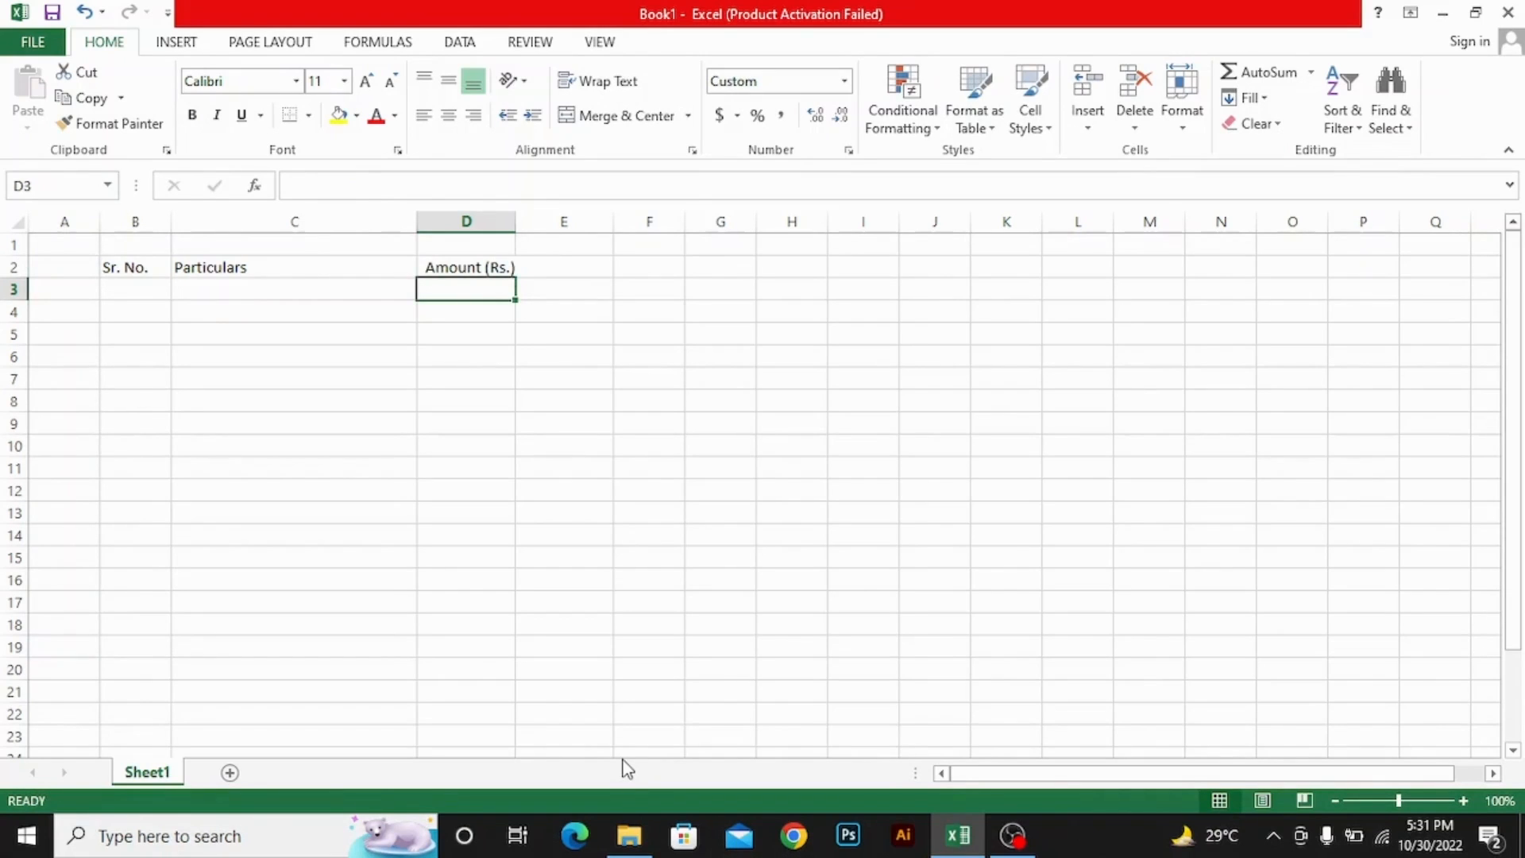
# Retype the "(Rs.)" ending of the header in cell D2
pyautogui.press('Up')
pyautogui.press('F2')
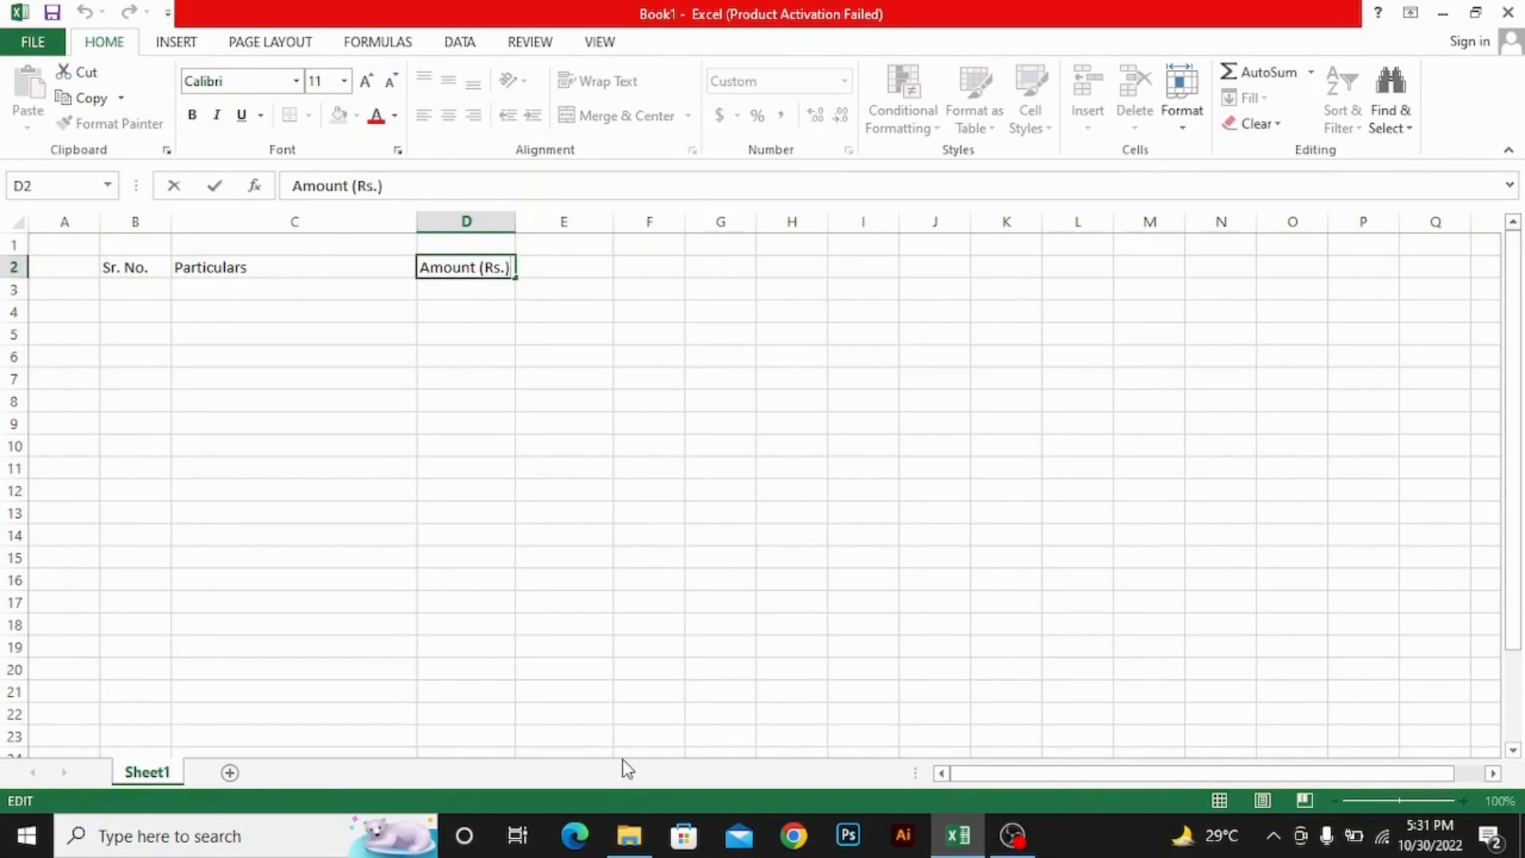
pyautogui.press('BackSpace')
pyautogui.press('BackSpace')
pyautogui.press('BackSpace')
pyautogui.press('BackSpace')
pyautogui.press('BackSpace')
pyautogui.write('(Rs.)')
pyautogui.press('Return')
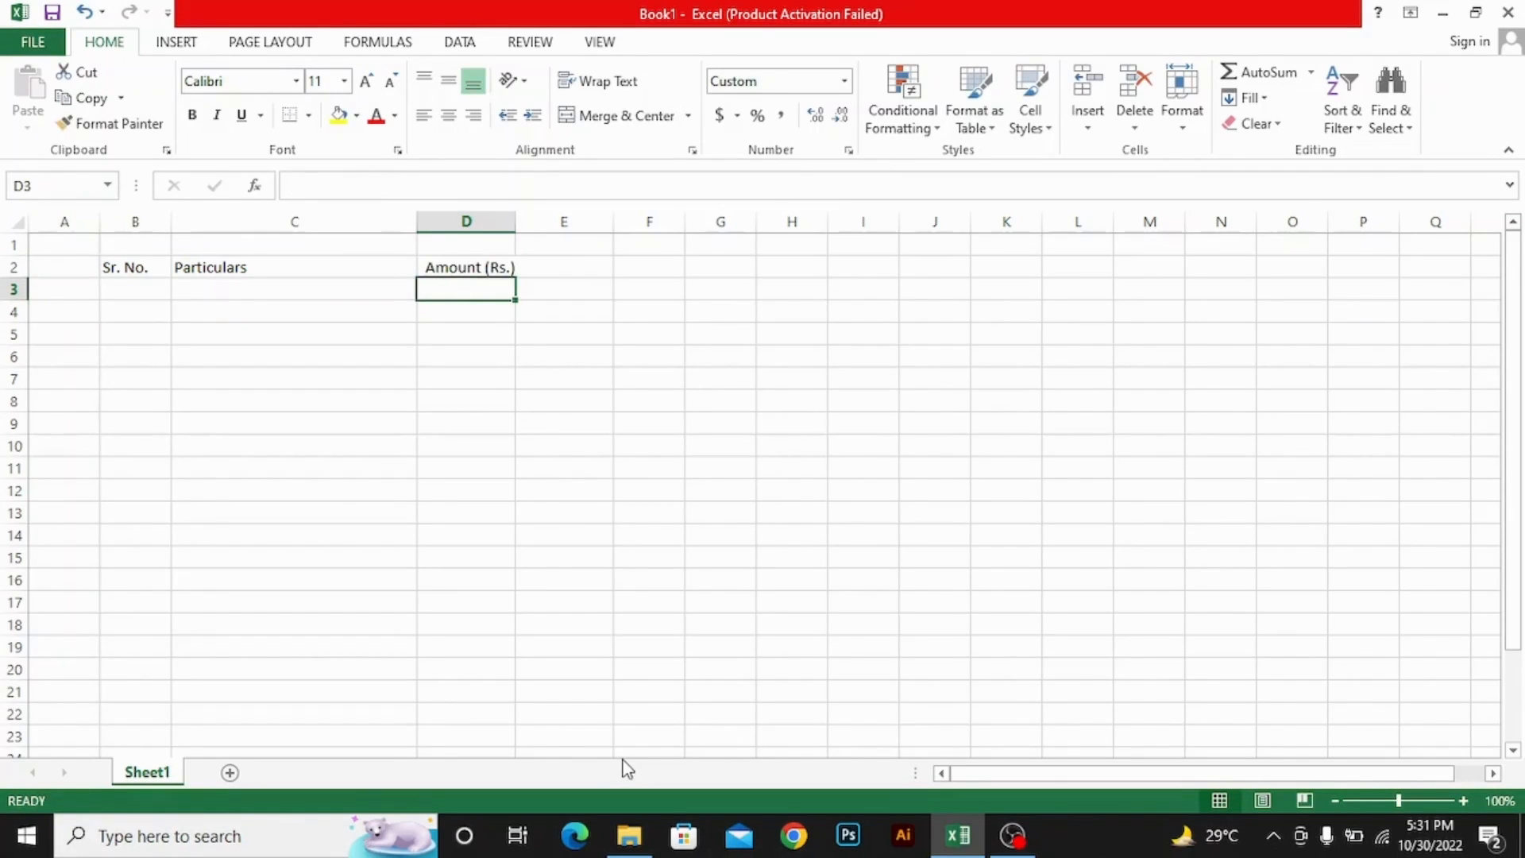
# Insert a line break before "(Rs.)" in cell D2 so the header spans two lines
pyautogui.press('Up')
pyautogui.press('F2')
pyautogui.press('Left')
pyautogui.press('Left')
pyautogui.press('Left')
pyautogui.press('Left')
pyautogui.press('Left')
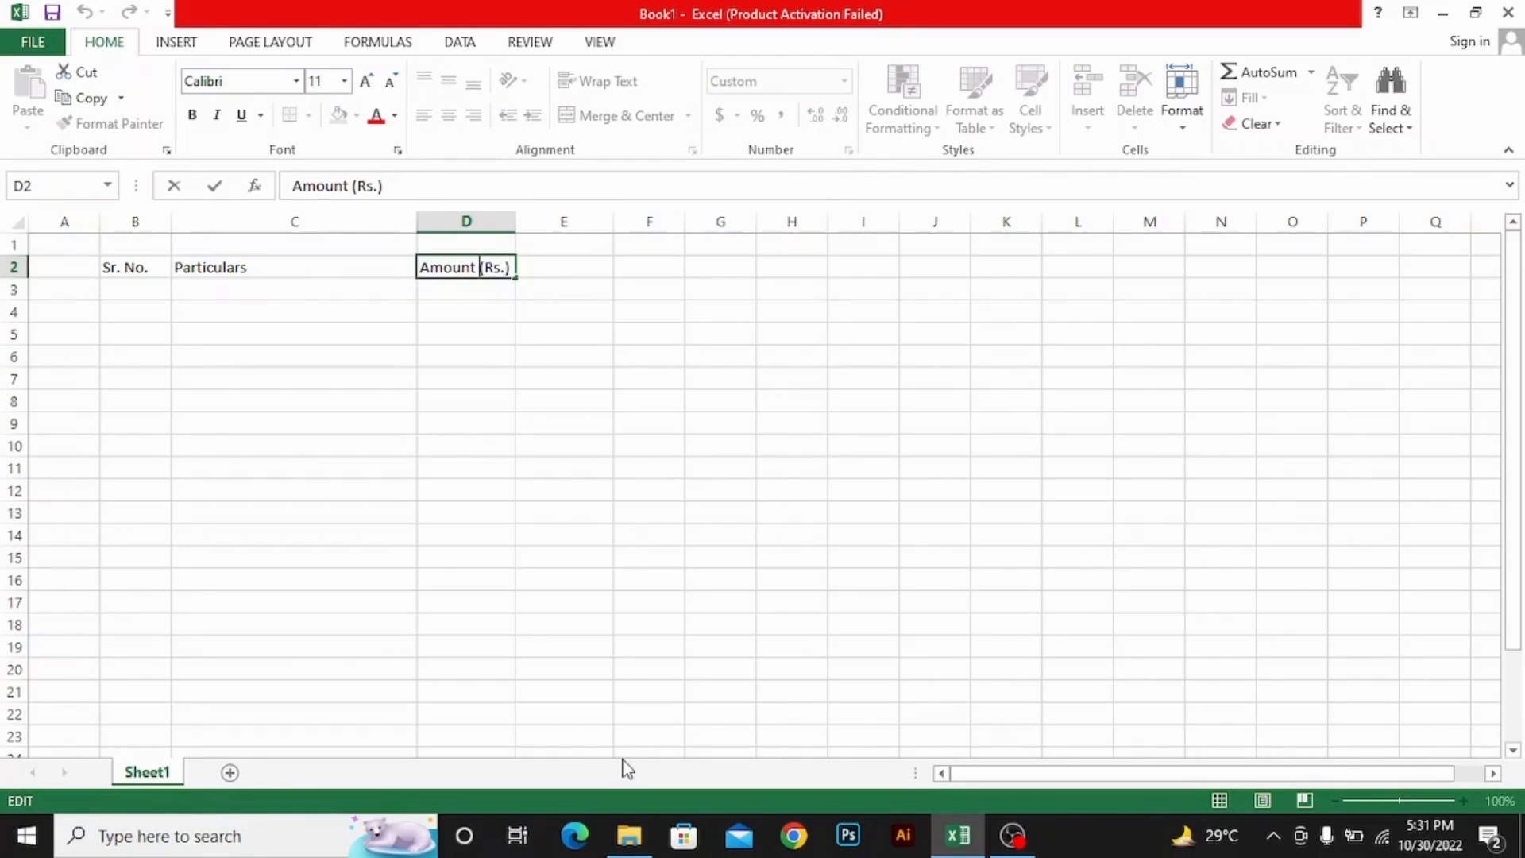
pyautogui.hotkey('alt', 'Return')
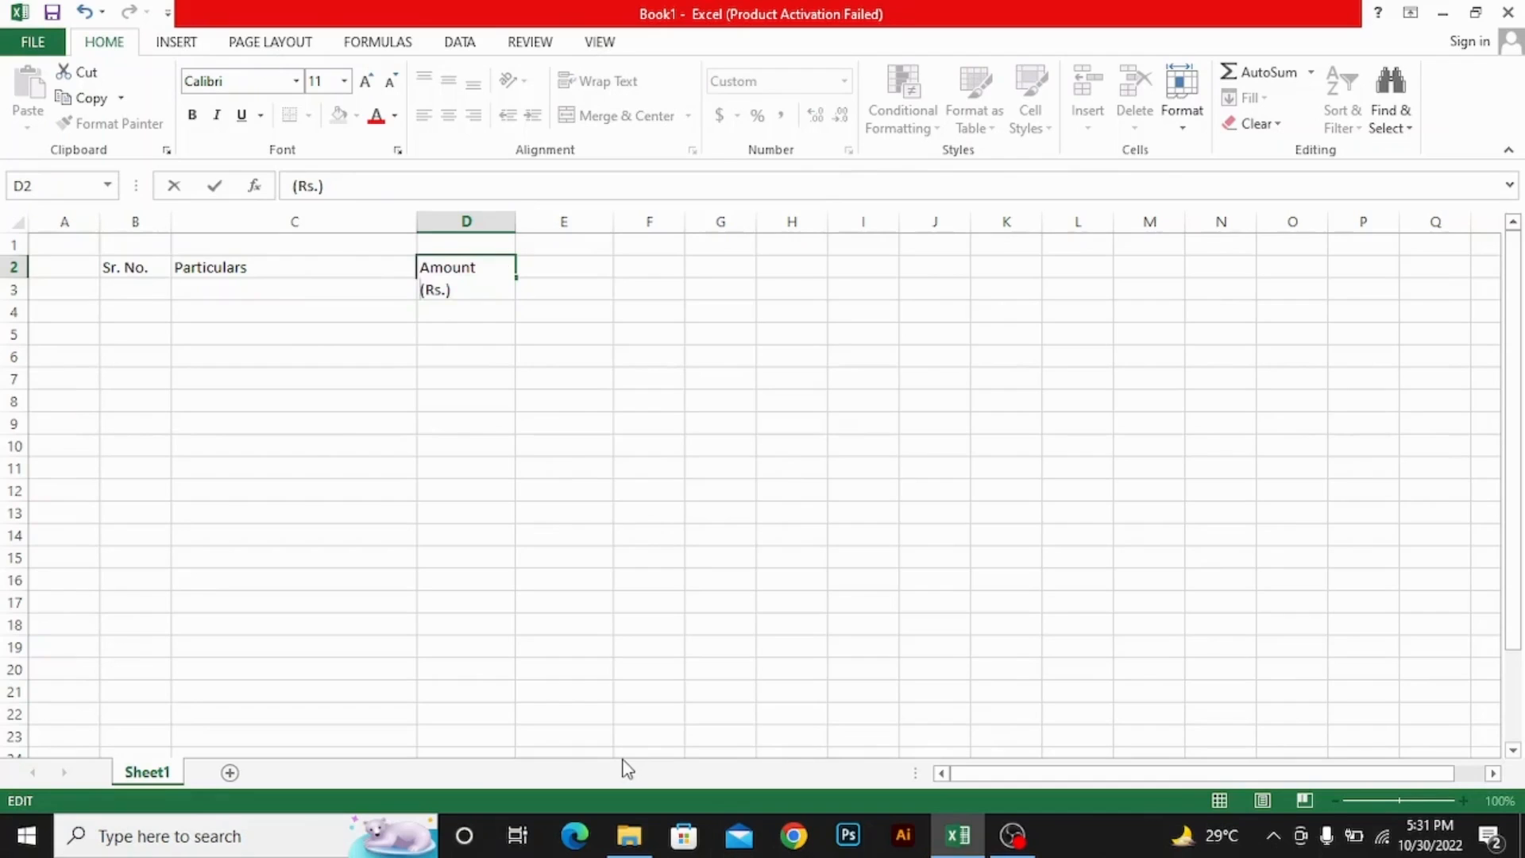
pyautogui.press('Return')
pyautogui.press('Up')
pyautogui.press('Left')
pyautogui.press('Right')
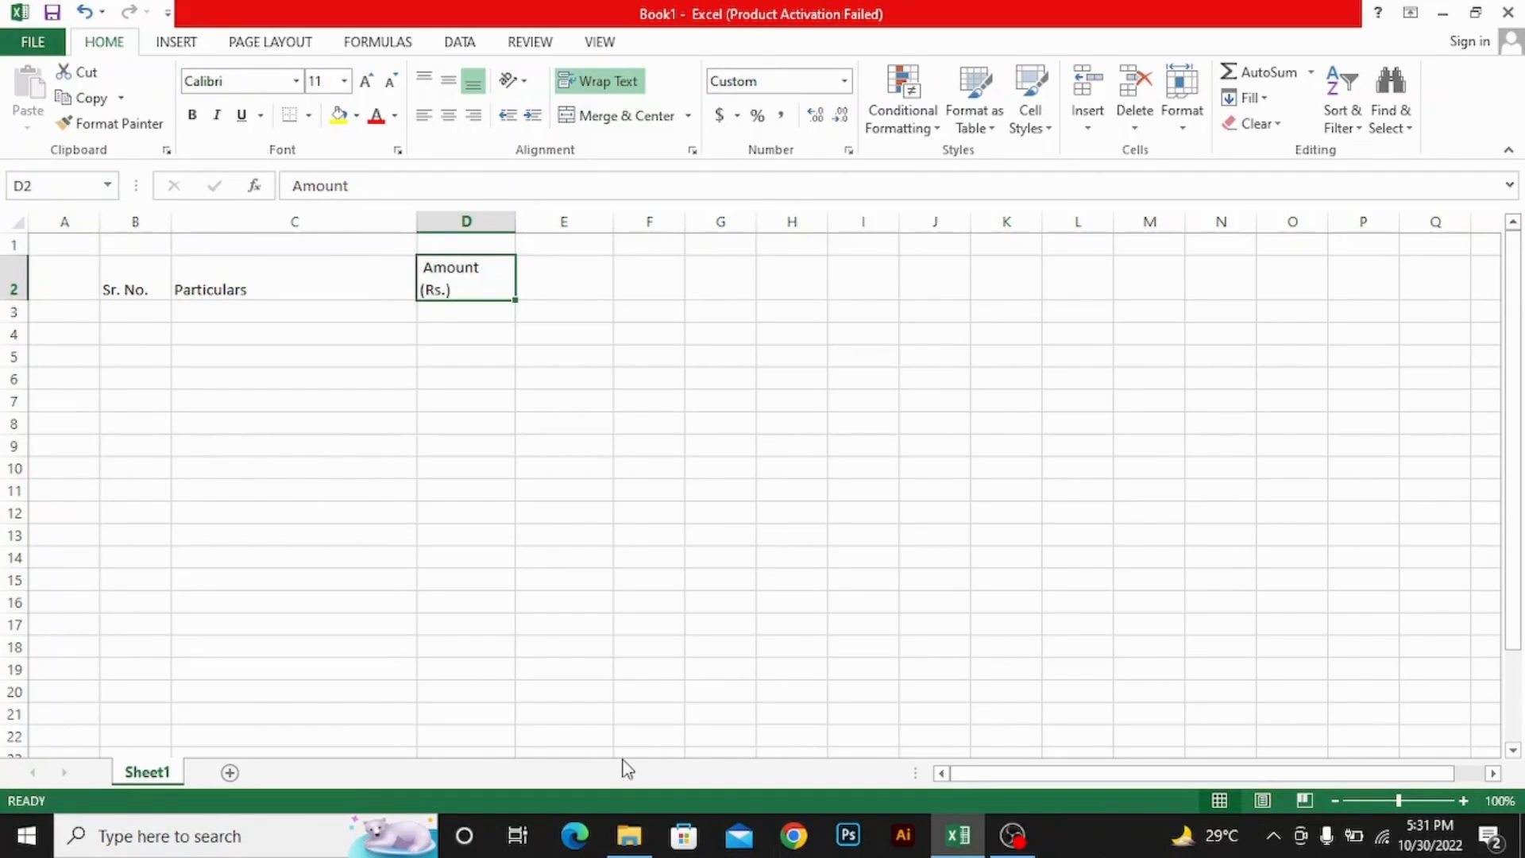
pyautogui.press('F2')
pyautogui.press('Escape')
pyautogui.press('Left')
pyautogui.press('Right')
# Center the contents of row 2 both horizontally and vertically
pyautogui.press('Left')
pyautogui.press('Left')
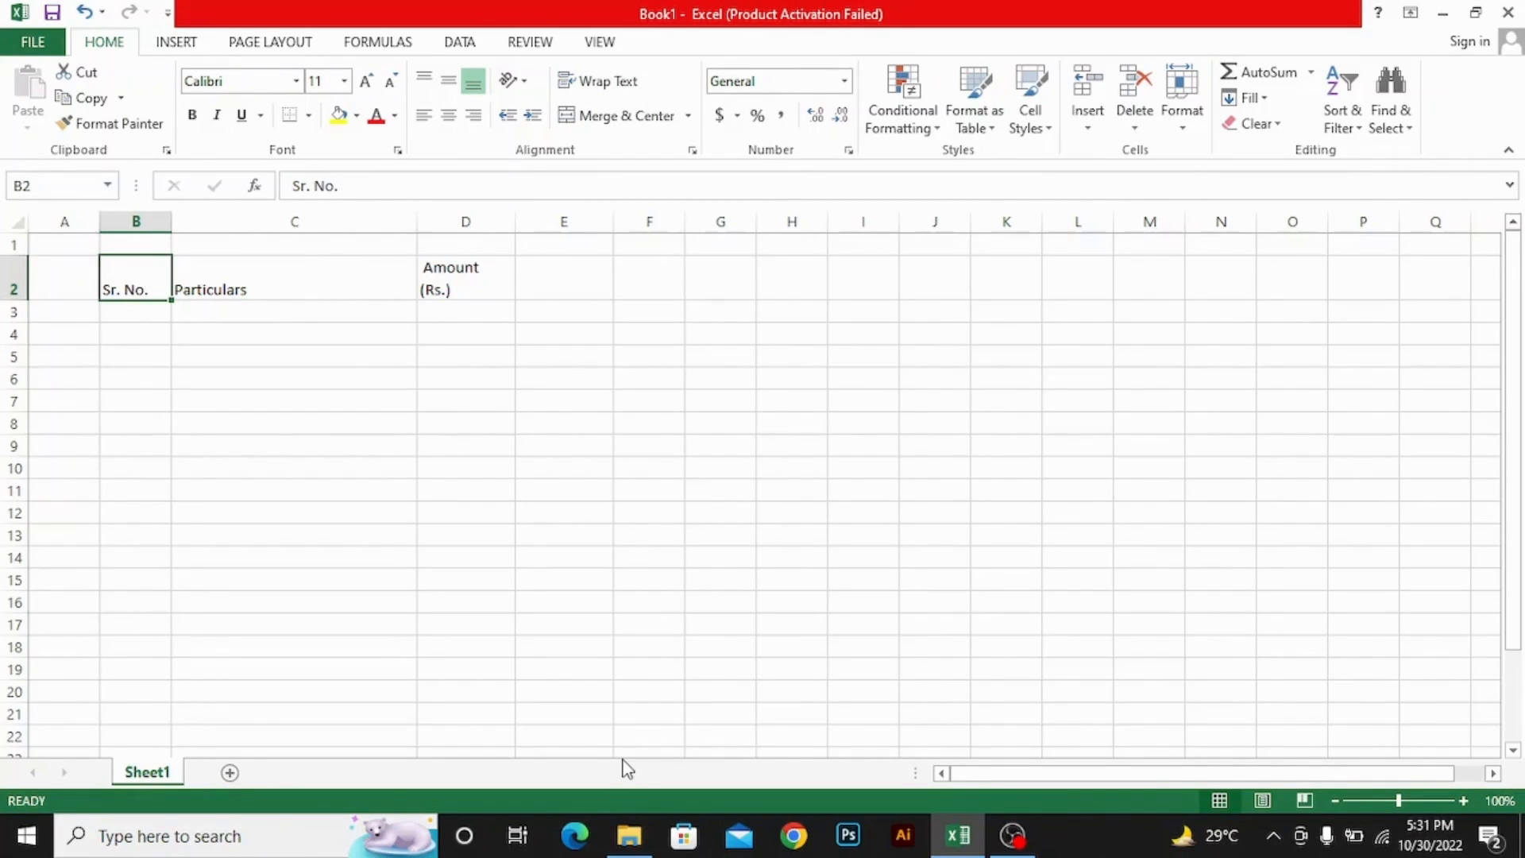
pyautogui.hotkey('shift', 'space')
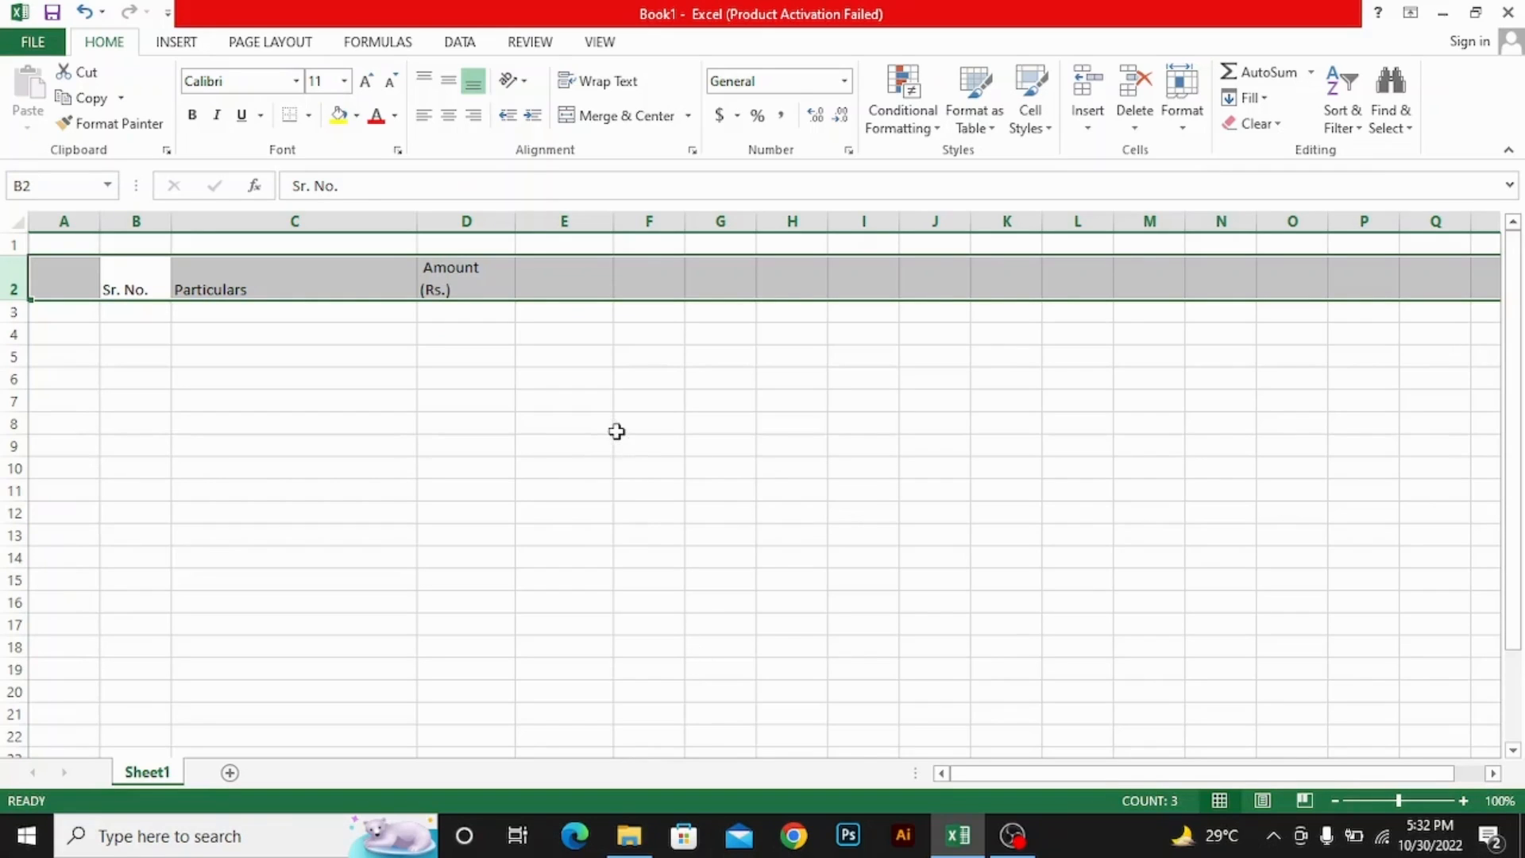
pyautogui.click(449, 116)
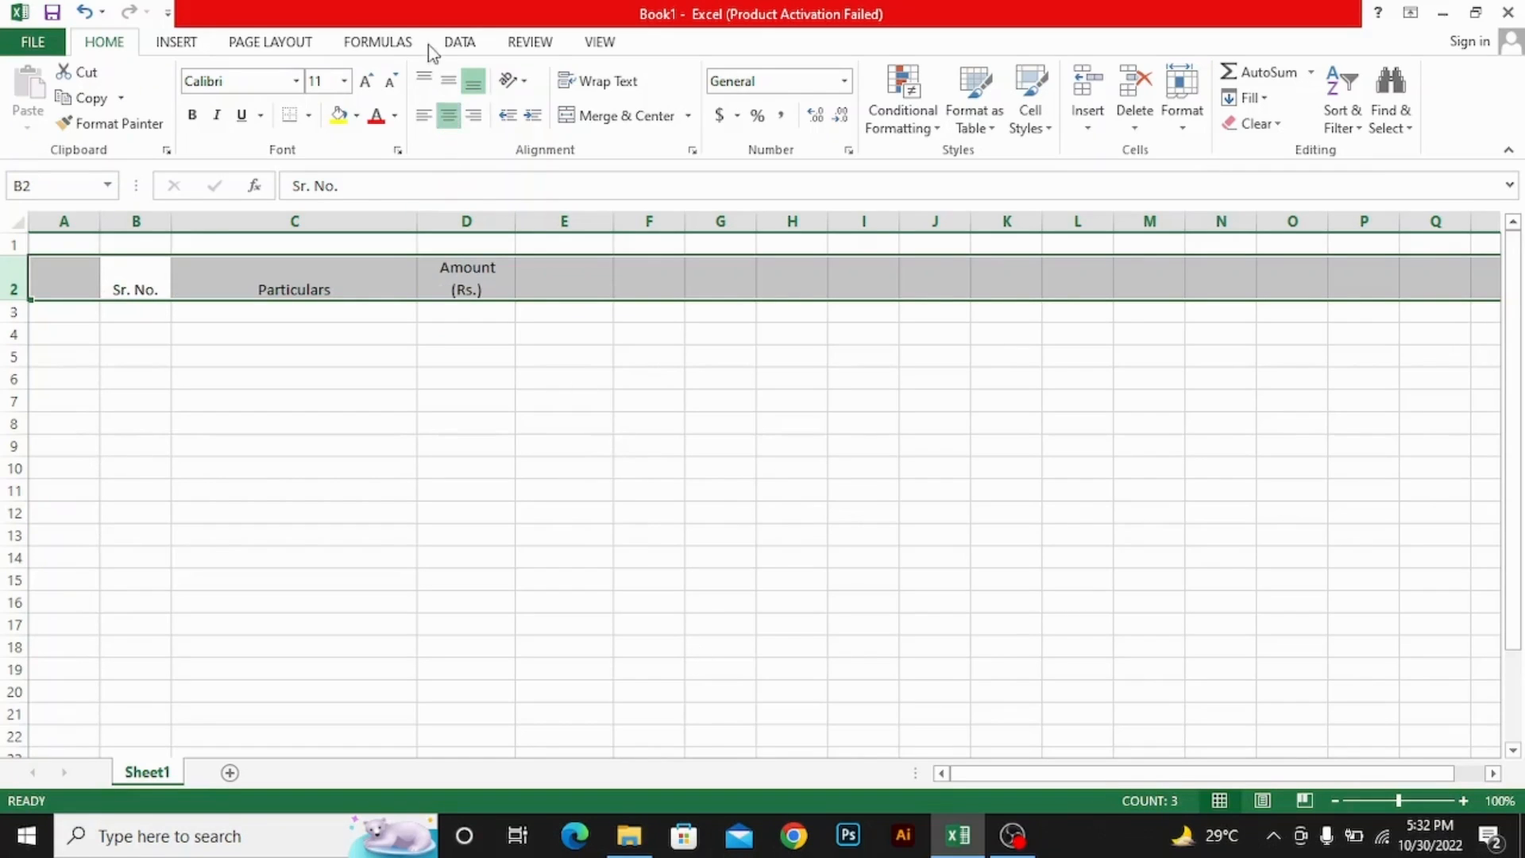
pyautogui.click(448, 80)
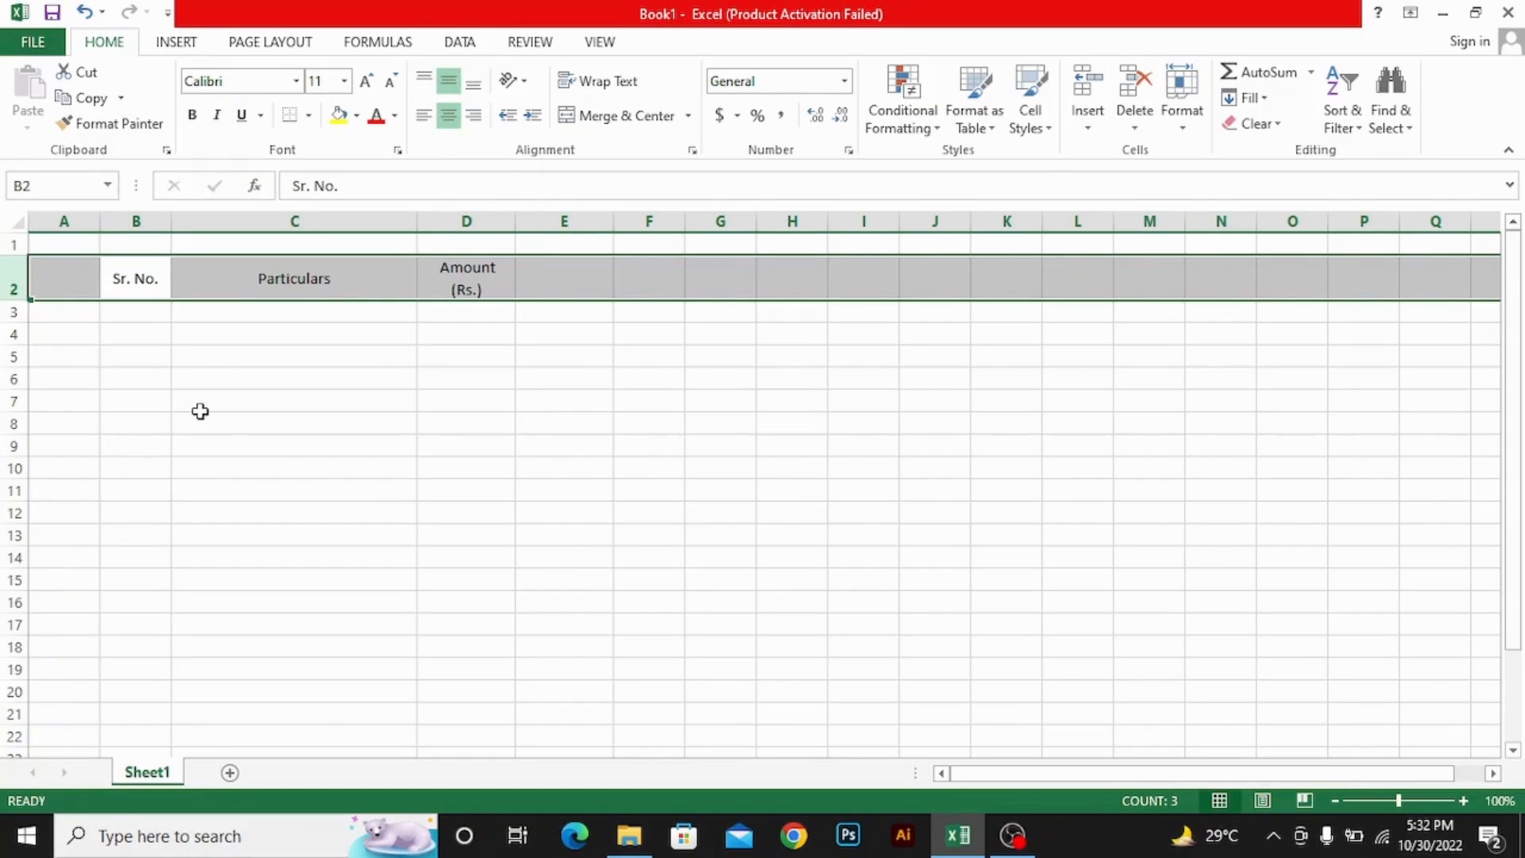
# Make the three headers in B2:D2 bold
pyautogui.press('Left')
pyautogui.press('Right')
pyautogui.hotkey('shift', 'Right')
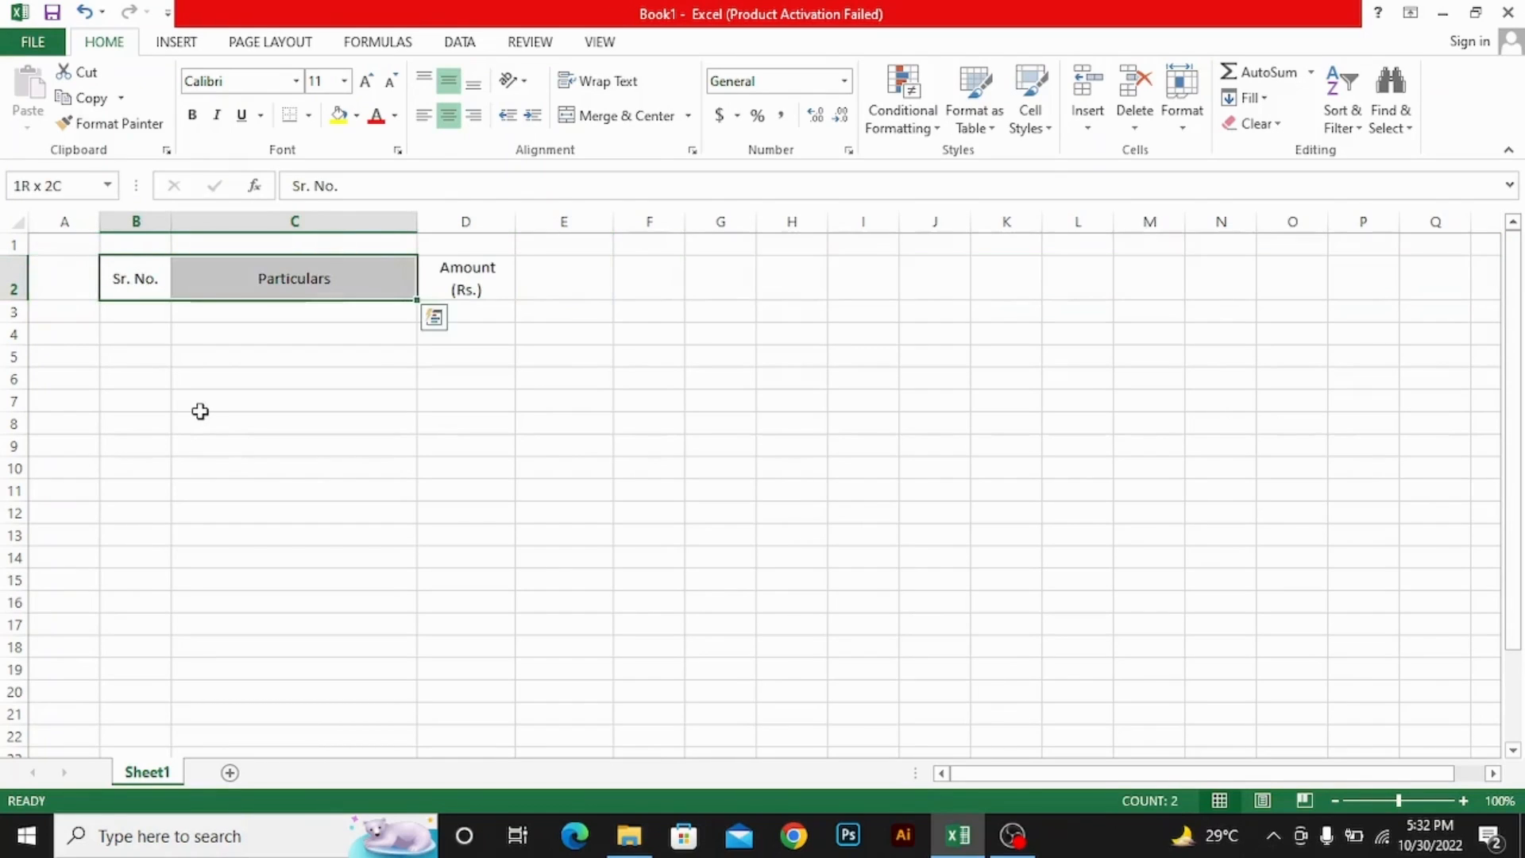
pyautogui.hotkey('shift', 'Right')
pyautogui.hotkey('ctrl', 'b')
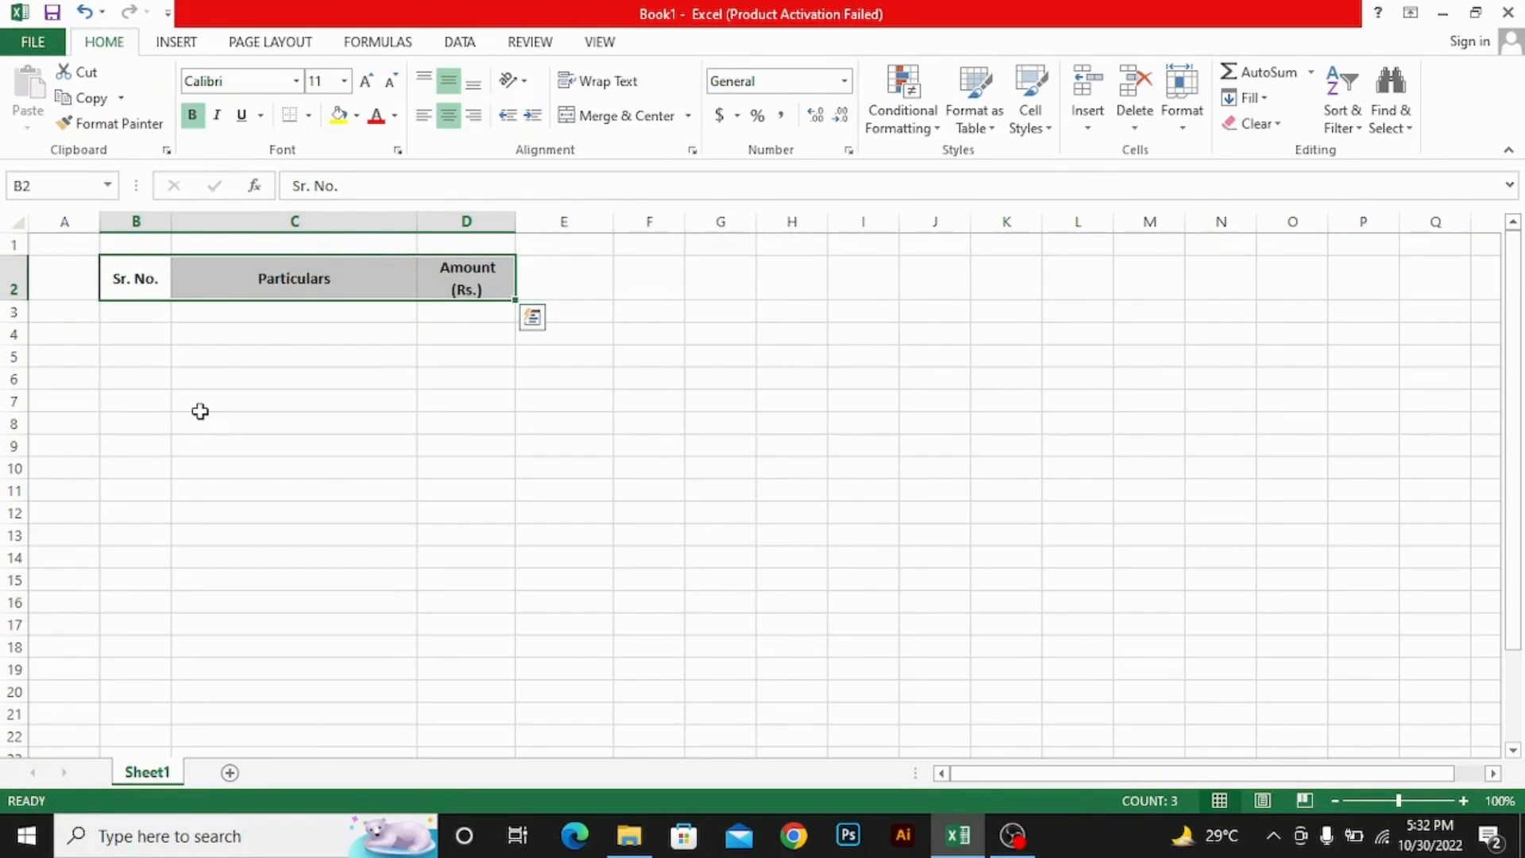
# Try italic and underline formatting on the headers in B2:D2, and remove both again
pyautogui.press('Down')
pyautogui.press('Up')
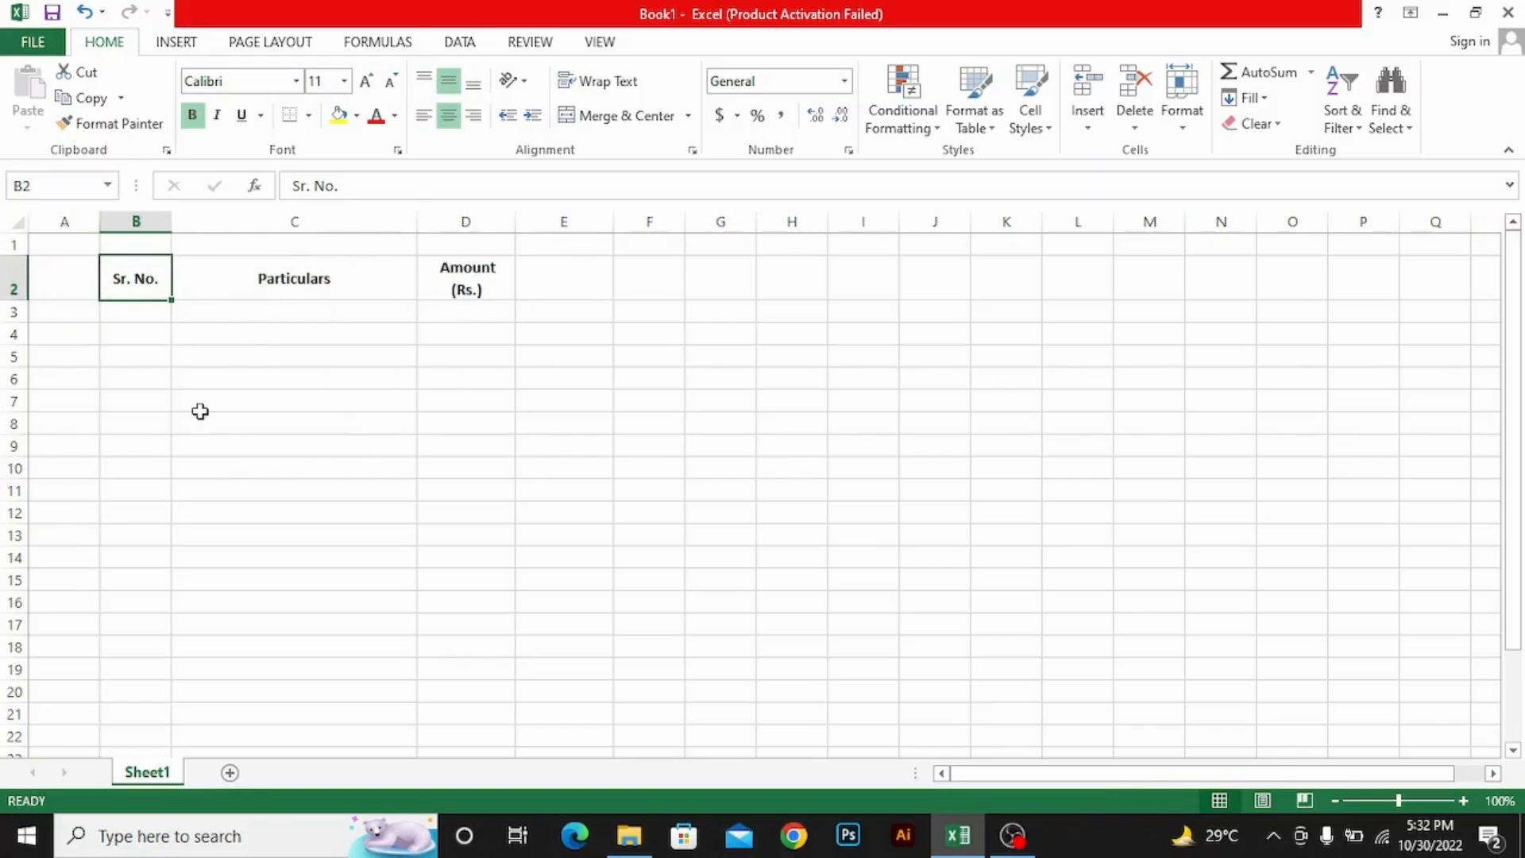
pyautogui.hotkey('shift', 'Right')
pyautogui.hotkey('shift', 'Right')
pyautogui.hotkey('ctrl', 'i')
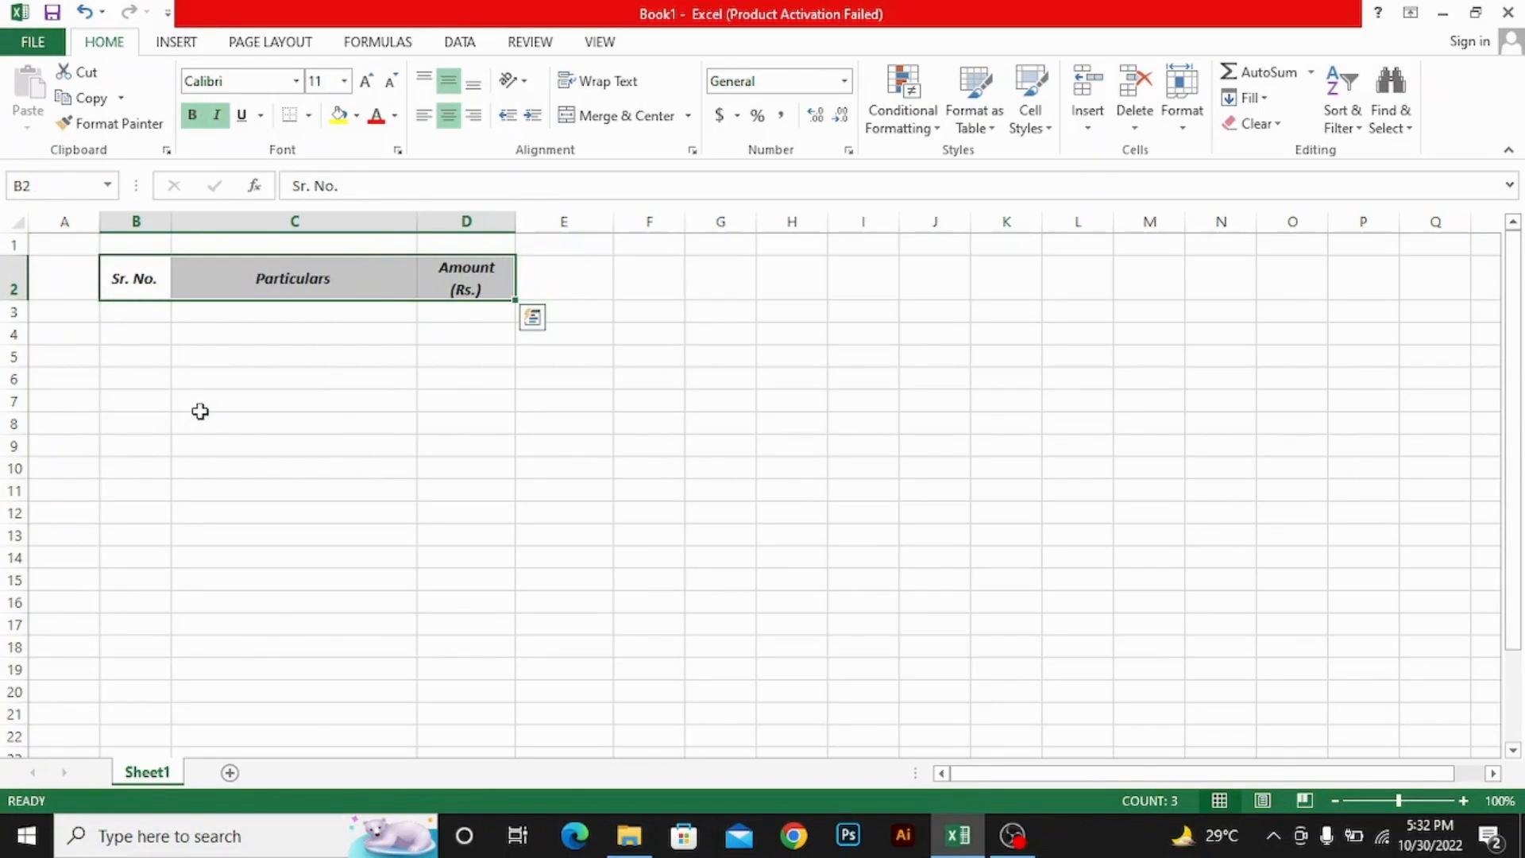
pyautogui.hotkey('ctrl', 'u')
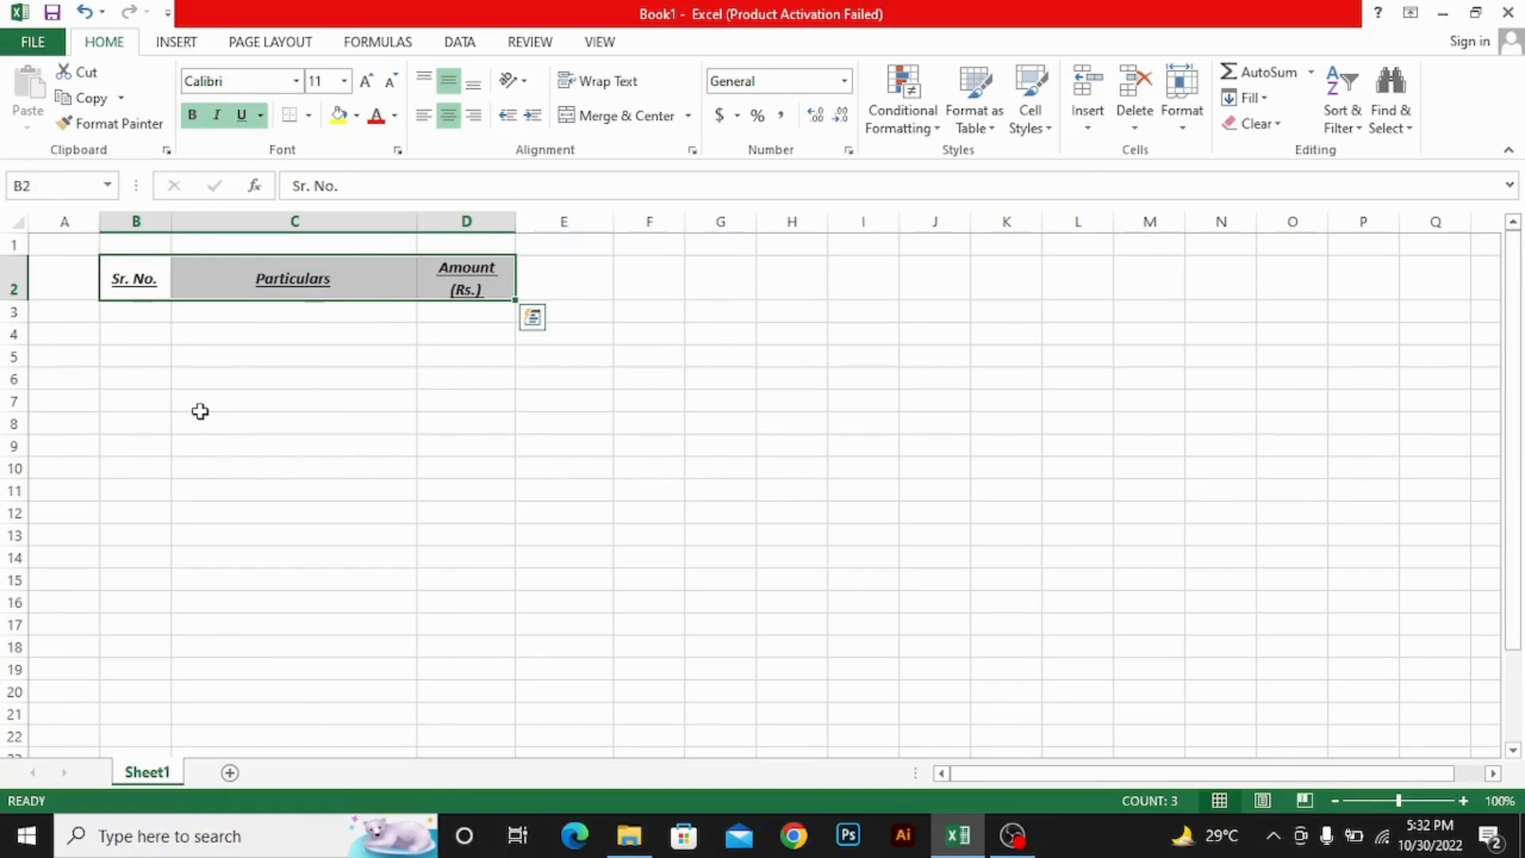
pyautogui.hotkey('ctrl', 'u')
pyautogui.hotkey('ctrl', 'i')
# Enter the serial numbers 1 to 6 in cells B3 to B8
pyautogui.press('Tab')
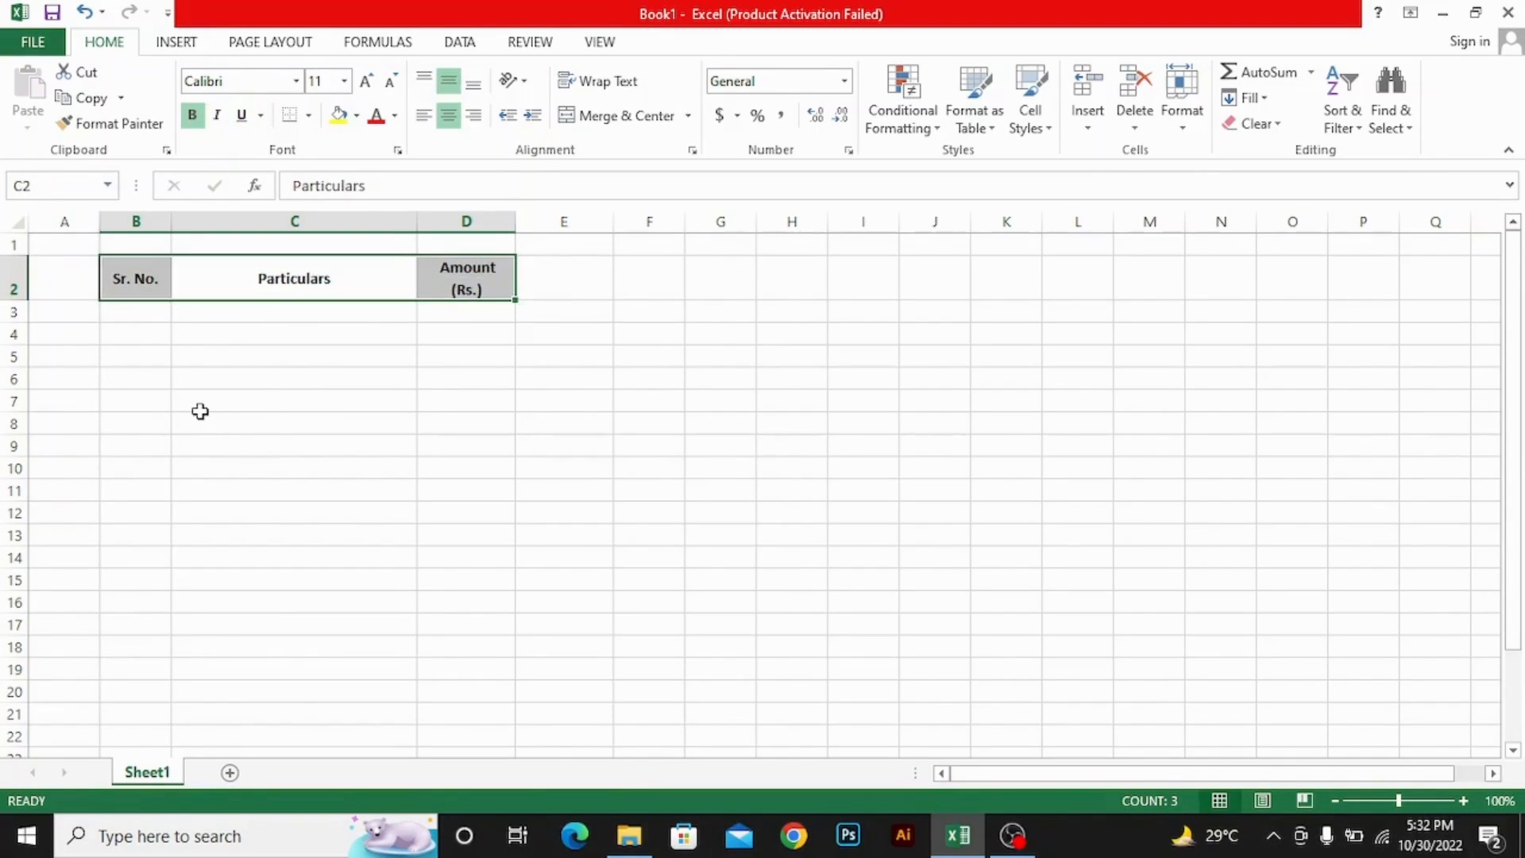
pyautogui.press('Down')
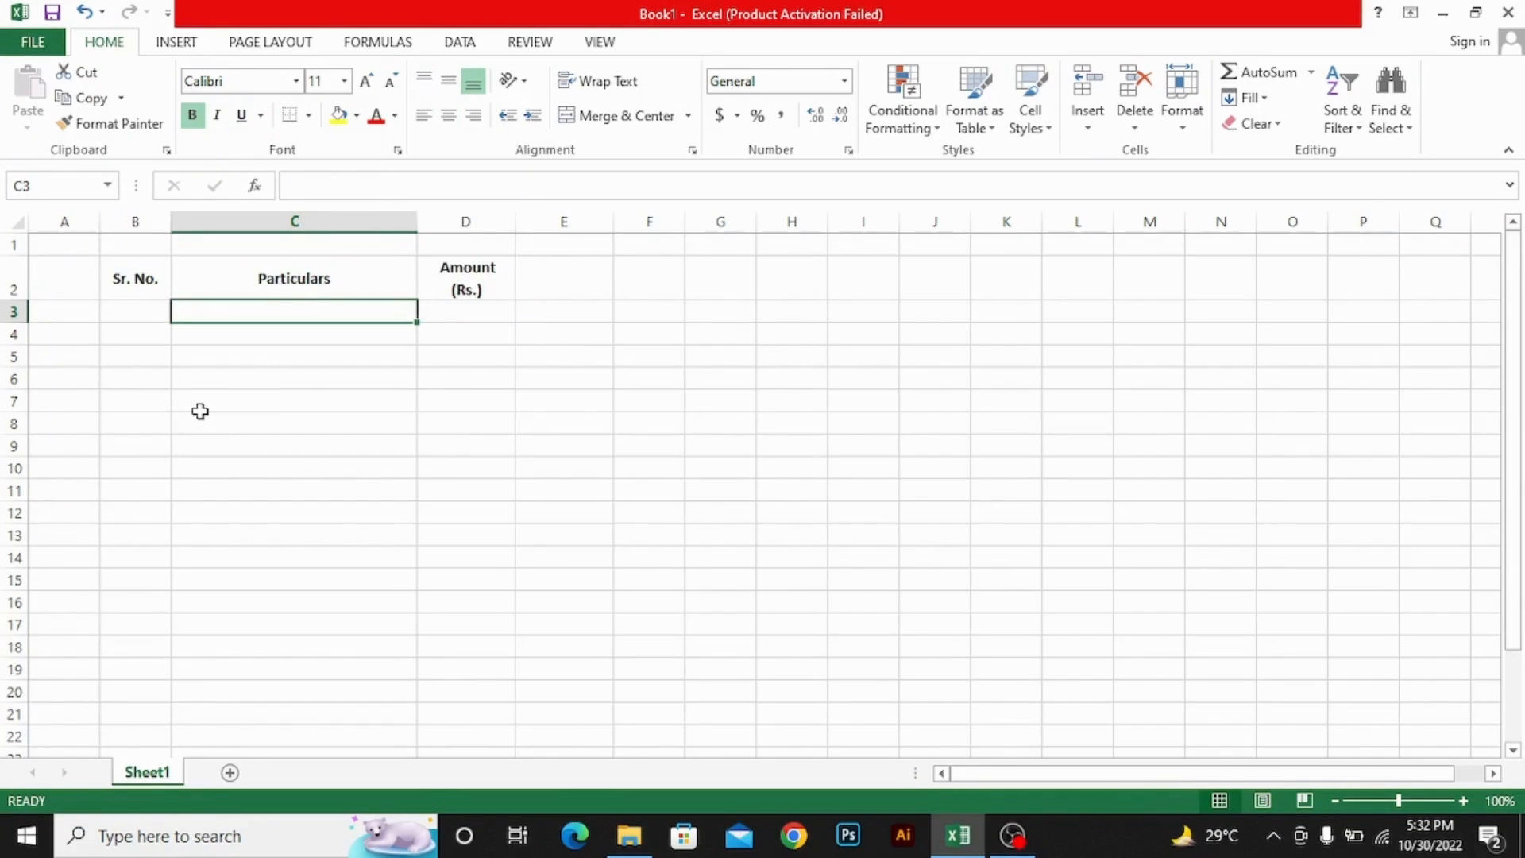
pyautogui.press('Left')
pyautogui.write('1')
pyautogui.press('Return')
pyautogui.write('2')
pyautogui.press('Return')
pyautogui.write('3')
pyautogui.press('Return')
pyautogui.write('4')
pyautogui.press('Return')
pyautogui.write('5')
pyautogui.press('Return')
pyautogui.write('6')
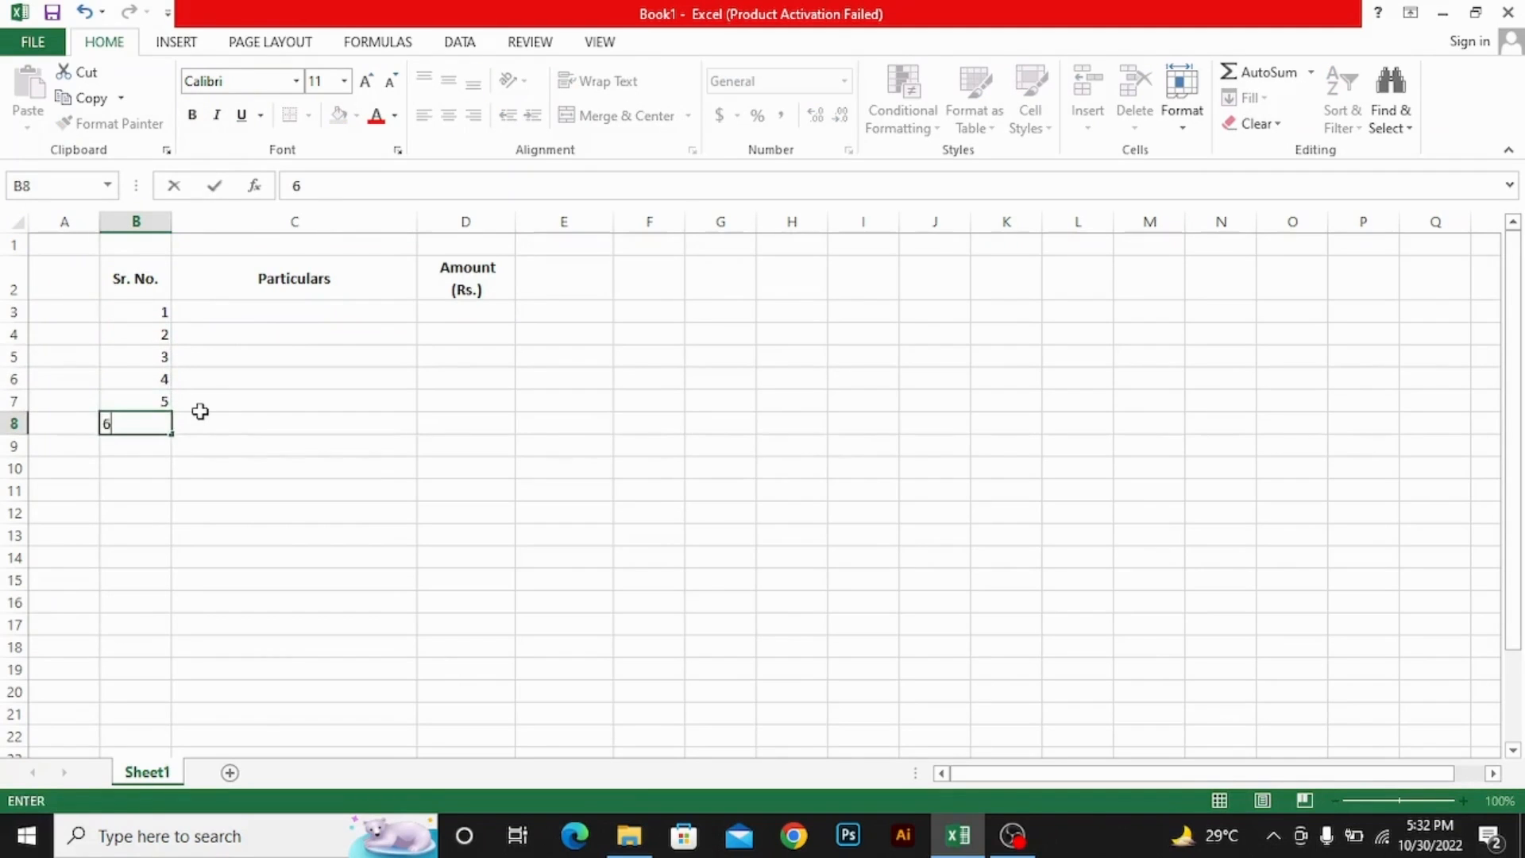
pyautogui.press('Return')
pyautogui.press('Return')
pyautogui.press('Return')
pyautogui.press('Return')
pyautogui.press('Return')
pyautogui.press('Return')
pyautogui.press('Return')
pyautogui.press('Return')
pyautogui.press('Return')
pyautogui.press('Return')
pyautogui.press('Return')
pyautogui.press('Return')
pyautogui.press('Return')
pyautogui.press('Return')
pyautogui.press('Return')
pyautogui.press('Return')
pyautogui.press('Return')
pyautogui.press('Return')
pyautogui.press('Return')
pyautogui.press('Return')
pyautogui.press('Up')
pyautogui.press('Up')
pyautogui.press('Up')
pyautogui.press('Up')
pyautogui.press('Up')
pyautogui.press('Up')
pyautogui.press('Up')
pyautogui.press('Up')
pyautogui.press('Up')
pyautogui.press('Up')
pyautogui.press('Up')
pyautogui.press('Up')
pyautogui.press('Up')
pyautogui.press('Up')
pyautogui.press('Up')
pyautogui.press('Up')
pyautogui.press('Up')
pyautogui.press('Up')
pyautogui.press('Up')
pyautogui.press('Up')
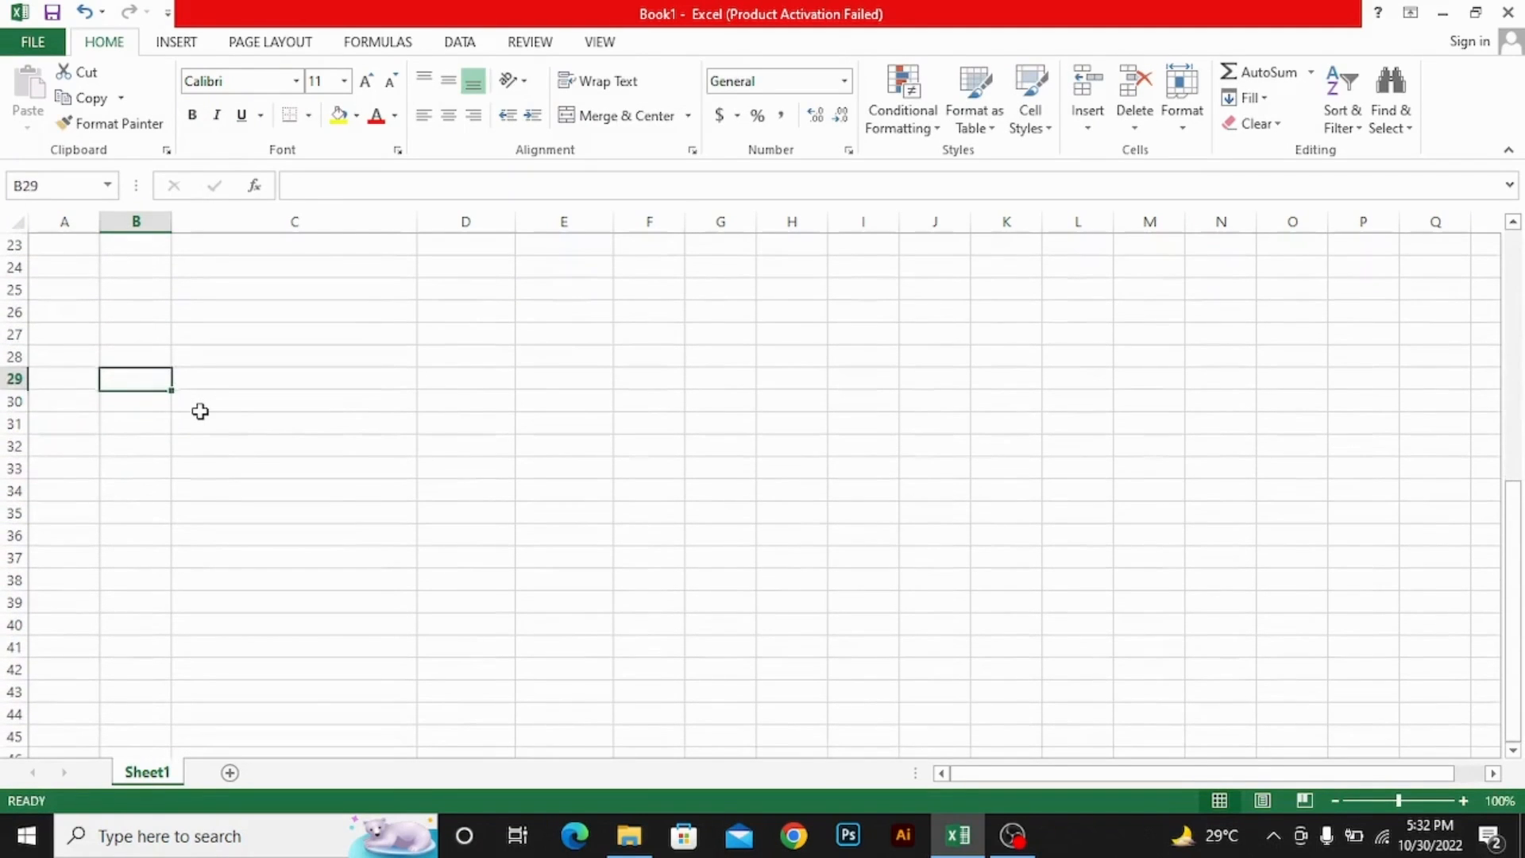
pyautogui.press('Up')
pyautogui.press('Up')
pyautogui.press('Right')
pyautogui.press('Right')
pyautogui.press('Left')
pyautogui.press('Left')
pyautogui.press('Up')
pyautogui.press('Right')
pyautogui.press('Right')
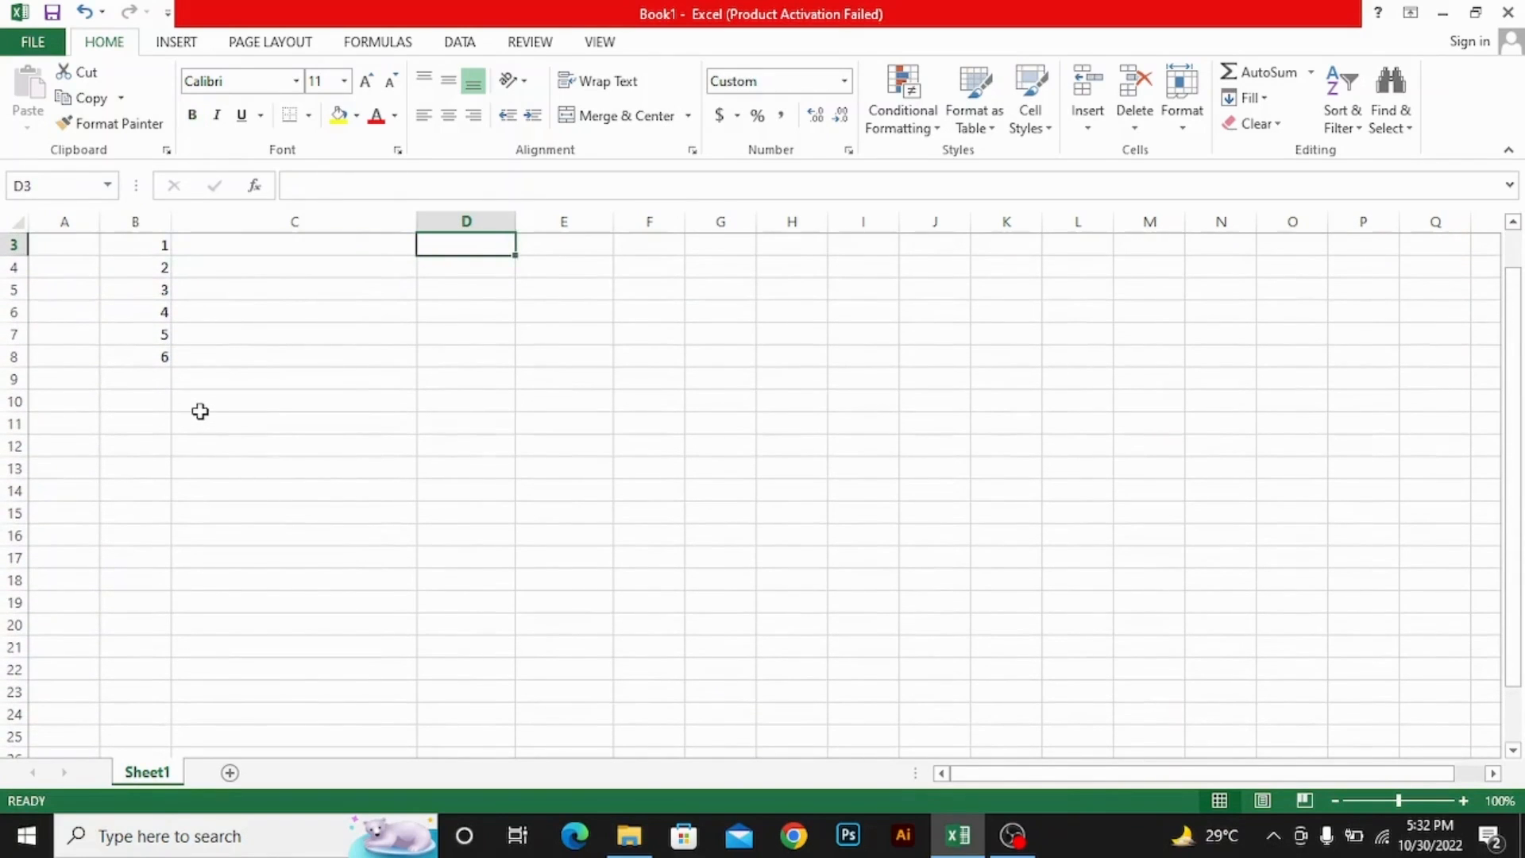
pyautogui.hotkey('ctrl', 'Right')
pyautogui.press('Left')
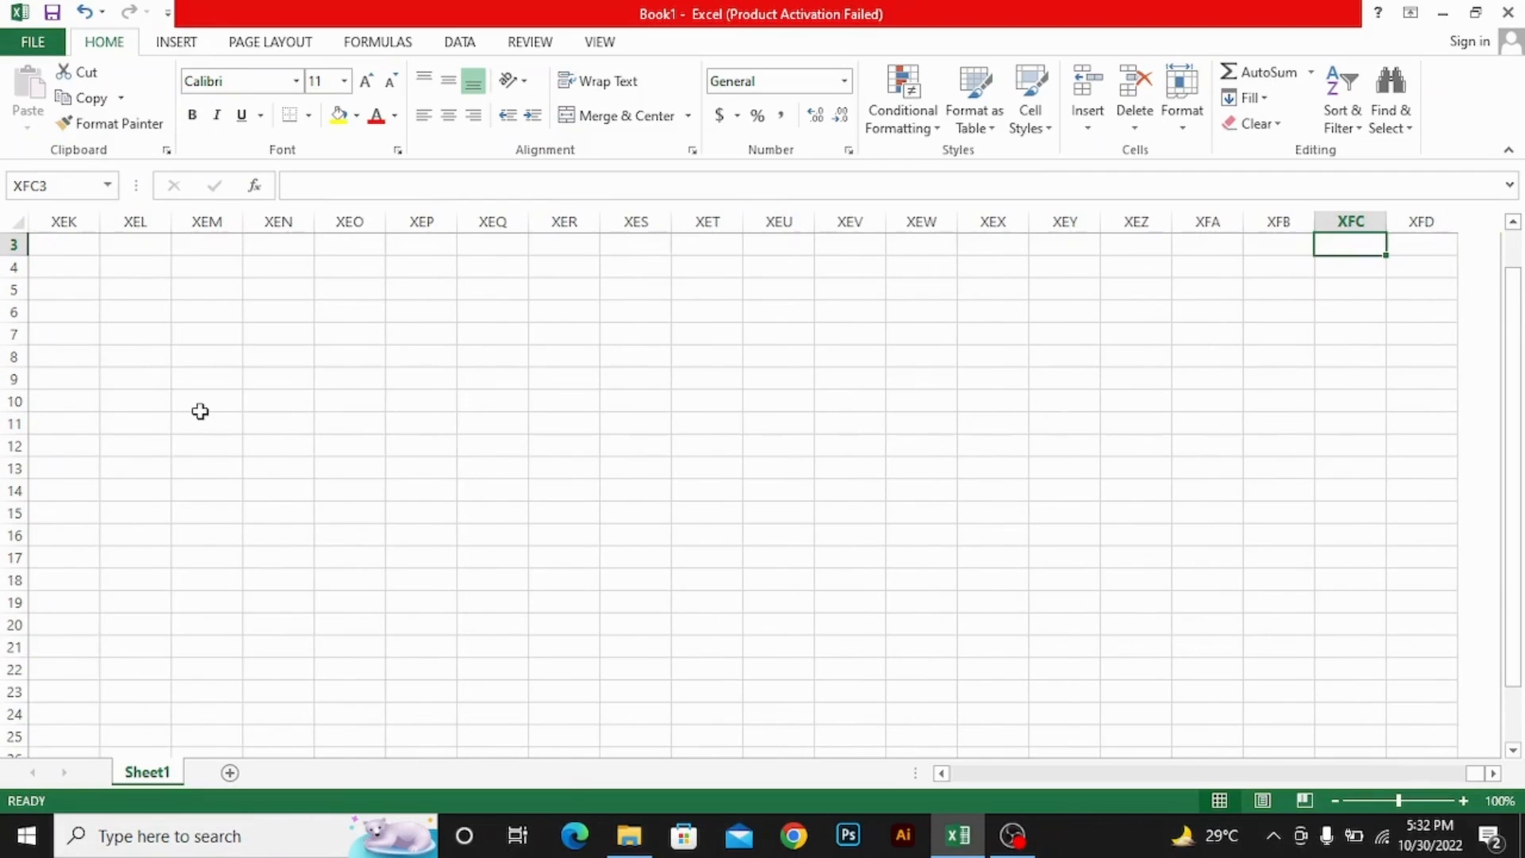
pyautogui.hotkey('ctrl', 'Left')
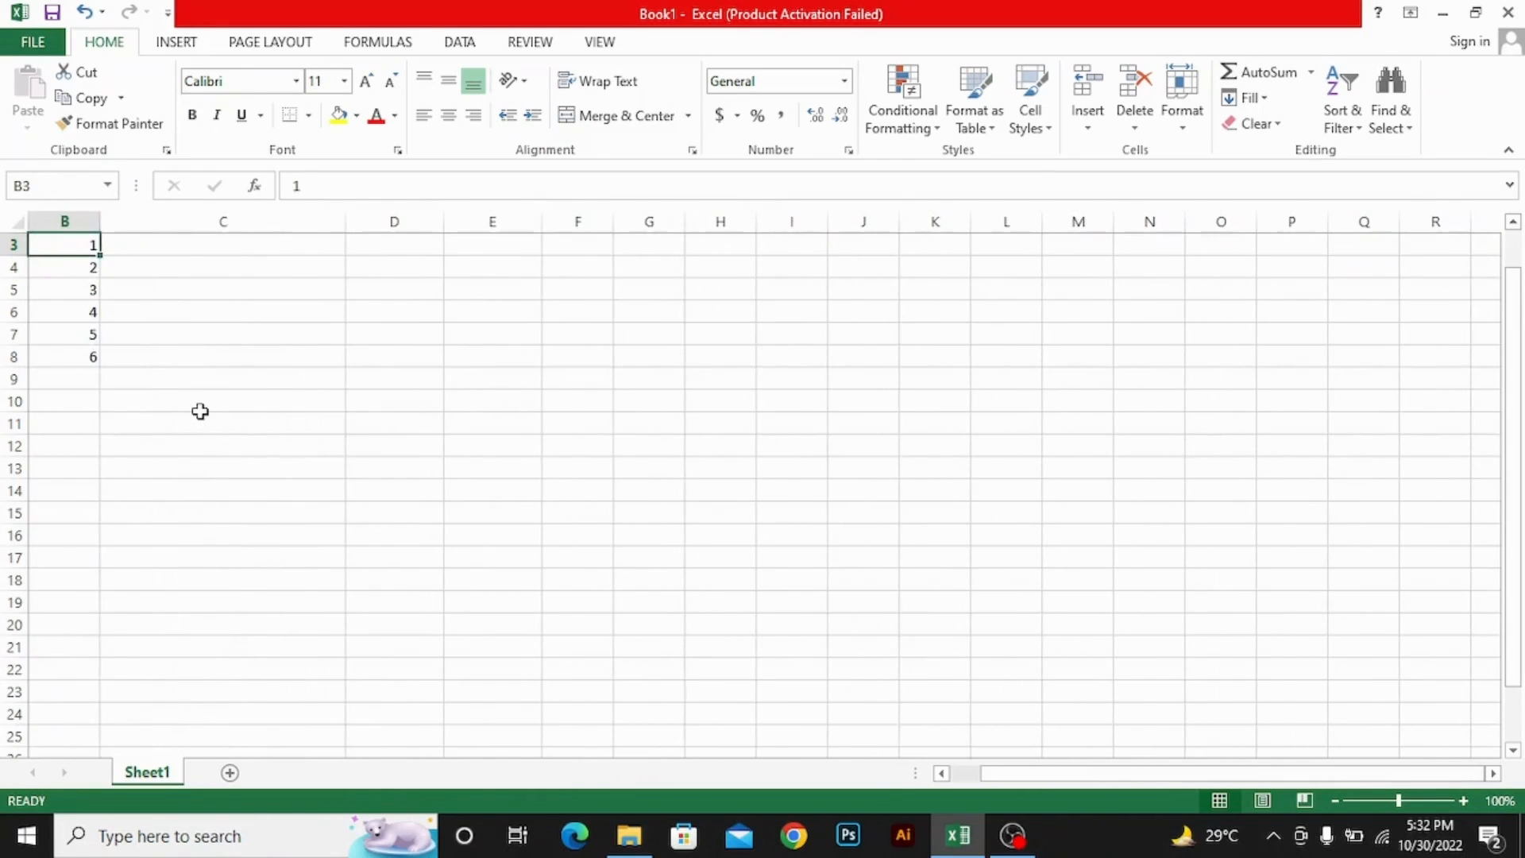
# Under Particulars, enter "AG" in cell C3 and a person's name in cell C4
pyautogui.press('Up')
pyautogui.press('Right')
pyautogui.press('Up')
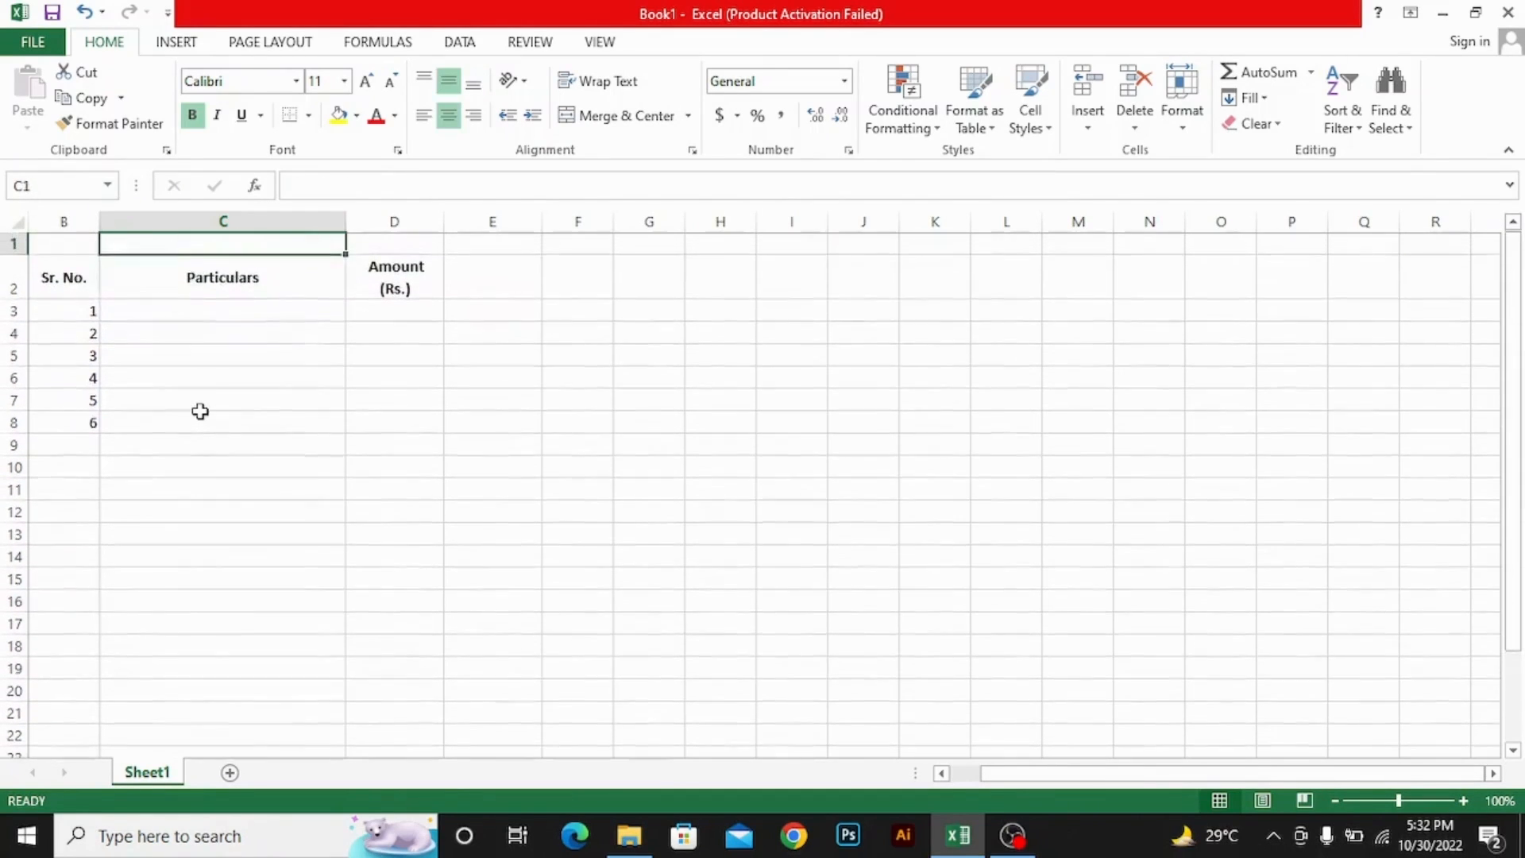
pyautogui.press('Down')
pyautogui.press('Down')
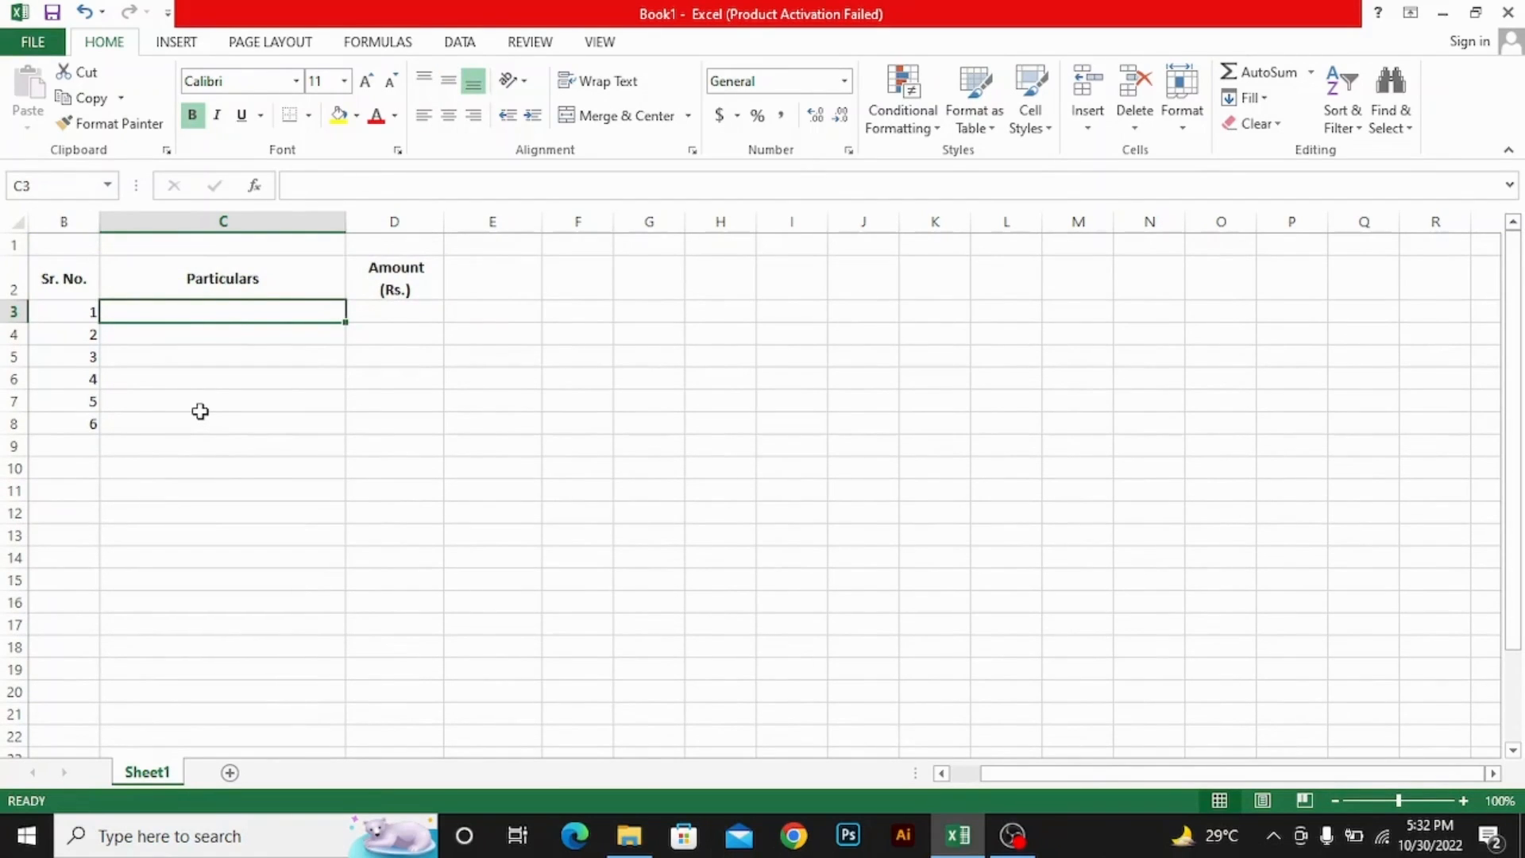
pyautogui.write('AG')
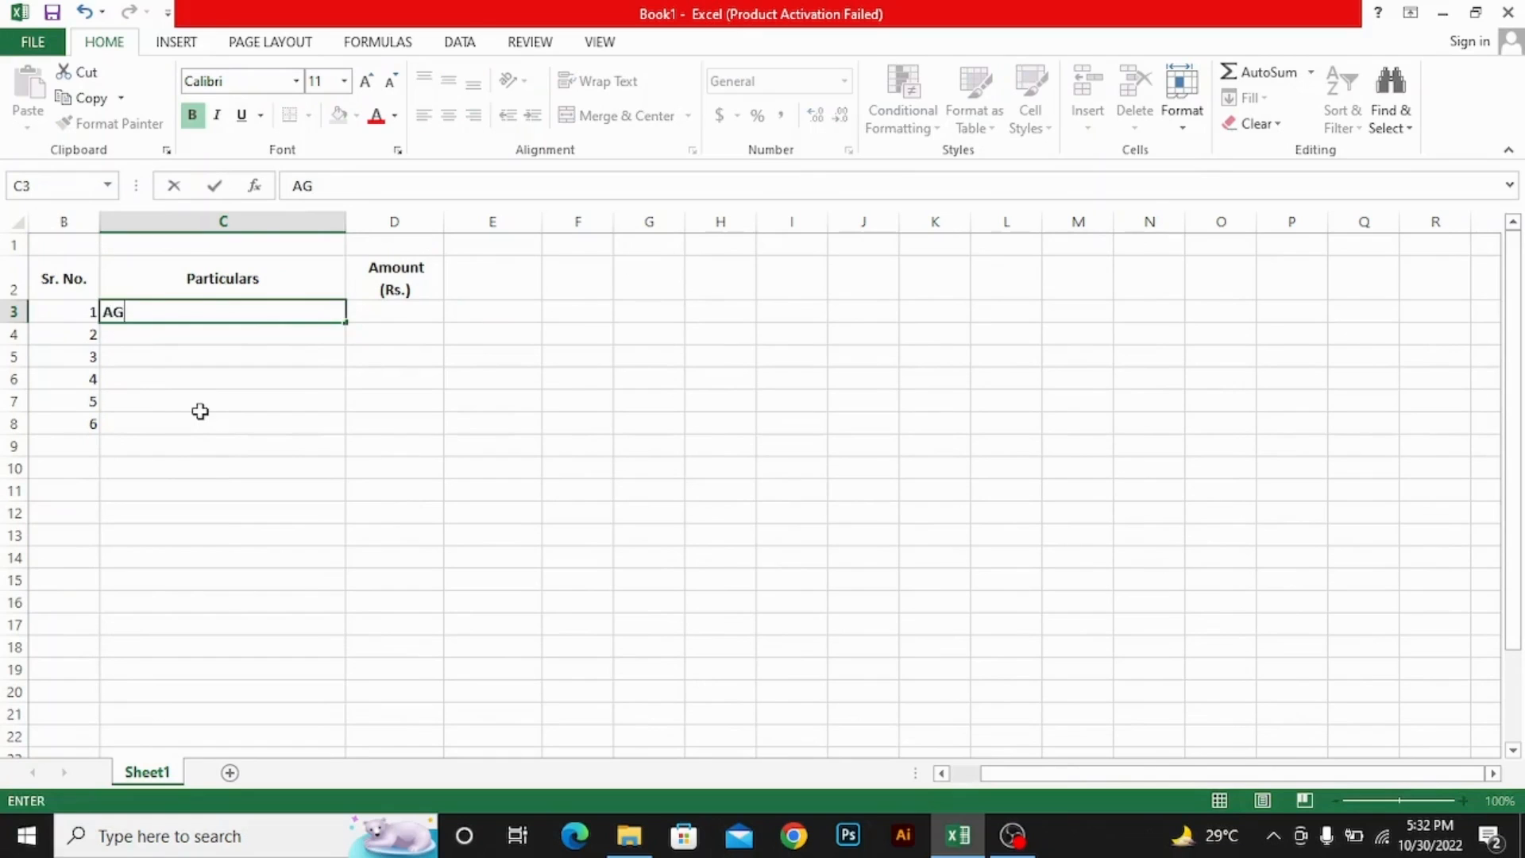
pyautogui.press('Return')
pyautogui.write('Abbas')
pyautogui.press('Return')
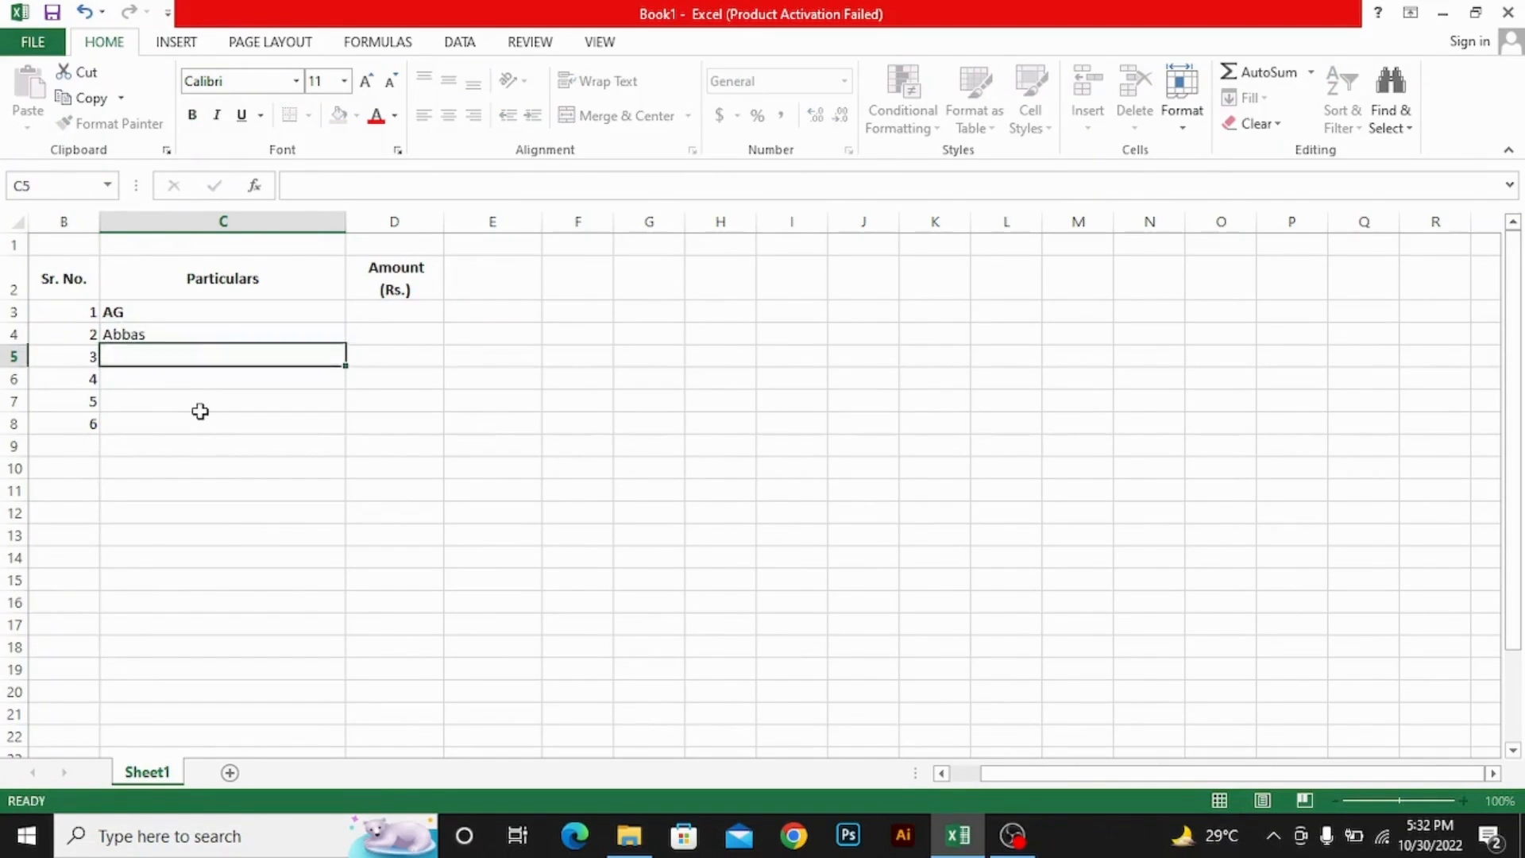
# Enter "Consulting" in cell C5 and one personal name each in cells C6 and C7
pyautogui.write('Consu')
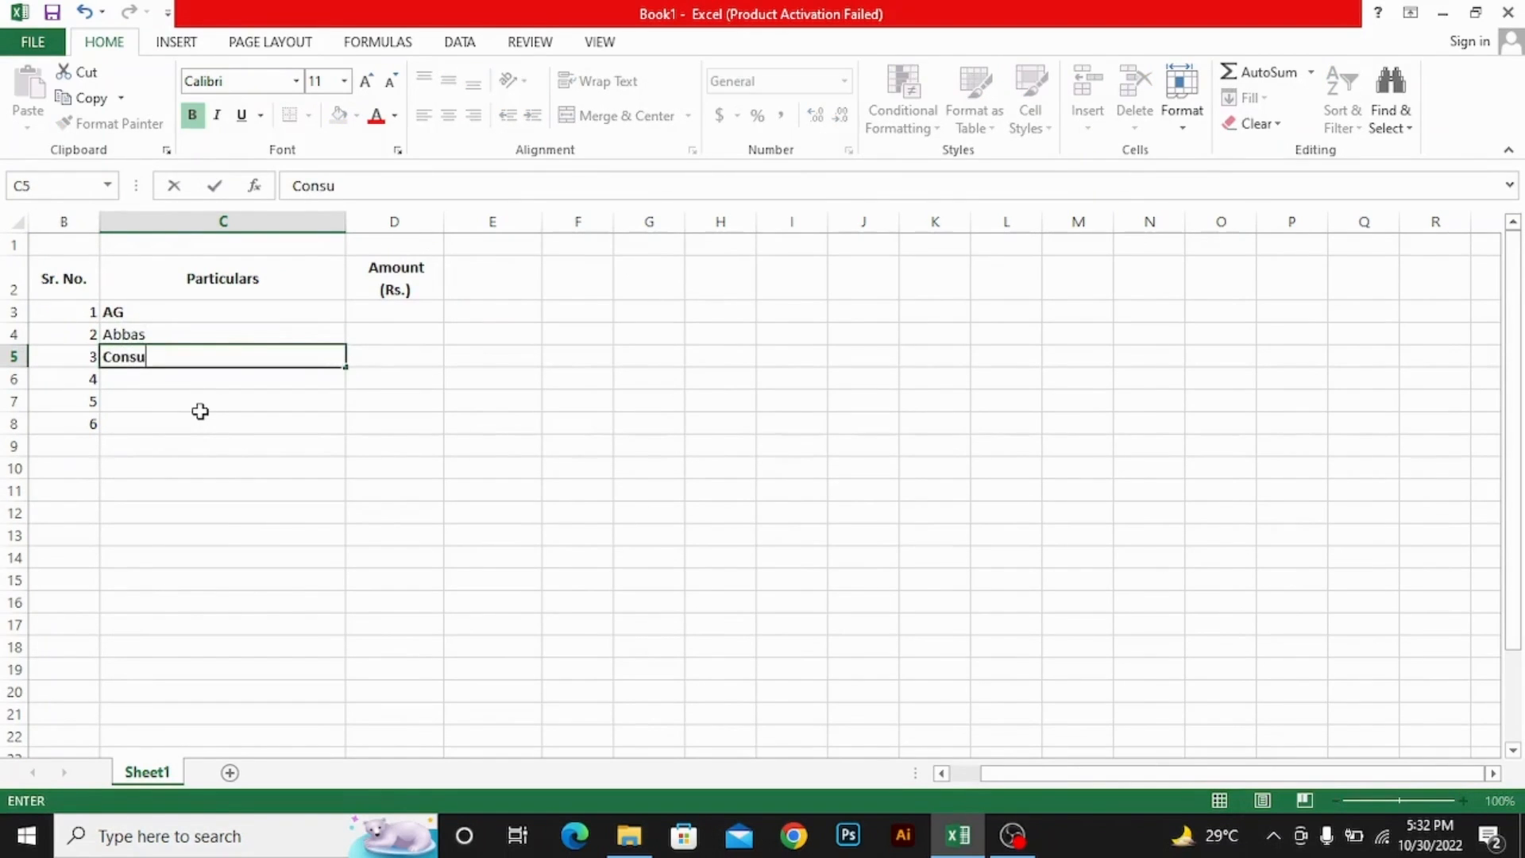
pyautogui.write('lting')
pyautogui.press('Return')
pyautogui.write('Azmat')
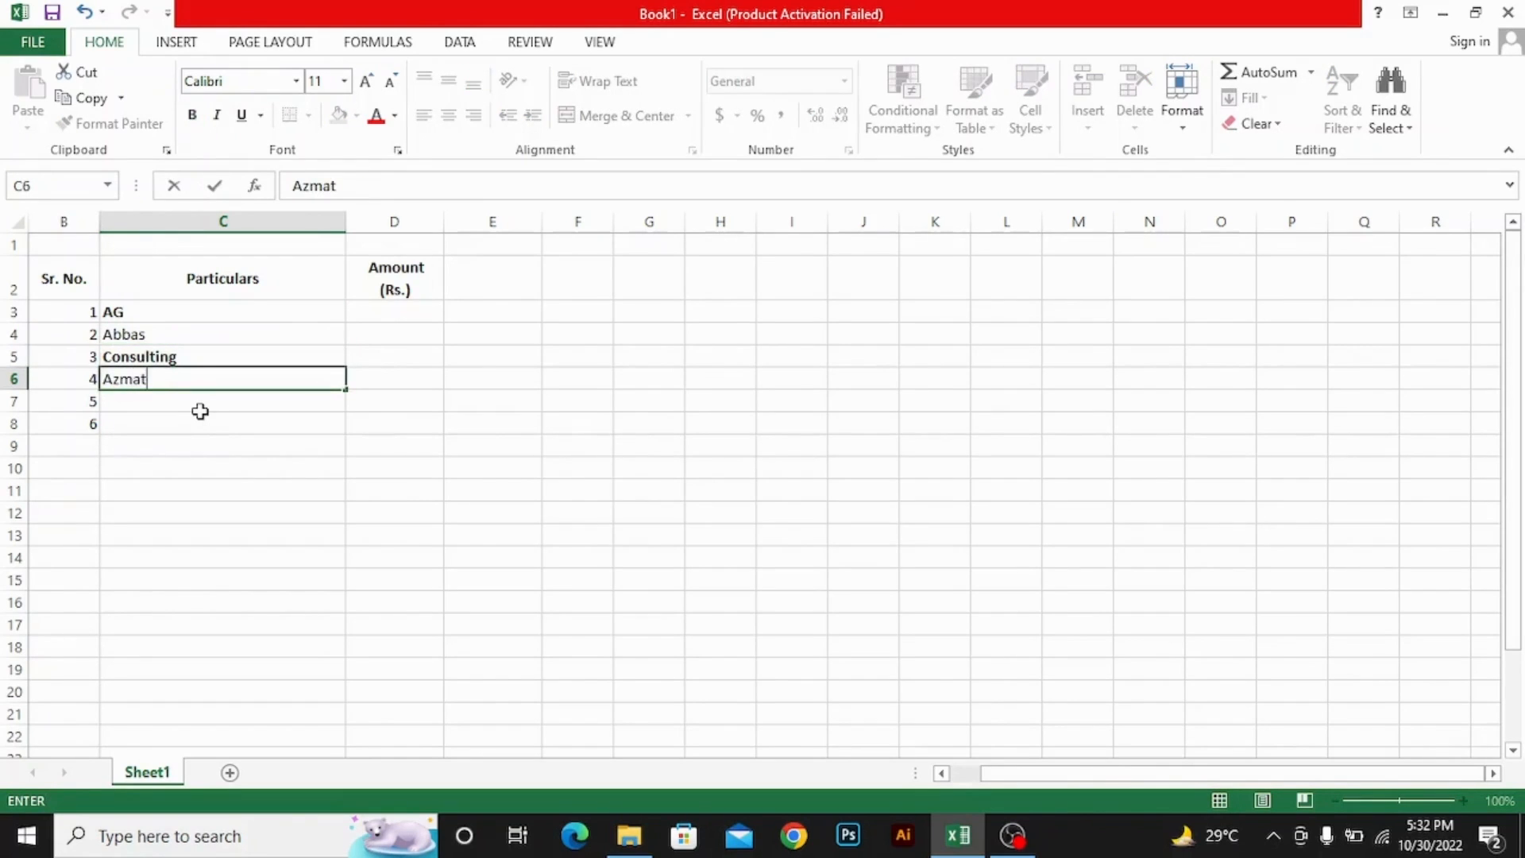
pyautogui.press('Return')
pyautogui.write('Khawaja')
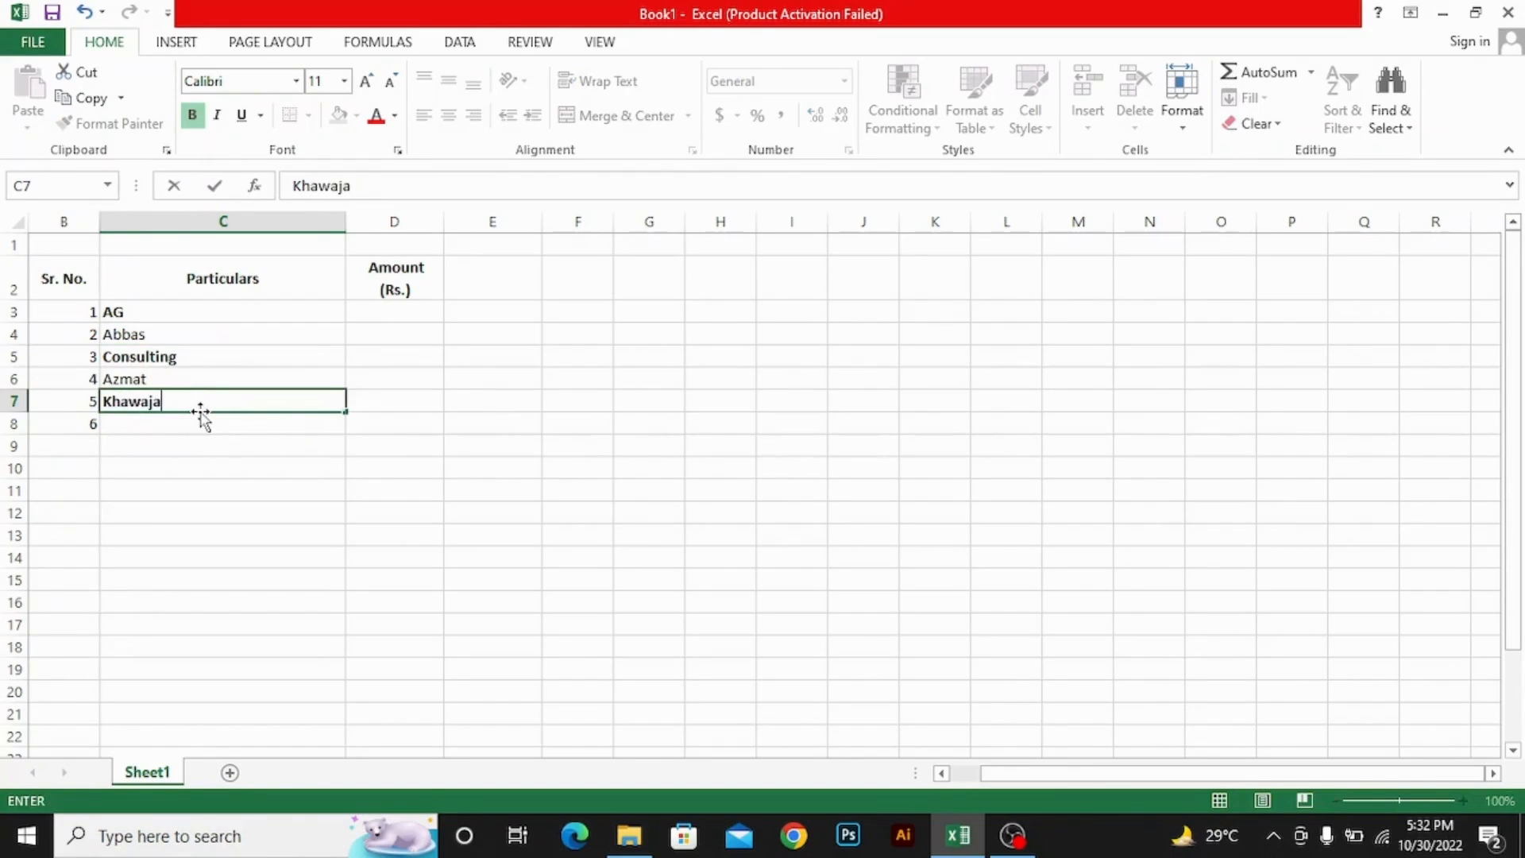
pyautogui.press('Return')
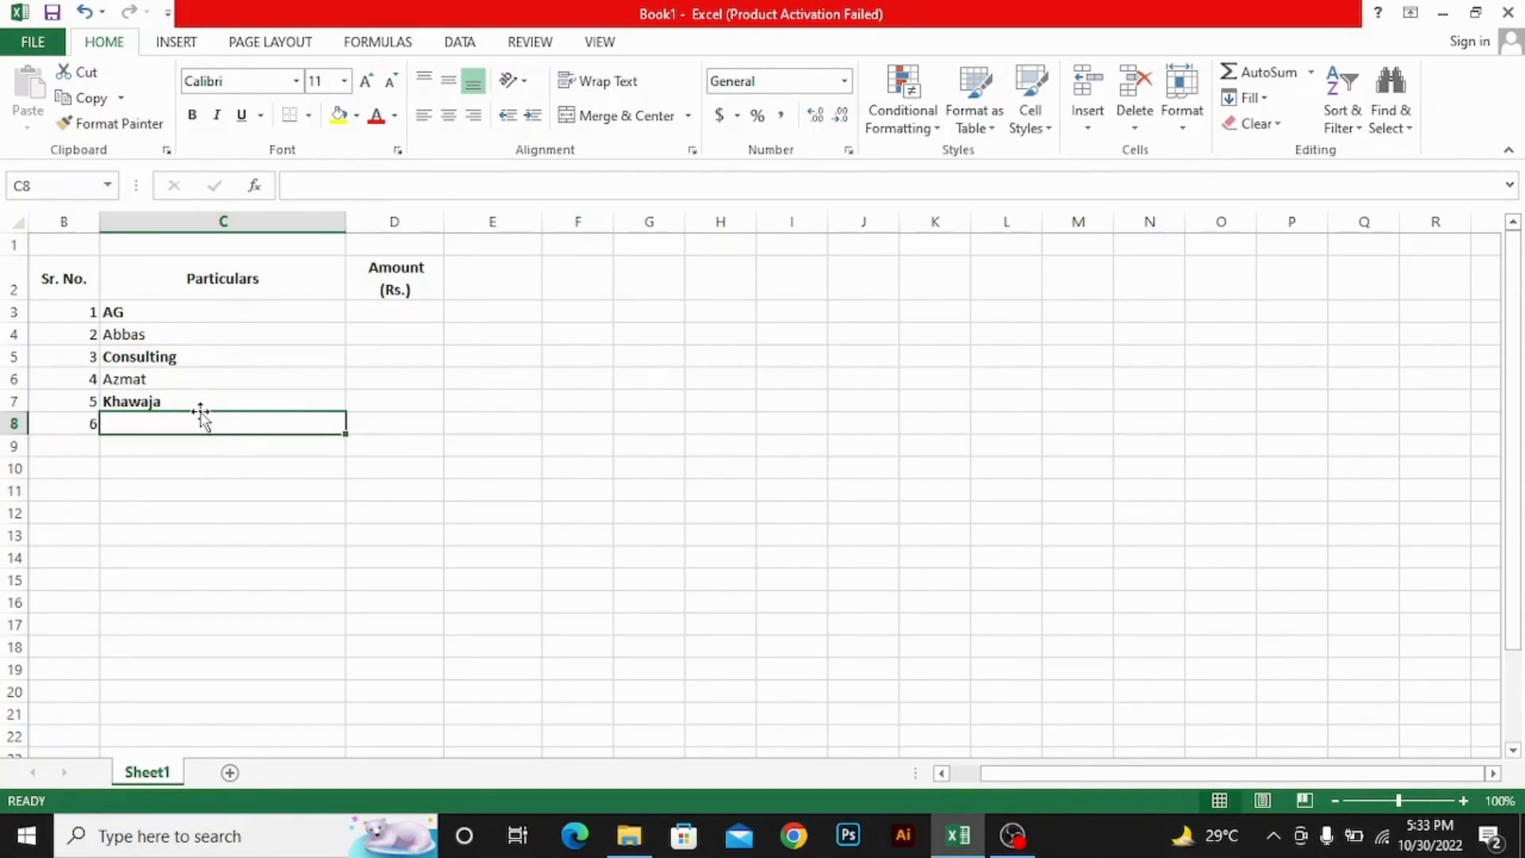
# Enter a personal name in cell C8 and the amounts 100 and 200 in cells D3 and D4
pyautogui.write('Ghani')
pyautogui.press('Return')
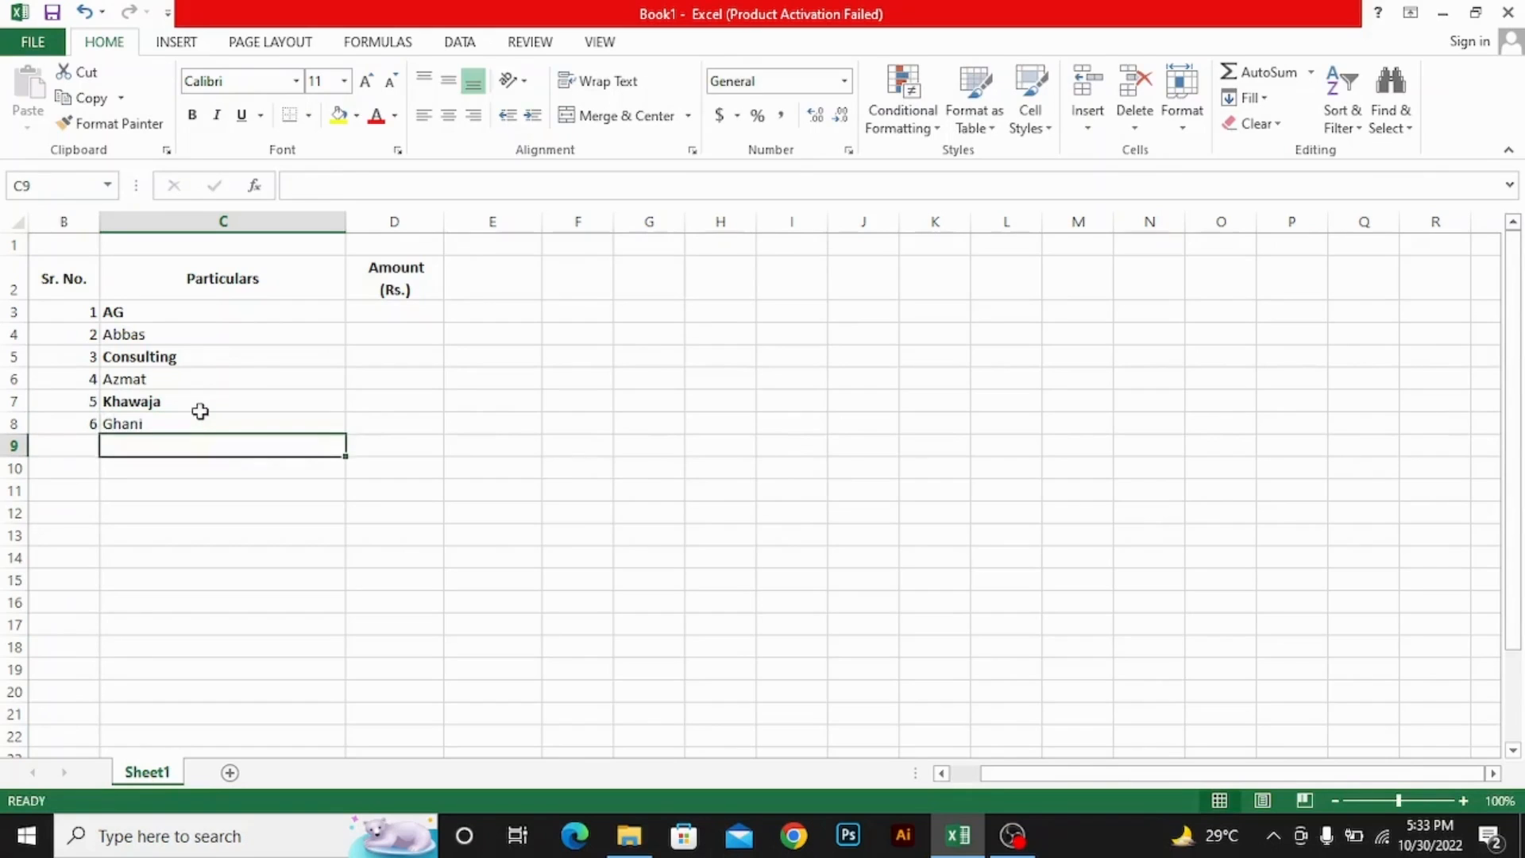
pyautogui.press('Right')
pyautogui.press('Up')
pyautogui.press('Up')
pyautogui.press('Up')
pyautogui.press('Up')
pyautogui.press('Up')
pyautogui.press('Up')
pyautogui.write('100')
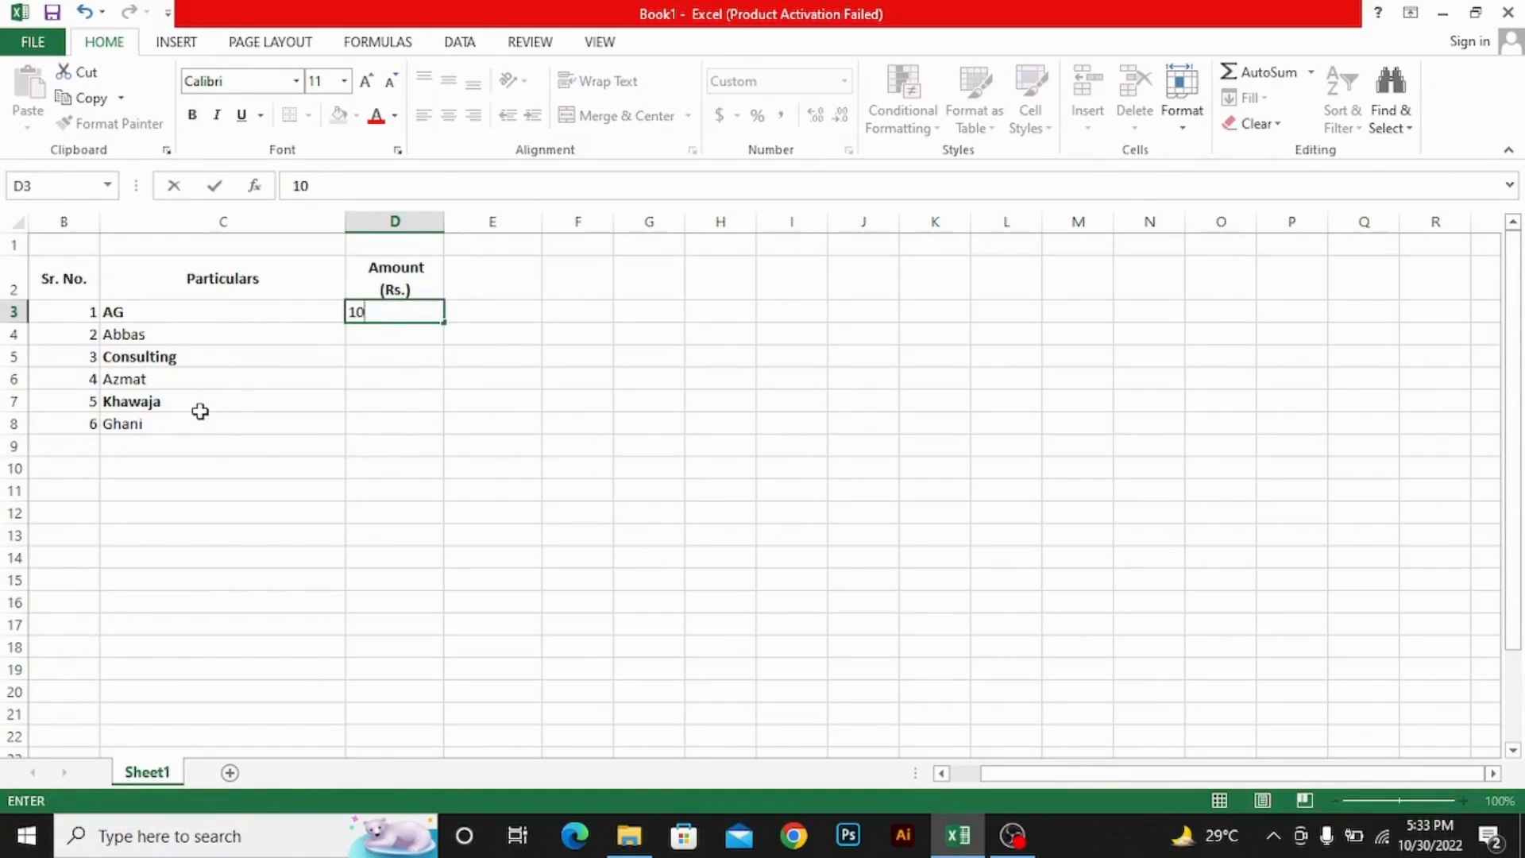
pyautogui.press('Return')
pyautogui.write('200')
pyautogui.press('Return')
# Enter the amounts 300, 400, 500 and 600 in cells D5 to D8
pyautogui.write('20')
pyautogui.press('BackSpace')
pyautogui.press('BackSpace')
pyautogui.write('300')
pyautogui.press('Return')
pyautogui.write('400')
pyautogui.press('Return')
pyautogui.write('500')
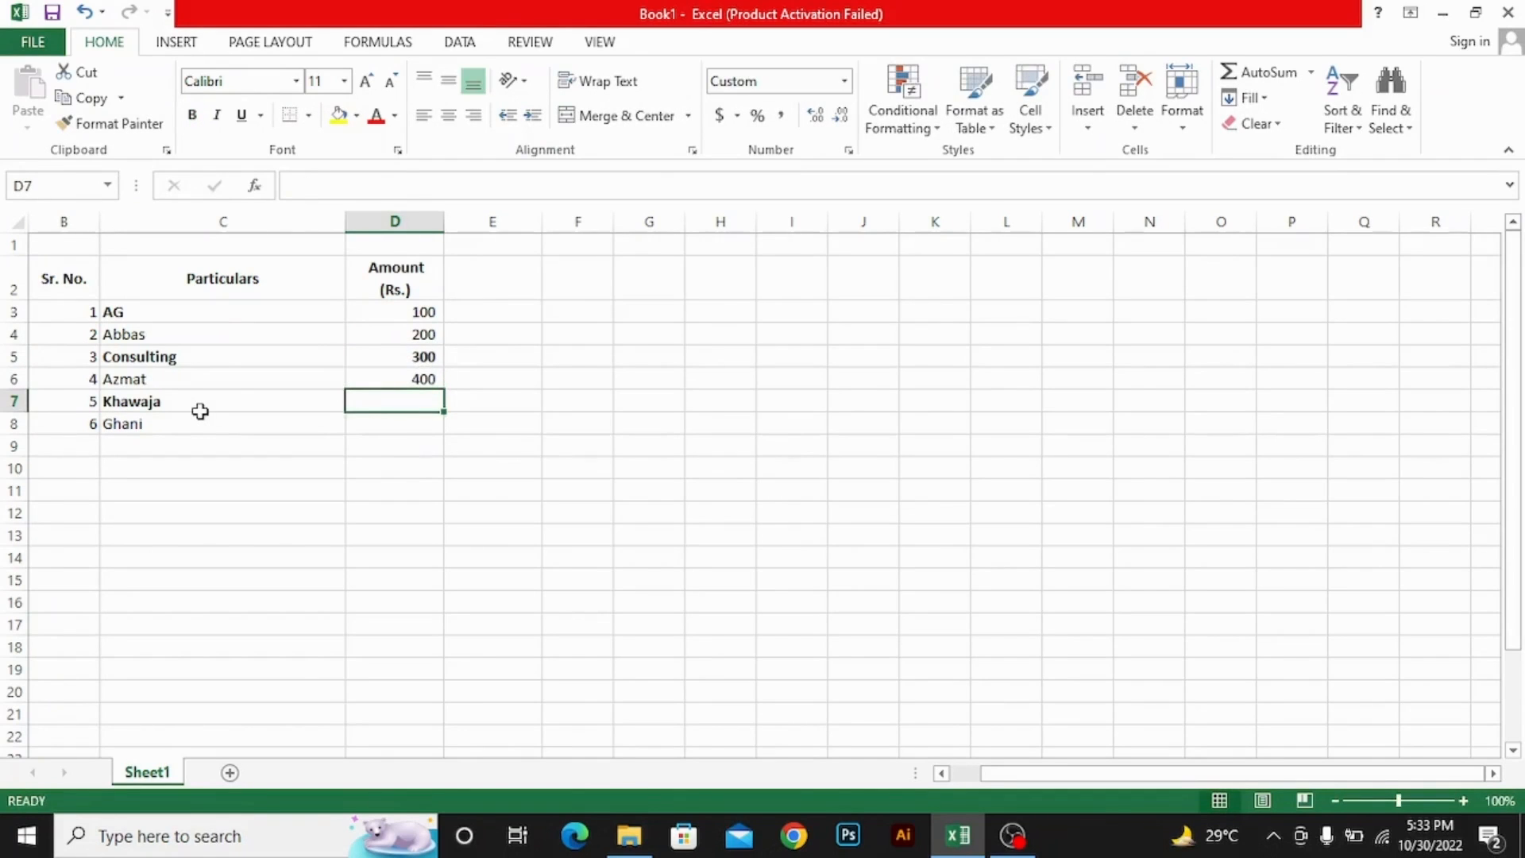
pyautogui.hotkey('ctrl', 'Return')
pyautogui.press('Return')
pyautogui.write('600')
pyautogui.press('Return')
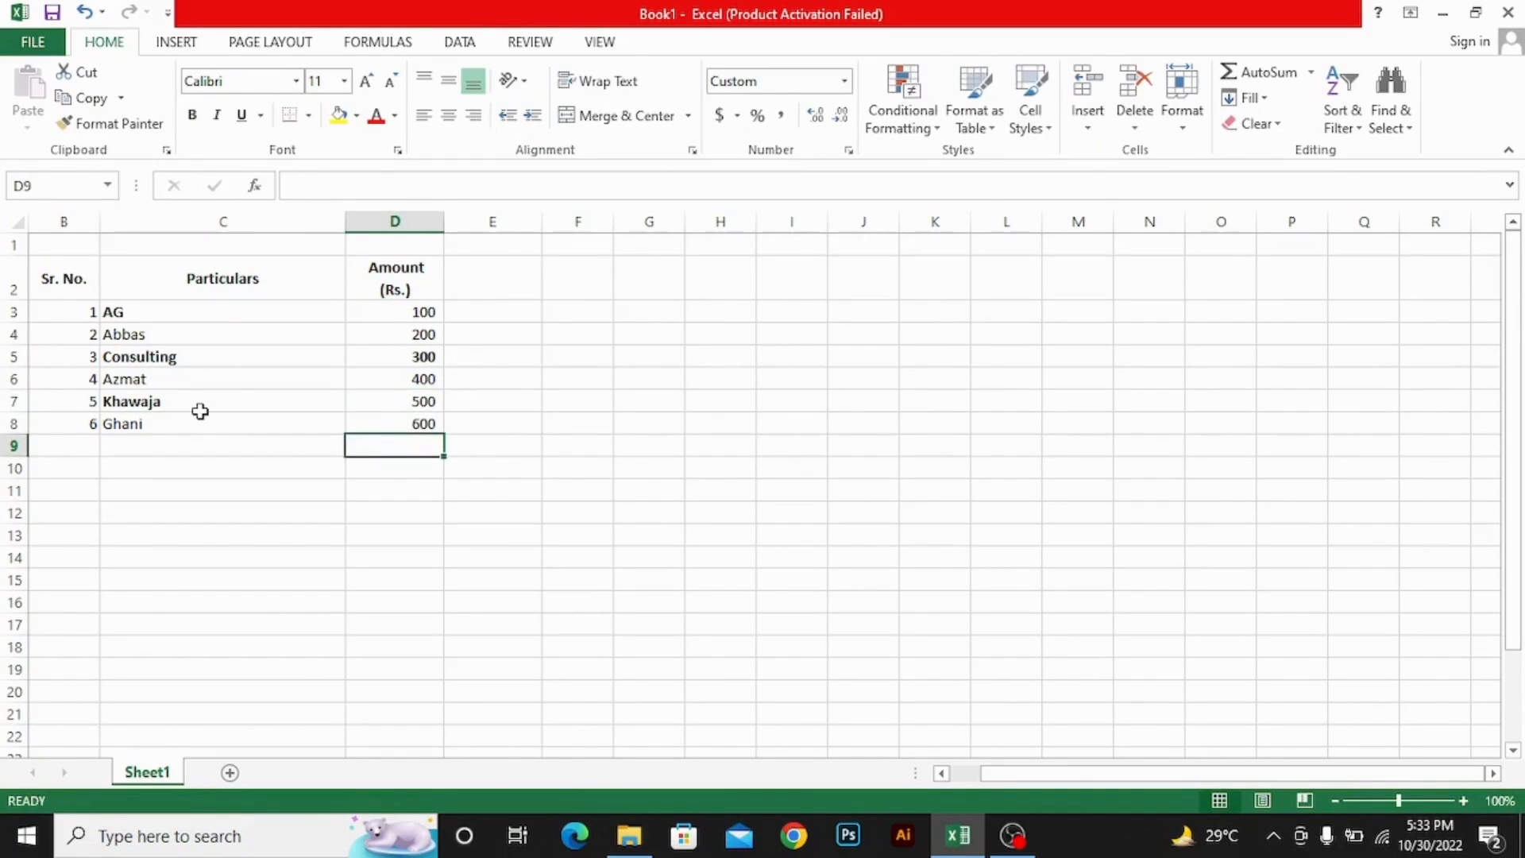
# Select the whole table B2:D8 from a cell inside it, deselect it and select the entire table again
pyautogui.press('Left')
pyautogui.press('Left')
pyautogui.press('Left')
pyautogui.press('Up')
pyautogui.press('Up')
pyautogui.press('Up')
pyautogui.press('Up')
pyautogui.press('Right')
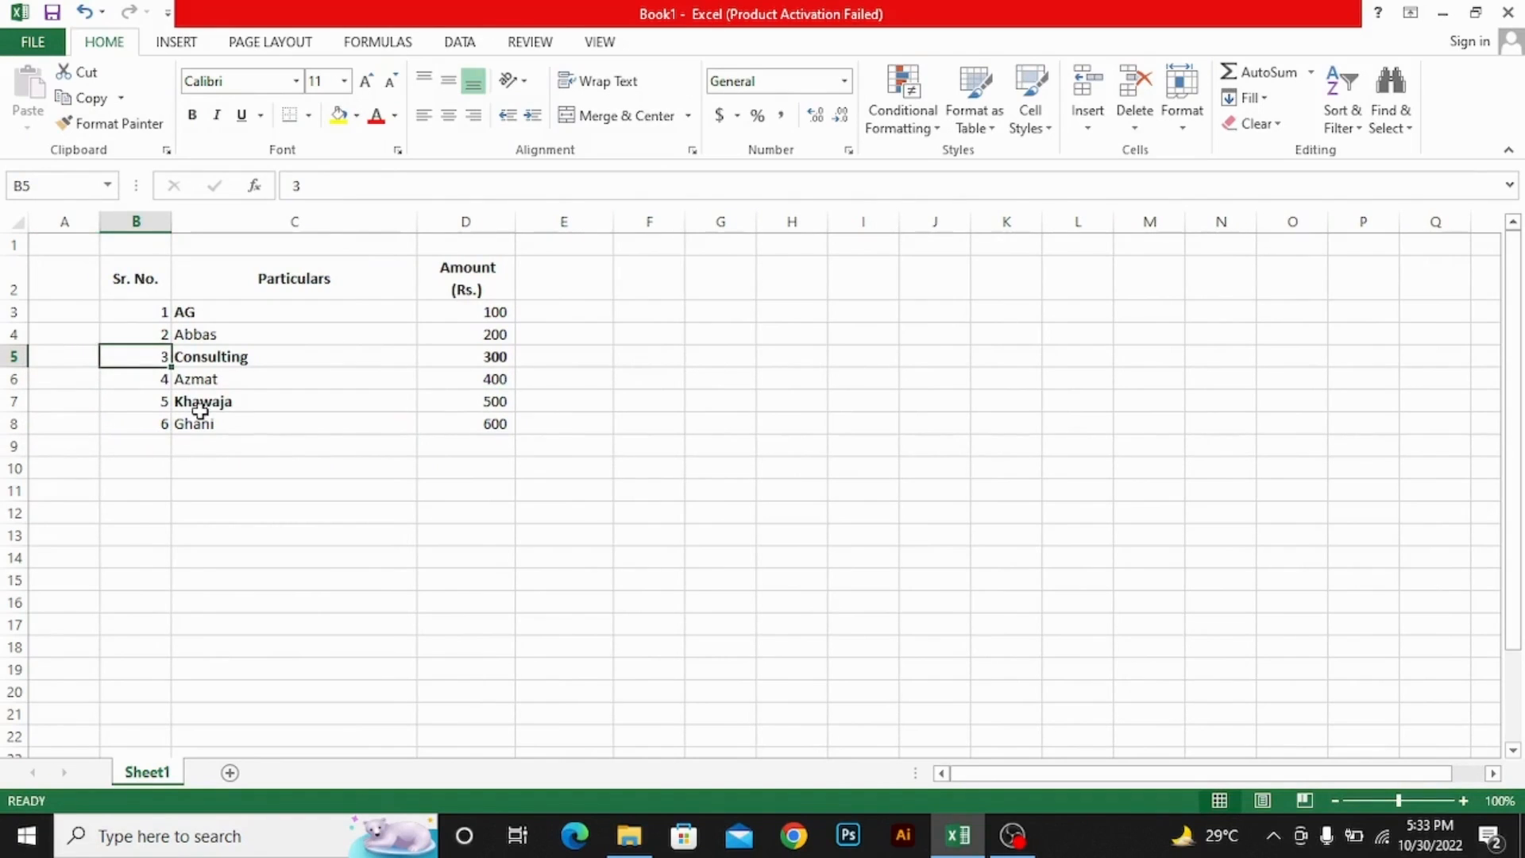
pyautogui.hotkey('ctrl', 'a')
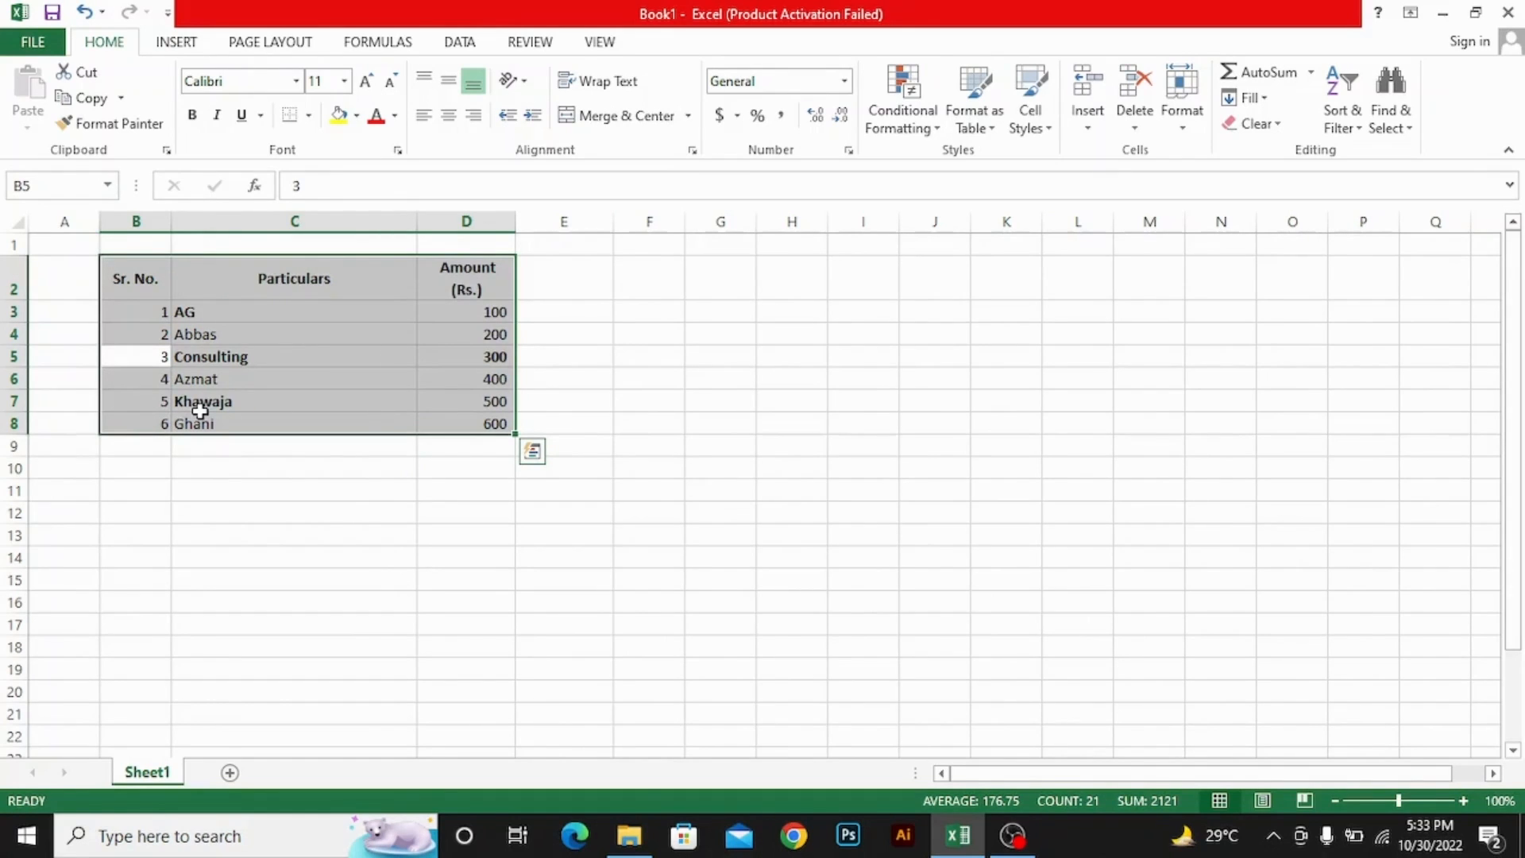
pyautogui.press('Down')
pyautogui.hotkey('ctrl', 'shift', '8')
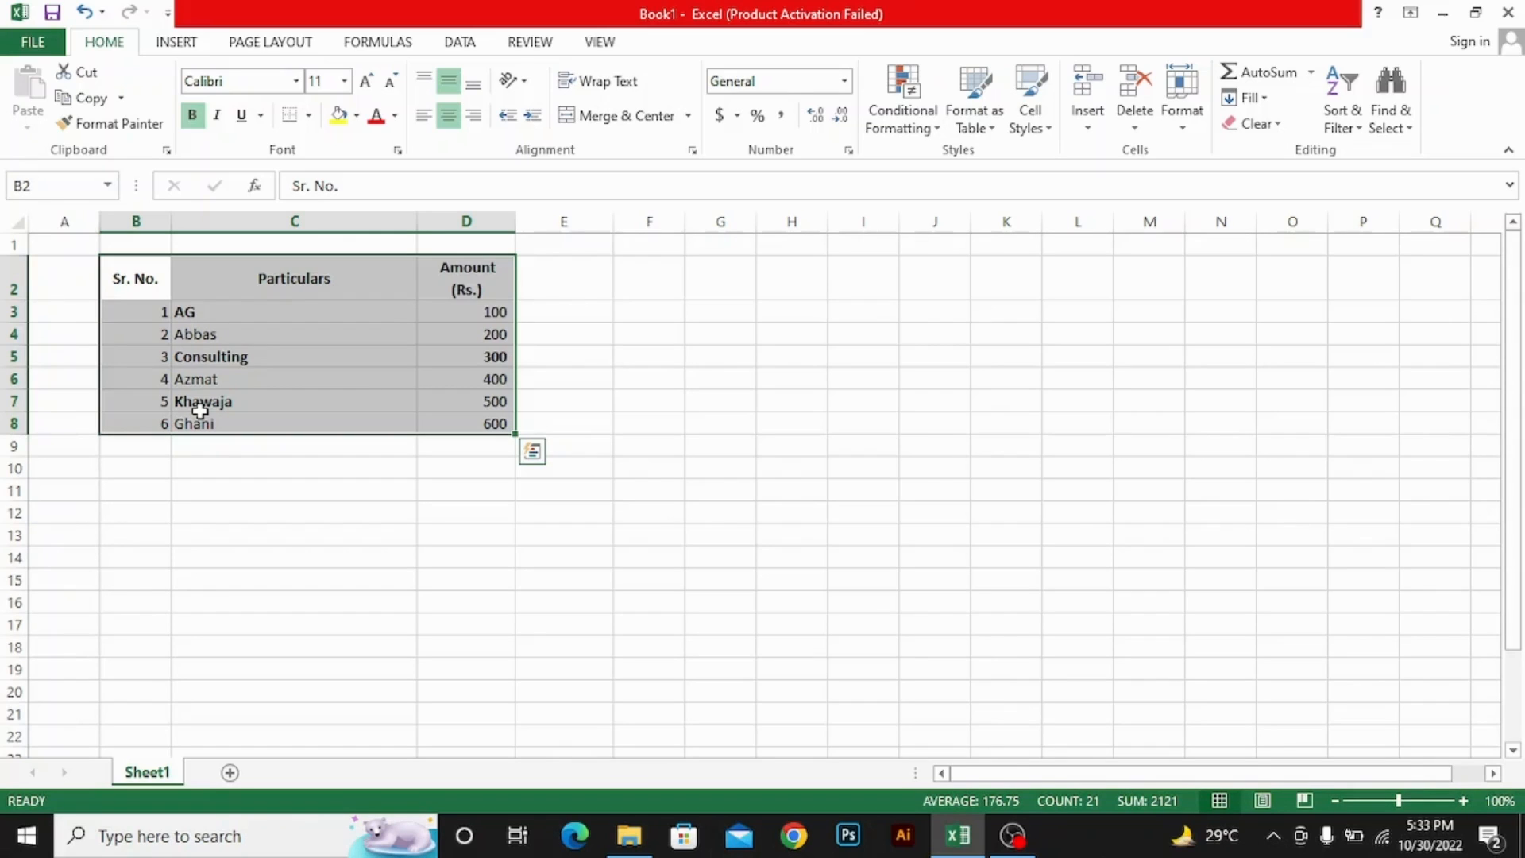
# Remove the bold formatting from the Particulars entries in C3:C8
pyautogui.press('Down')
pyautogui.press('Right')
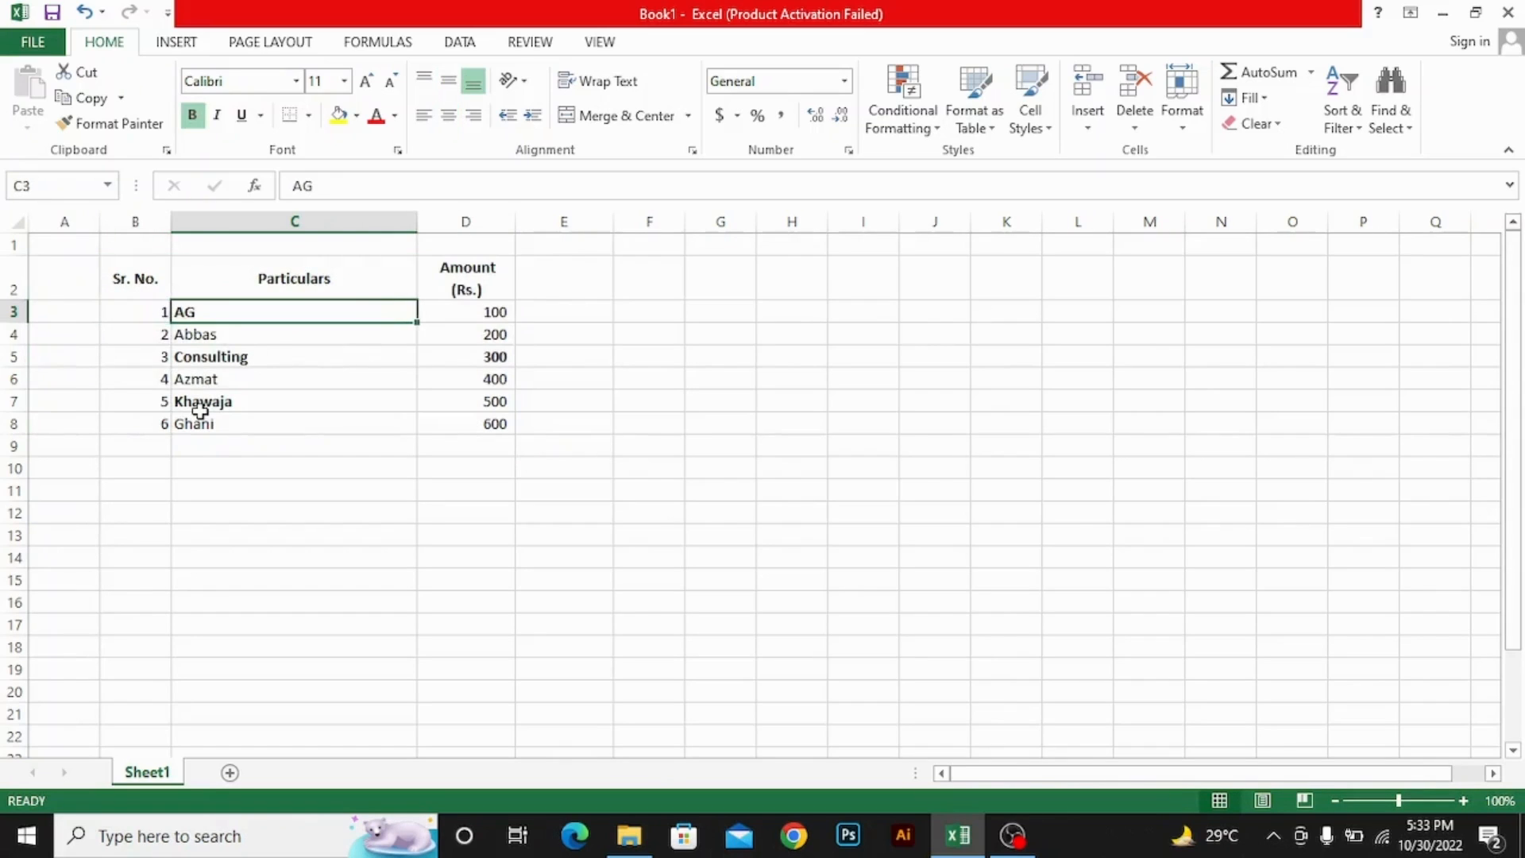
pyautogui.hotkey('ctrl', 'shift', 'Down')
pyautogui.keyDown('ctrl'); pyautogui.click(200, 410); pyautogui.keyUp('ctrl')
pyautogui.hotkey('ctrl', 'b')
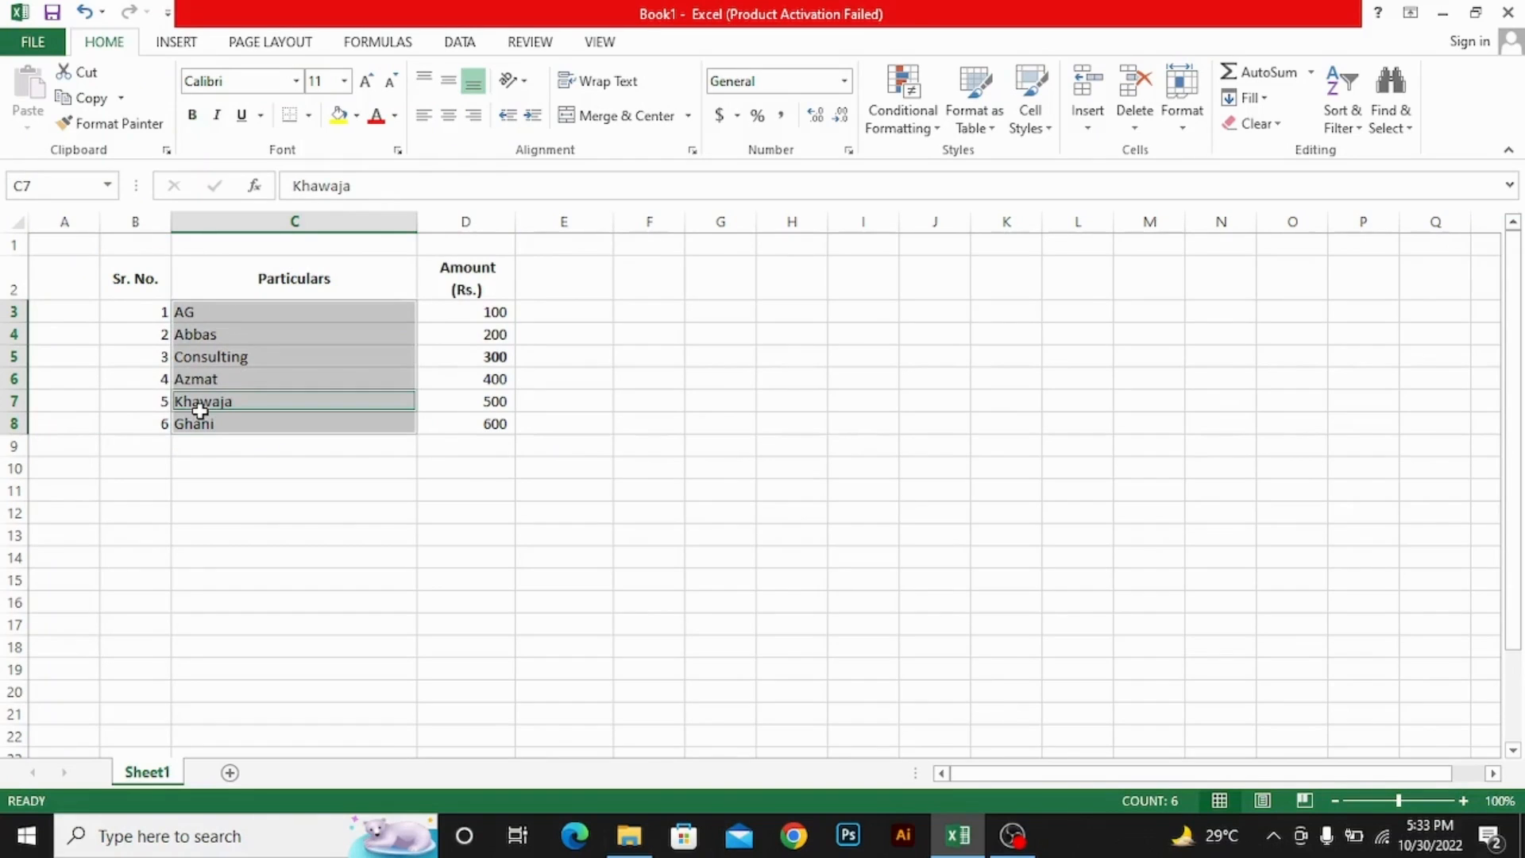
# Clear the bold formatting from the amounts in D3:D8
pyautogui.press('Down')
pyautogui.press('Right')
pyautogui.press('Left')
pyautogui.press('Left')
pyautogui.press('Right')
pyautogui.press('Right')
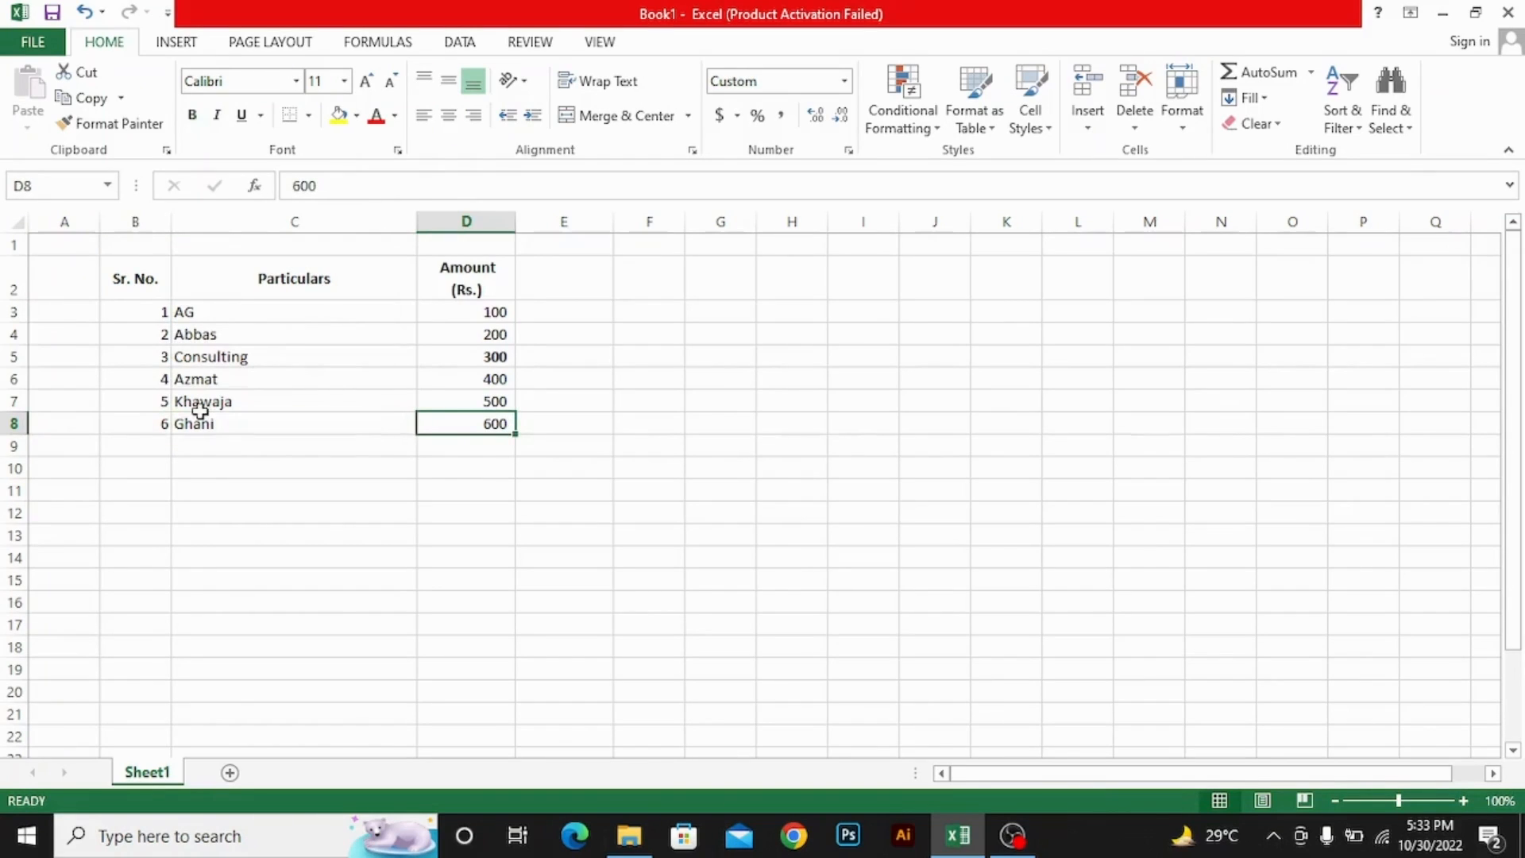
pyautogui.press('Up')
pyautogui.press('Up')
pyautogui.press('Up')
pyautogui.press('Up')
pyautogui.press('Up')
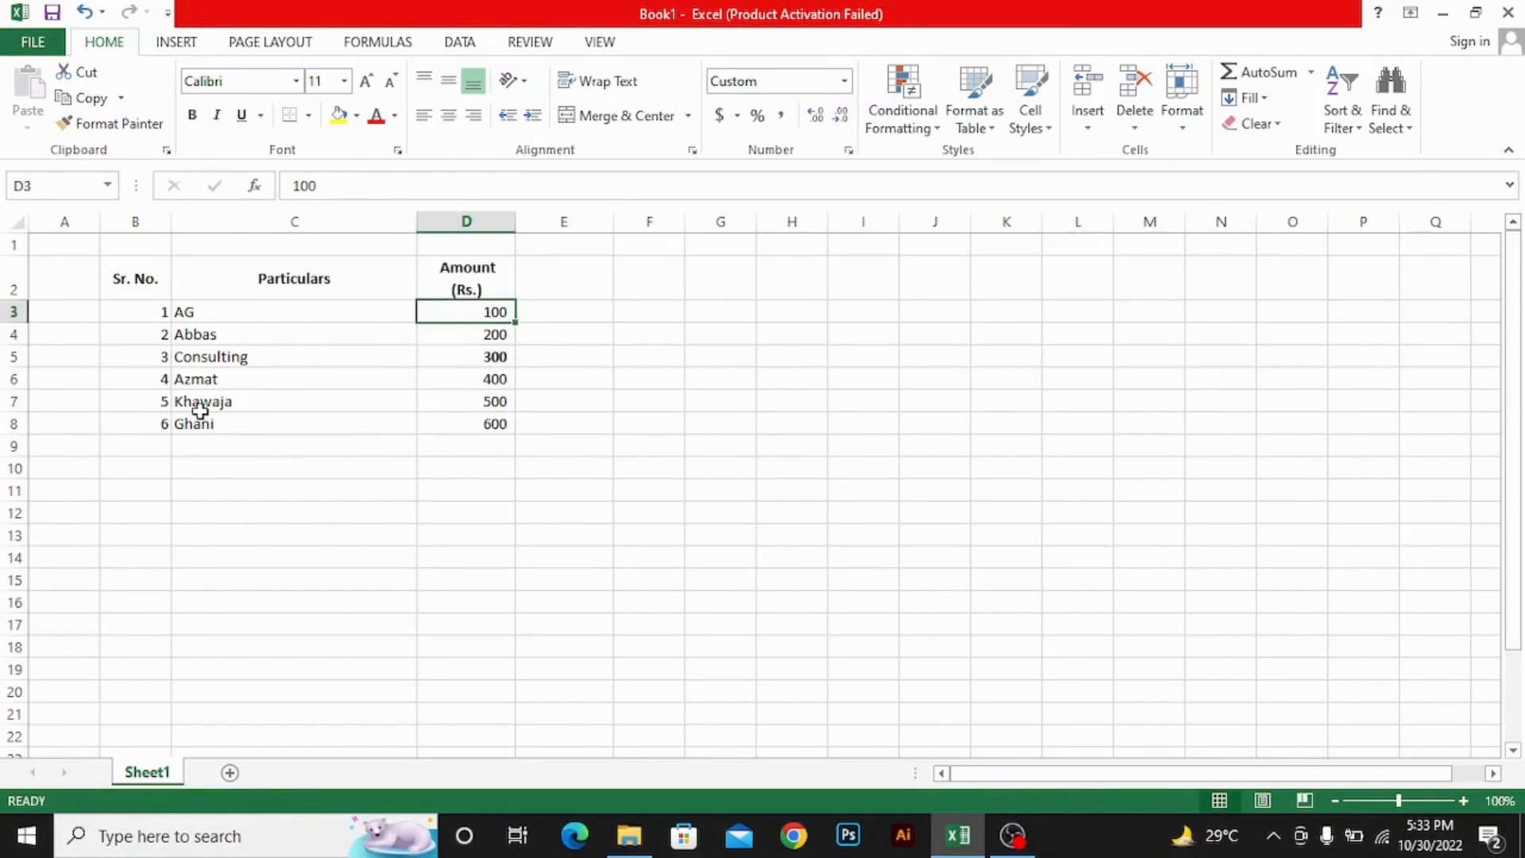
pyautogui.hotkey('shift', 'Down')
pyautogui.hotkey('shift', 'Down')
pyautogui.hotkey('shift', 'Down')
pyautogui.hotkey('shift', 'Down')
pyautogui.hotkey('shift', 'Down')
pyautogui.hotkey('ctrl', 'b')
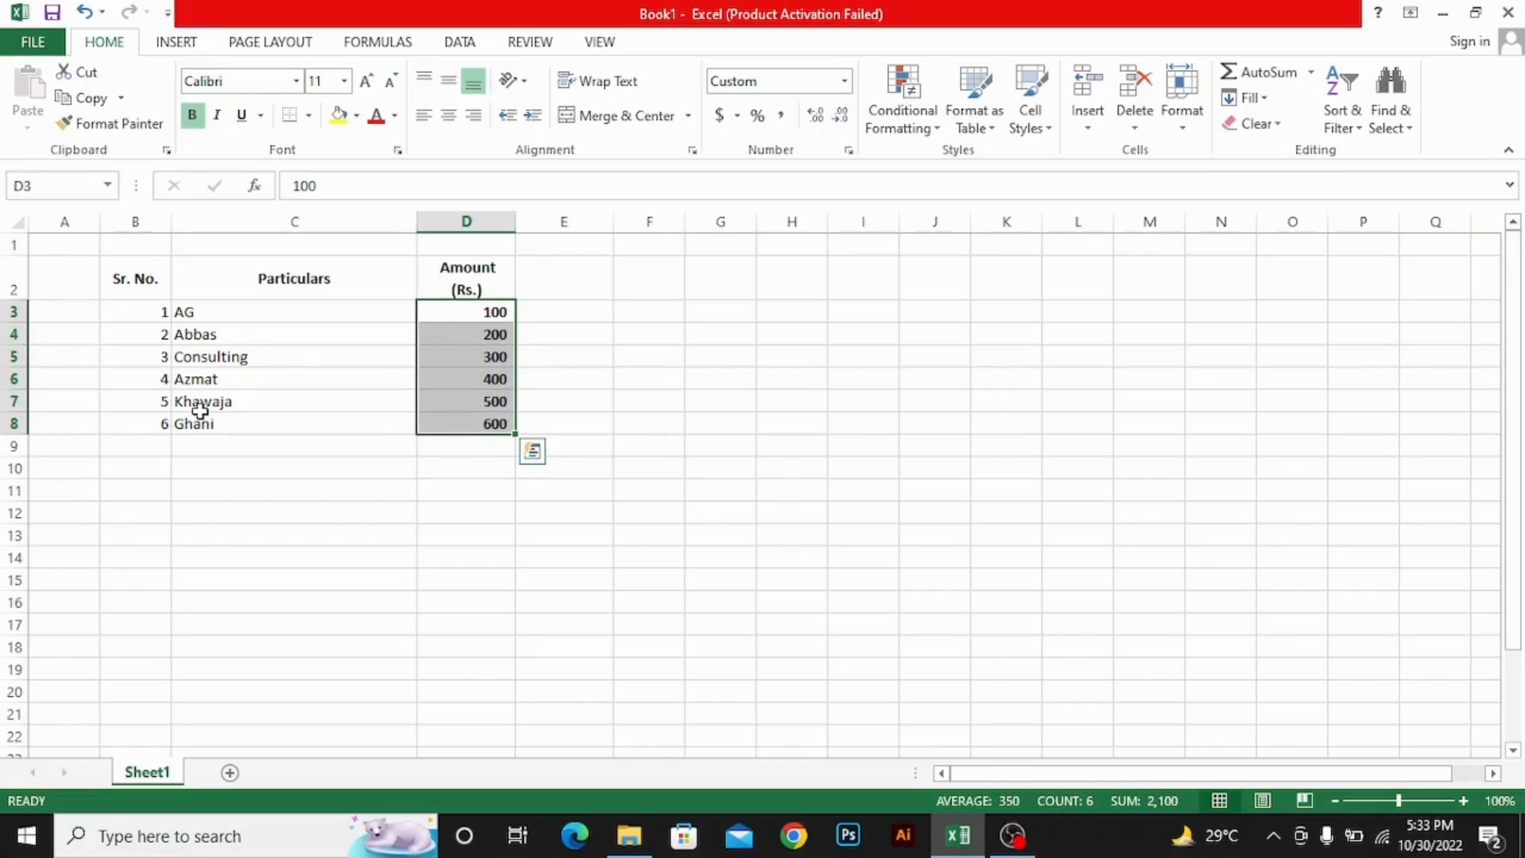
pyautogui.hotkey('ctrl', 'b')
# Select the entire row 3, deselect it, and select the entire column D instead
pyautogui.press('Left')
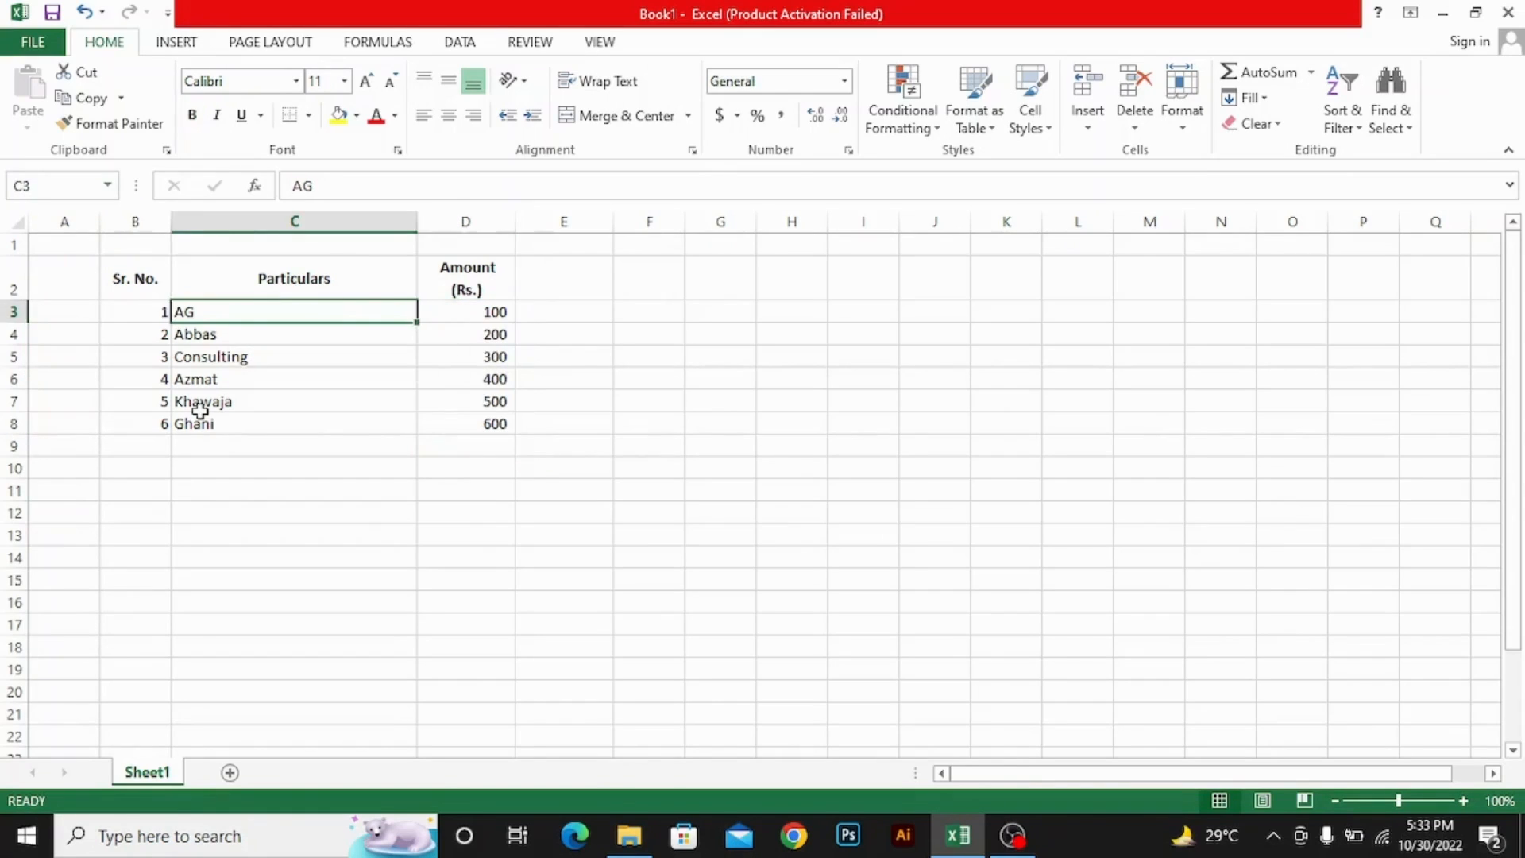
pyautogui.press('Right')
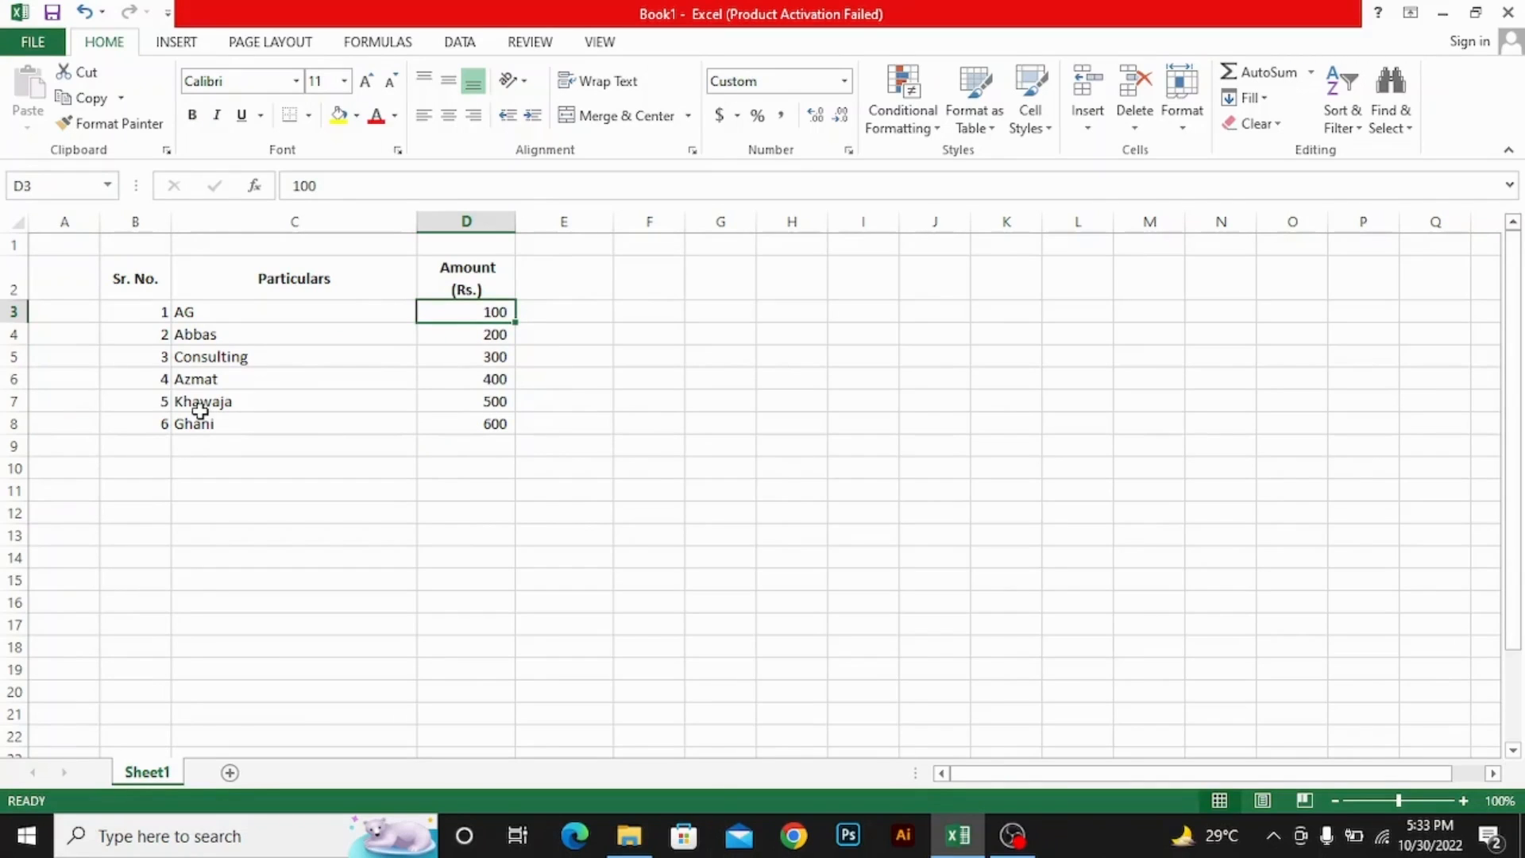
pyautogui.hotkey('shift', 'space')
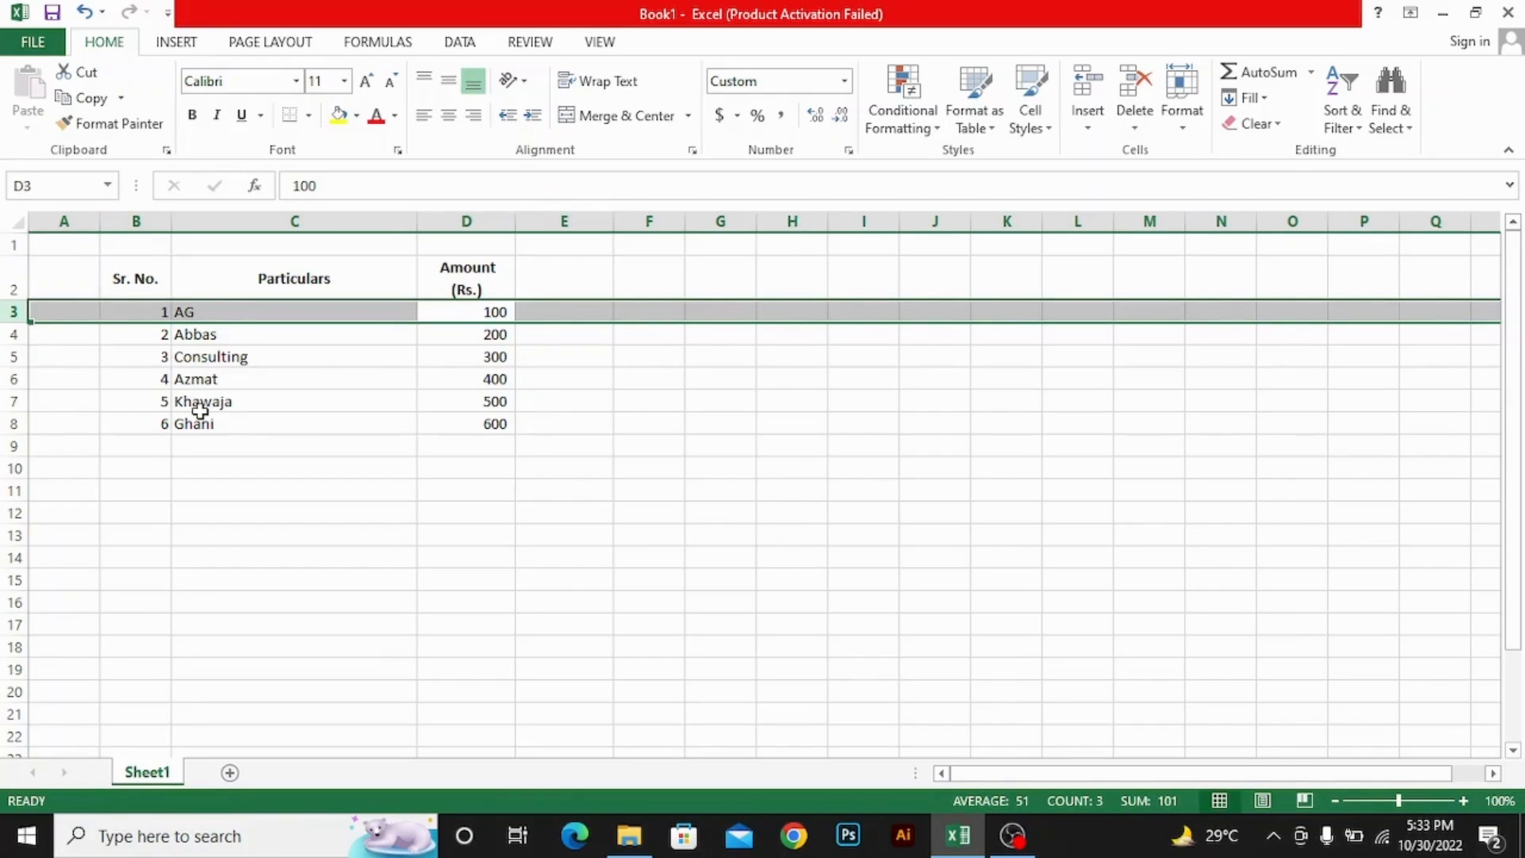
pyautogui.press('Left')
pyautogui.press('Right')
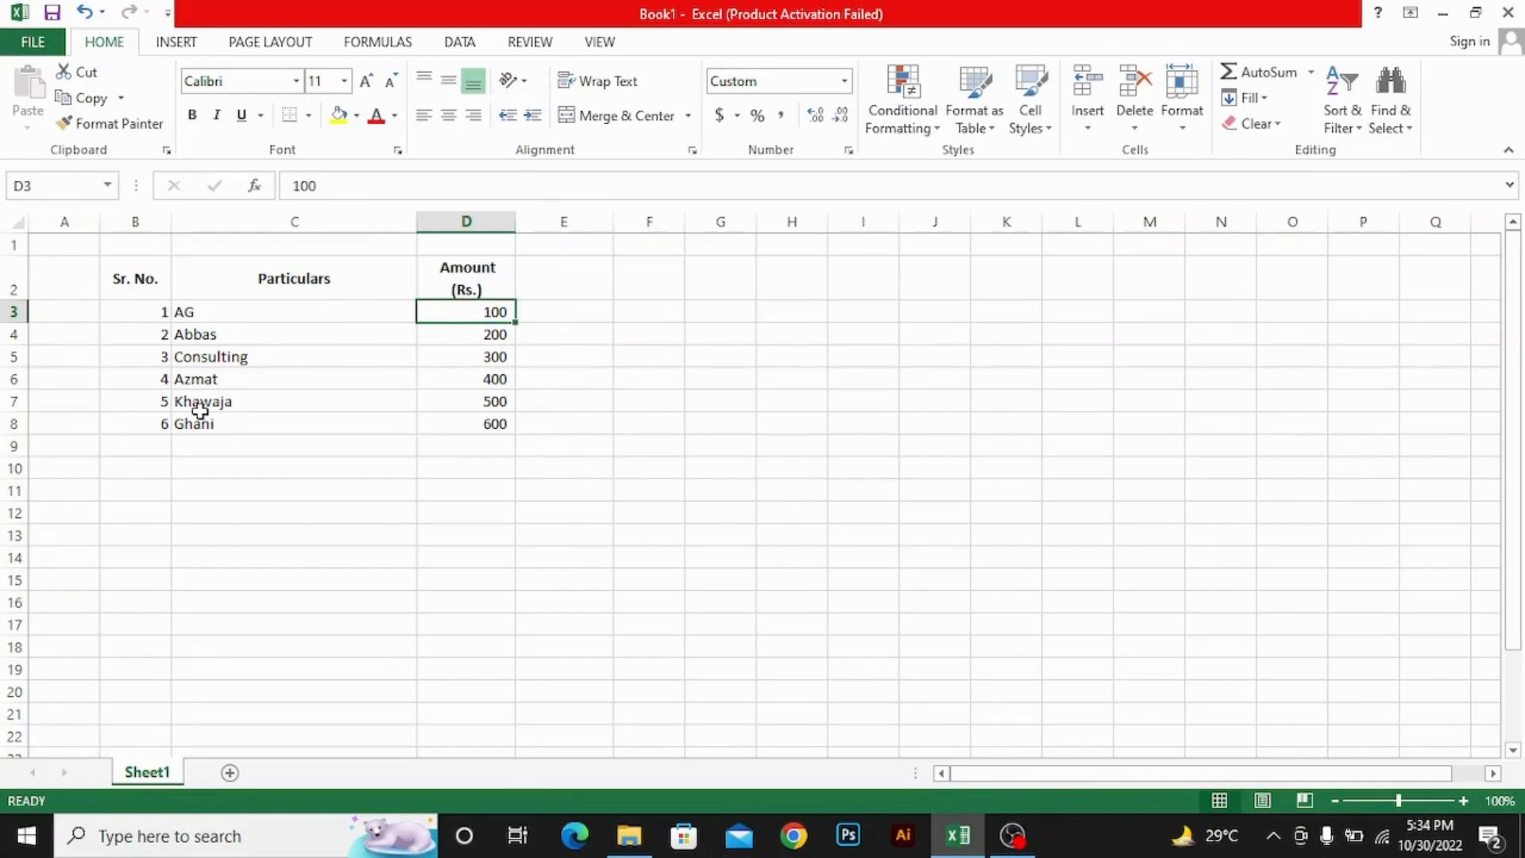
pyautogui.hotkey('ctrl', 'space')
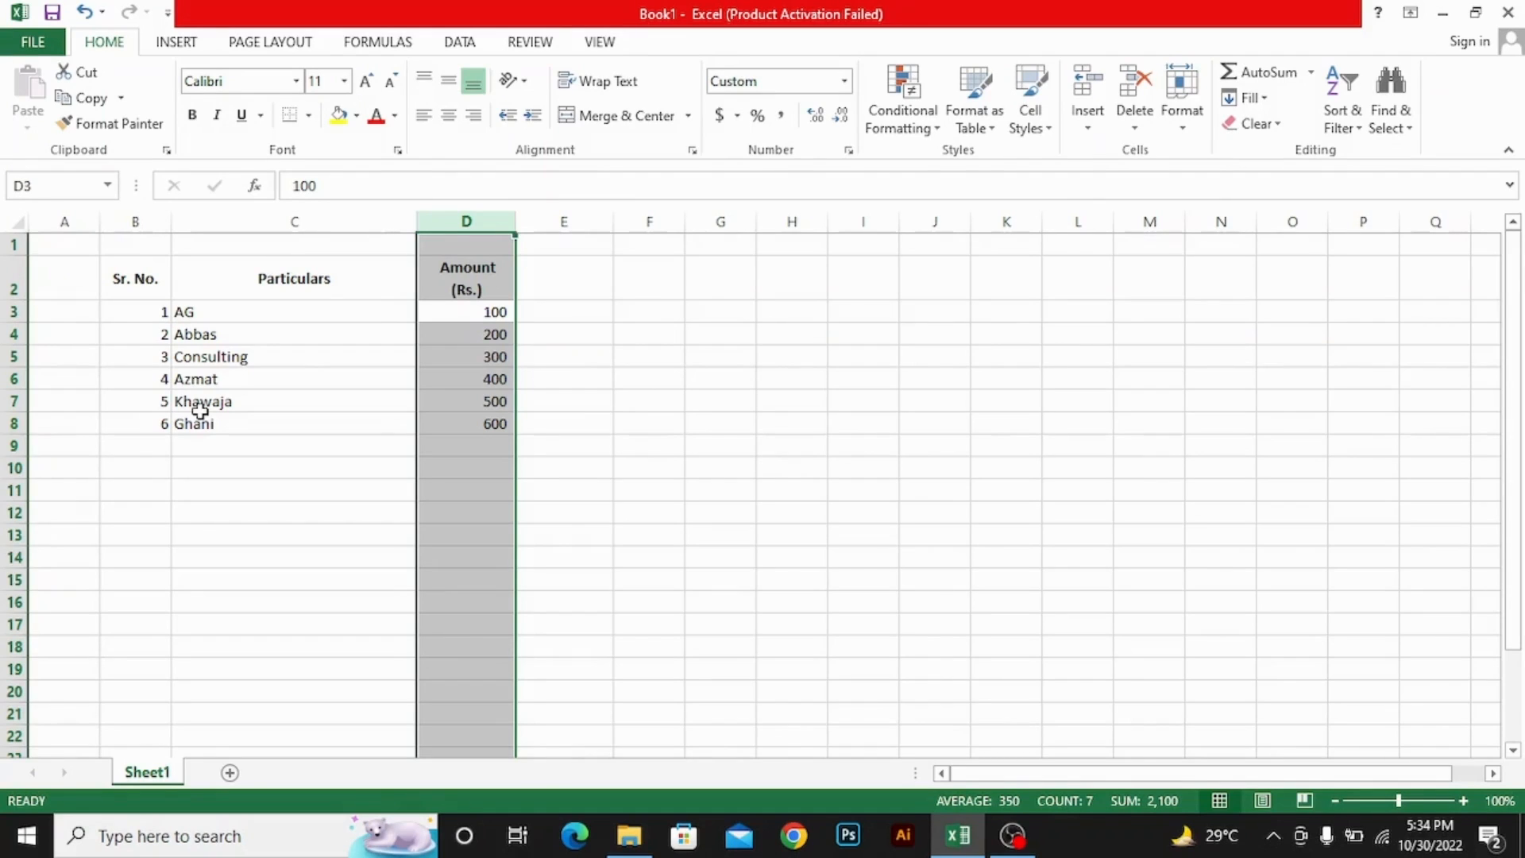
# Cut the name in cell C4, paste it into F4, and undo the move
pyautogui.press('Down')
pyautogui.press('Left')
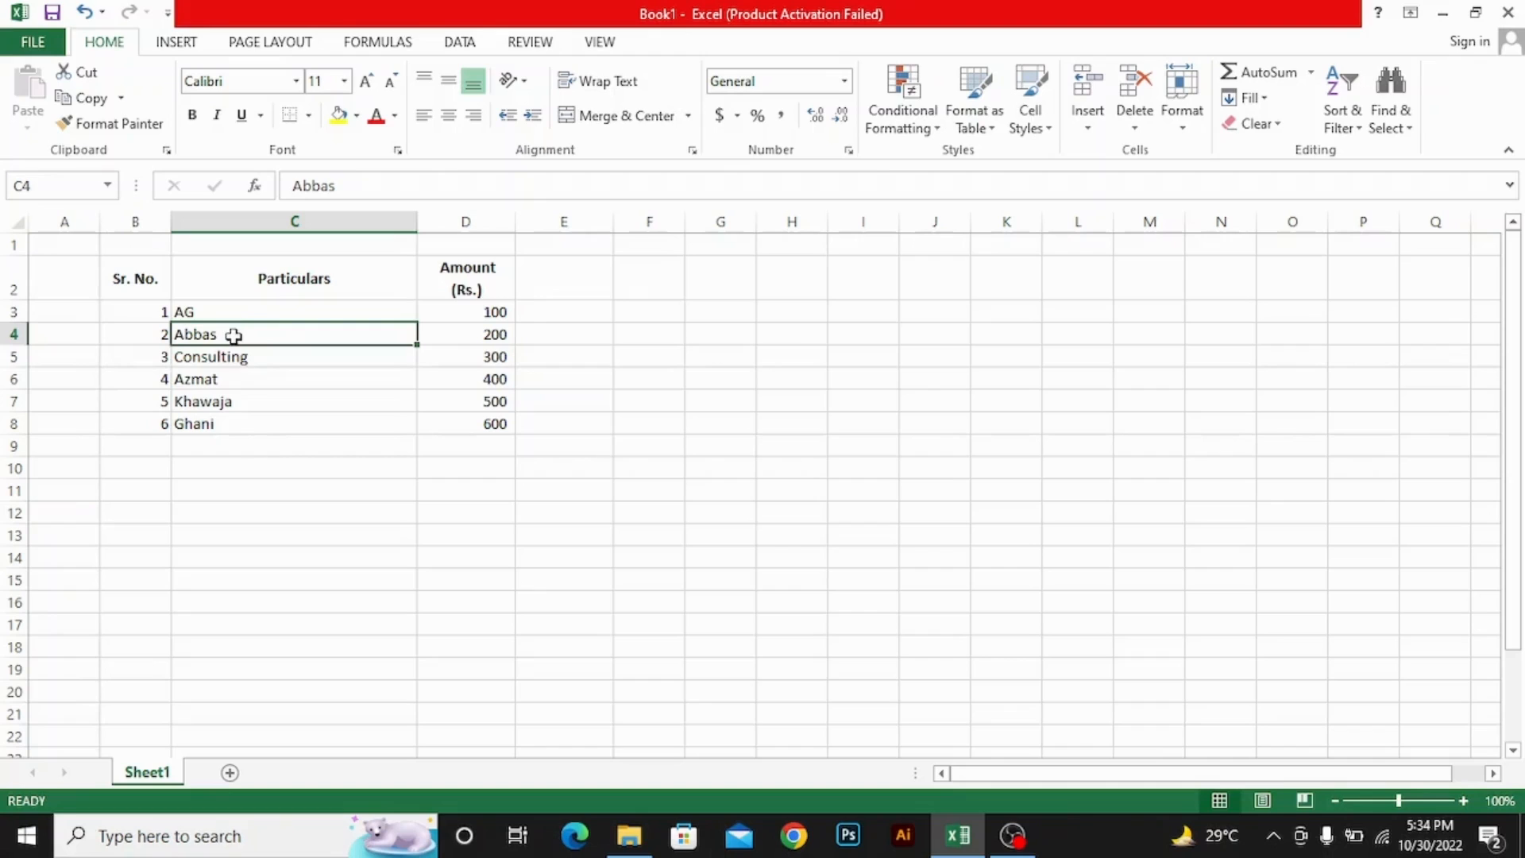
pyautogui.click(77, 73)
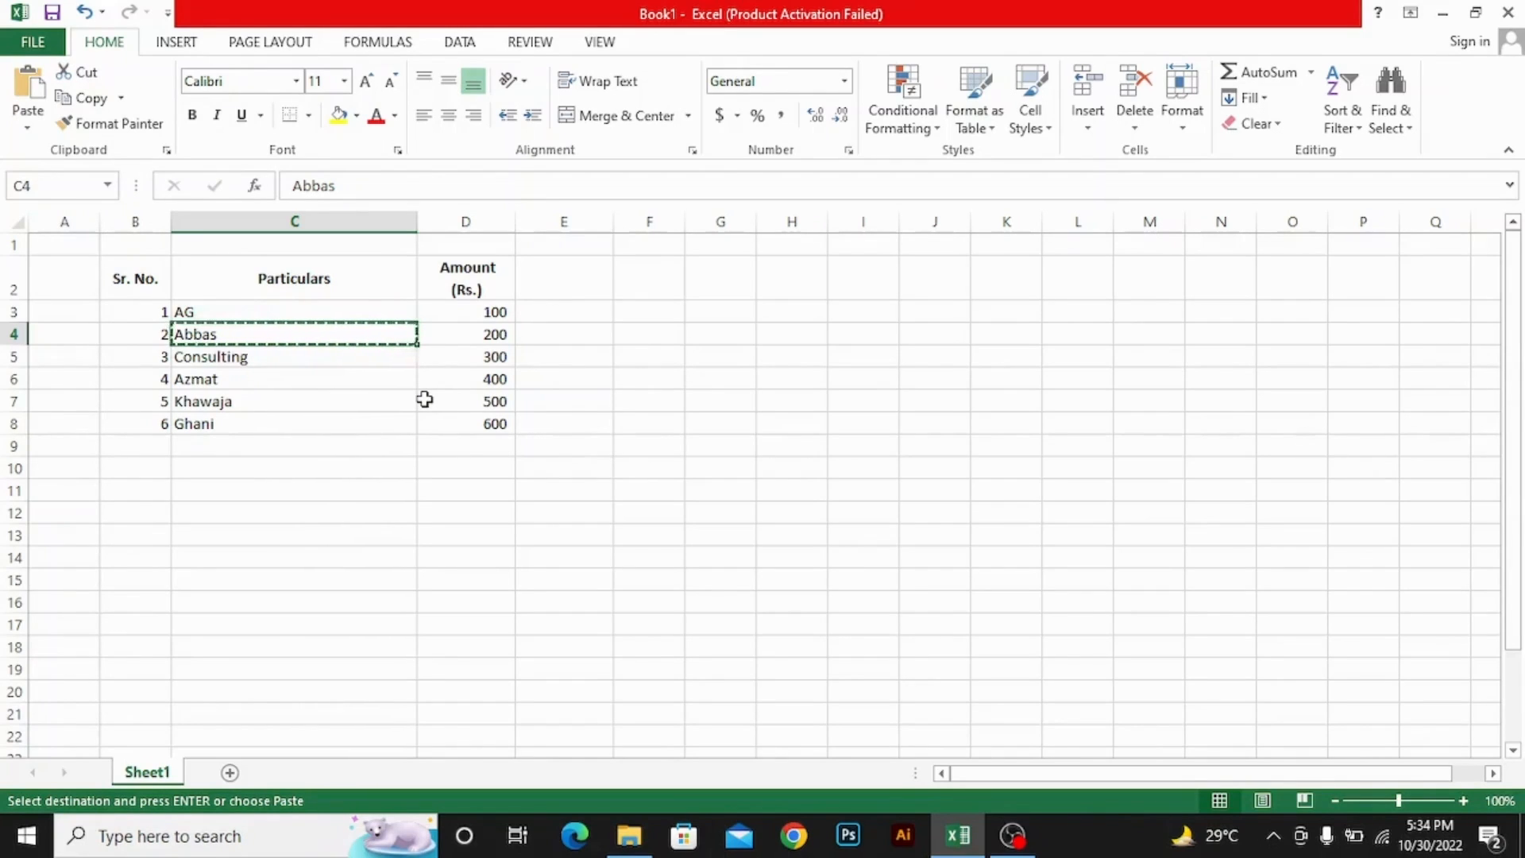
pyautogui.press('Right')
pyautogui.press('Right')
pyautogui.press('Right')
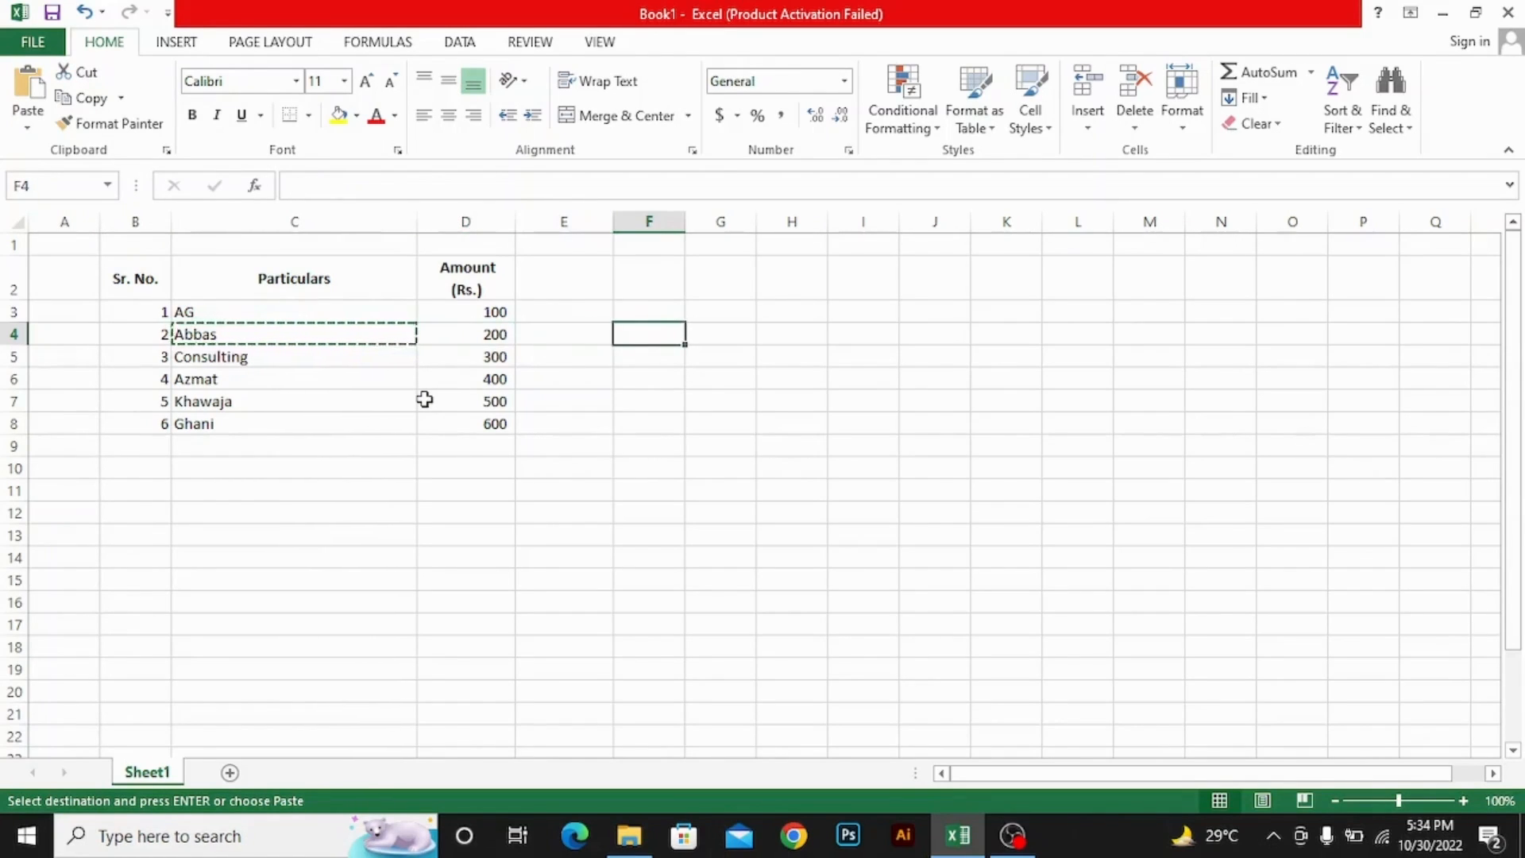
pyautogui.click(44, 90)
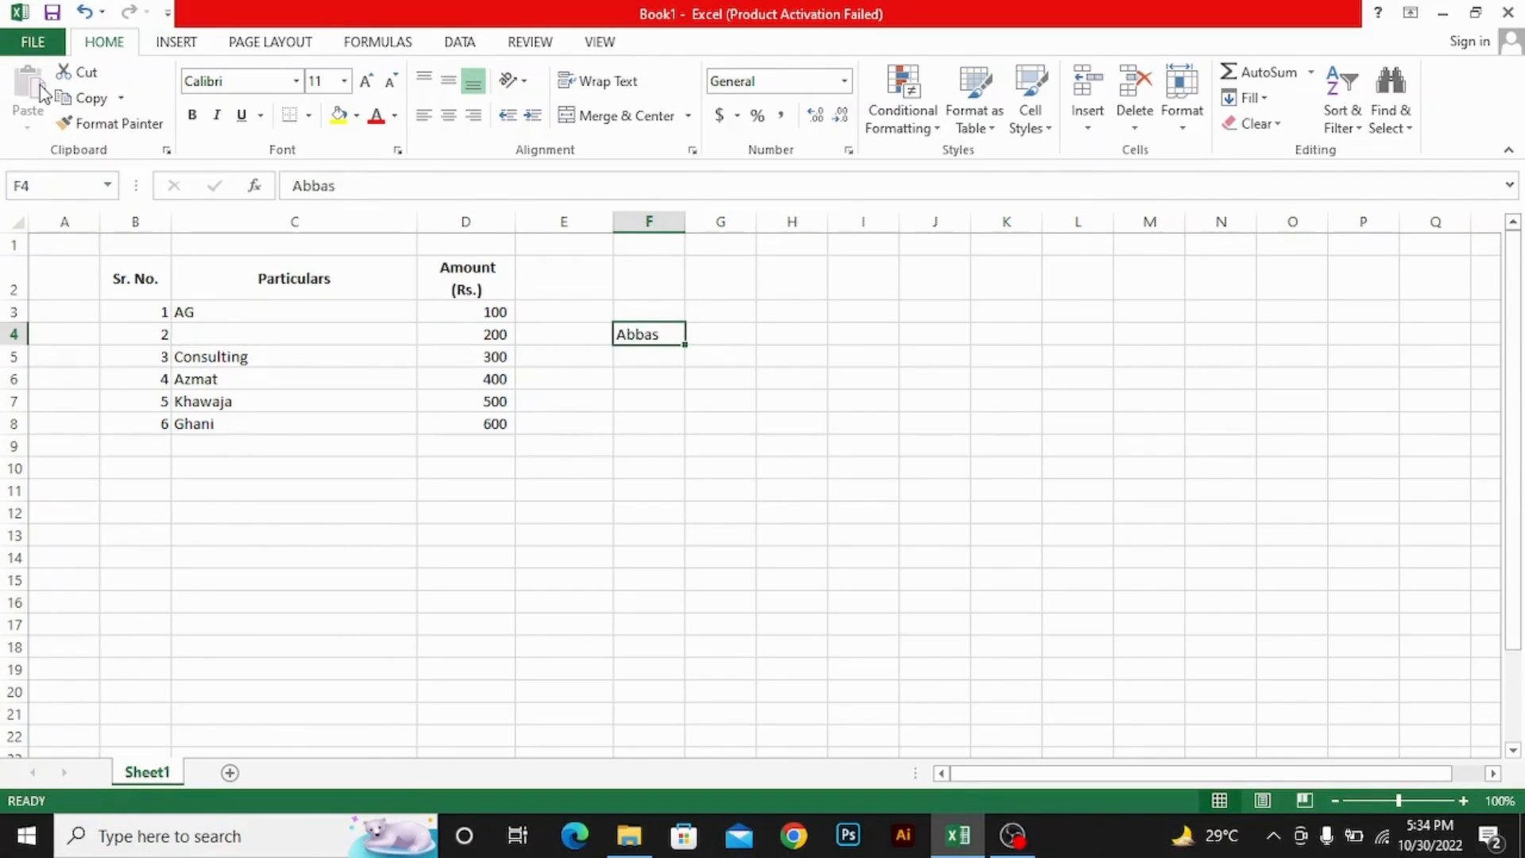
pyautogui.hotkey('ctrl', 'z')
pyautogui.press('Escape')
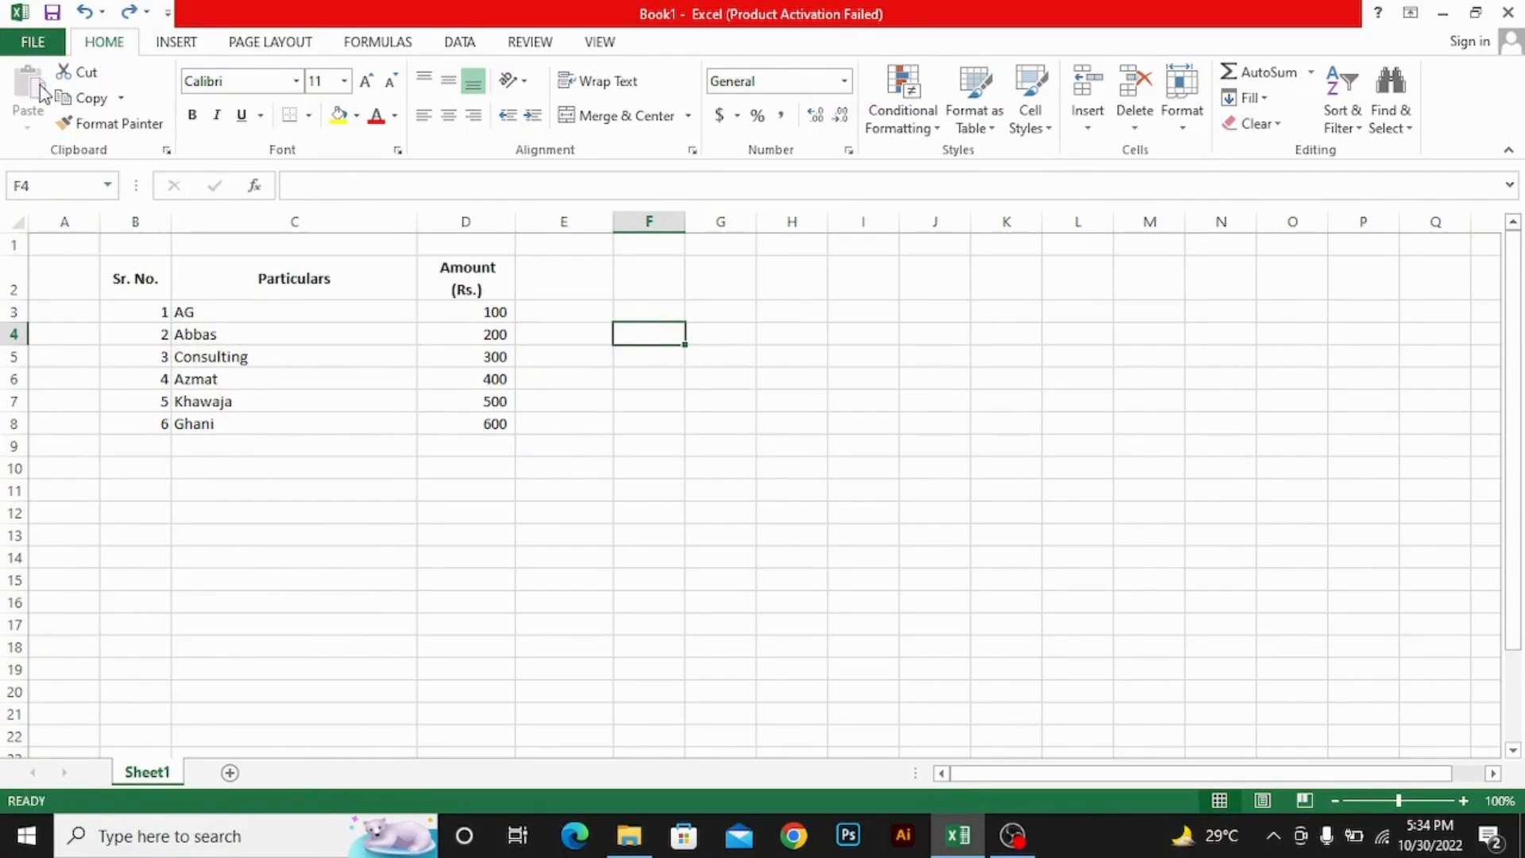
# Copy the name in cell C4 to F4, undo the paste and clear the copy selection
pyautogui.press('Left')
pyautogui.press('Left')
pyautogui.press('Left')
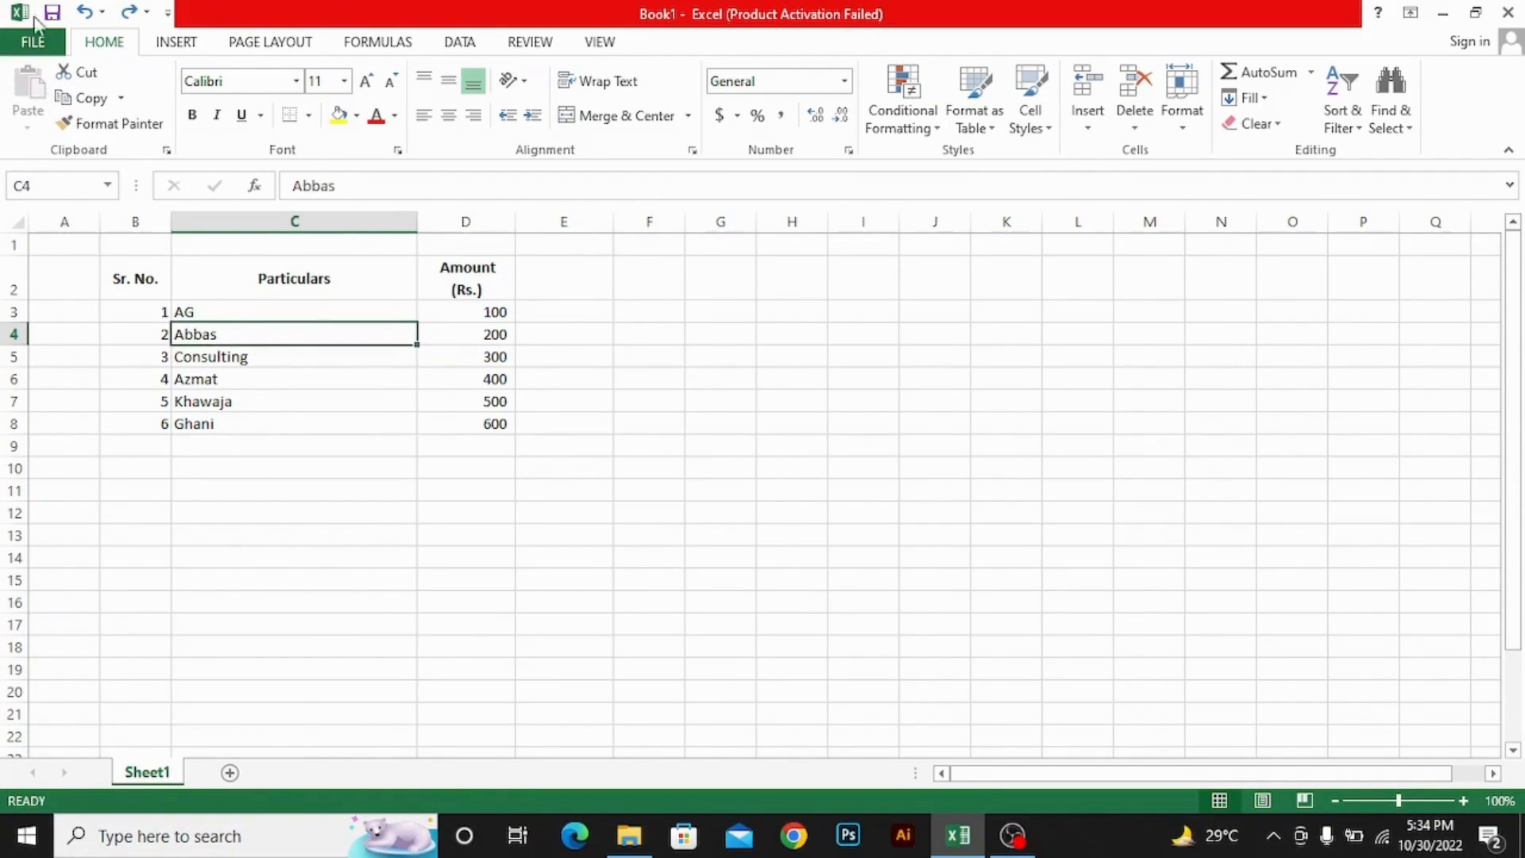
pyautogui.click(123, 99)
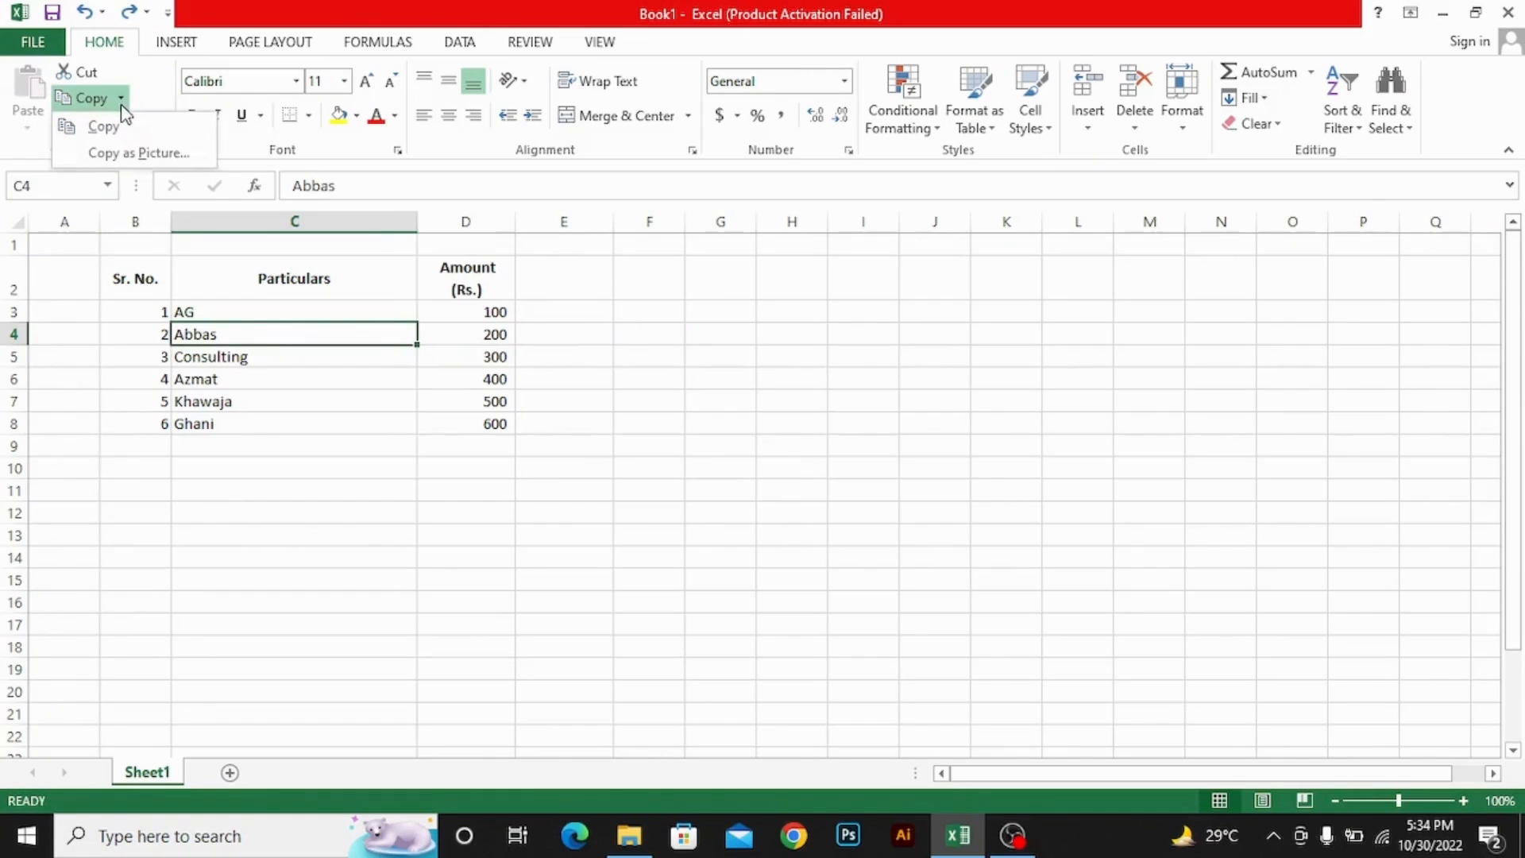
pyautogui.click(124, 127)
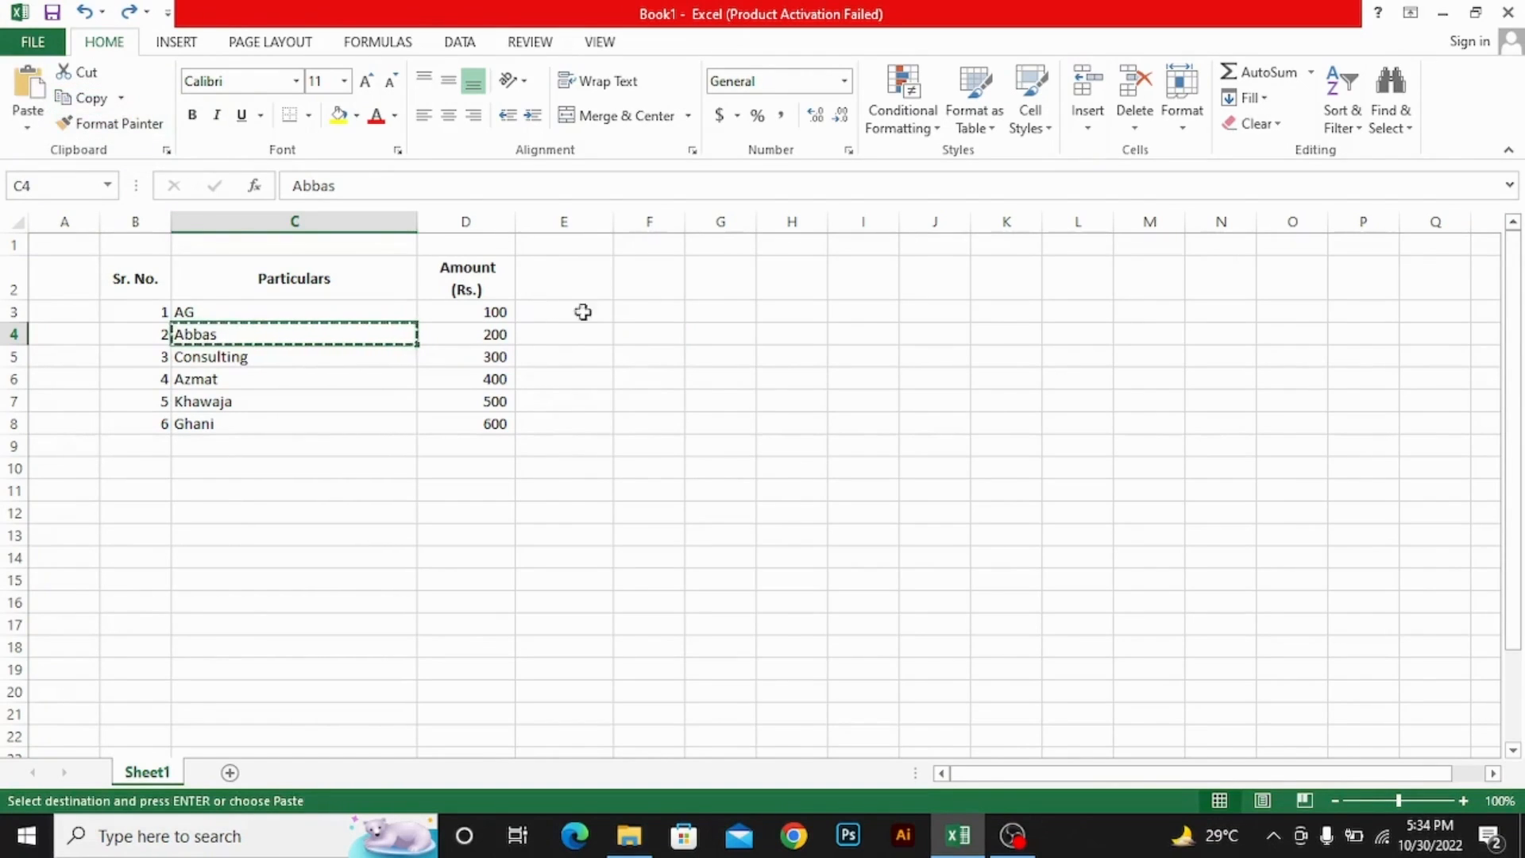
pyautogui.click(648, 332)
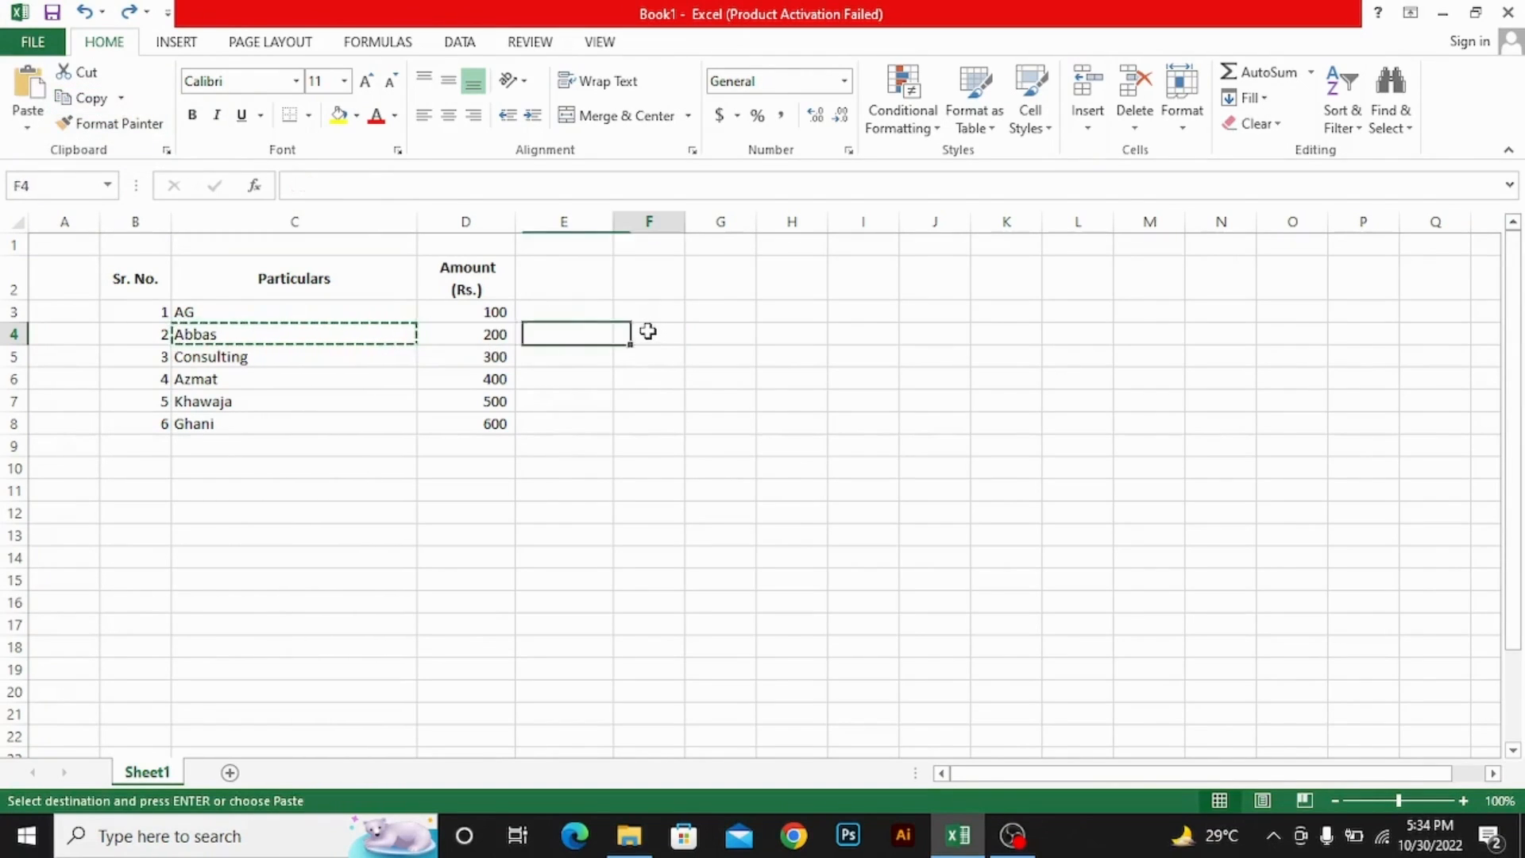
pyautogui.click(39, 93)
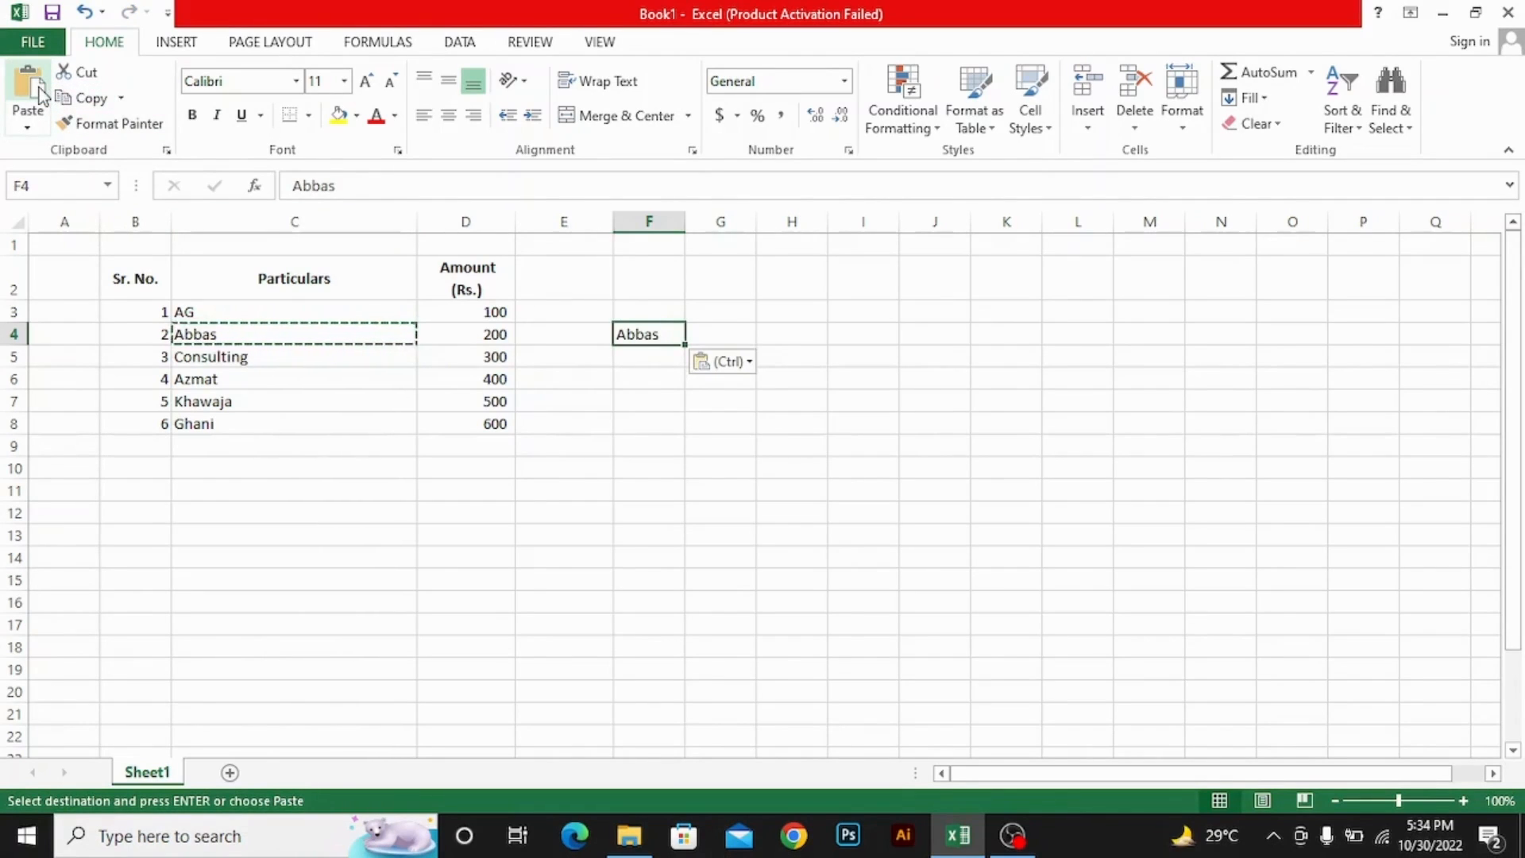
pyautogui.hotkey('ctrl', 'z')
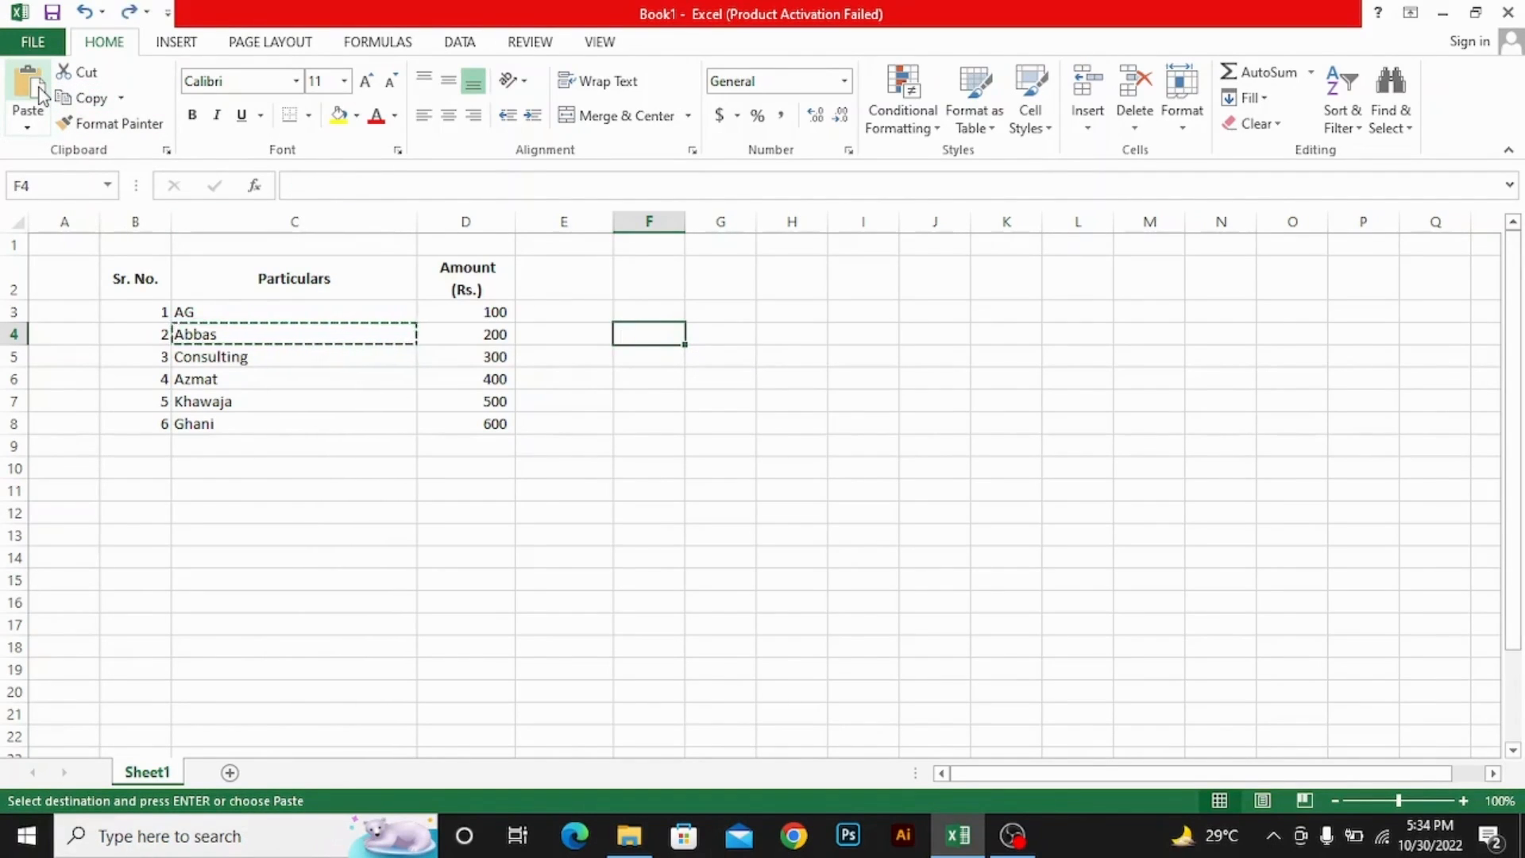
pyautogui.press('Escape')
# Move the name from C4 to F4 once more by cut and paste, and undo it
pyautogui.press('Left')
pyautogui.press('Left')
pyautogui.press('Left')
pyautogui.press('Left')
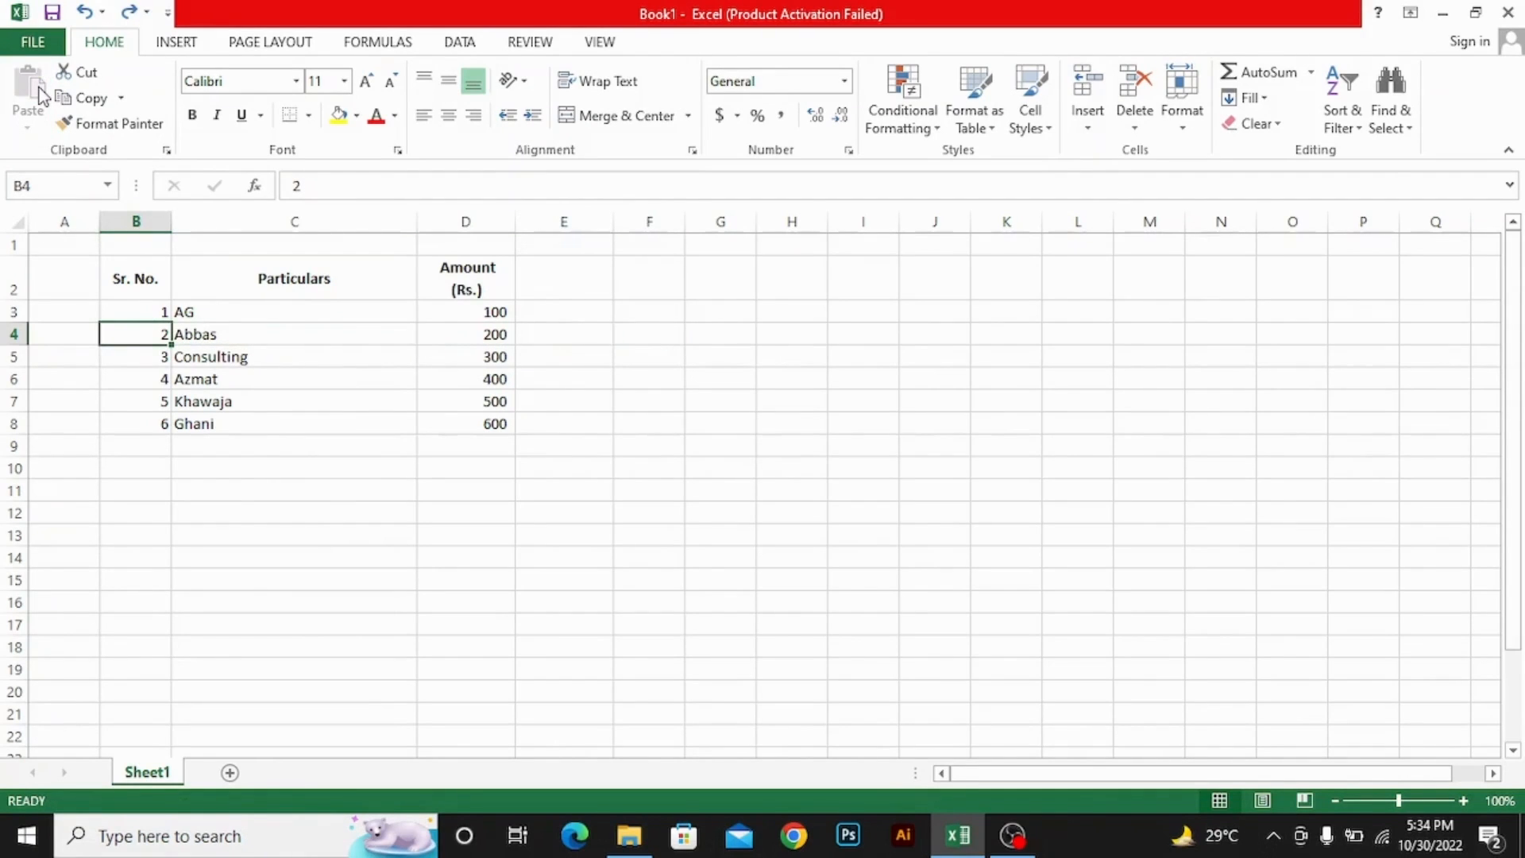
pyautogui.press('Right')
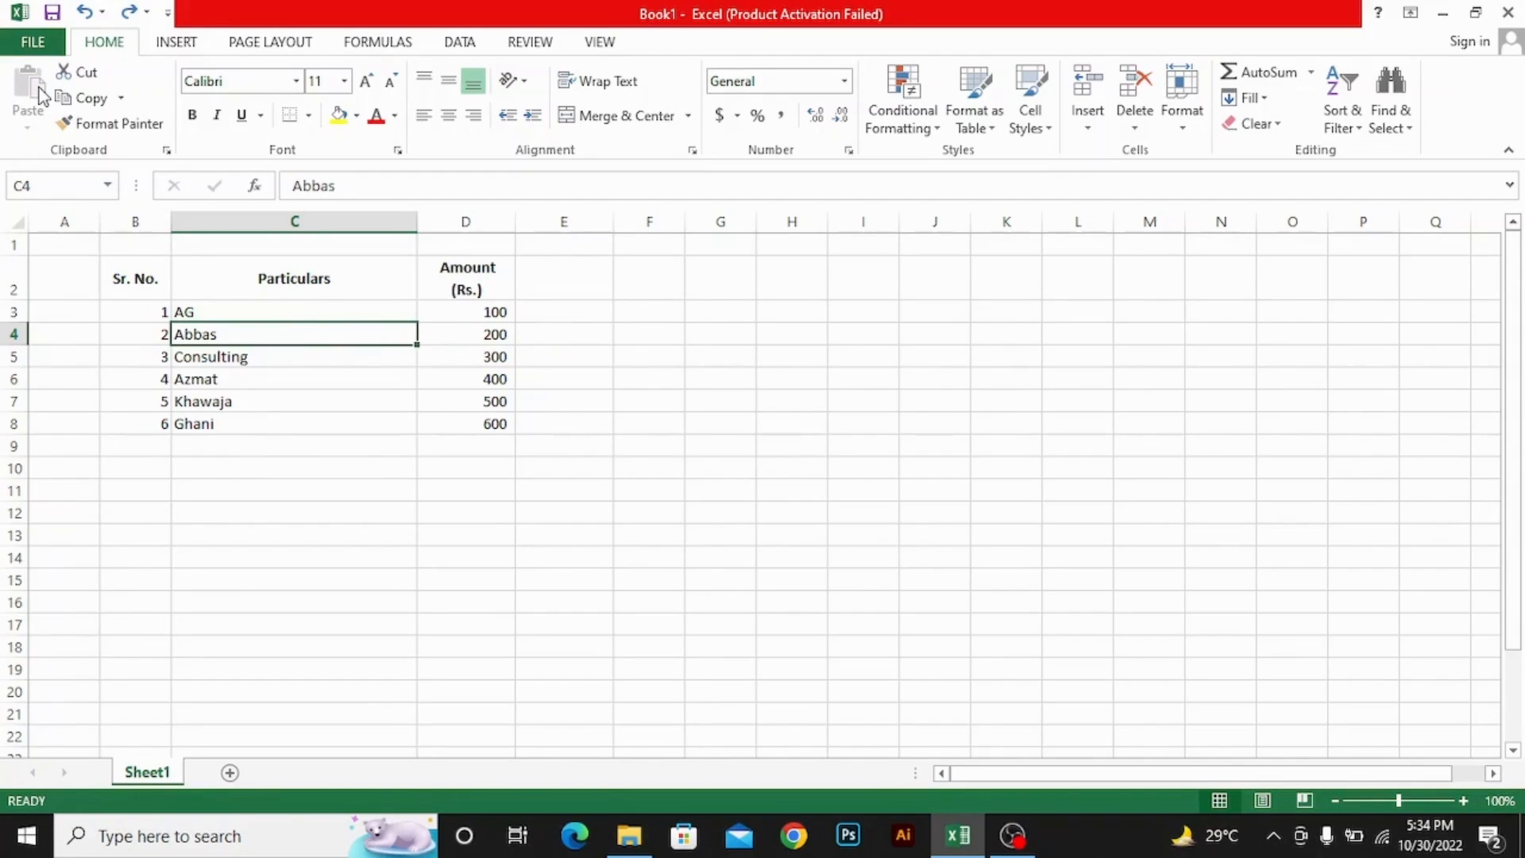
pyautogui.hotkey('ctrl', 'c')
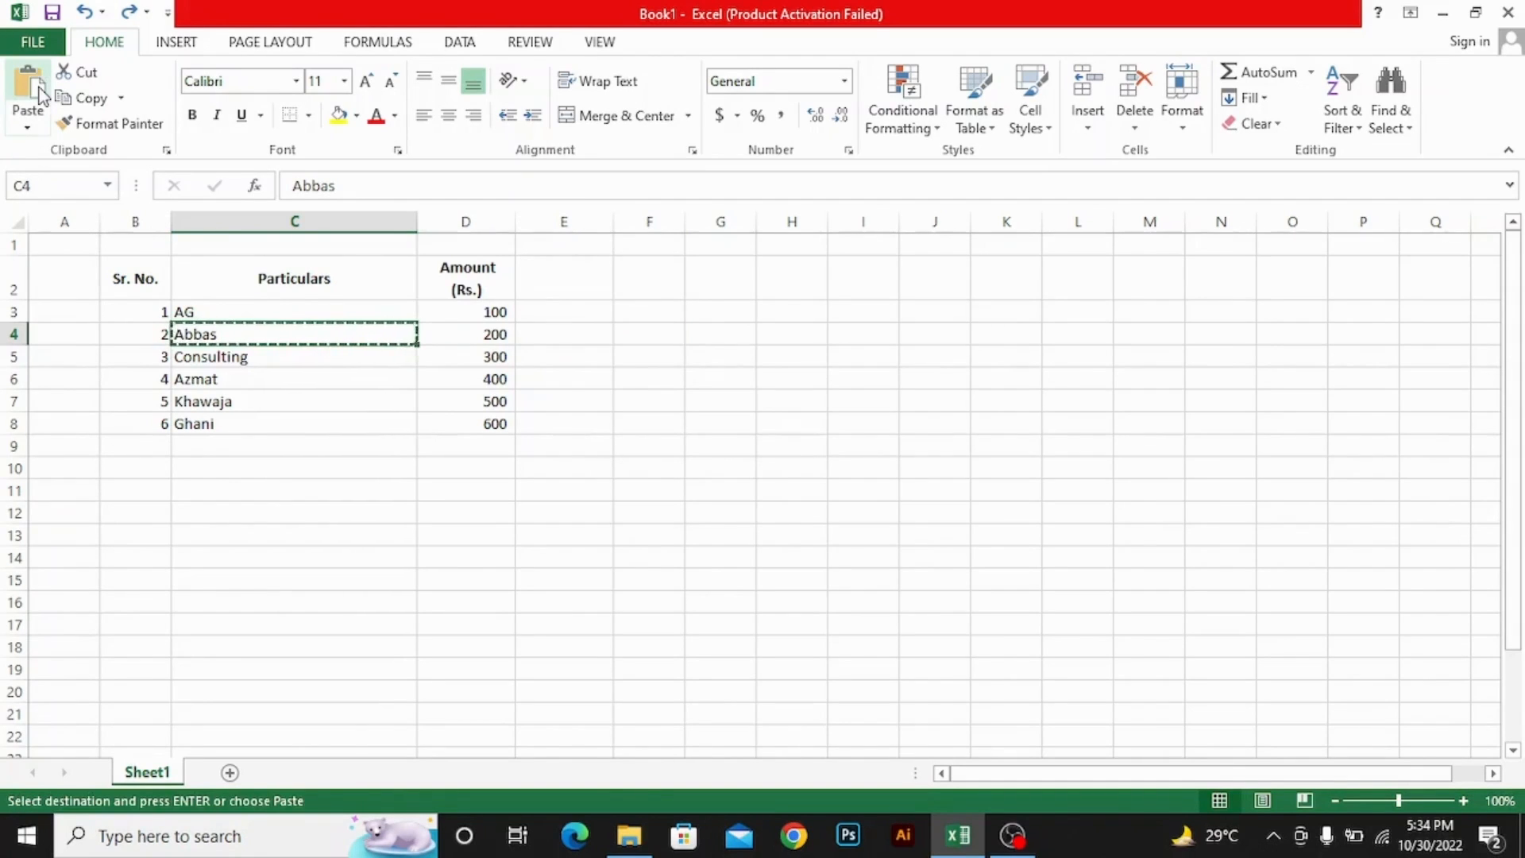
pyautogui.press('Right')
pyautogui.press('Right')
pyautogui.press('Right')
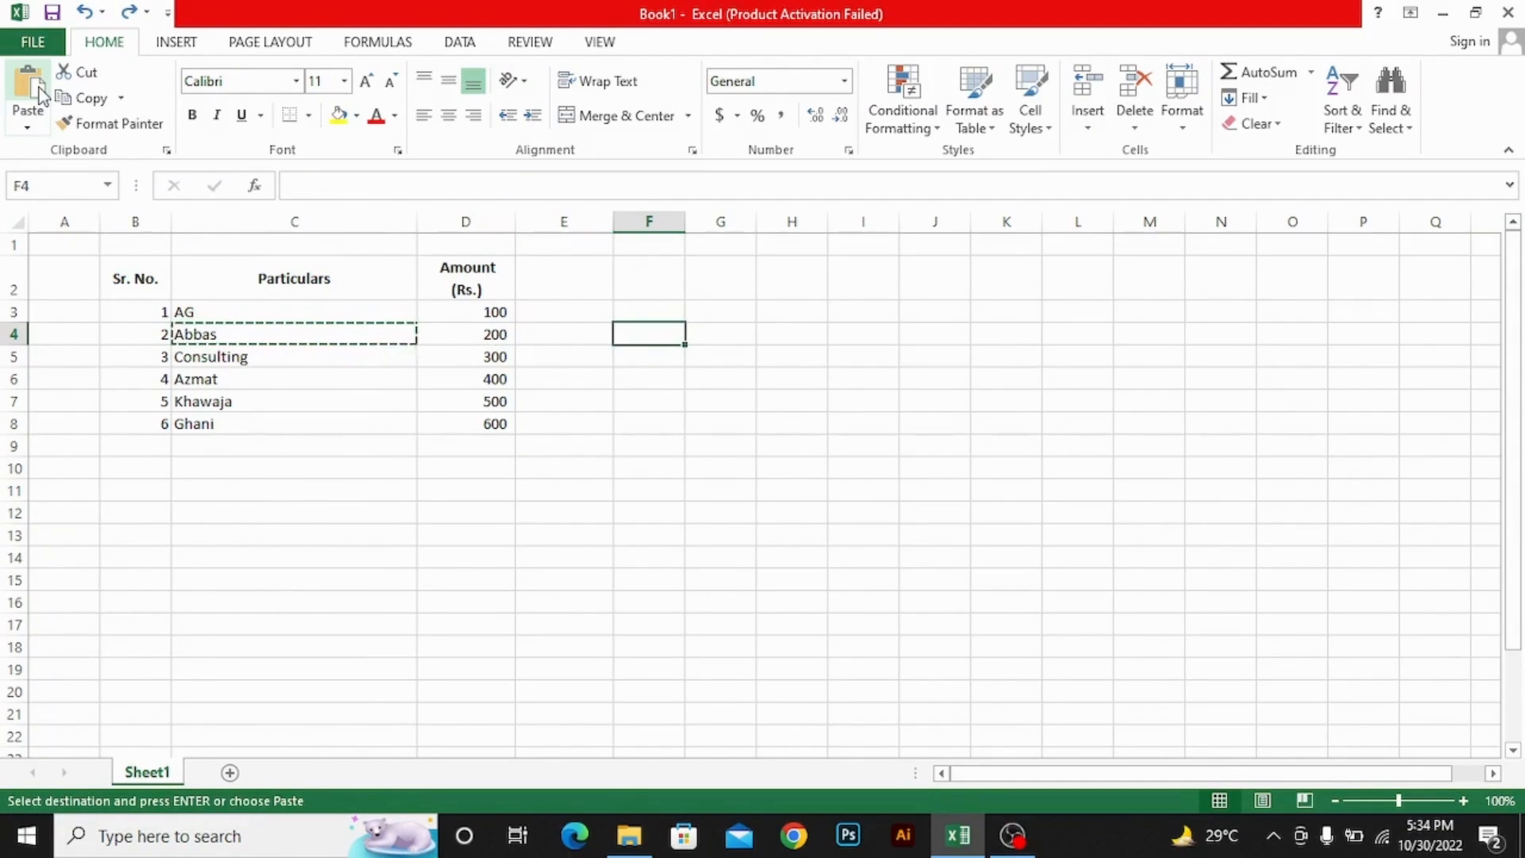
pyautogui.click(42, 95)
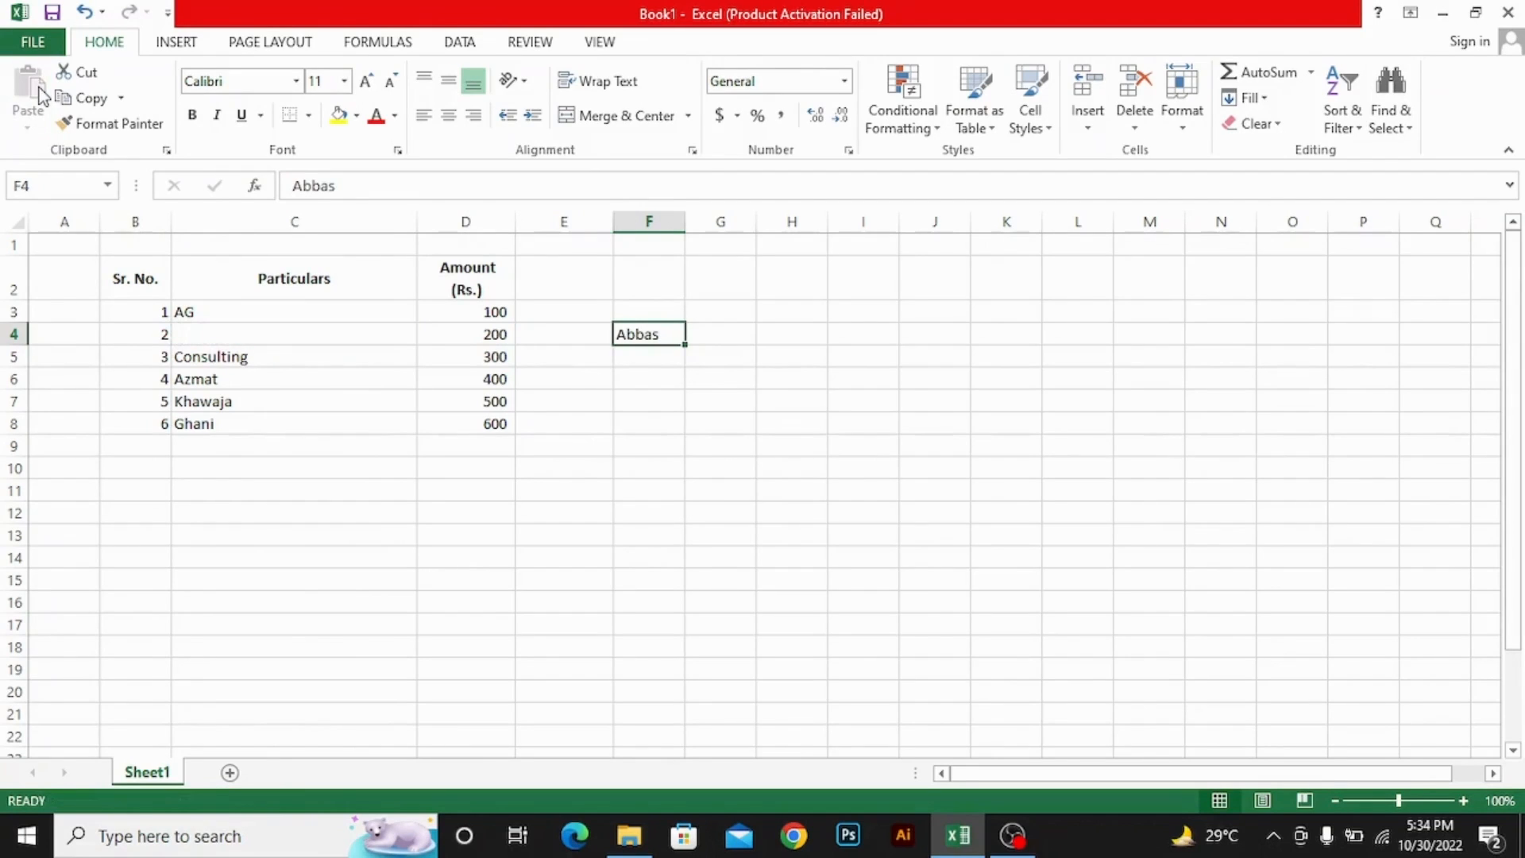
pyautogui.hotkey('ctrl', 'z')
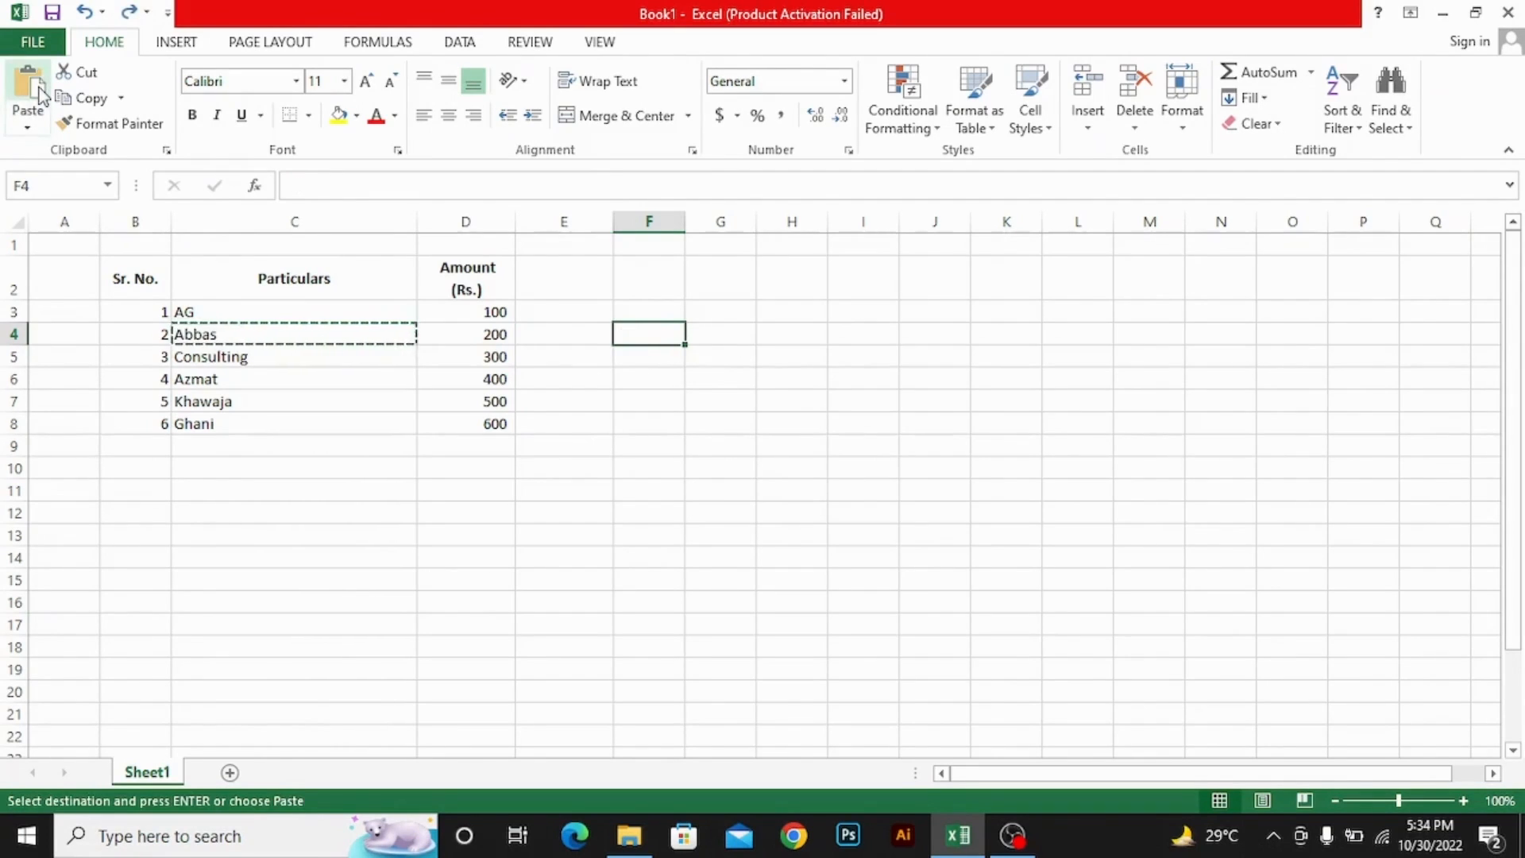
pyautogui.press('Left')
pyautogui.press('Left')
pyautogui.press('Left')
pyautogui.press('Right')
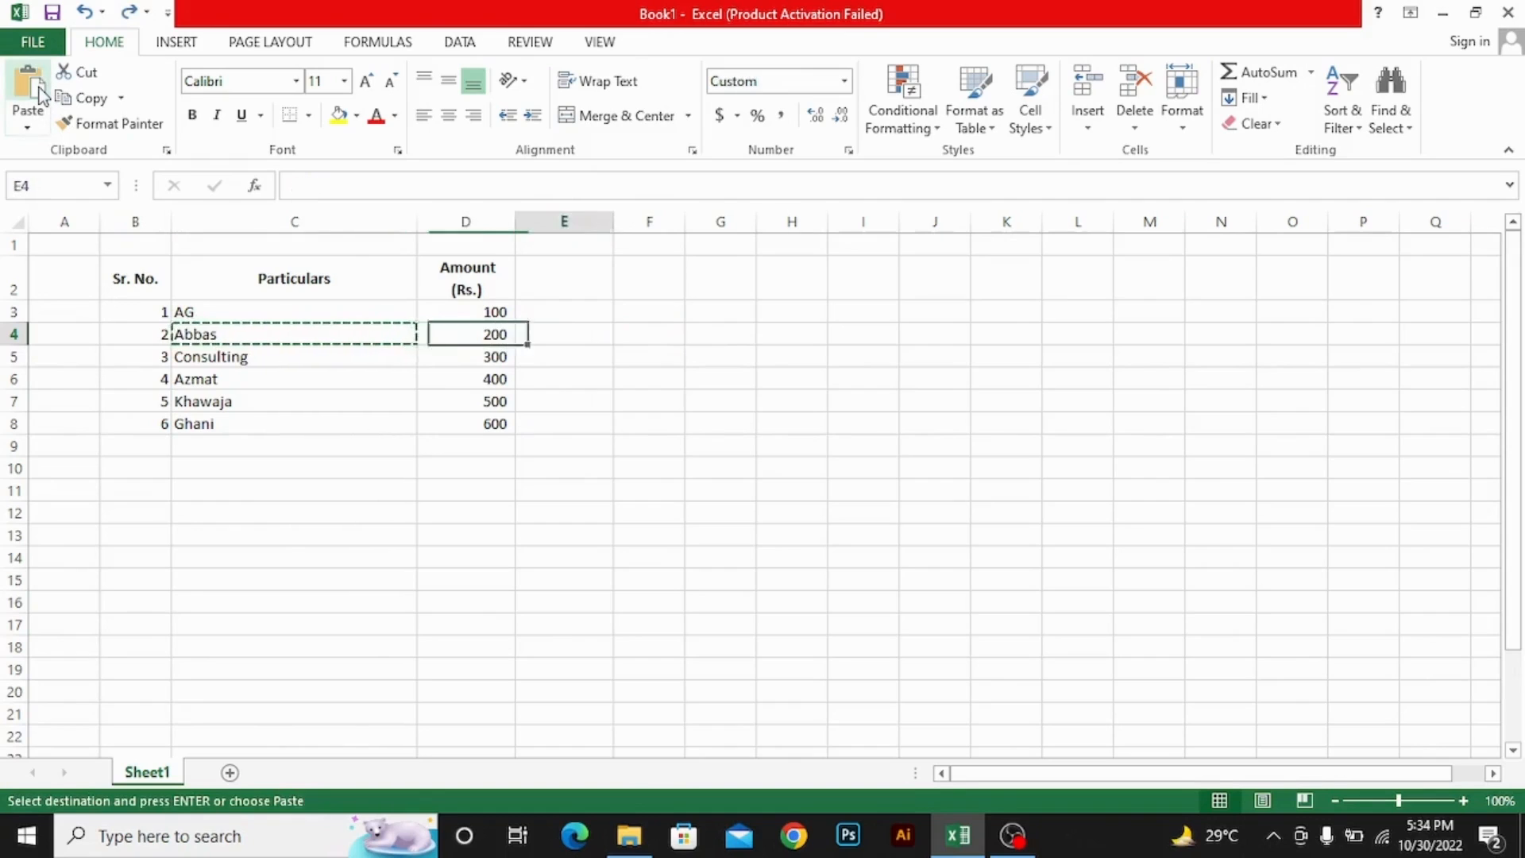
# Paste the copied name from C4 into F4 twice, undoing each paste and clearing the copy selection
pyautogui.press('Right')
pyautogui.press('Right')
pyautogui.click(41, 95)
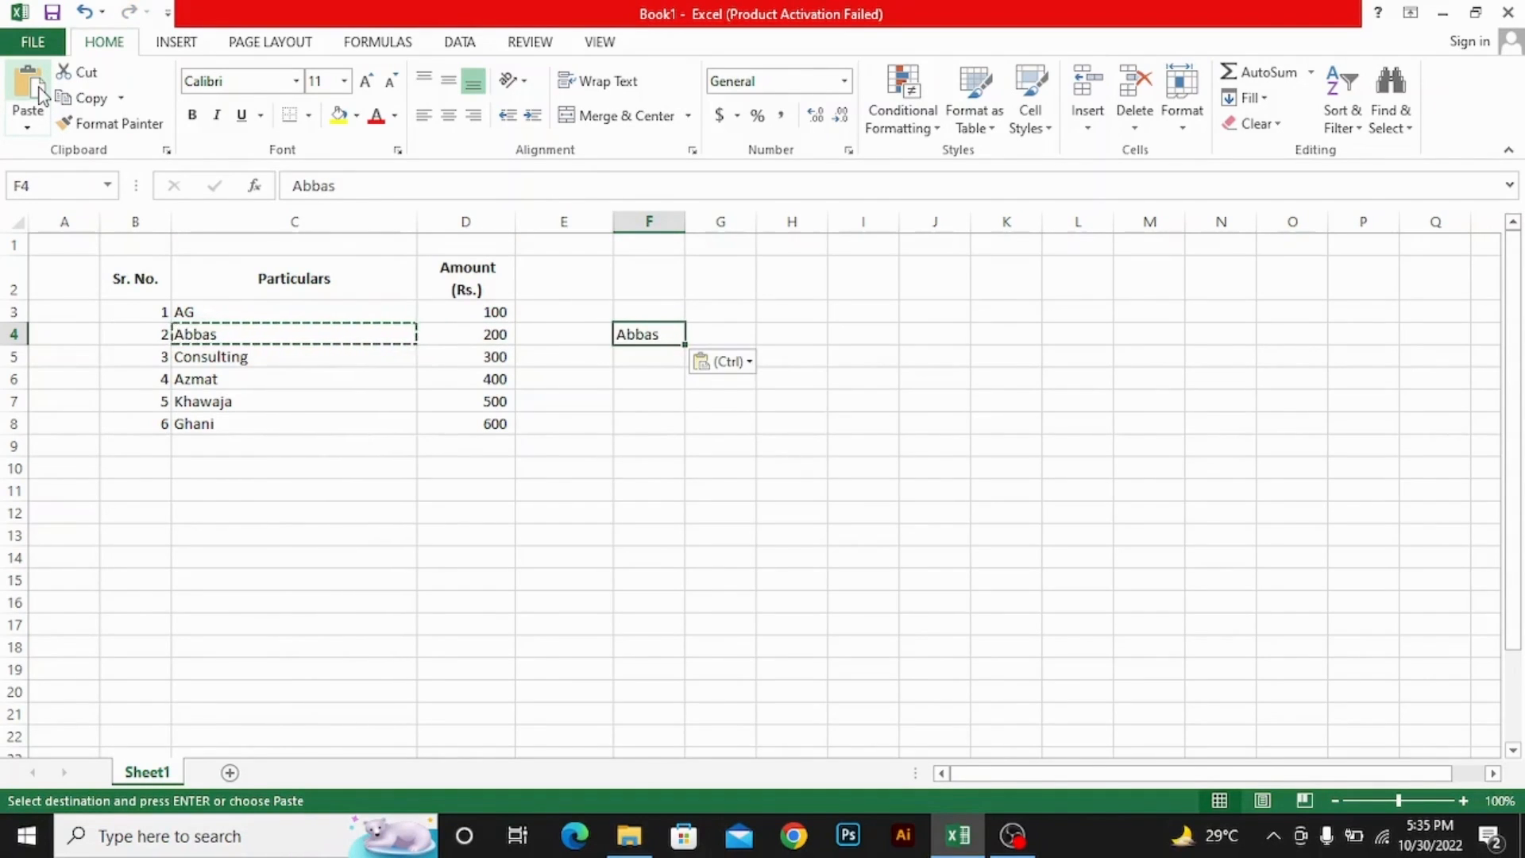
pyautogui.hotkey('ctrl', 'z')
pyautogui.press('Escape')
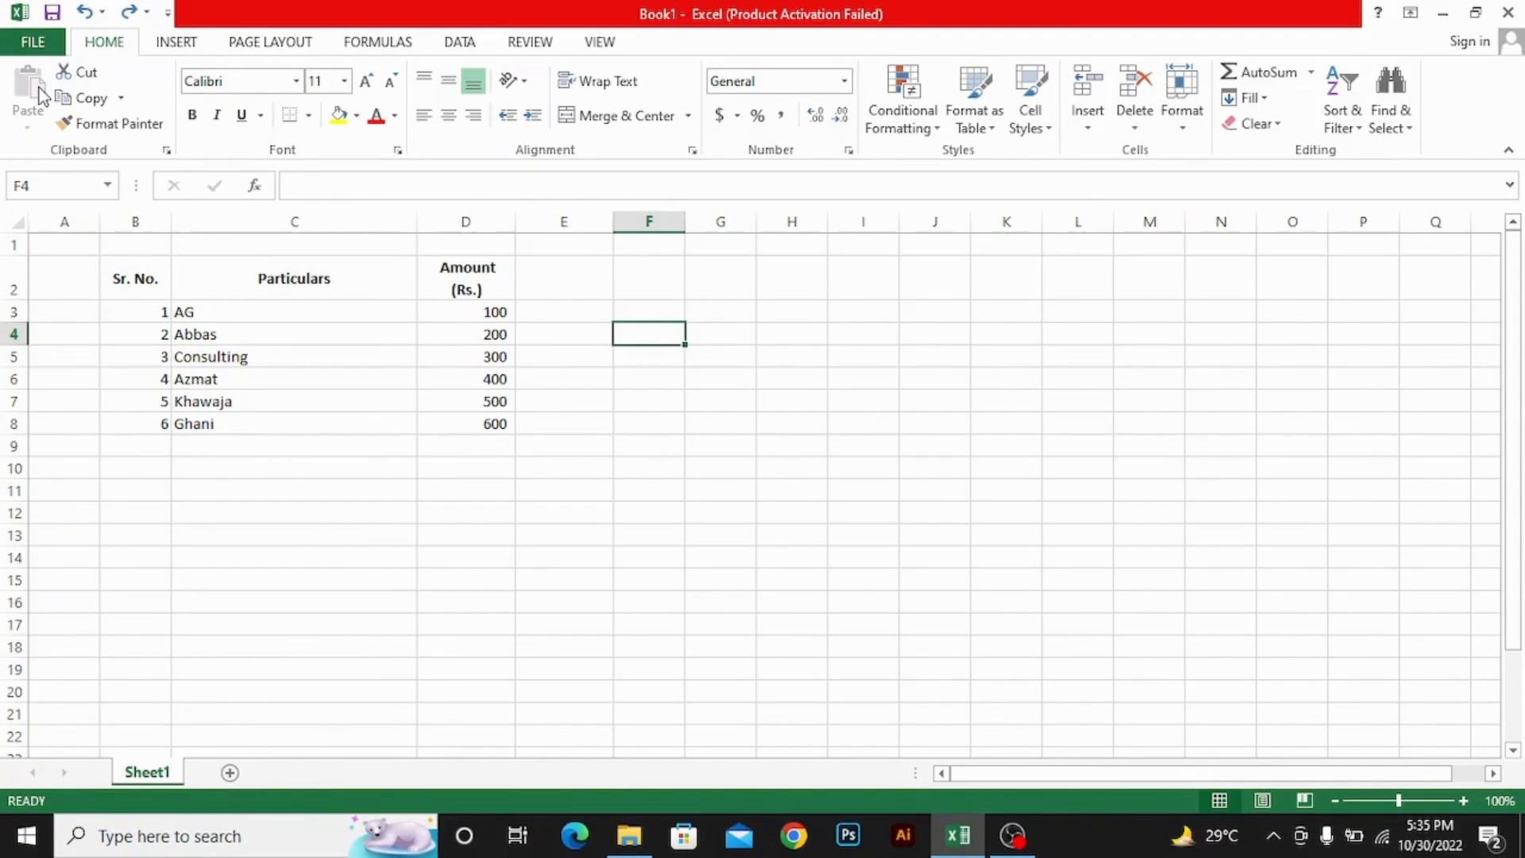
pyautogui.click(41, 93)
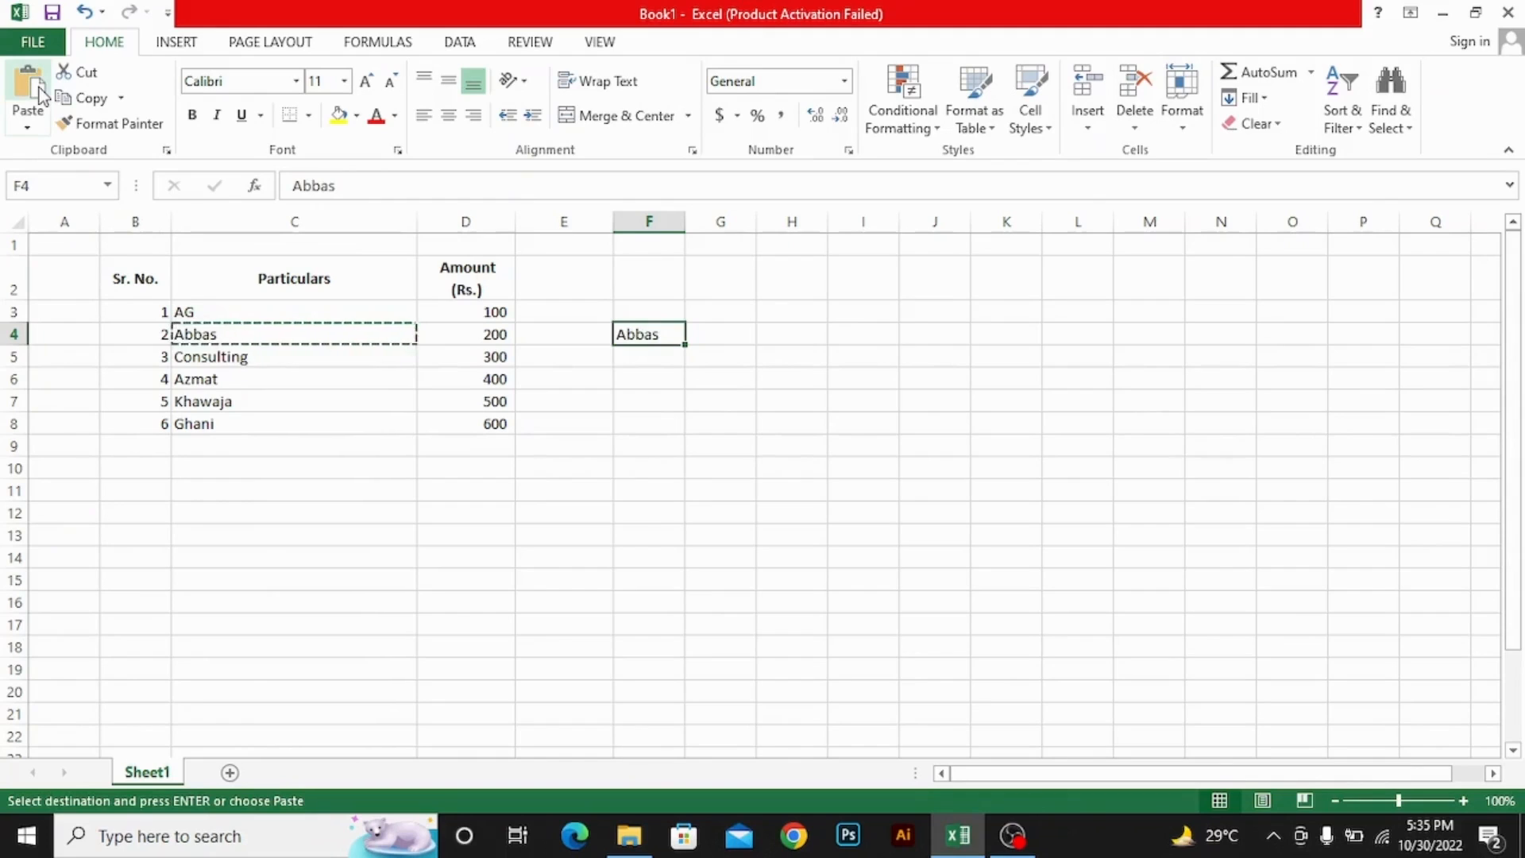
pyautogui.hotkey('ctrl', 'z')
pyautogui.press('Escape')
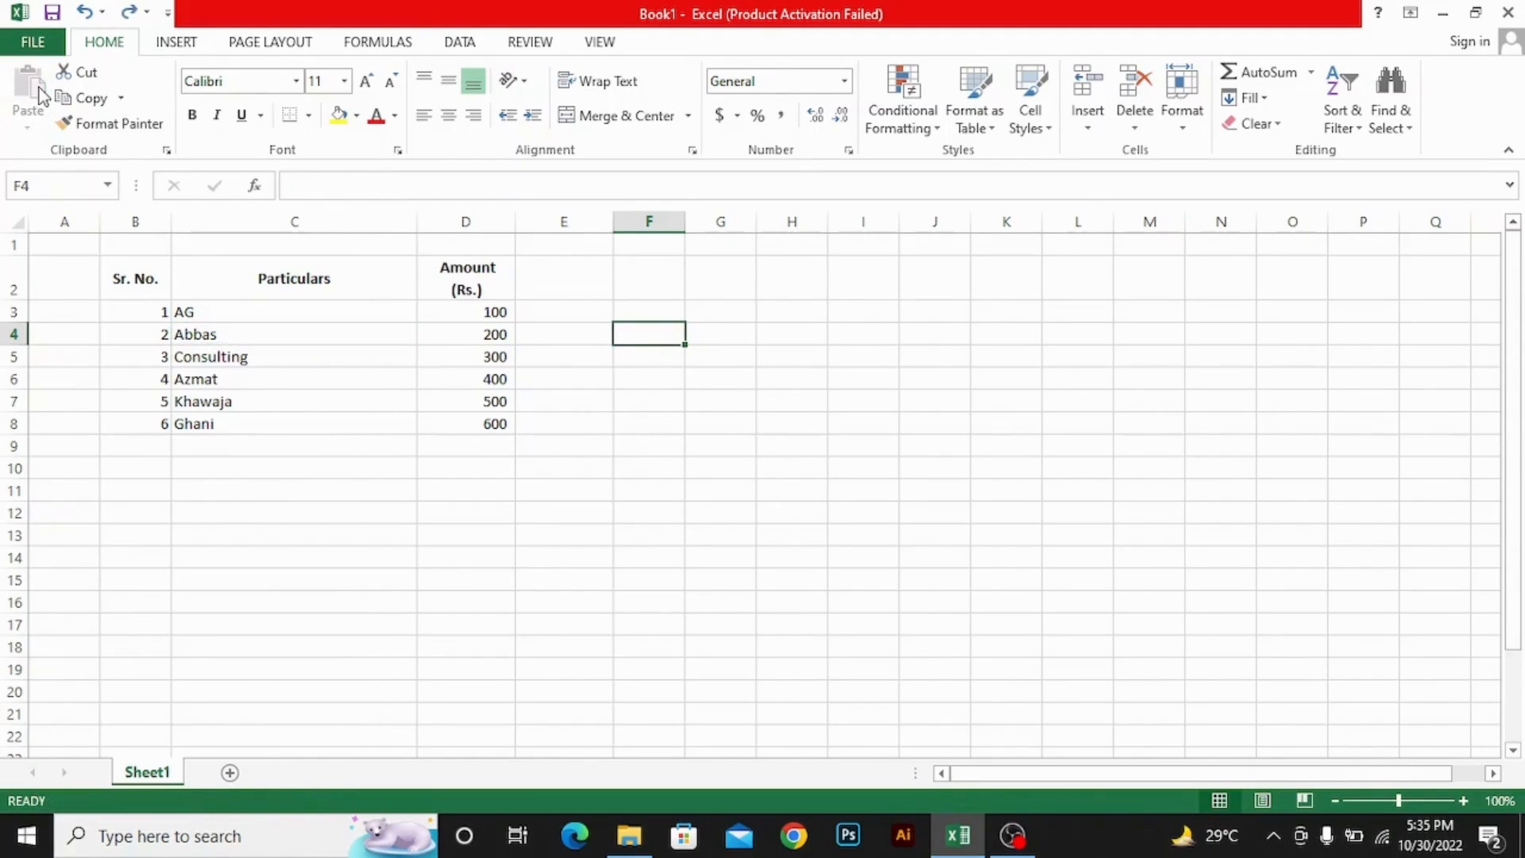
# Copy the name in C4, preview the paste options on F4, and cancel without pasting
pyautogui.press('Left')
pyautogui.press('Left')
pyautogui.press('Left')
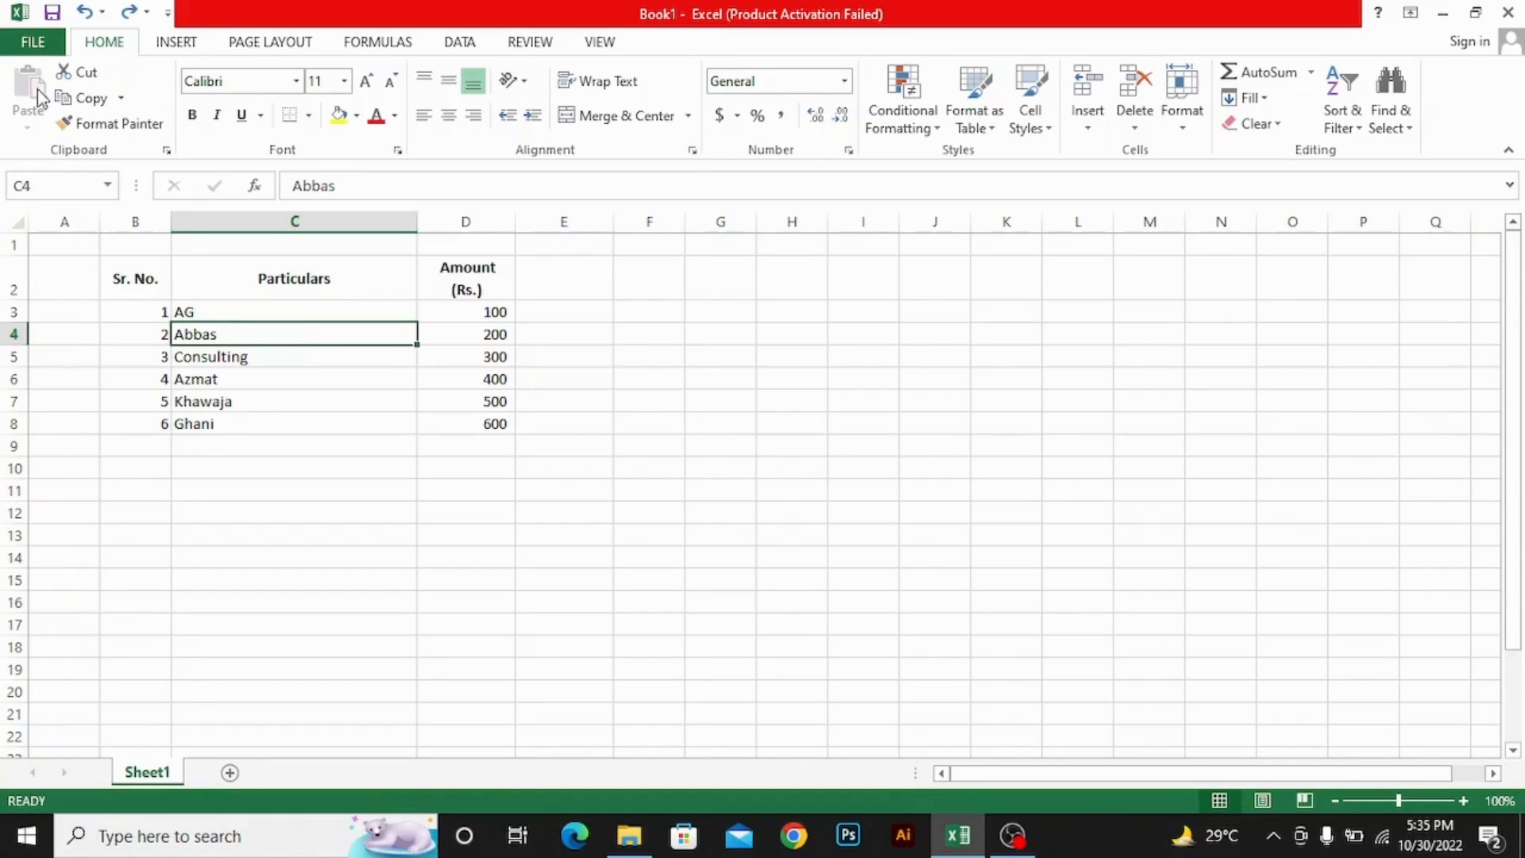
pyautogui.press('Right')
pyautogui.press('Right')
pyautogui.press('Right')
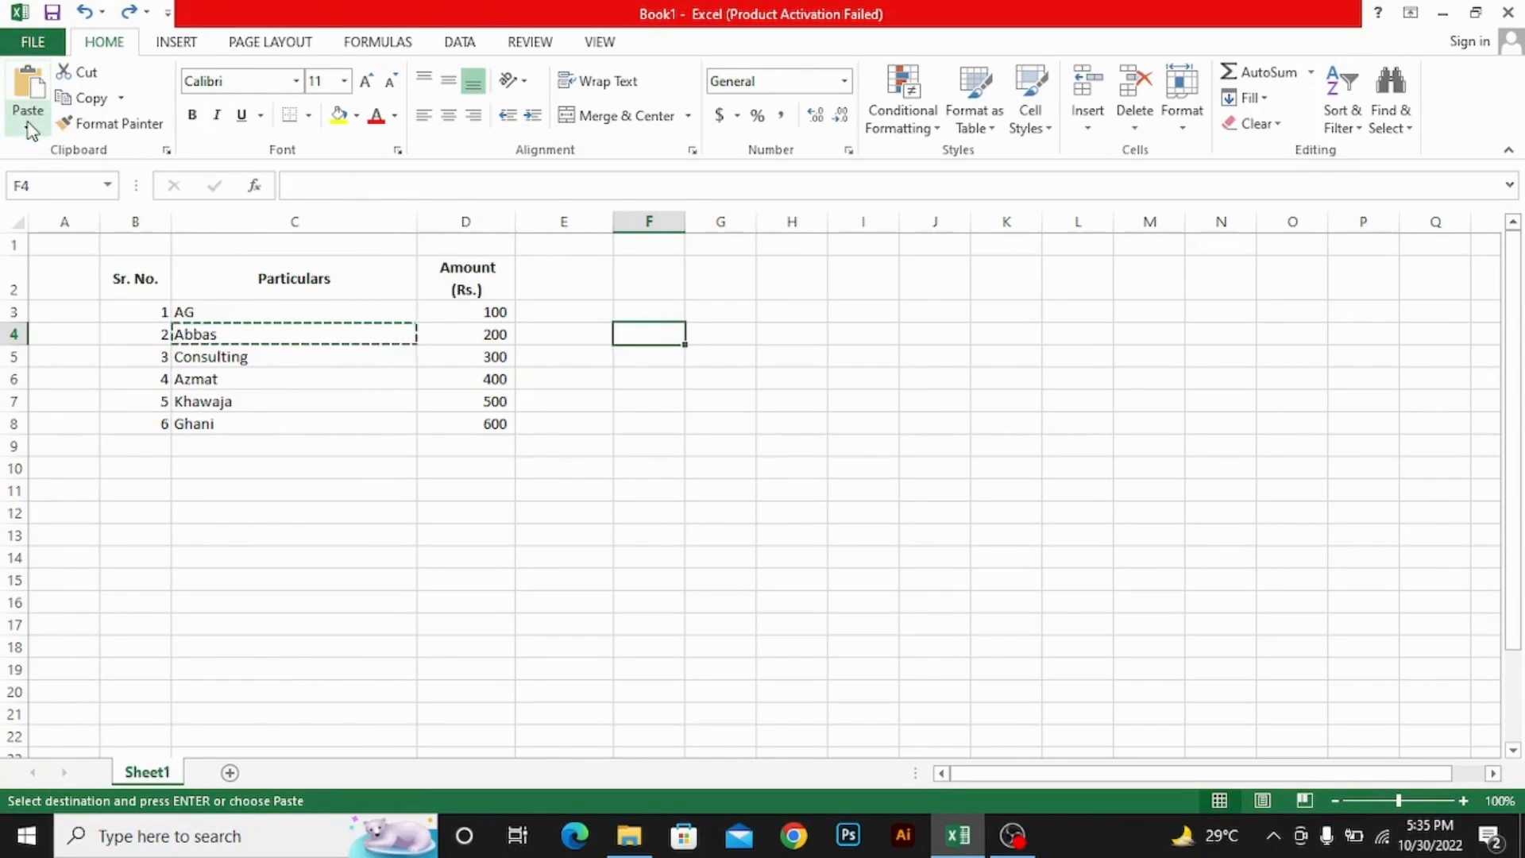
pyautogui.click(32, 129)
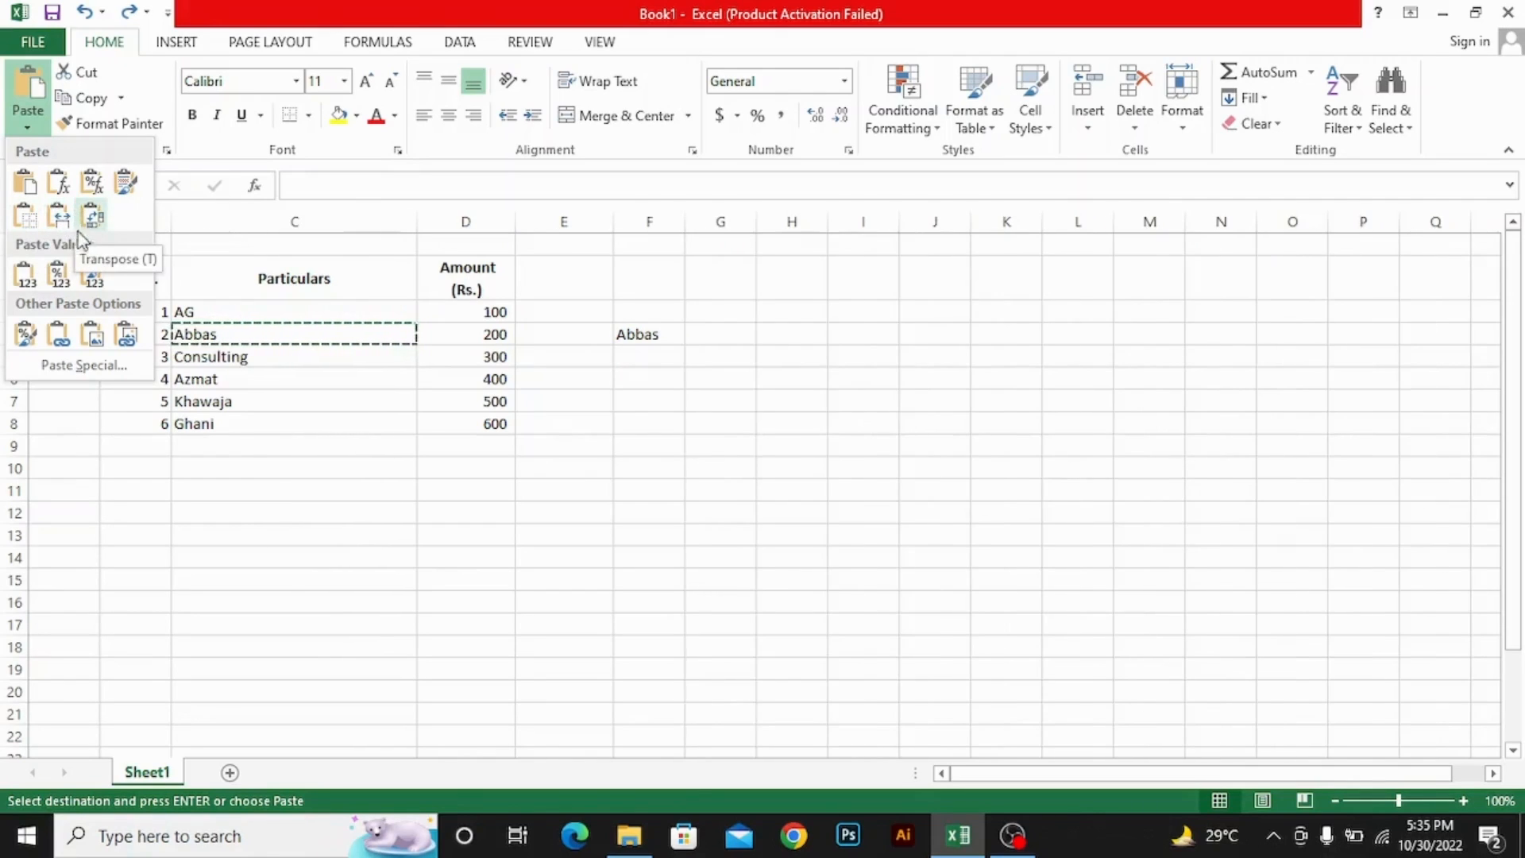
pyautogui.press('Escape')
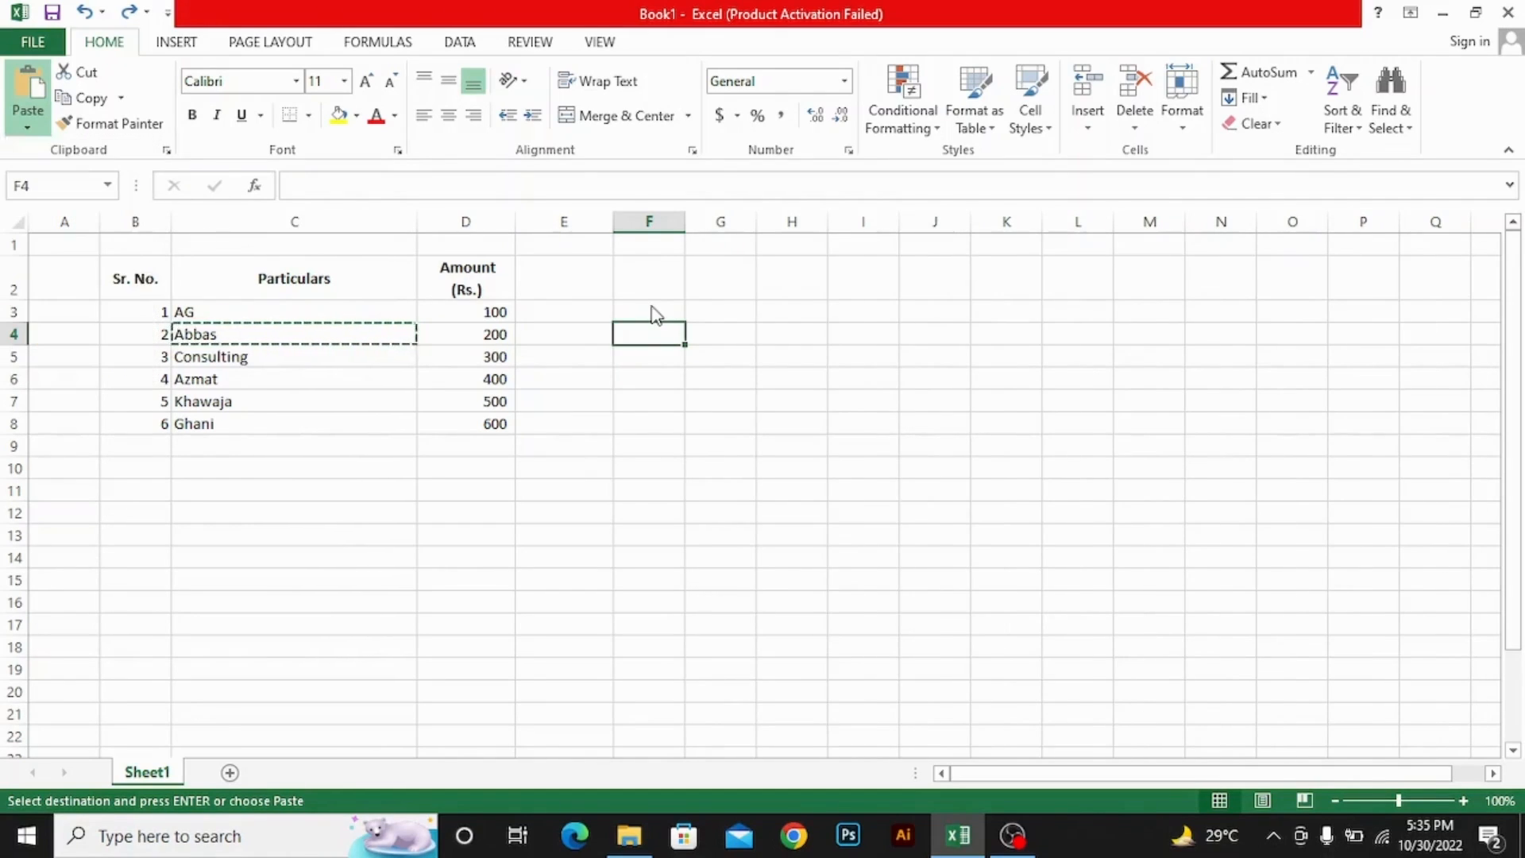
pyautogui.press('Escape')
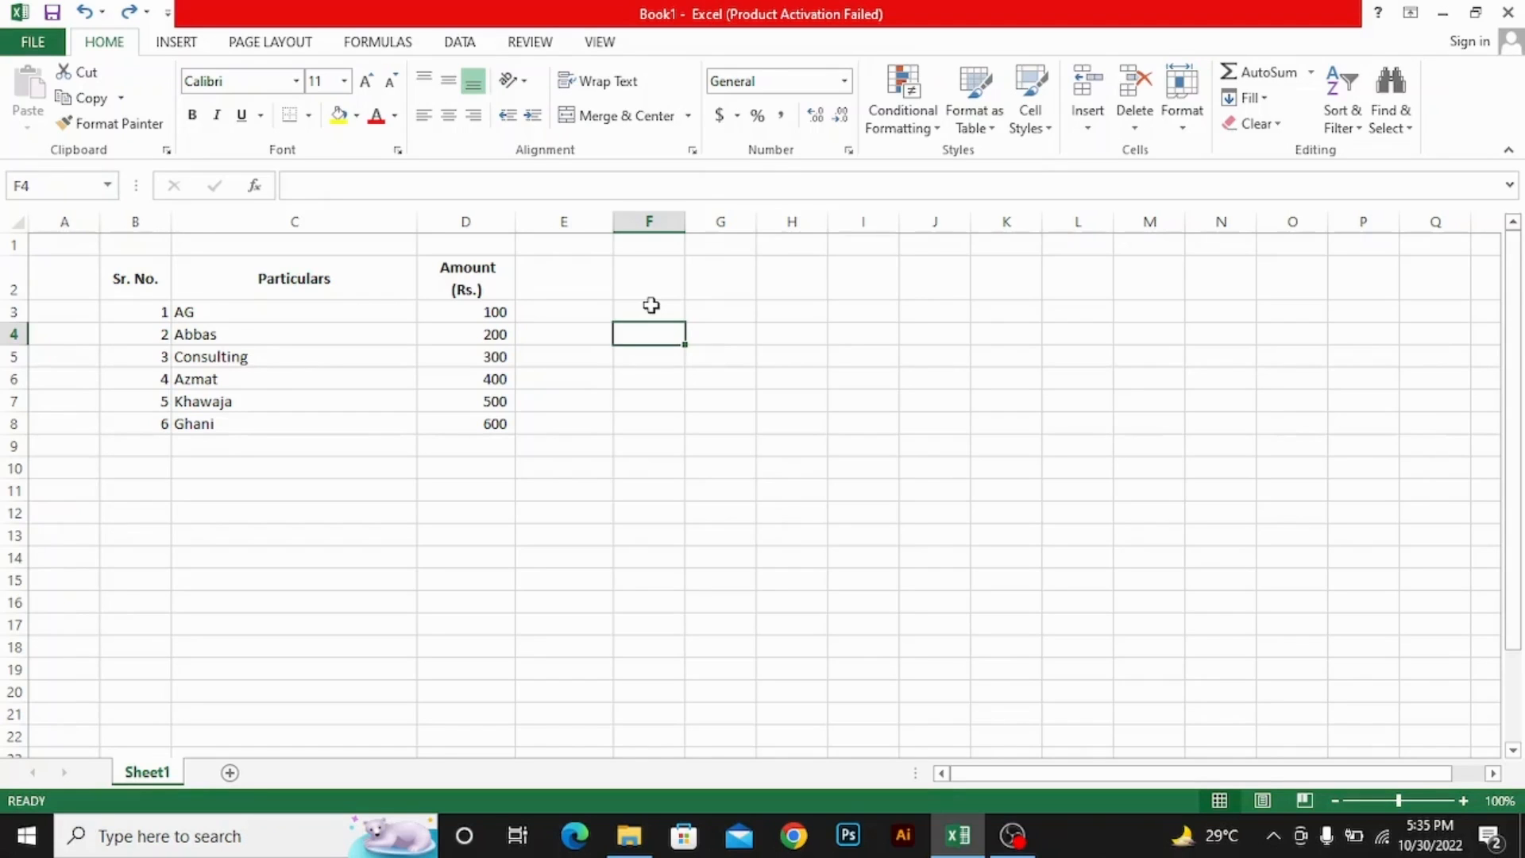
# Fill the Amount (Rs.) header cell D2 with yellow
pyautogui.click(439, 290)
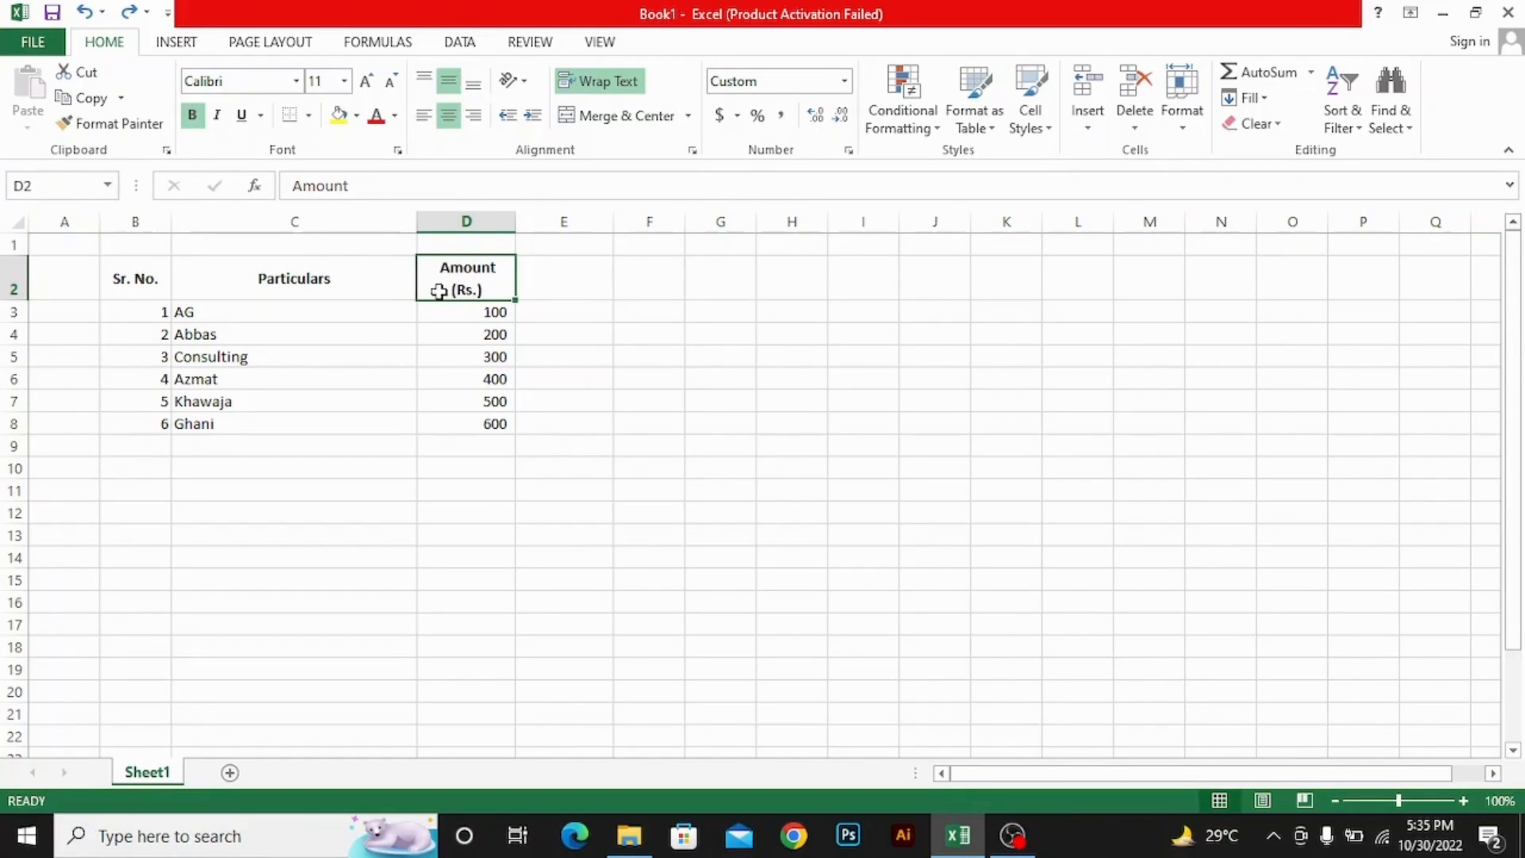
pyautogui.click(339, 117)
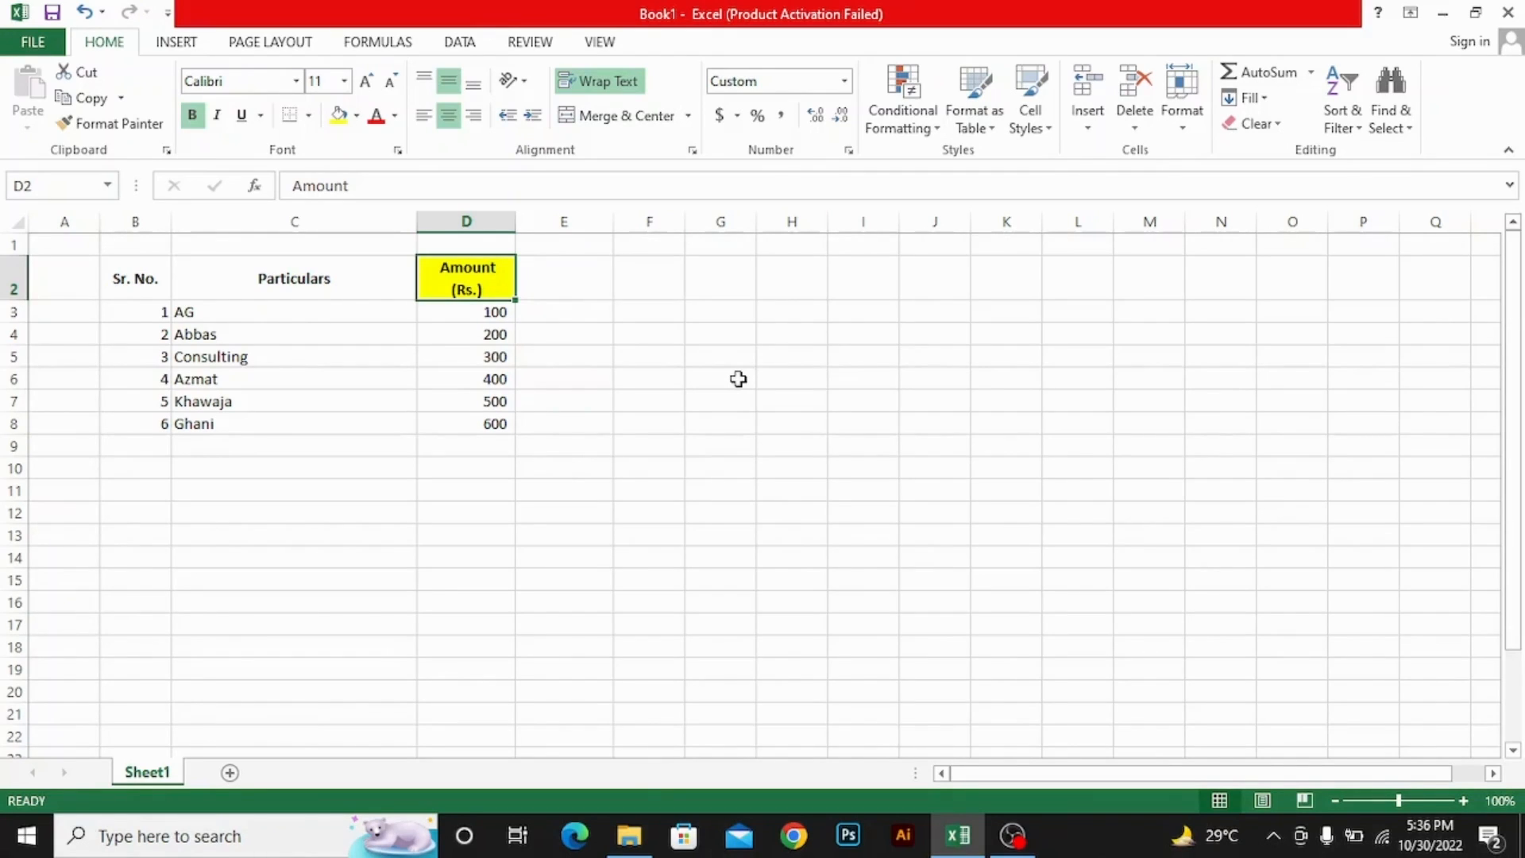
# Copy the D2 header's formatting onto the amounts in D3:D8 with Format Painter, and undo it
pyautogui.click(95, 125)
pyautogui.moveTo(472, 313)
pyautogui.mouseDown()
pyautogui.moveTo(466, 392)
pyautogui.moveTo(442, 422)
pyautogui.mouseUp()
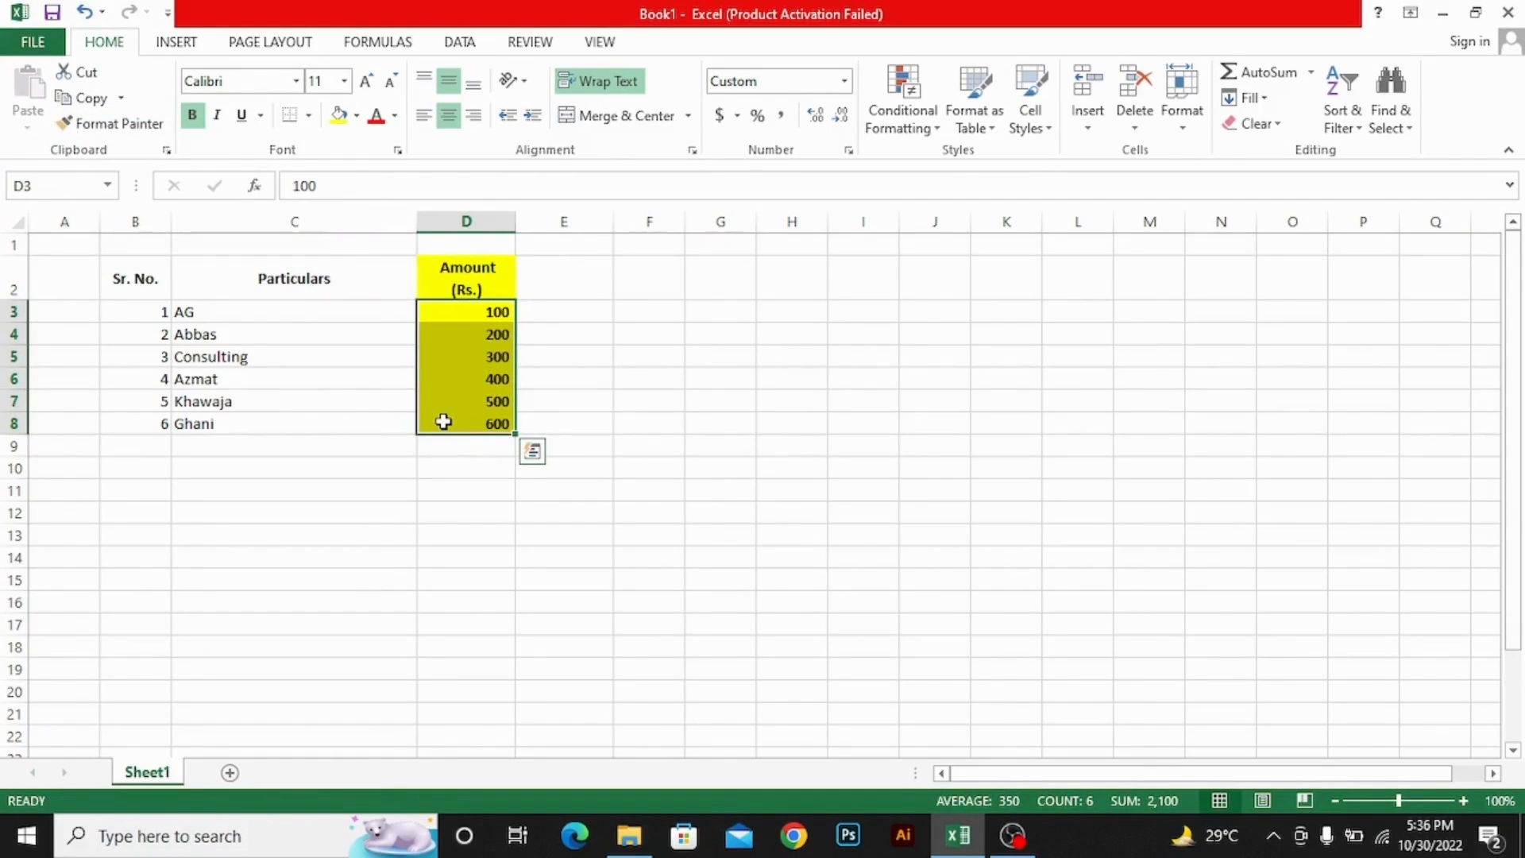
pyautogui.press('Up')
pyautogui.press('Down')
pyautogui.hotkey('ctrl', 'z')
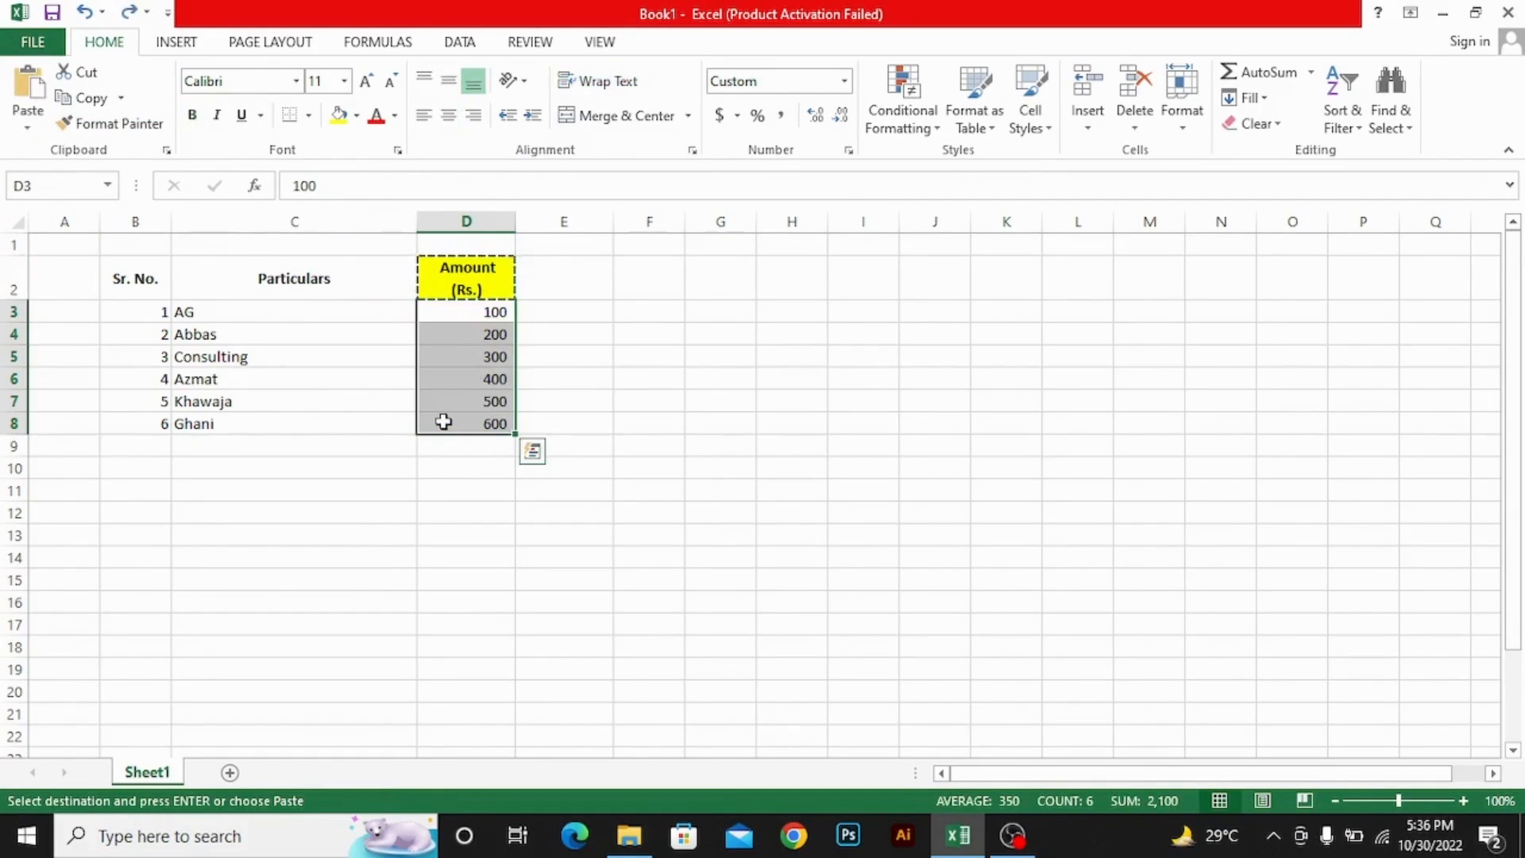
pyautogui.press('Escape')
# Select the particulars in C3:C8 and the whole table in turn, and return to cell C3
pyautogui.press('Left')
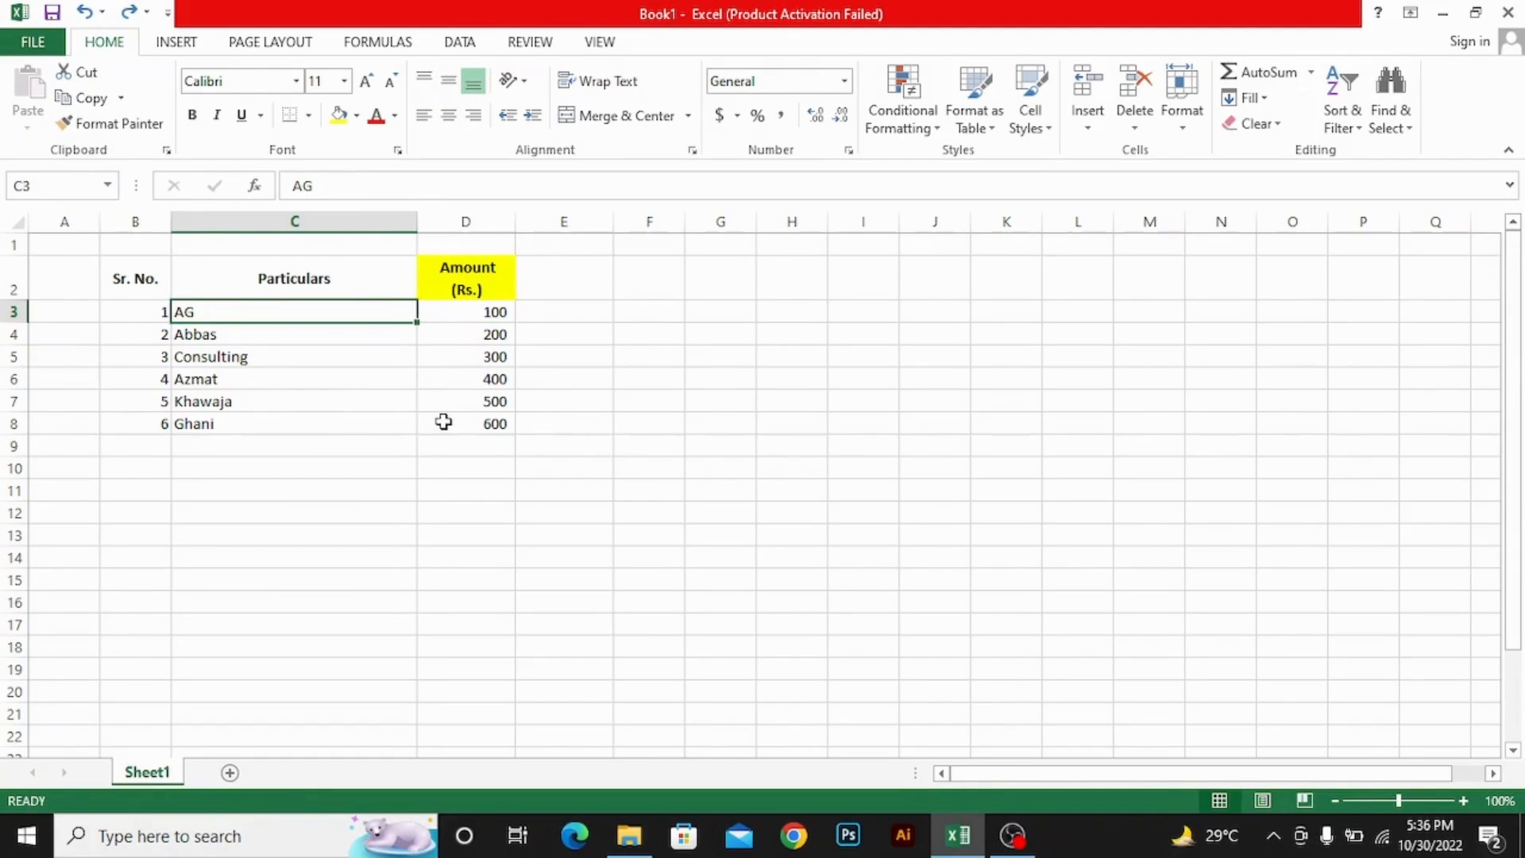
pyautogui.hotkey('ctrl', 'shift', 'Down')
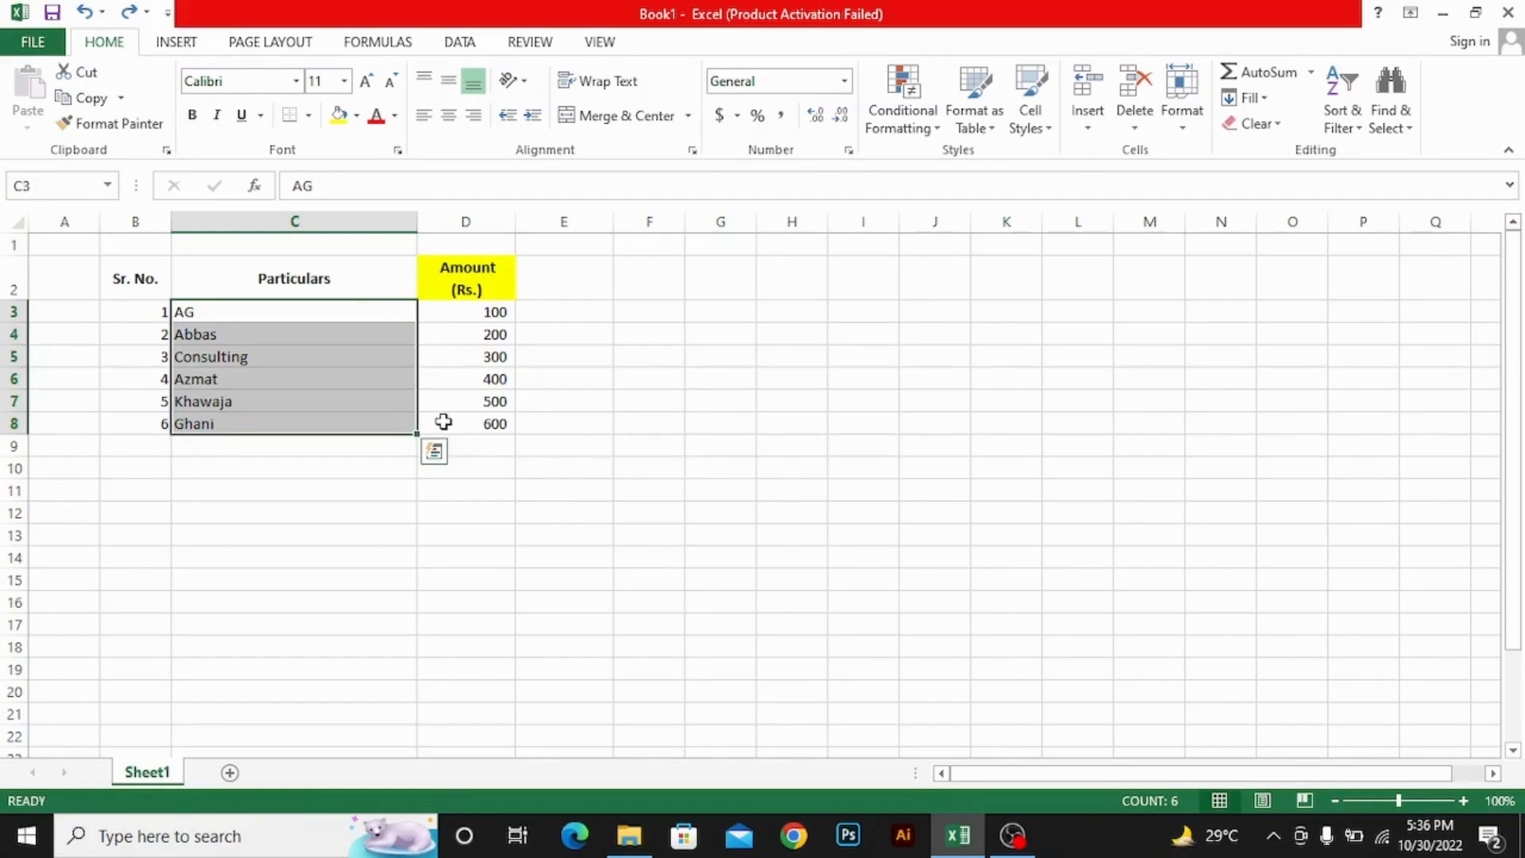
pyautogui.click(258, 304)
pyautogui.hotkey('ctrl', 'a')
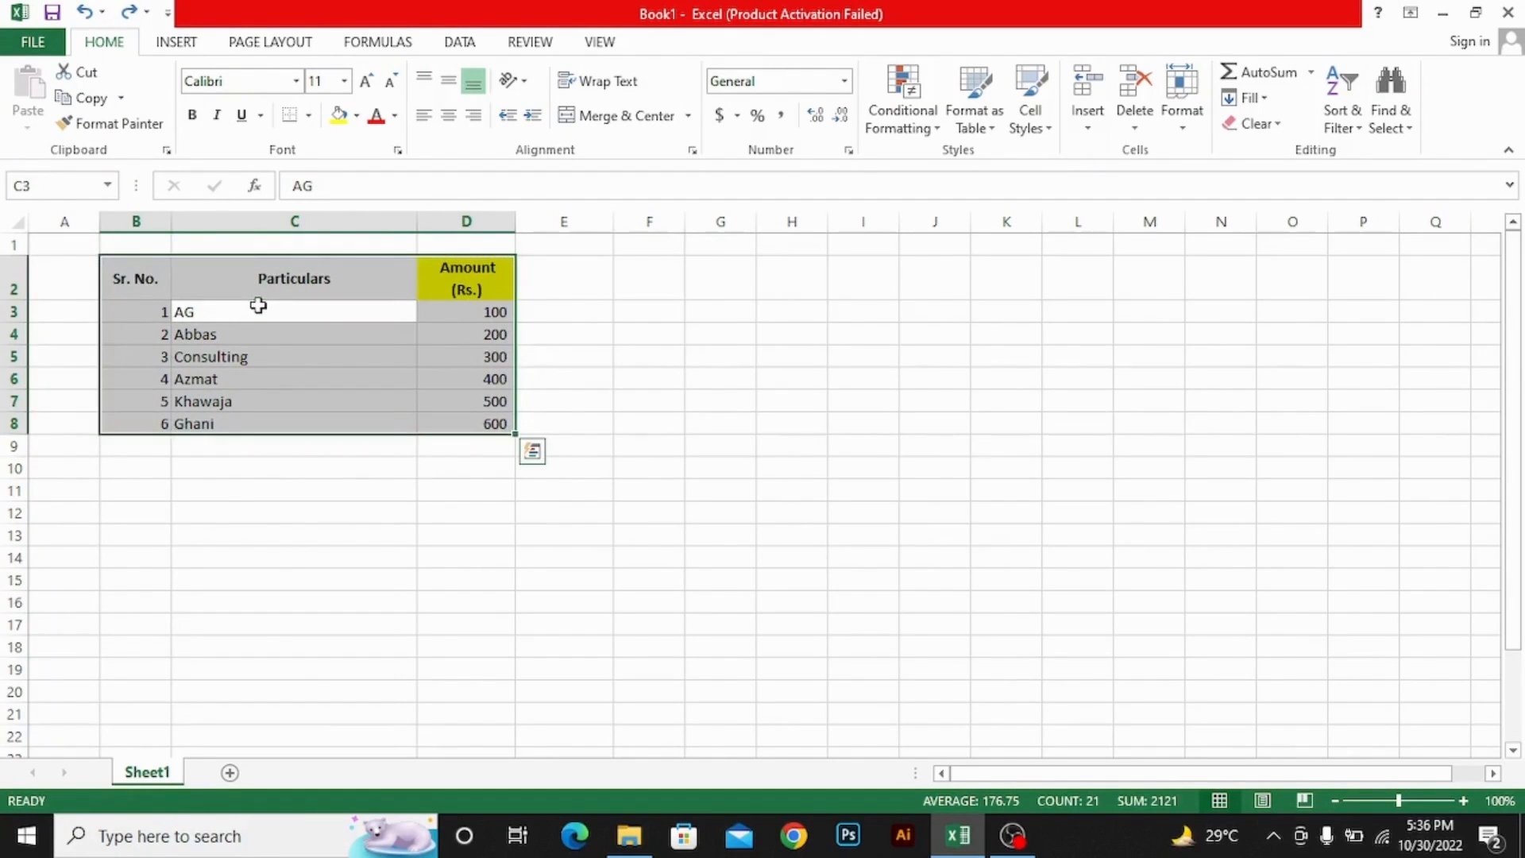
pyautogui.click(258, 305)
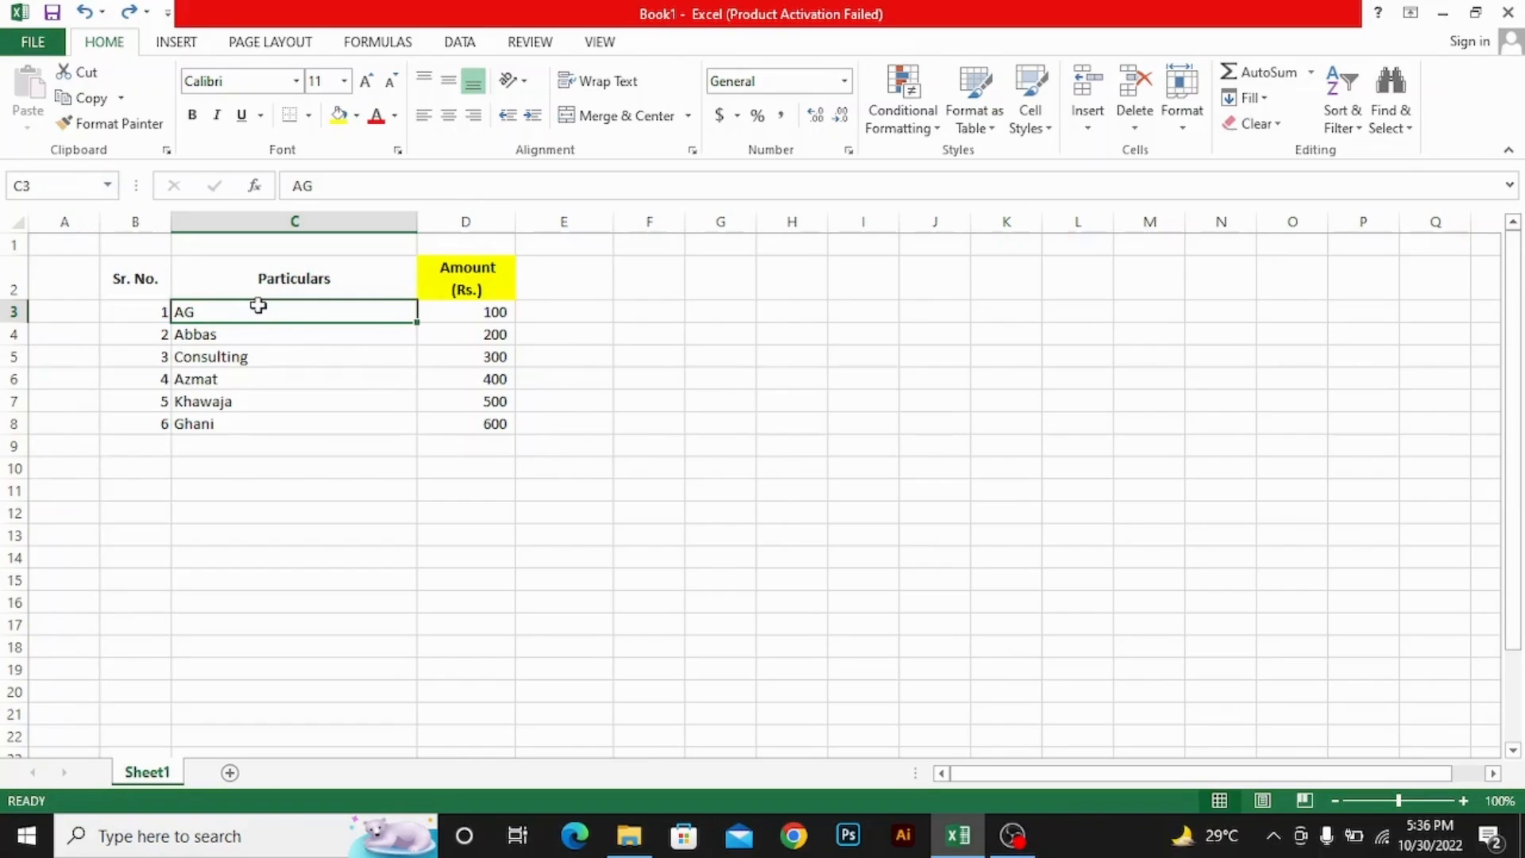
# Apply bold, italic and underline to the particulars in C3:C8, and remove all three styles
pyautogui.hotkey('ctrl', 'shift', 'Down')
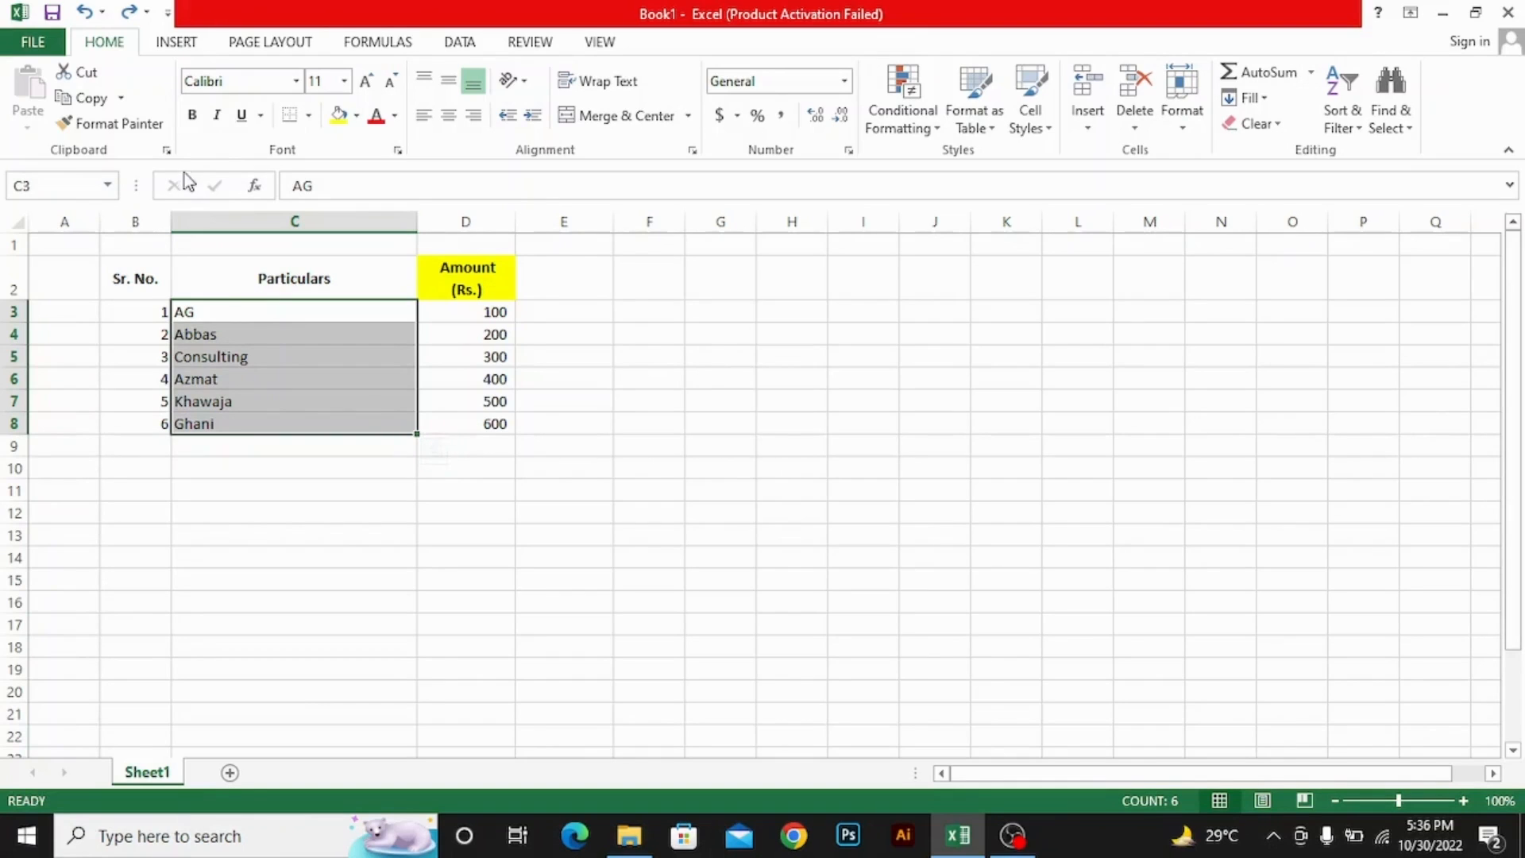
pyautogui.click(193, 116)
pyautogui.click(217, 116)
pyautogui.click(242, 116)
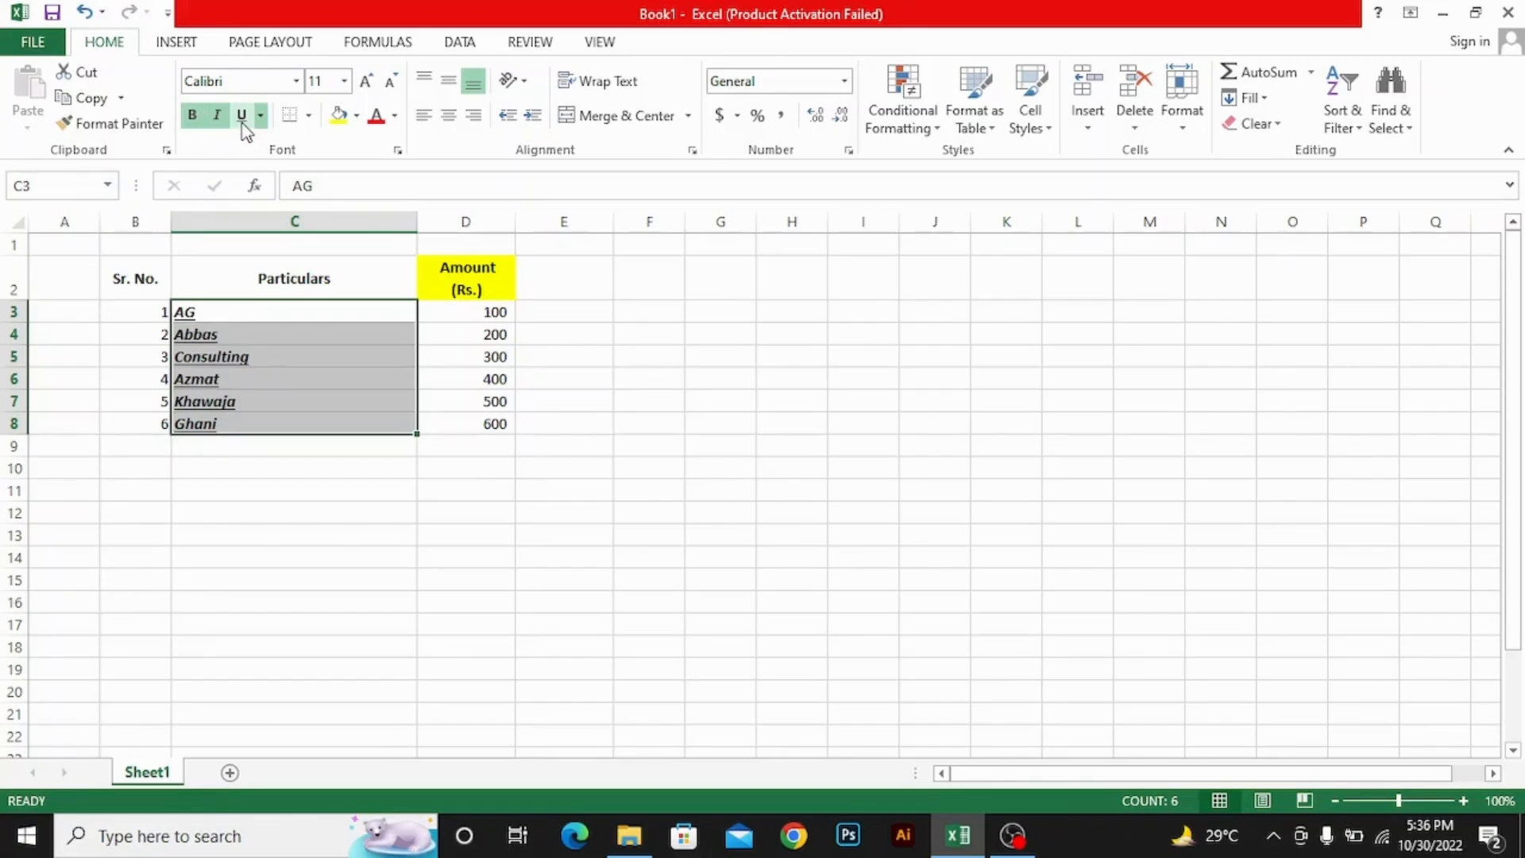
pyautogui.click(241, 119)
pyautogui.click(218, 121)
pyautogui.click(193, 116)
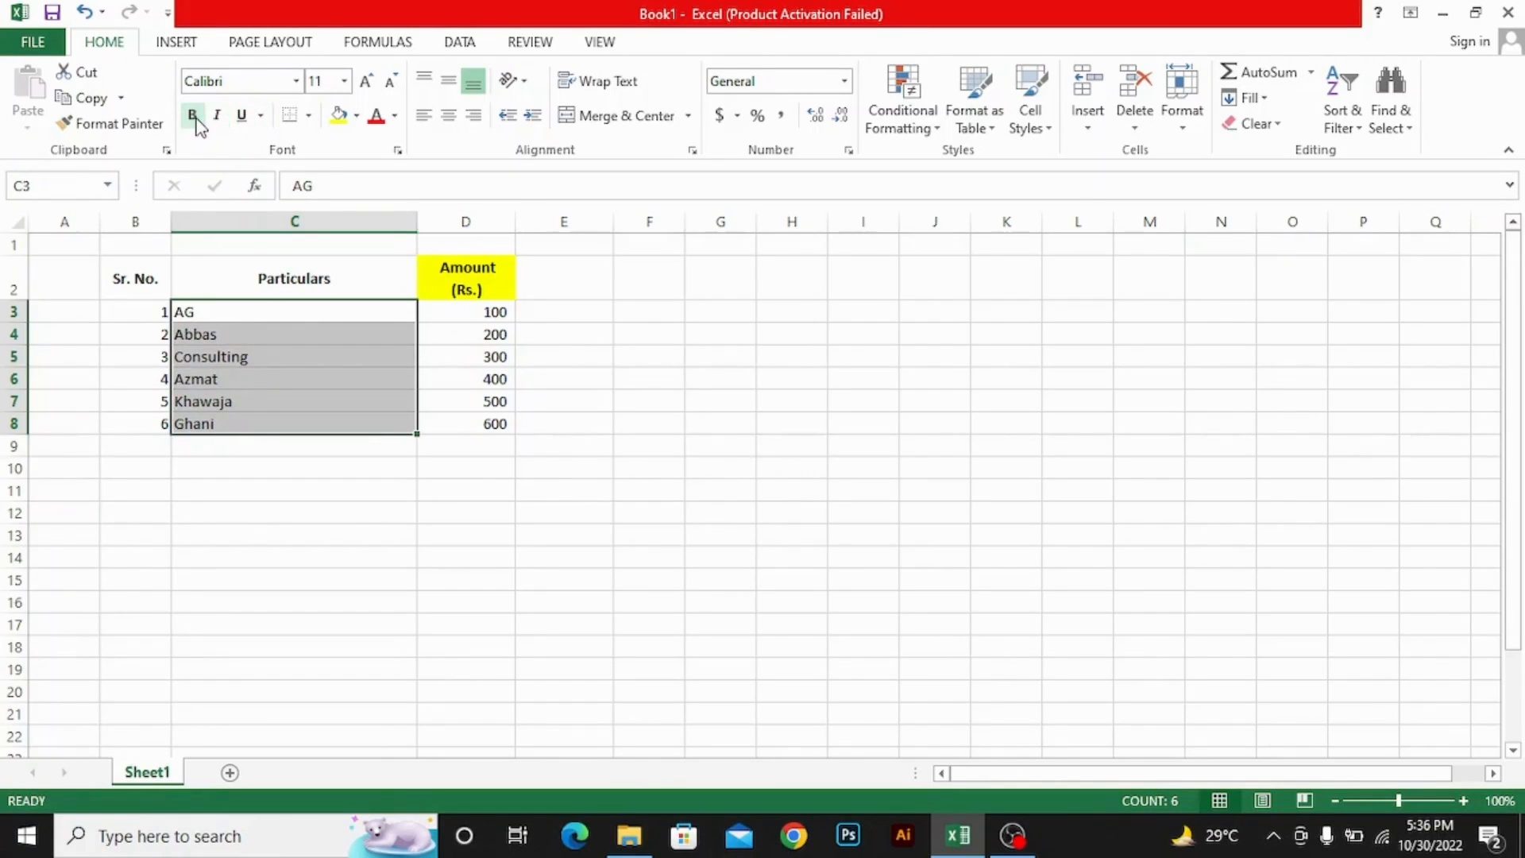
# Apply a thick box border around the whole table B2:D8
pyautogui.press('Left')
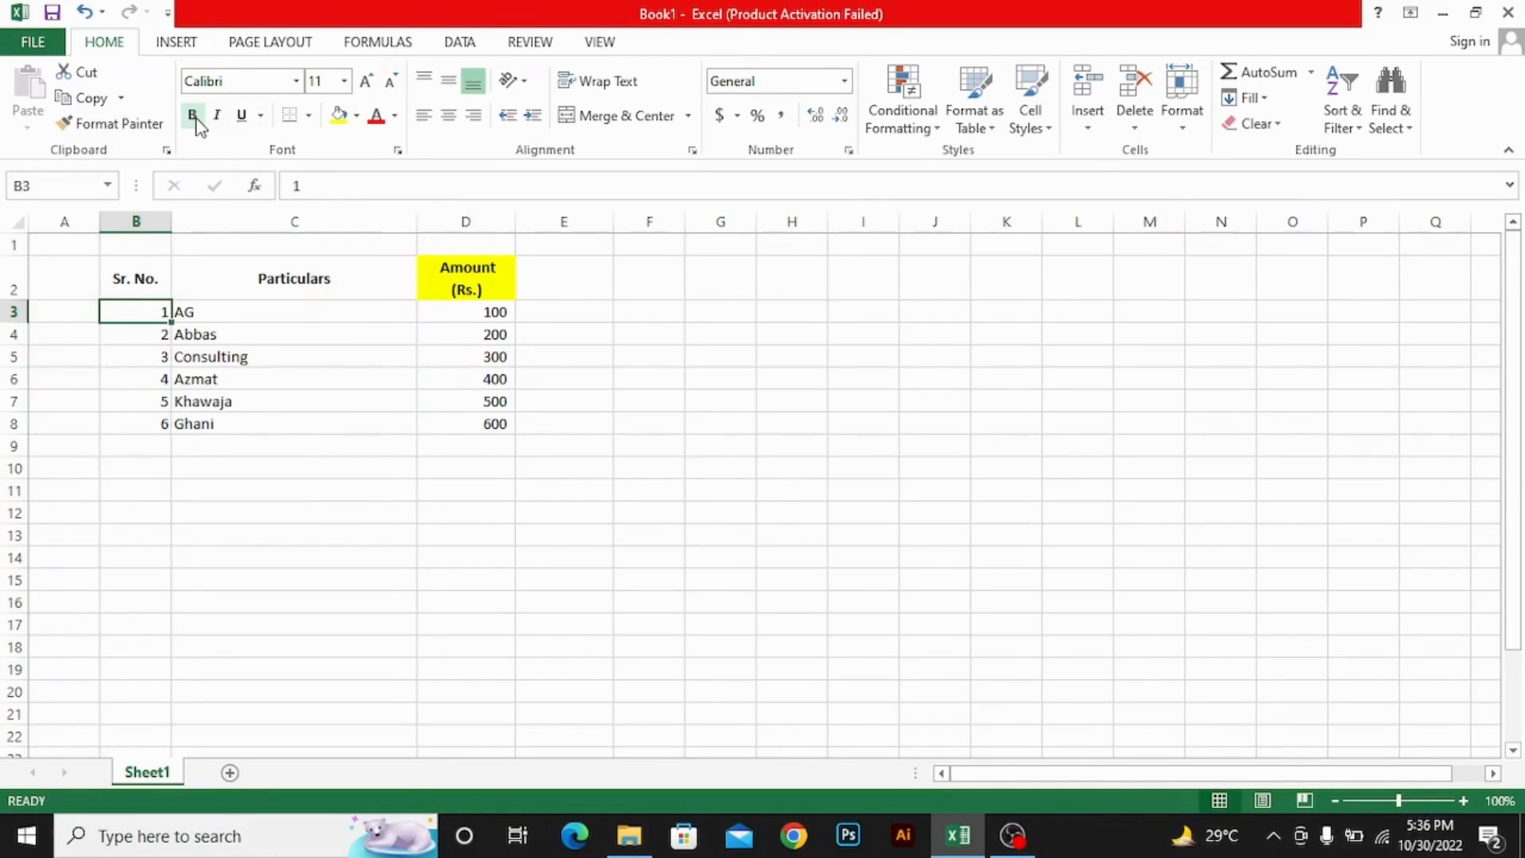
pyautogui.press('Up')
pyautogui.hotkey('shift', 'Right')
pyautogui.hotkey('shift', 'Right')
pyautogui.hotkey('ctrl', 'shift', 'Down')
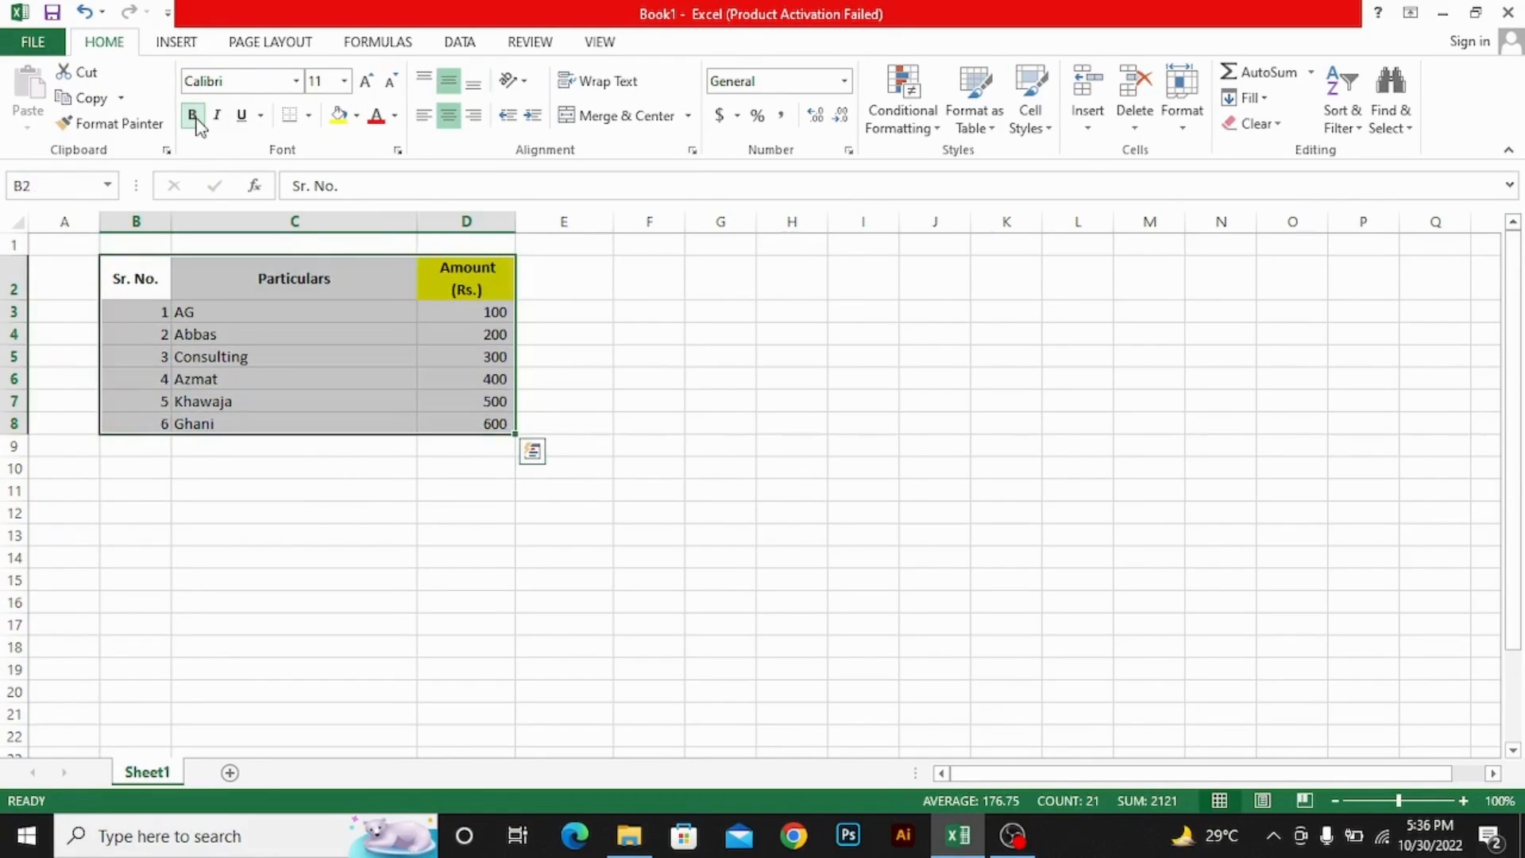
pyautogui.click(308, 116)
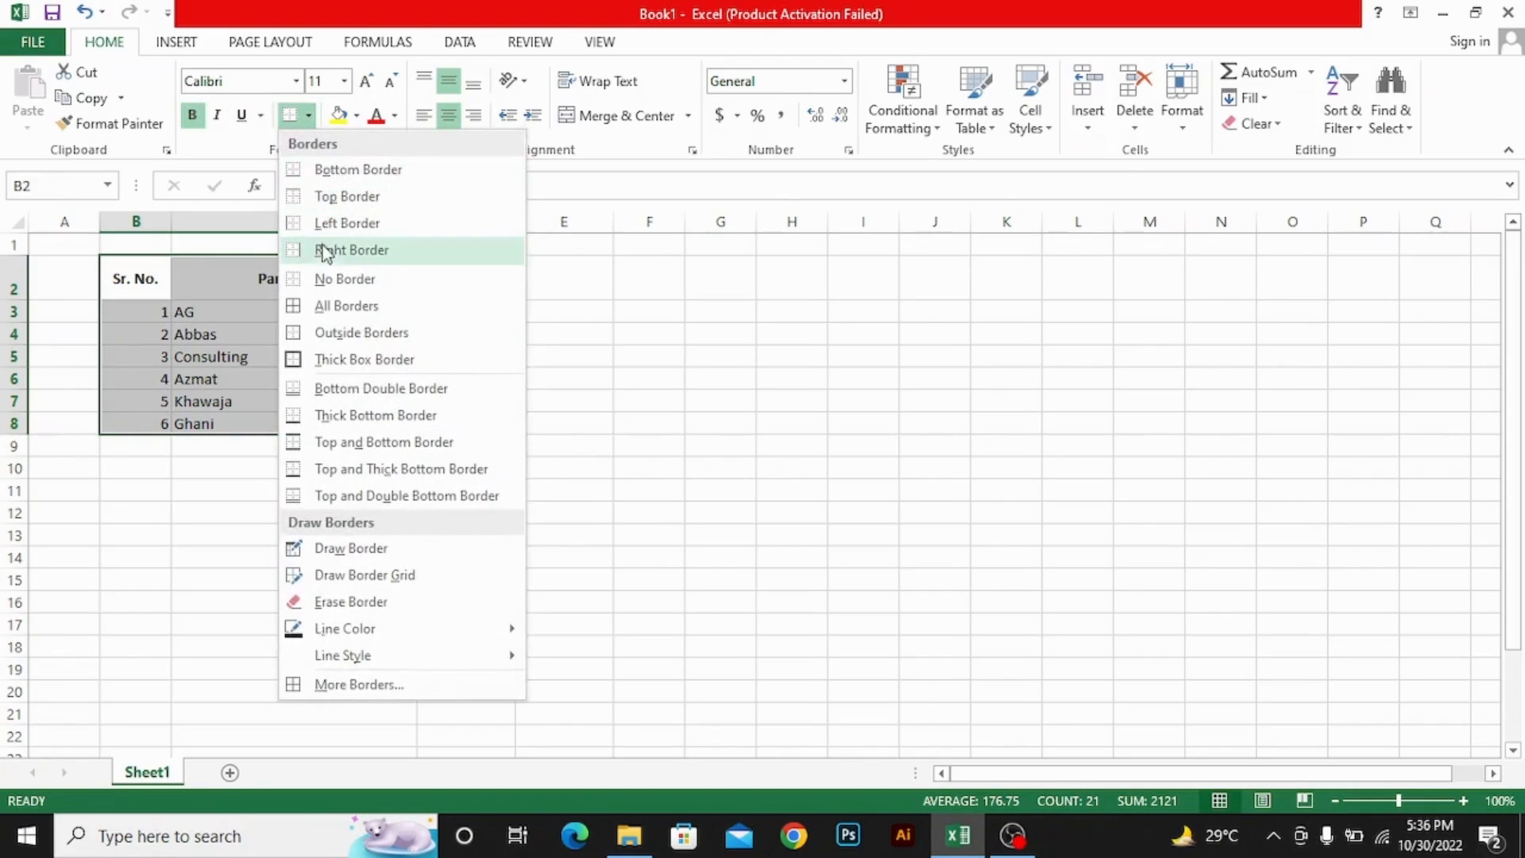
pyautogui.click(327, 360)
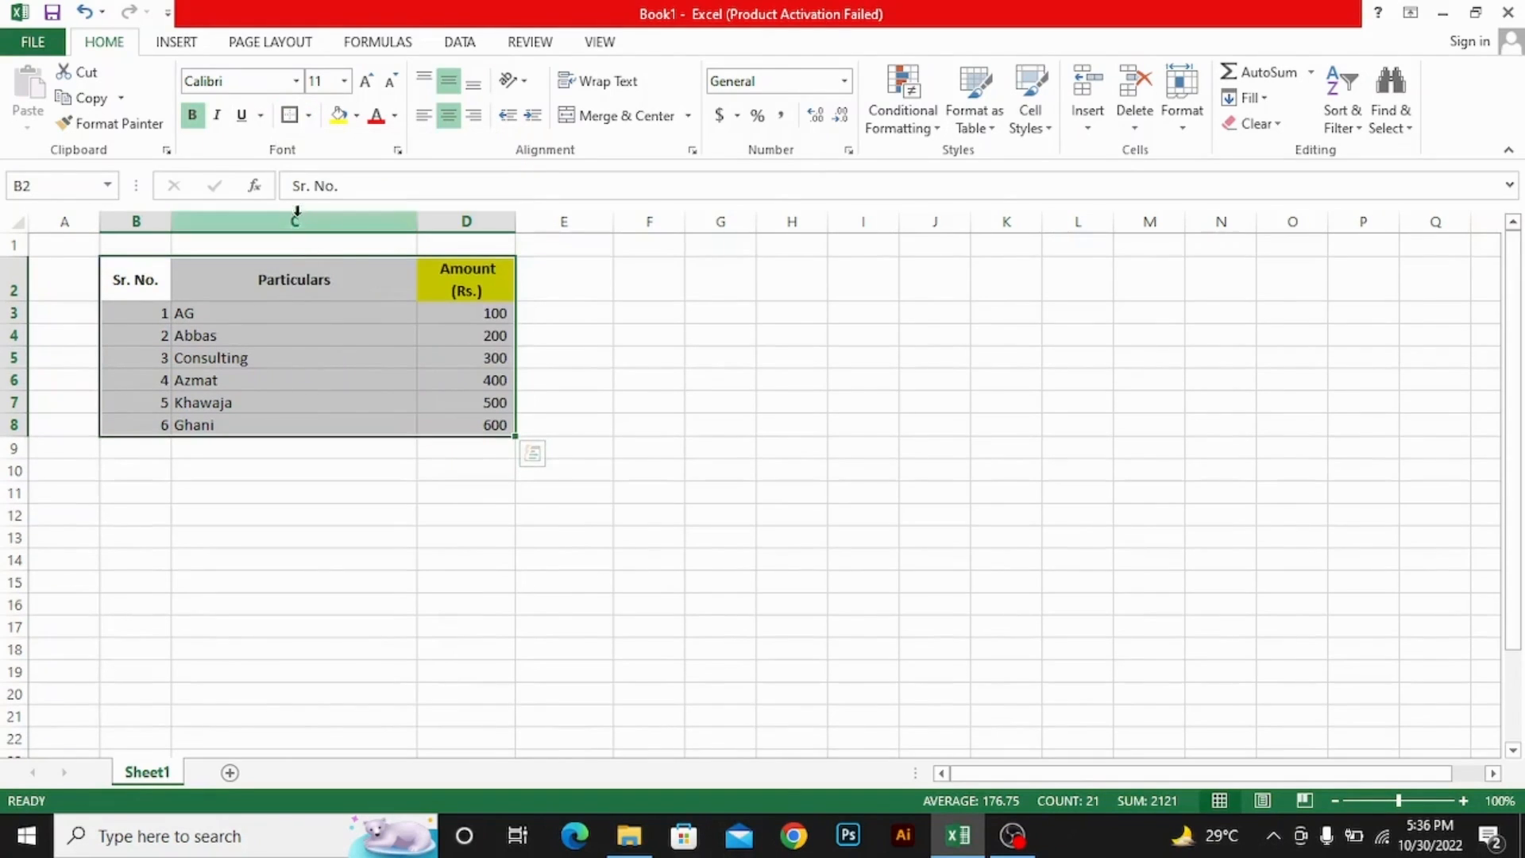
pyautogui.click(301, 378)
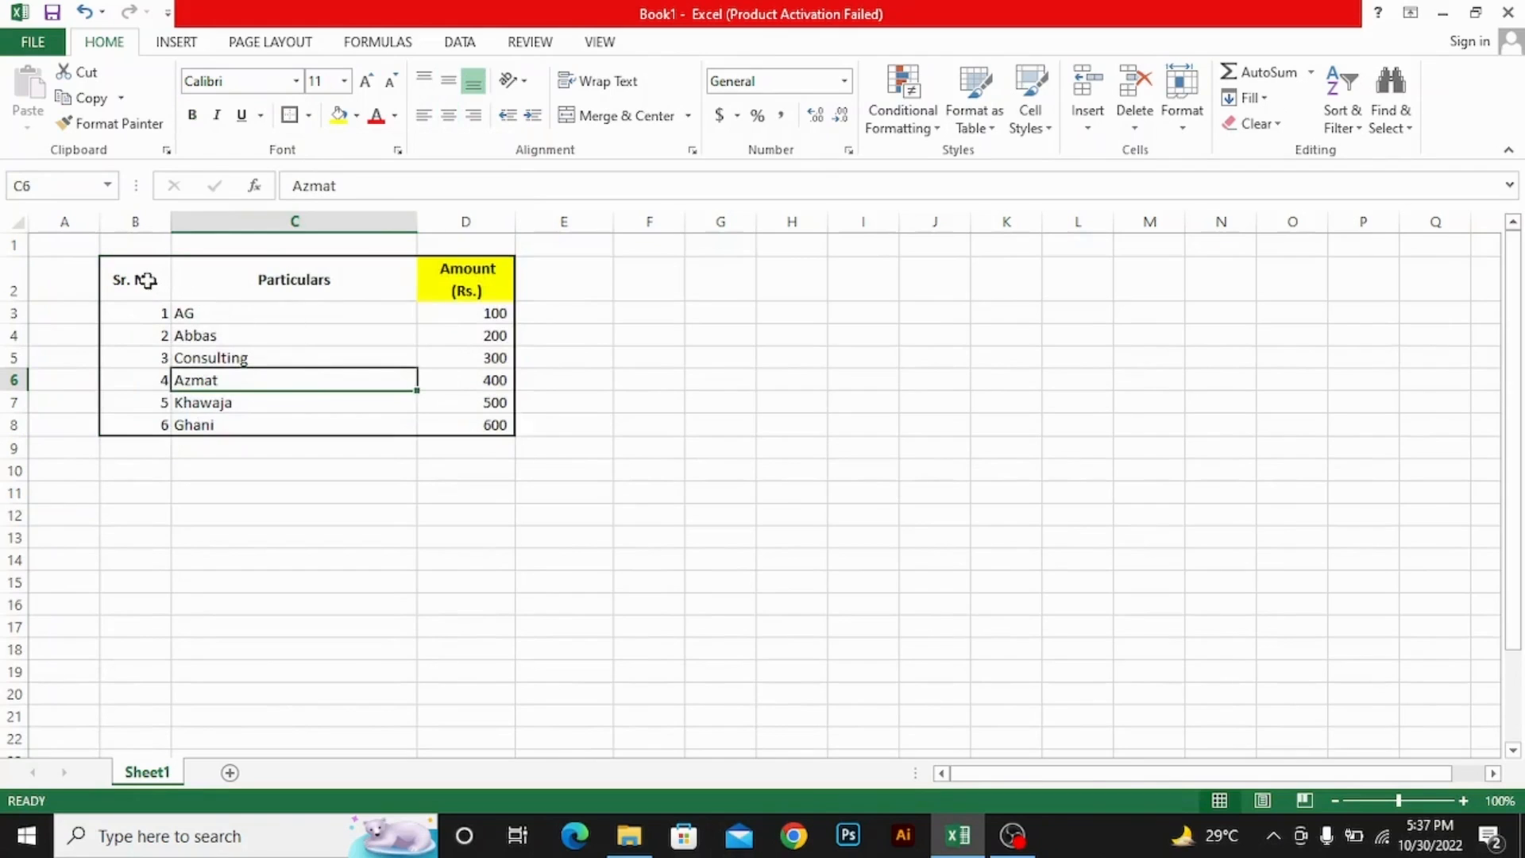
# Apply all borders to the whole table, and undo the border changes
pyautogui.hotkey('ctrl', 'a')
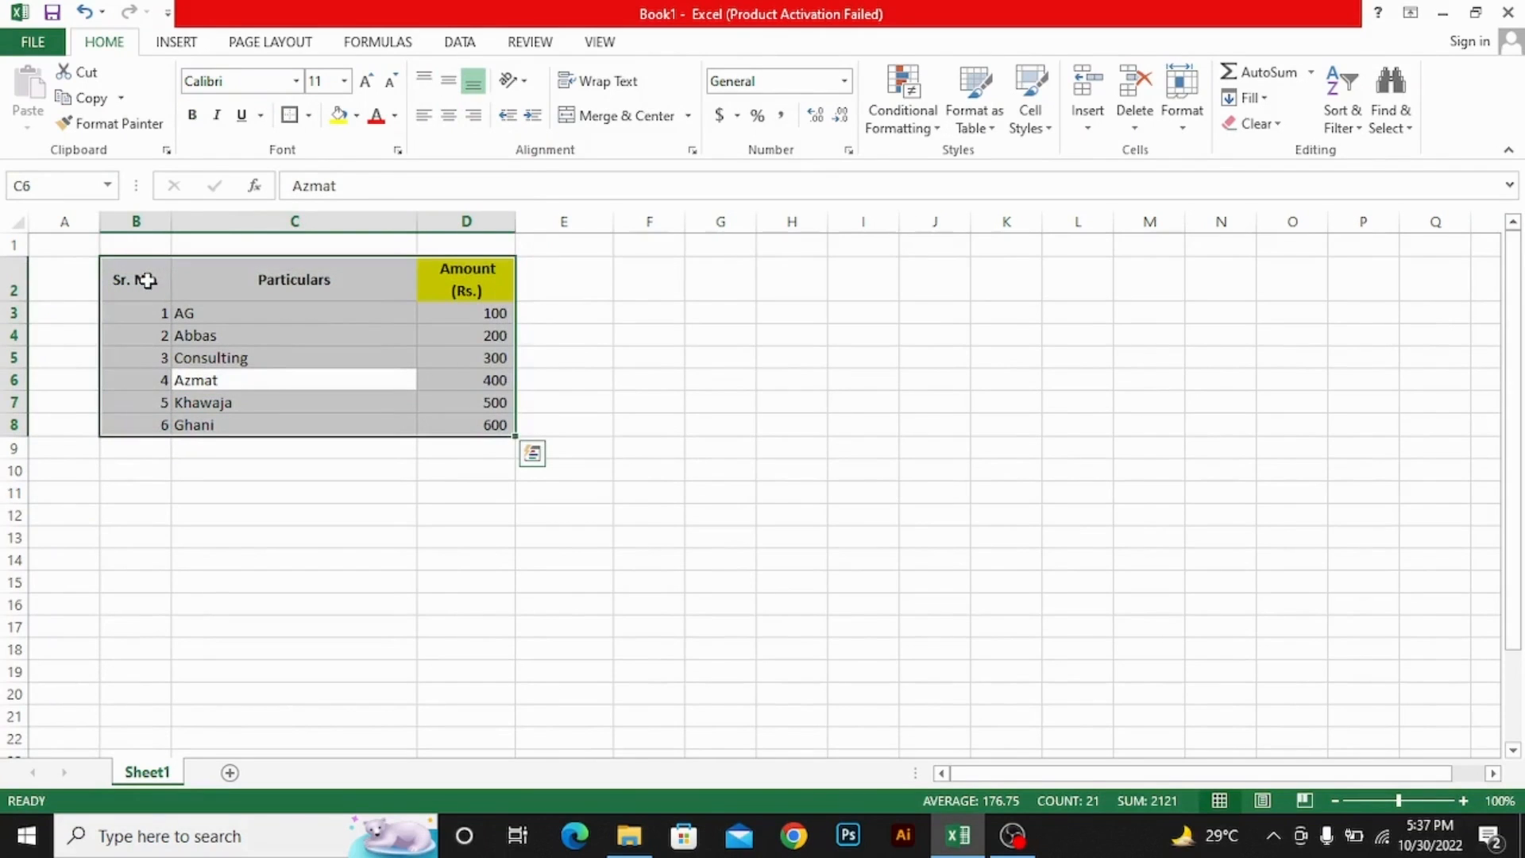
pyautogui.click(309, 115)
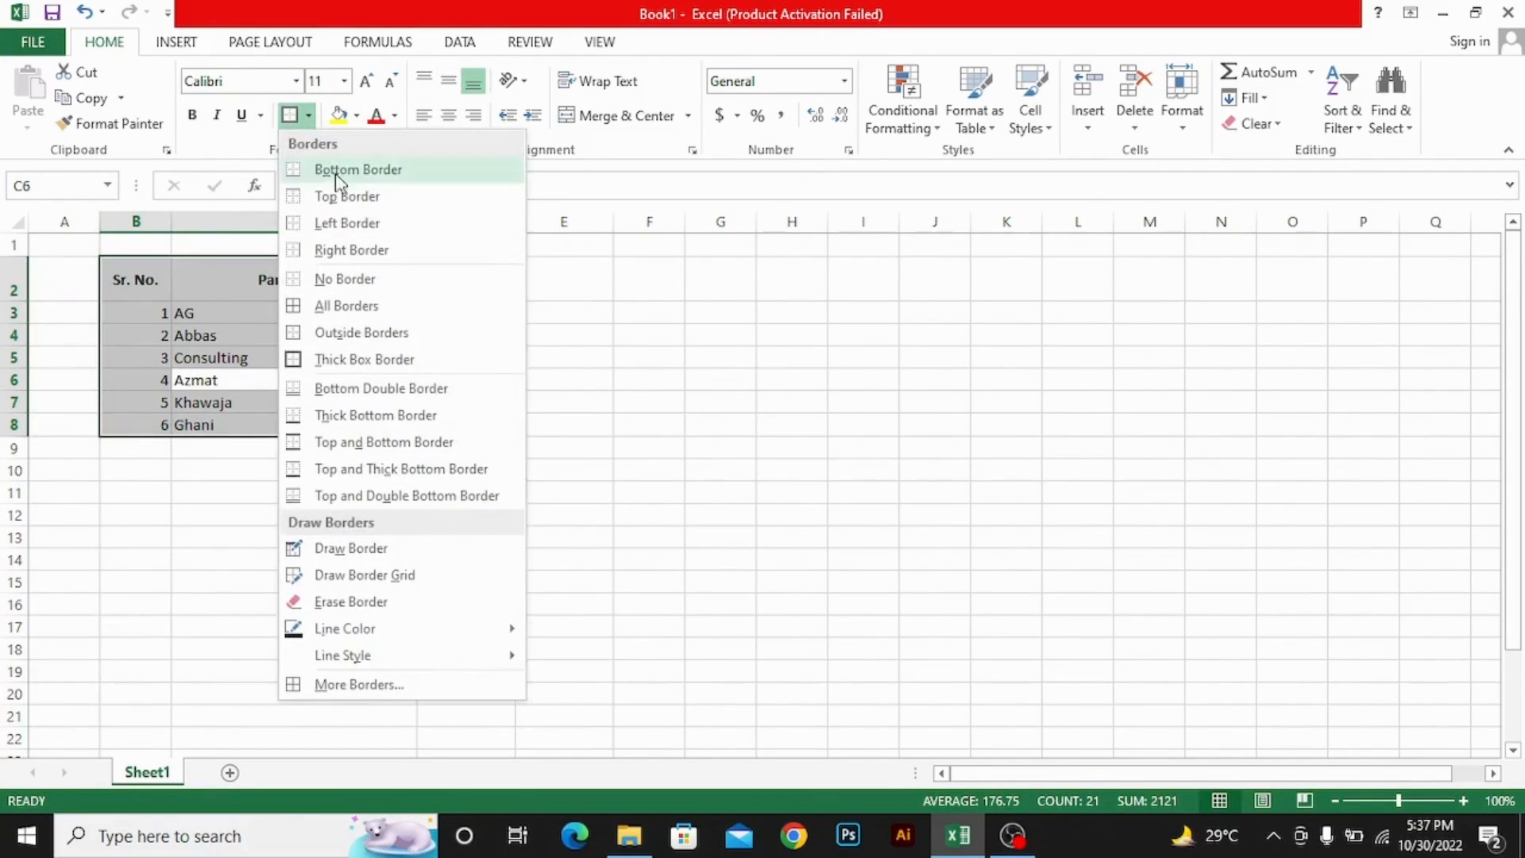
pyautogui.click(344, 305)
pyautogui.press('Right')
pyautogui.press('Right')
pyautogui.press('Down')
pyautogui.hotkey('ctrl', 'z')
pyautogui.press('Left')
pyautogui.press('Right')
pyautogui.press('Right')
pyautogui.press('Right')
pyautogui.press('Left')
pyautogui.press('Left')
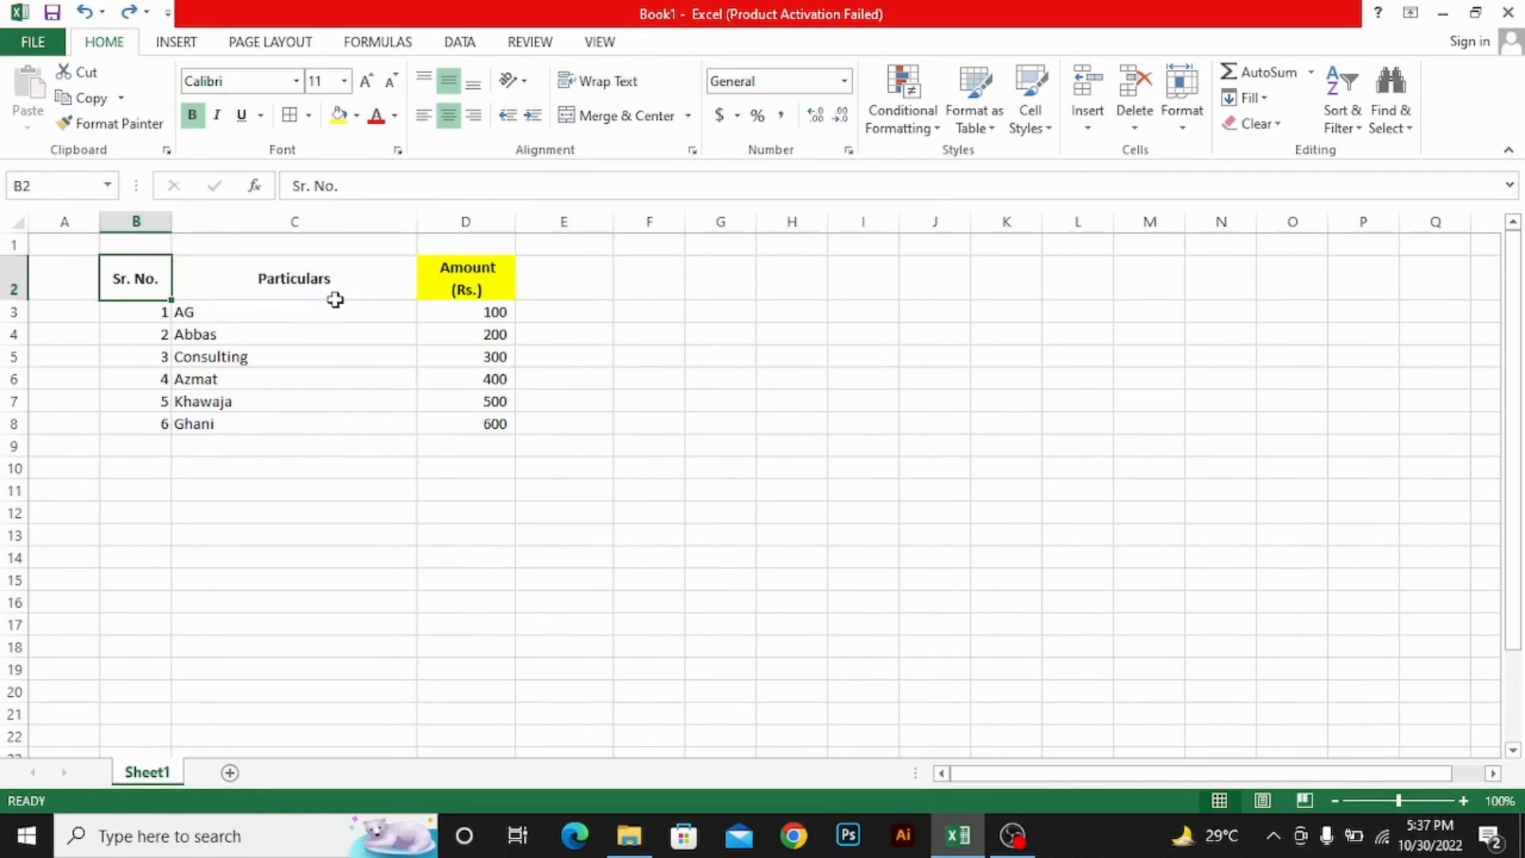
# Set the font of the whole table B2:D8 to Candara Light
pyautogui.hotkey('ctrl', 'shift', 'Right')
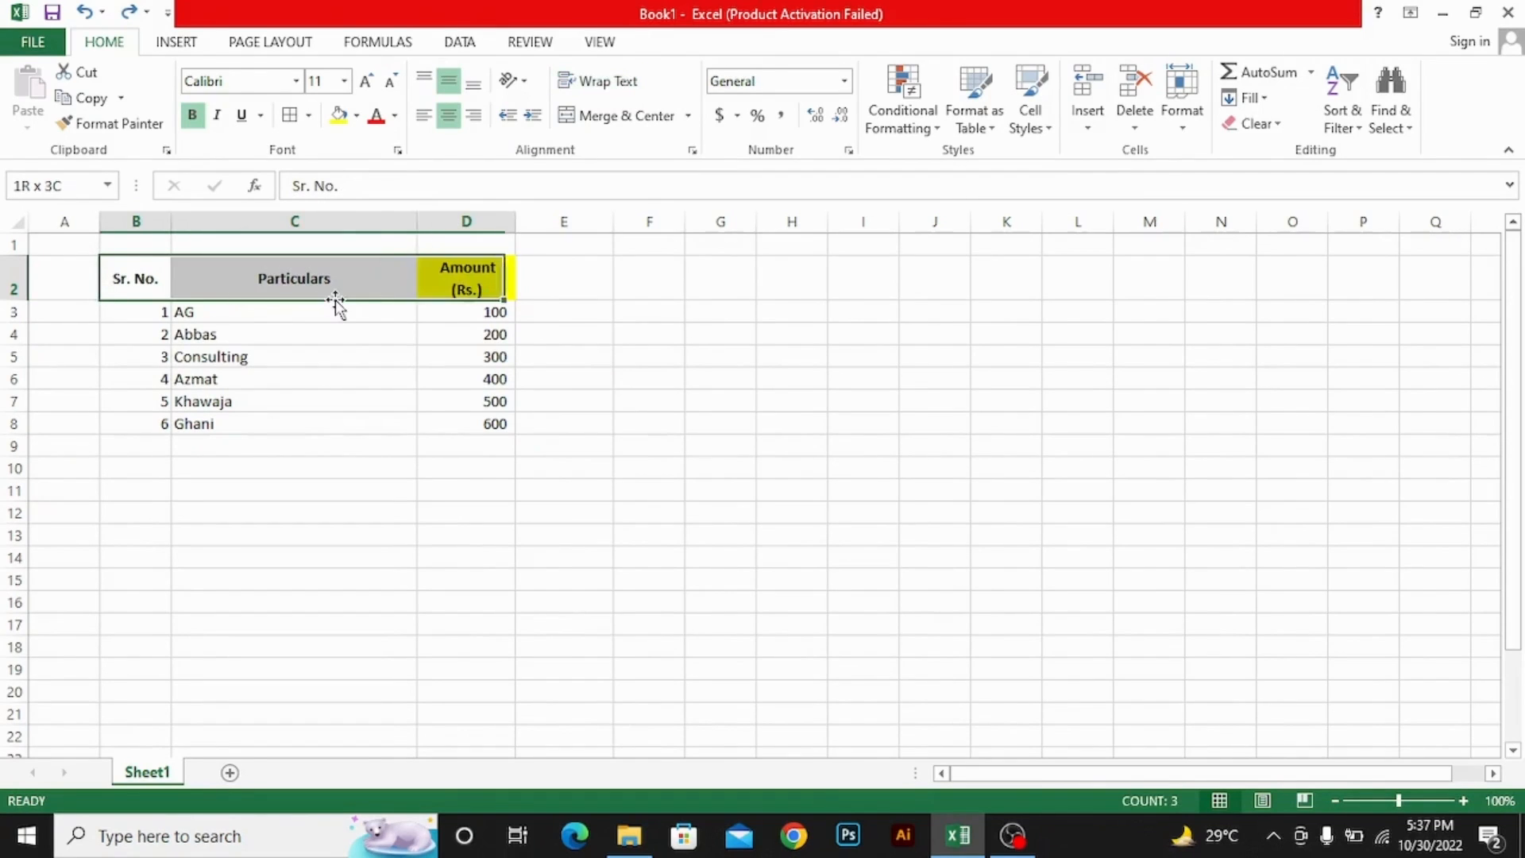
pyautogui.hotkey('ctrl', 'shift', 'Down')
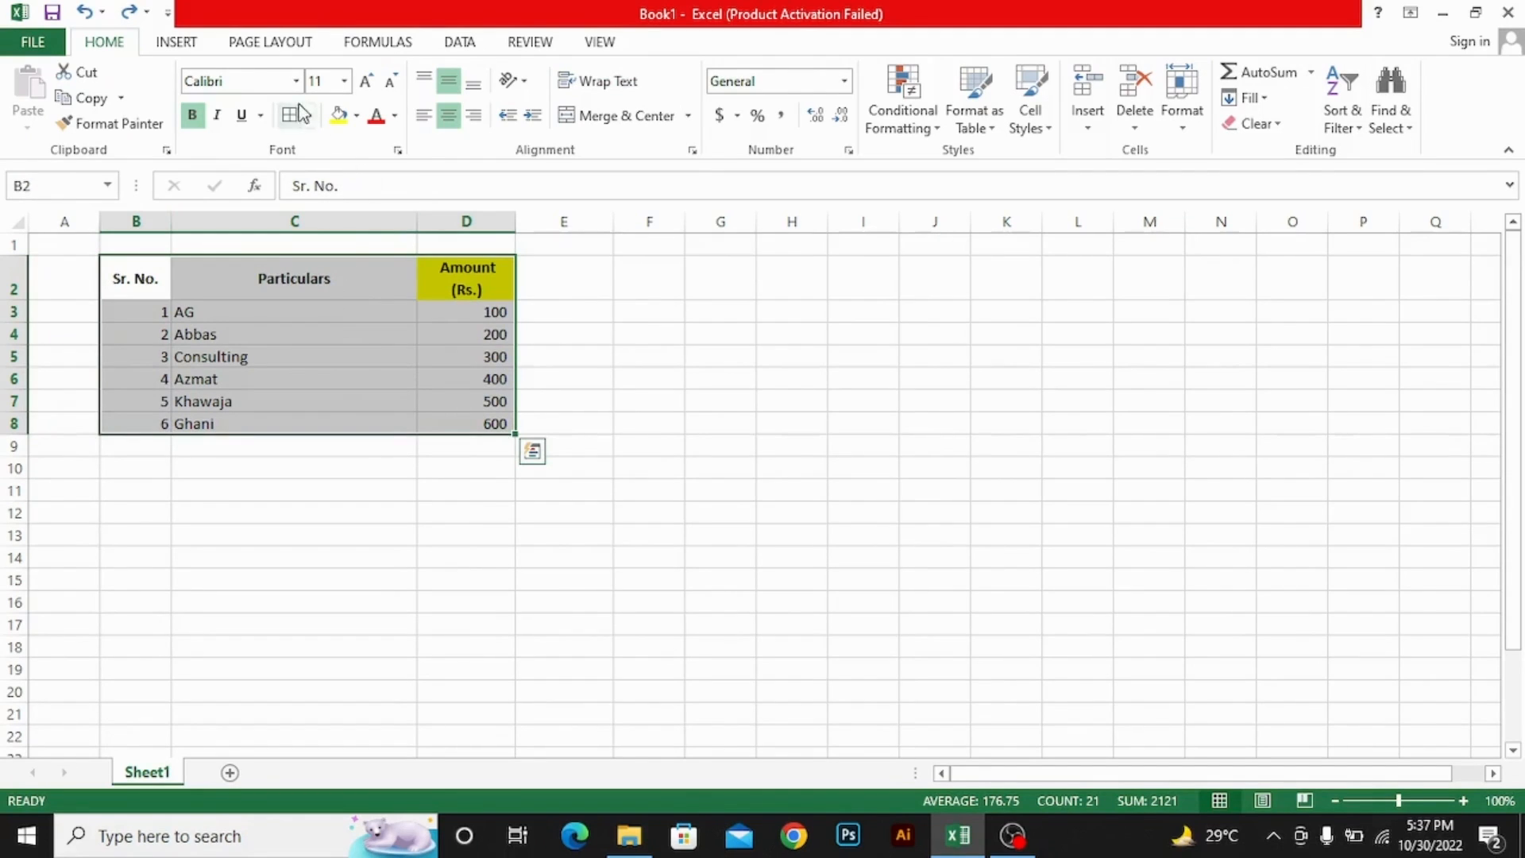
pyautogui.click(296, 81)
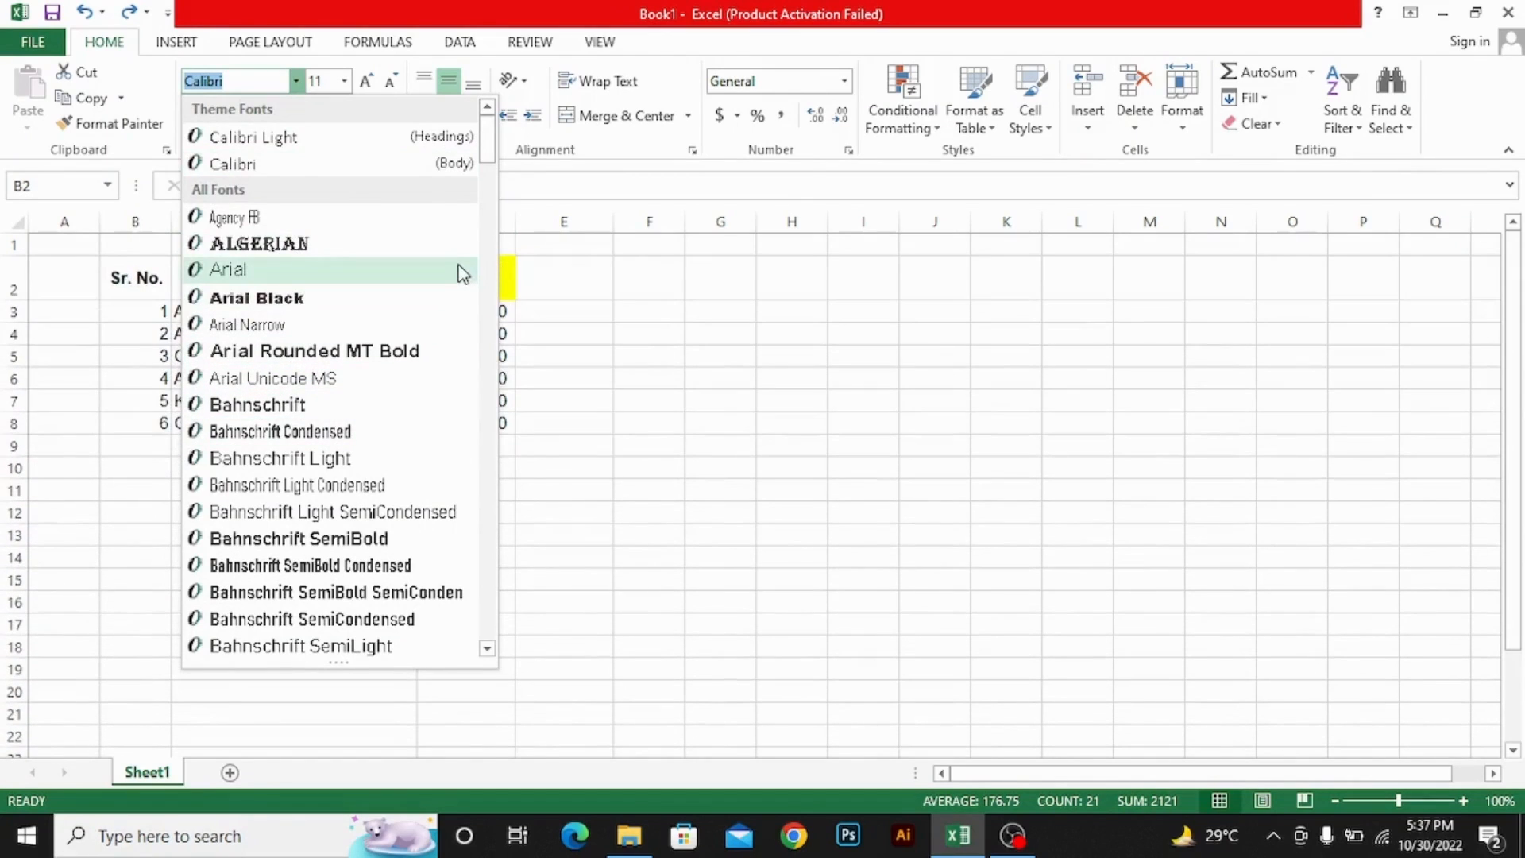
pyautogui.moveTo(488, 160); pyautogui.dragTo(476, 234)
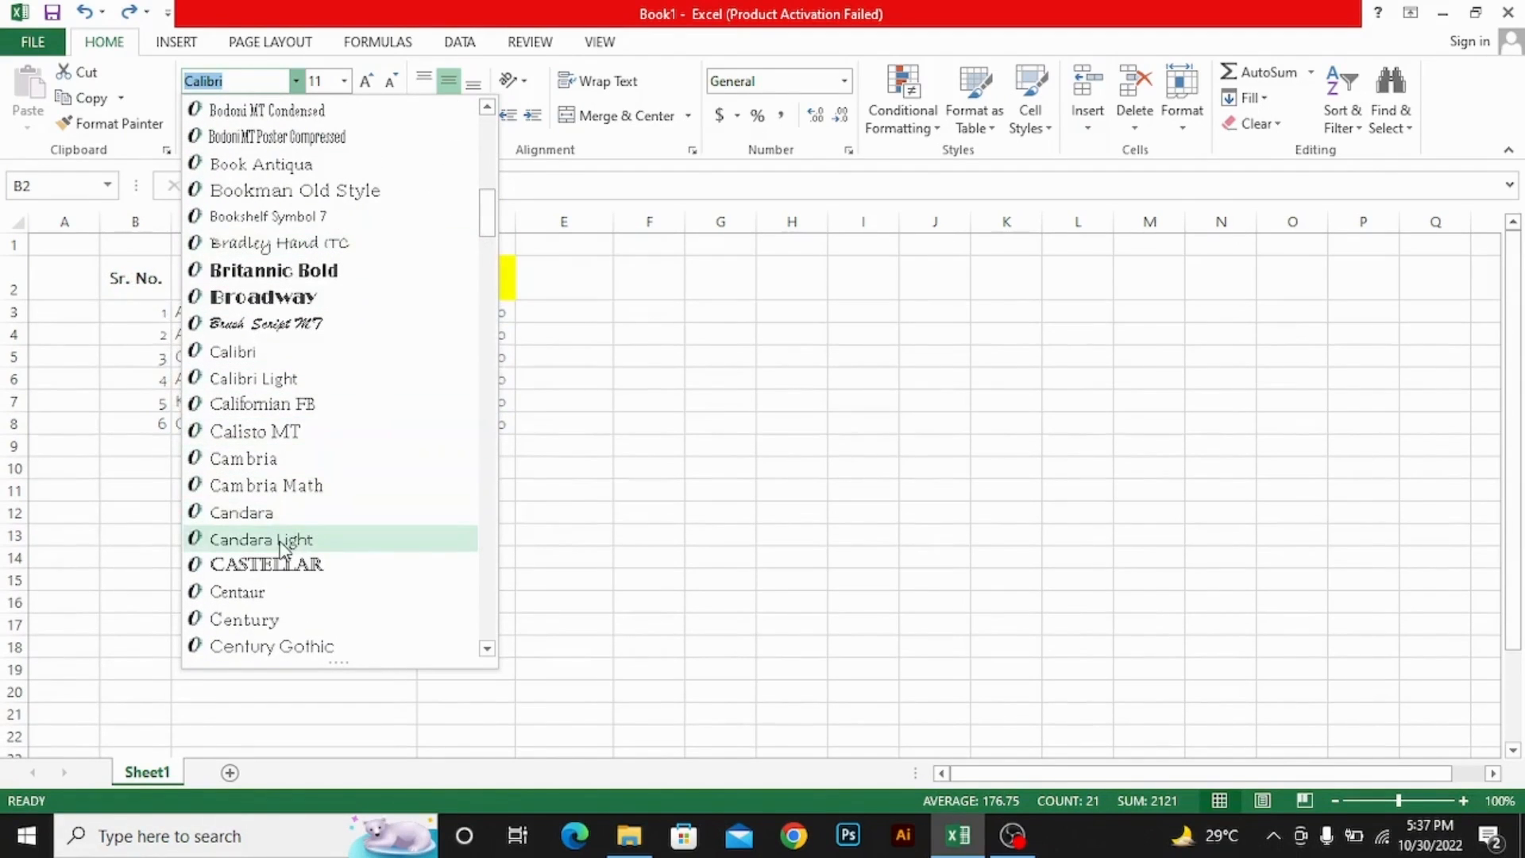
pyautogui.click(279, 540)
pyautogui.press('Down')
pyautogui.press('Right')
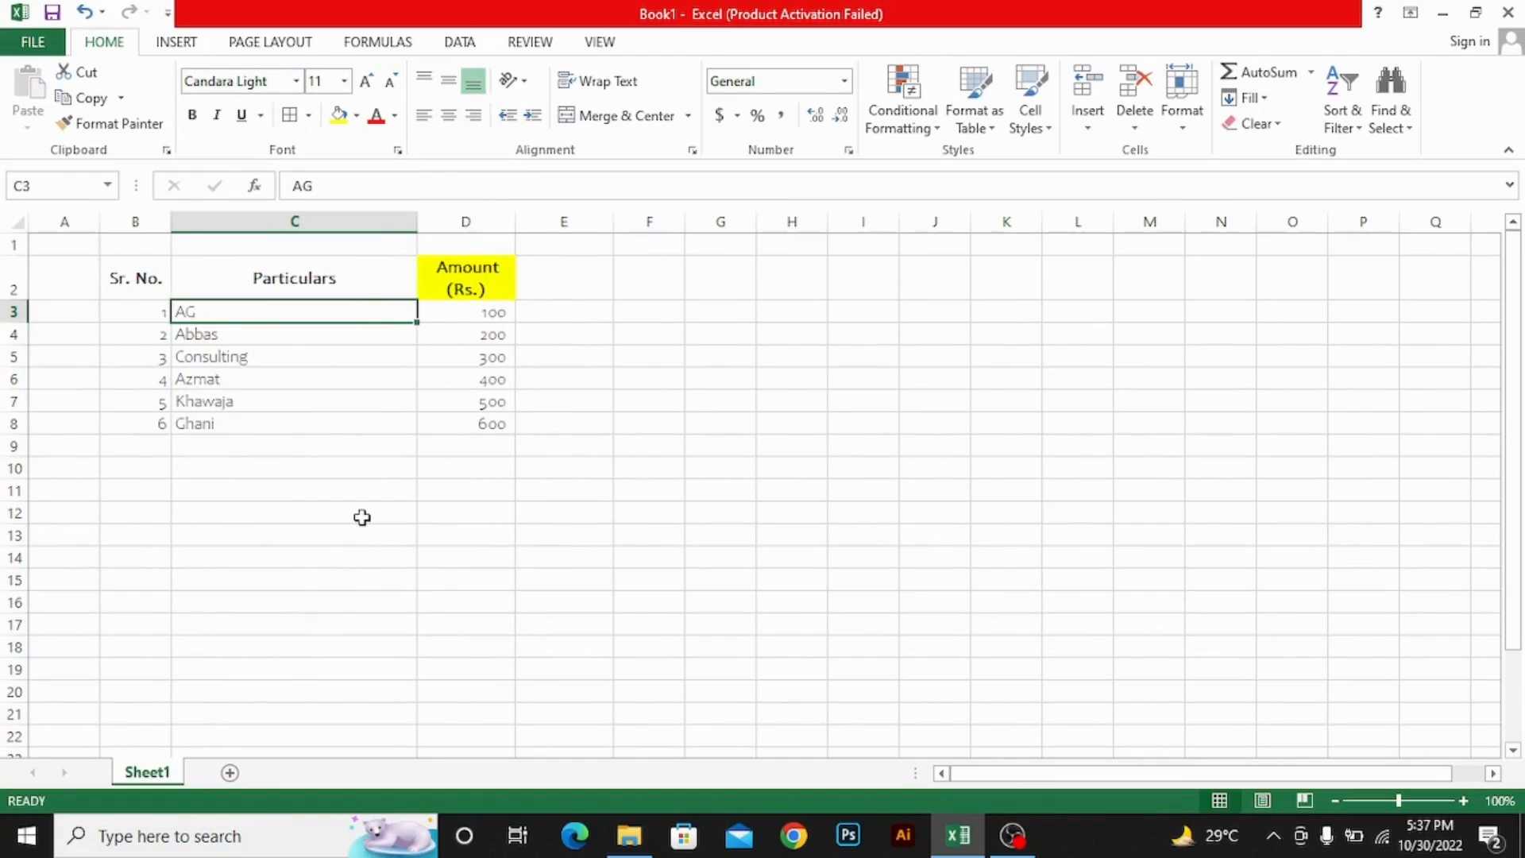
# Change the font of the whole table B2:D8 to Candara
pyautogui.press('Right')
pyautogui.press('Left')
pyautogui.press('Left')
pyautogui.press('Up')
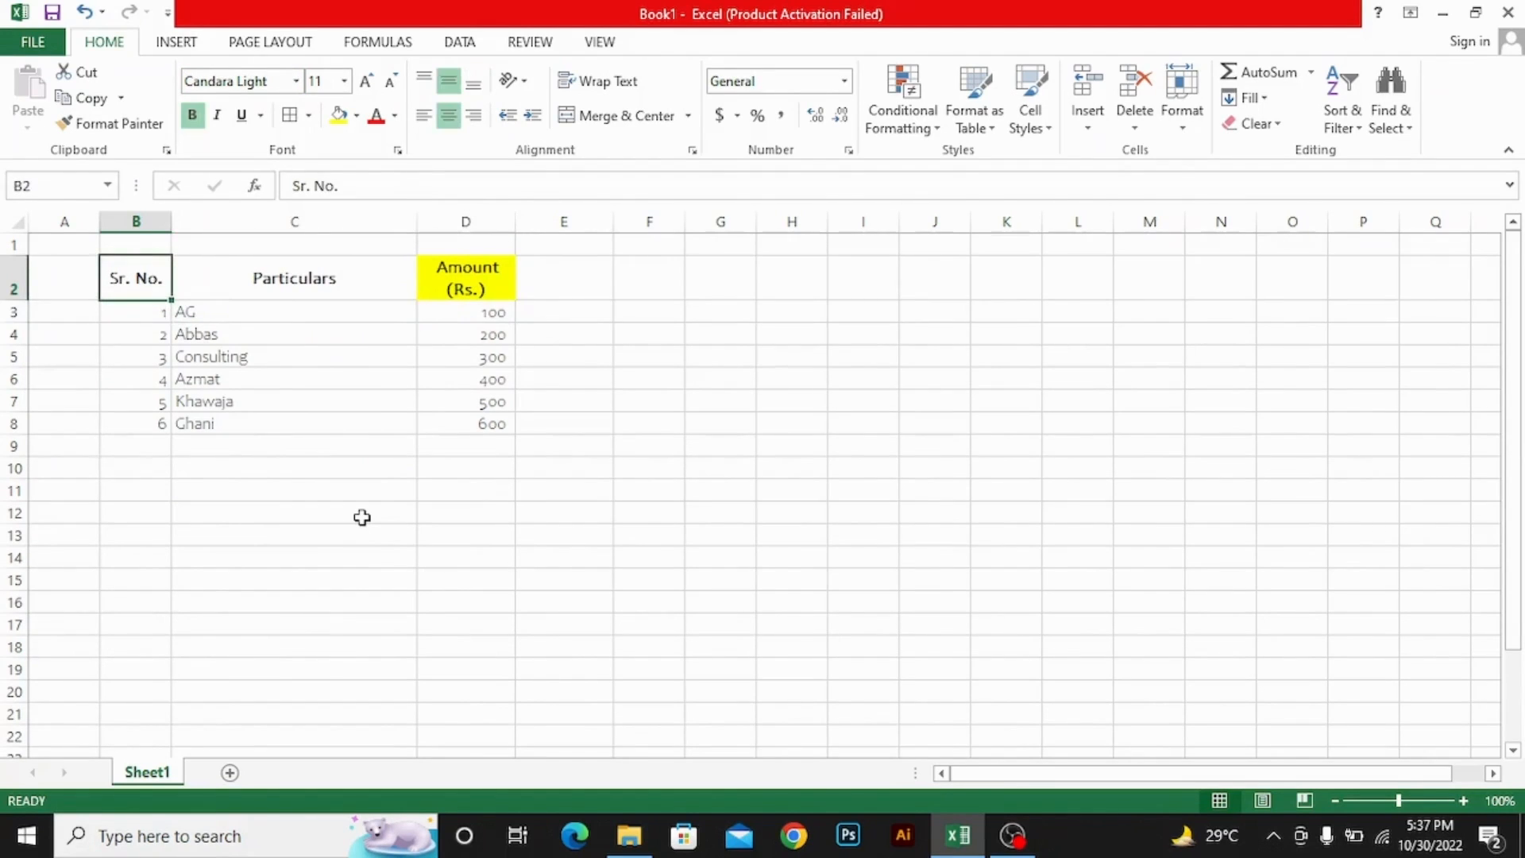
pyautogui.hotkey('shift', 'Right')
pyautogui.hotkey('shift', 'Right')
pyautogui.hotkey('ctrl', 'shift', 'Down')
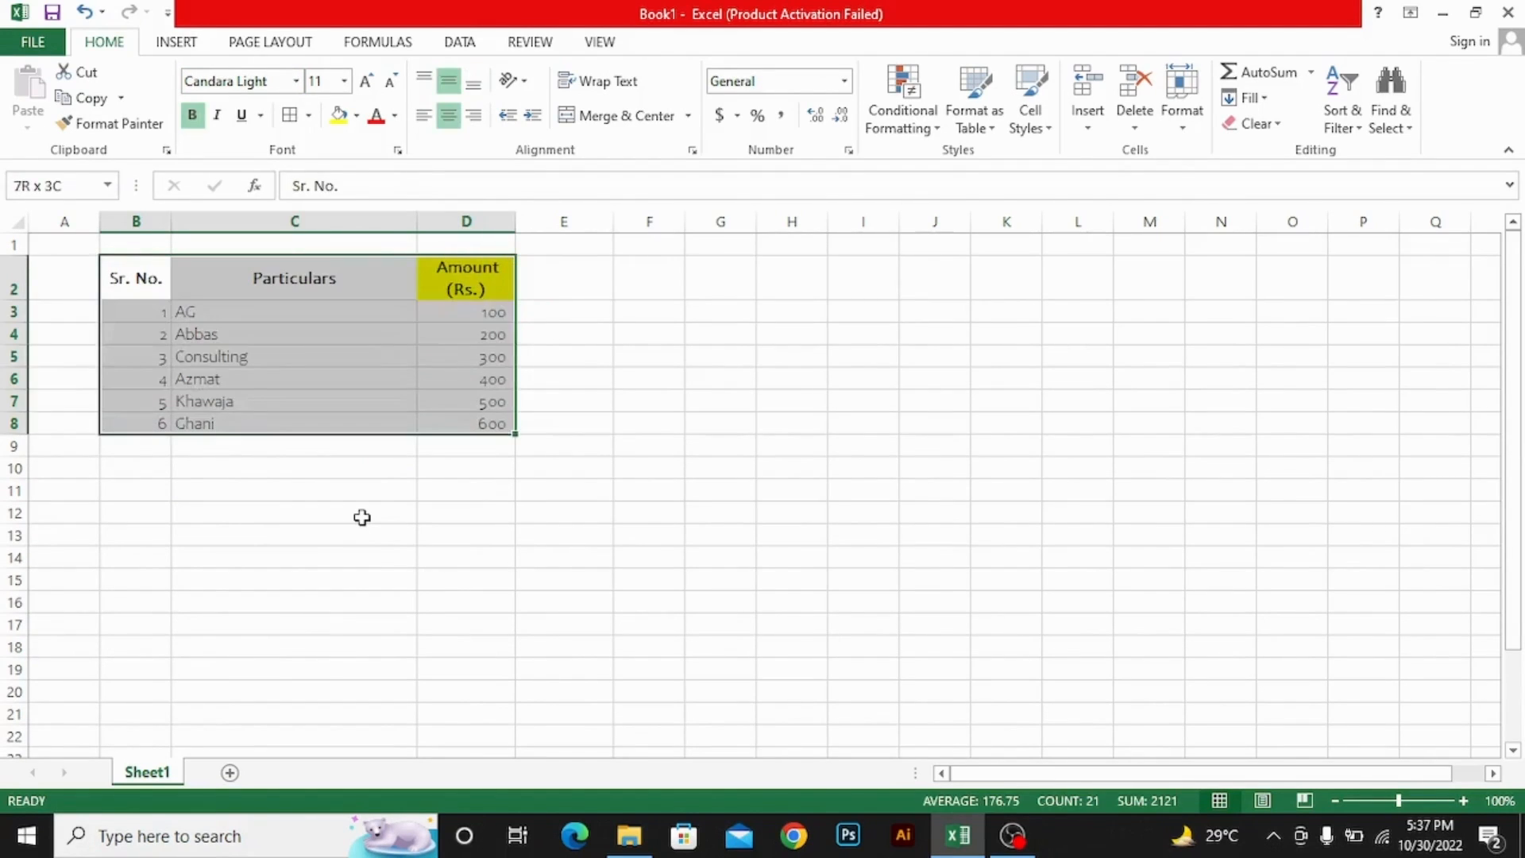
pyautogui.click(295, 80)
pyautogui.scroll(-9, 381, 324)
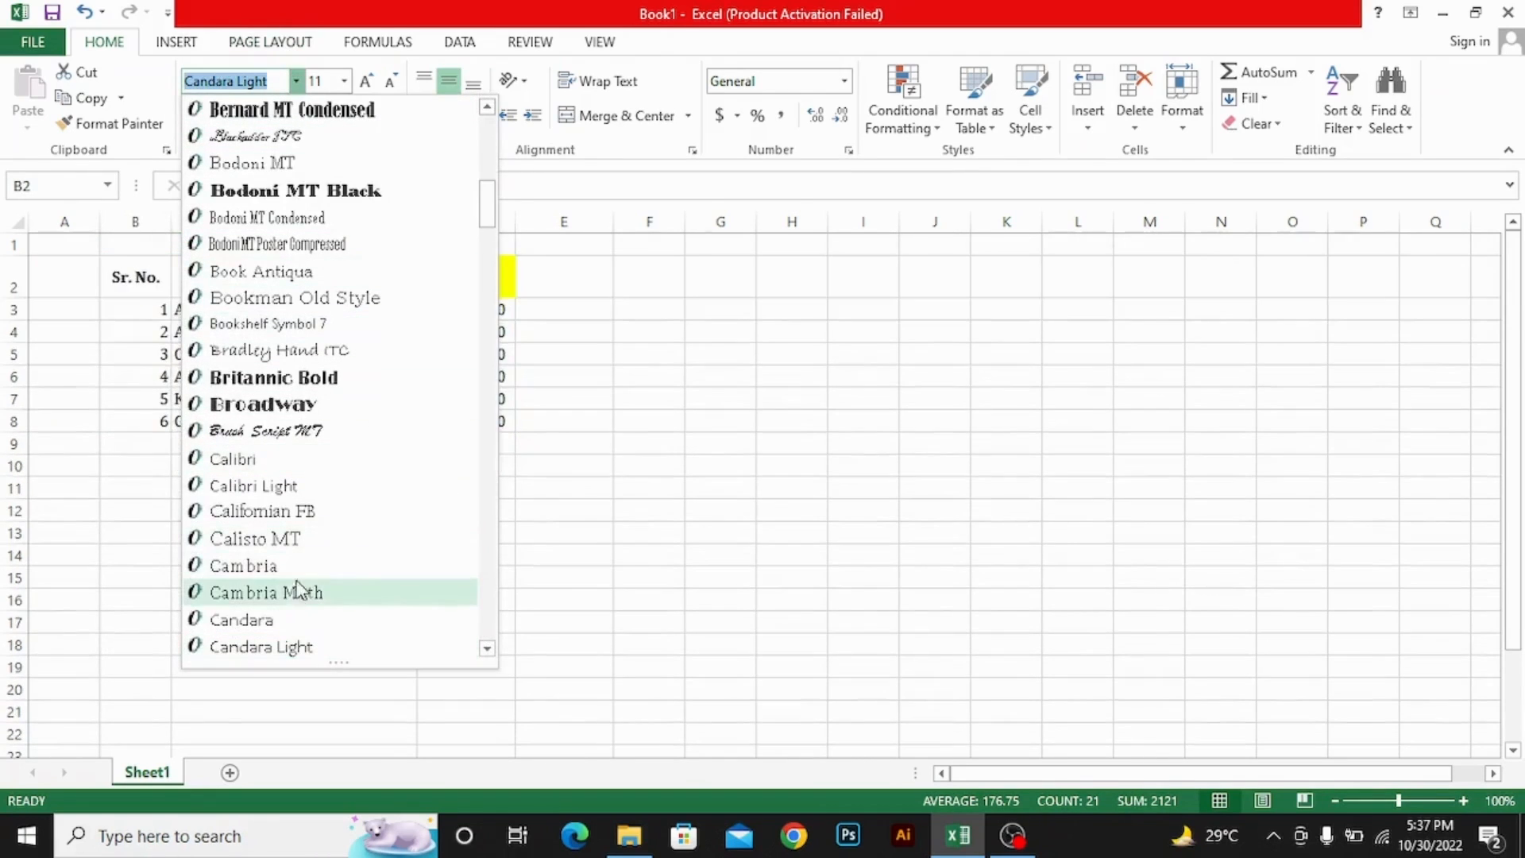
pyautogui.click(242, 619)
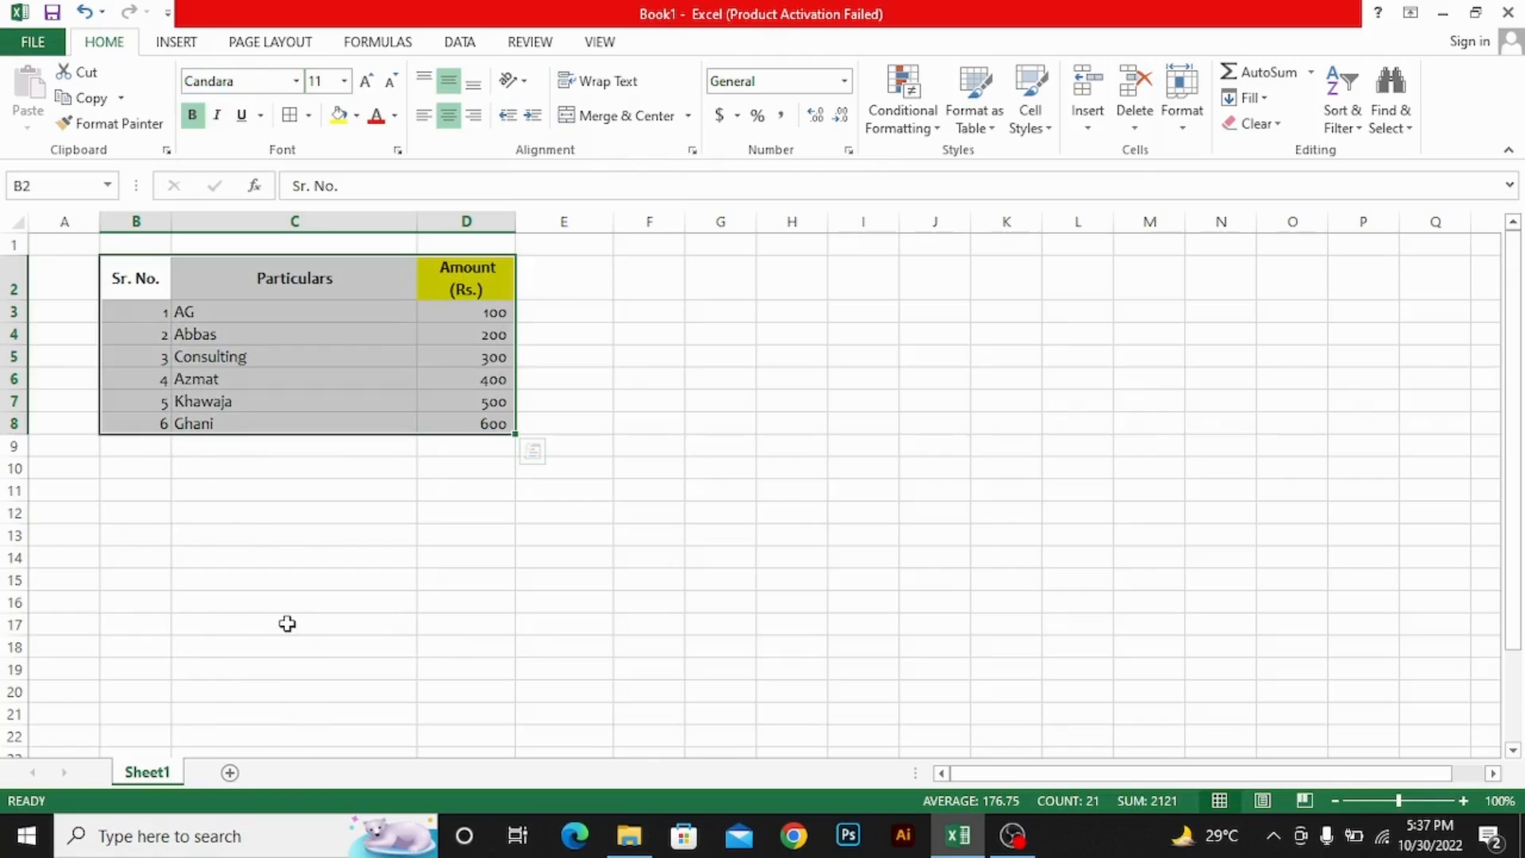
pyautogui.press('Right')
pyautogui.press('Left')
# Set the font size of the Particulars header in C2 to 11
pyautogui.press('Right')
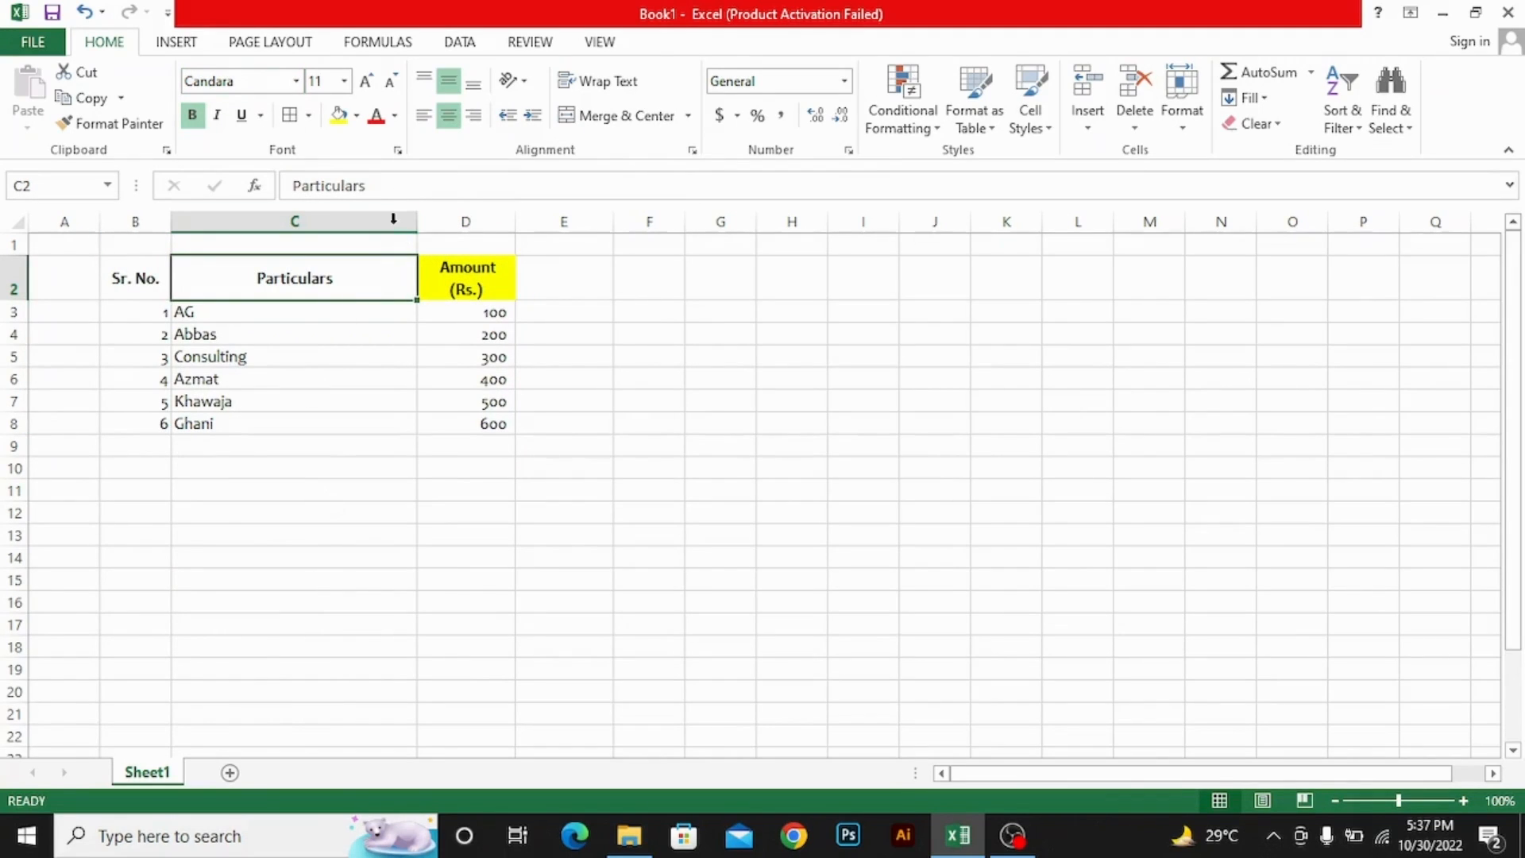
pyautogui.click(345, 89)
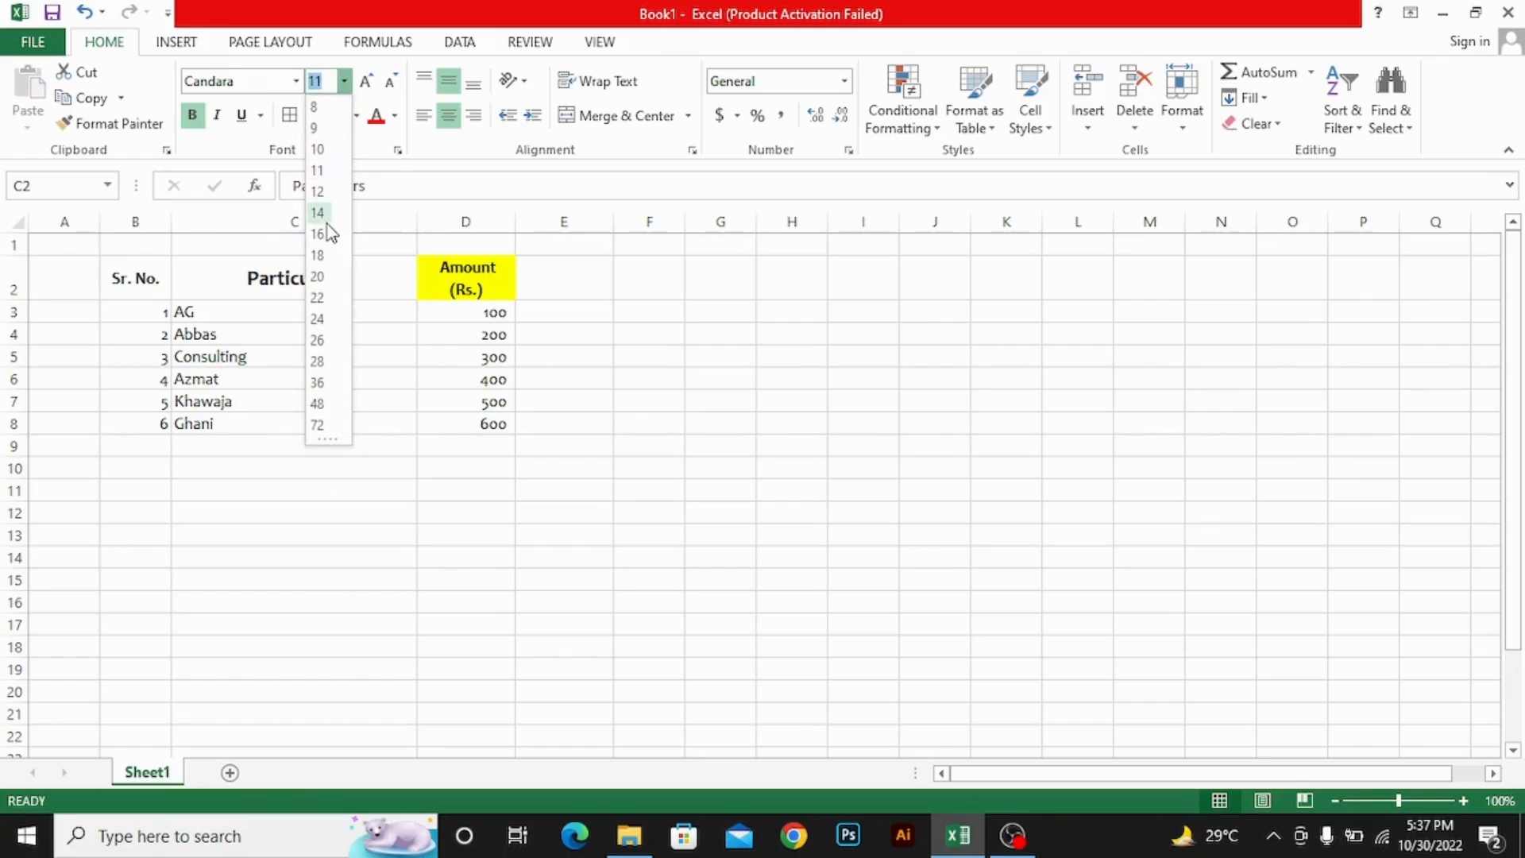
pyautogui.click(322, 170)
# Enlarge the font of the whole table B2:D8 stepwise to size 18 and shrink it back to 11
pyautogui.hotkey('ctrl', 'a')
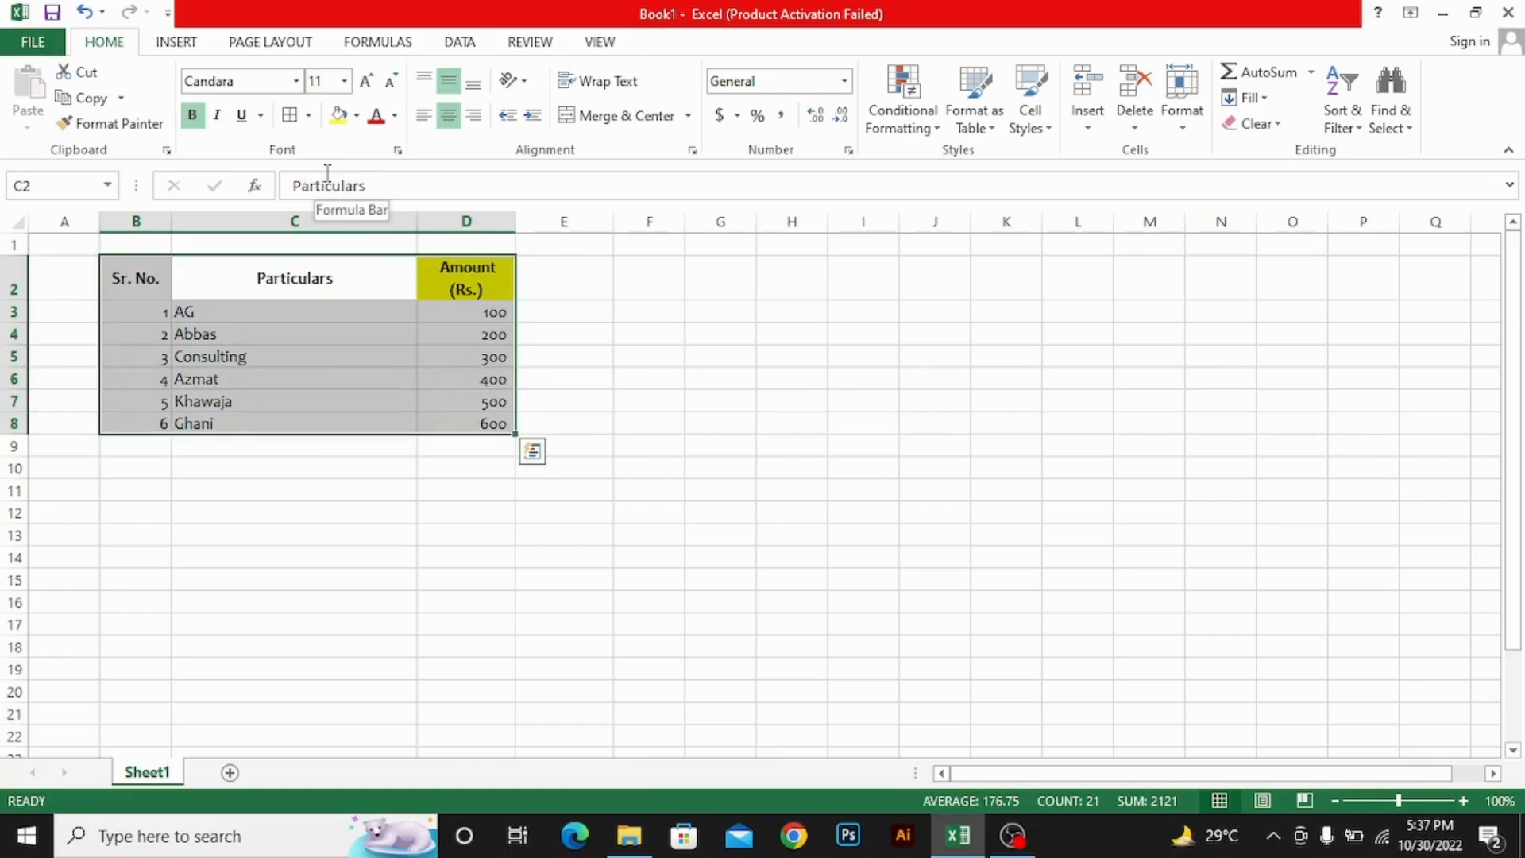
pyautogui.click(346, 81)
pyautogui.click(345, 81)
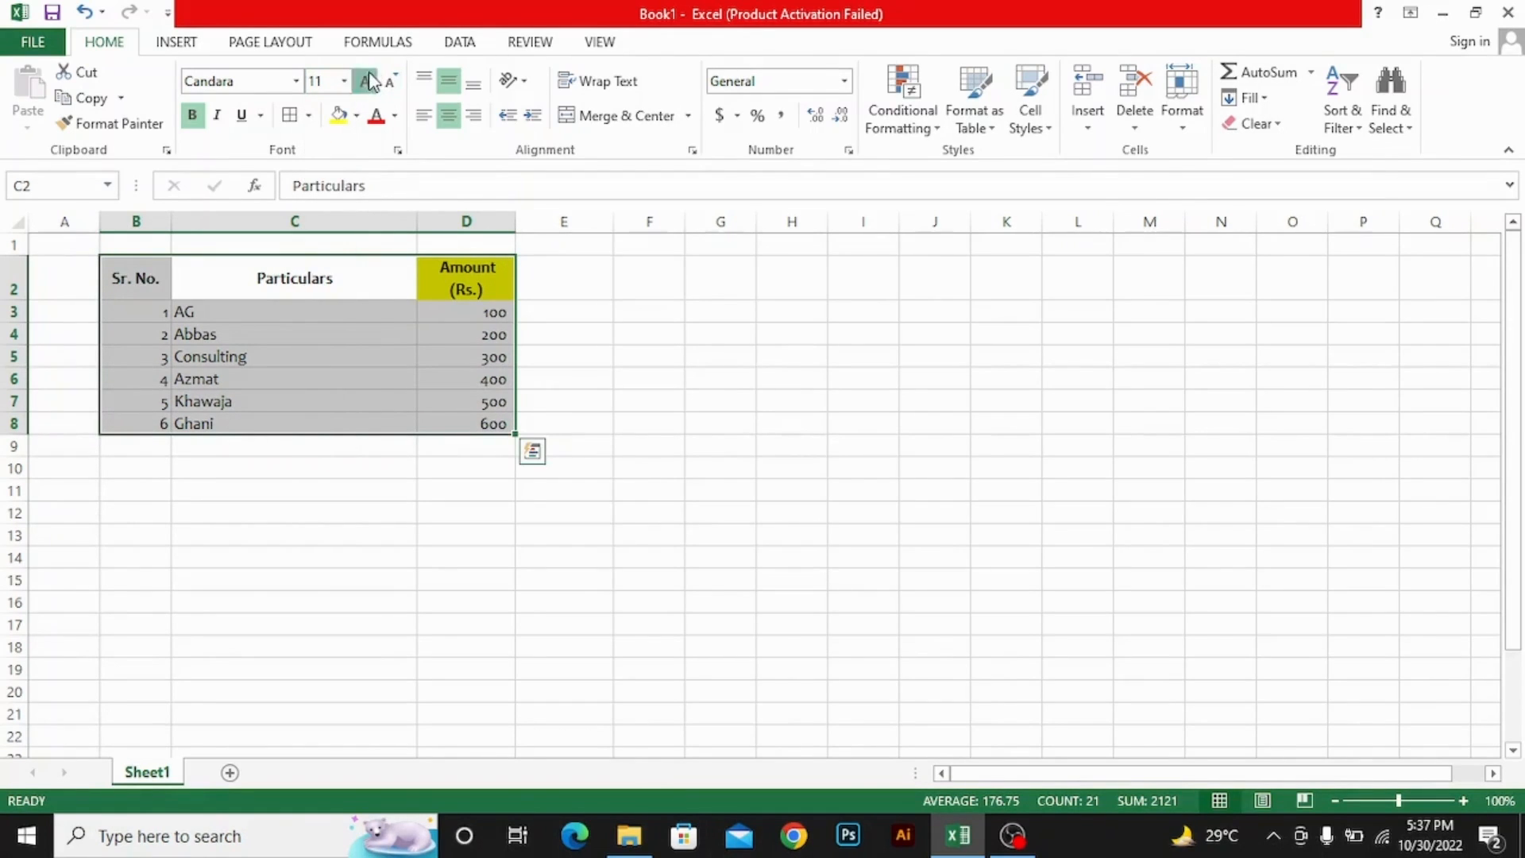
pyautogui.click(367, 80)
pyautogui.click(367, 81)
pyautogui.click(367, 80)
pyautogui.click(367, 81)
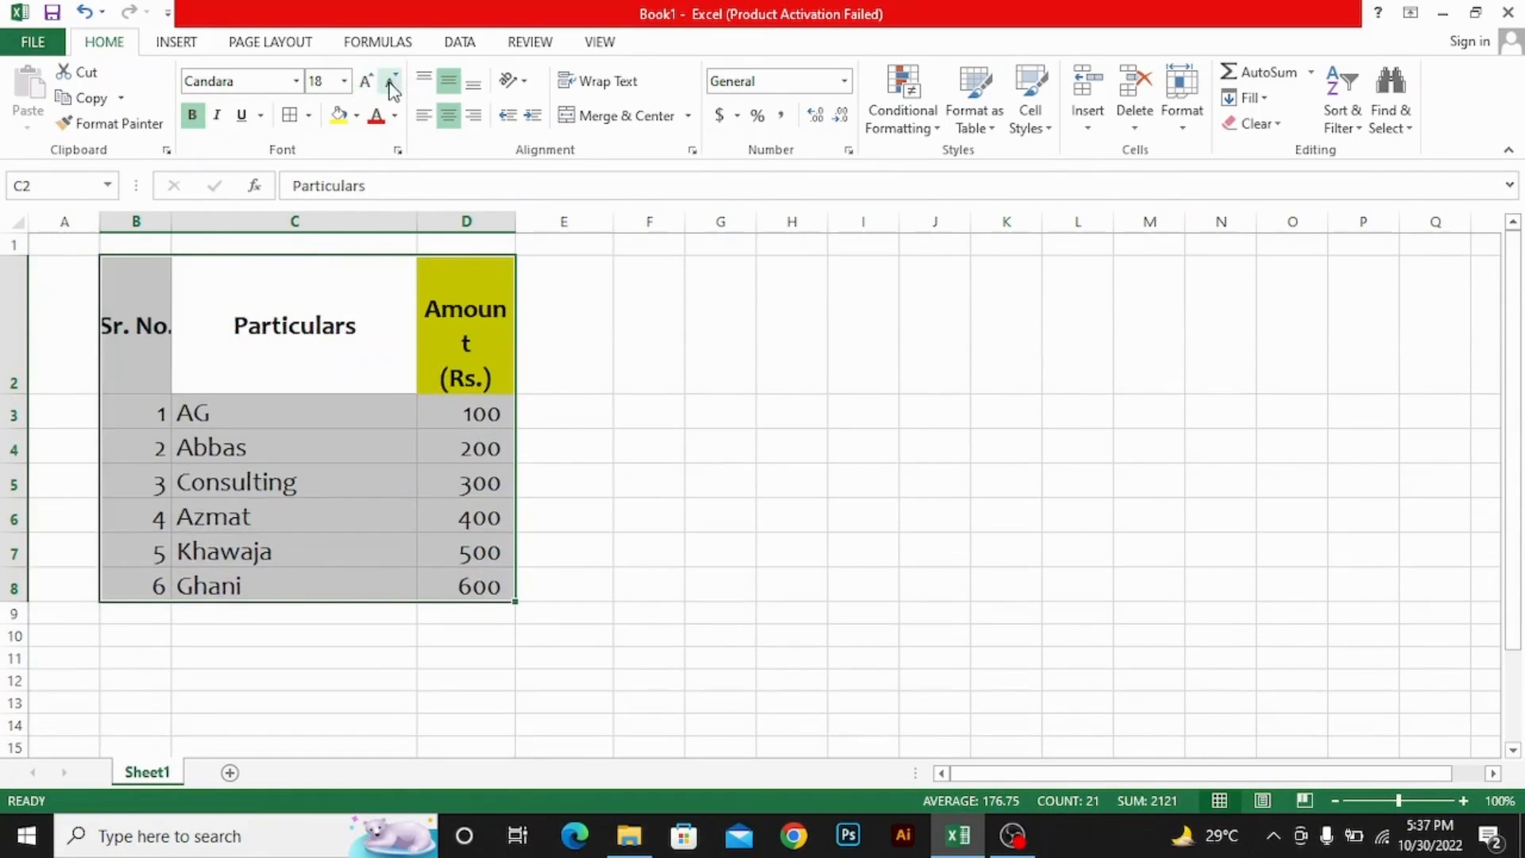
pyautogui.click(391, 81)
pyautogui.click(390, 81)
pyautogui.click(391, 81)
pyautogui.click(391, 81)
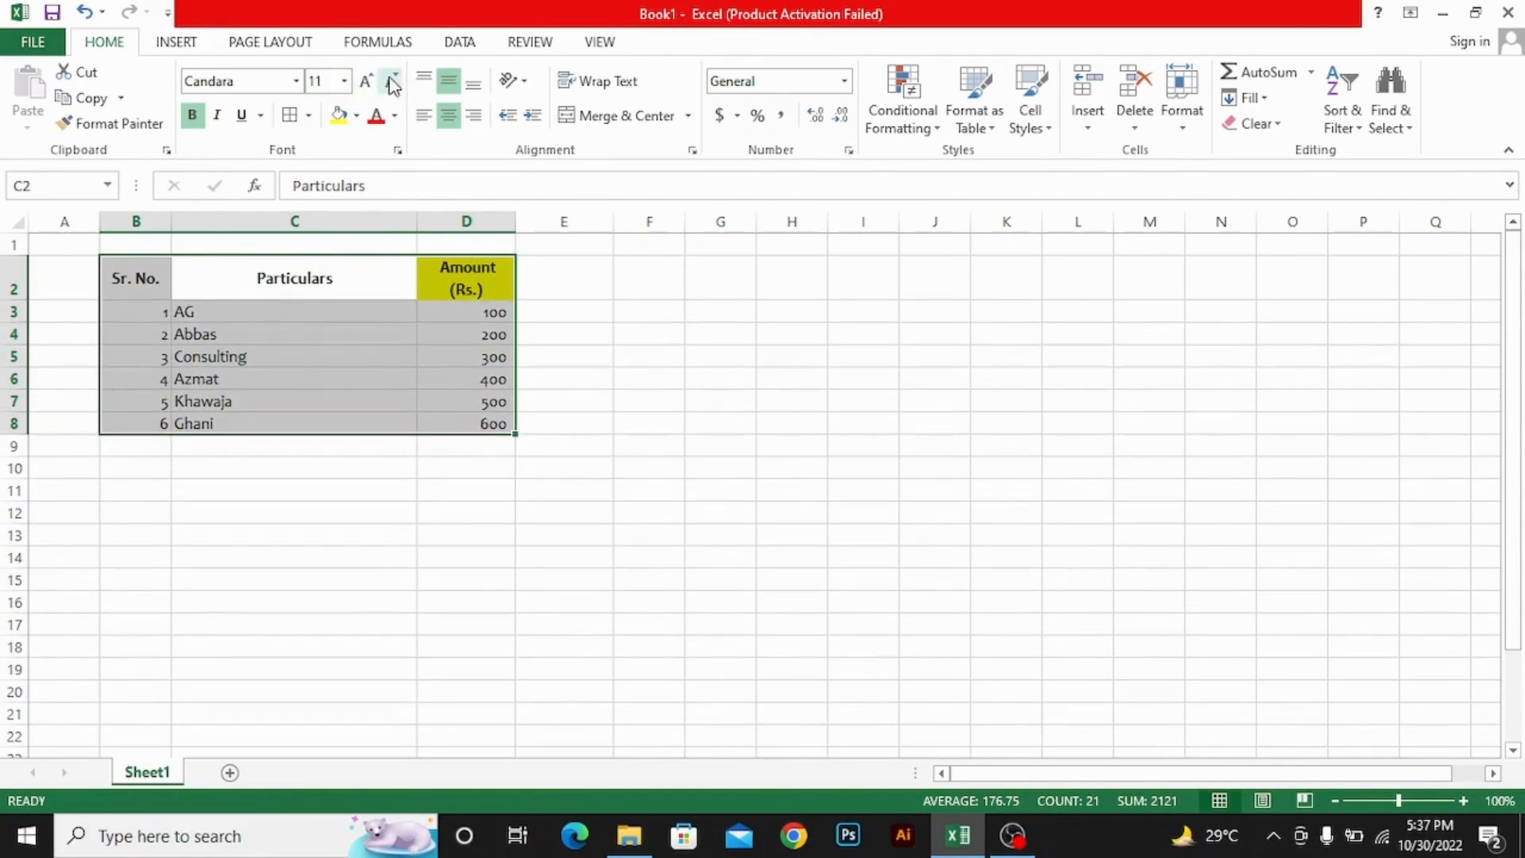
# Set the font size of the whole table B2:D8 to 10
pyautogui.click(367, 80)
pyautogui.click(317, 82)
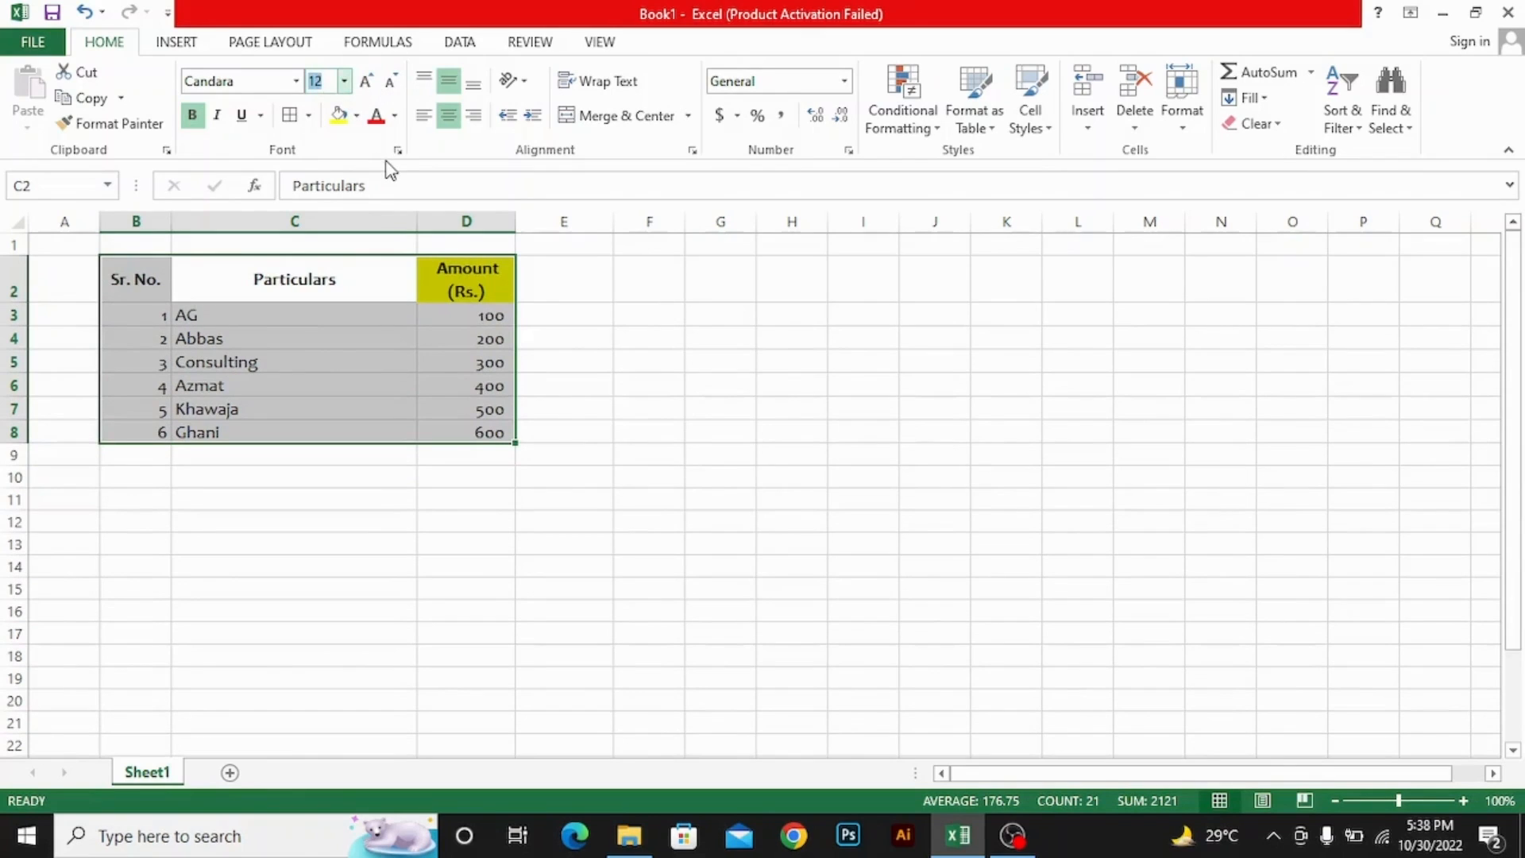
pyautogui.click(344, 80)
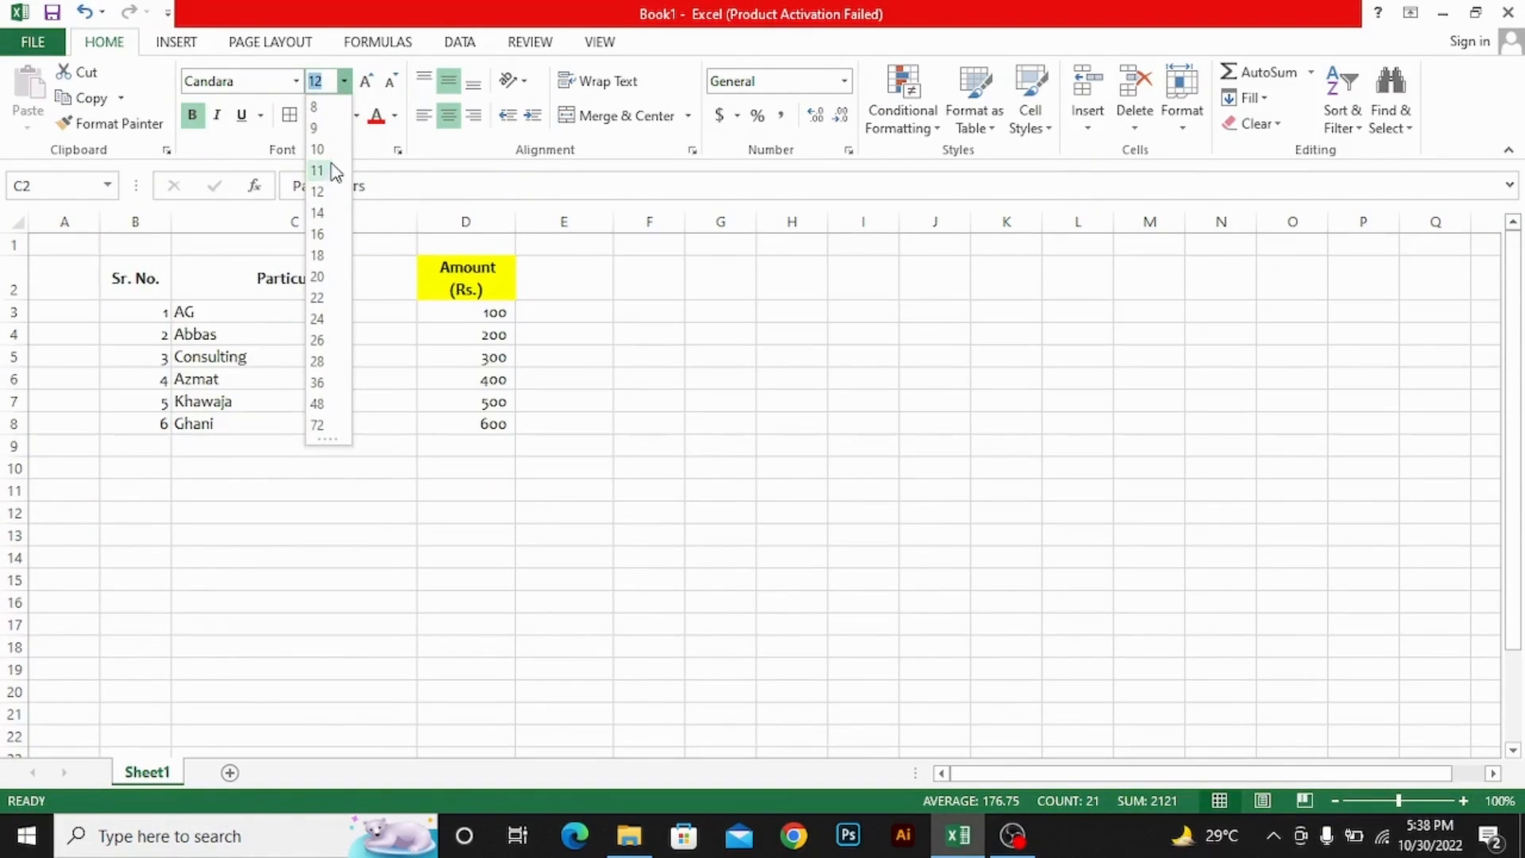
pyautogui.click(321, 151)
pyautogui.press('Right')
pyautogui.press('Right')
pyautogui.press('Right')
pyautogui.press('Left')
pyautogui.press('Left')
pyautogui.press('Left')
pyautogui.press('Left')
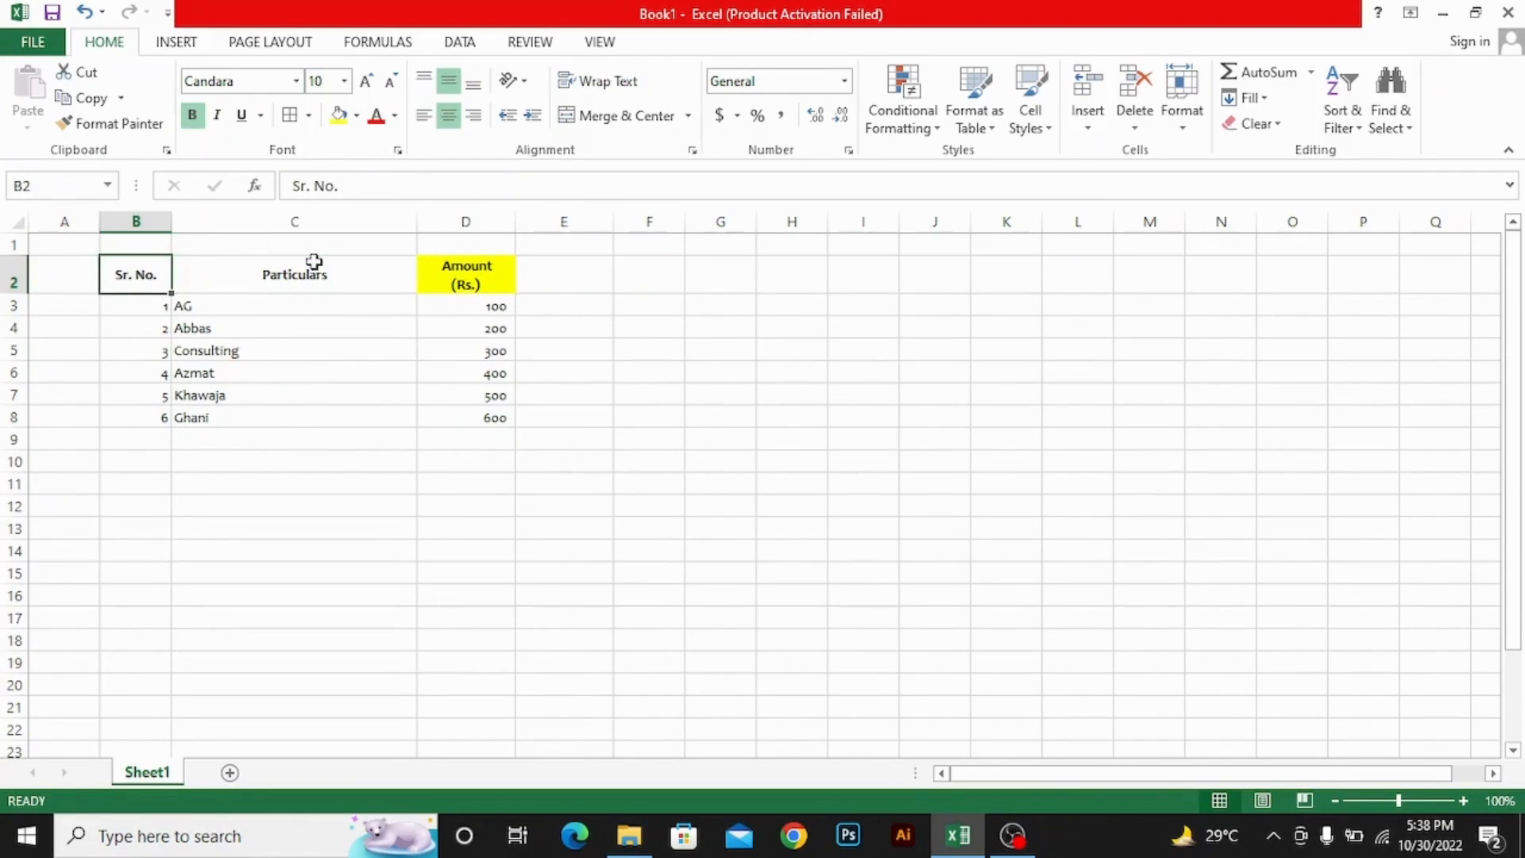
# Remove the fill color from the whole table B2:D8
pyautogui.hotkey('shift', 'Right')
pyautogui.hotkey('shift', 'Right')
pyautogui.hotkey('ctrl', 'shift', 'Down')
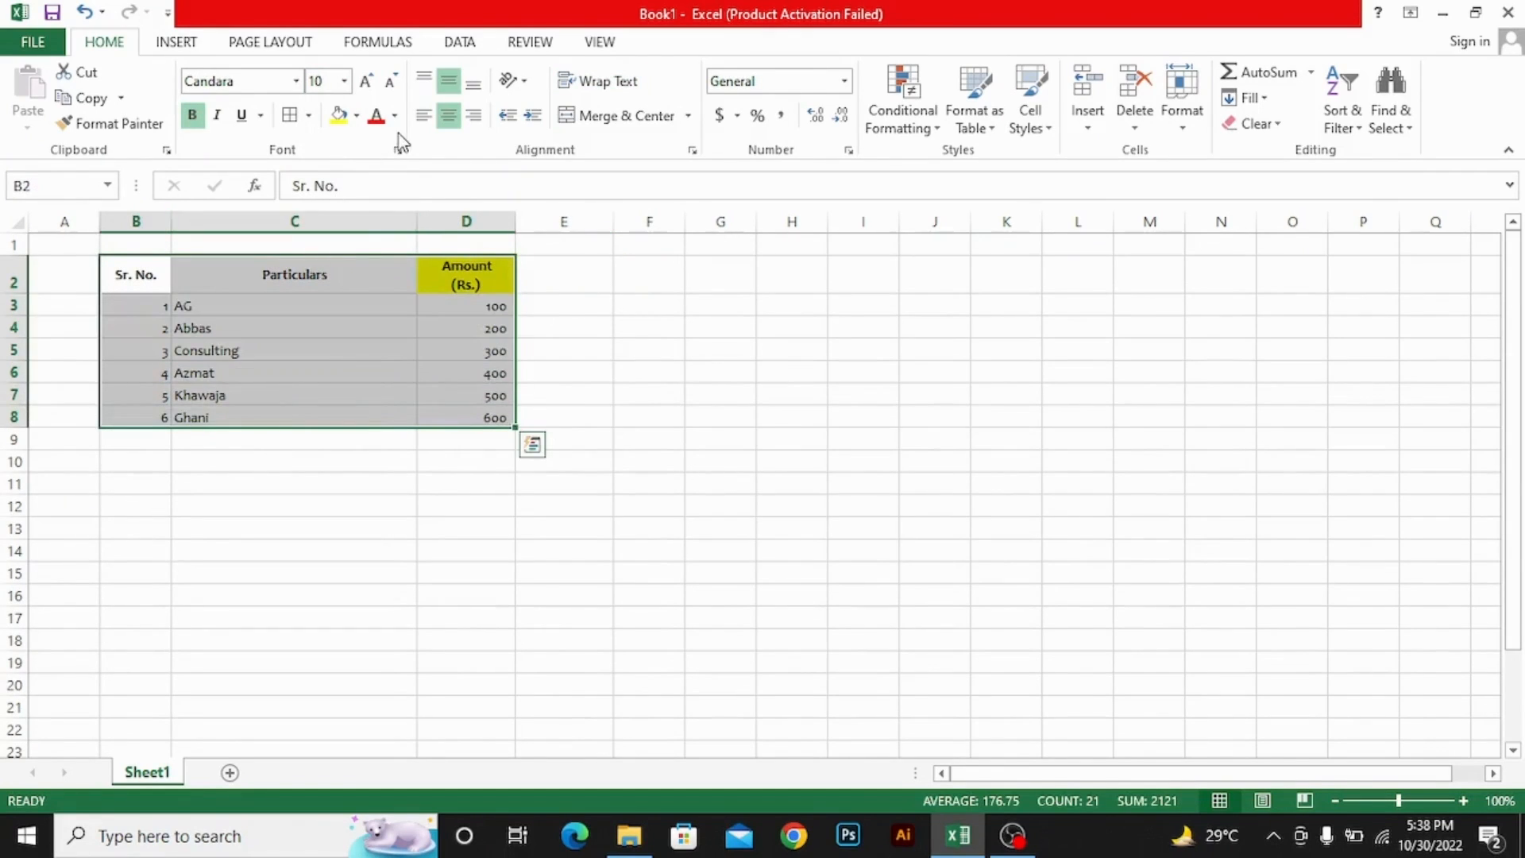
pyautogui.click(356, 121)
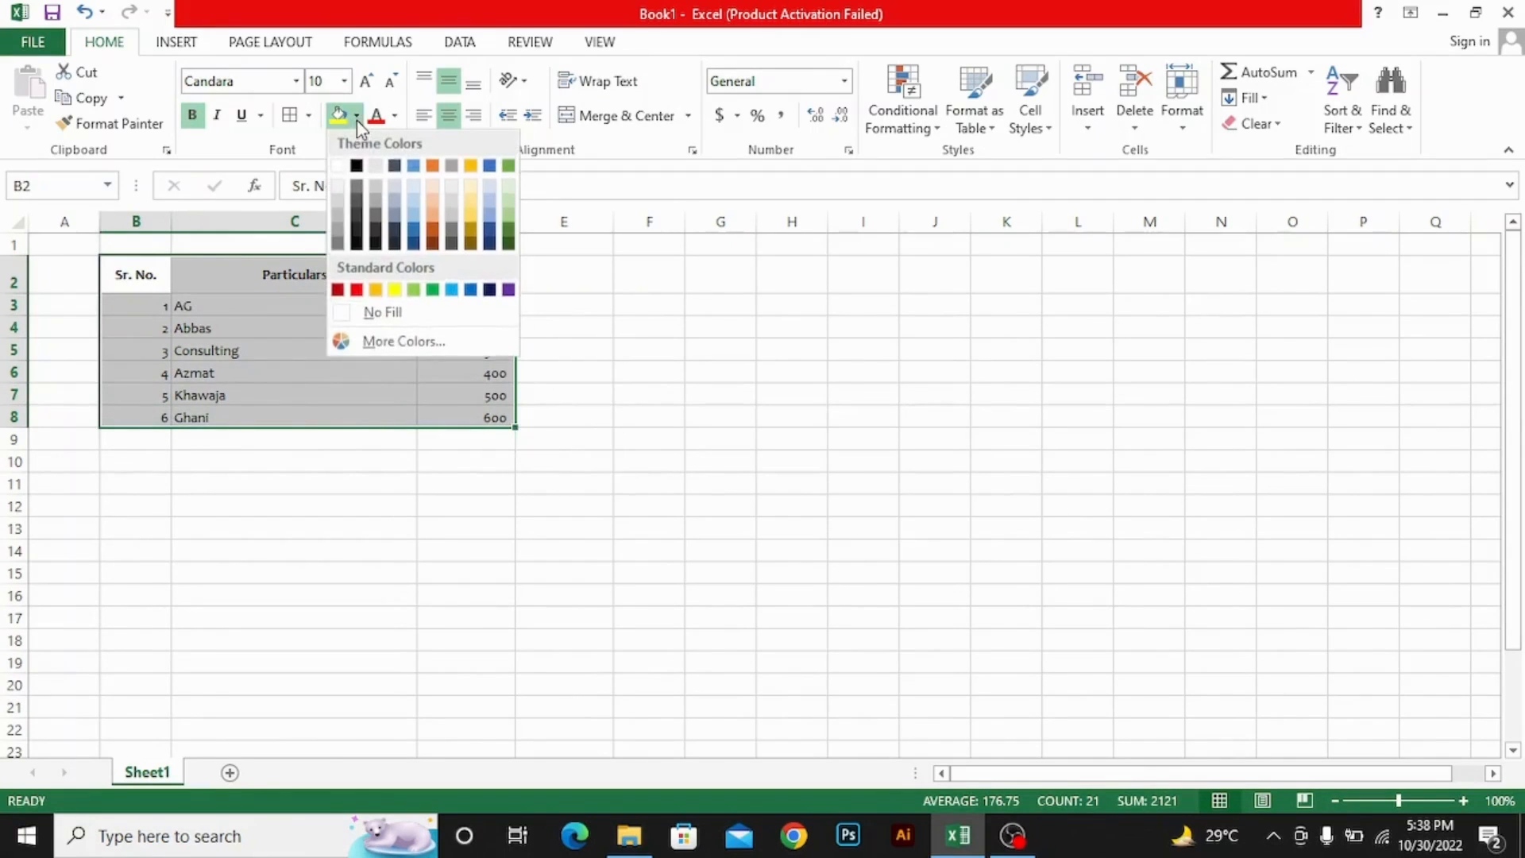
pyautogui.click(363, 312)
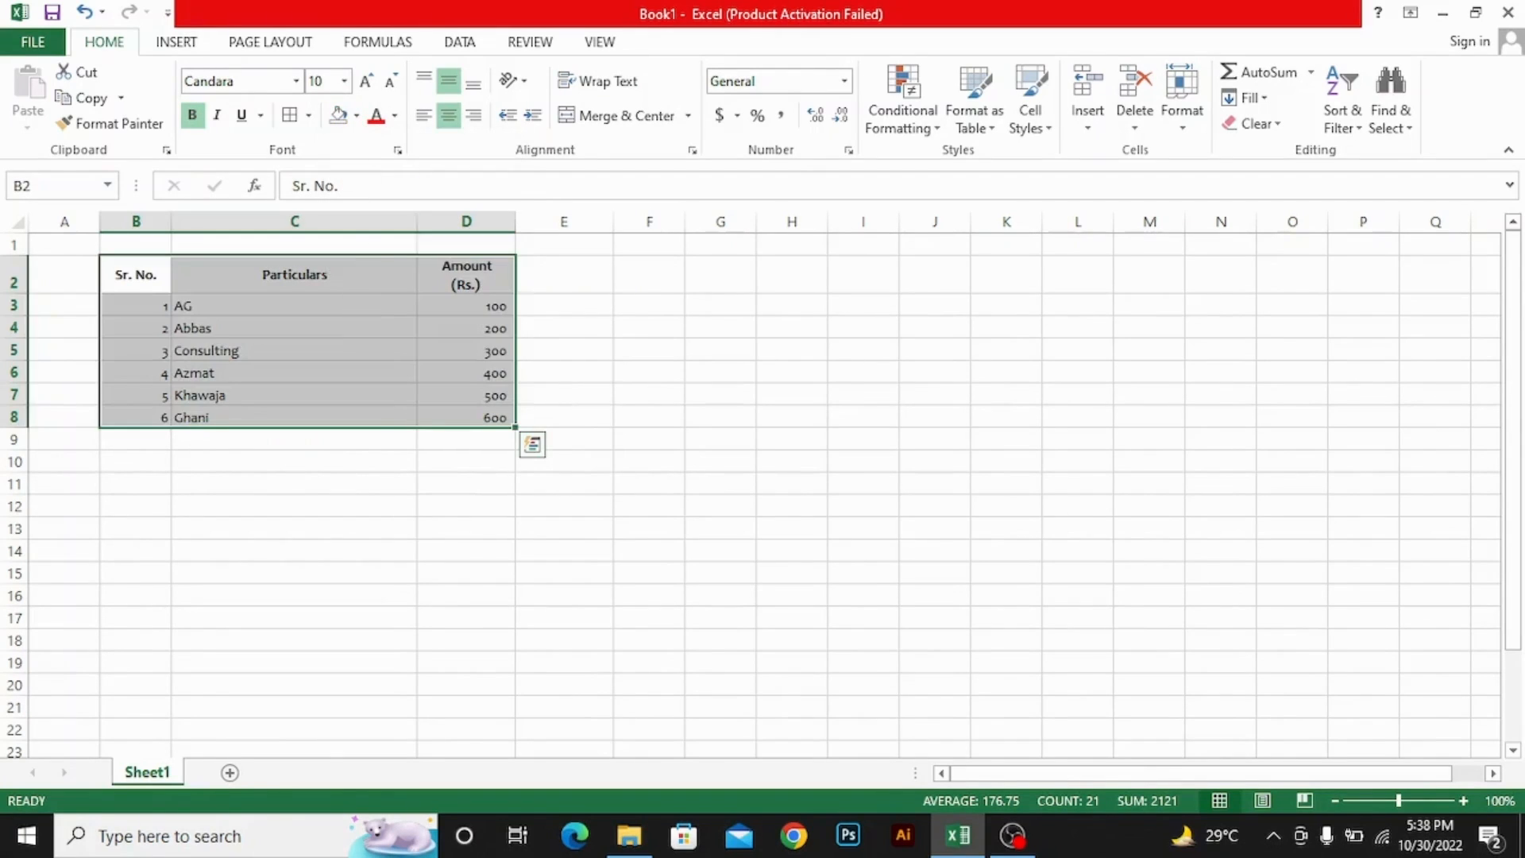
# Fill the whole table B2:D8 with light blue and change the fill to light gray
pyautogui.click(356, 115)
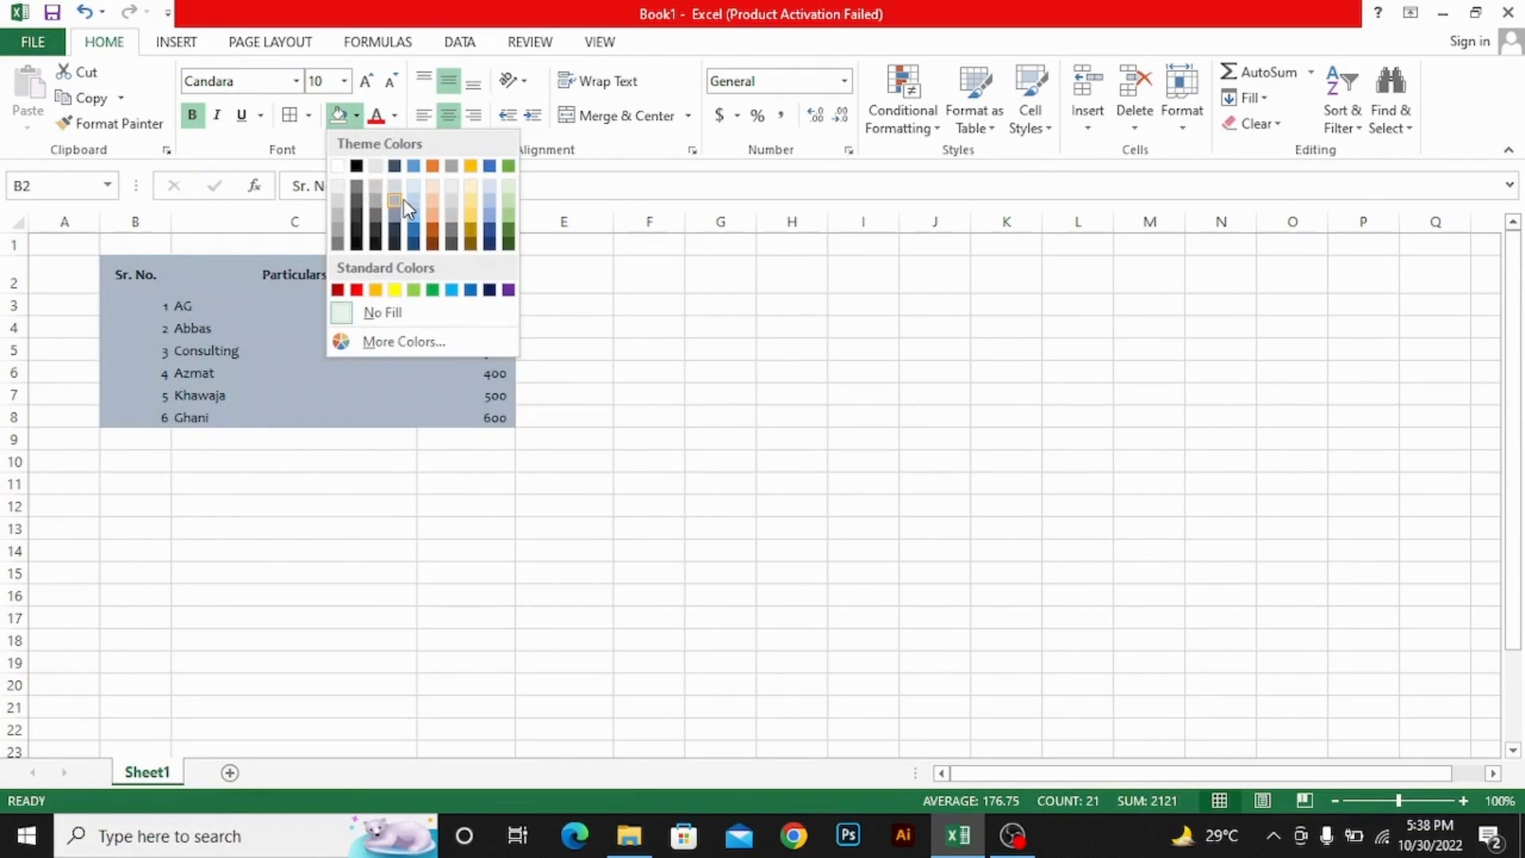
pyautogui.click(402, 199)
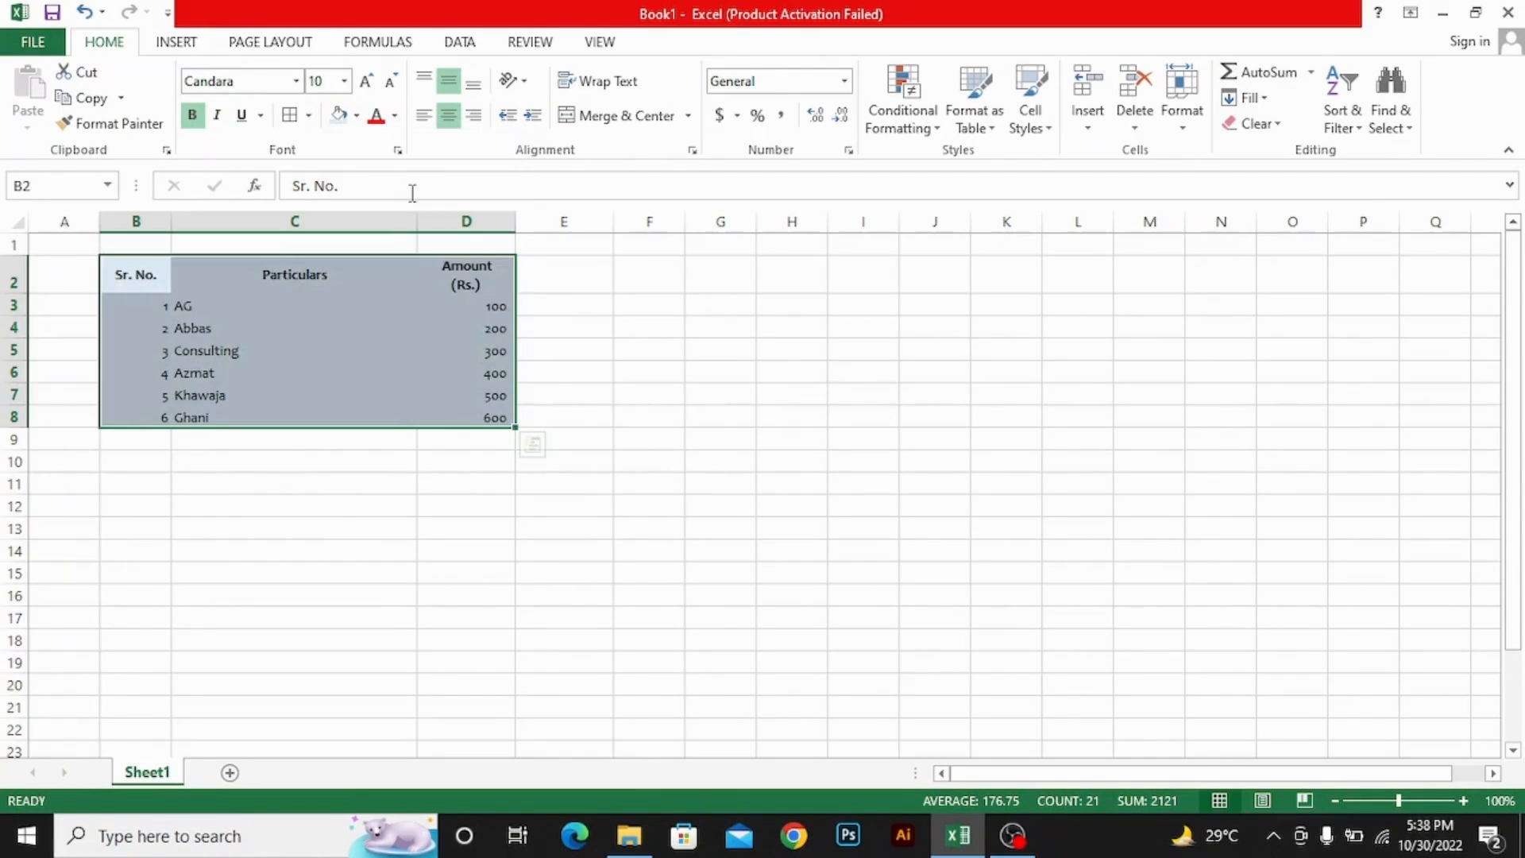
pyautogui.click(356, 115)
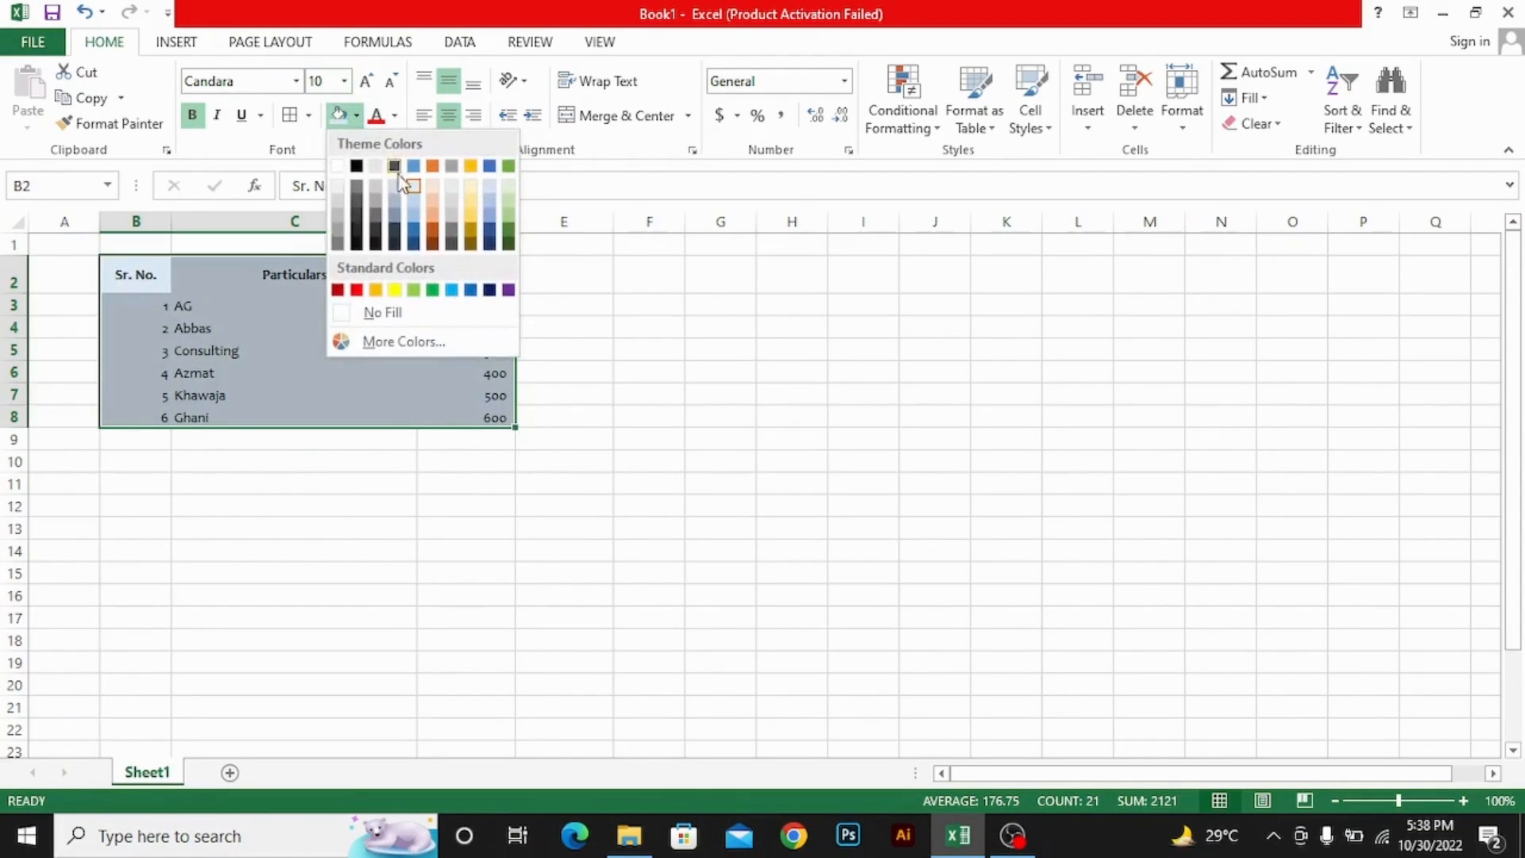
pyautogui.click(453, 223)
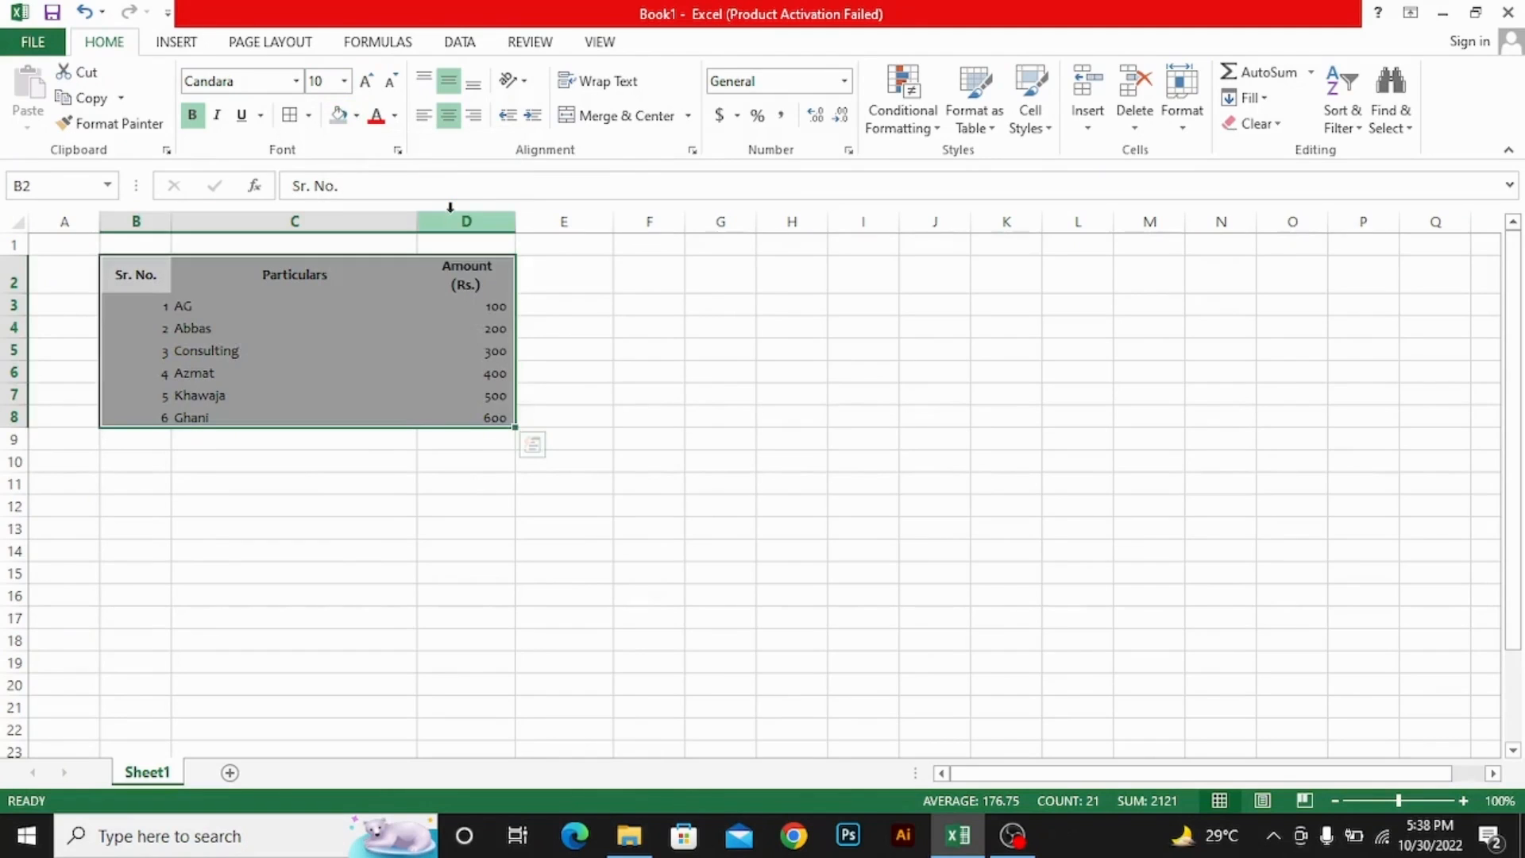
# View the custom fill color choices for the table and close them without picking a color
pyautogui.click(361, 119)
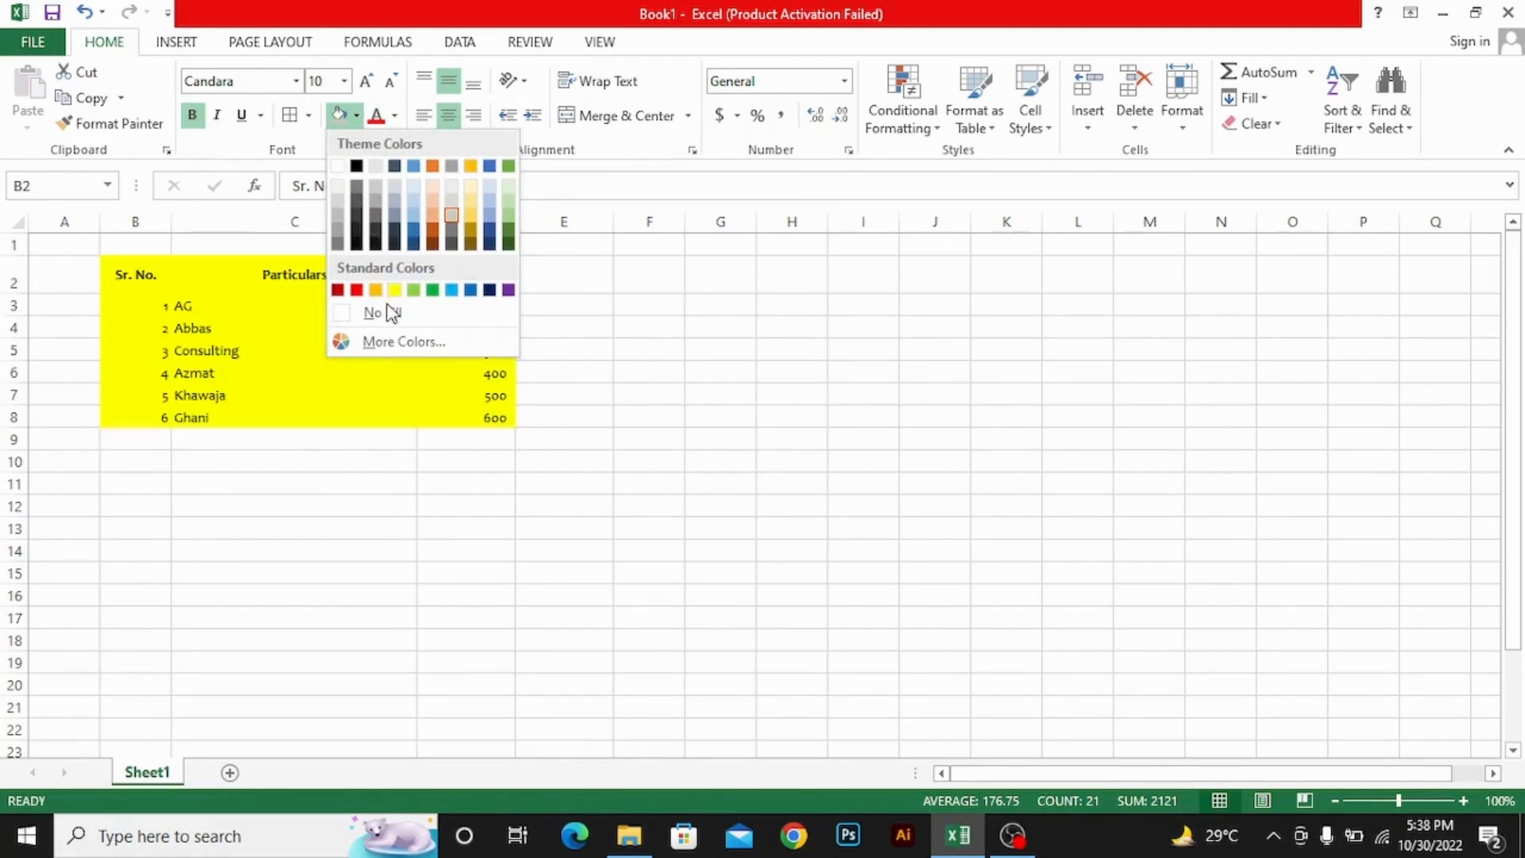
pyautogui.click(374, 343)
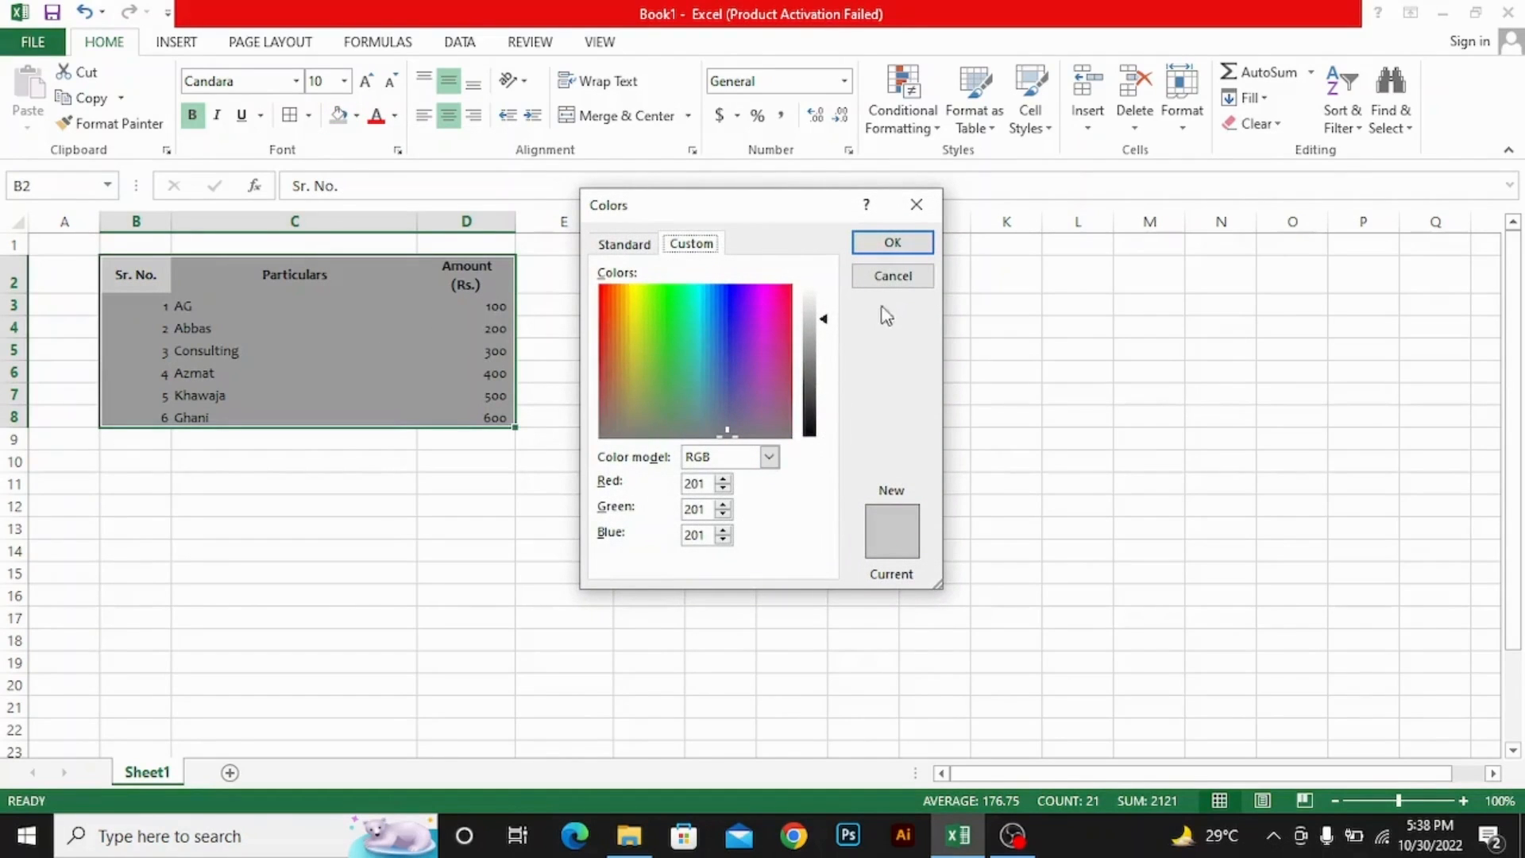
pyautogui.click(932, 210)
# Undo the light gray and light blue fills on the table
pyautogui.press('Left')
pyautogui.press('Right')
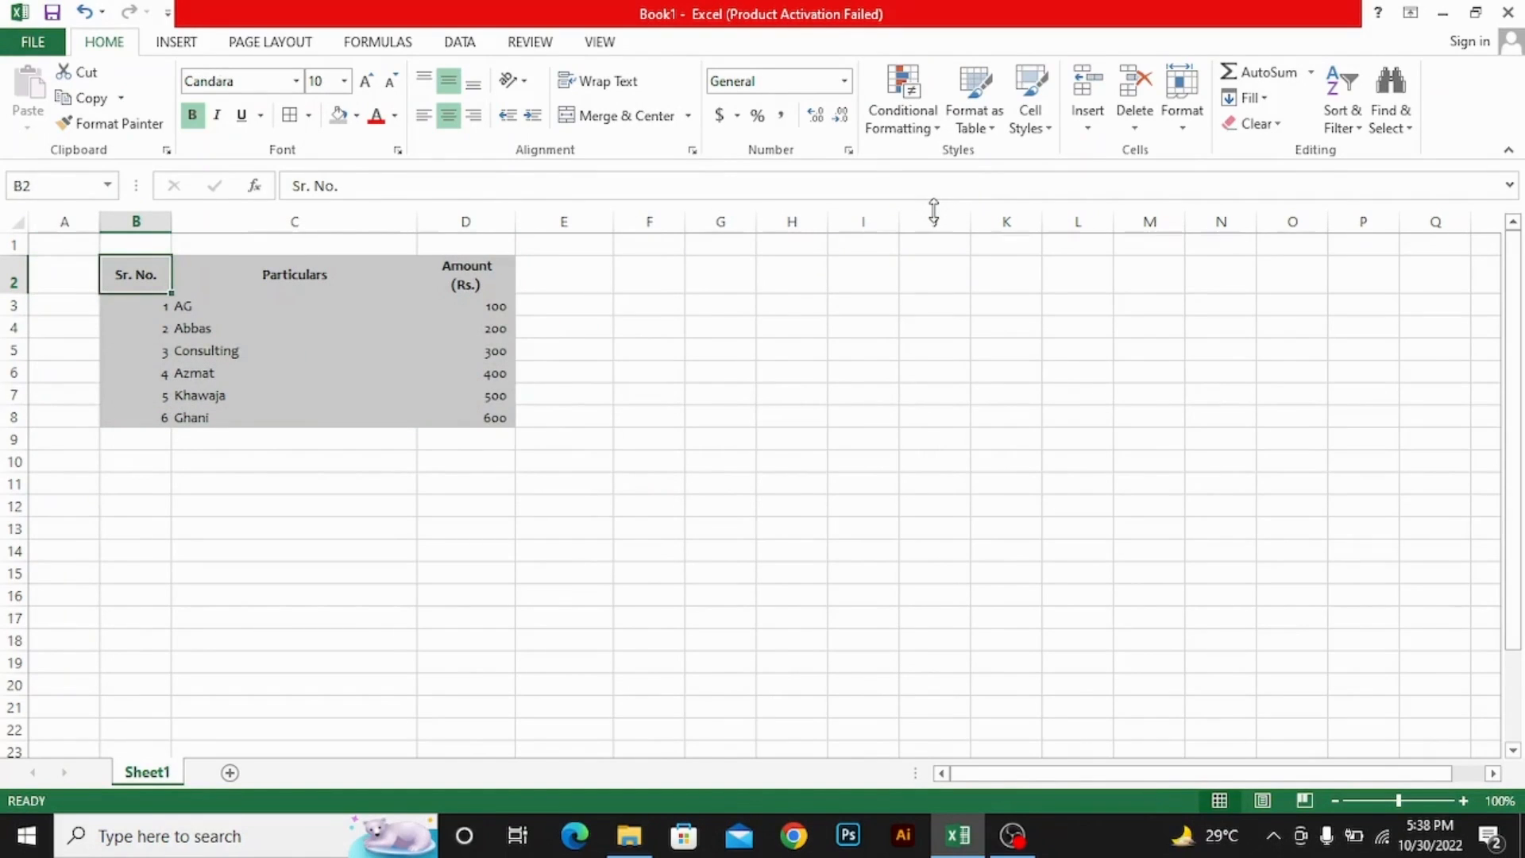
pyautogui.hotkey('ctrl', 'a')
pyautogui.press('Right')
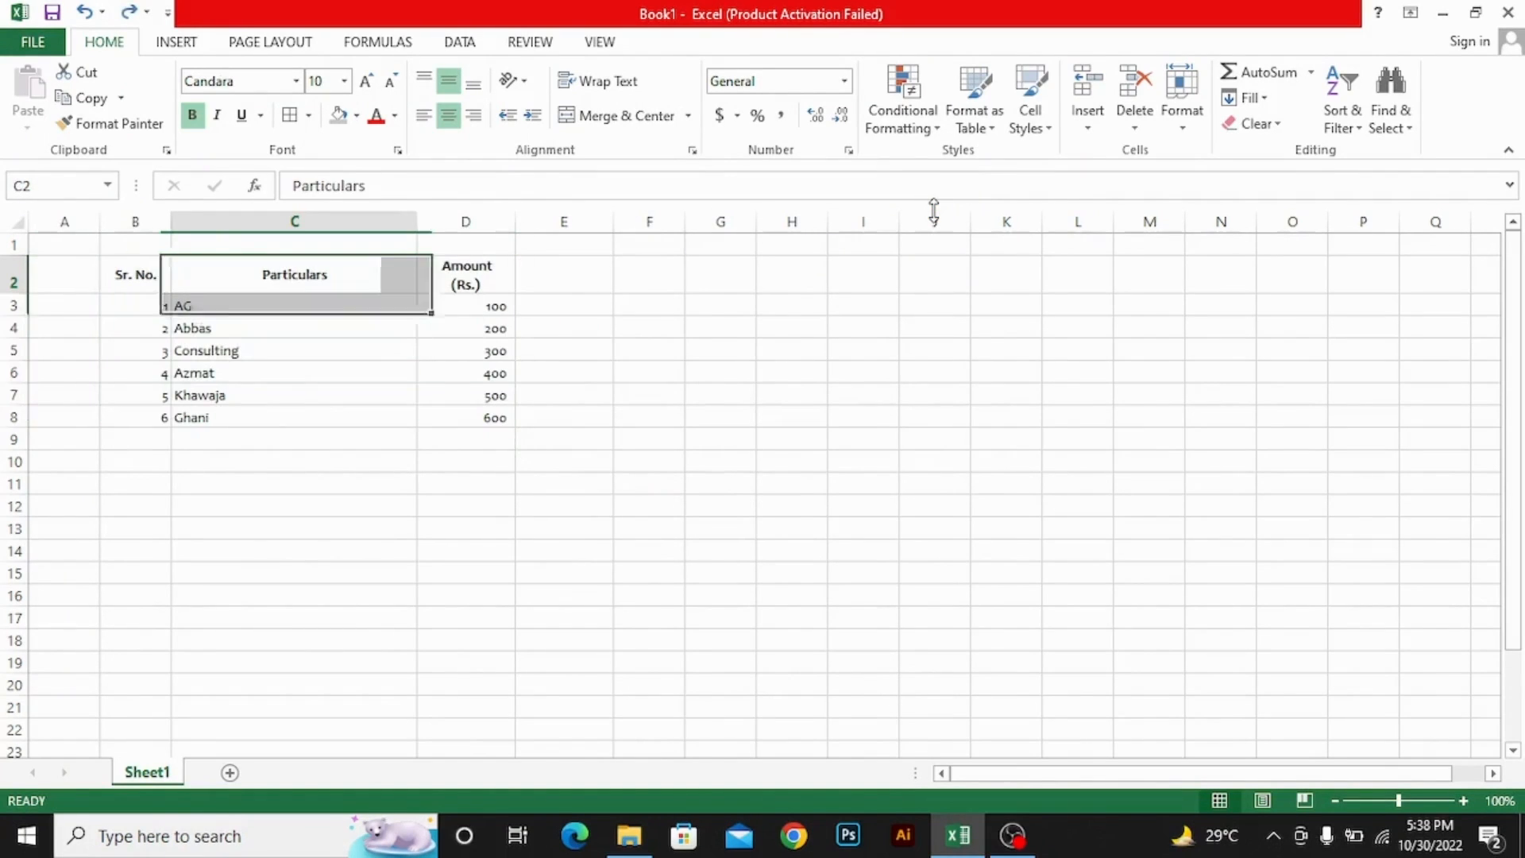
# Color the text of the whole table B2:D8 red, and undo the color change
pyautogui.hotkey('ctrl', 'a')
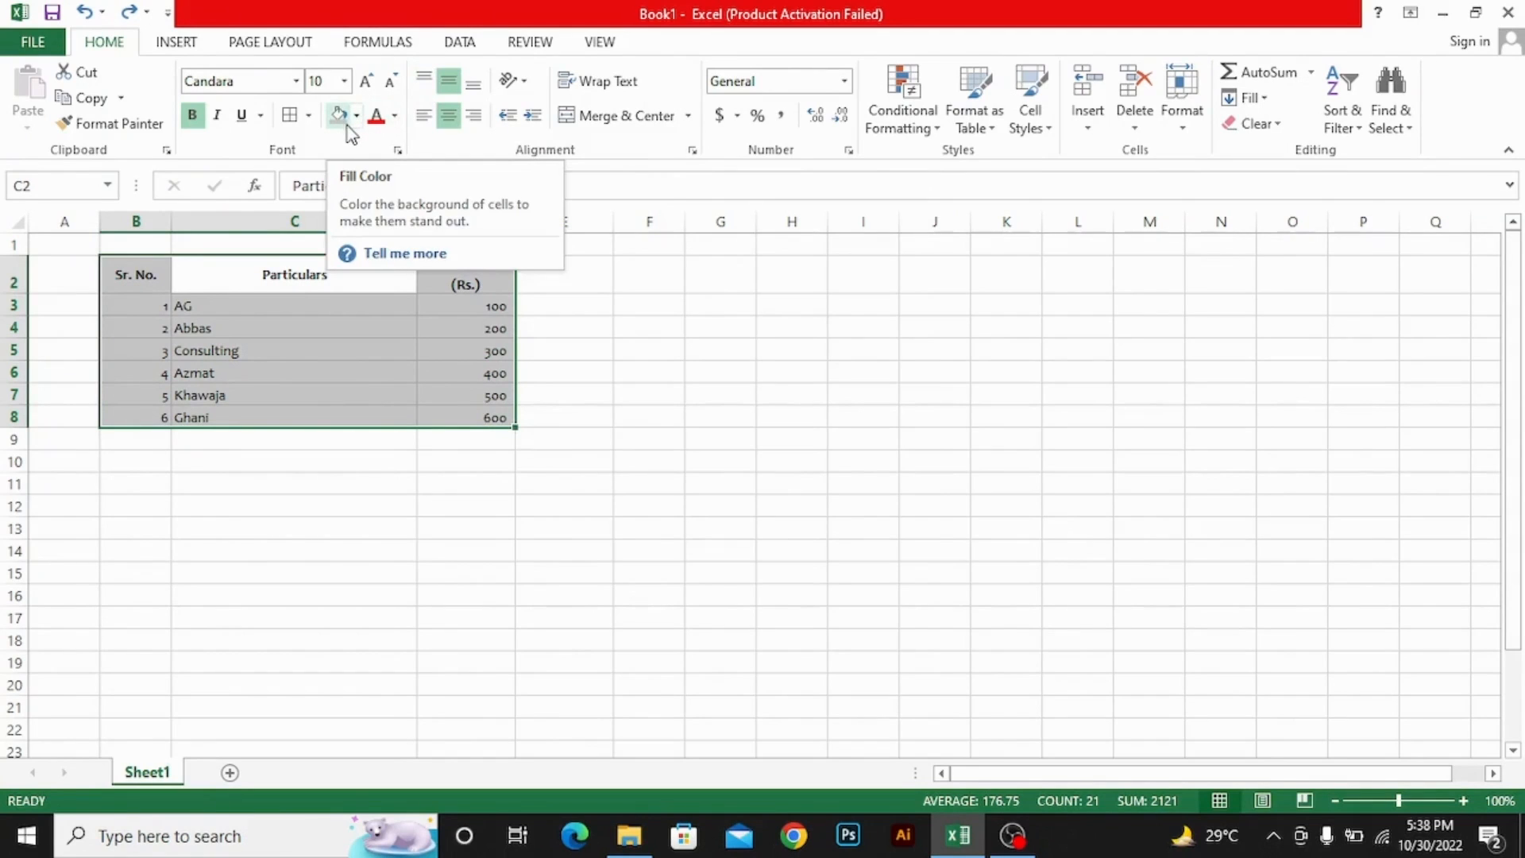
pyautogui.click(394, 116)
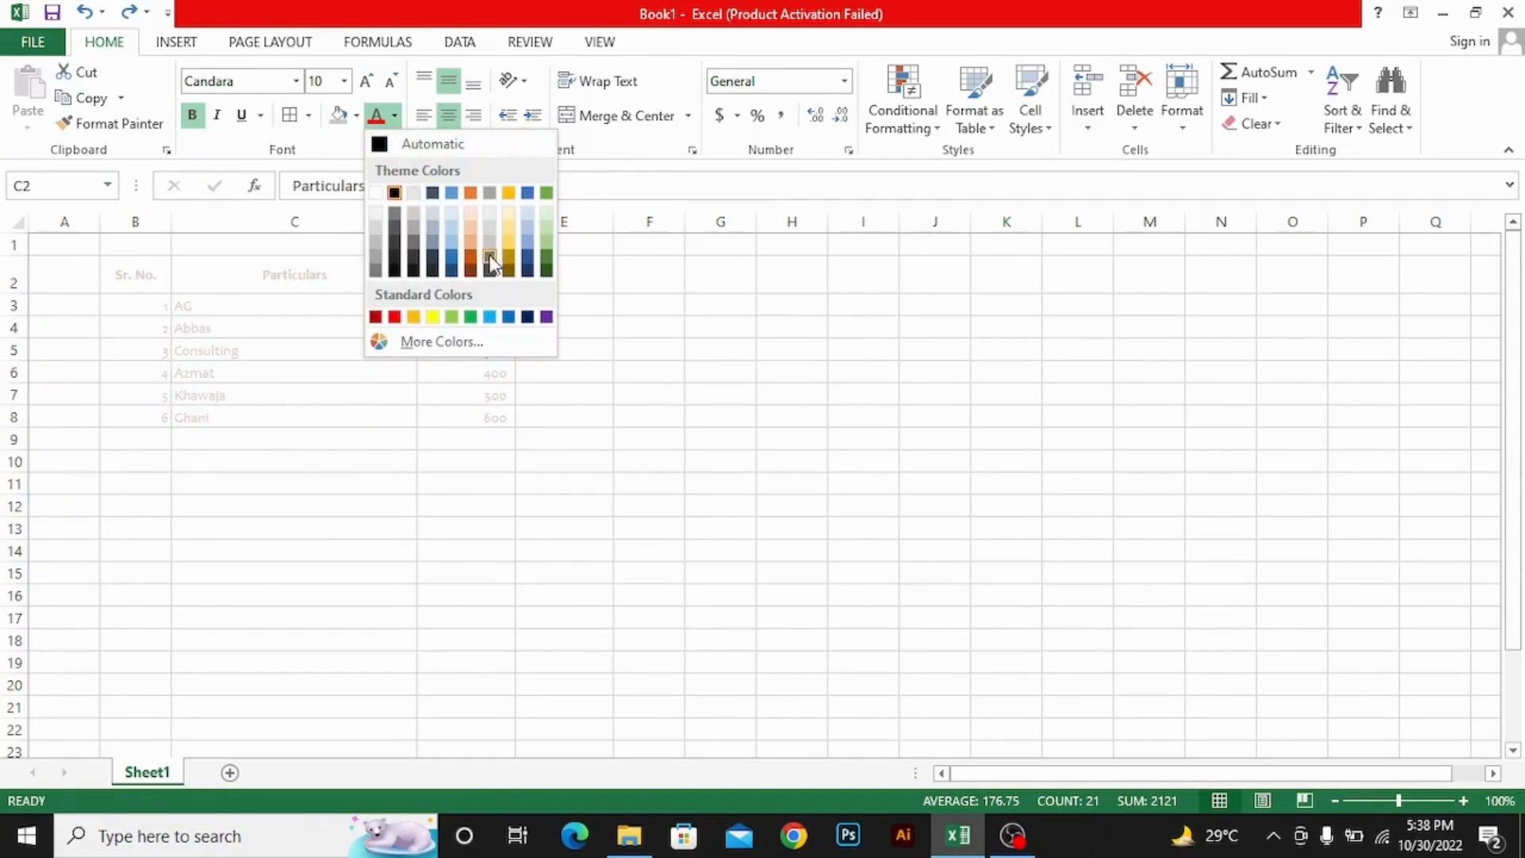
pyautogui.click(394, 317)
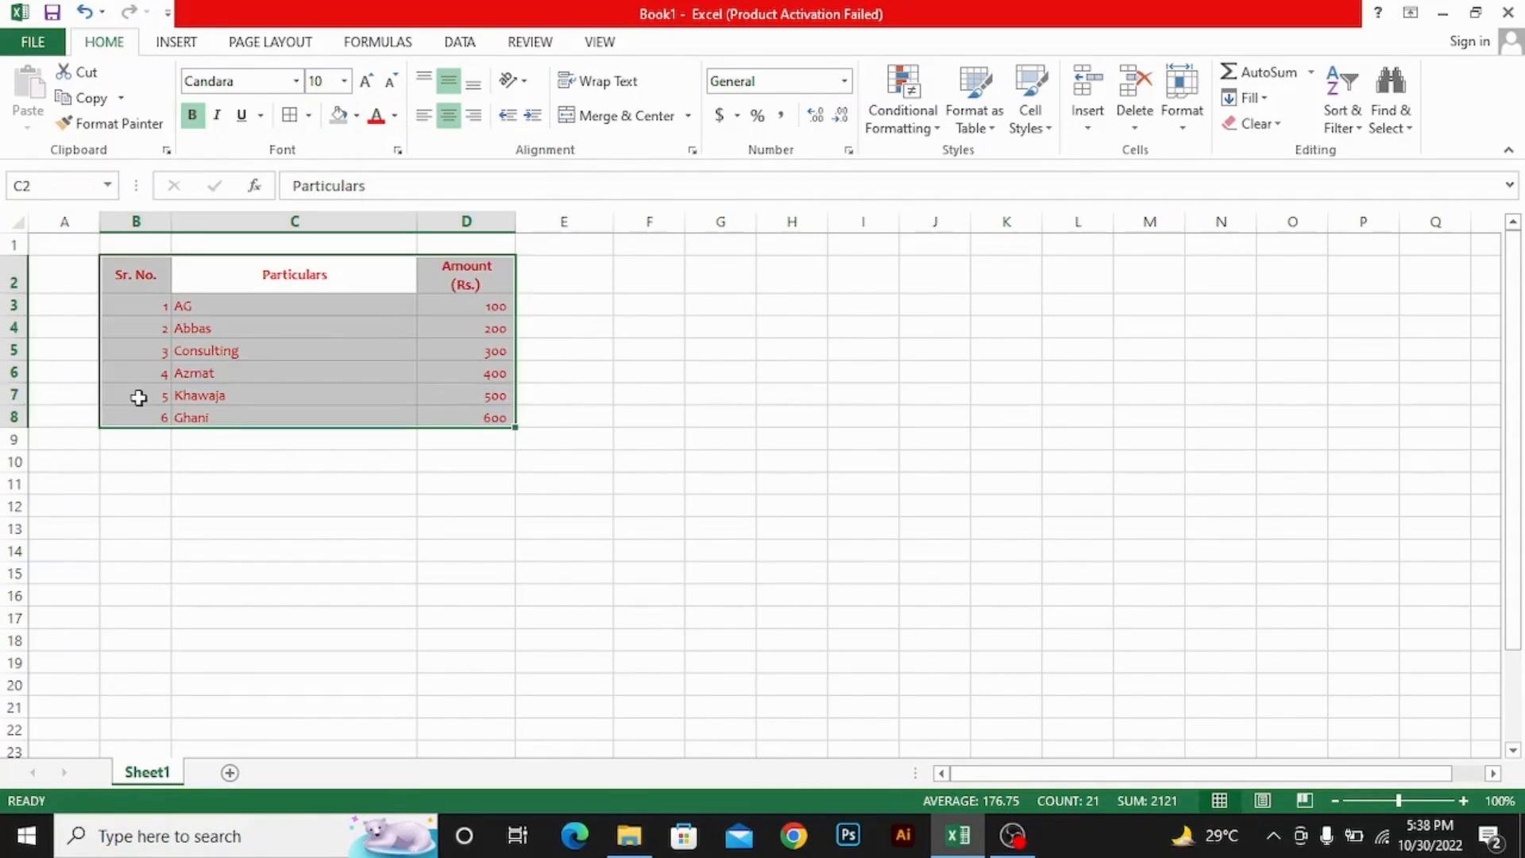
pyautogui.hotkey('ctrl', 'z')
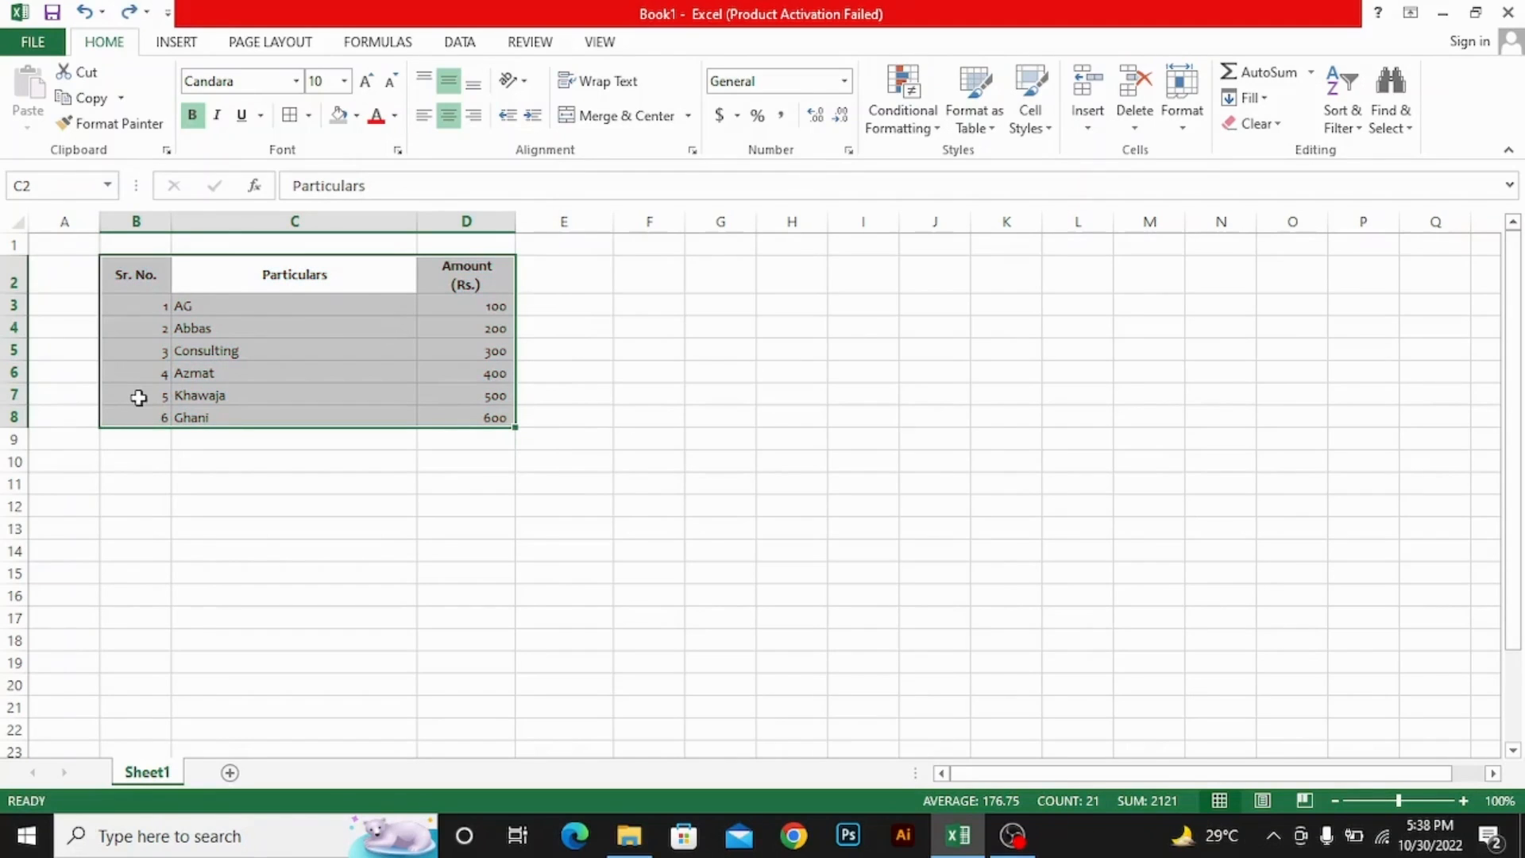
# Align the whole table B2:D8 vertically to the top, the middle and the bottom, and horizontally to the left
pyautogui.click(471, 329)
pyautogui.click(146, 277)
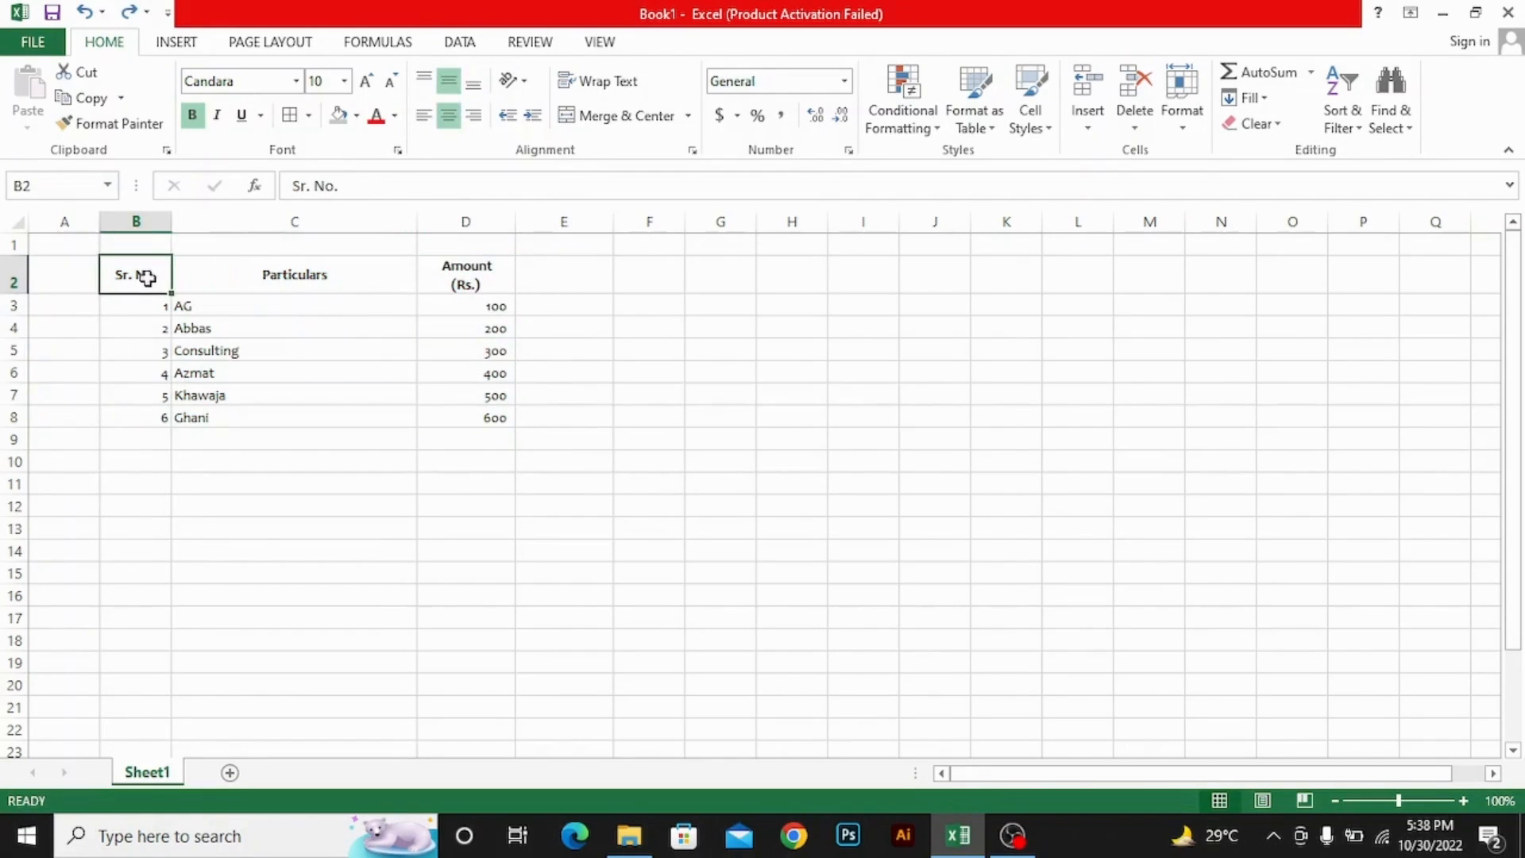
pyautogui.hotkey('shift', 'Right')
pyautogui.hotkey('shift', 'Right')
pyautogui.hotkey('shift', 'Right')
pyautogui.hotkey('shift', 'Left')
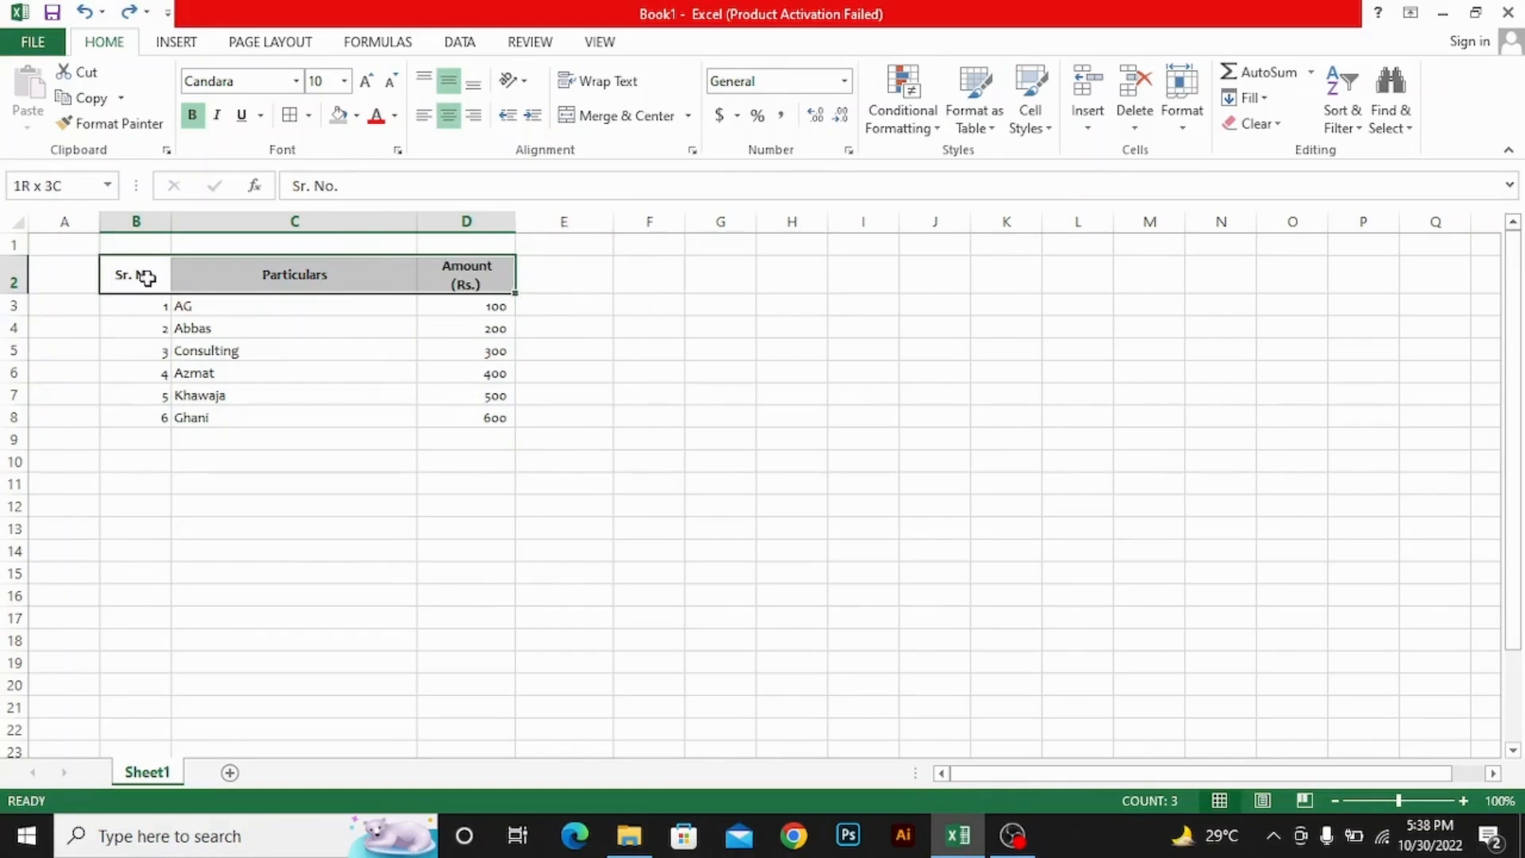
pyautogui.hotkey('ctrl', 'shift', 'Down')
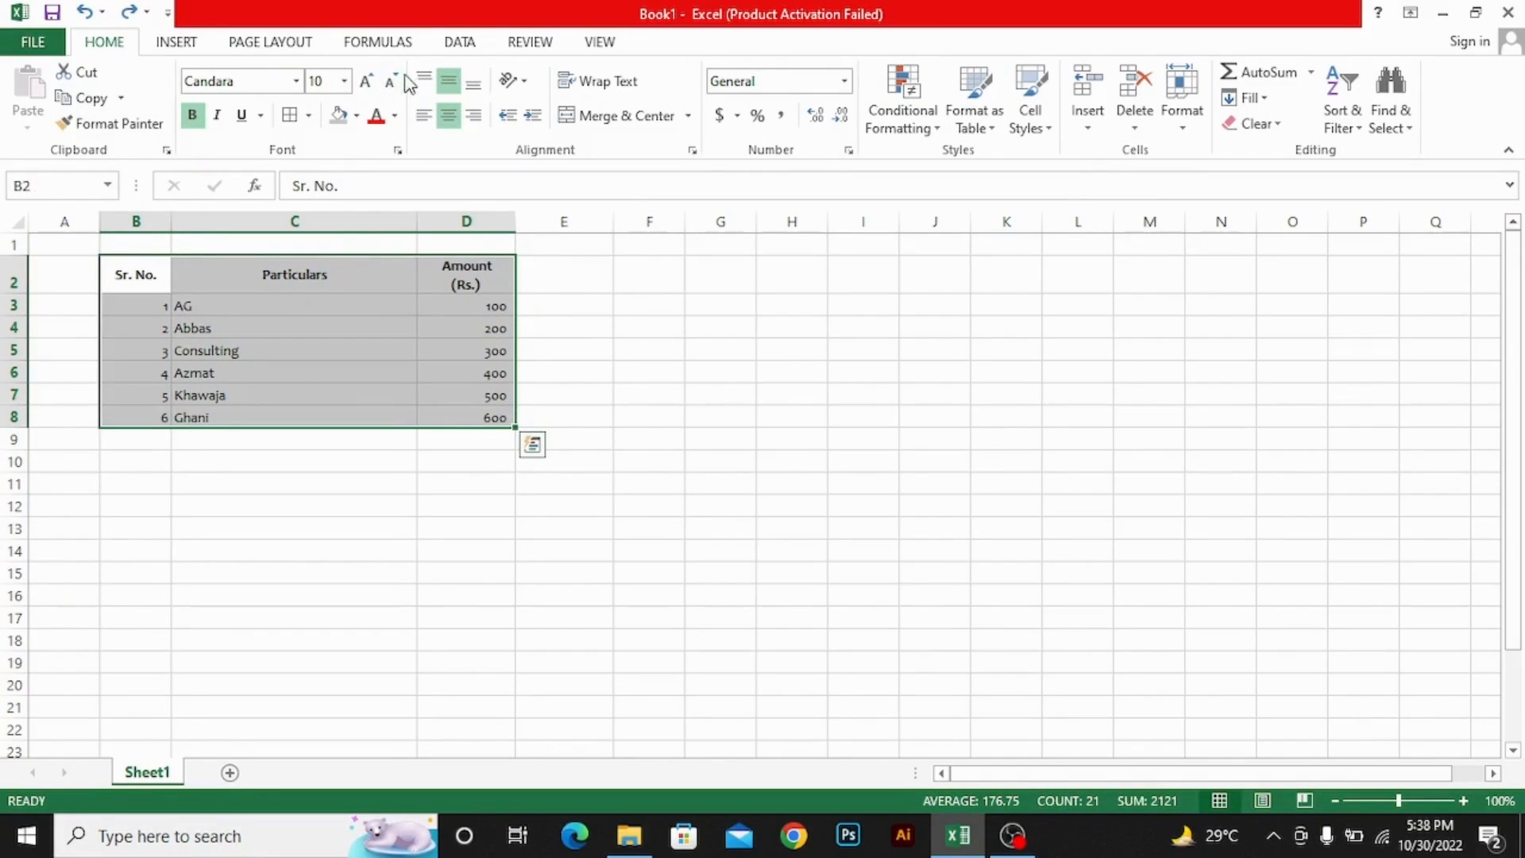
pyautogui.click(423, 82)
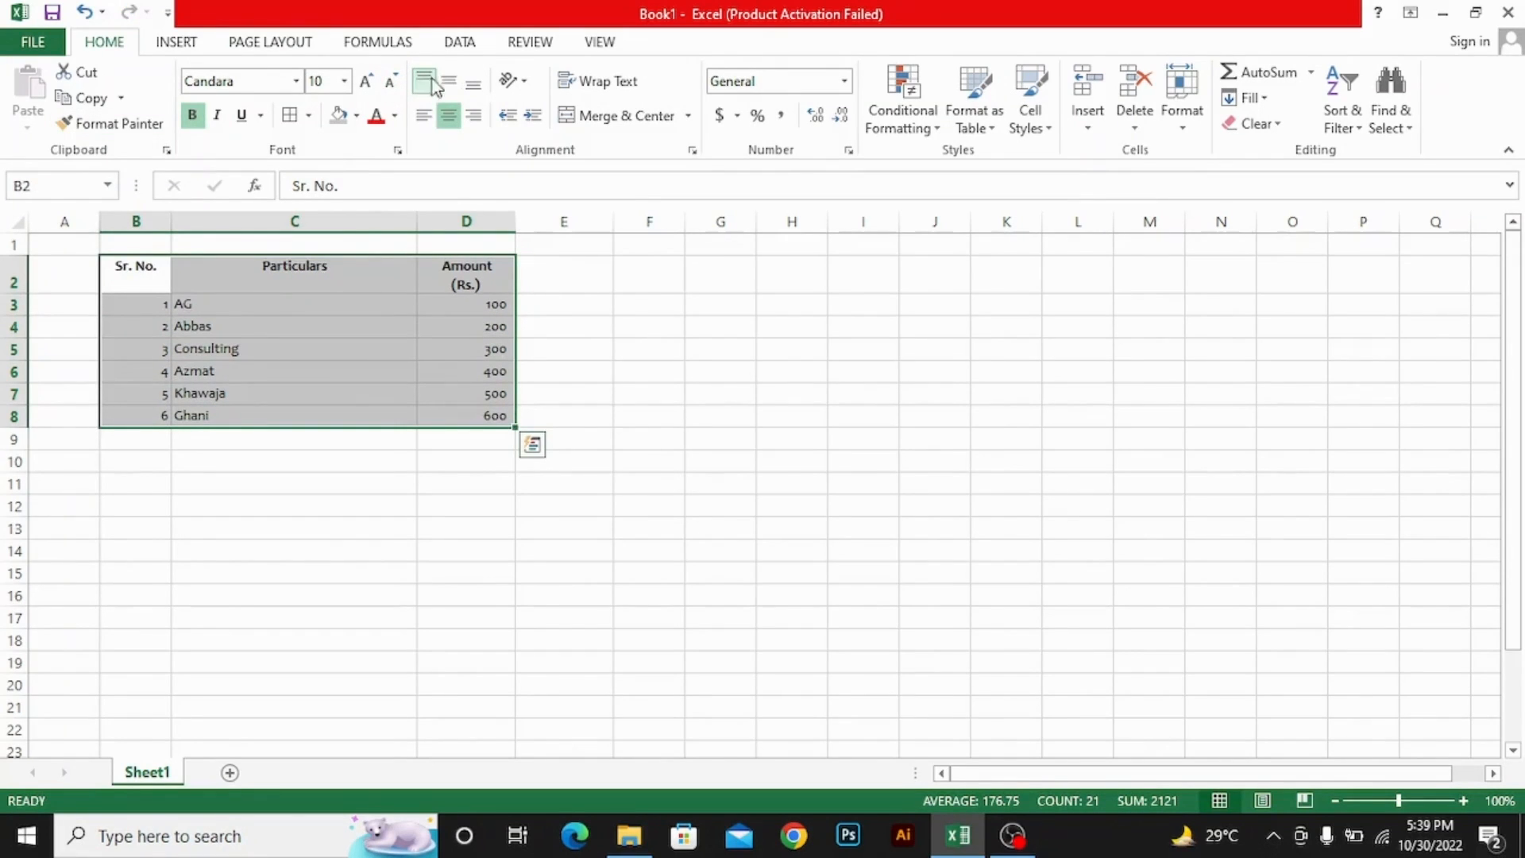
pyautogui.click(448, 80)
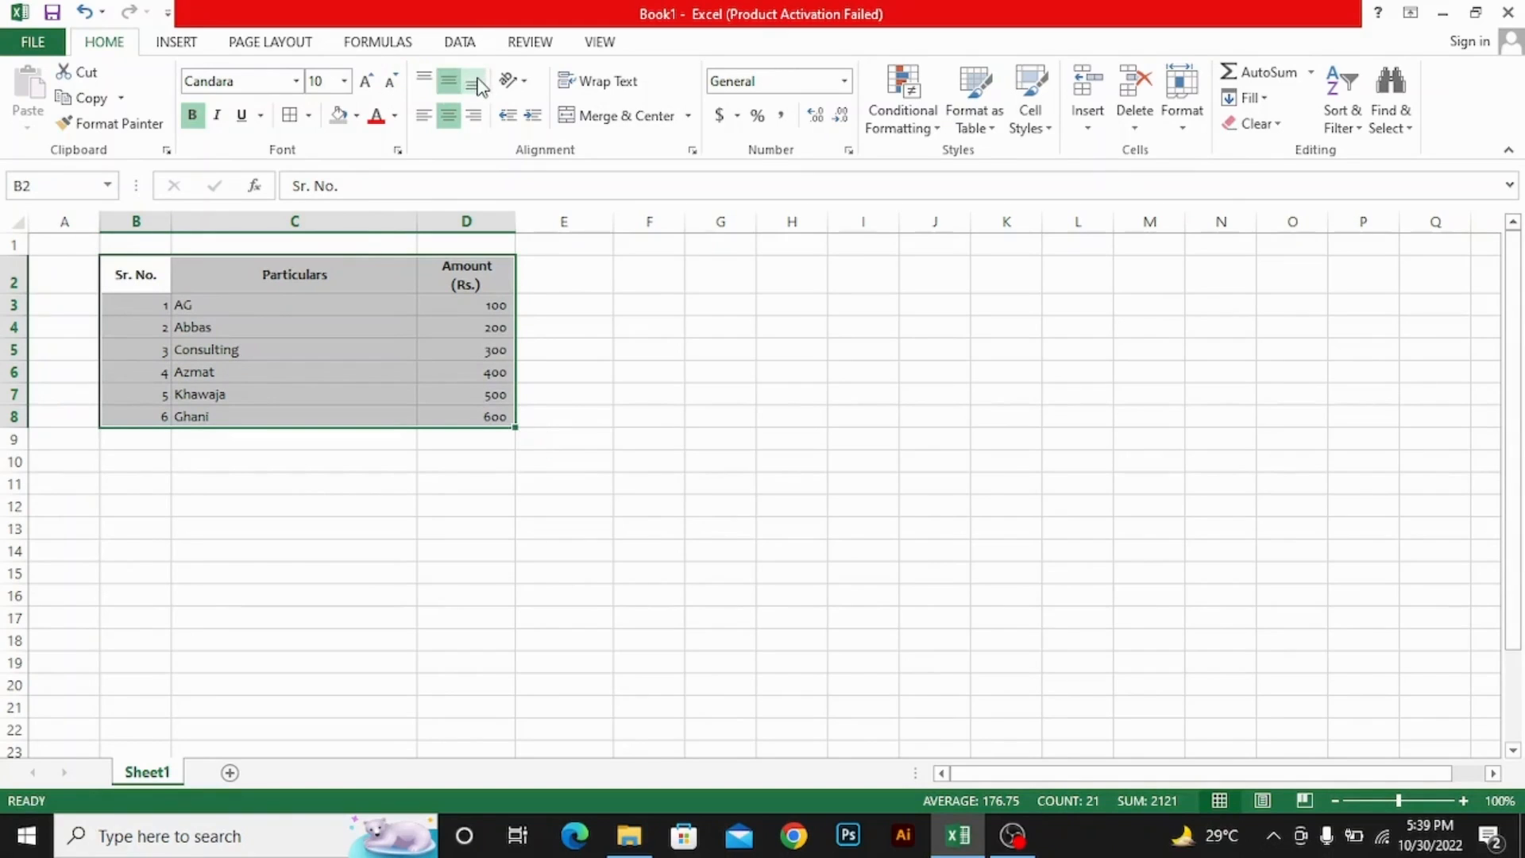
pyautogui.click(476, 85)
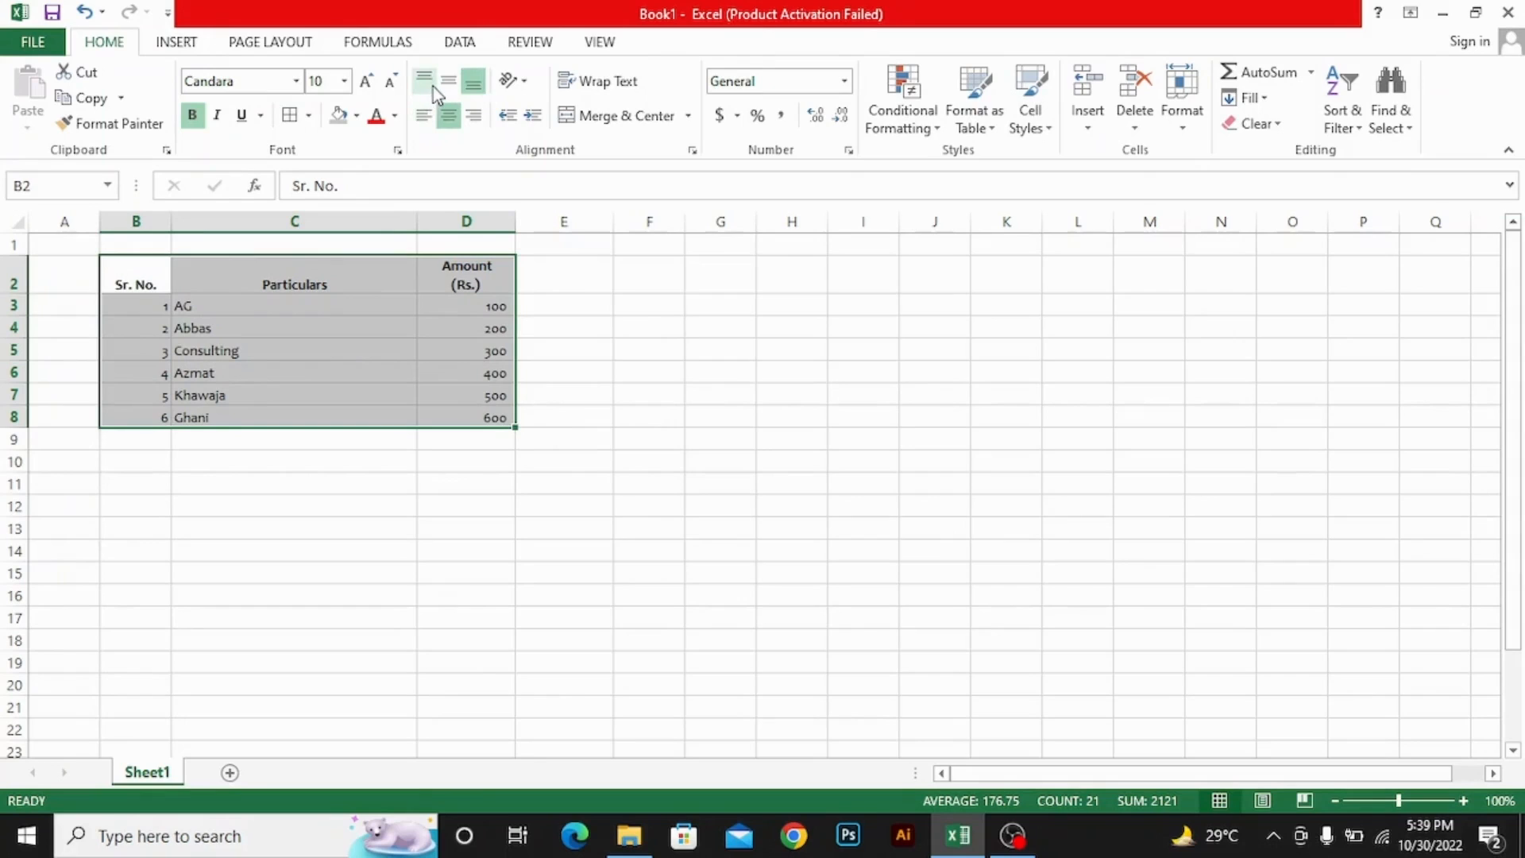
pyautogui.click(423, 118)
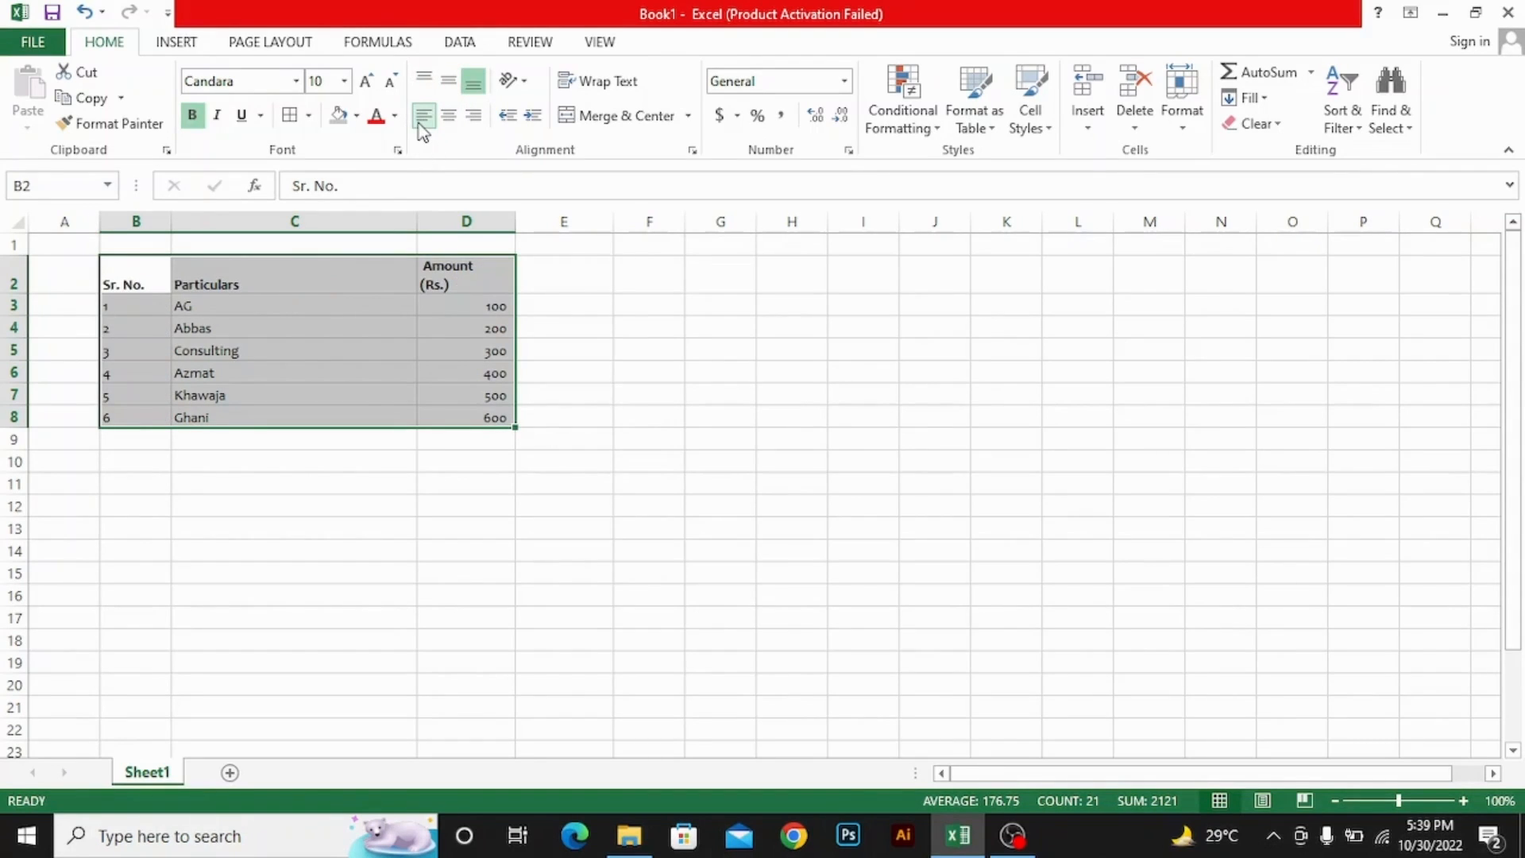
# Align the whole table B2:D8 horizontally to the center, the right, the center again and back to the left
pyautogui.click(449, 117)
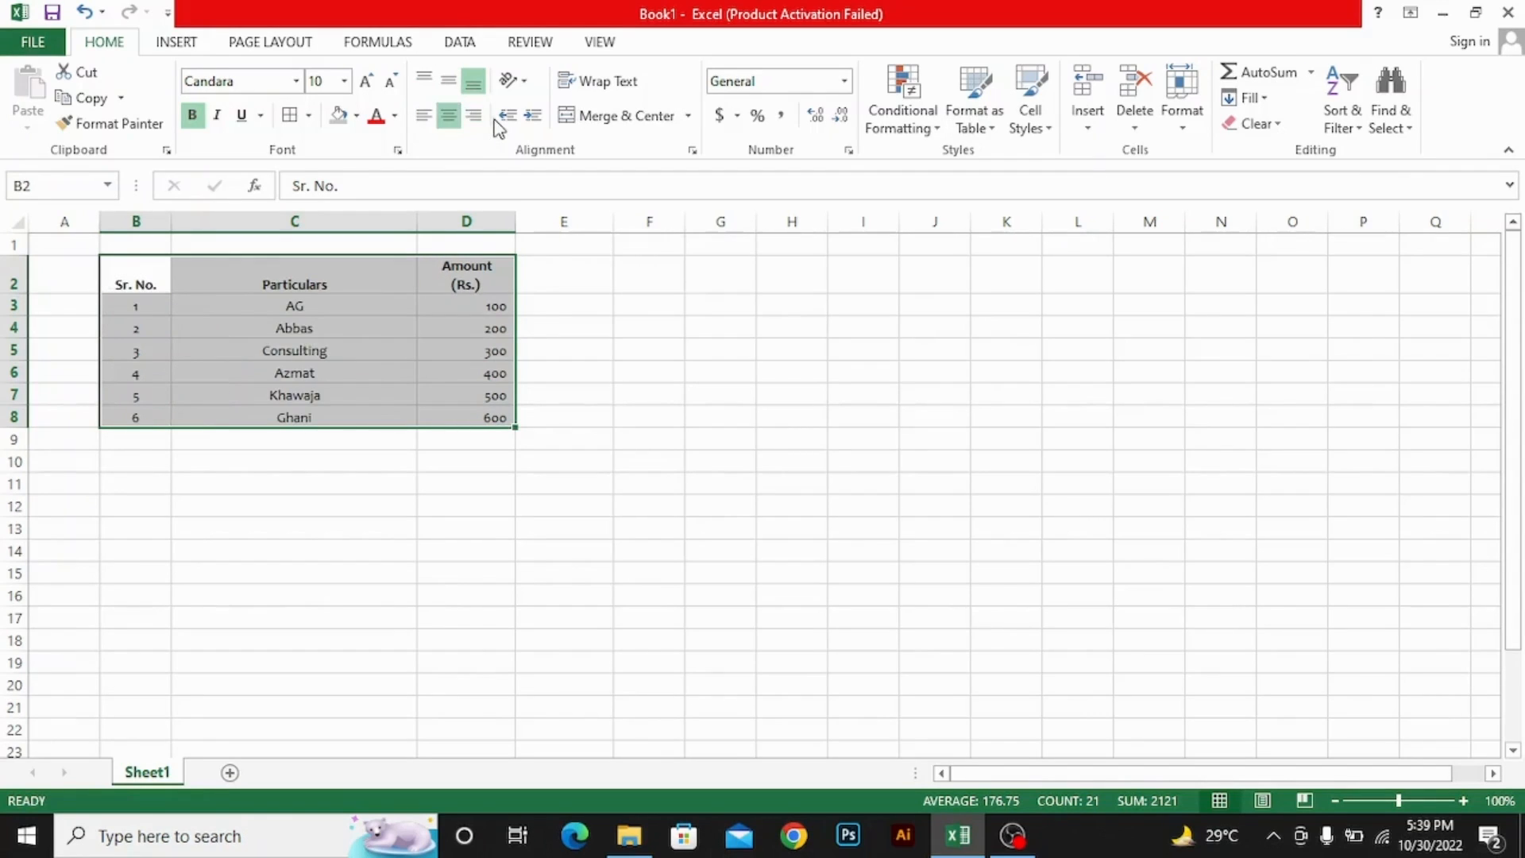
pyautogui.click(473, 119)
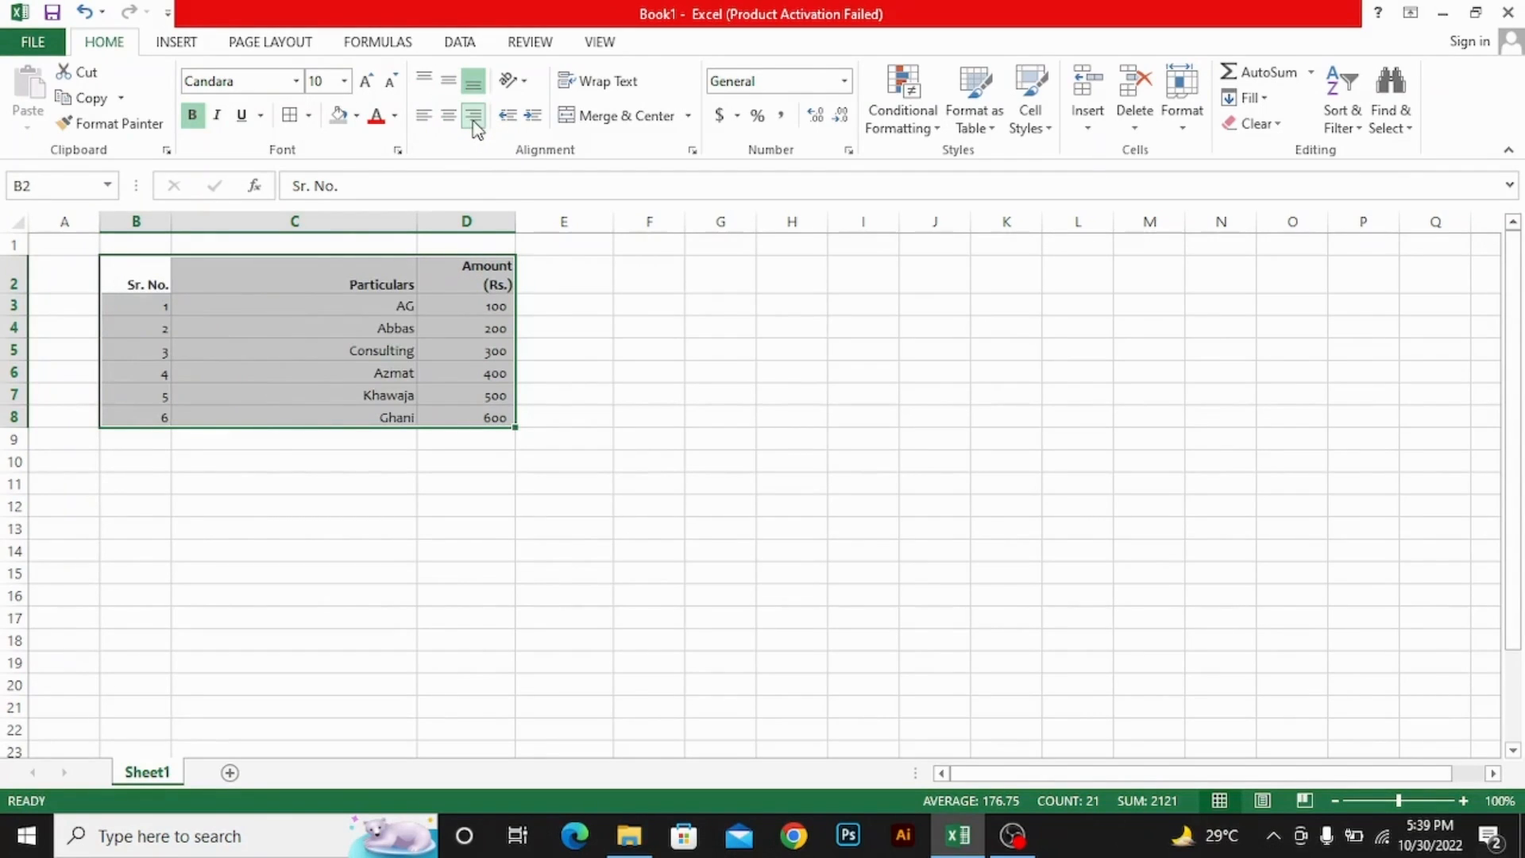
pyautogui.click(449, 117)
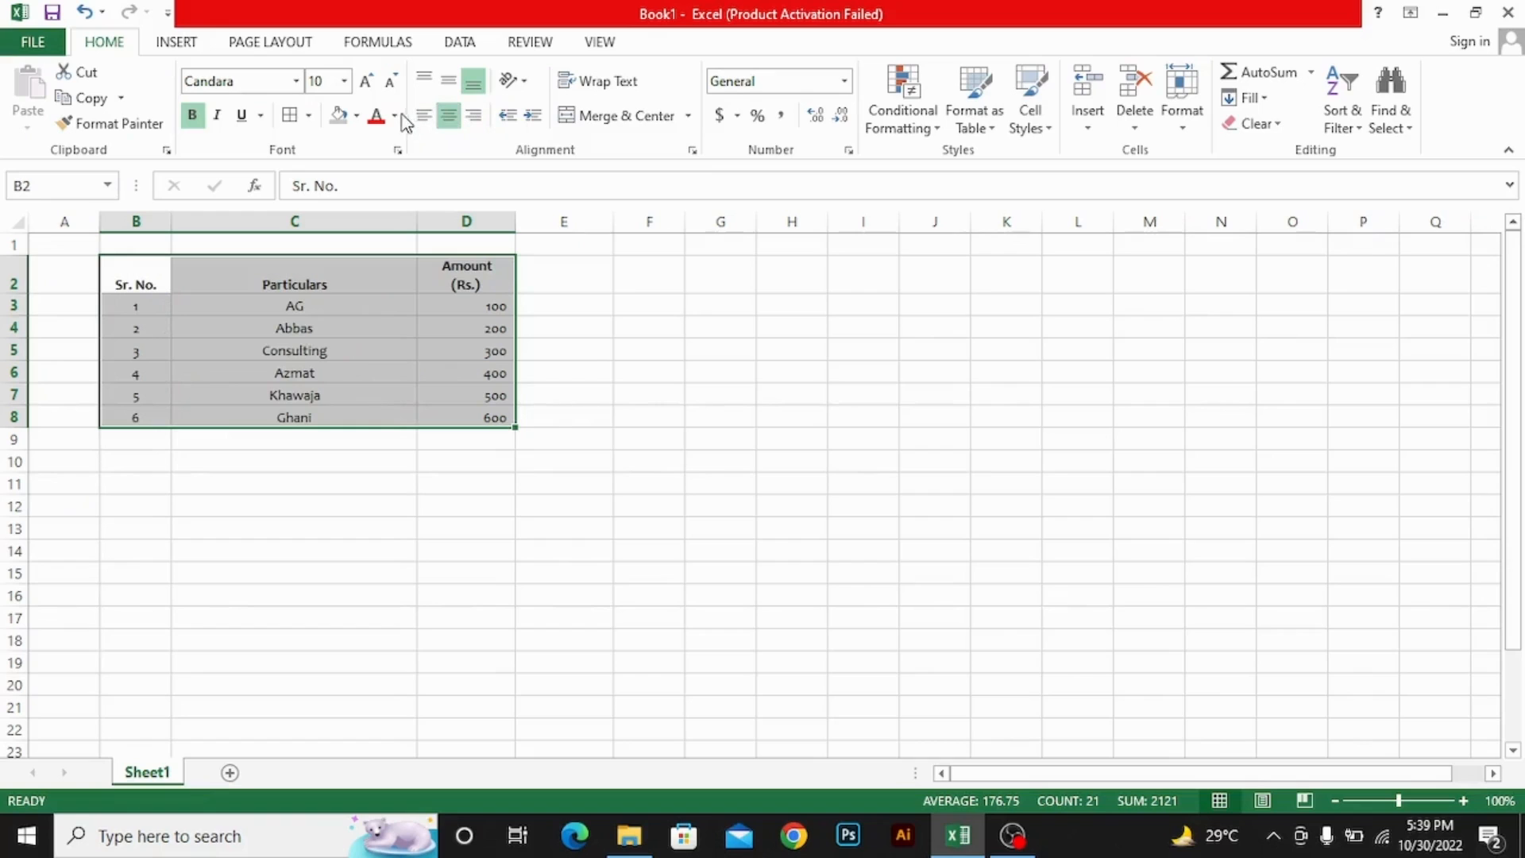
pyautogui.click(418, 120)
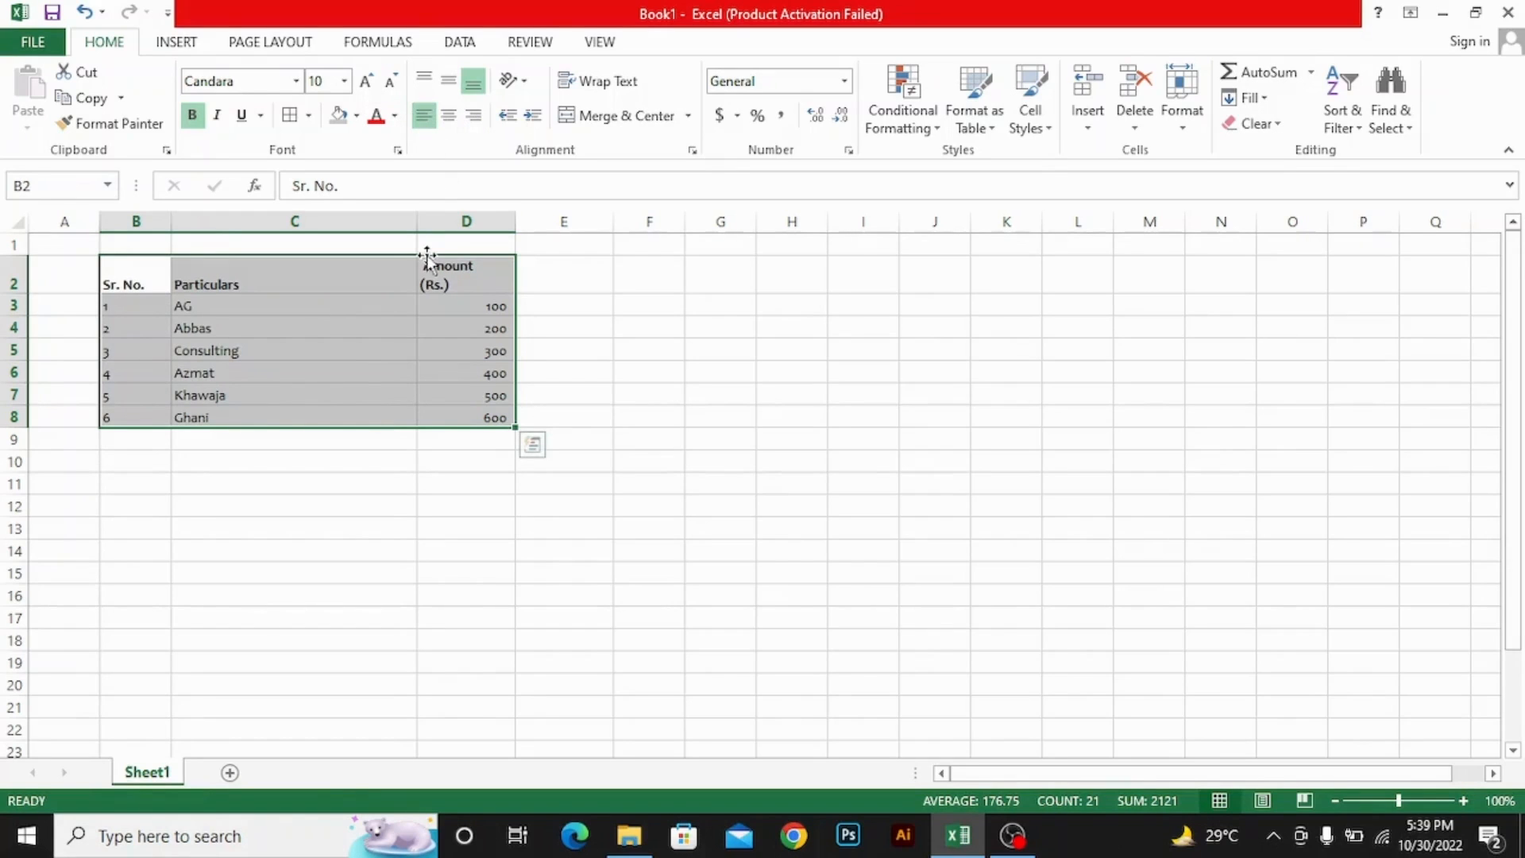
# Center the headings in row 2 horizontally
pyautogui.click(387, 265)
pyautogui.hotkey('shift', 'space')
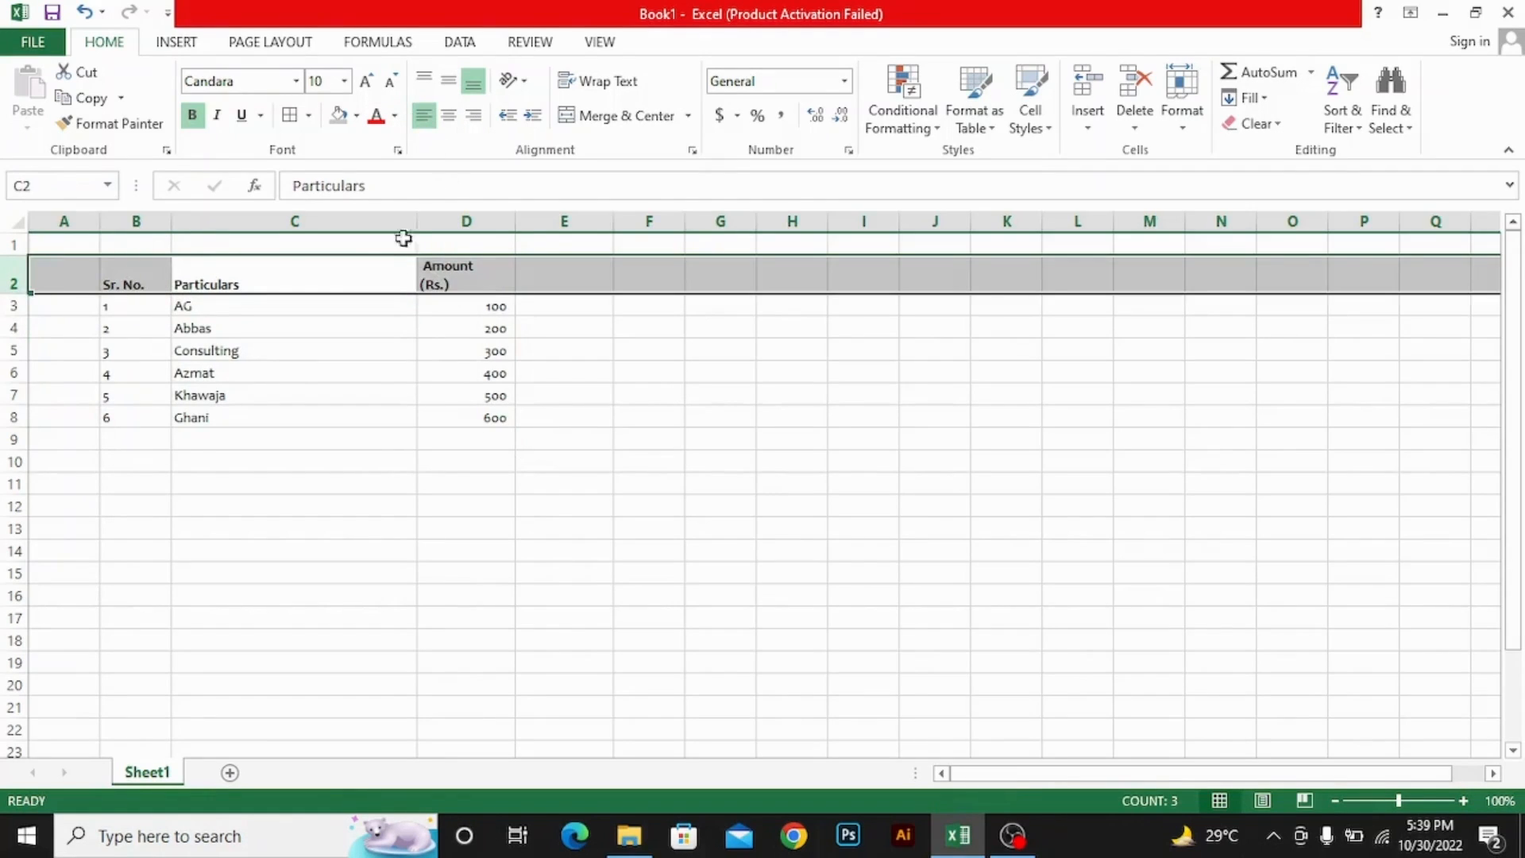
pyautogui.click(455, 118)
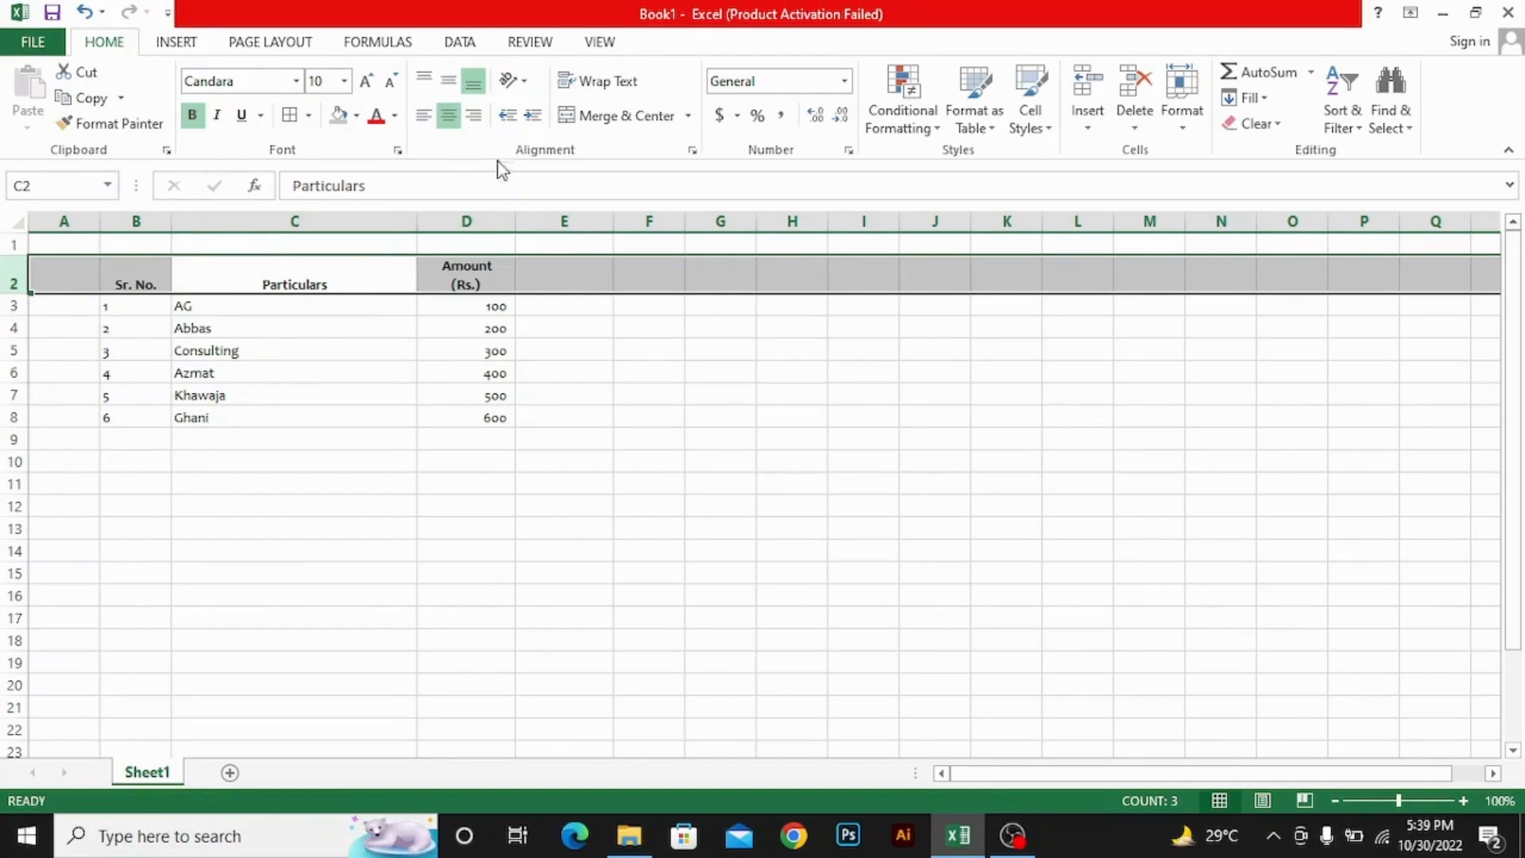
# Try the Angle Counterclockwise, Vertical Text and Rotate Text Down orientations on the row 2 headings
pyautogui.click(528, 81)
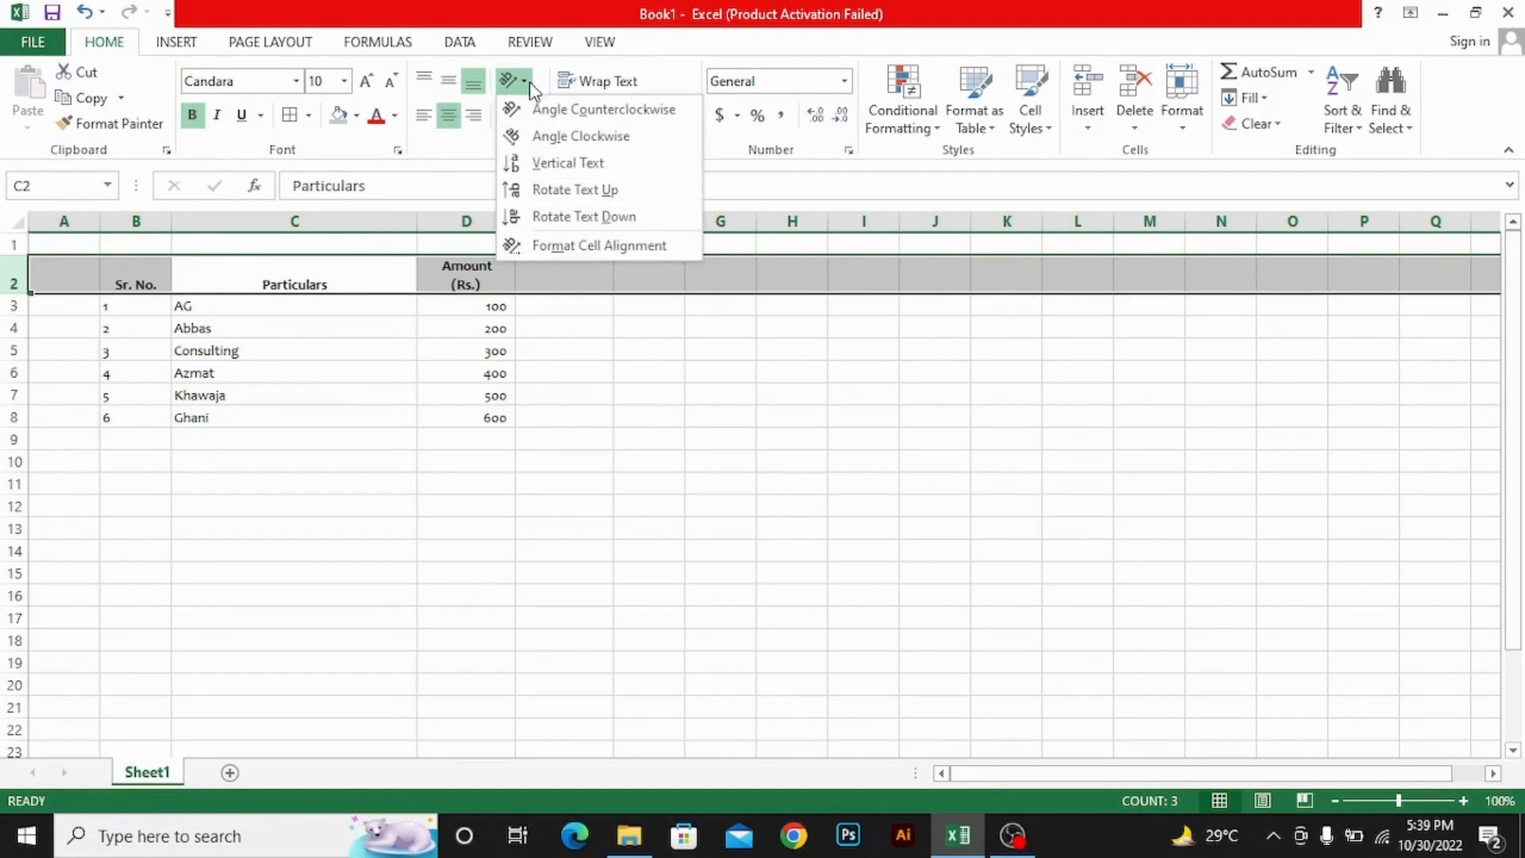
pyautogui.click(548, 110)
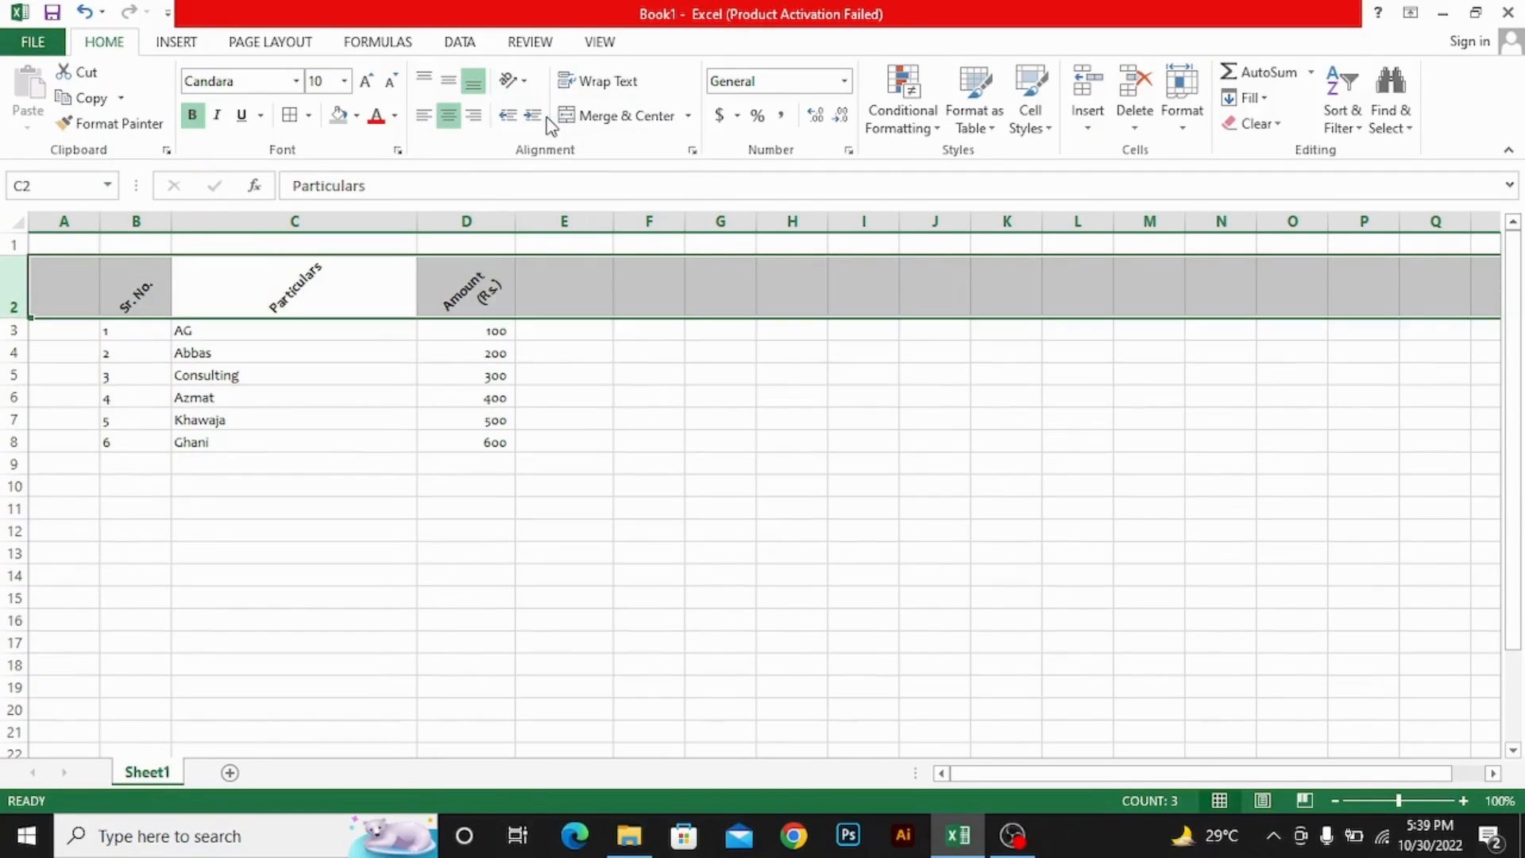
pyautogui.click(512, 80)
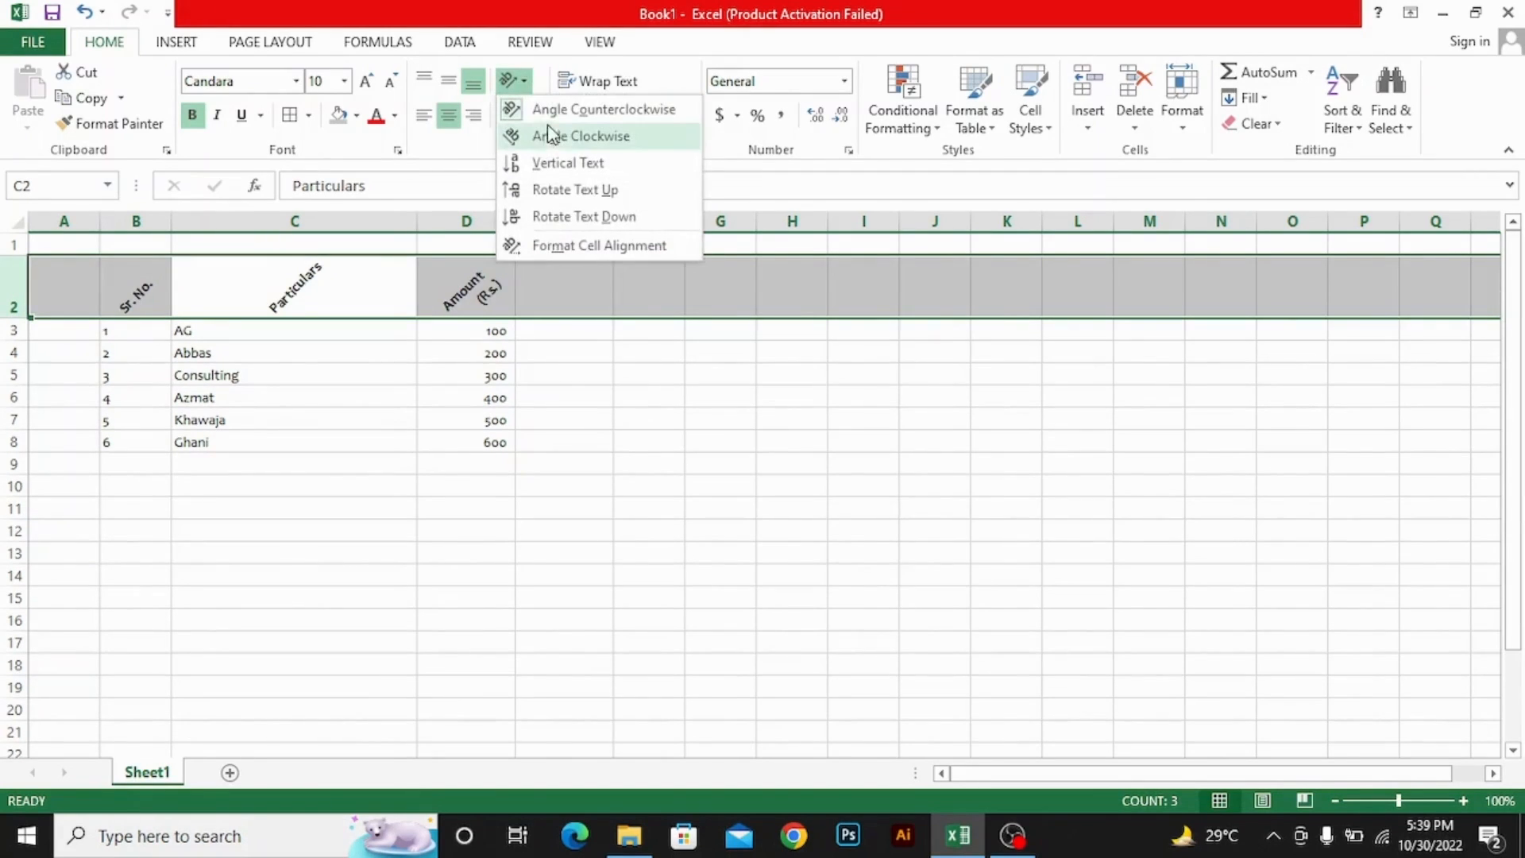
pyautogui.click(554, 162)
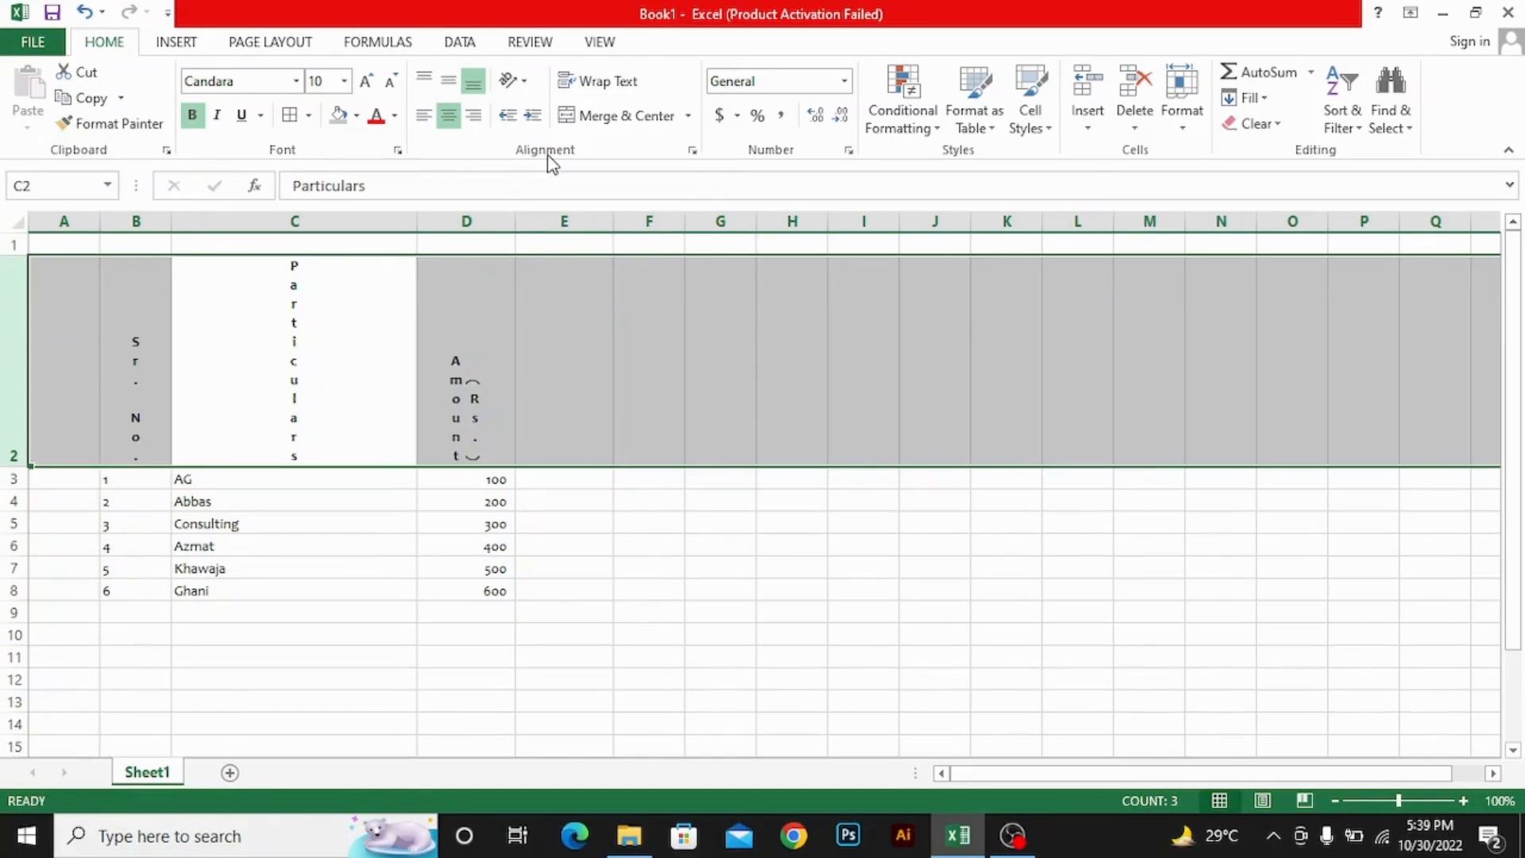
pyautogui.click(518, 81)
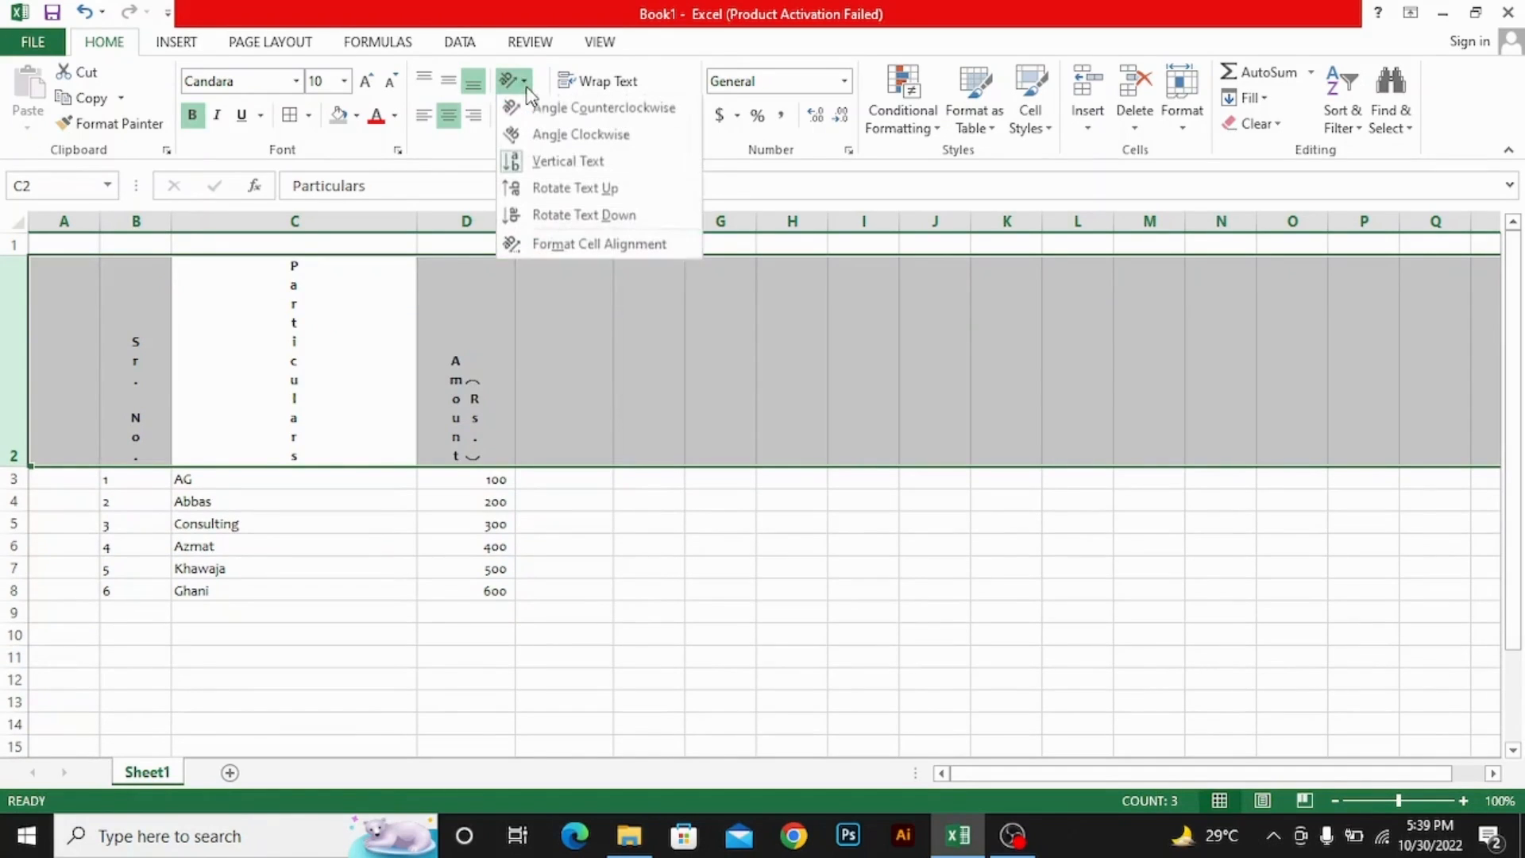
pyautogui.click(553, 217)
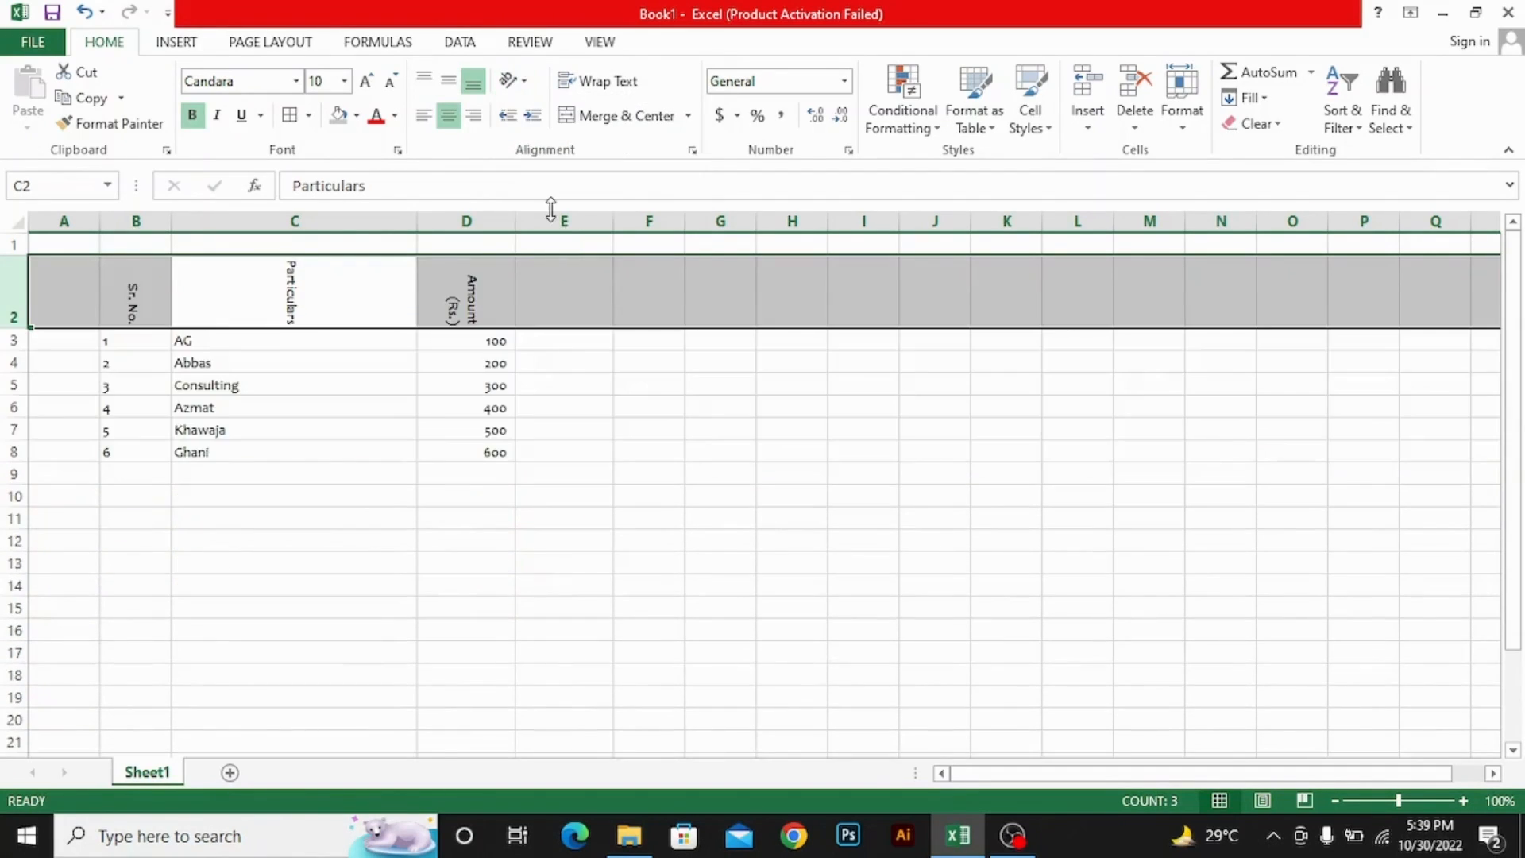
# Set the text orientation of the row 2 headings to 0 degrees in the cell alignment settings
pyautogui.click(514, 80)
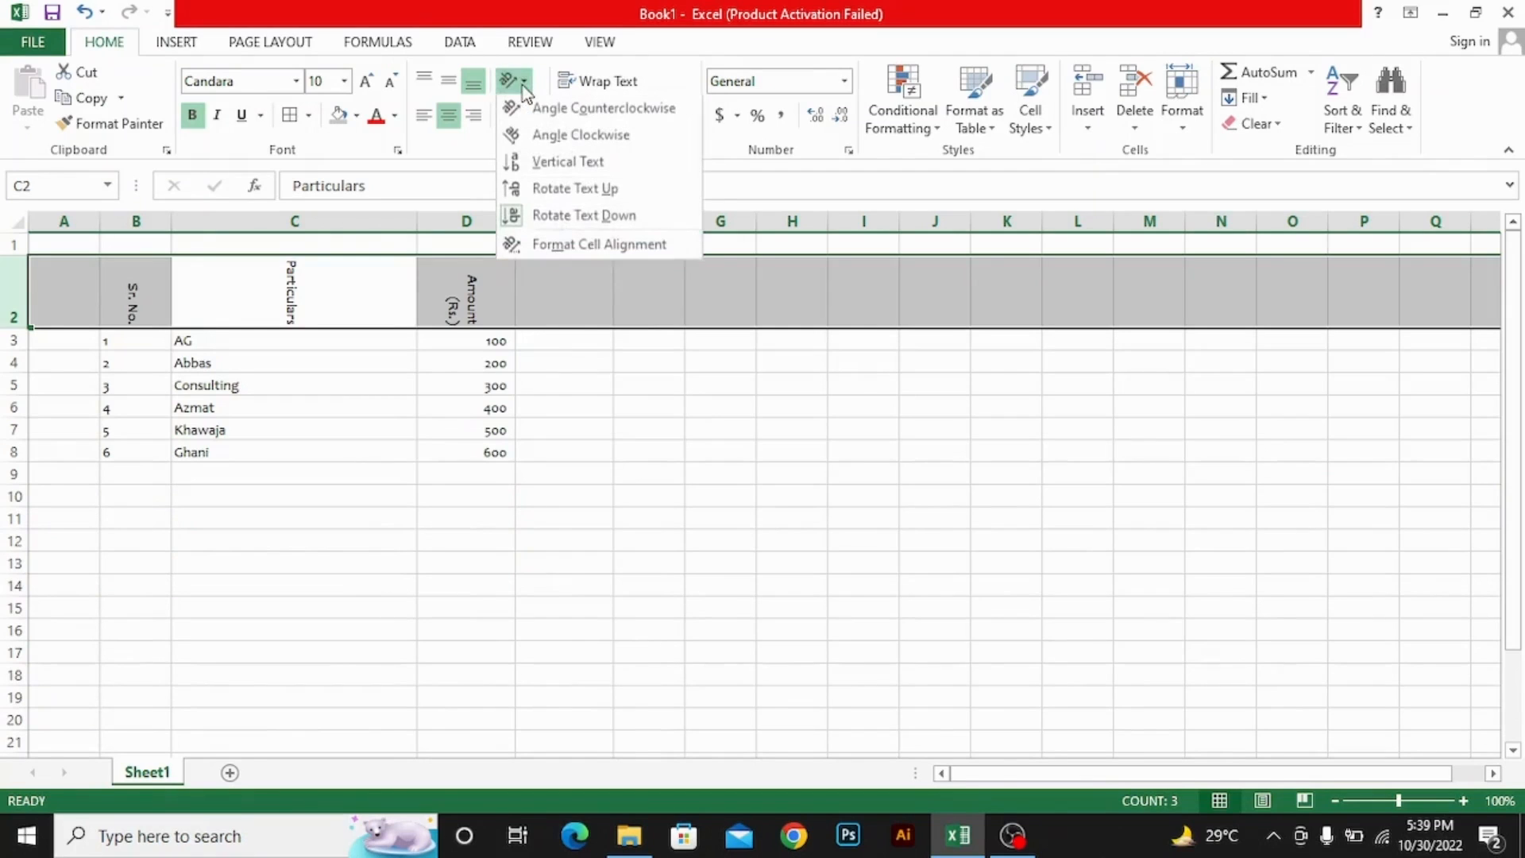
pyautogui.click(553, 245)
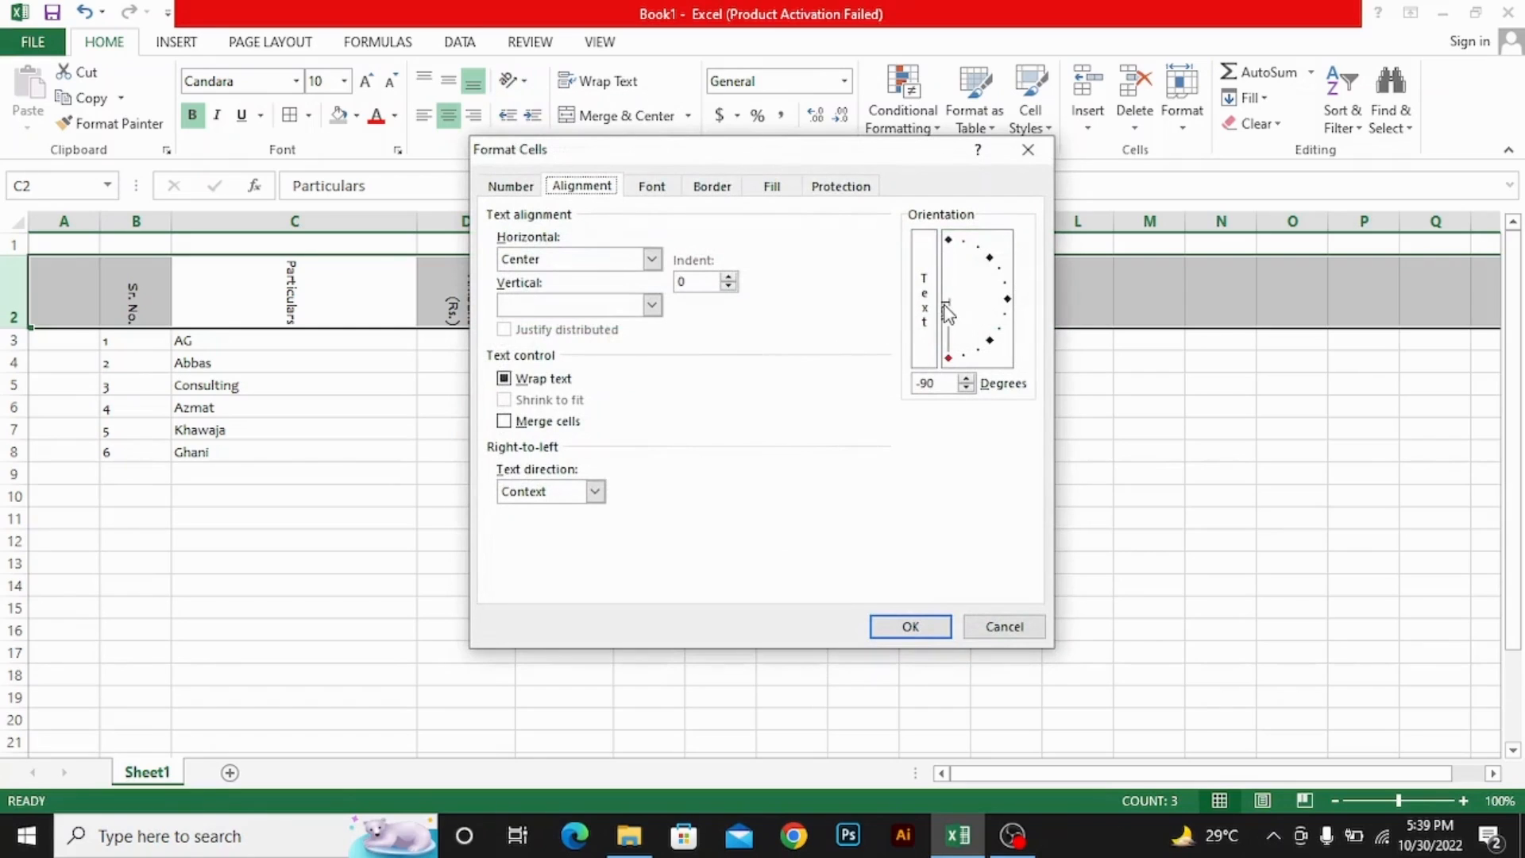
pyautogui.moveTo(948, 357); pyautogui.dragTo(1003, 299)
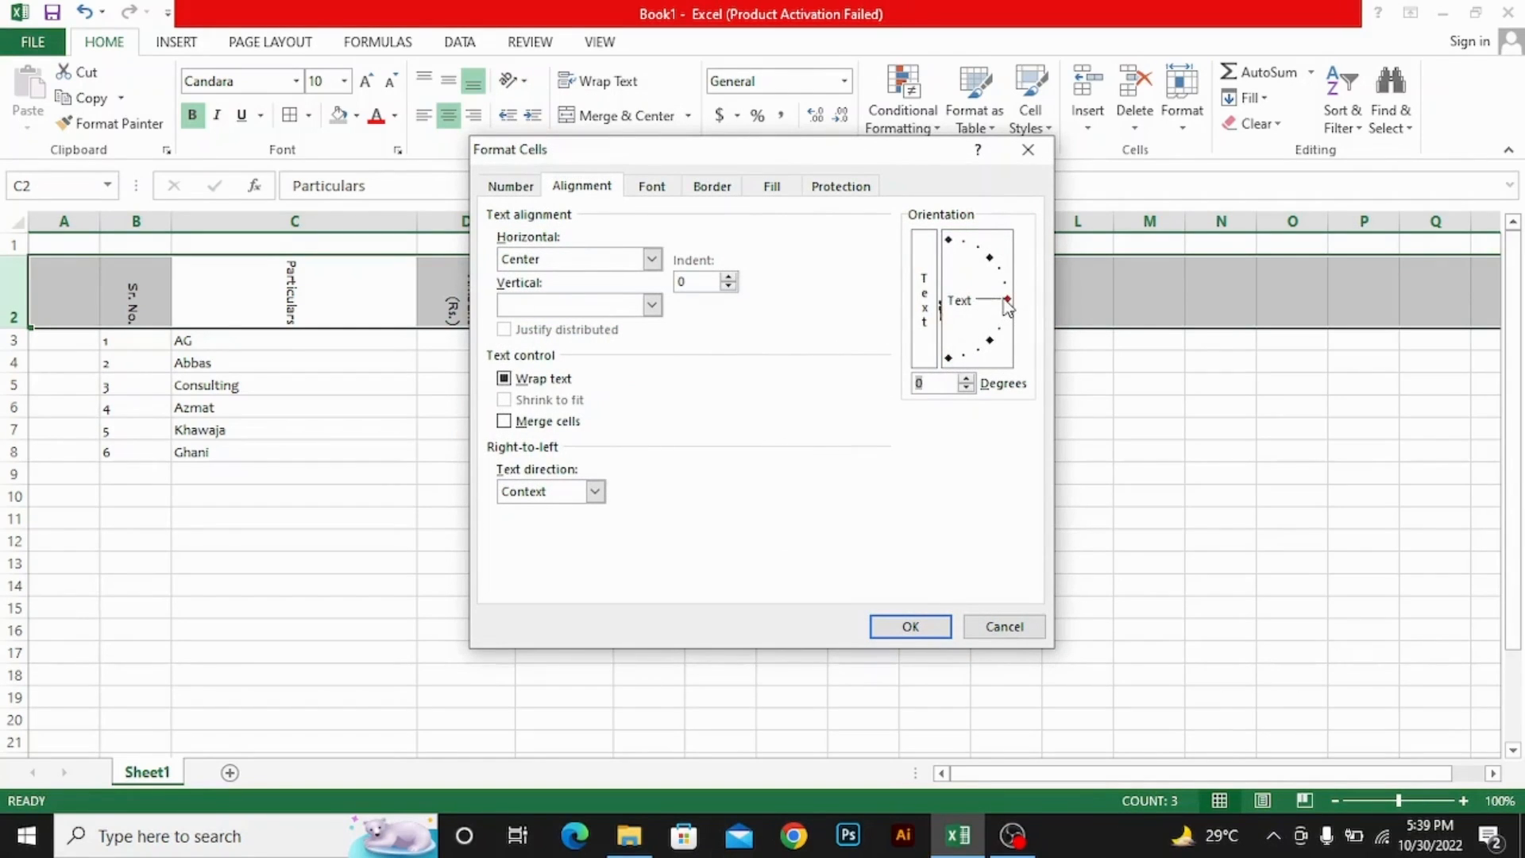
pyautogui.click(907, 625)
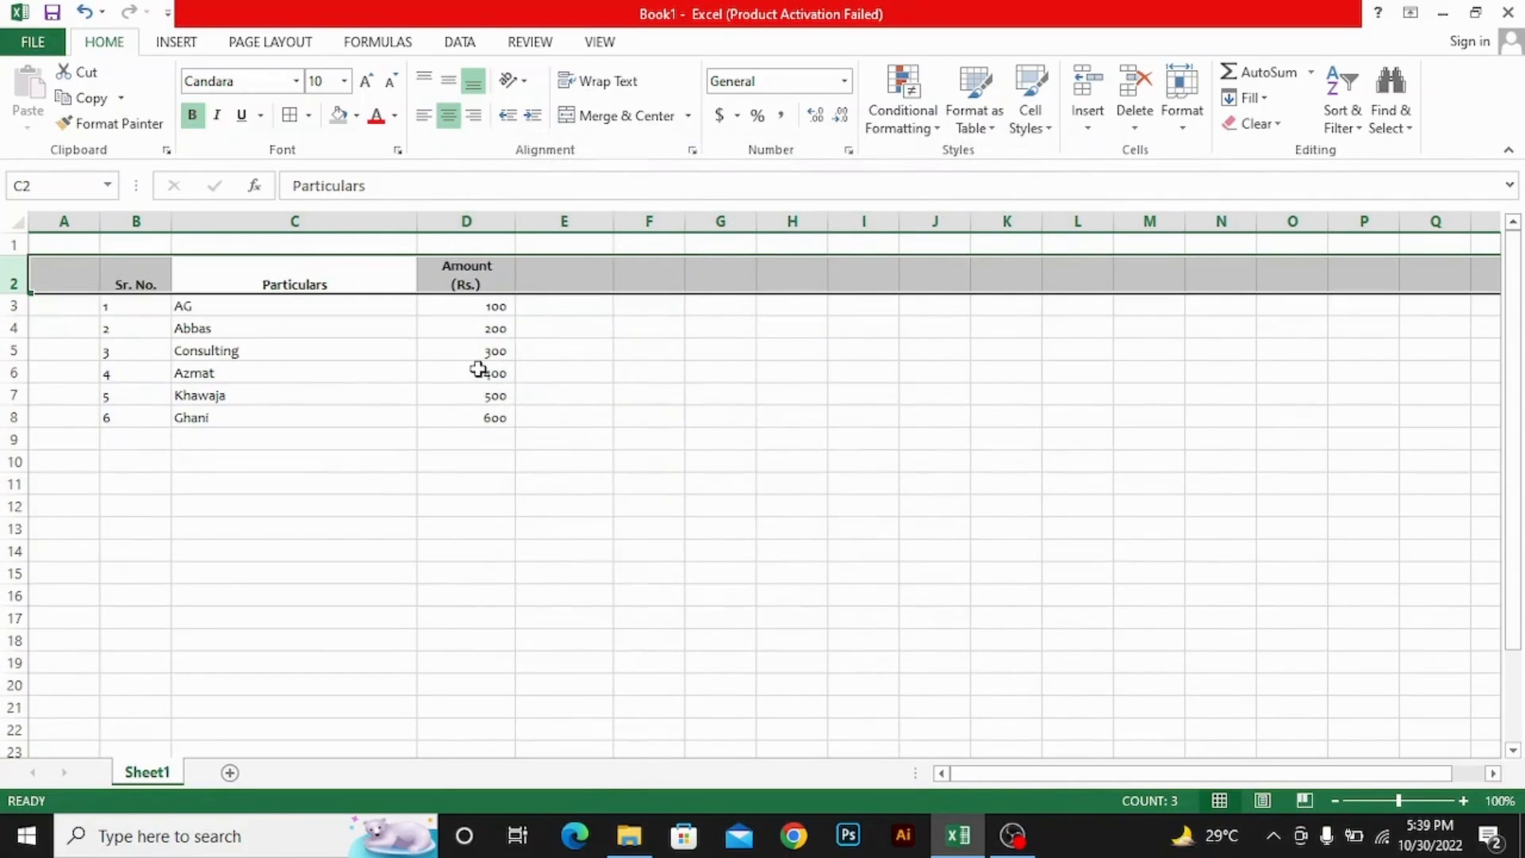
# Increase the indent of the row 2 headings nine times
pyautogui.click(506, 117)
pyautogui.click(535, 118)
pyautogui.click(535, 117)
pyautogui.click(536, 117)
pyautogui.click(536, 118)
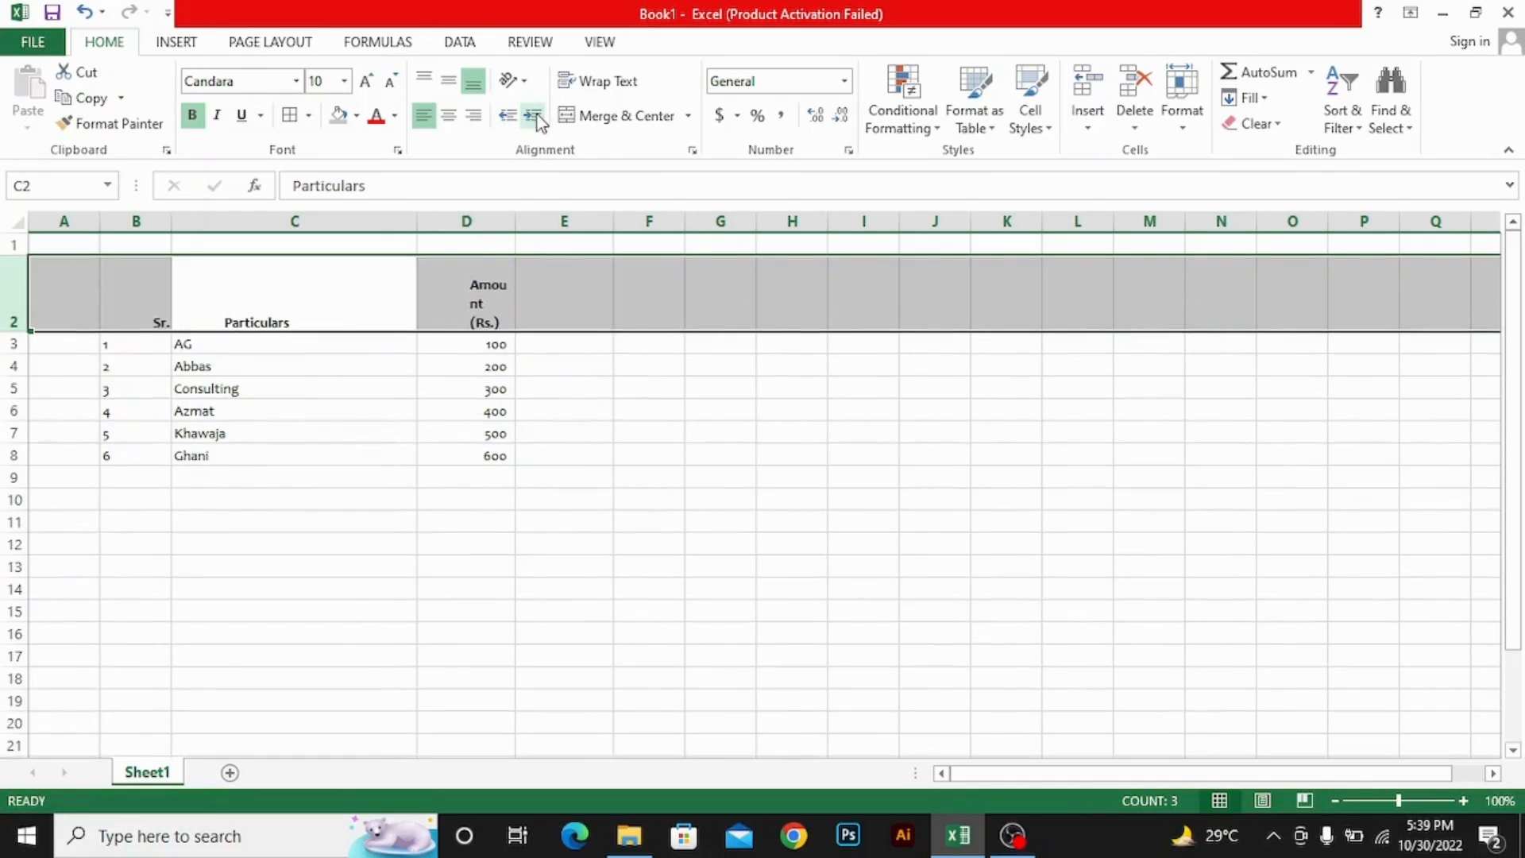
pyautogui.click(535, 117)
pyautogui.click(535, 118)
pyautogui.click(535, 117)
pyautogui.click(535, 117)
pyautogui.click(535, 118)
# Decrease the indent of the row 2 headings until they sit at the left cell edge again
pyautogui.click(509, 117)
pyautogui.click(508, 118)
pyautogui.click(508, 118)
pyautogui.click(508, 117)
pyautogui.click(508, 117)
pyautogui.click(508, 118)
pyautogui.click(508, 118)
pyautogui.click(508, 118)
pyautogui.click(508, 117)
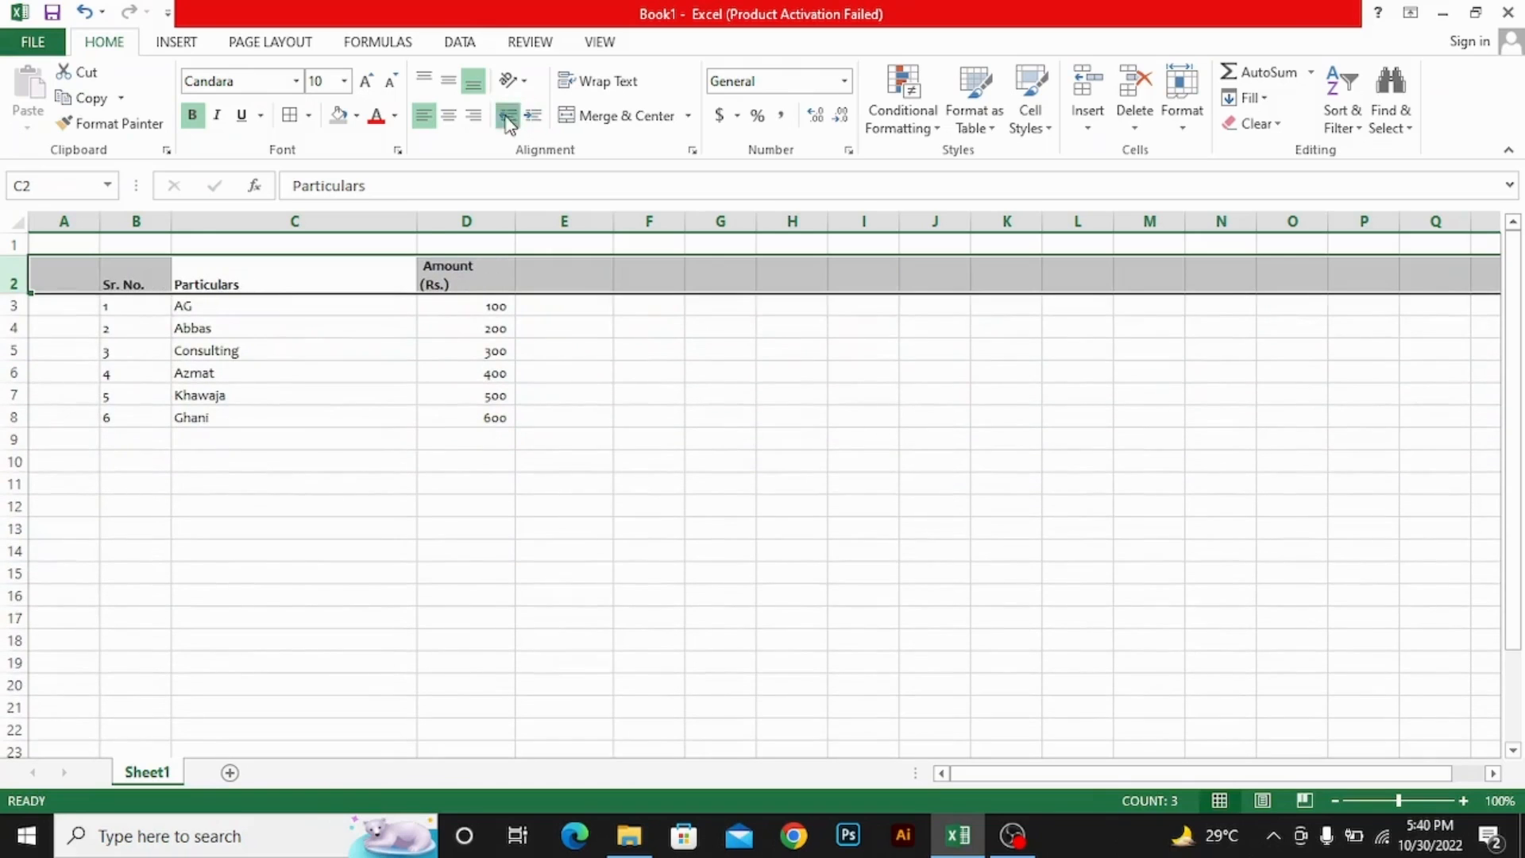
# Select the entire heading row 2 from the Particulars cell and turn on Wrap Text
pyautogui.click(336, 315)
pyautogui.press('Left')
pyautogui.press('Up')
pyautogui.press('Right')
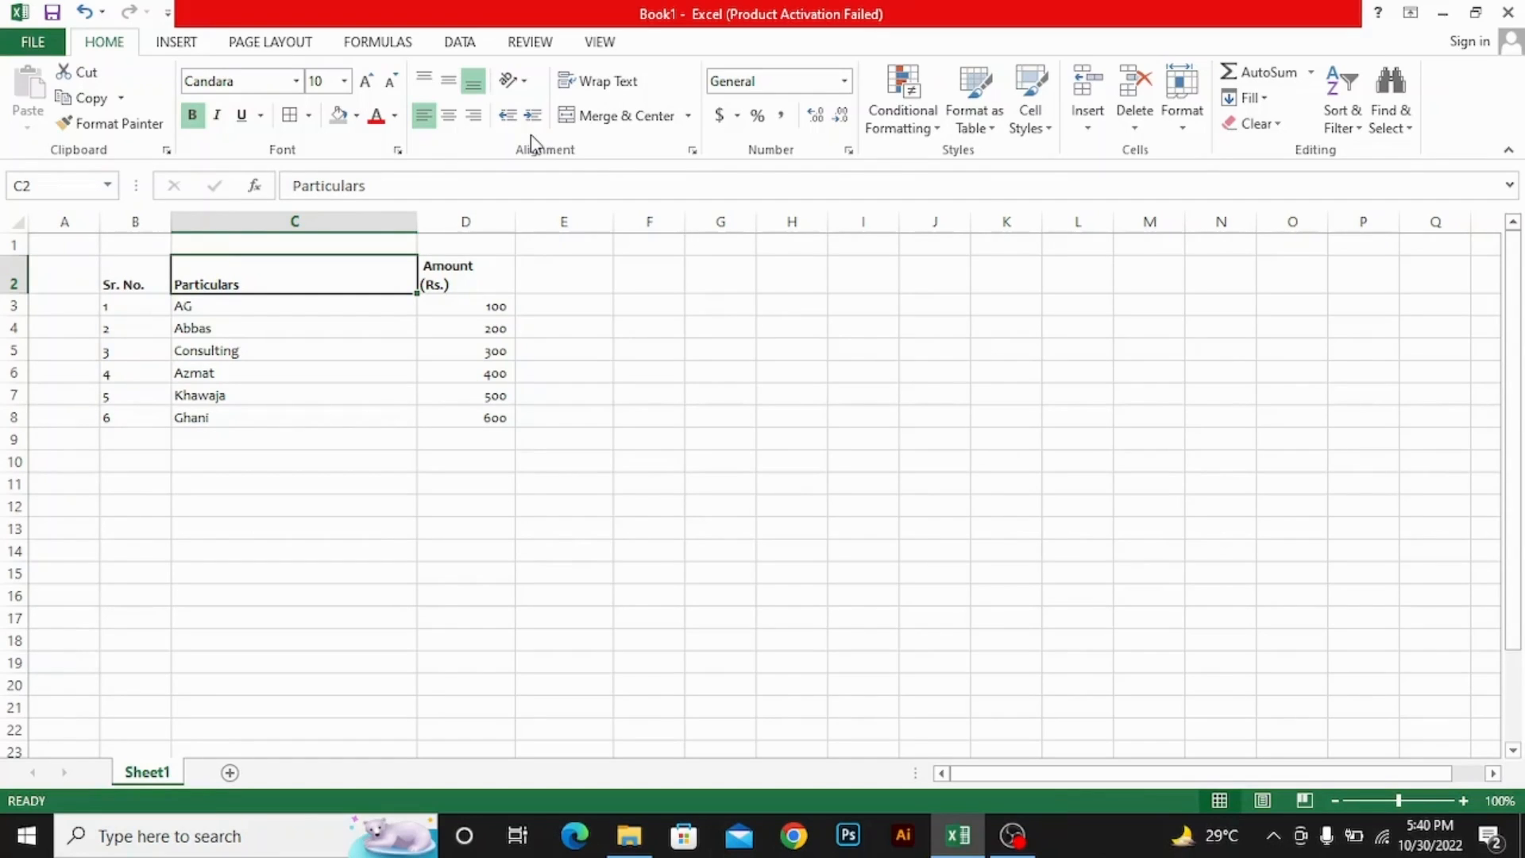
pyautogui.hotkey('shift', 'space')
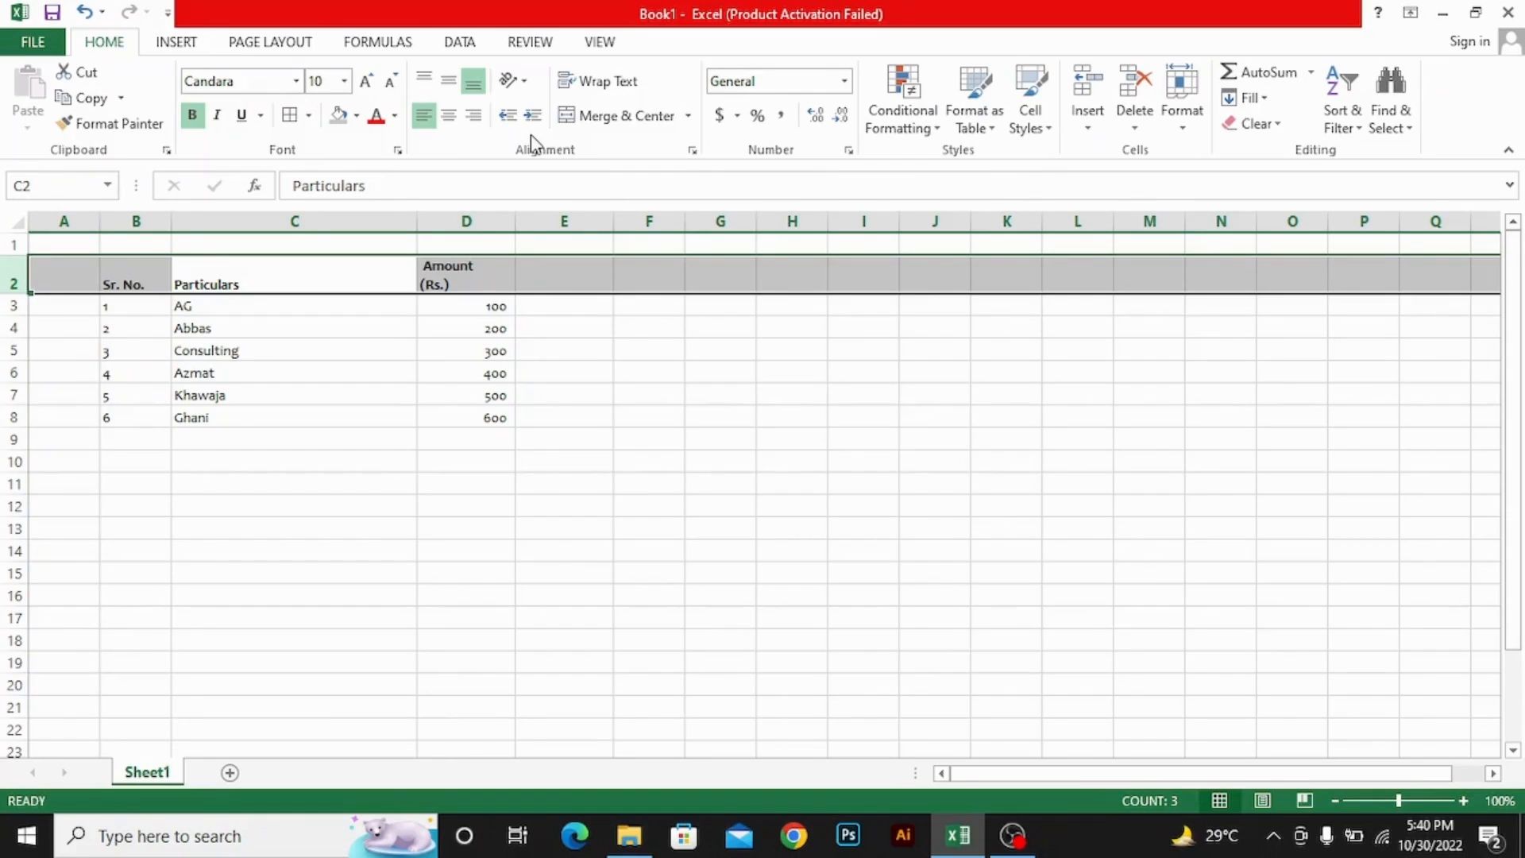
pyautogui.click(608, 82)
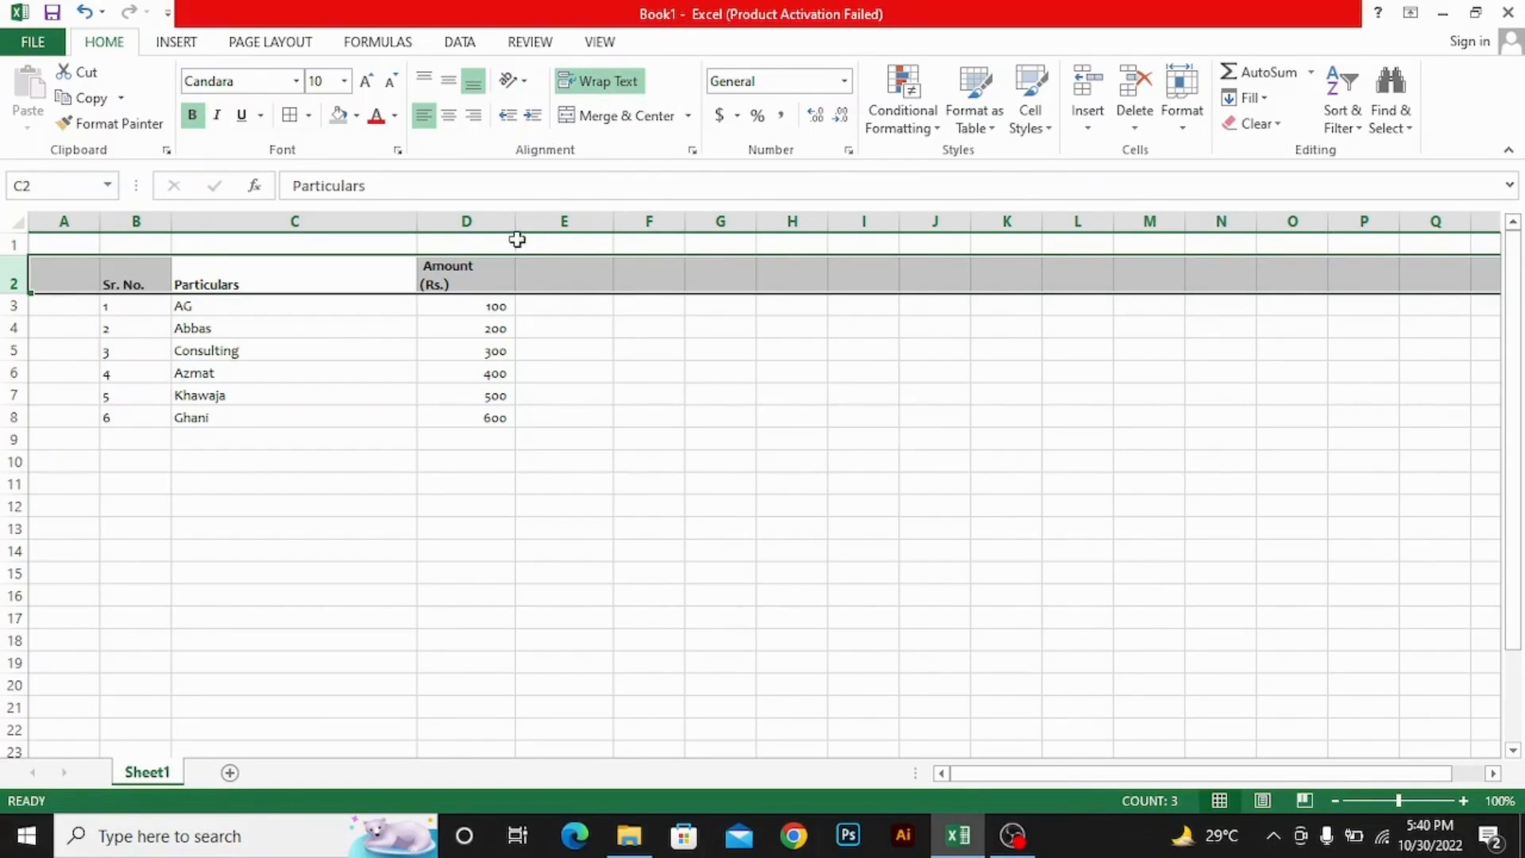
# Widen the Amount column D and undo the width change
pyautogui.moveTo(513, 231); pyautogui.dragTo(630, 241)
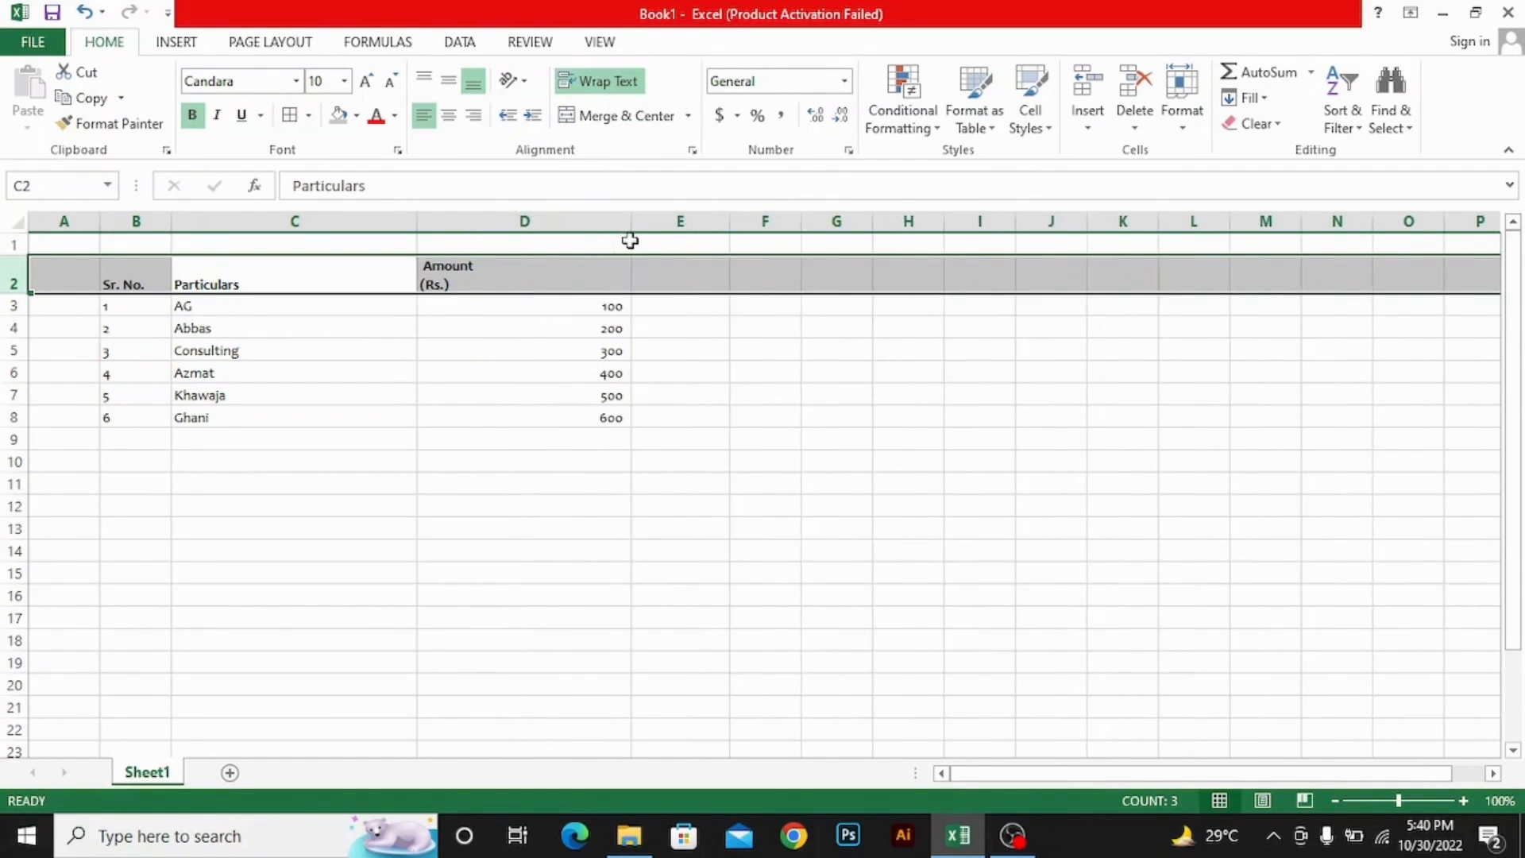
pyautogui.click(508, 281)
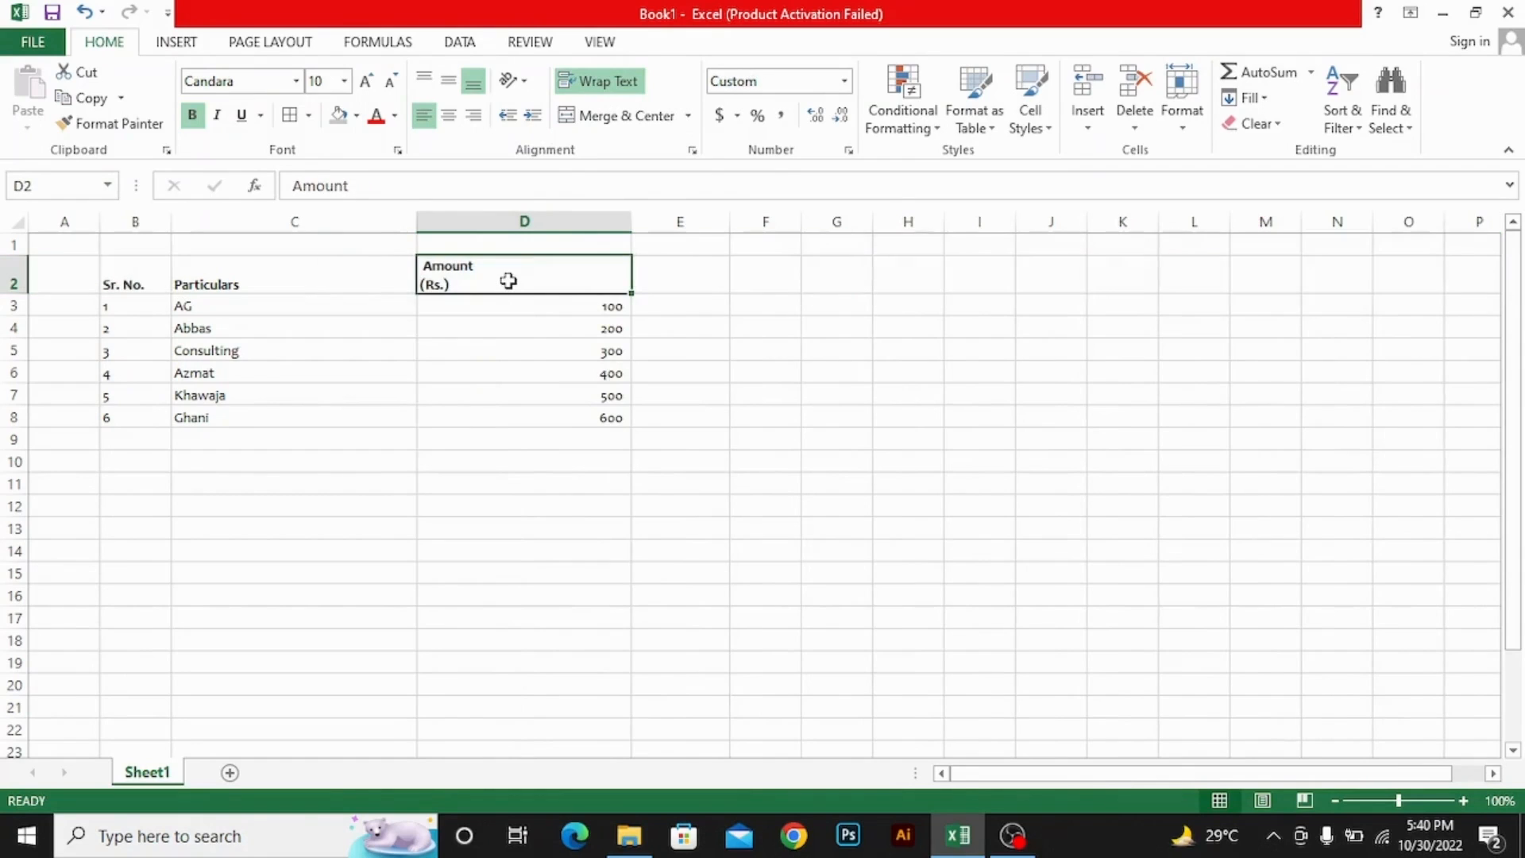
pyautogui.hotkey('ctrl', 'z')
# Extend the heading in C2 to "Particulars of AG Consulting as per beginners training of MS Excel"
pyautogui.press('Left')
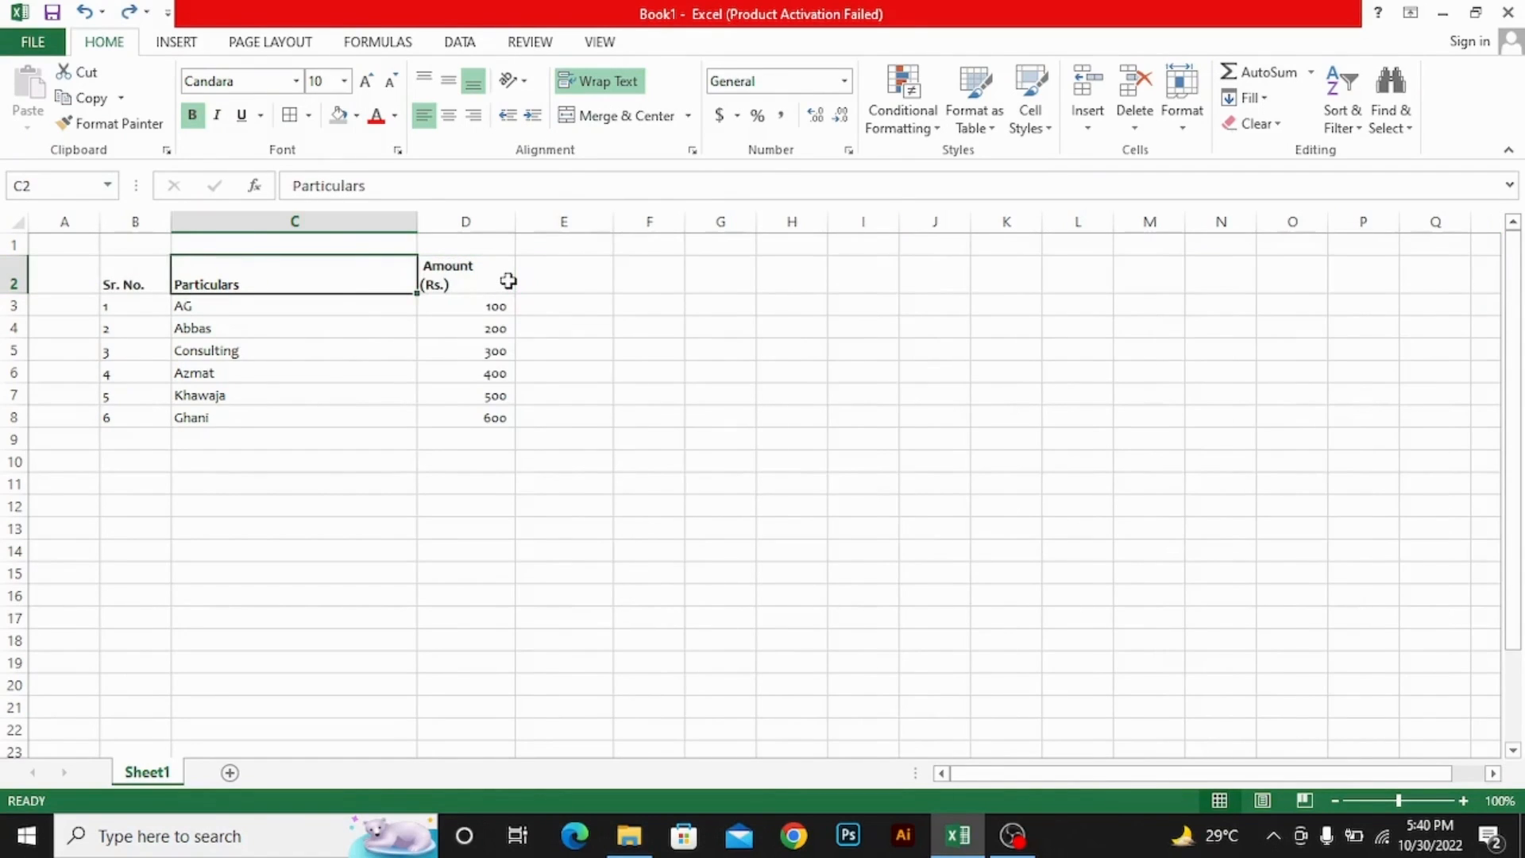
pyautogui.press('F2')
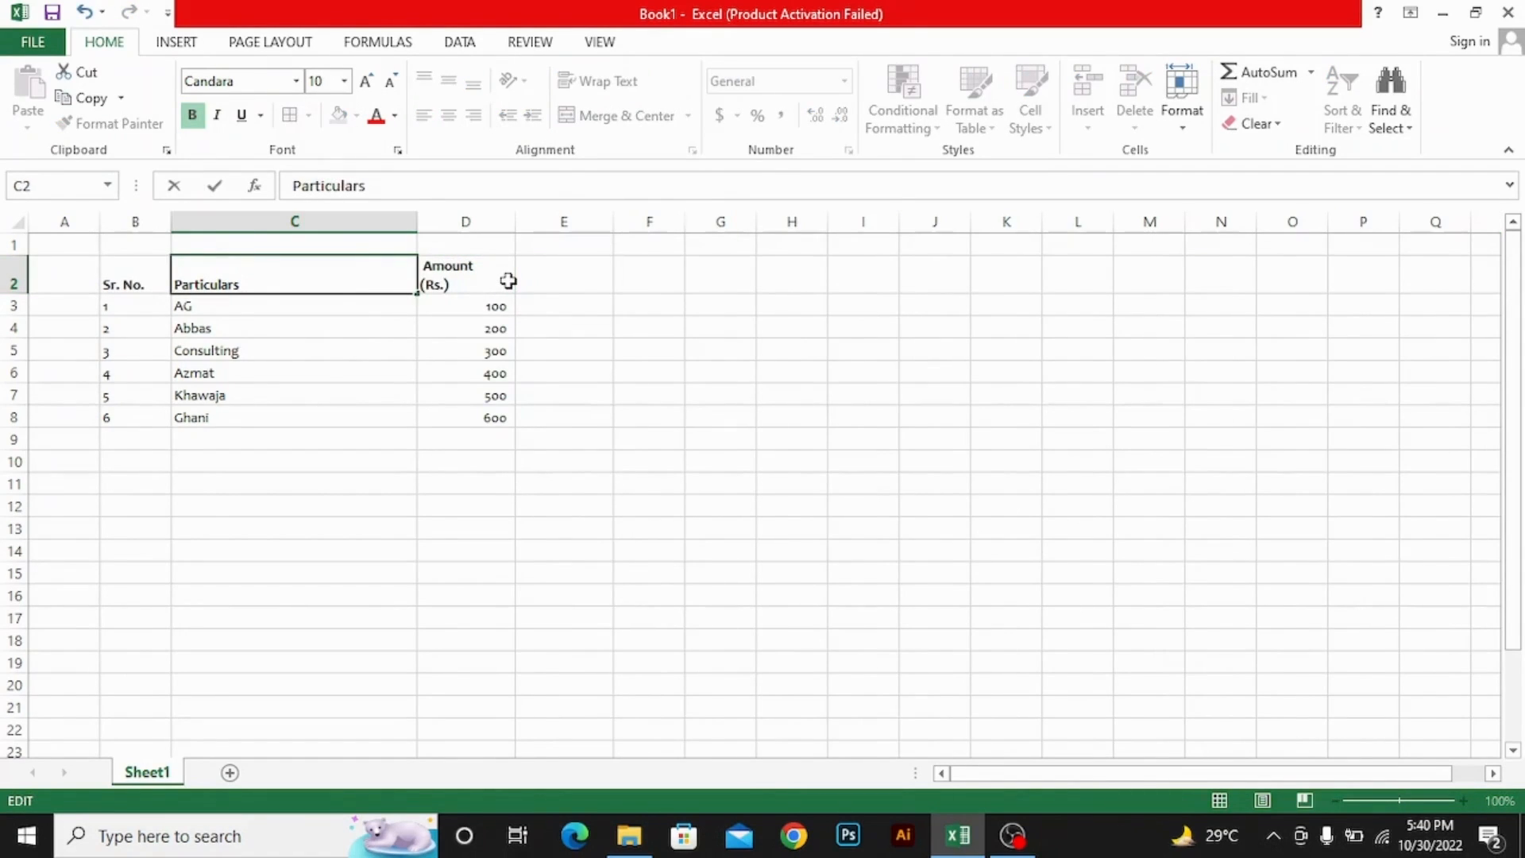
pyautogui.write('of AG Consulting as per beg')
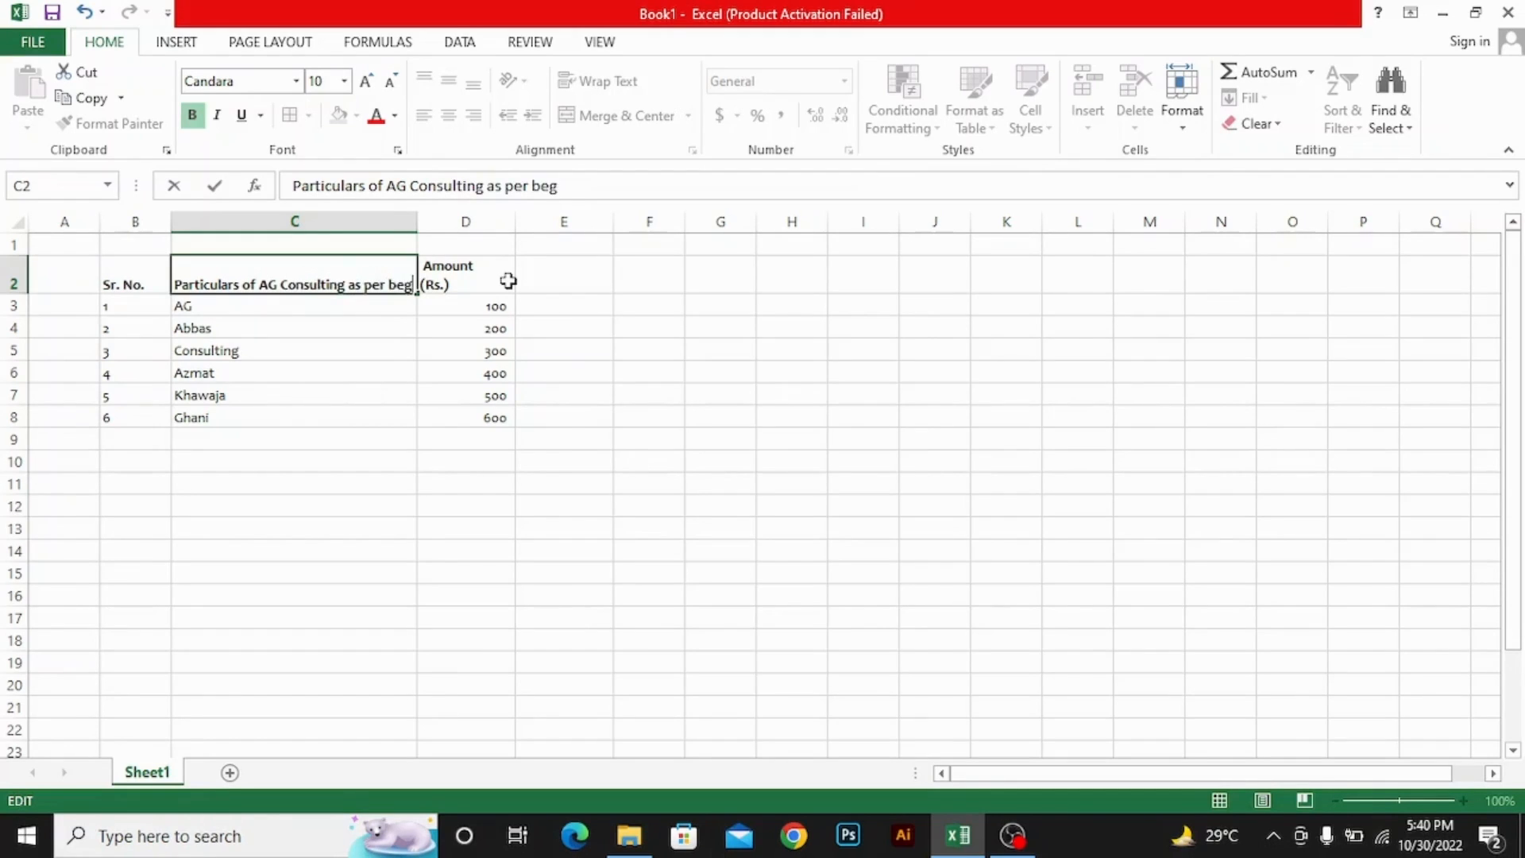
pyautogui.write('inners training of MS Excel')
pyautogui.hotkey('ctrl', 'Return')
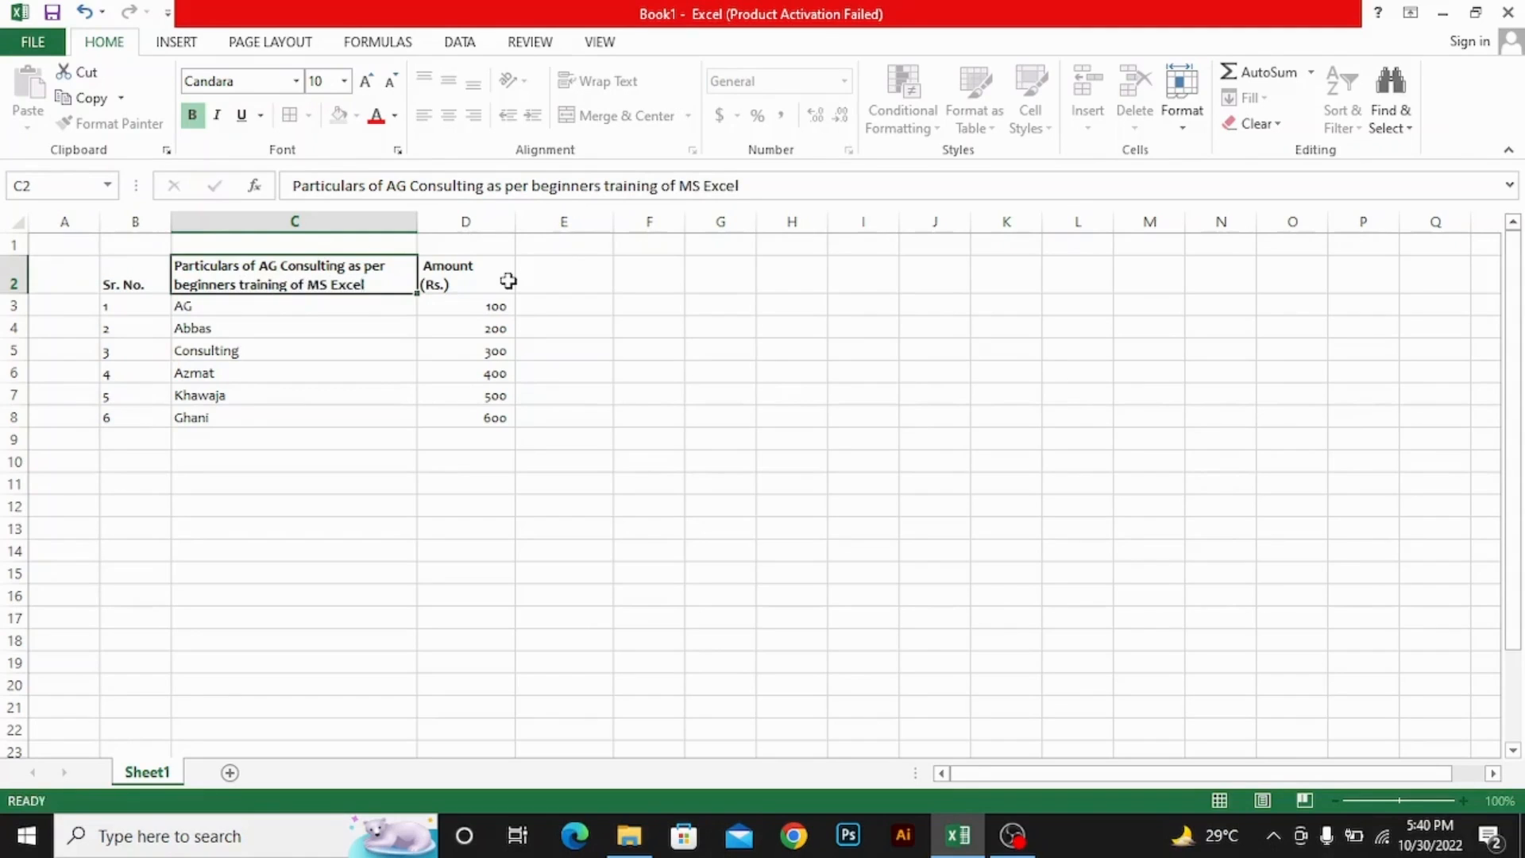
# Widen column C and autofit it to its long heading
pyautogui.press('Down')
pyautogui.moveTo(425, 225); pyautogui.dragTo(617, 226)
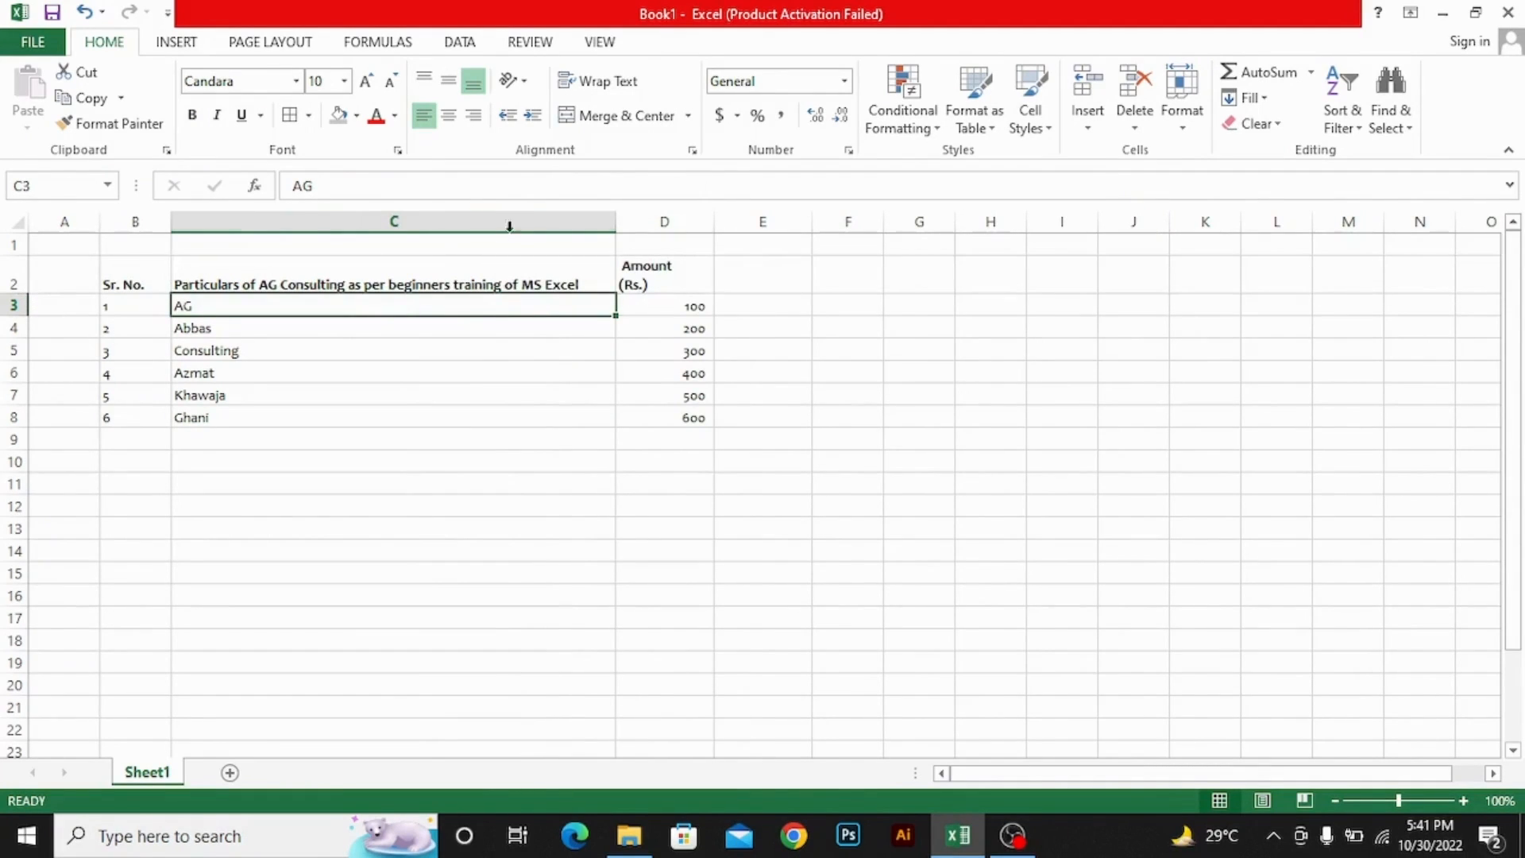
pyautogui.doubleClick(614, 223)
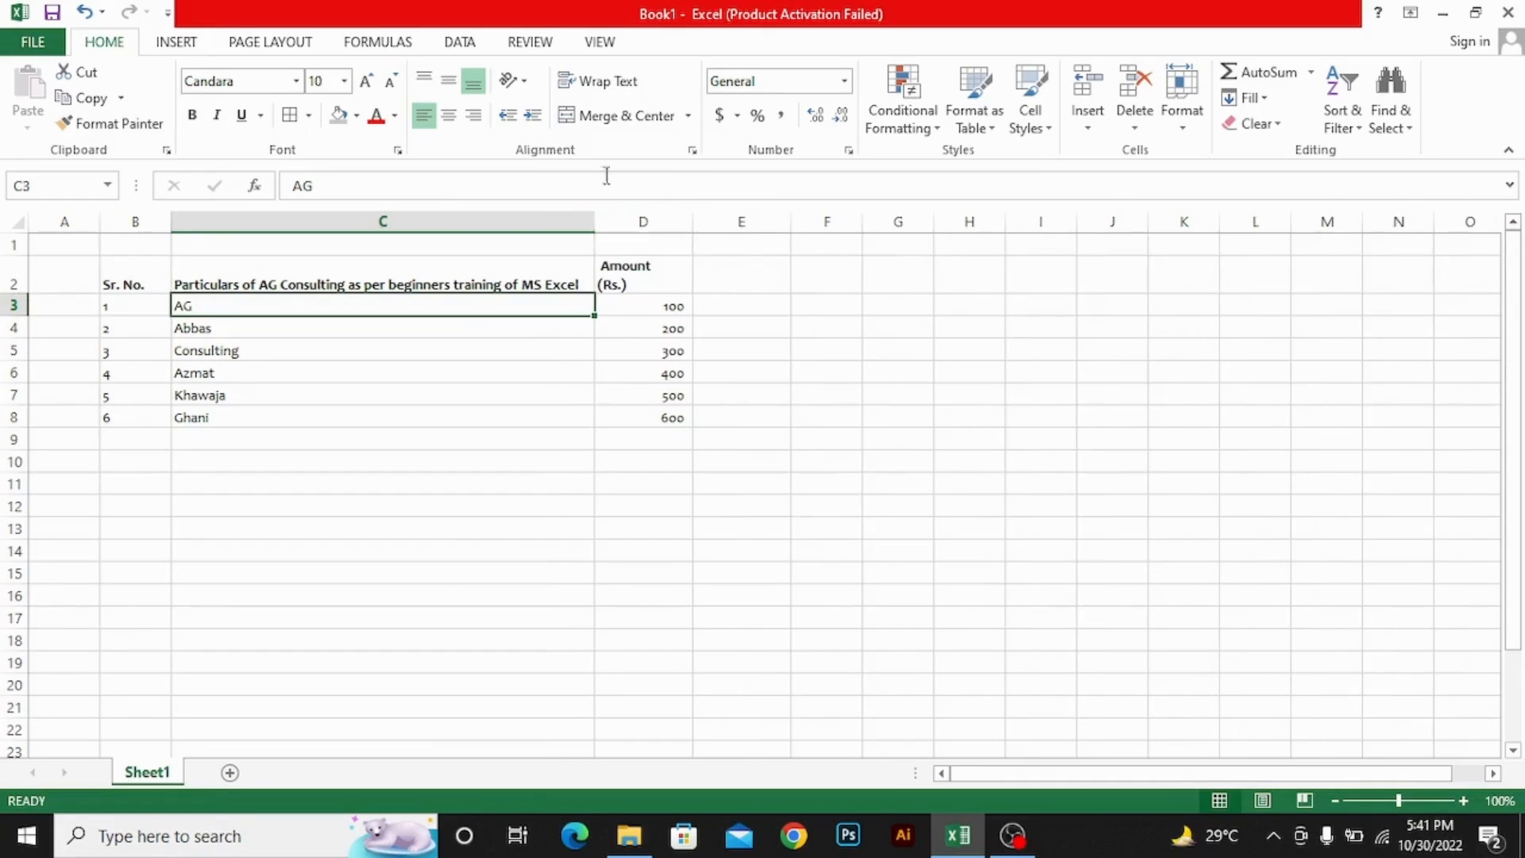
# Turn on Wrap Text for column C and narrow it, fitting the height of row 2 to the wrapped heading
pyautogui.click(512, 217)
pyautogui.click(623, 81)
pyautogui.moveTo(595, 225); pyautogui.dragTo(379, 279)
pyautogui.moveTo(379, 227)
pyautogui.mouseDown()
pyautogui.moveTo(486, 247)
pyautogui.moveTo(467, 224)
pyautogui.moveTo(352, 237)
pyautogui.mouseUp()
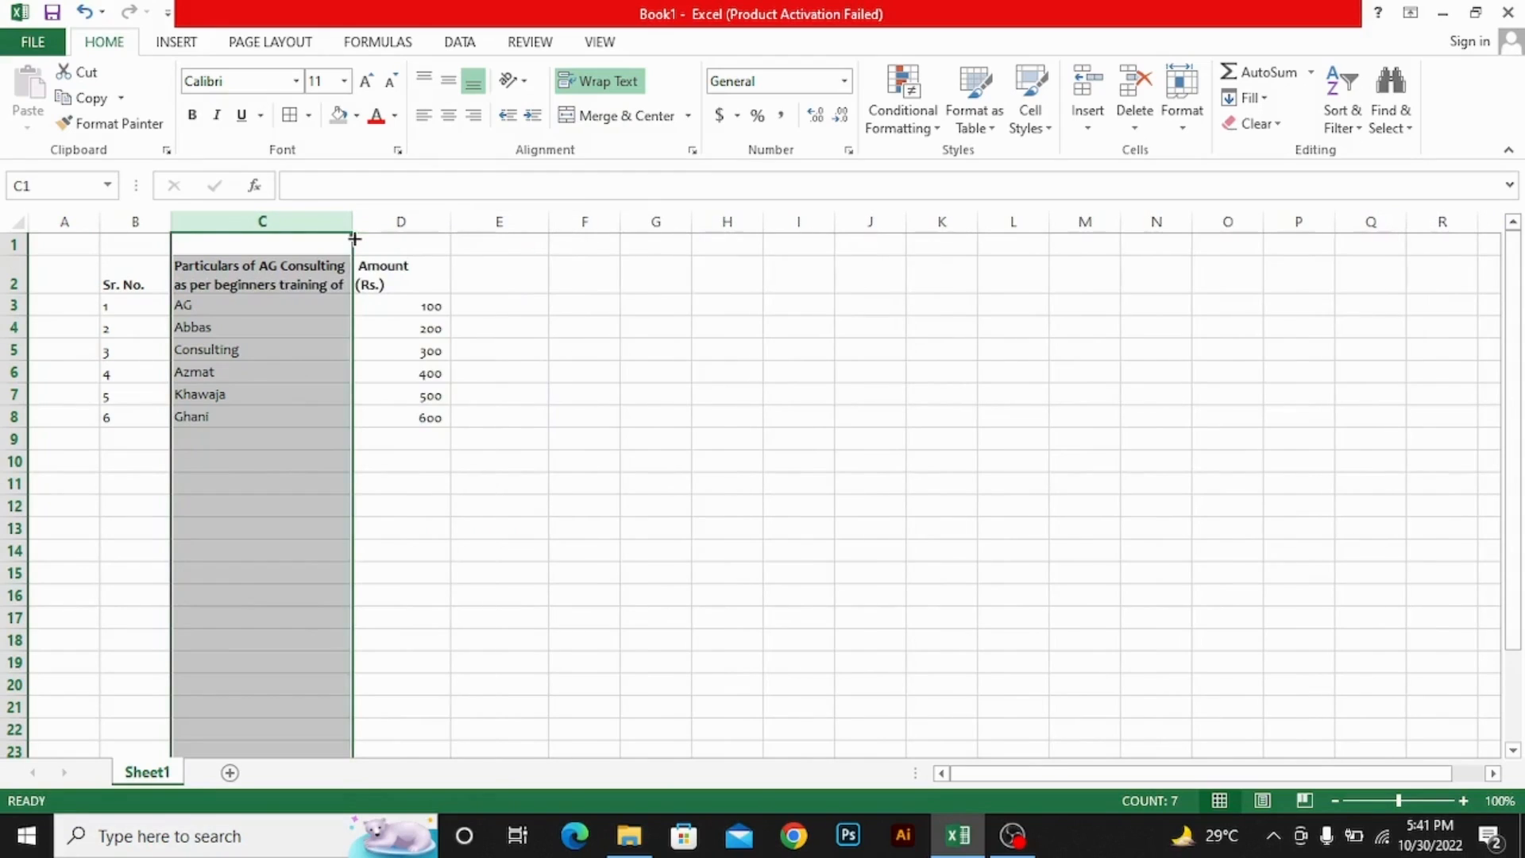
pyautogui.doubleClick(20, 293)
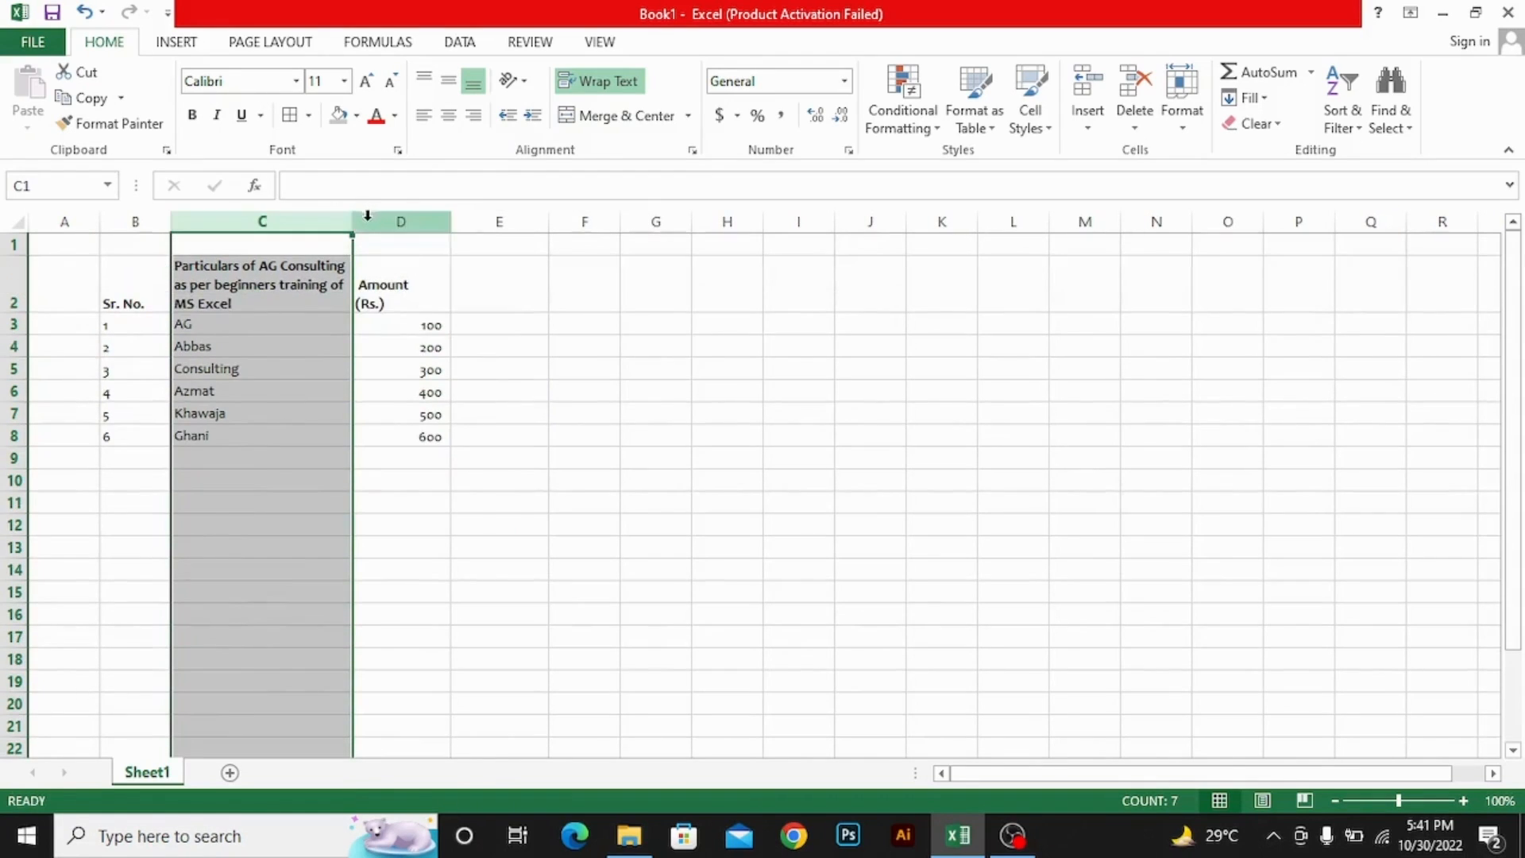
# Shorten the heading in C2 to "Particulars" by deleting the added words
pyautogui.click(299, 299)
pyautogui.doubleClick(299, 300)
pyautogui.press('BackSpace')
pyautogui.press('BackSpace')
pyautogui.press('BackSpace')
pyautogui.press('BackSpace')
pyautogui.press('BackSpace')
pyautogui.press('BackSpace')
pyautogui.press('BackSpace')
pyautogui.press('BackSpace')
pyautogui.press('BackSpace')
pyautogui.press('BackSpace')
pyautogui.press('BackSpace')
pyautogui.press('BackSpace')
pyautogui.press('BackSpace')
pyautogui.press('BackSpace')
pyautogui.press('BackSpace')
pyautogui.press('BackSpace')
pyautogui.press('BackSpace')
pyautogui.press('BackSpace')
pyautogui.press('BackSpace')
pyautogui.press('BackSpace')
pyautogui.press('BackSpace')
pyautogui.press('BackSpace')
pyautogui.press('BackSpace')
pyautogui.press('BackSpace')
pyautogui.press('BackSpace')
pyautogui.press('BackSpace')
pyautogui.press('BackSpace')
pyautogui.press('BackSpace')
pyautogui.press('BackSpace')
pyautogui.press('BackSpace')
pyautogui.press('BackSpace')
pyautogui.press('BackSpace')
pyautogui.press('BackSpace')
pyautogui.press('BackSpace')
pyautogui.press('BackSpace')
pyautogui.press('BackSpace')
pyautogui.press('BackSpace')
pyautogui.press('BackSpace')
pyautogui.press('BackSpace')
pyautogui.press('BackSpace')
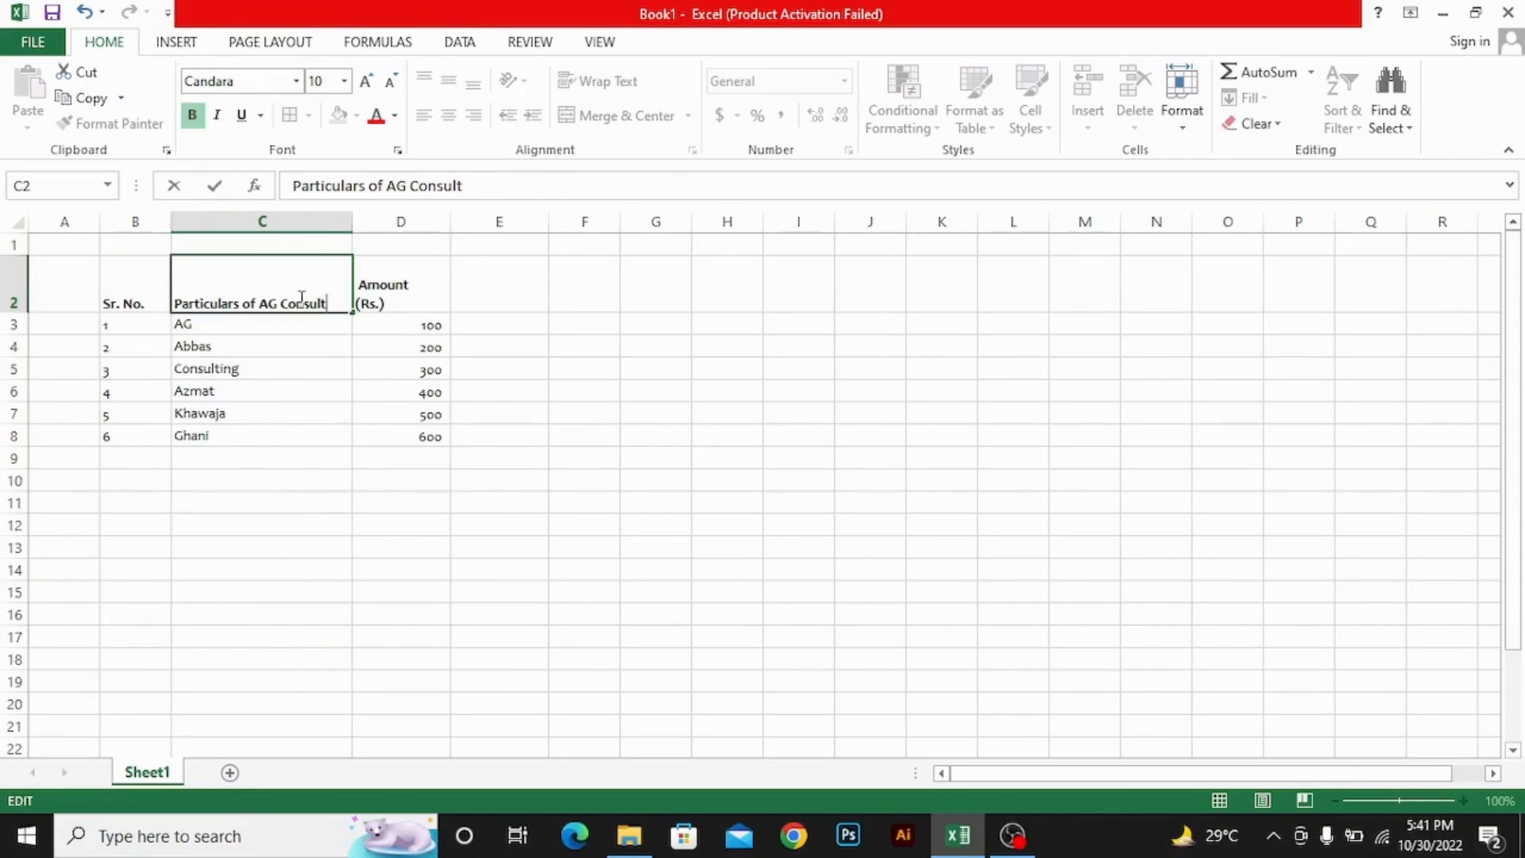
pyautogui.press('BackSpace')
pyautogui.press('BackSpace')
pyautogui.press('BackSpace')
pyautogui.press('BackSpace')
pyautogui.press('BackSpace')
pyautogui.press('BackSpace')
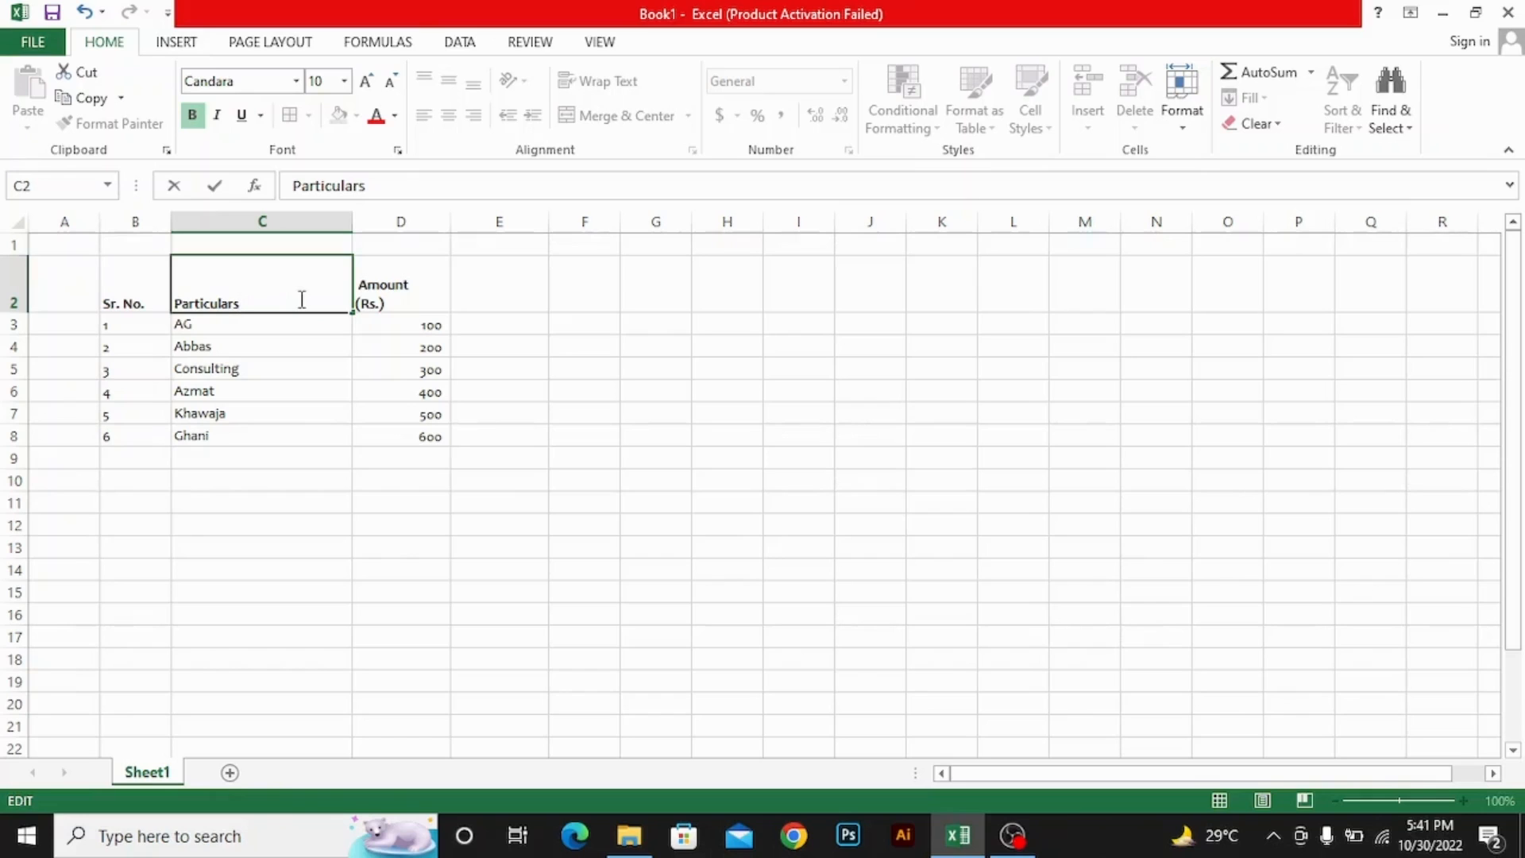
pyautogui.press('Return')
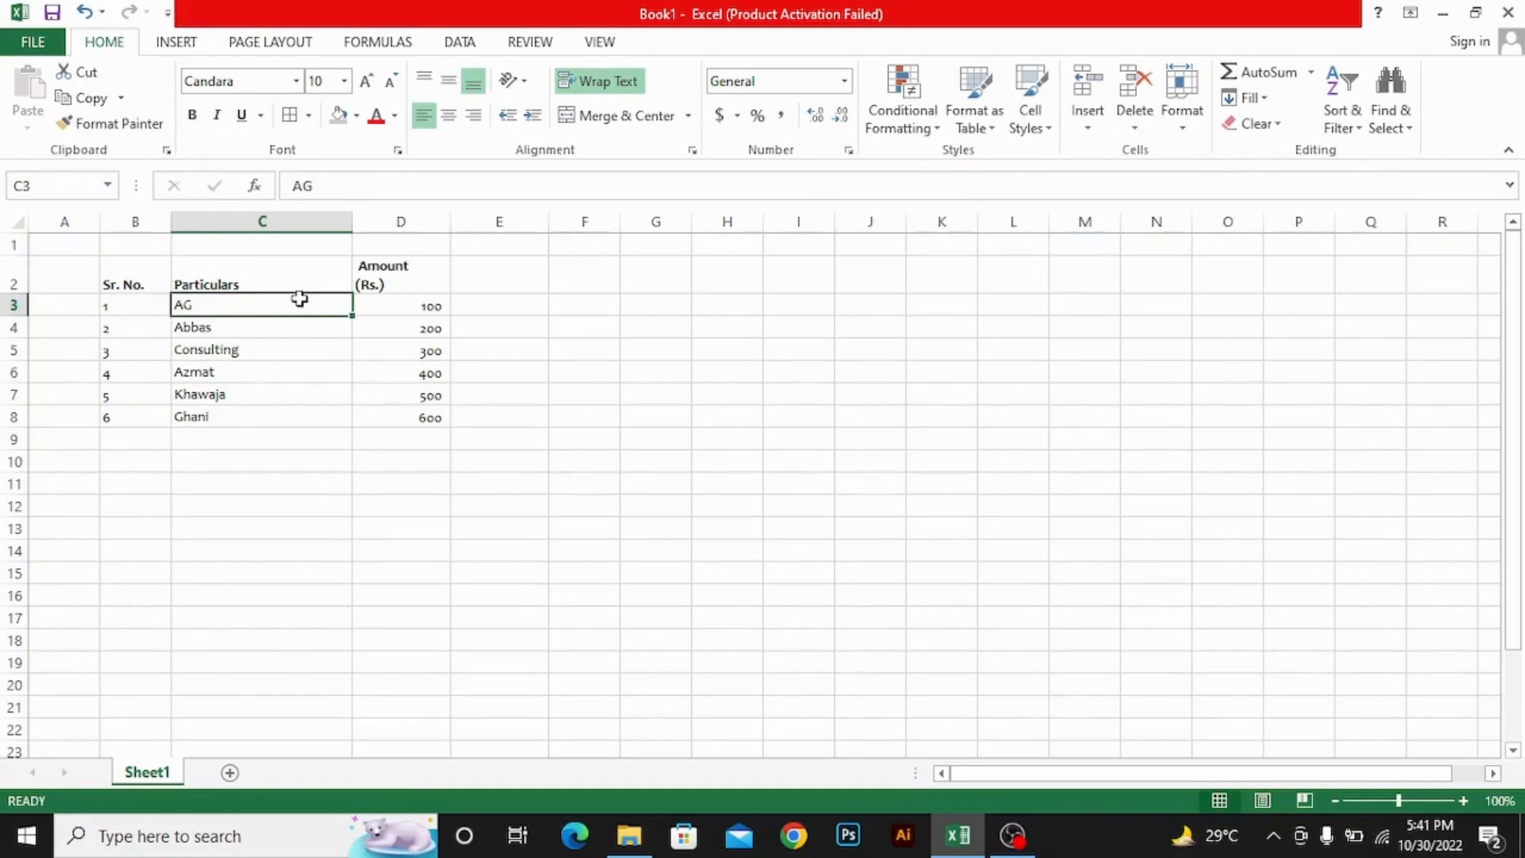
pyautogui.press('Up')
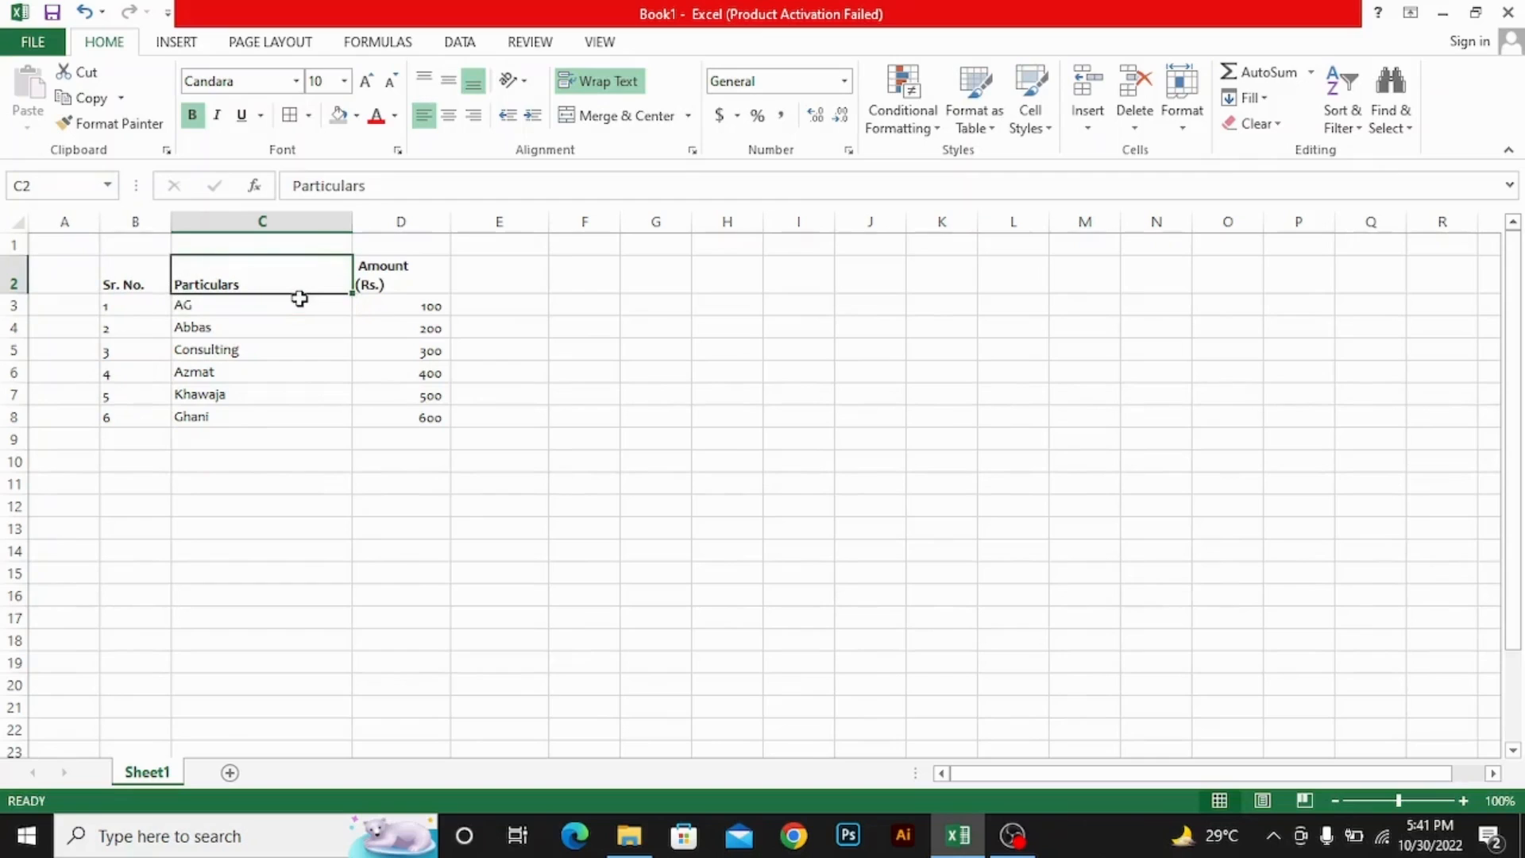
# Autofit the widths of the table's columns to the headings in row 2
pyautogui.click(142, 287)
pyautogui.hotkey('shift', 'space')
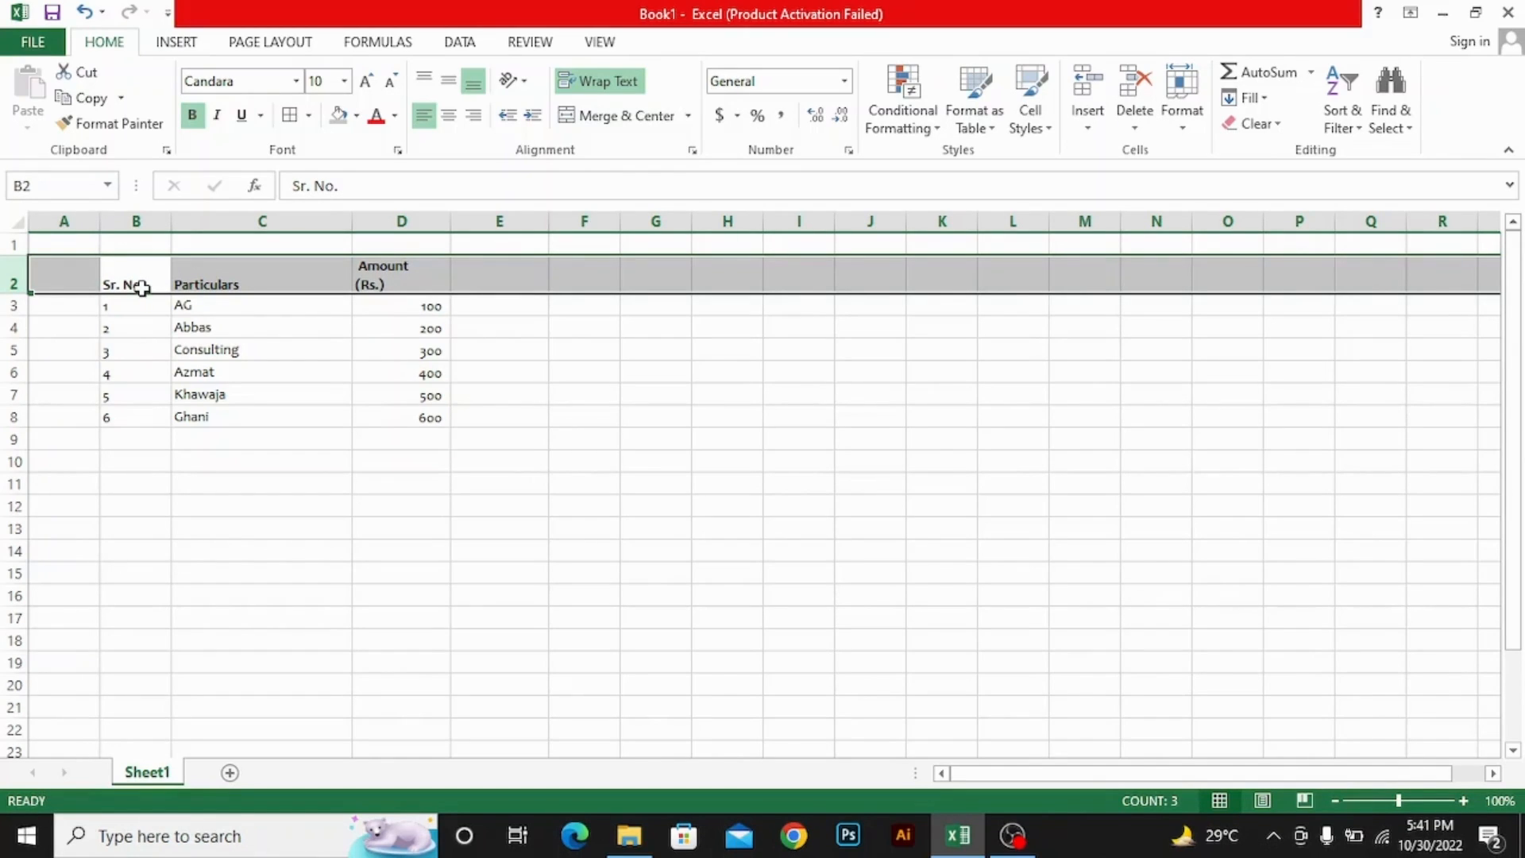
pyautogui.hotkey('alt', 'o')
pyautogui.press('c')
pyautogui.press('a')
pyautogui.click(141, 287)
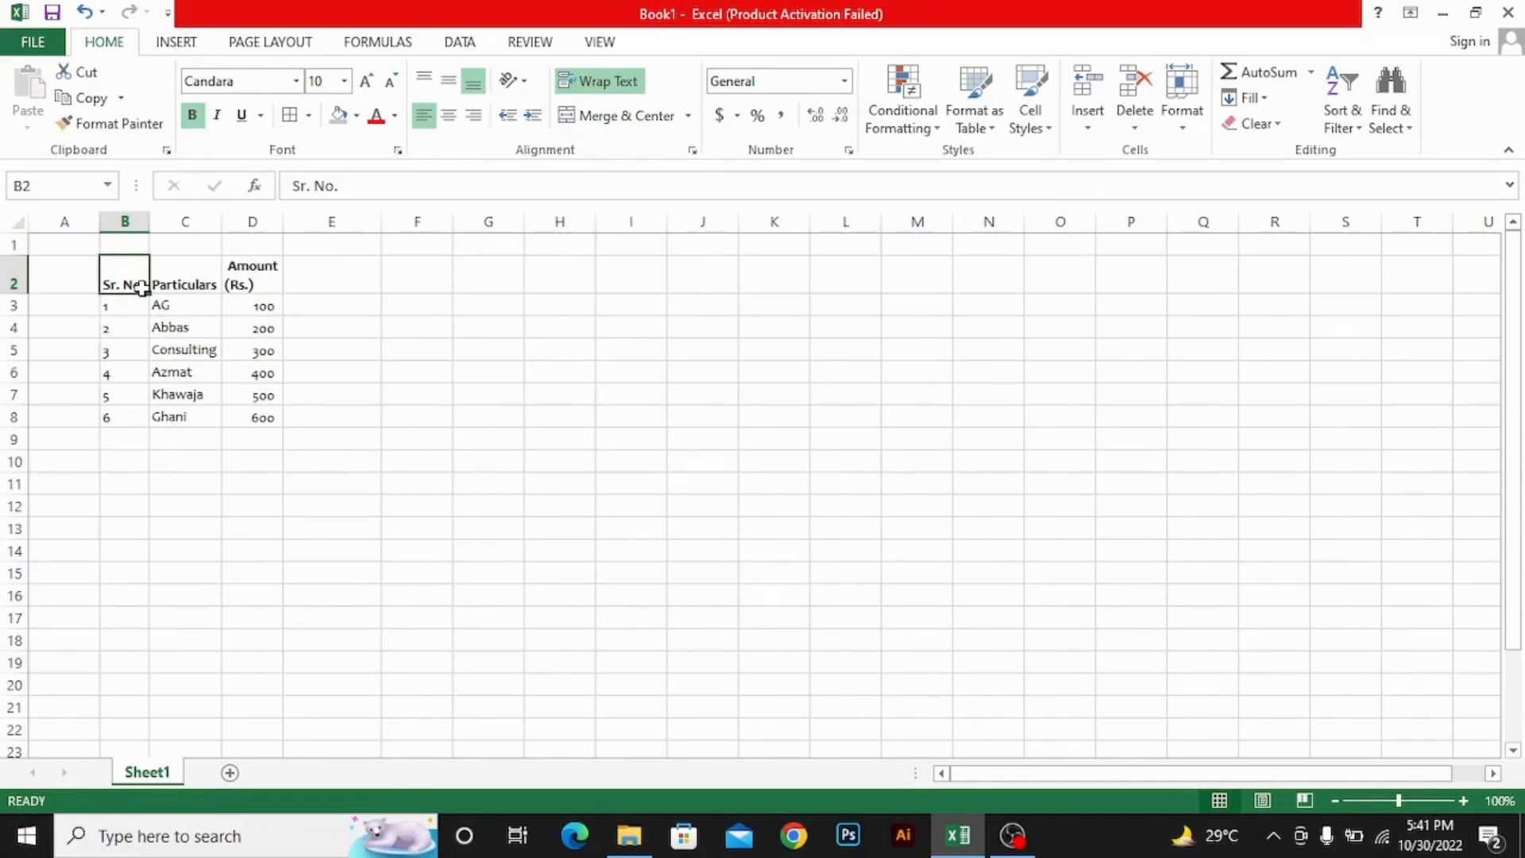
# Select the whole table B2:D8 and autofit its row heights
pyautogui.hotkey('ctrl', 'a')
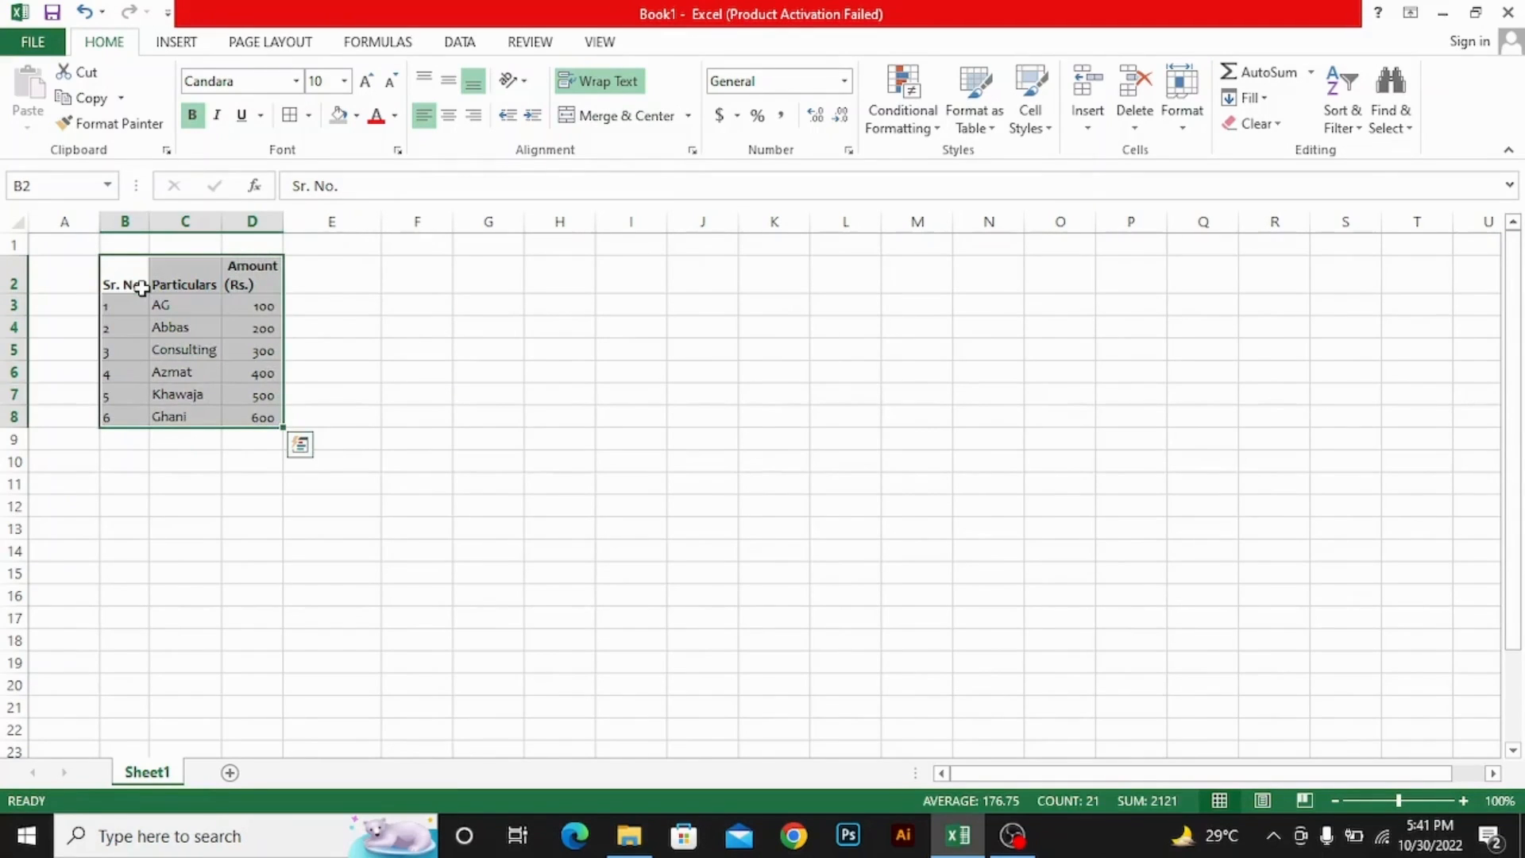
pyautogui.press('alt')
pyautogui.press('o')
pyautogui.press('r')
pyautogui.press('a')
pyautogui.press('Tab')
pyautogui.click(141, 287)
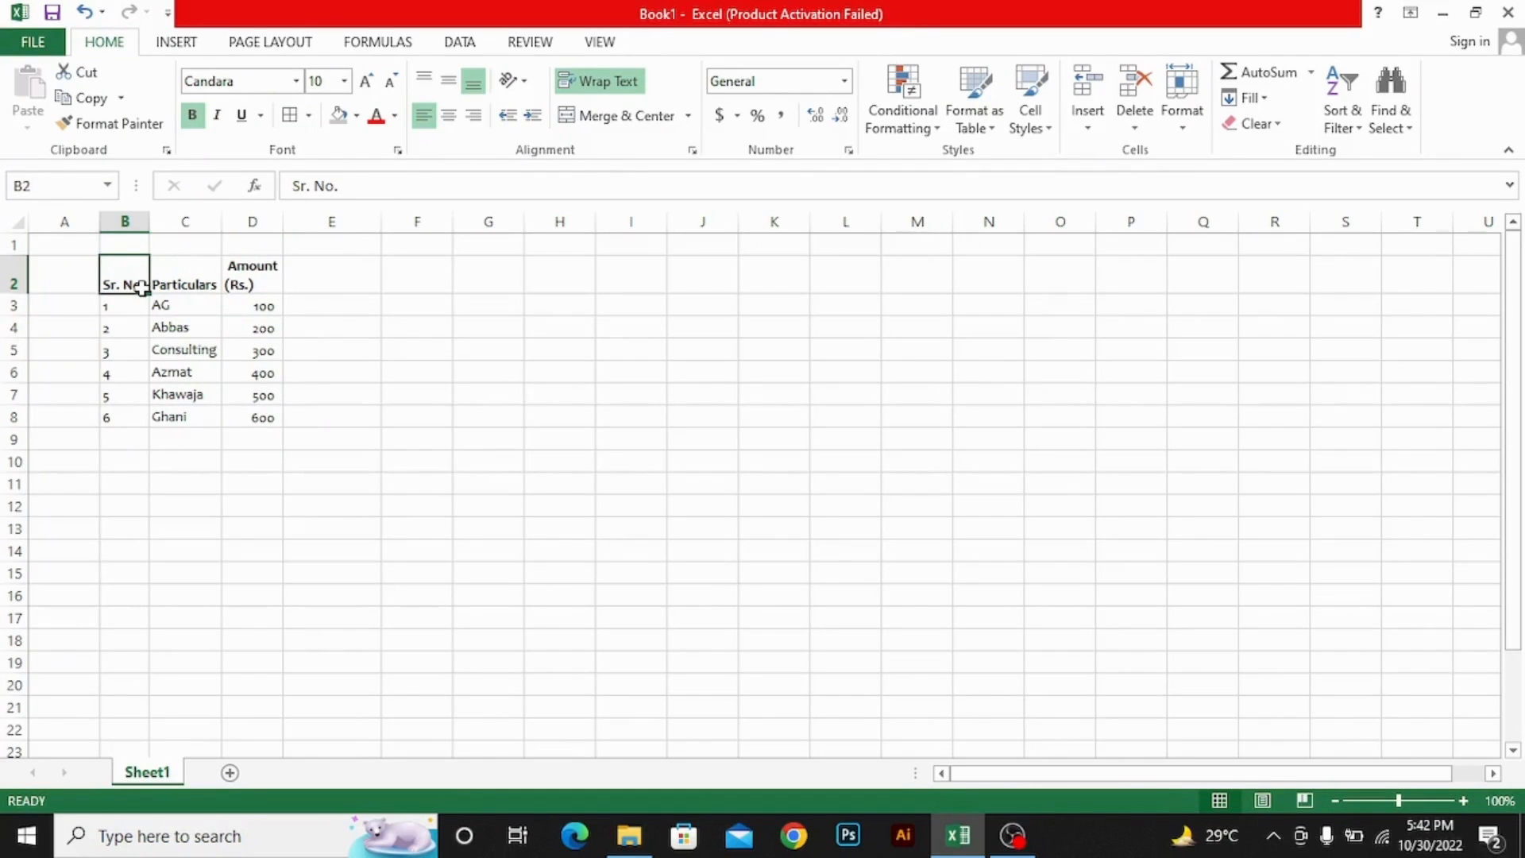
pyautogui.press('Tab')
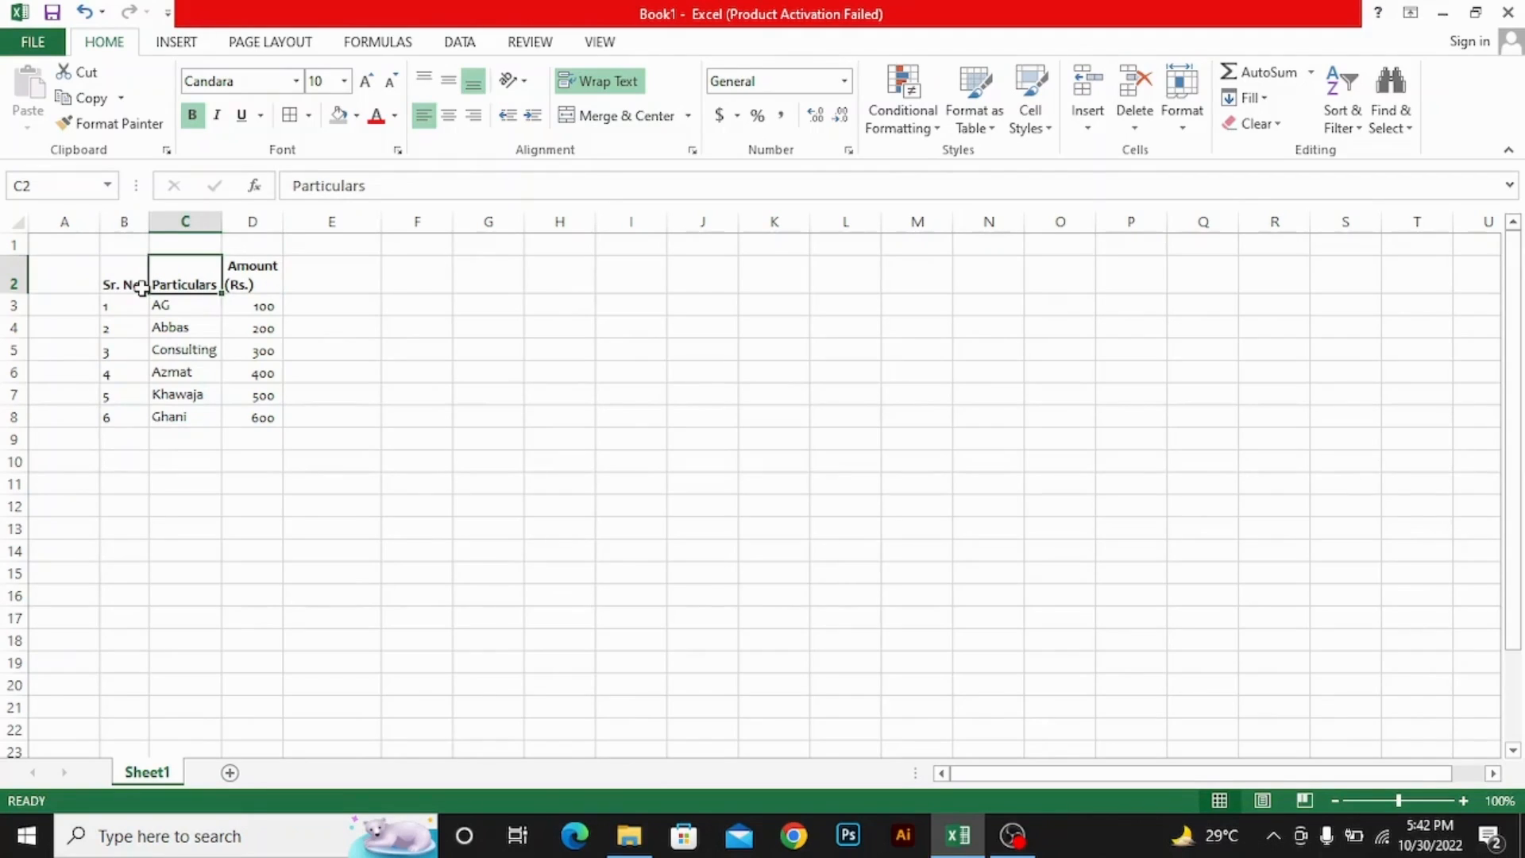
pyautogui.click(141, 287)
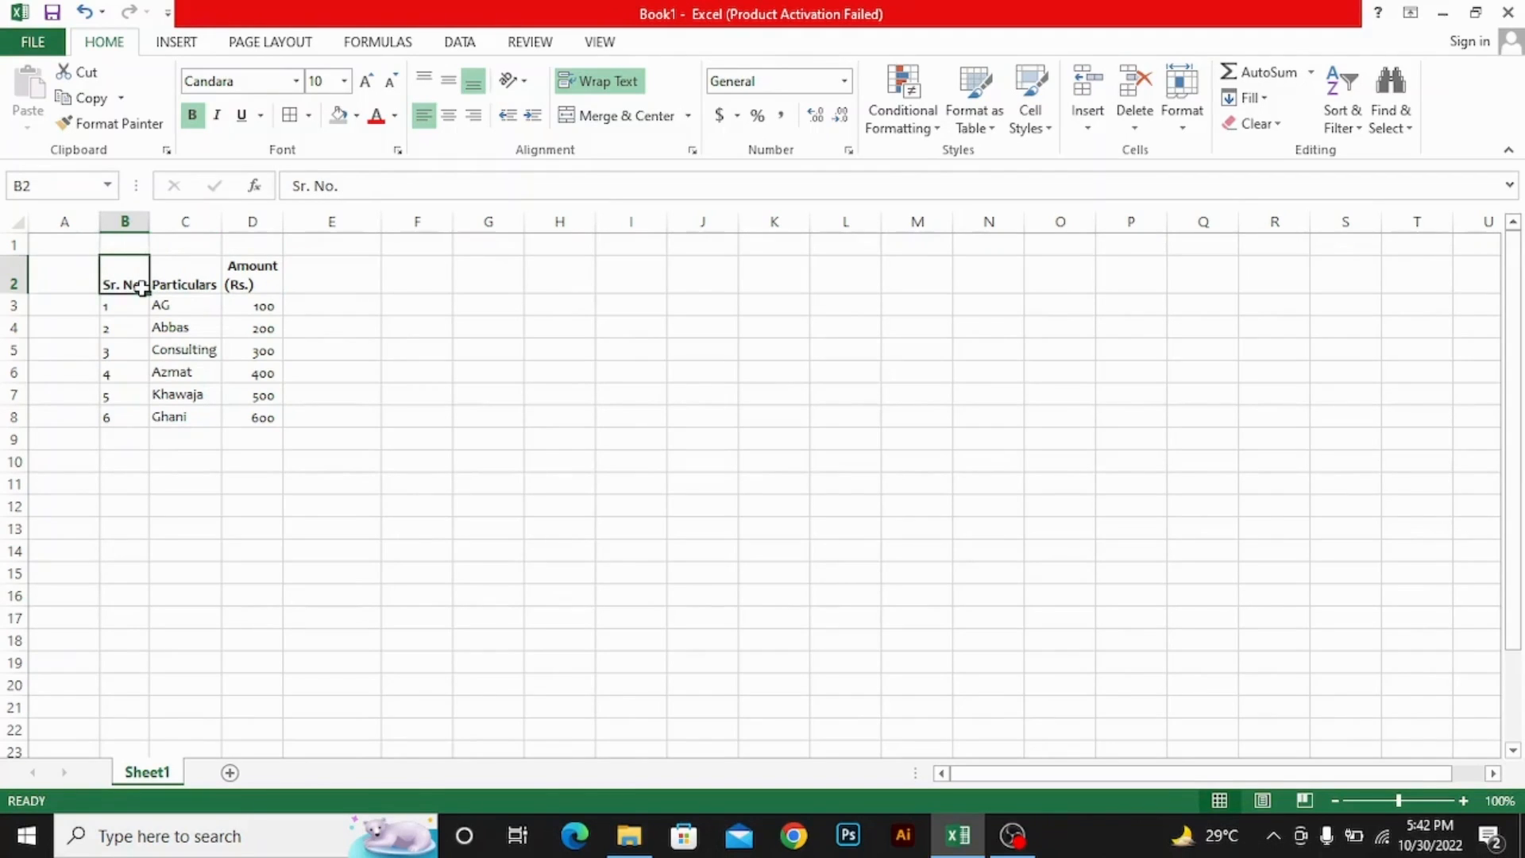
# Enter "AG Consulting" in cell F2
pyautogui.click(395, 283)
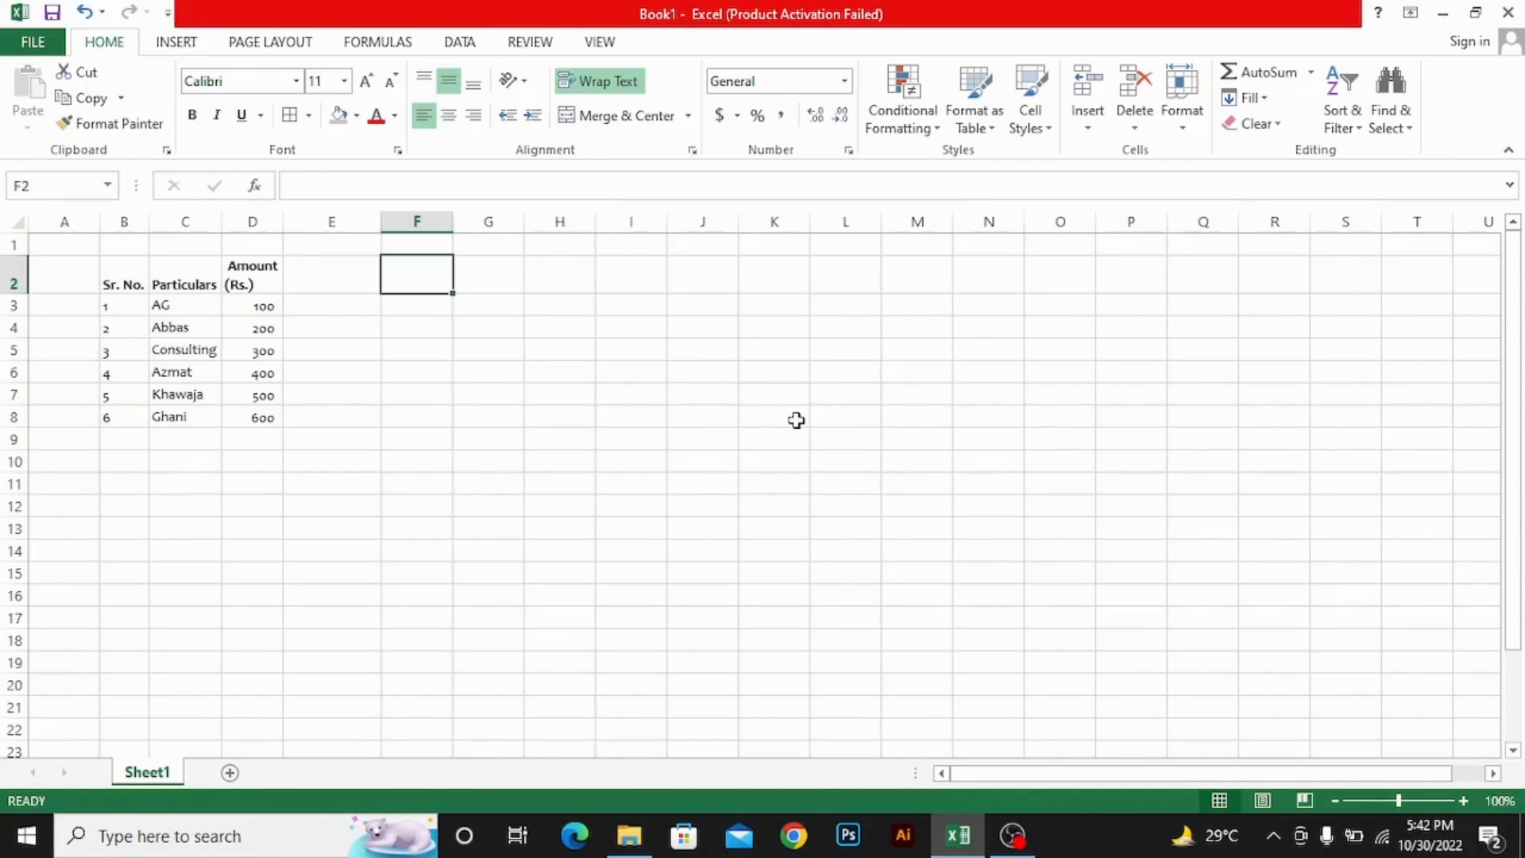
pyautogui.write('AG')
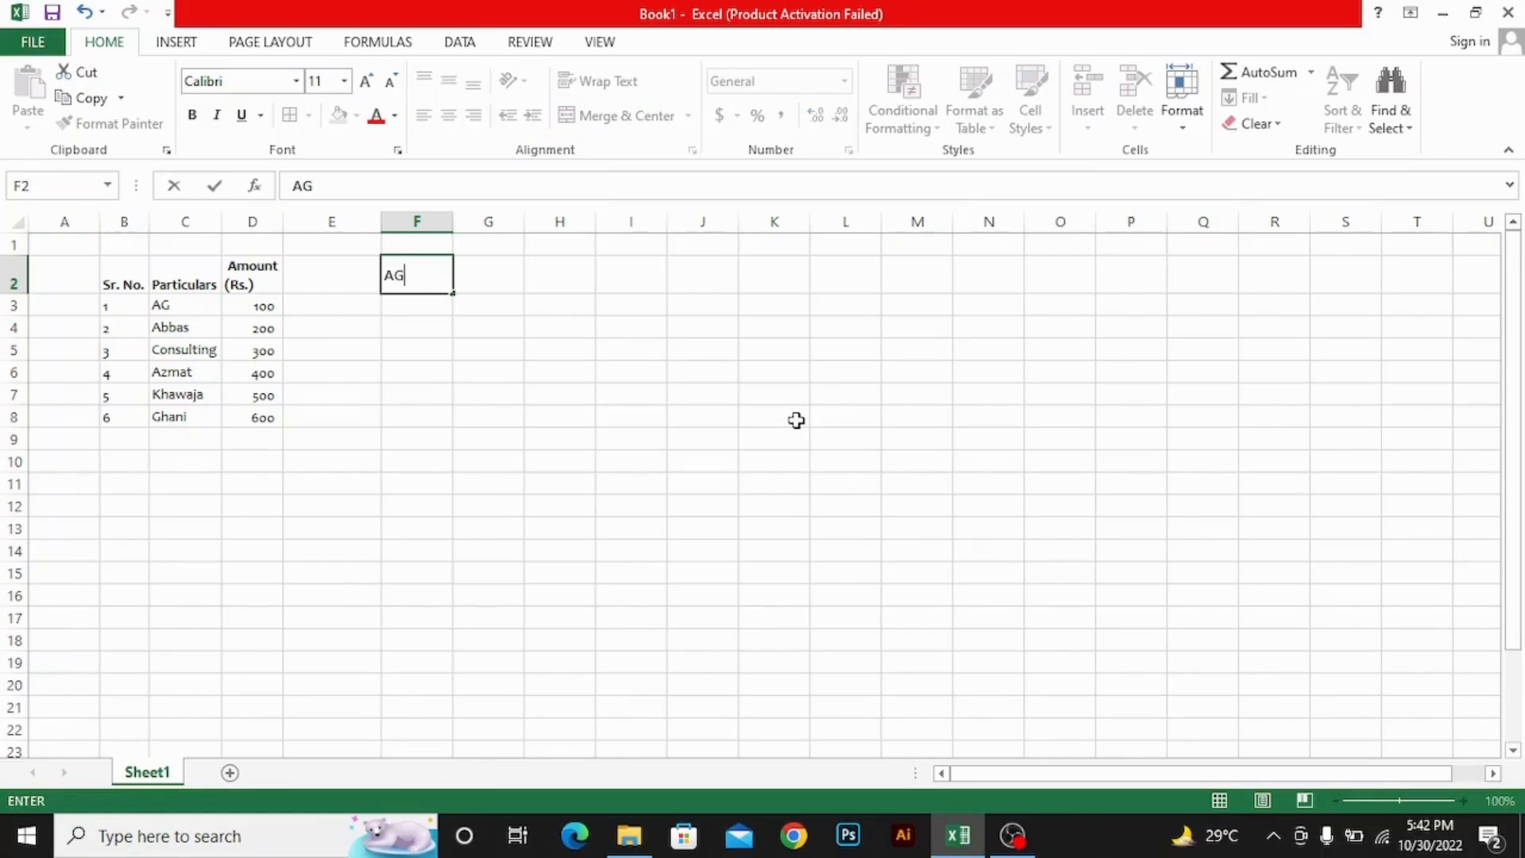
pyautogui.press('Tab')
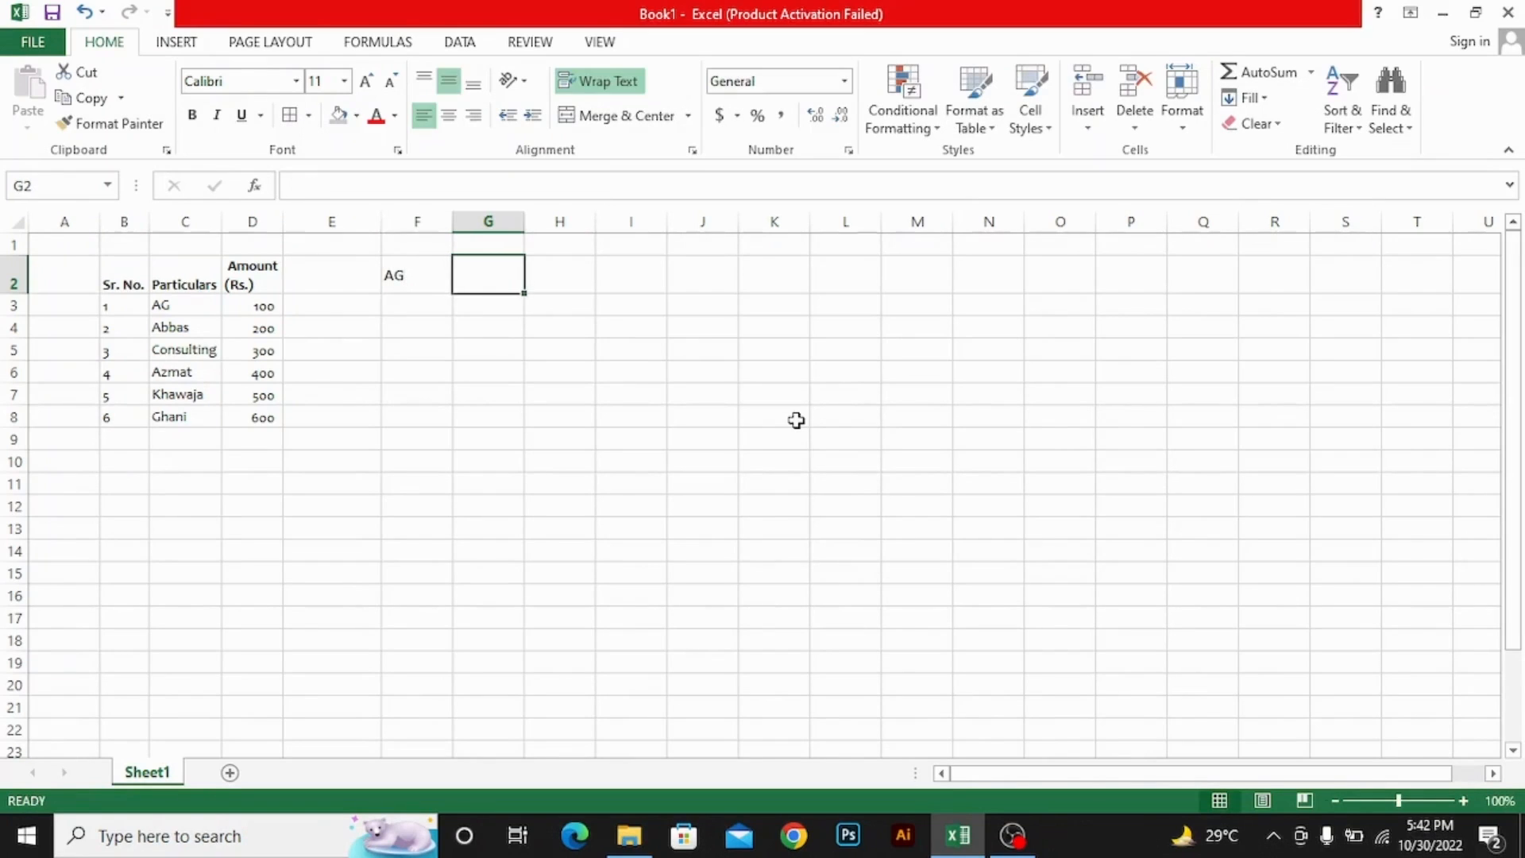
pyautogui.press('Return')
pyautogui.press('Up')
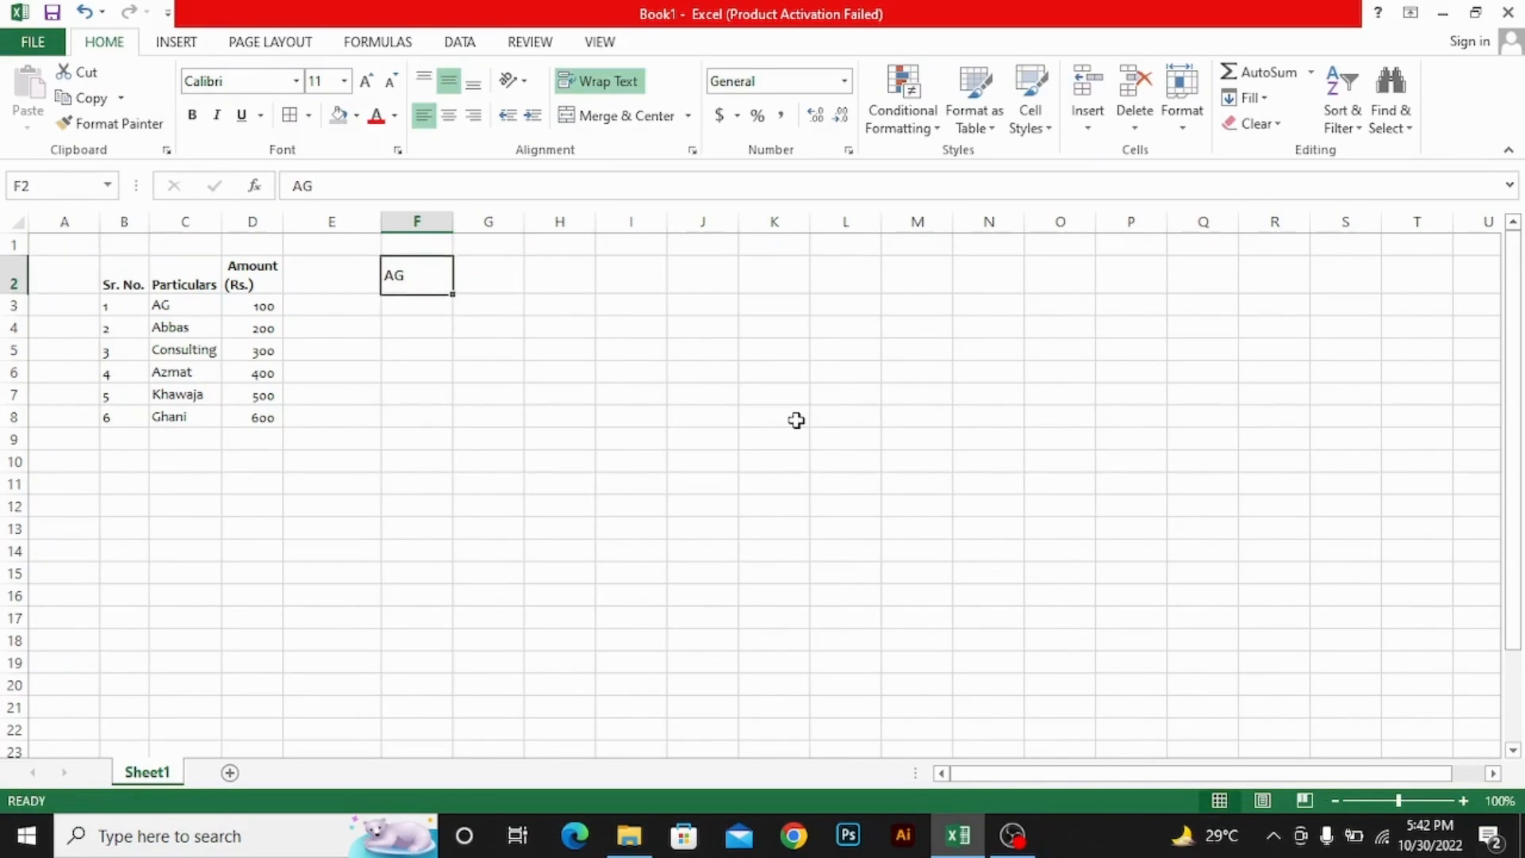
pyautogui.press('F2')
pyautogui.write('Con')
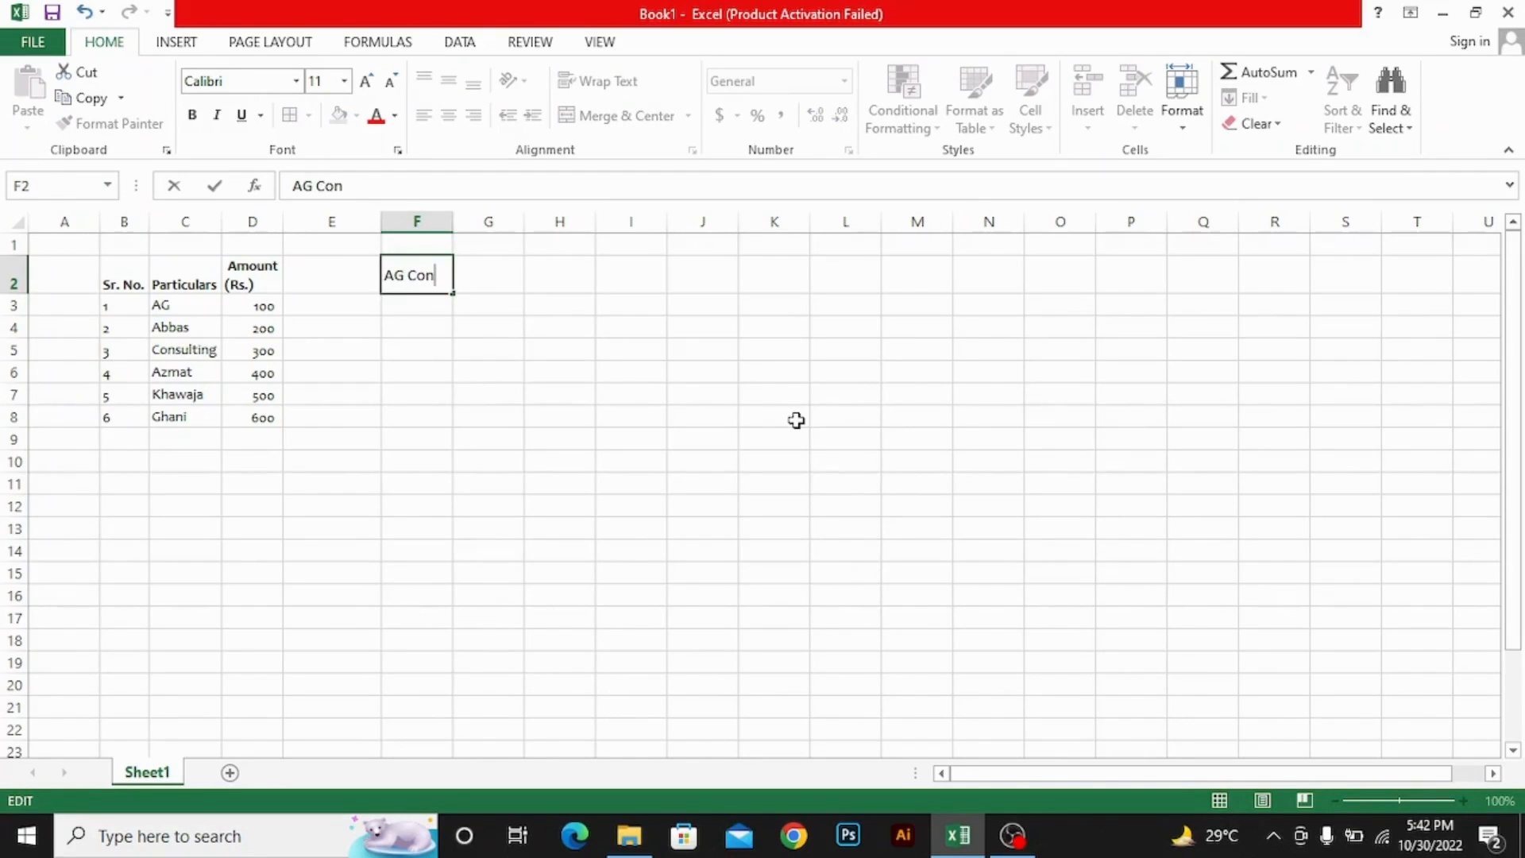
pyautogui.write('sulting')
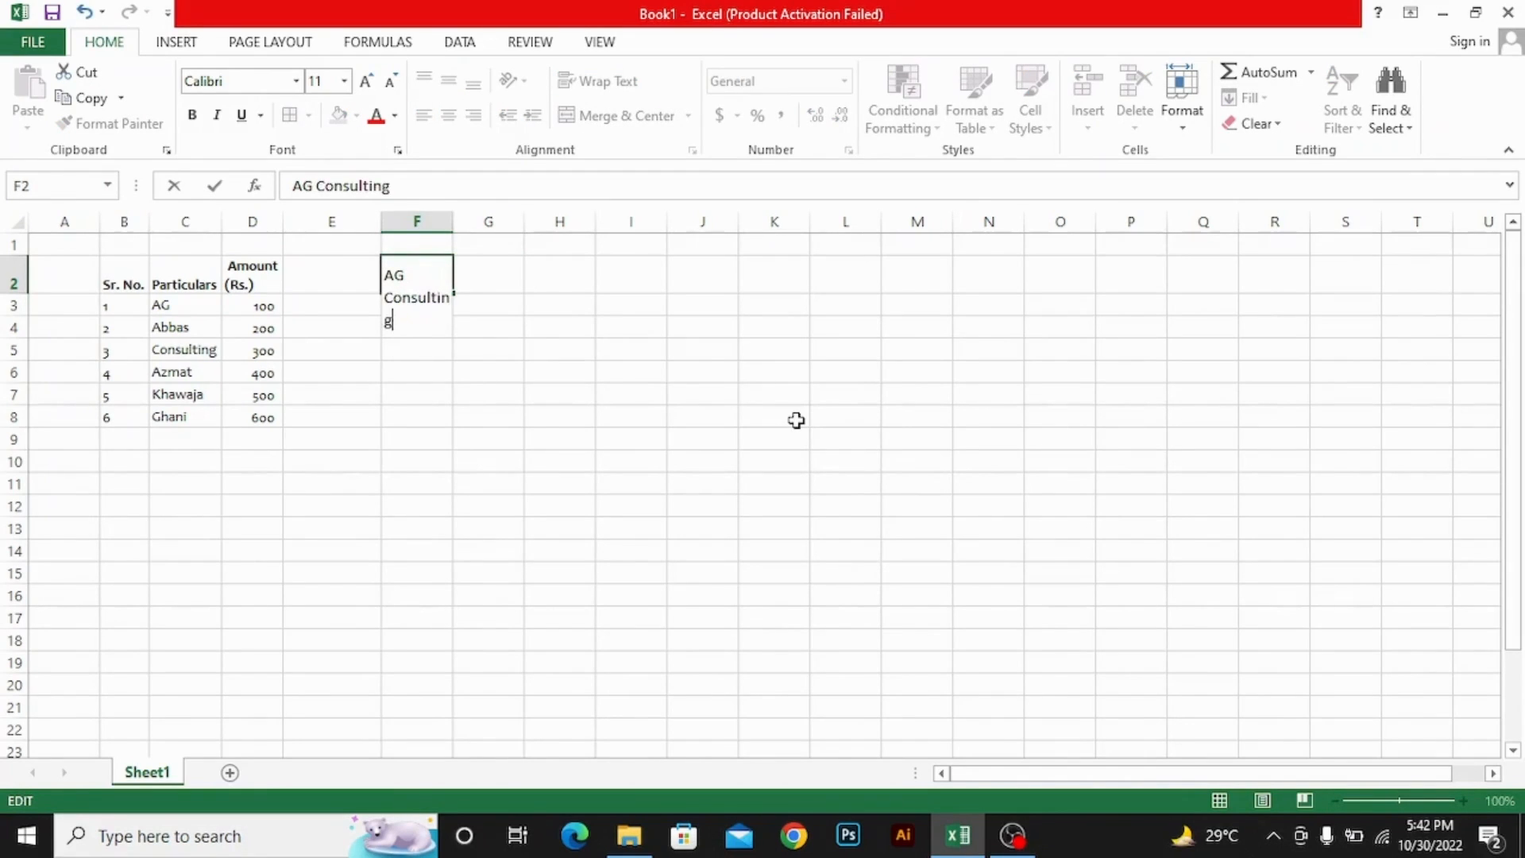
pyautogui.press('Return')
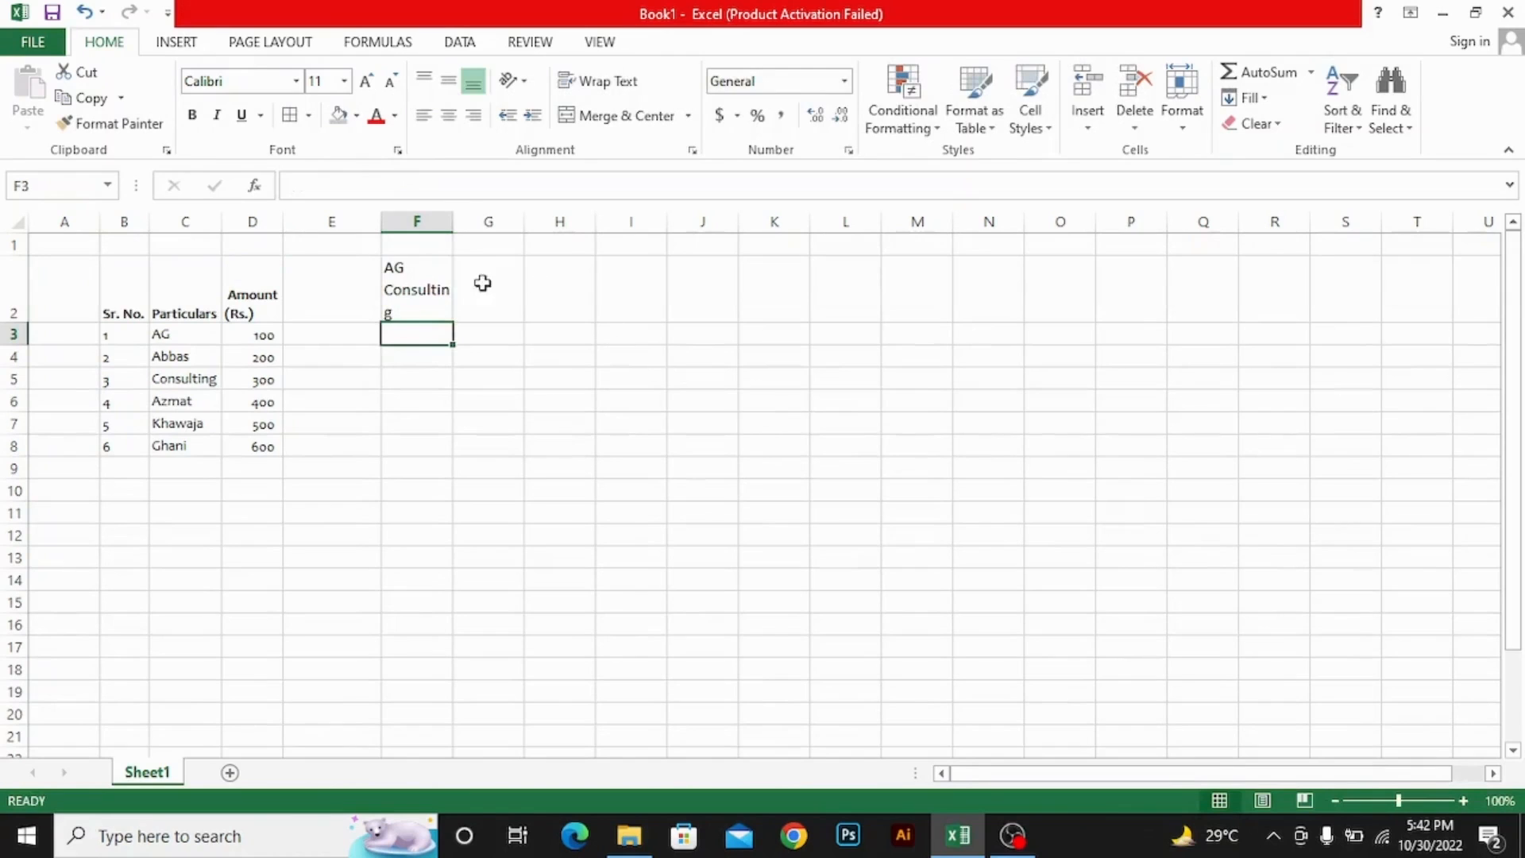
# Widen column F slightly so the word "Consulting" in F2 fits on a single line
pyautogui.moveTo(453, 221); pyautogui.dragTo(471, 222)
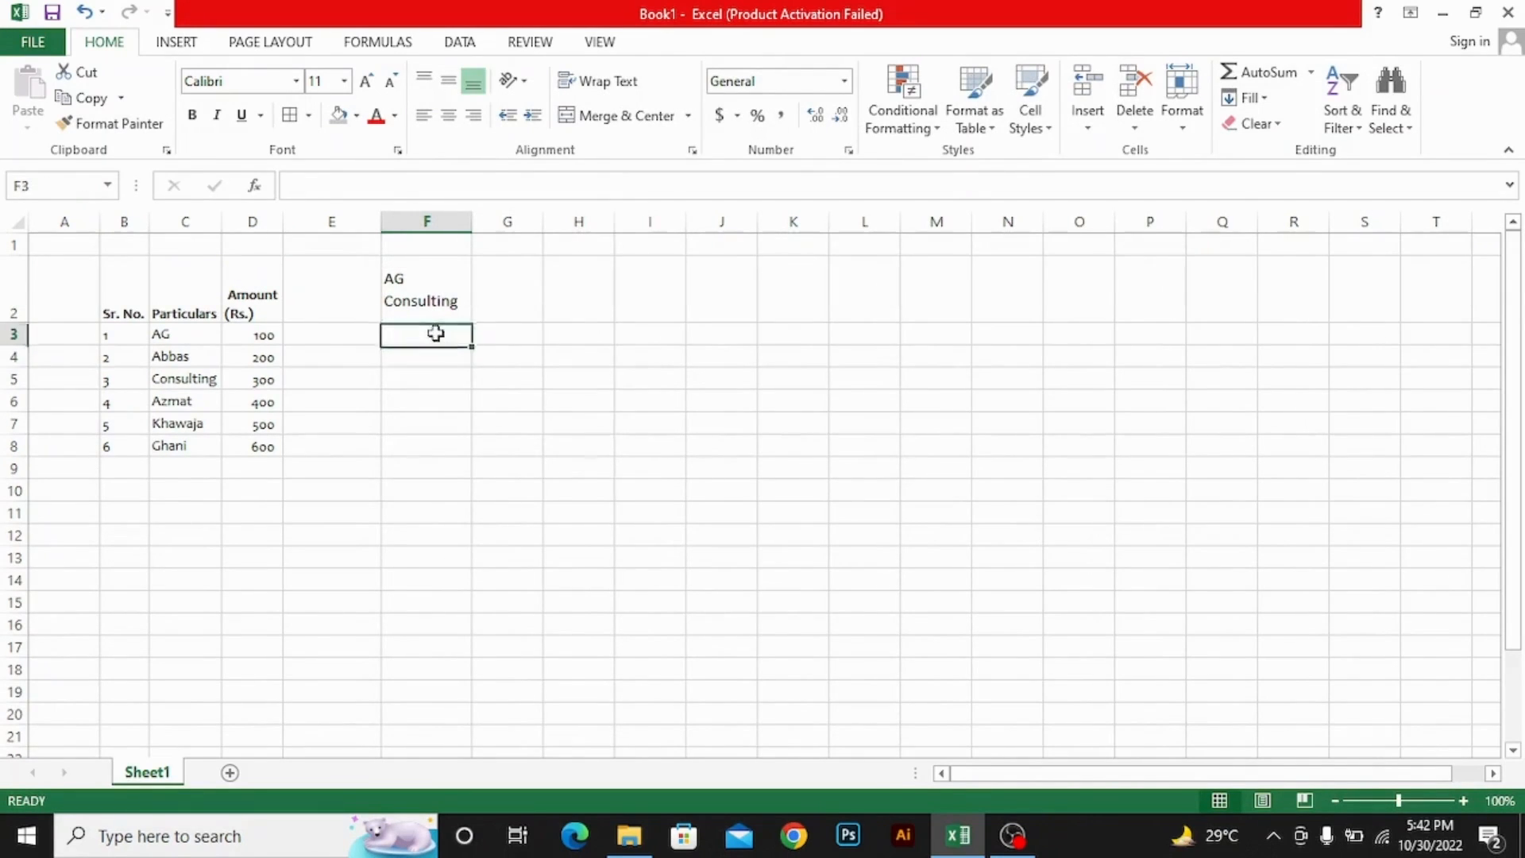
pyautogui.press('Up')
pyautogui.press('Up')
pyautogui.press('Left')
pyautogui.press('Right')
pyautogui.press('Down')
pyautogui.press('Down')
pyautogui.press('Up')
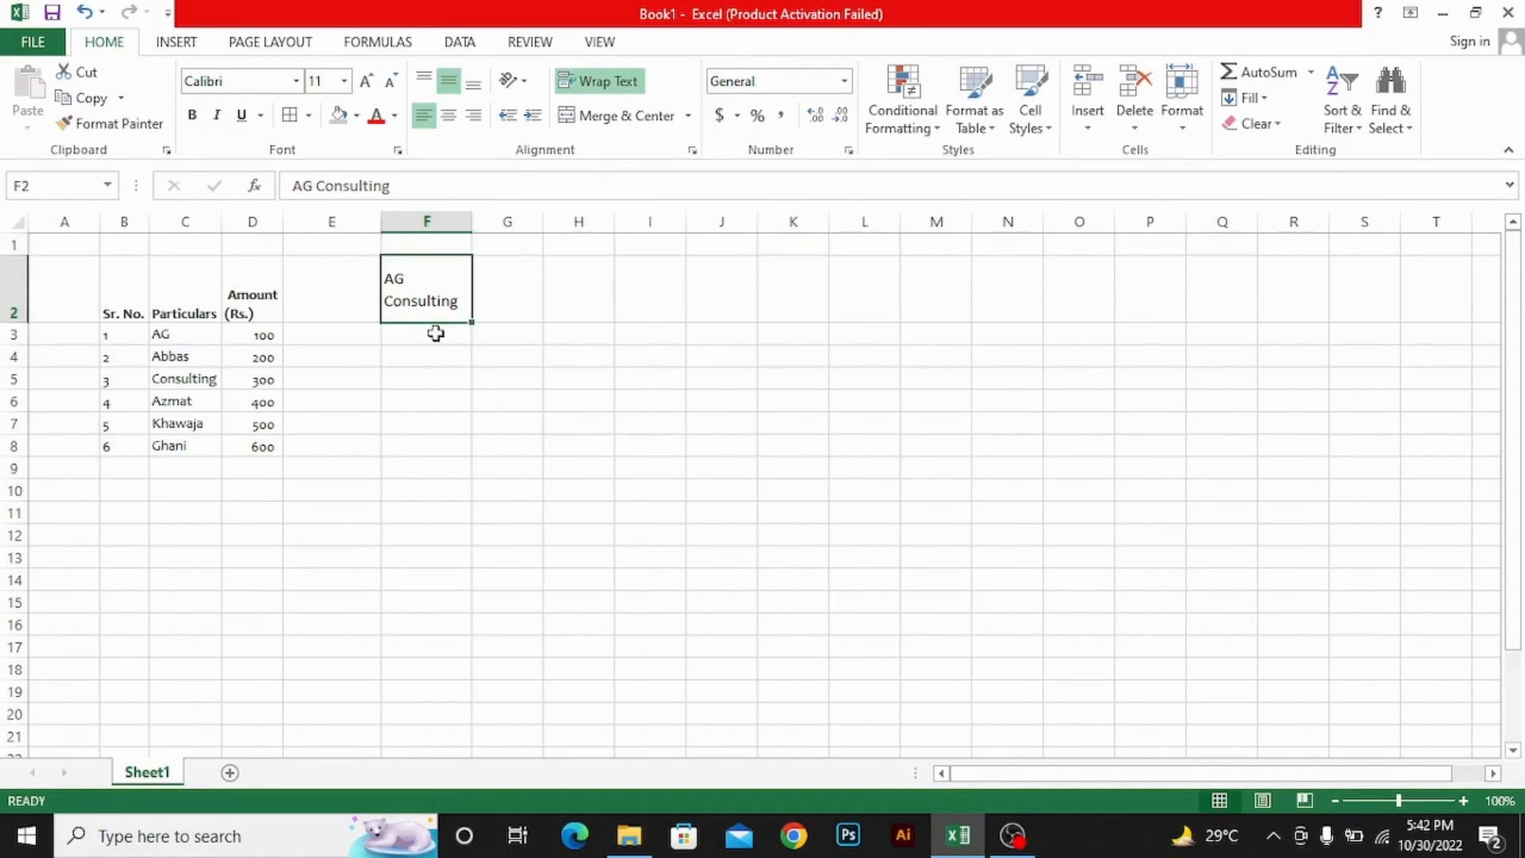
# Merge and center cells F2:G2 so "AG Consulting" spans both columns
pyautogui.hotkey('shift', 'Right')
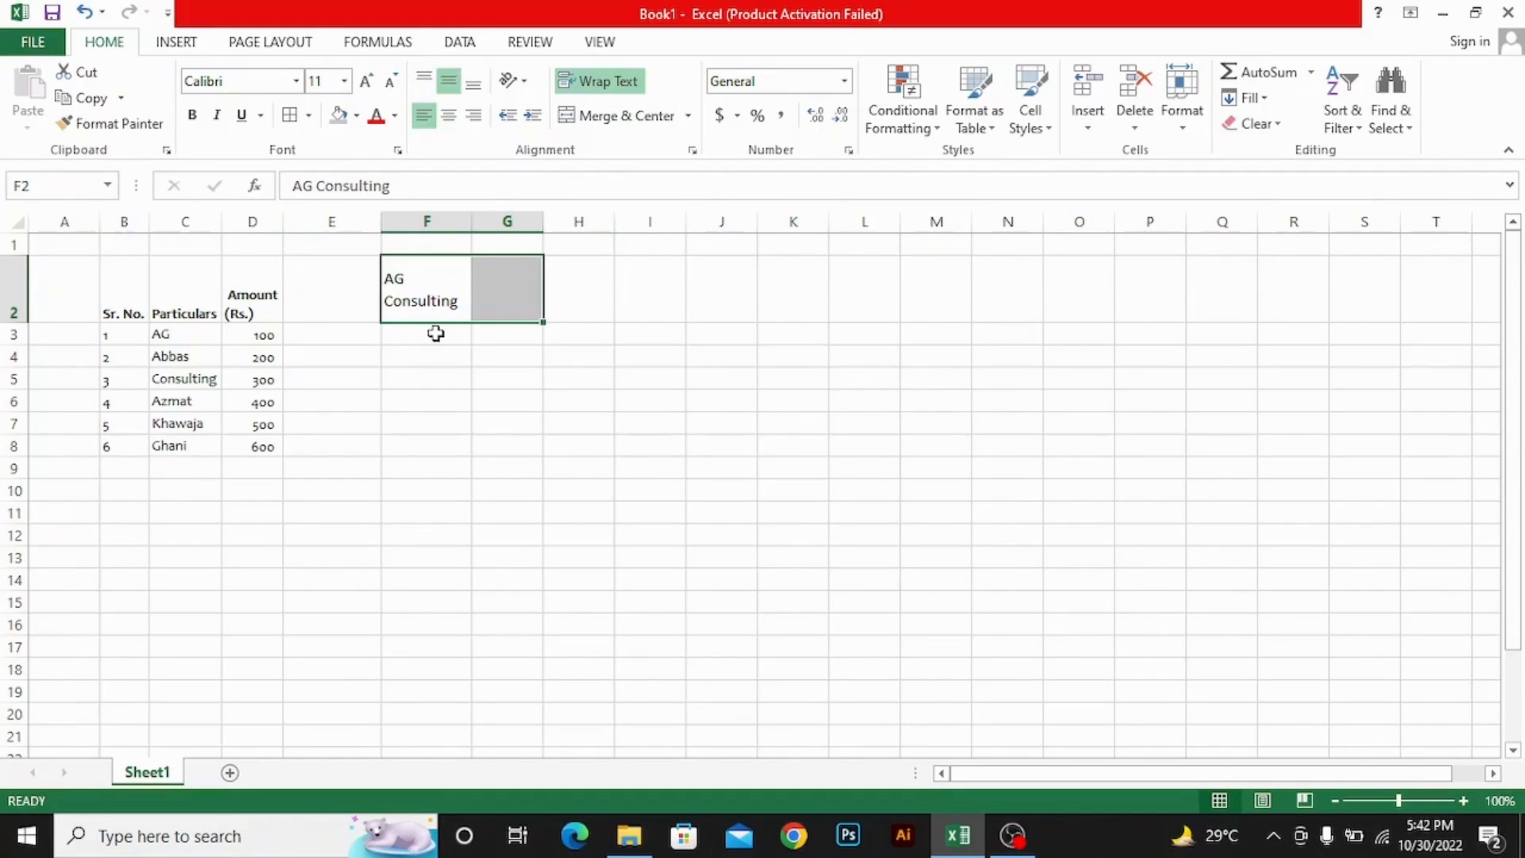
pyautogui.click(435, 333)
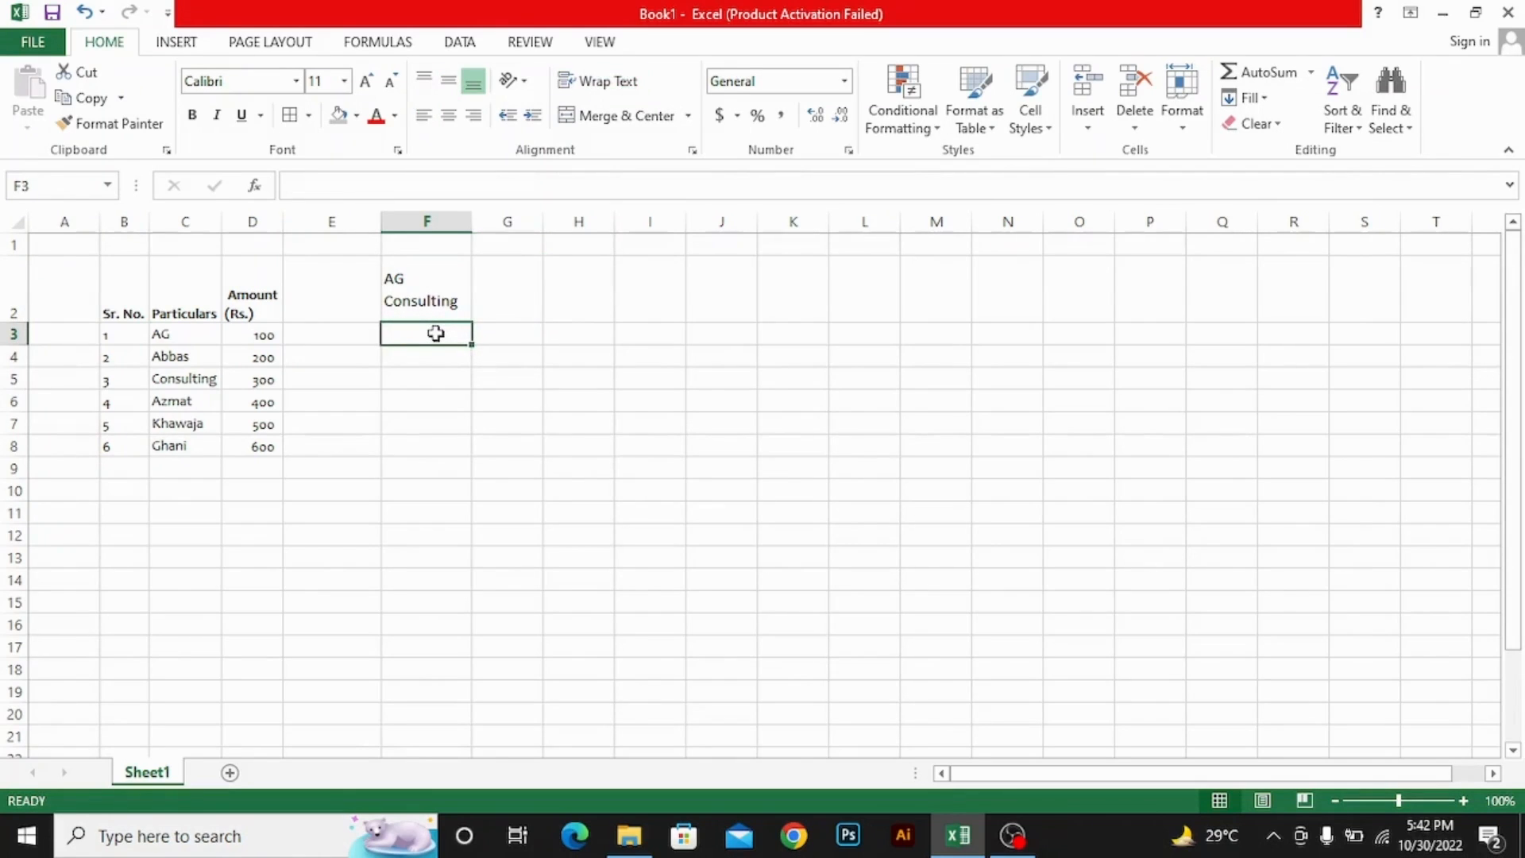
pyautogui.press('Down')
pyautogui.press('Up')
pyautogui.press('Up')
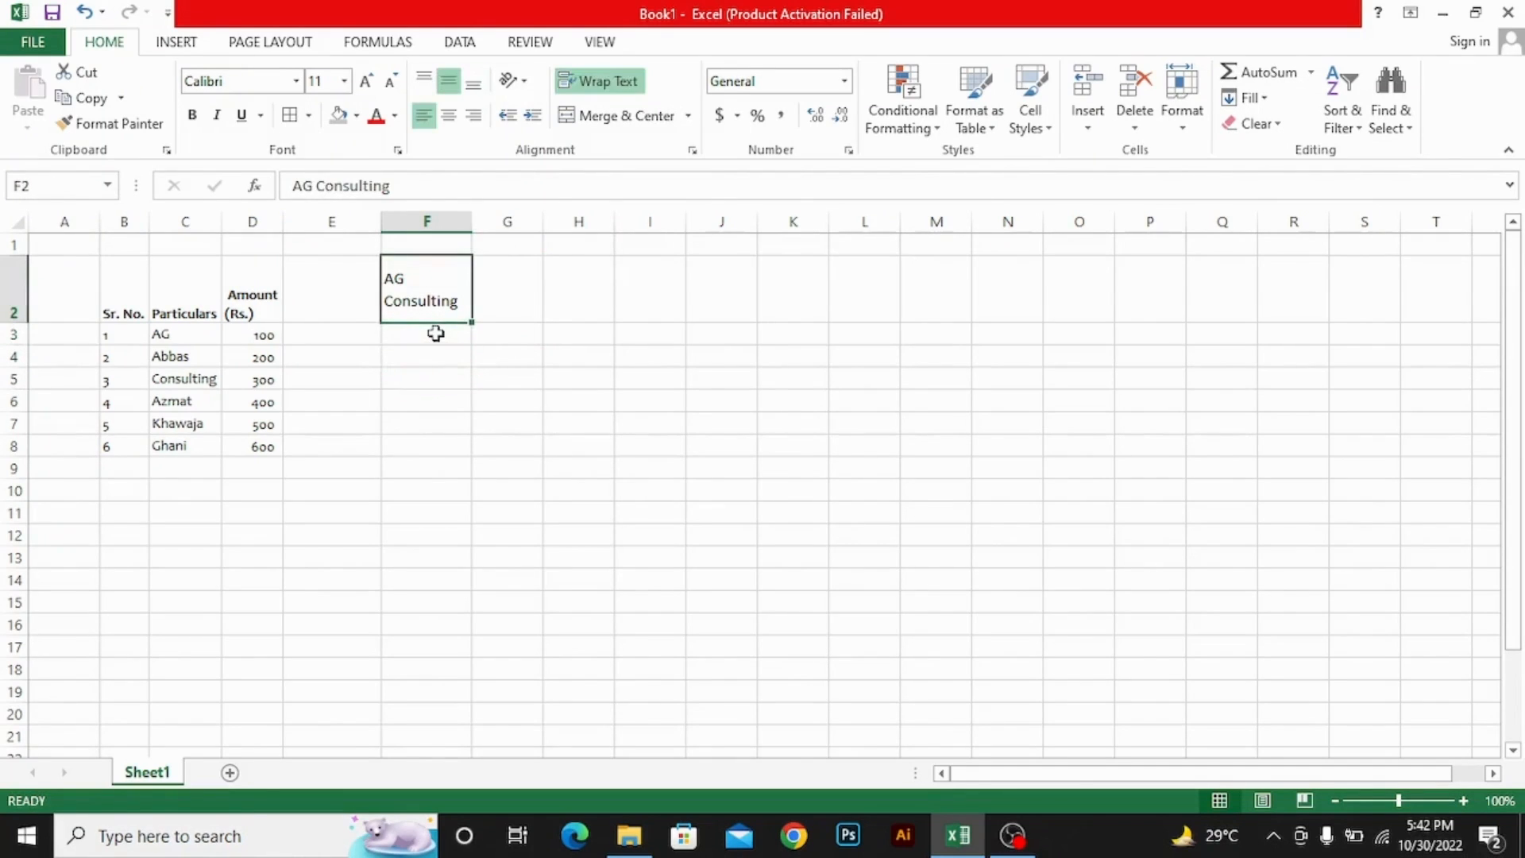
pyautogui.press('Down')
pyautogui.press('Up')
pyautogui.hotkey('shift', 'Right')
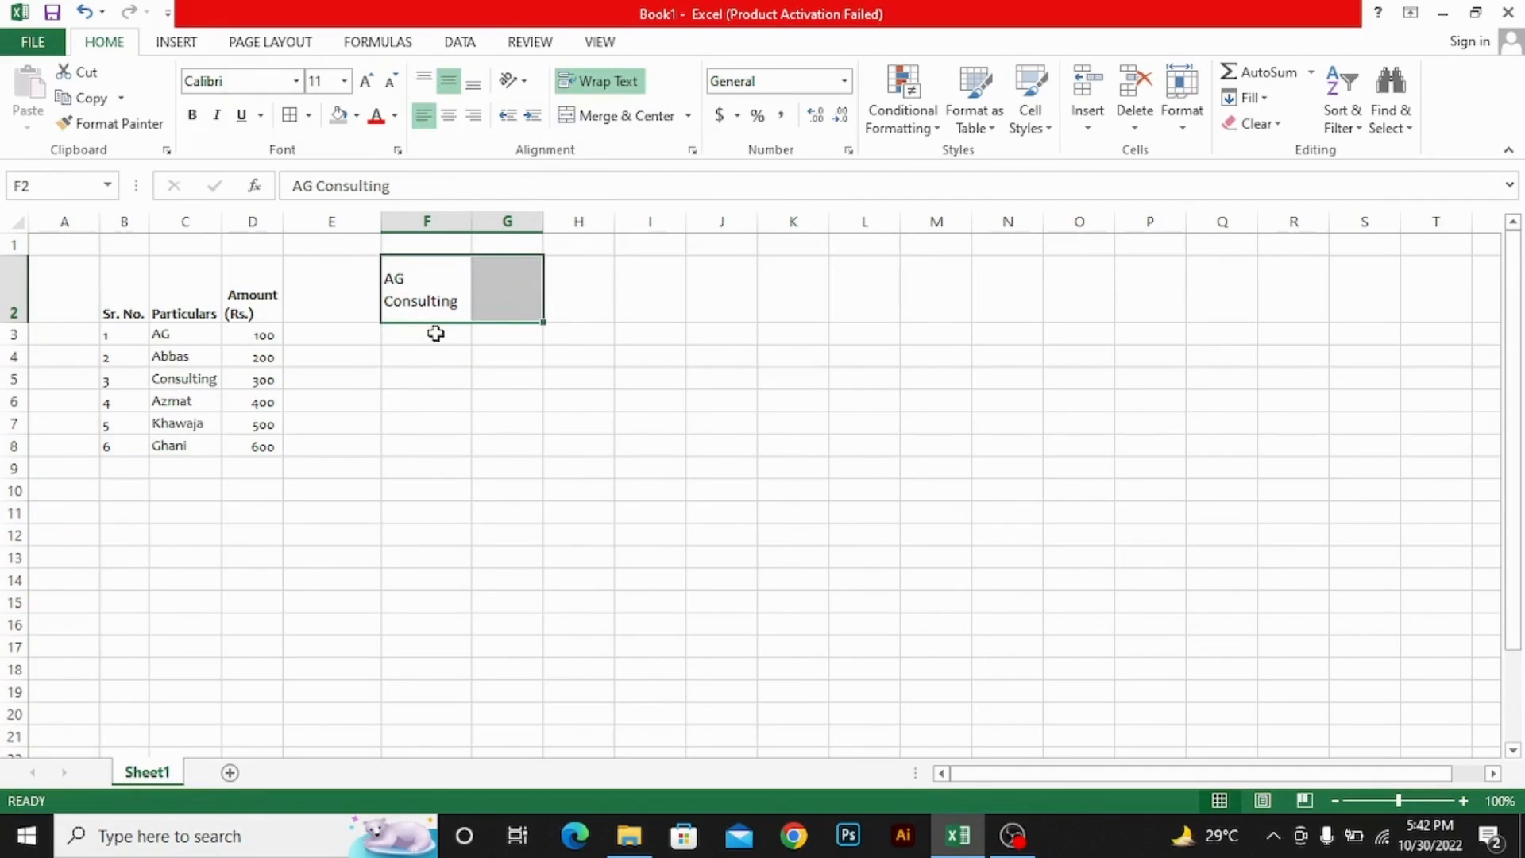
pyautogui.click(619, 119)
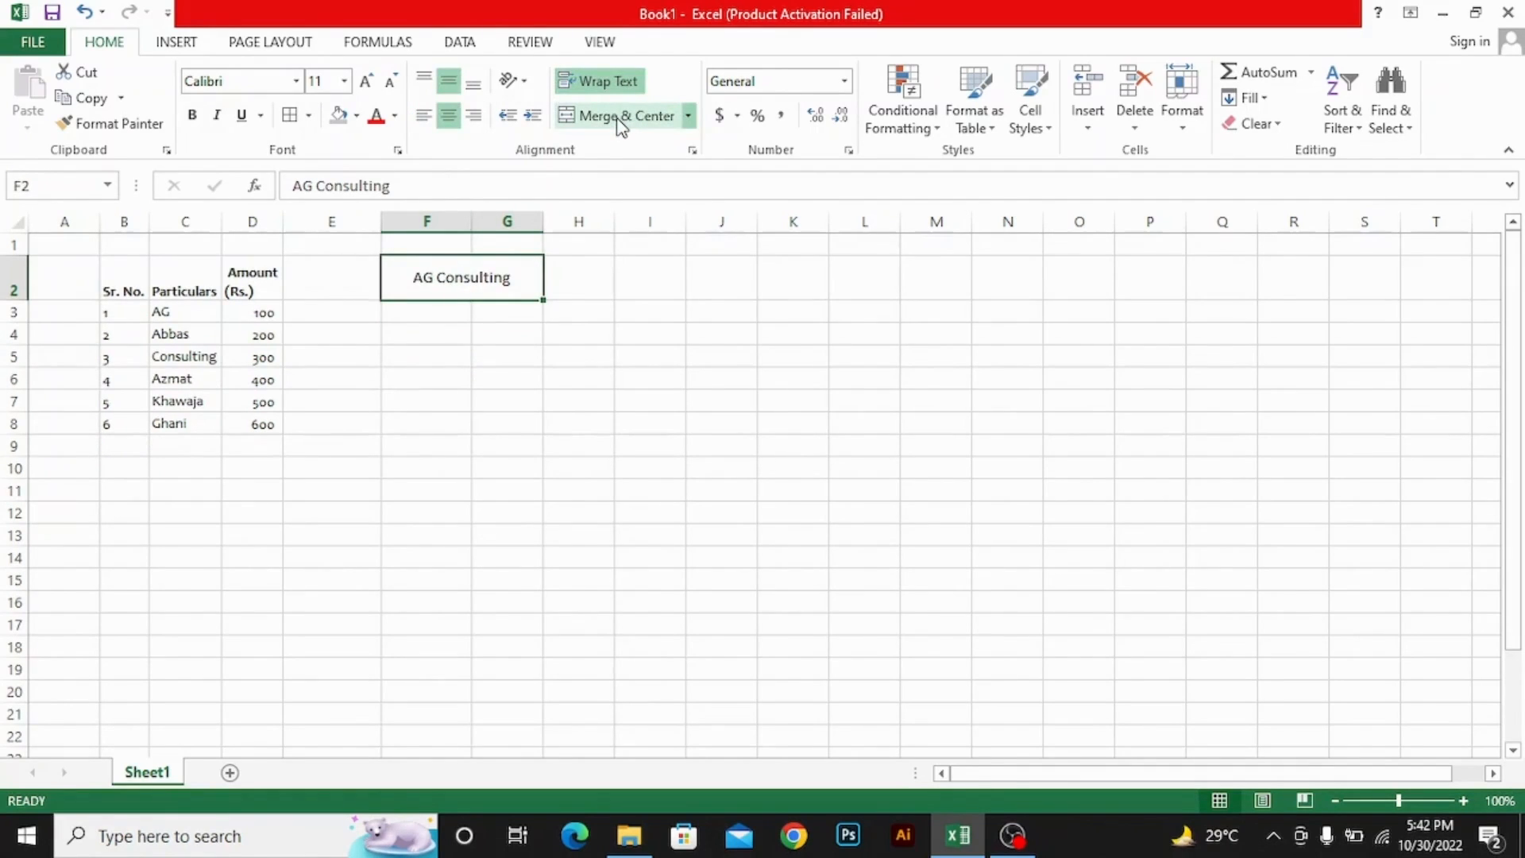
# Remove the merge from F2:G2 to restore two separate cells
pyautogui.click(465, 309)
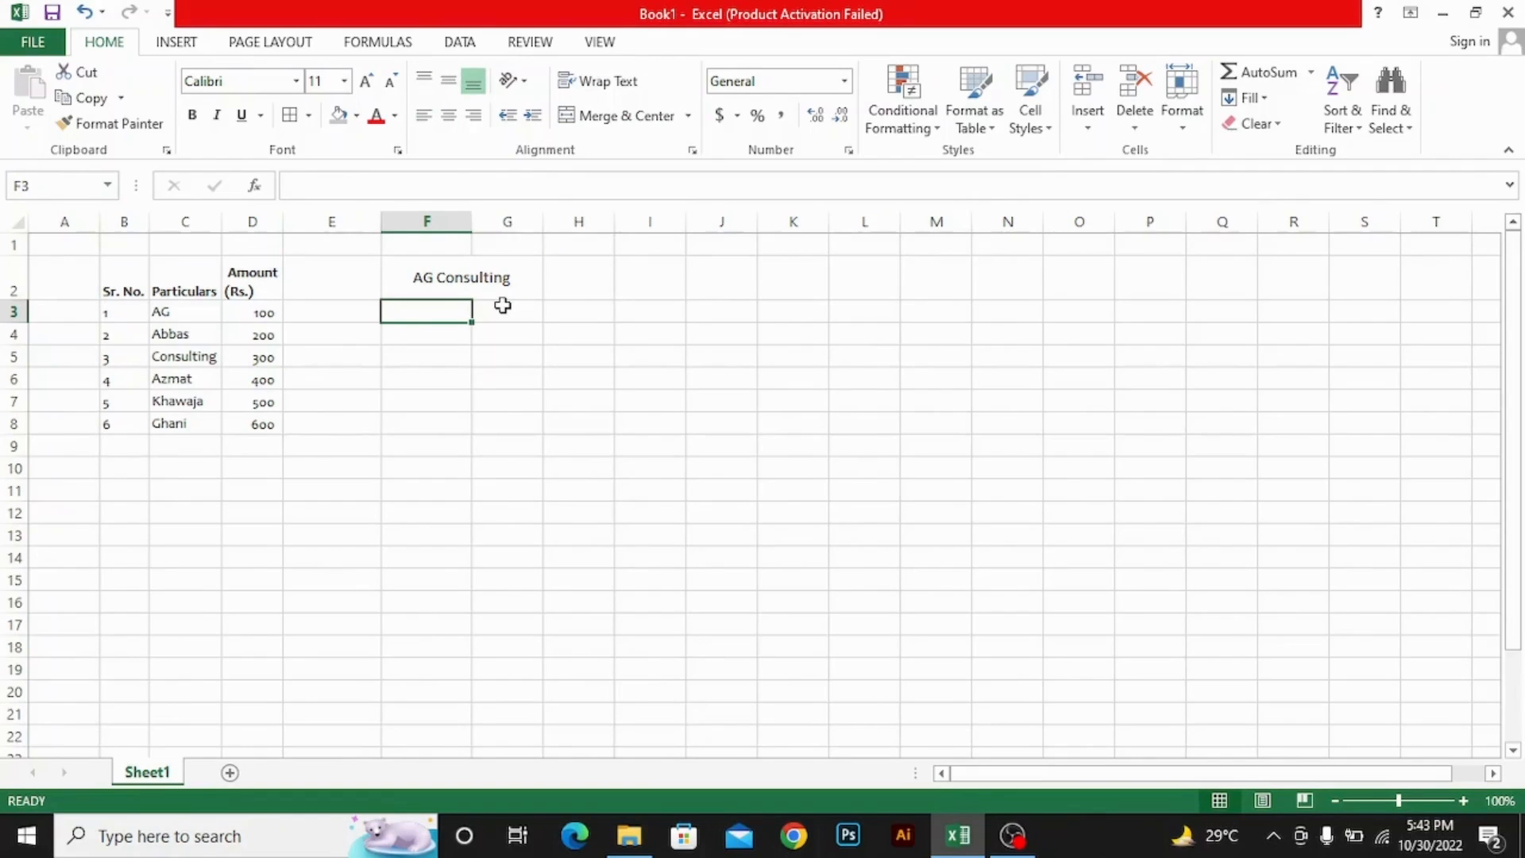
pyautogui.press('Up')
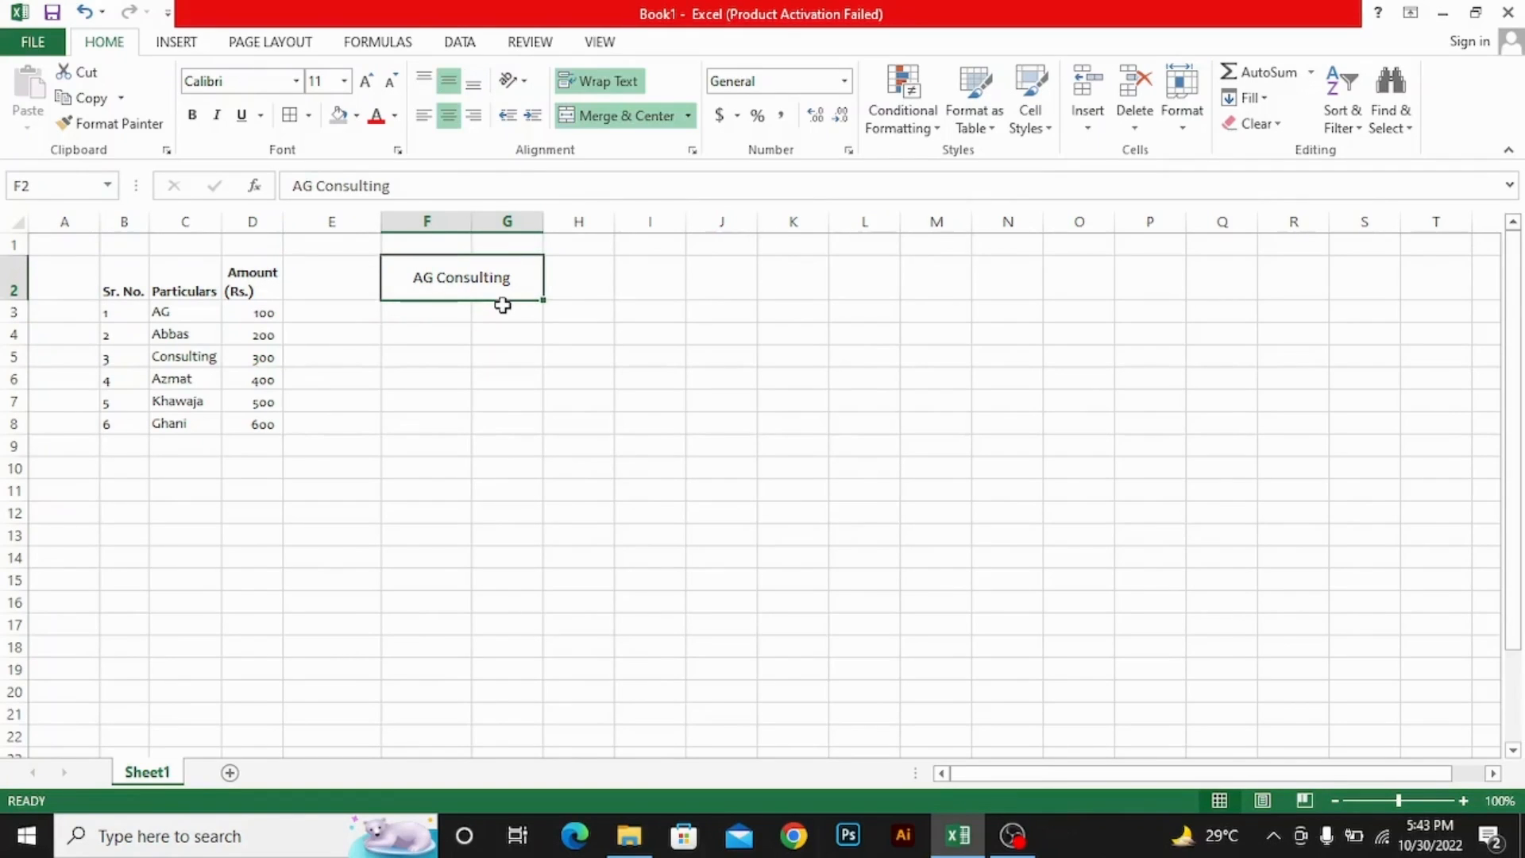
pyautogui.click(643, 119)
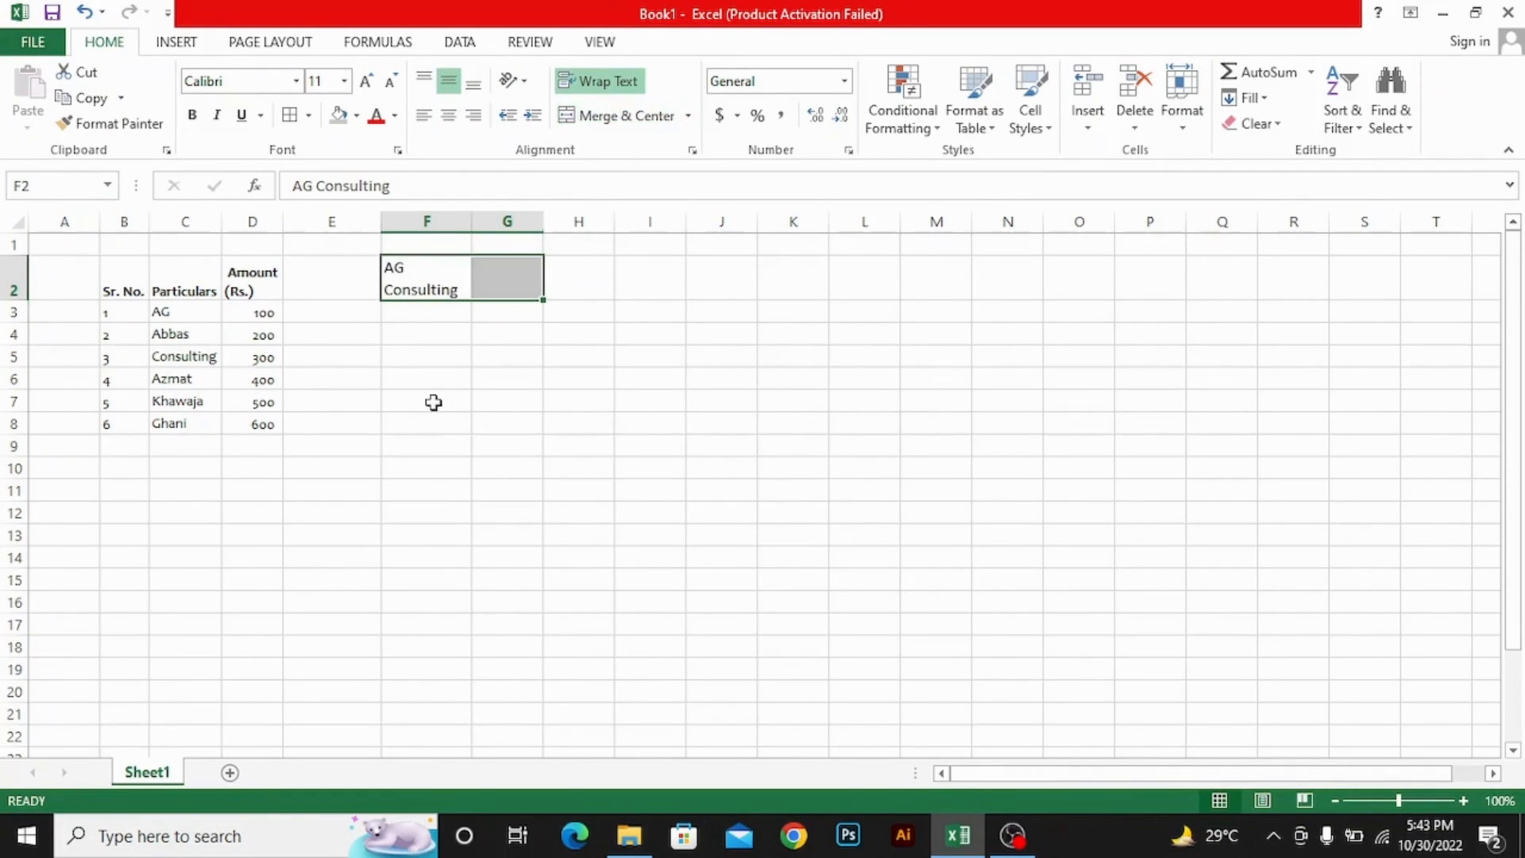
# Set the horizontal alignment of F2:G2 to Center Across Selection in the cell format settings
pyautogui.press('Left')
pyautogui.press('Right')
pyautogui.hotkey('shift', 'Right')
pyautogui.click(691, 151)
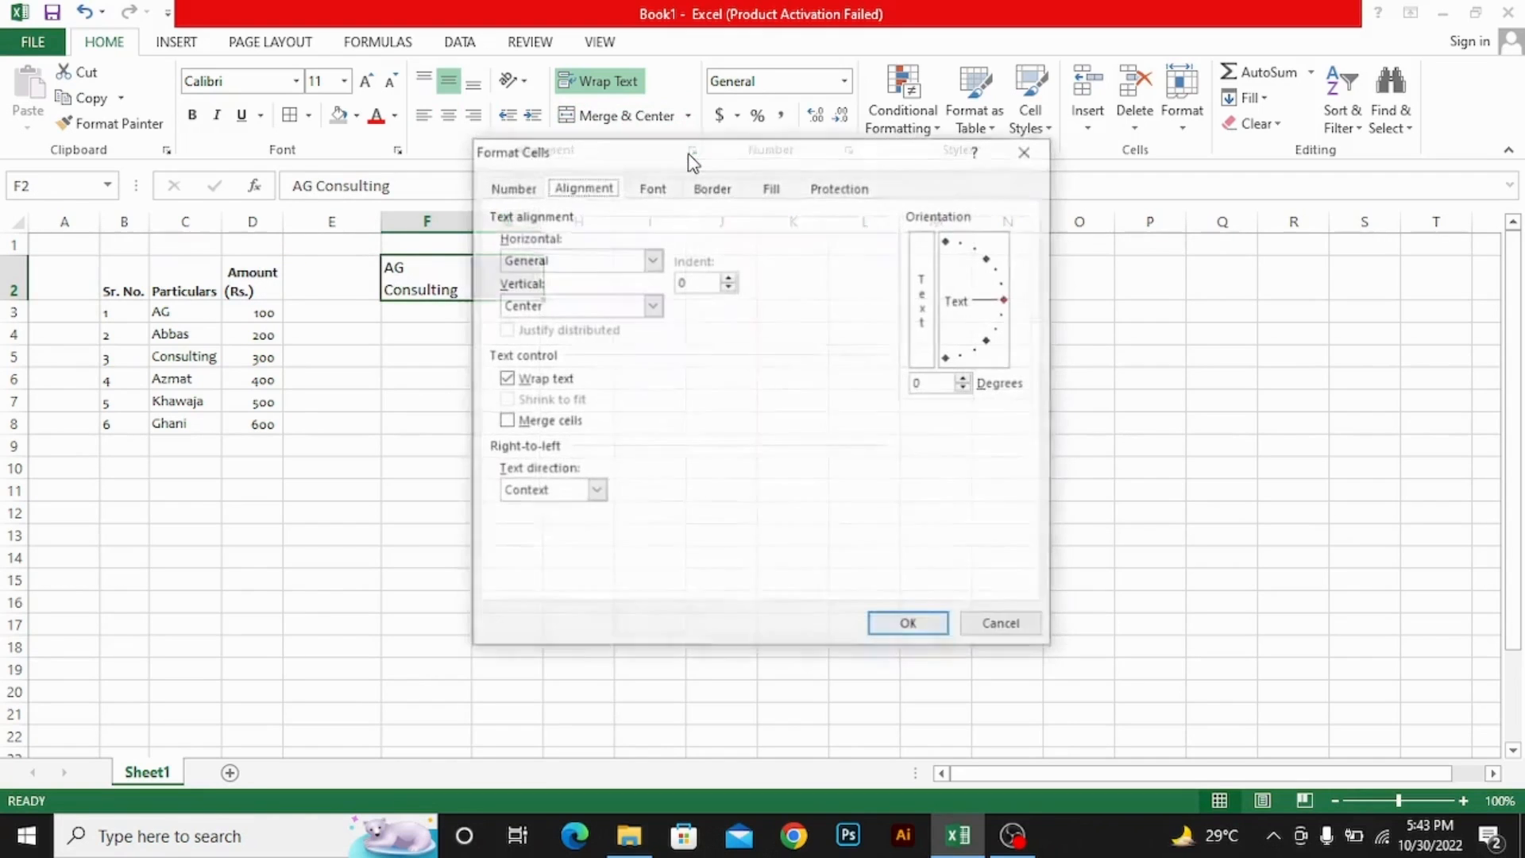
pyautogui.click(596, 260)
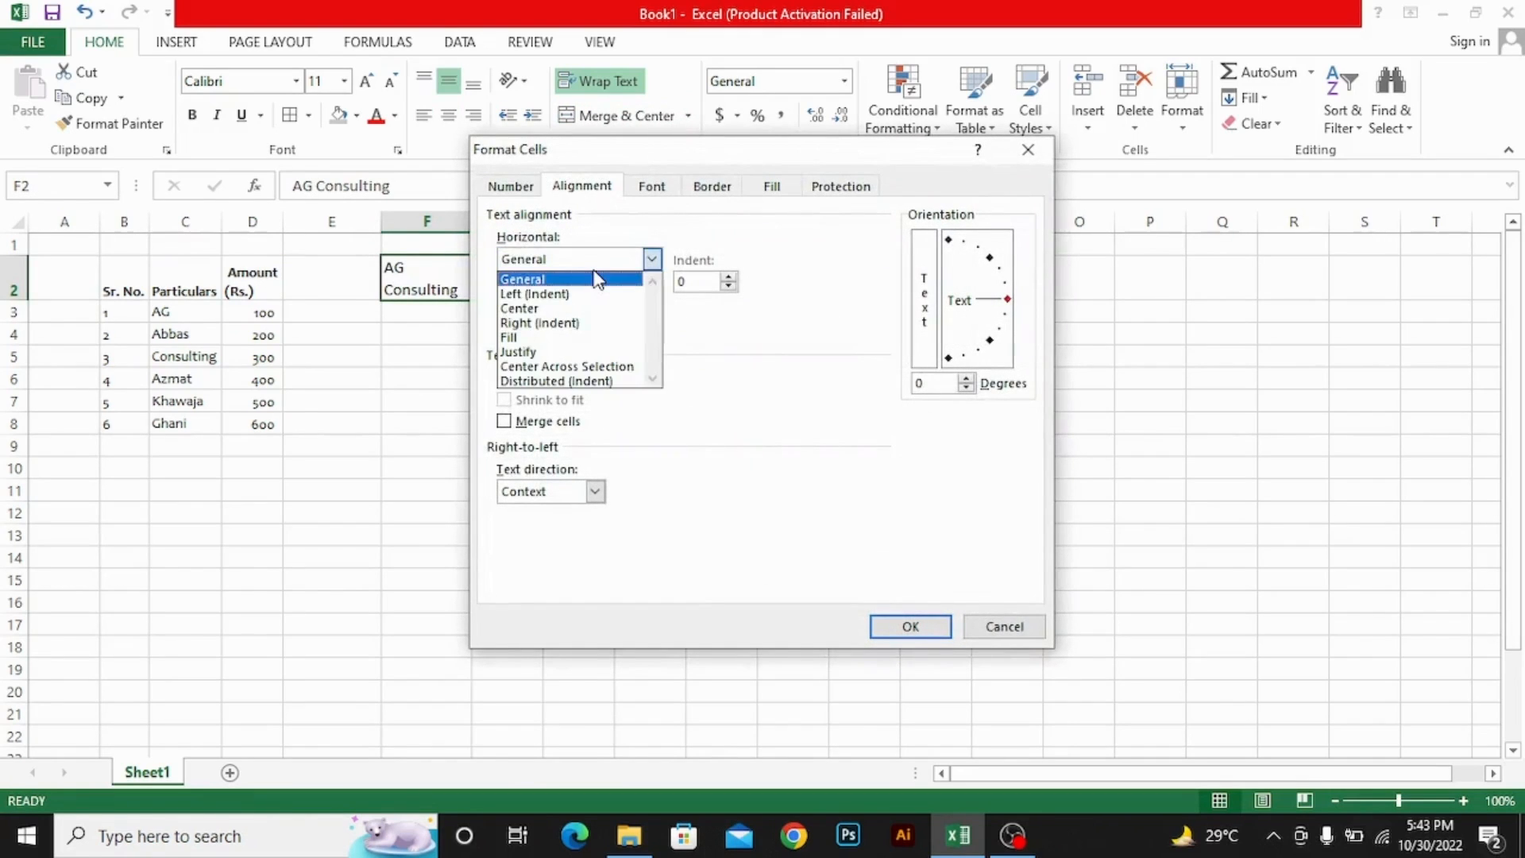
pyautogui.click(566, 366)
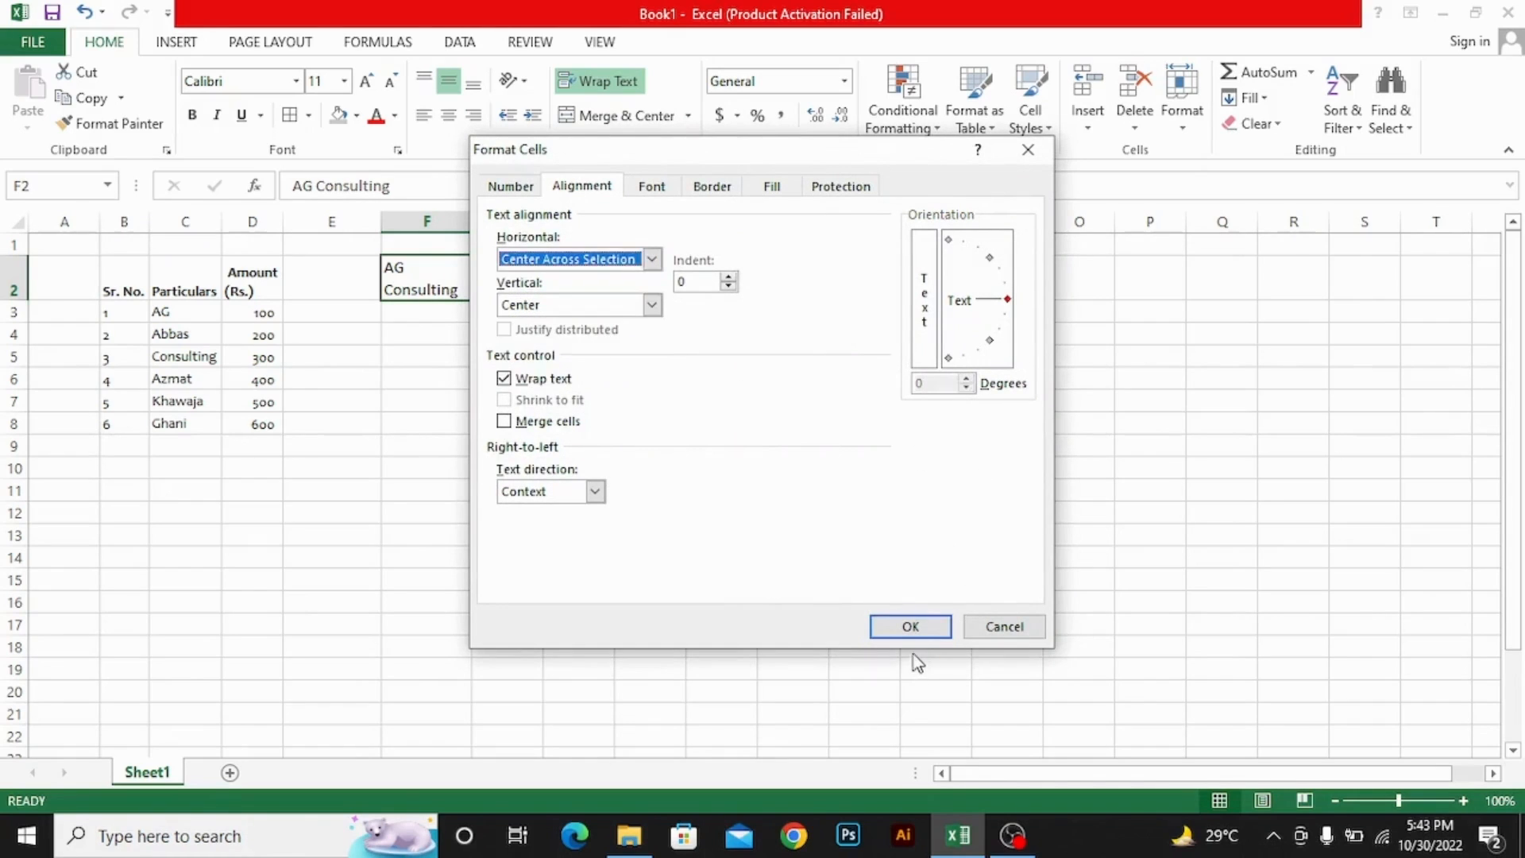
pyautogui.click(913, 631)
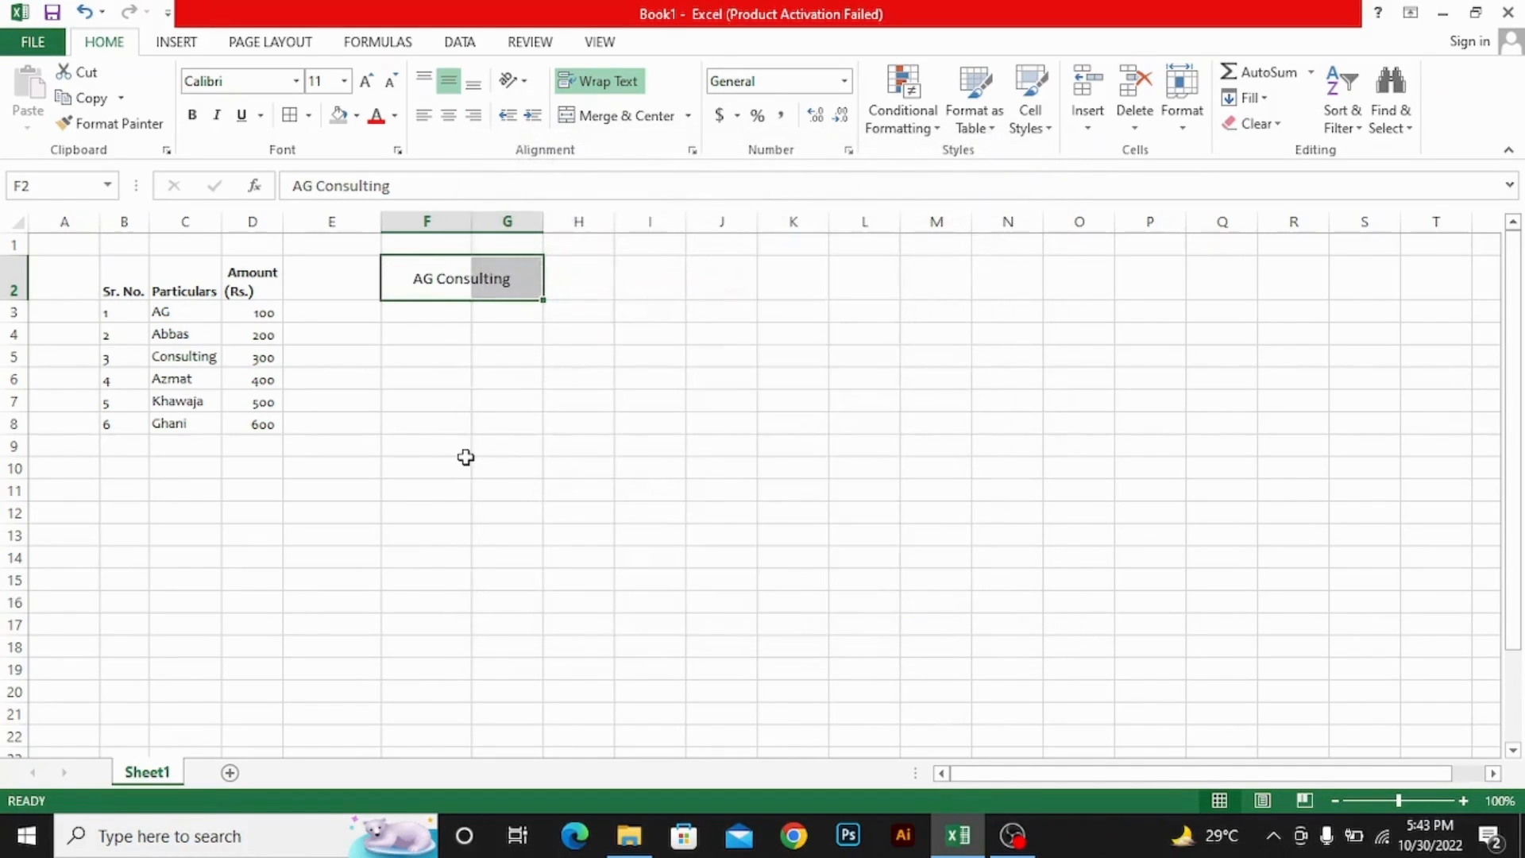
# Examine F2 and G2 individually and as a range under the centered text, and review the available merge options
pyautogui.hotkey('shift', 'Left')
pyautogui.hotkey('shift', 'Right')
pyautogui.press('Left')
pyautogui.press('Right')
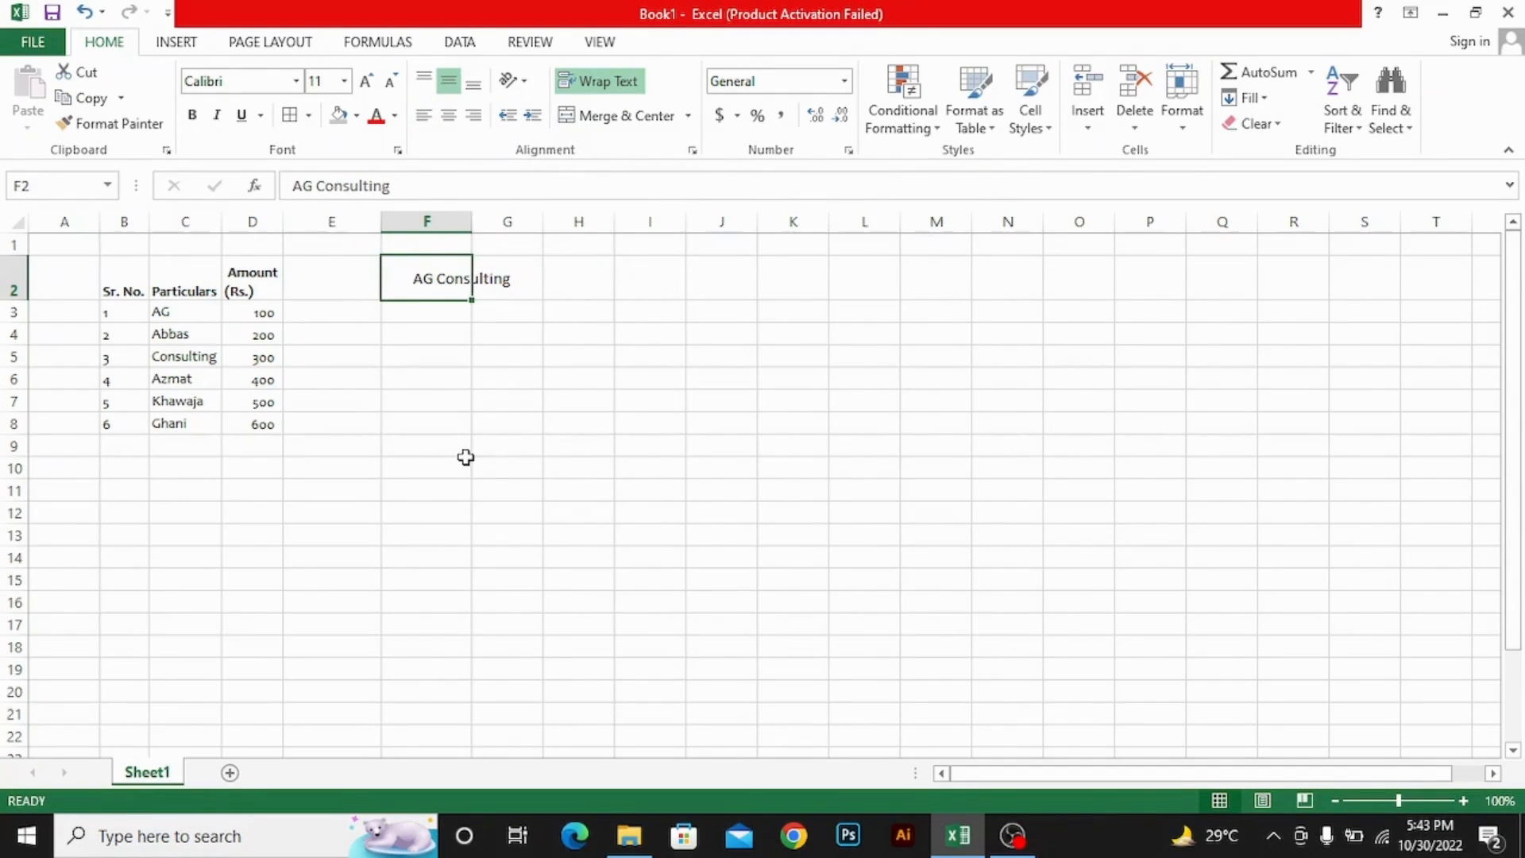
pyautogui.press('Down')
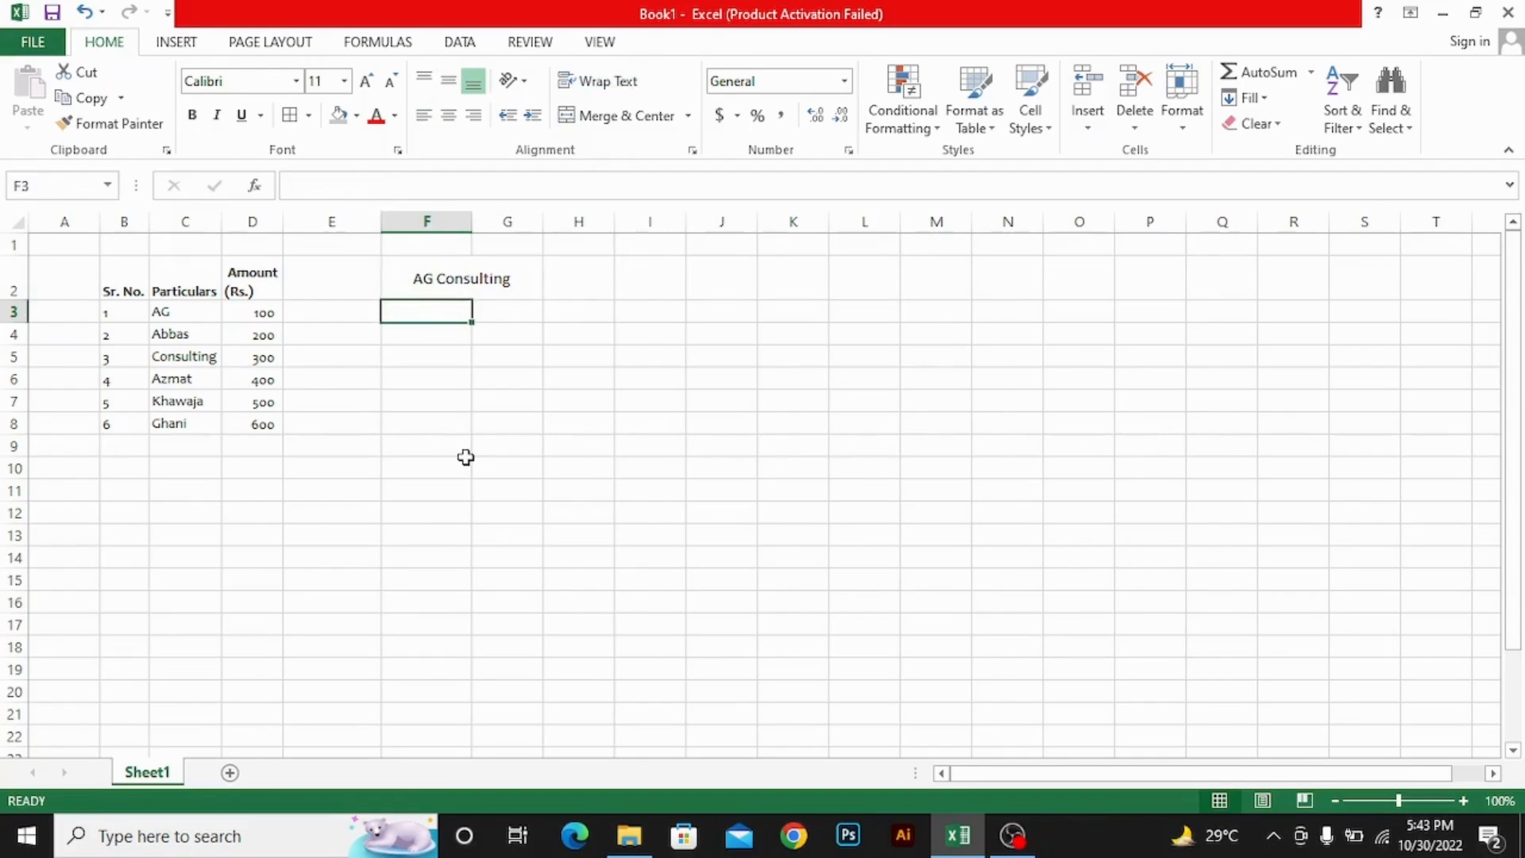
pyautogui.hotkey('ctrl', 'Down')
pyautogui.hotkey('ctrl', 'Up')
pyautogui.press('Up')
pyautogui.press('Down')
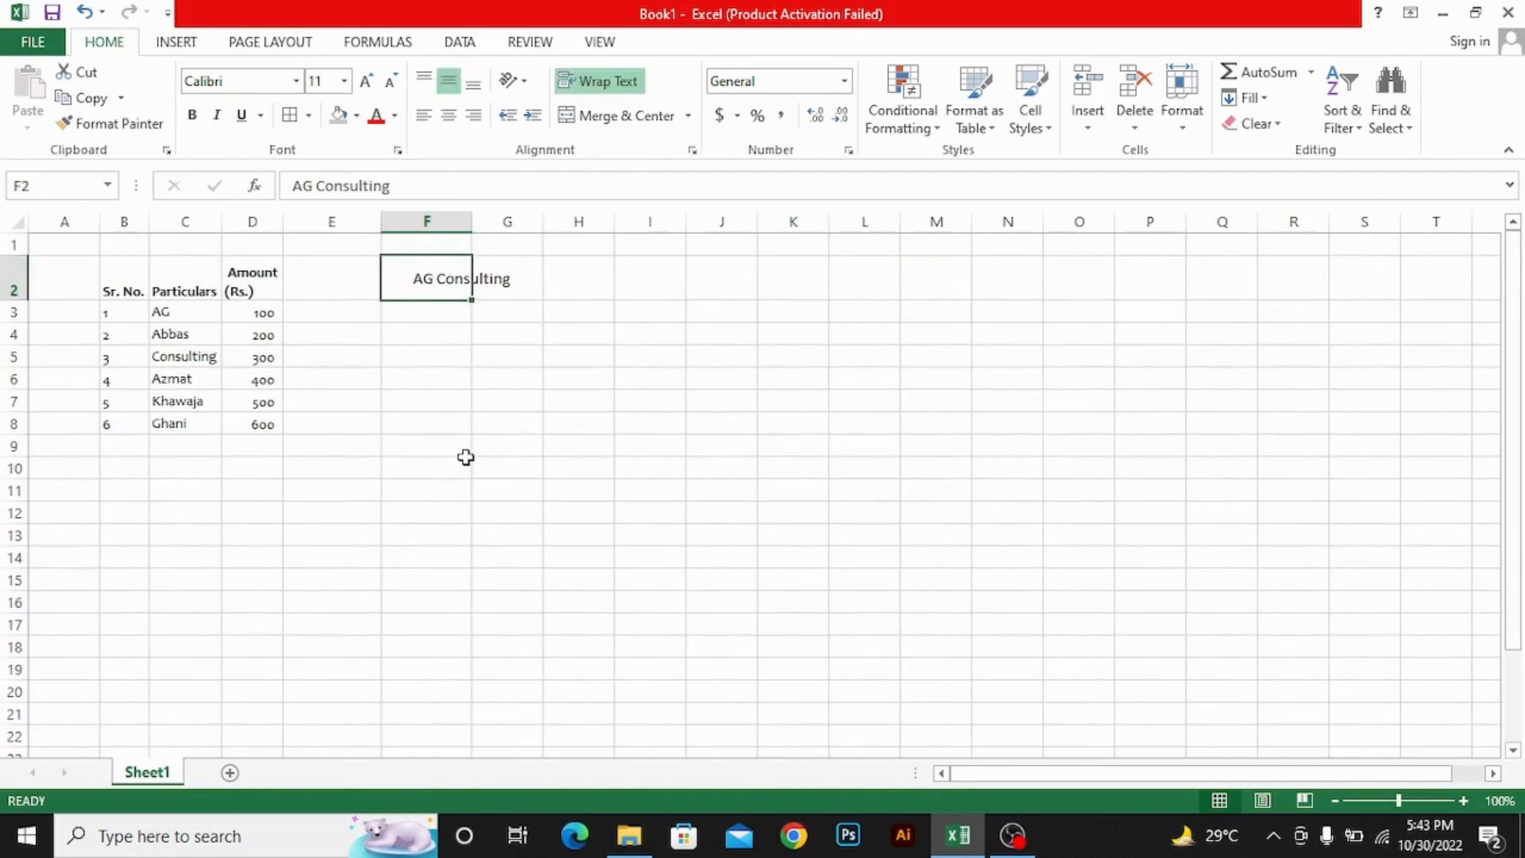
pyautogui.hotkey('shift', 'Right')
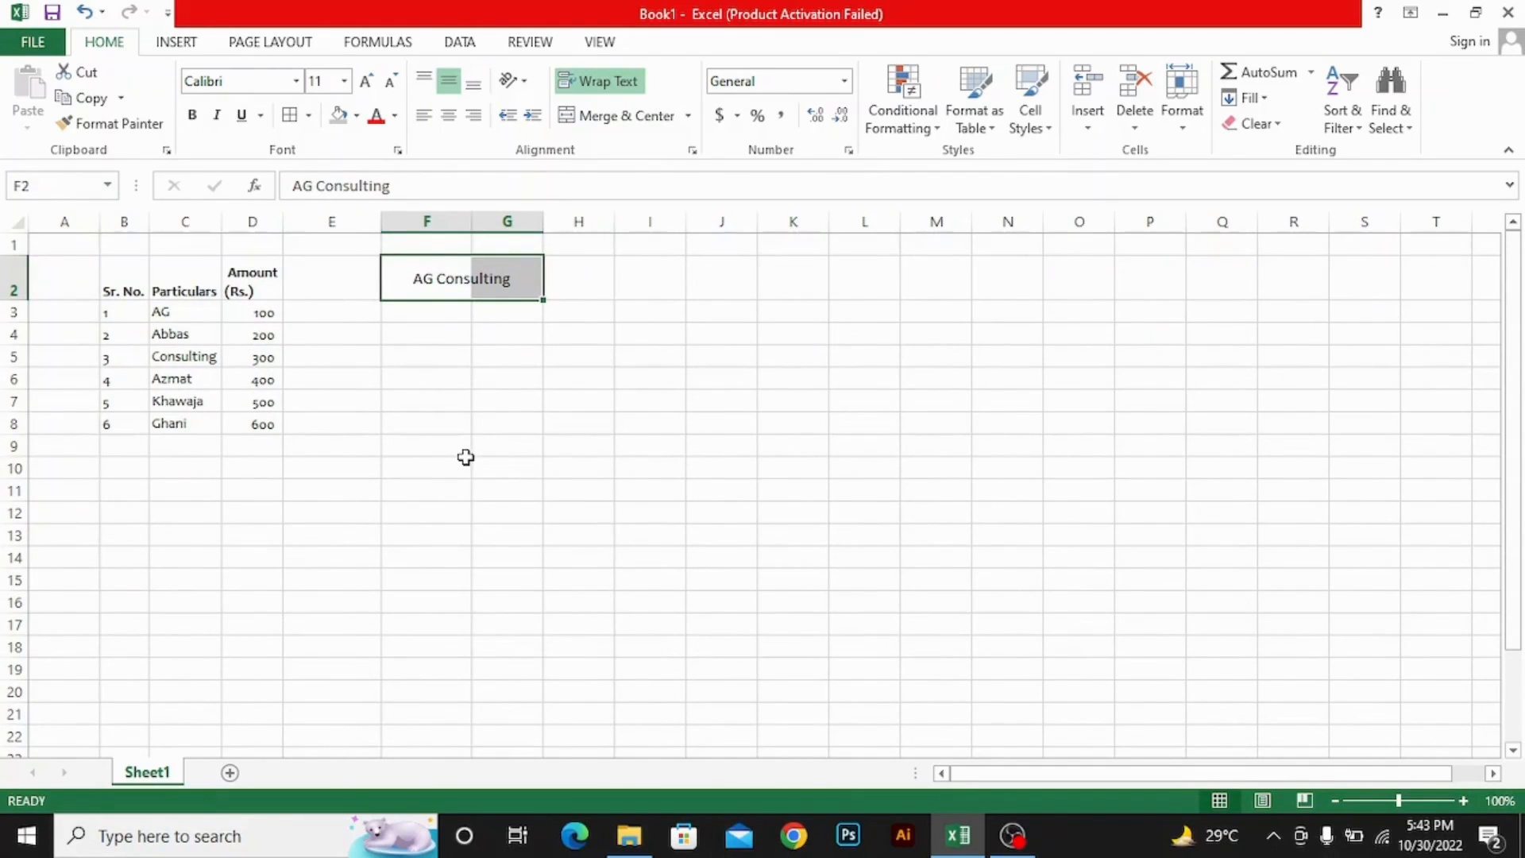
pyautogui.press('Left')
pyautogui.press('Right')
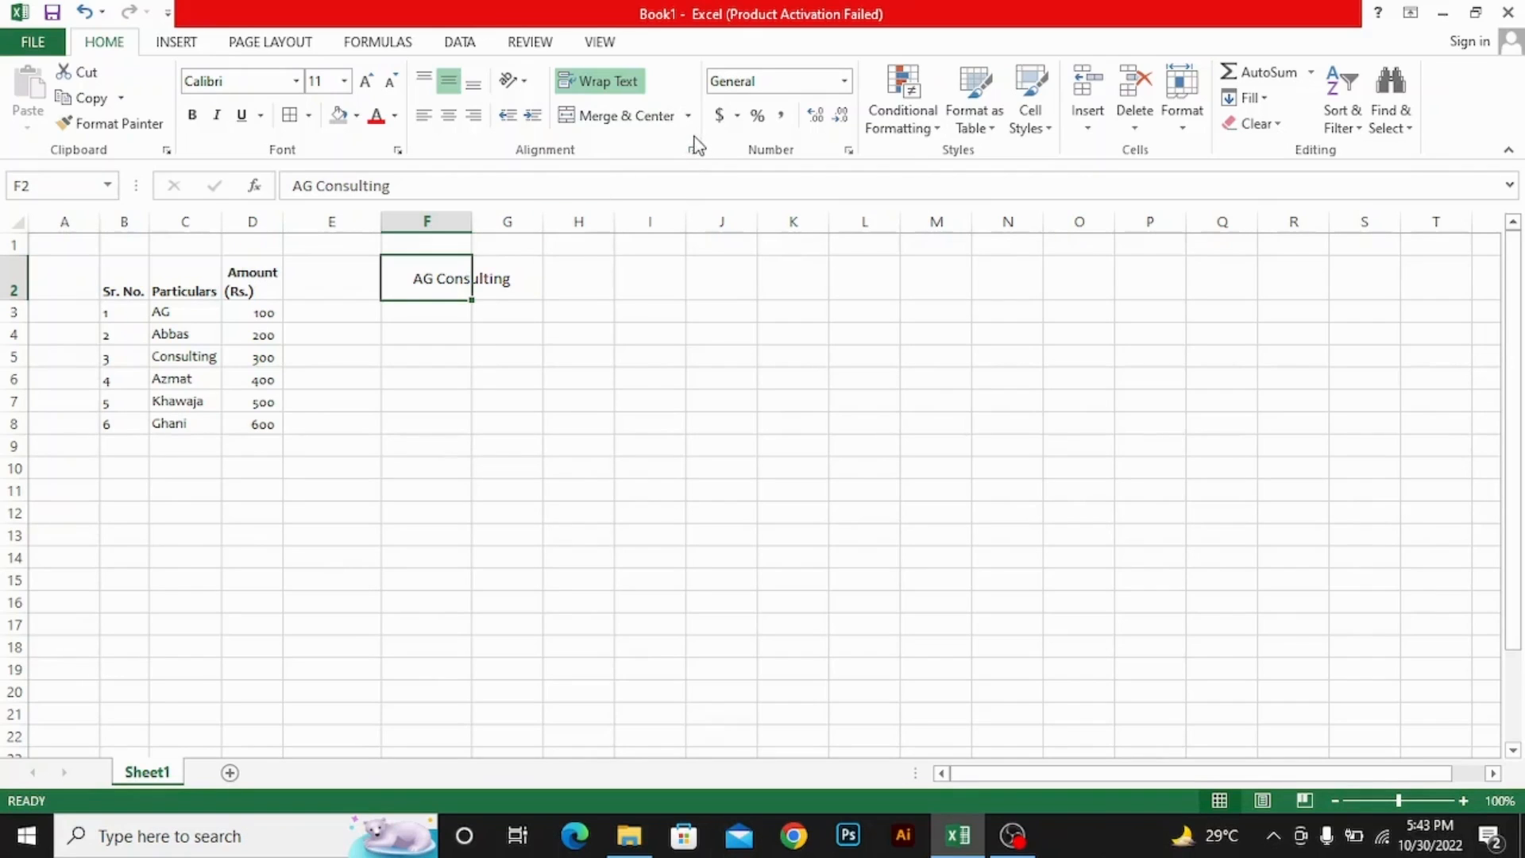
pyautogui.click(687, 116)
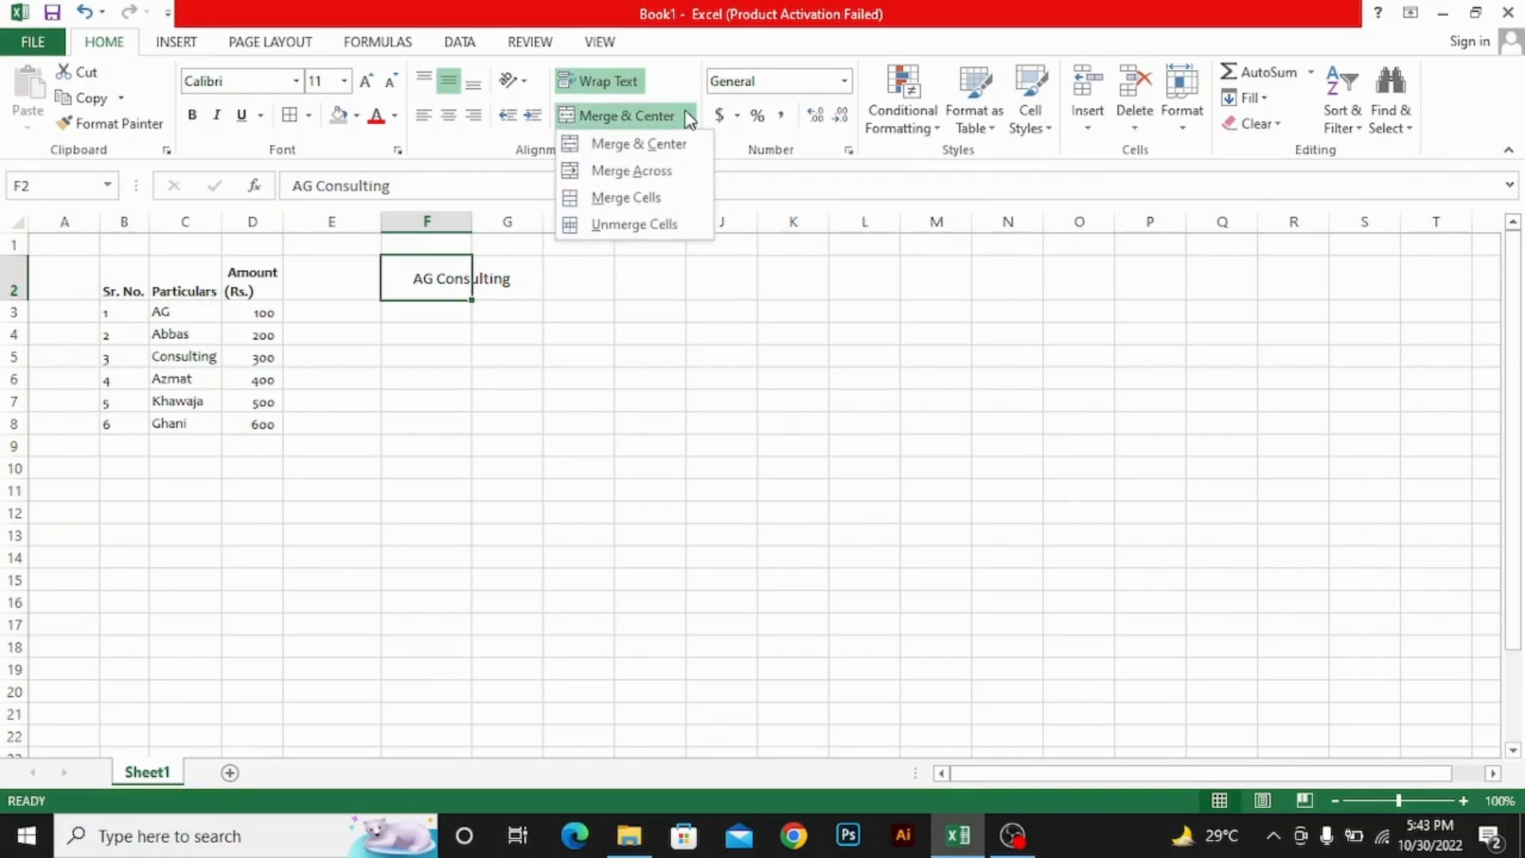
pyautogui.click(542, 321)
pyautogui.press('Down')
pyautogui.press('Right')
pyautogui.press('Up')
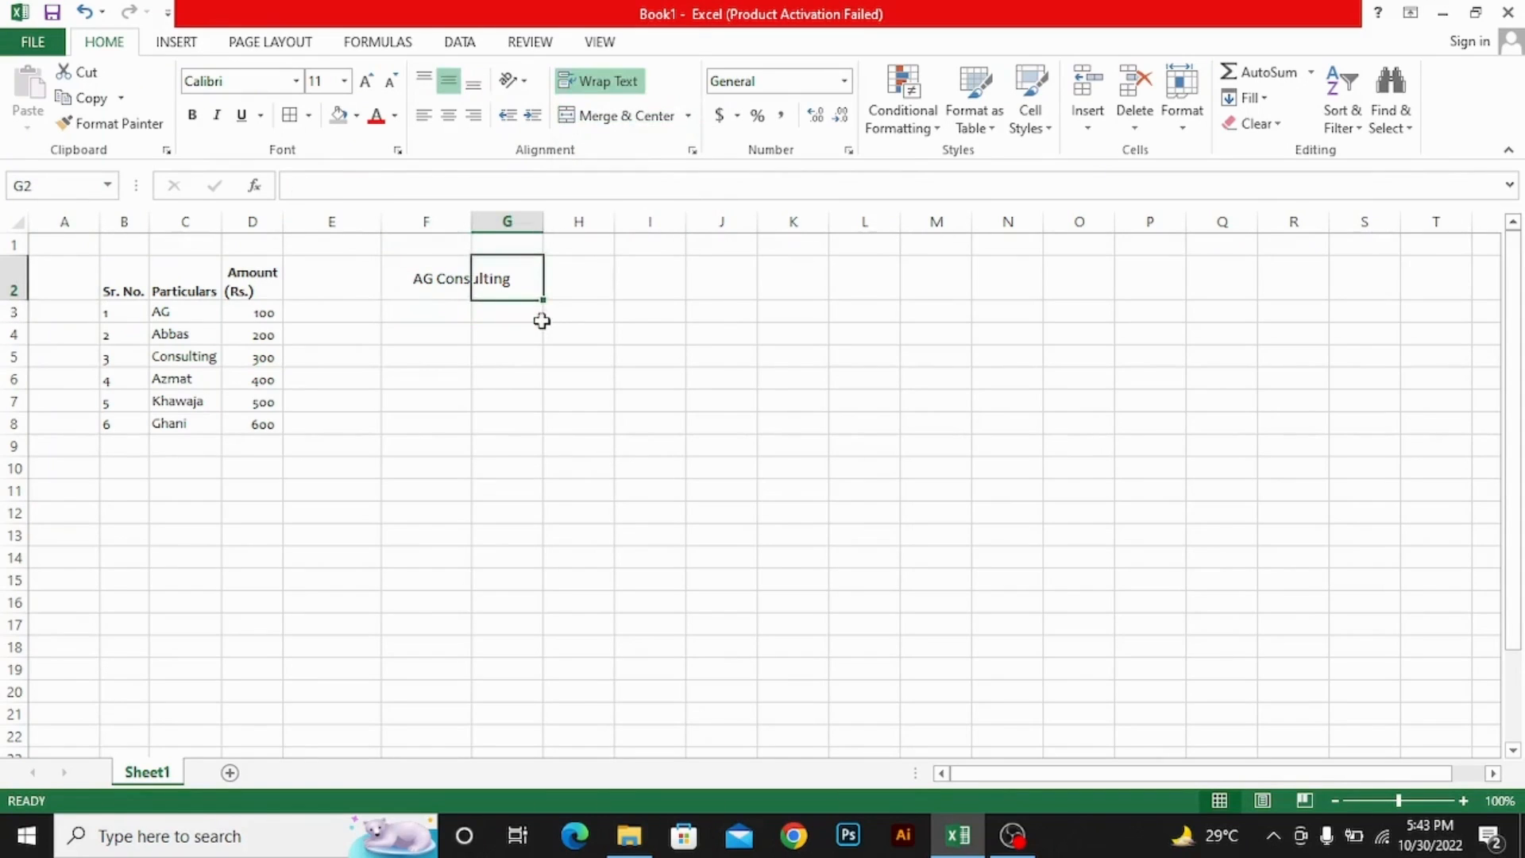
pyautogui.press('Left')
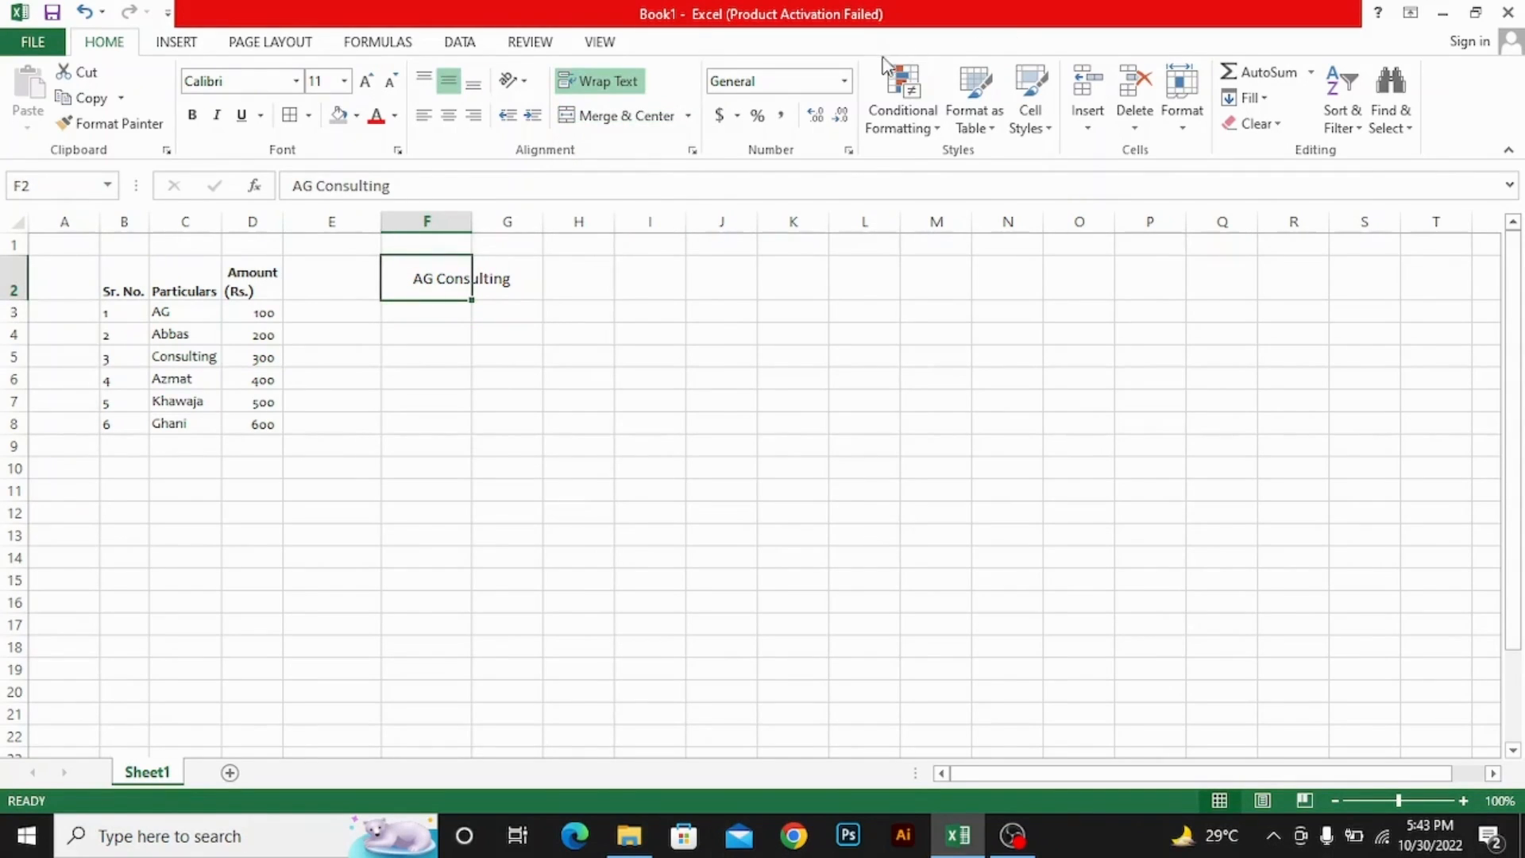
# Apply the Number format to the whole Amount column D
pyautogui.click(844, 81)
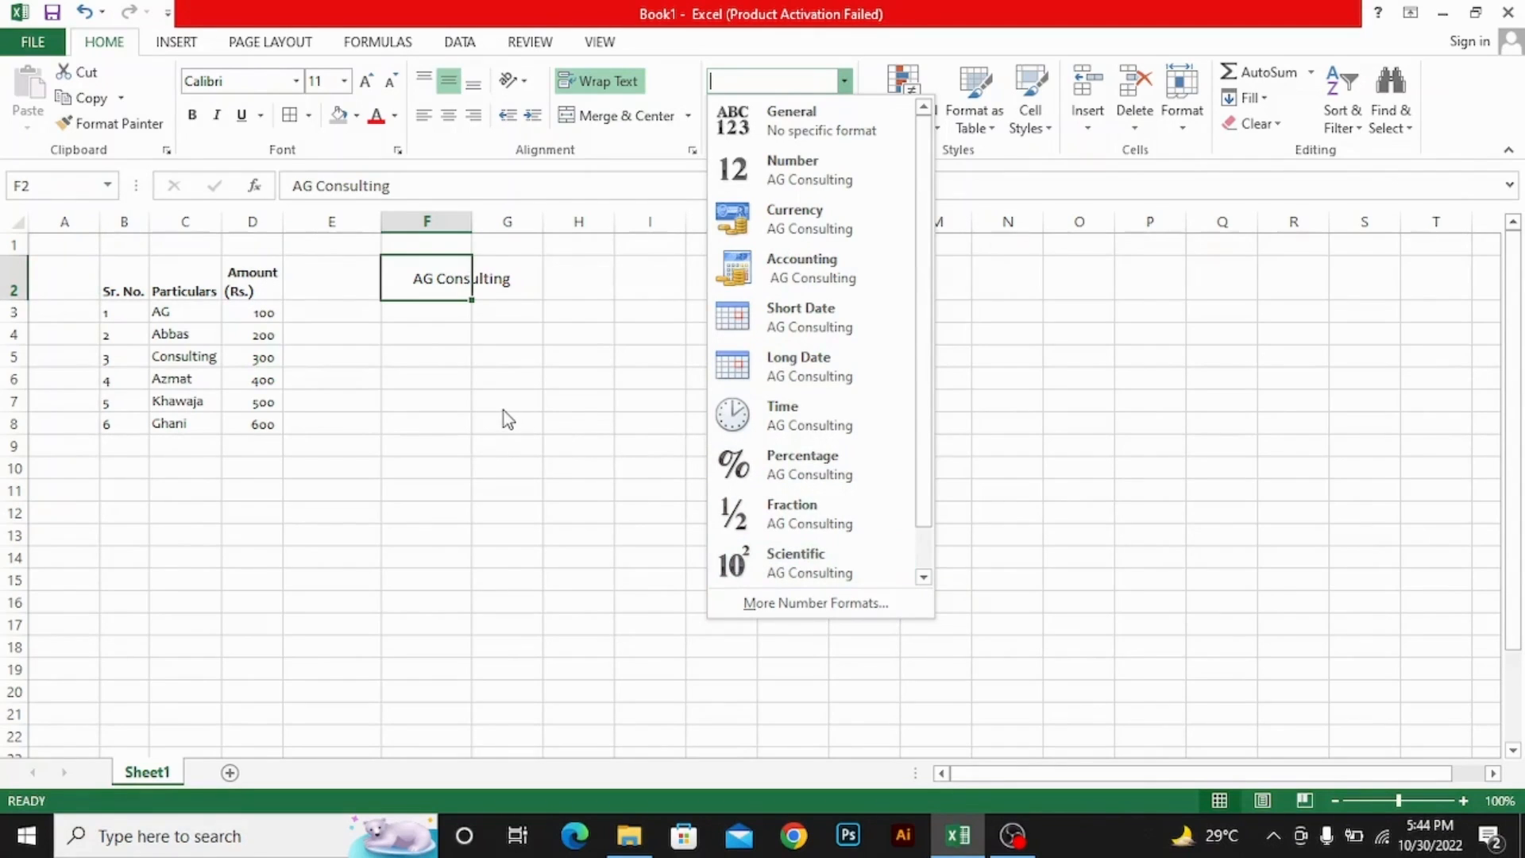
pyautogui.click(402, 308)
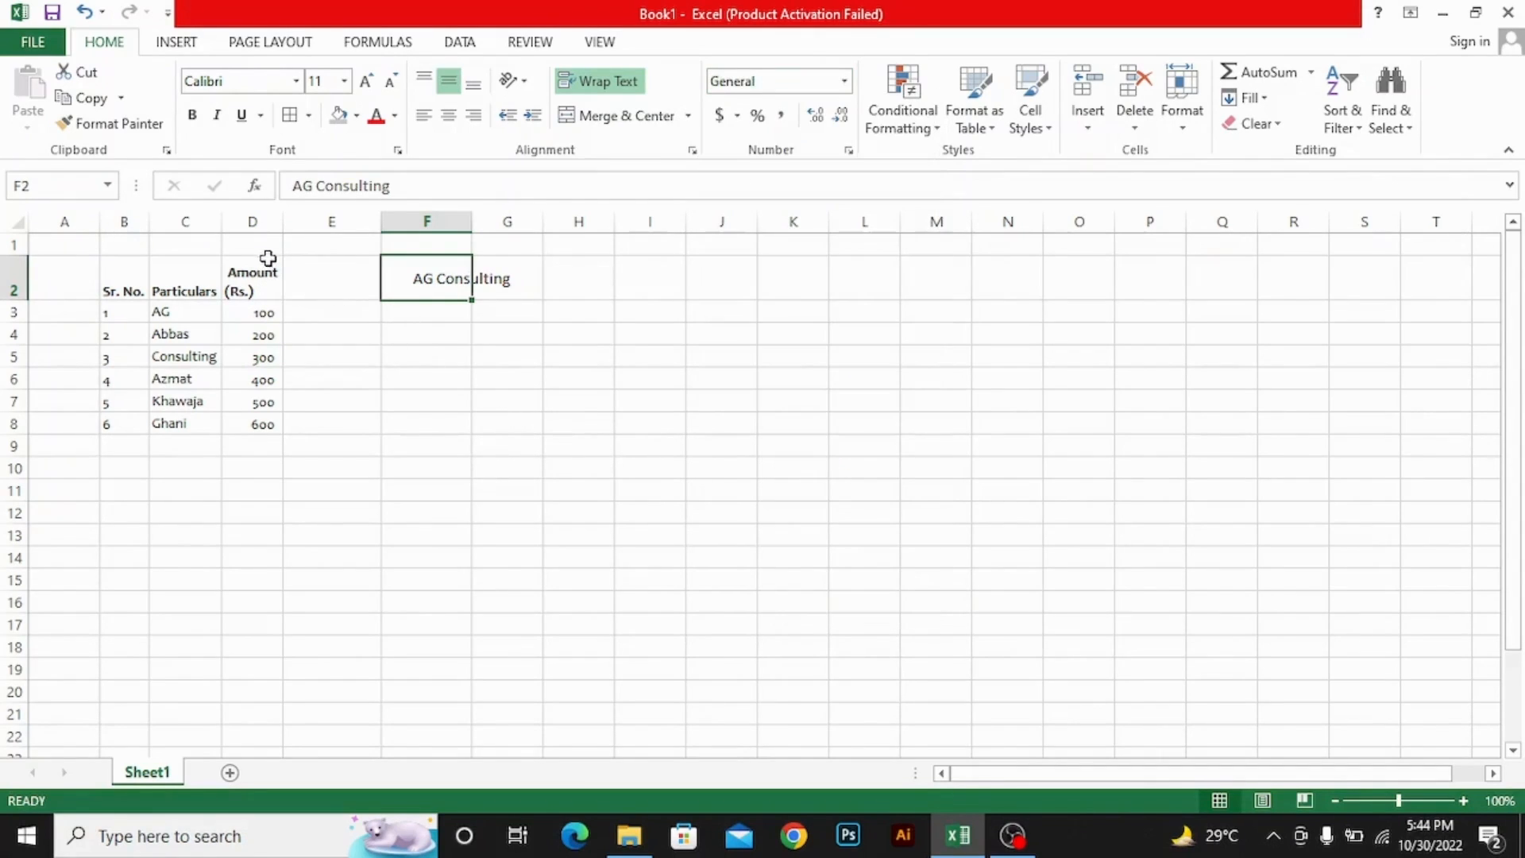
pyautogui.click(254, 222)
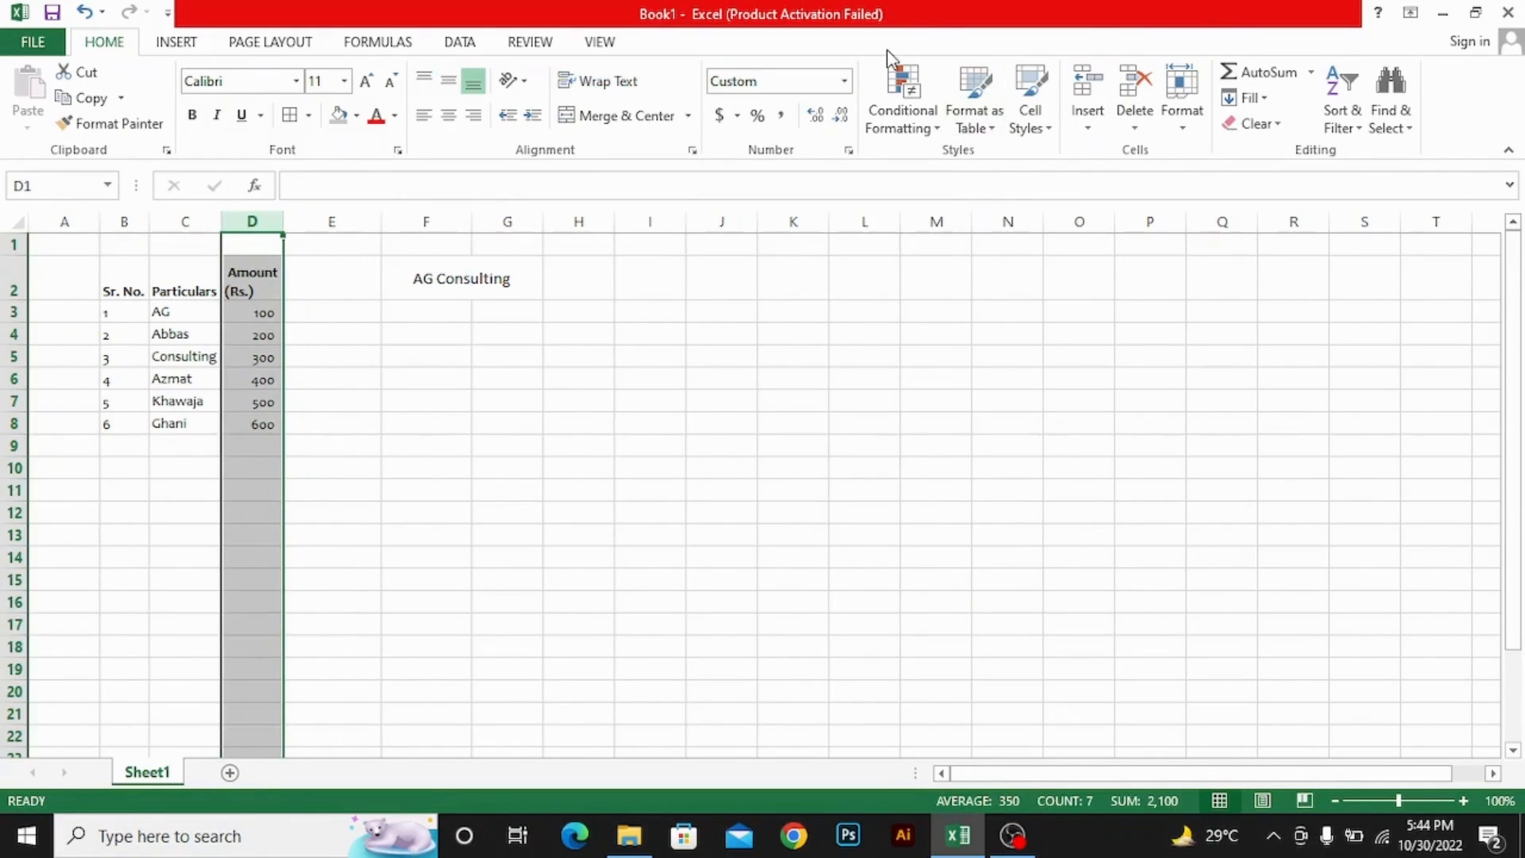
pyautogui.click(845, 81)
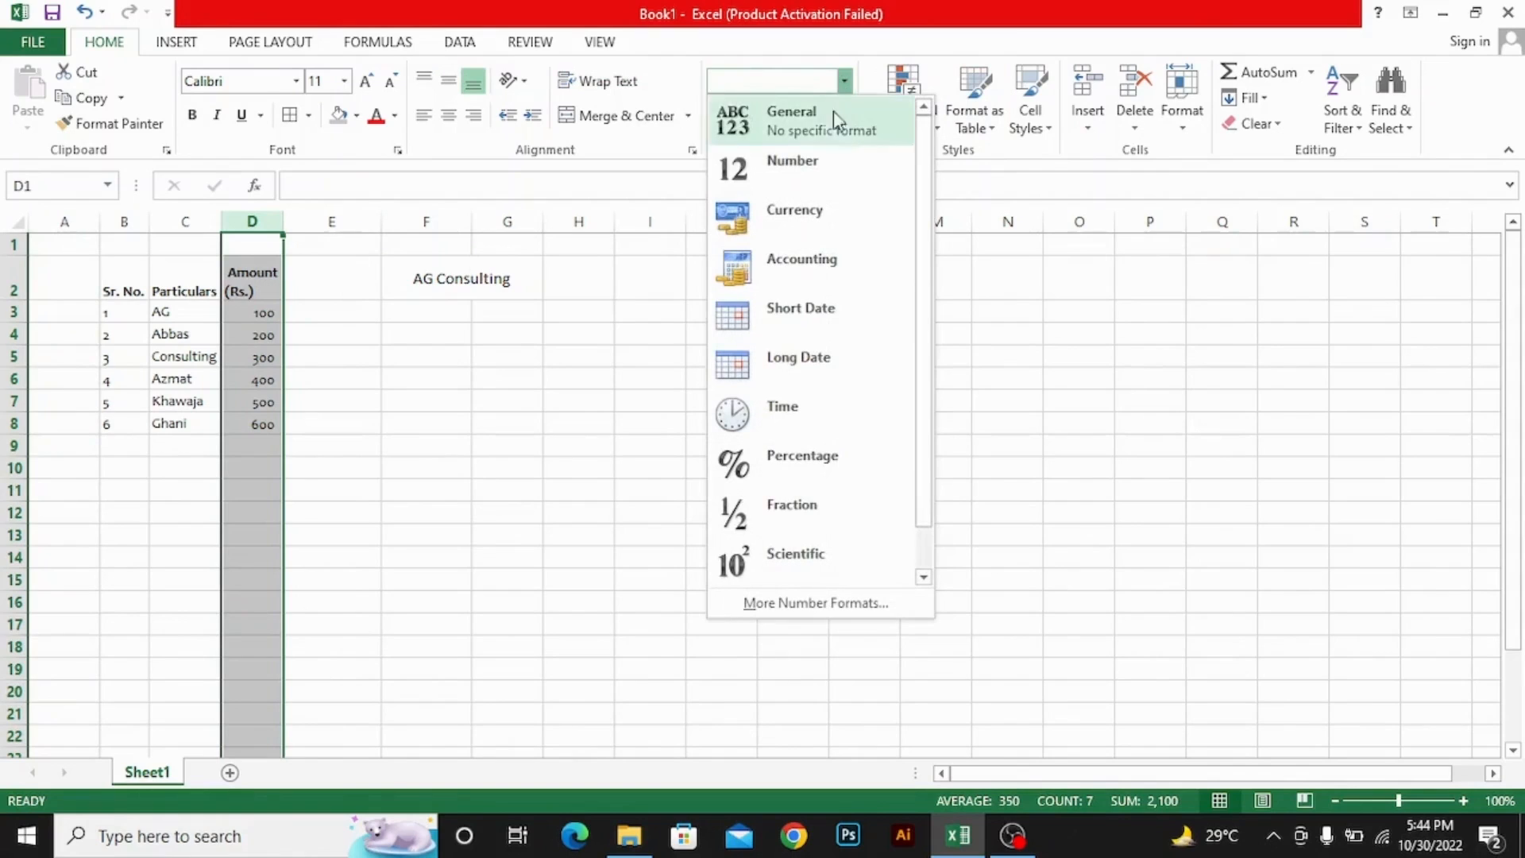
pyautogui.click(810, 165)
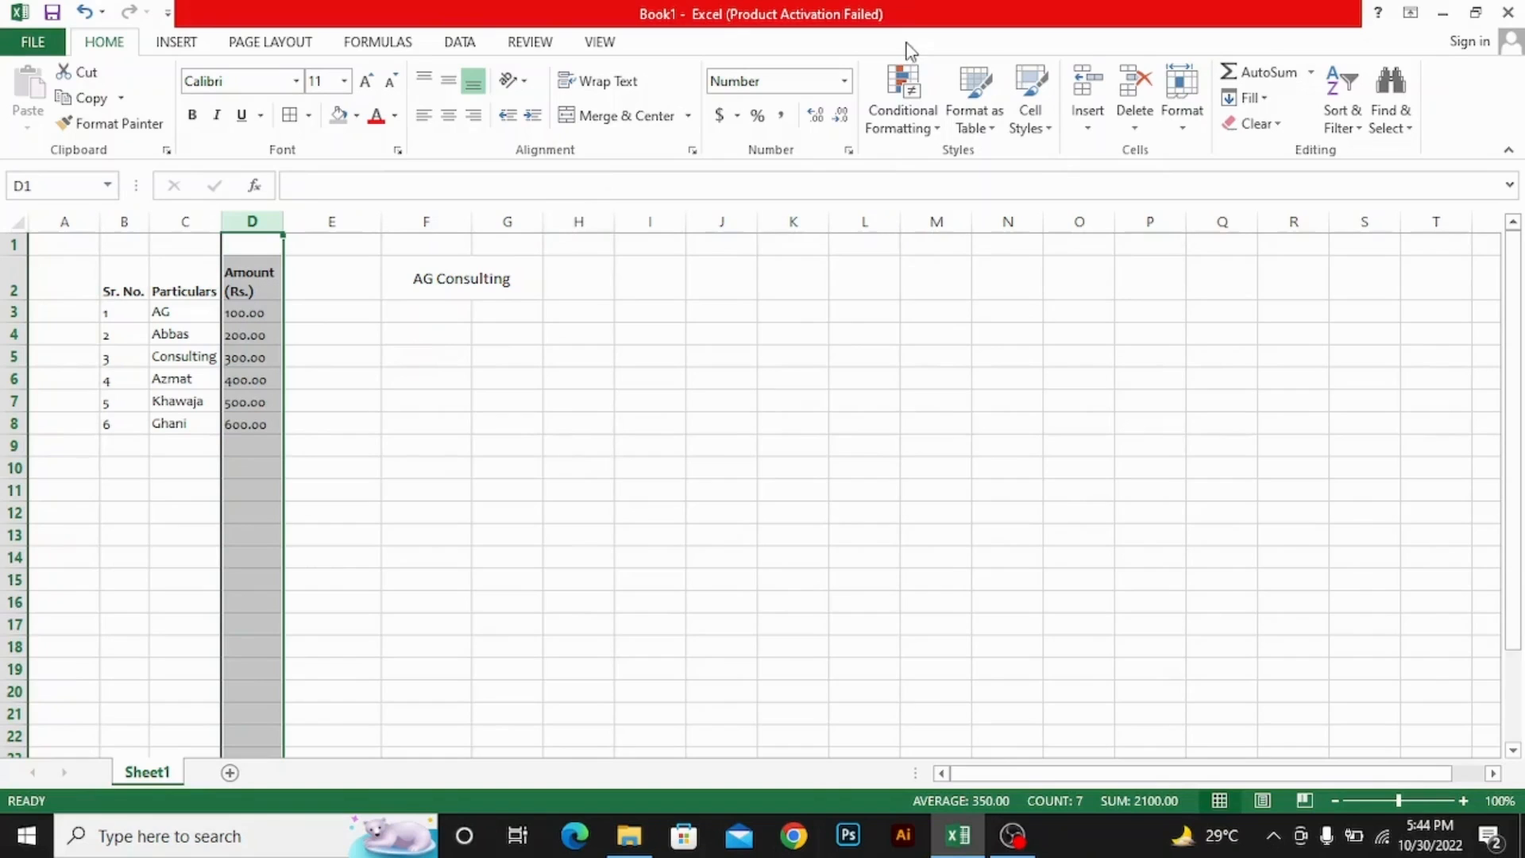
# Try the Currency format on column D, and undo it
pyautogui.click(844, 81)
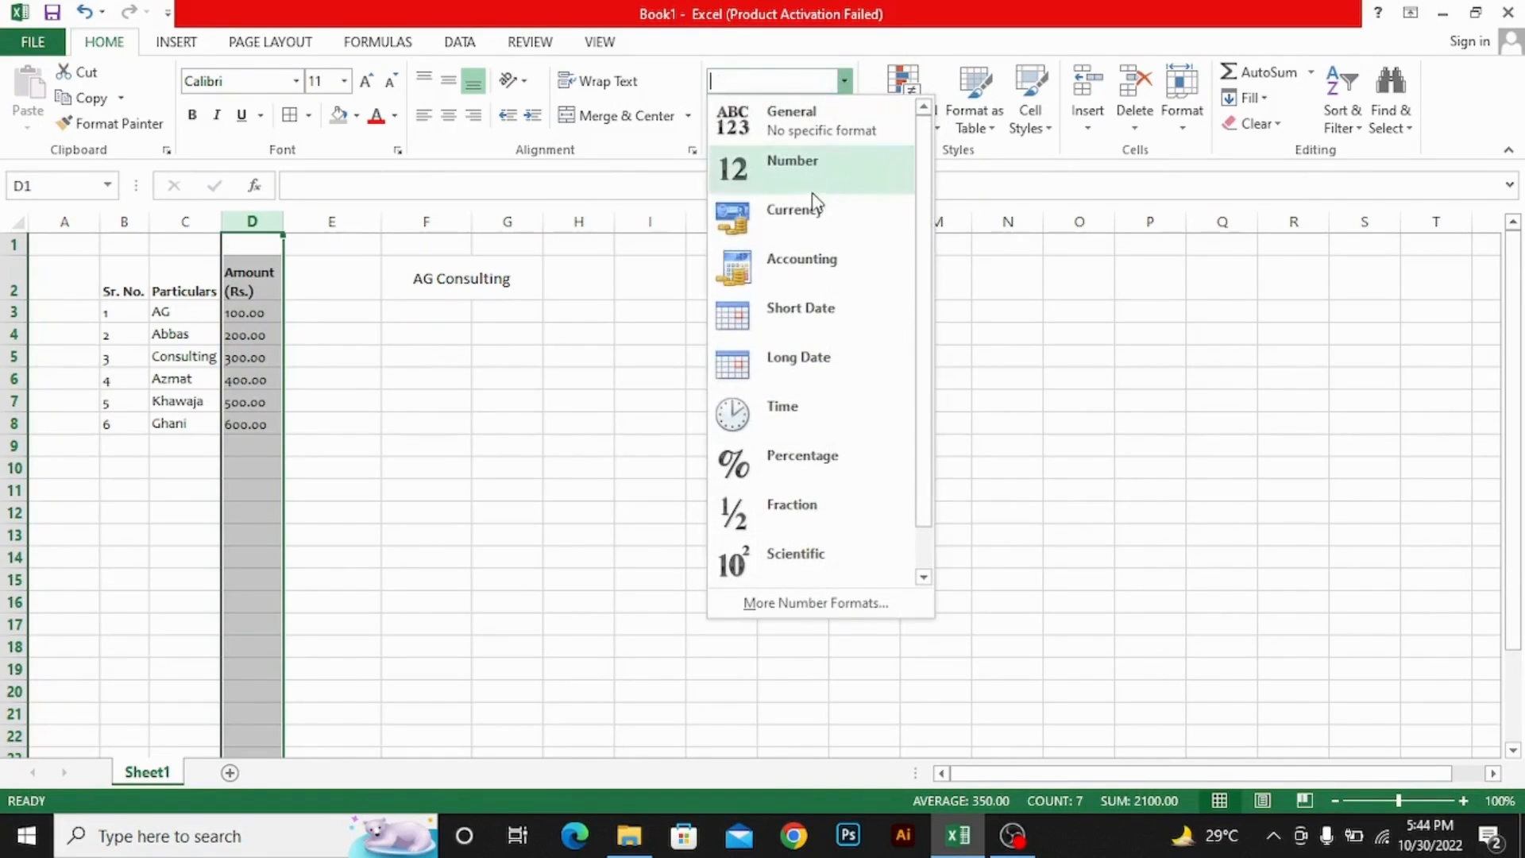
pyautogui.click(810, 208)
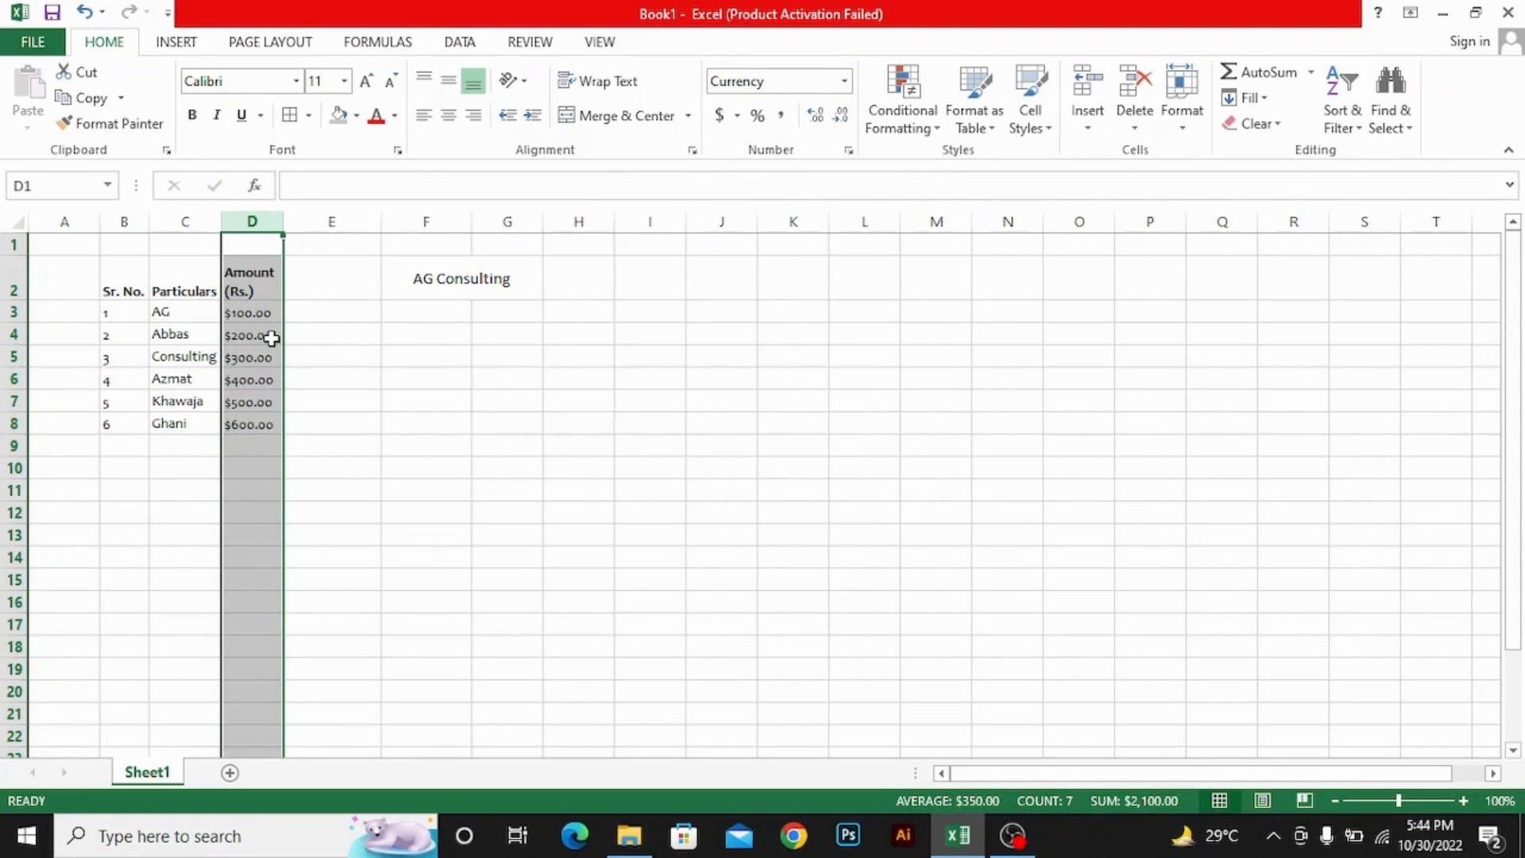
pyautogui.hotkey('ctrl', 'z')
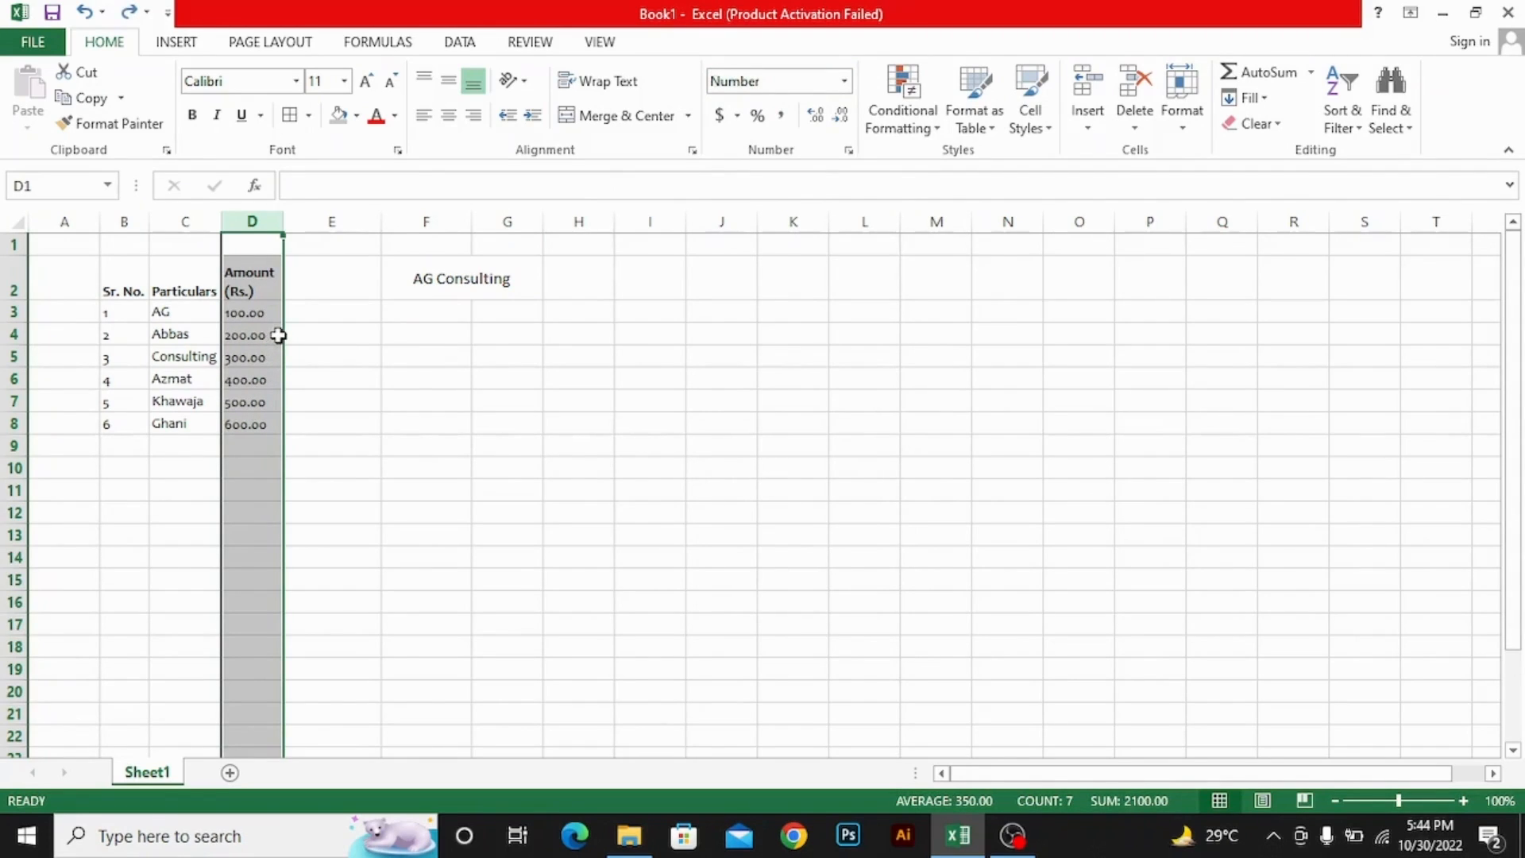
# Apply the Accounting format to column D and autofit the column's width to its contents
pyautogui.click(844, 81)
pyautogui.click(805, 260)
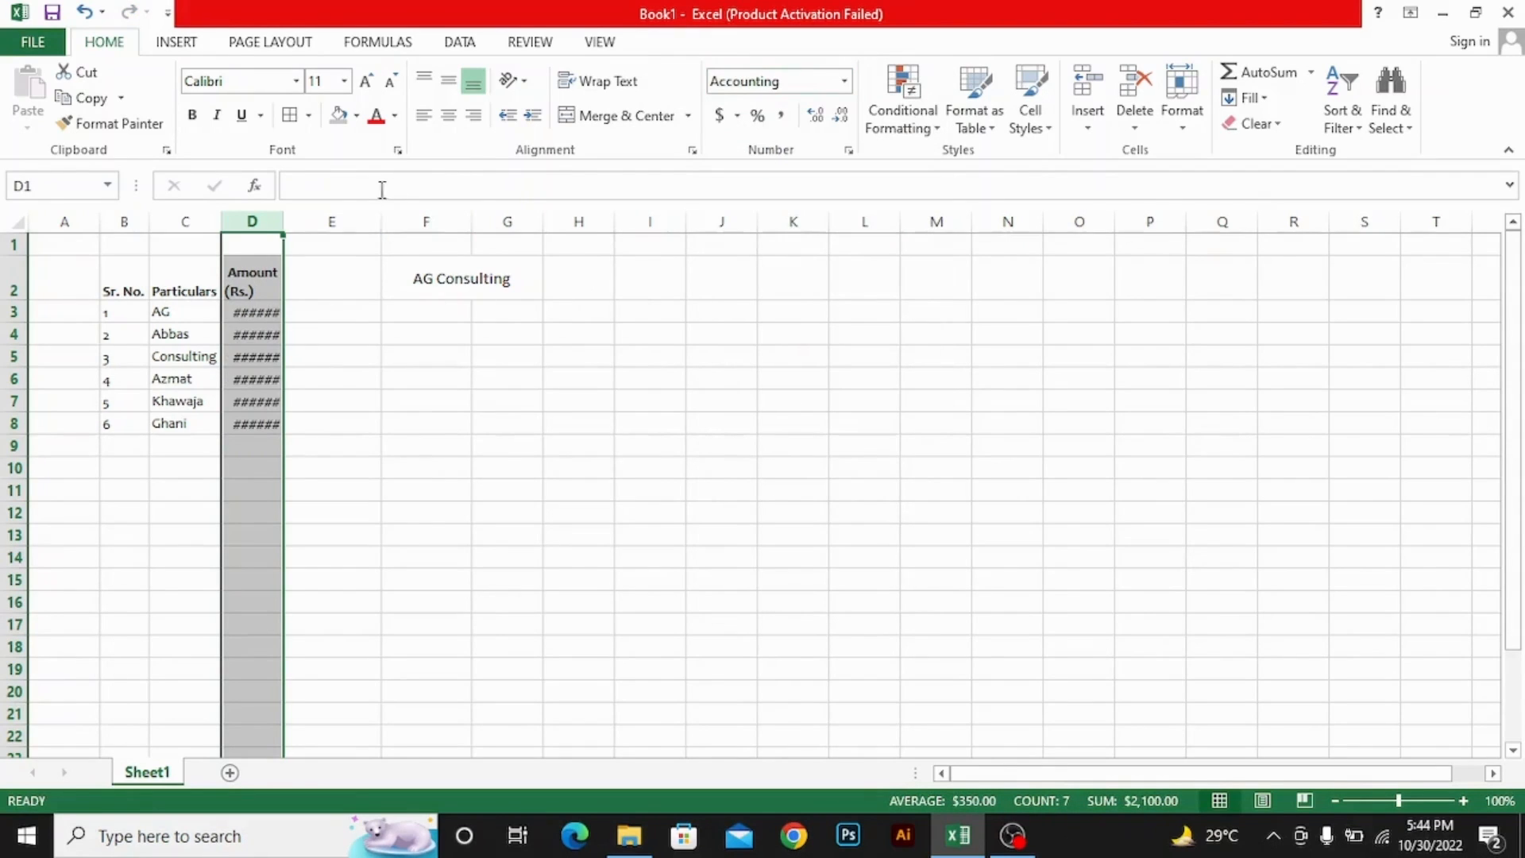
pyautogui.doubleClick(282, 221)
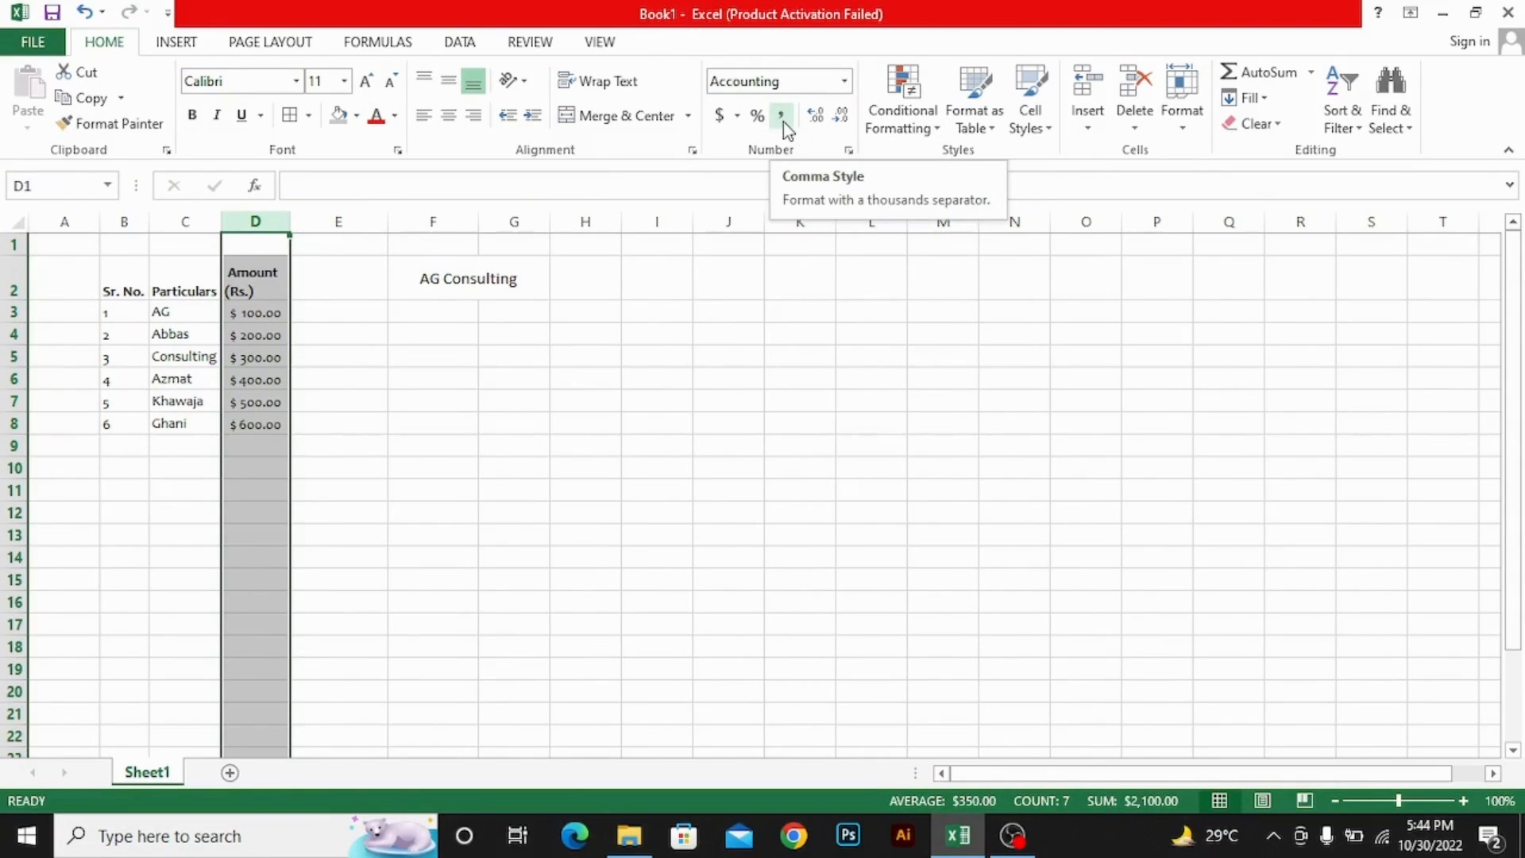
# Set the currency symbol of column D's Accounting format to None
pyautogui.click(737, 117)
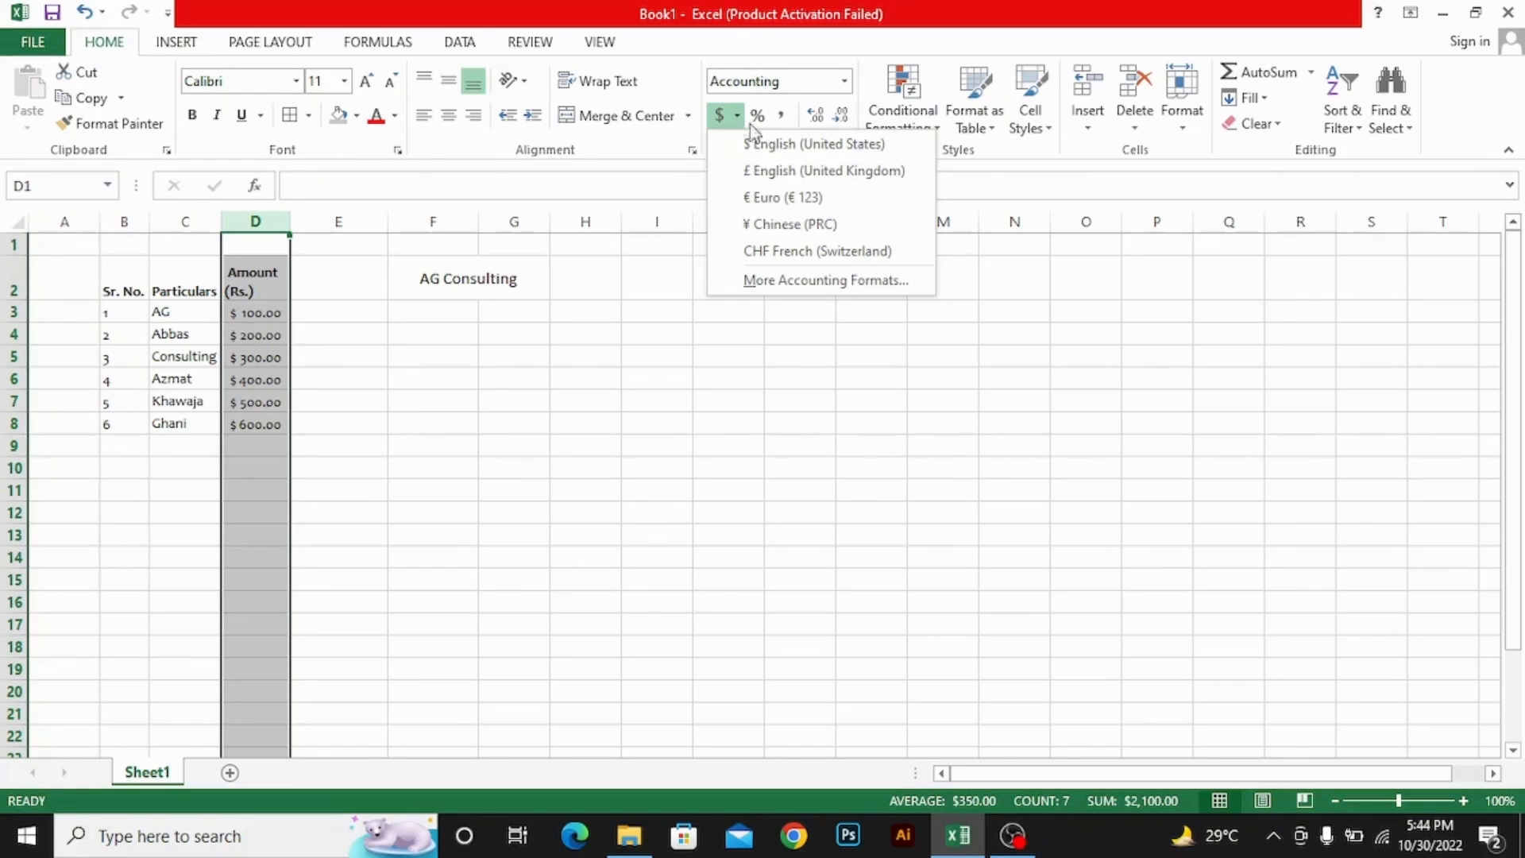
pyautogui.click(764, 282)
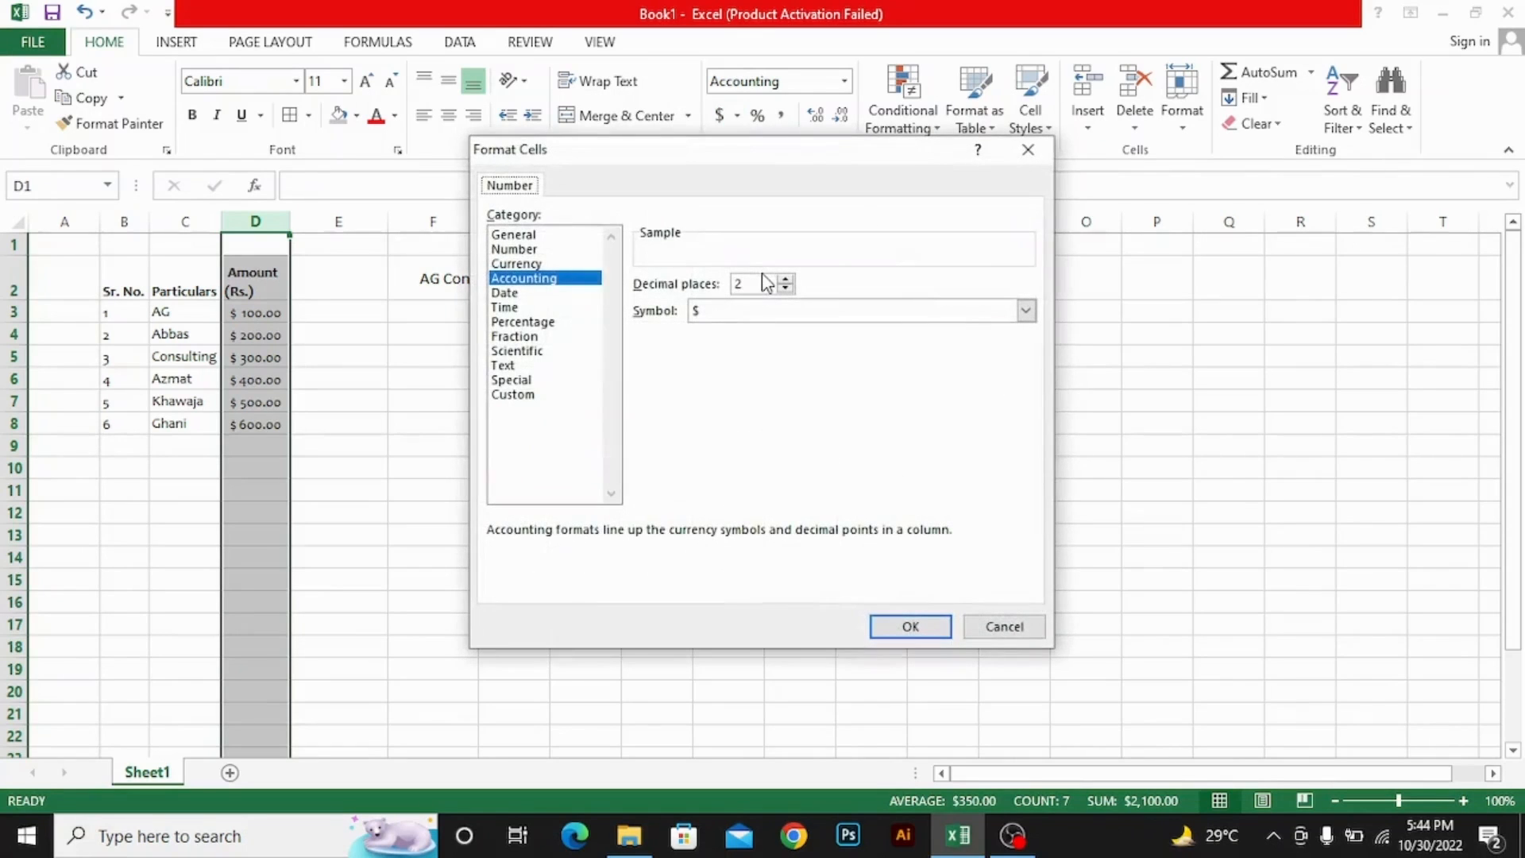
pyautogui.click(700, 315)
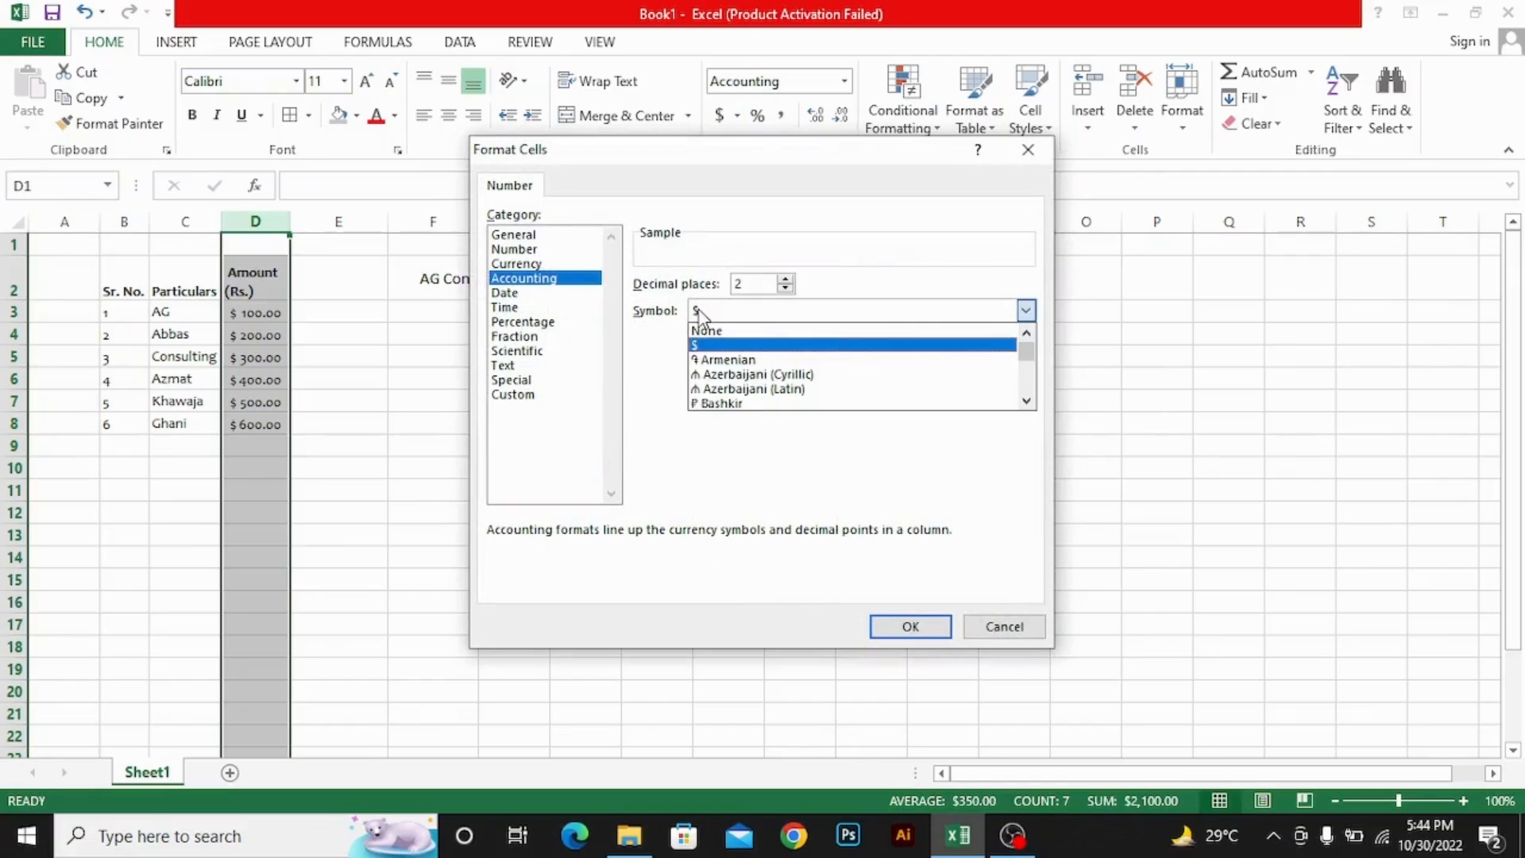
pyautogui.click(711, 332)
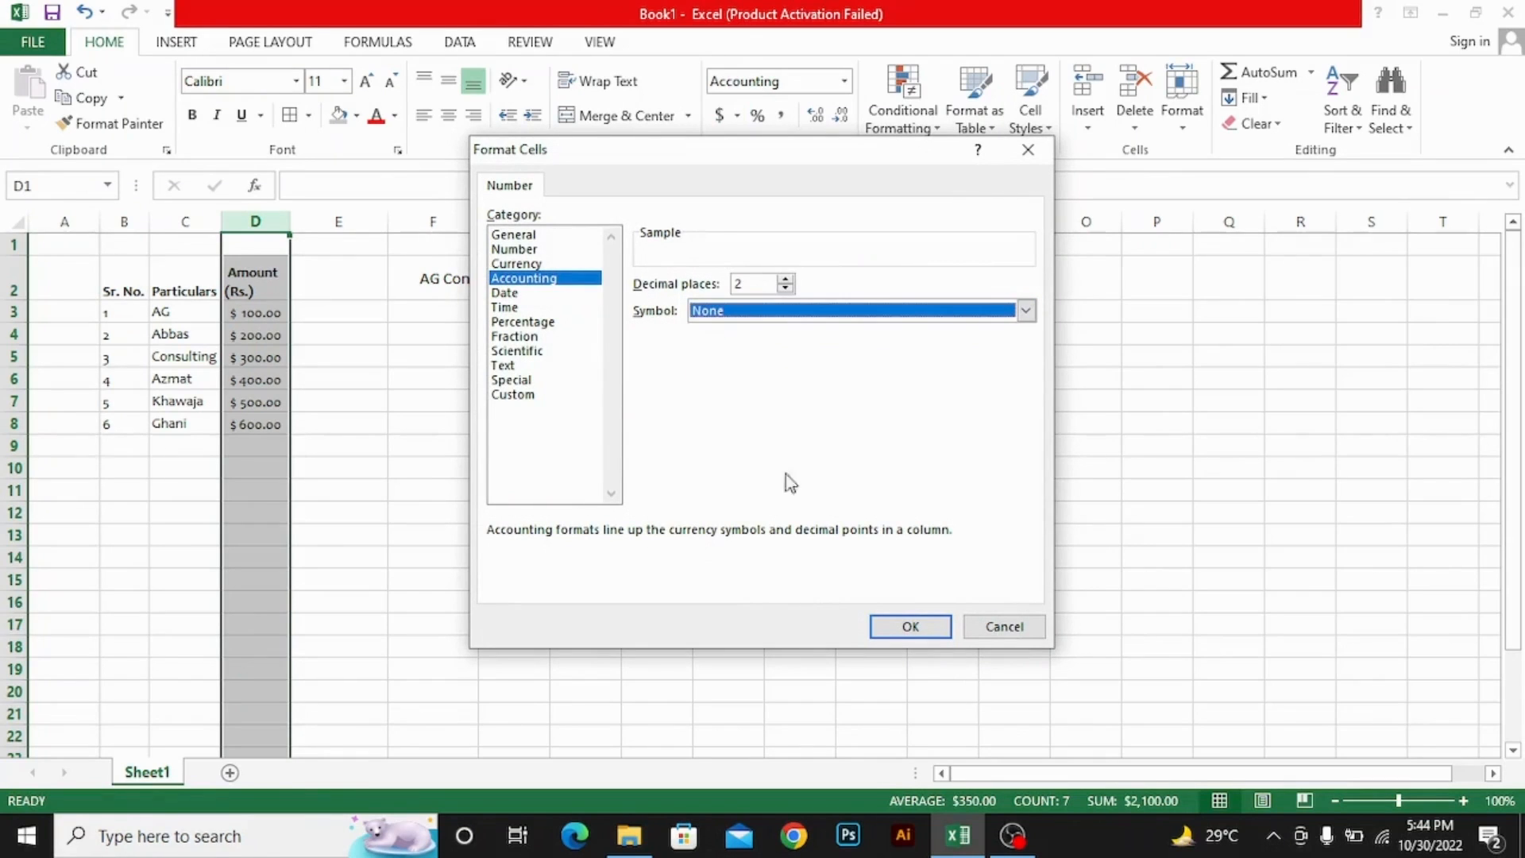
pyautogui.click(905, 626)
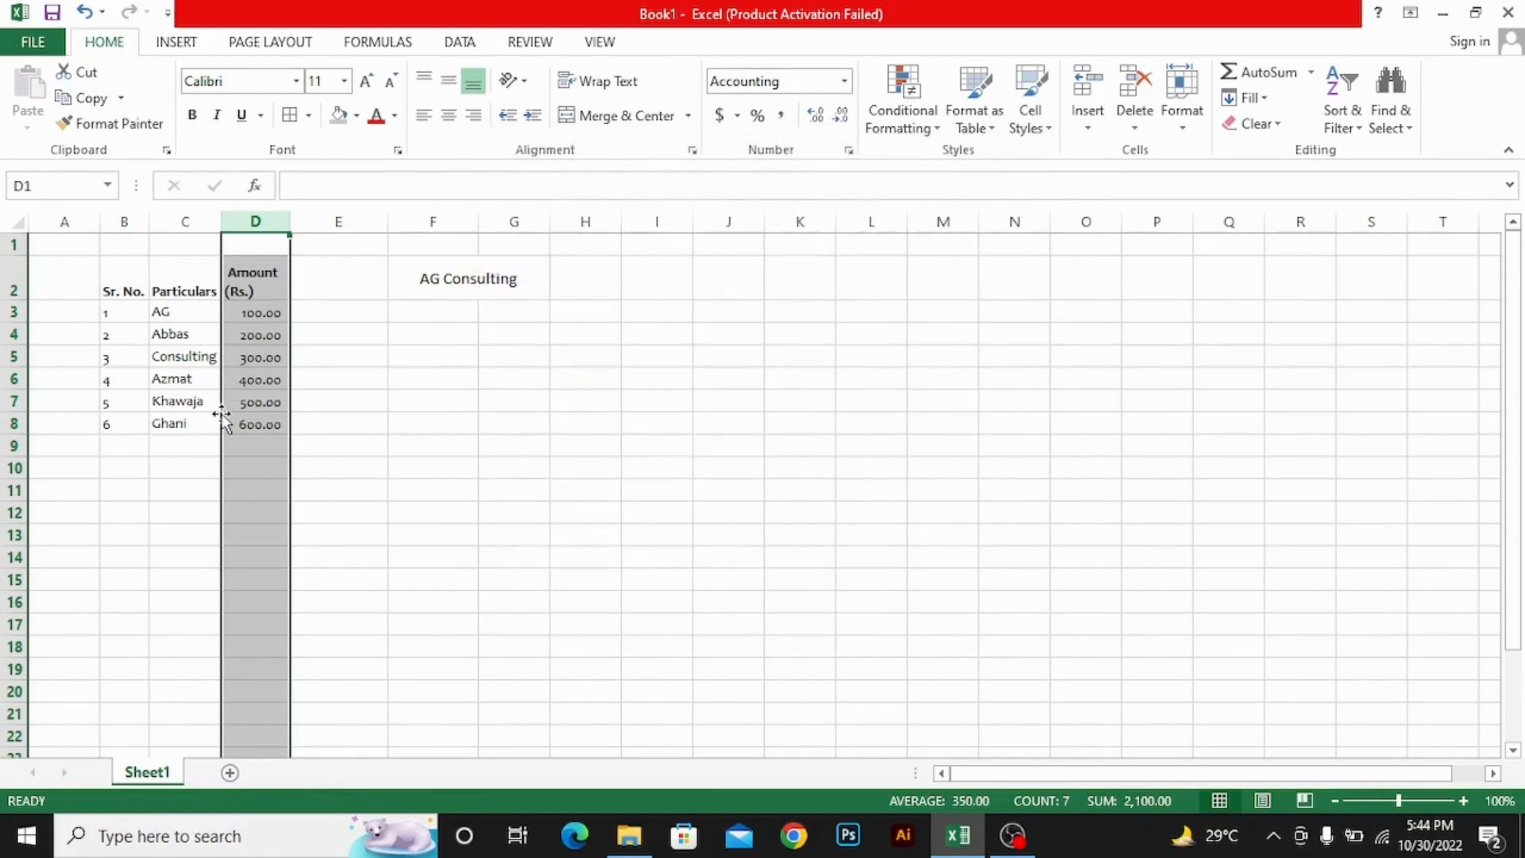
# Review how the amount in D4 would look in the available number formats
pyautogui.click(266, 332)
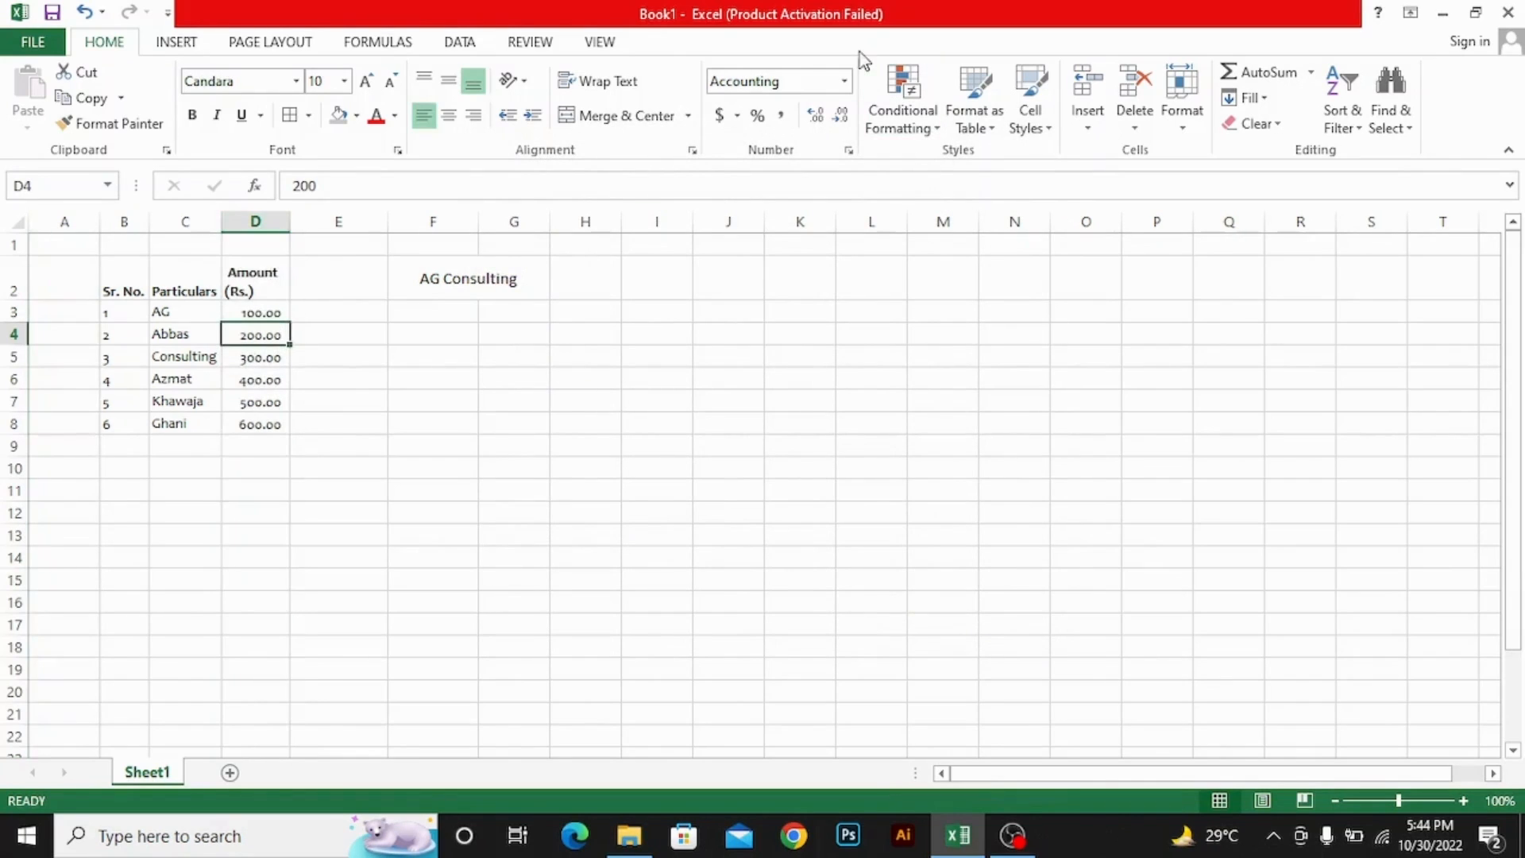
pyautogui.click(846, 80)
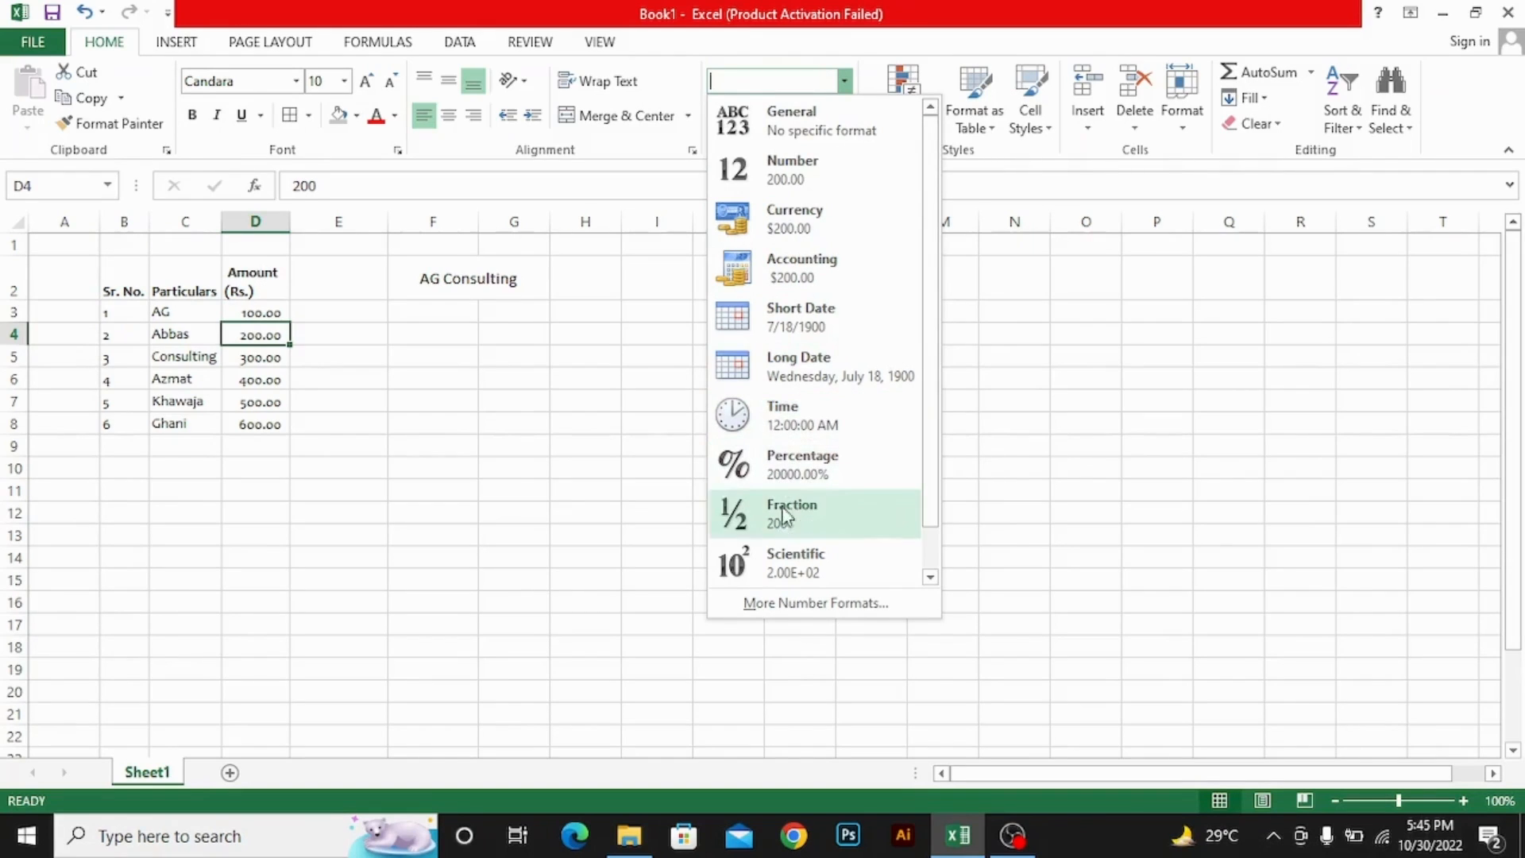
pyautogui.click(280, 328)
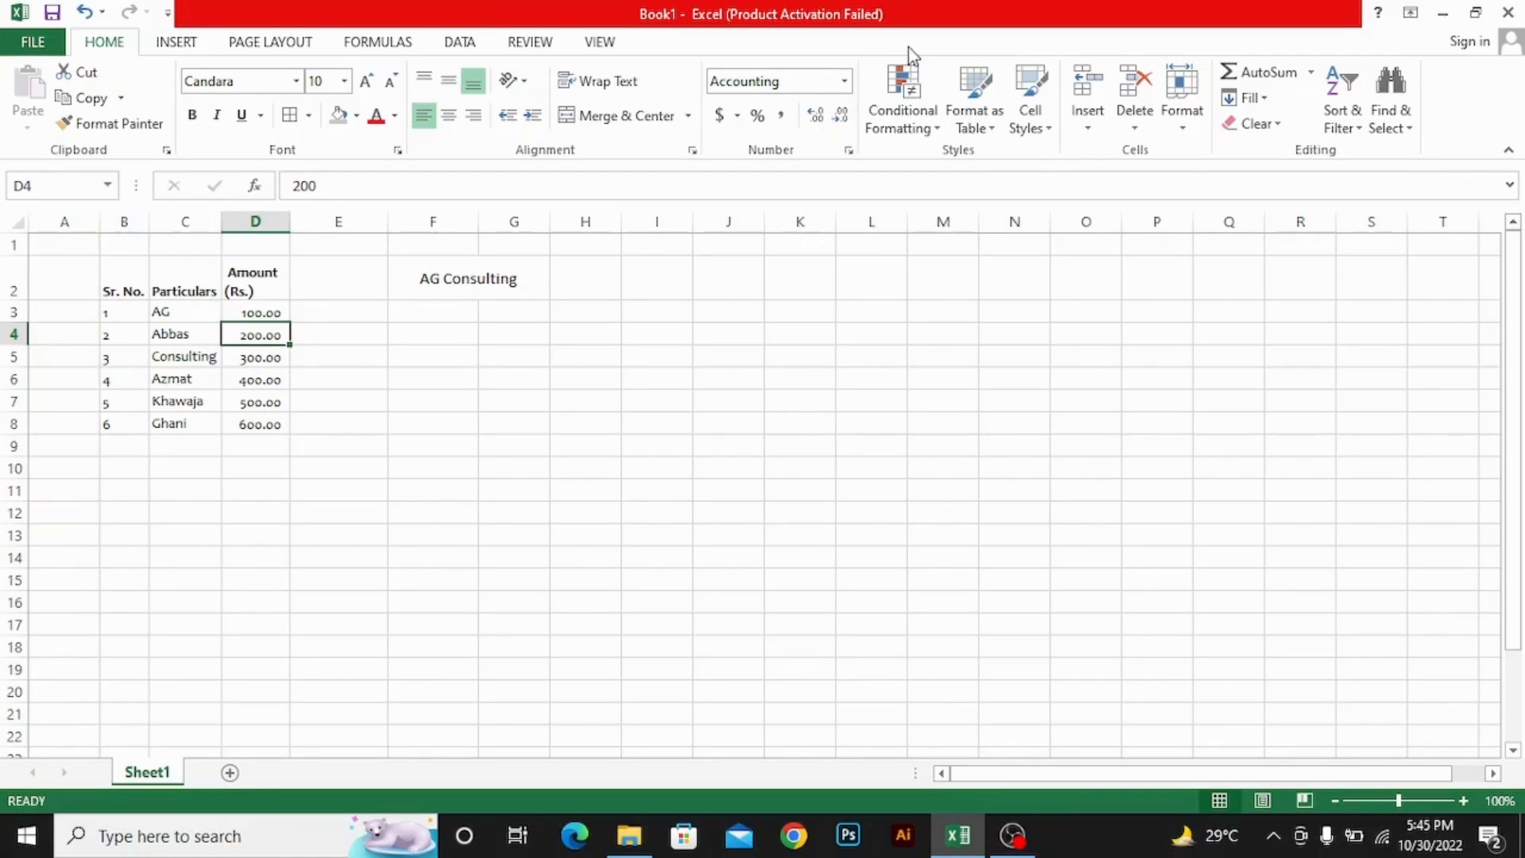
# Format the range B2:D8 as a table with headers in a light black-and-grey banded style, and undo it
pyautogui.click(989, 118)
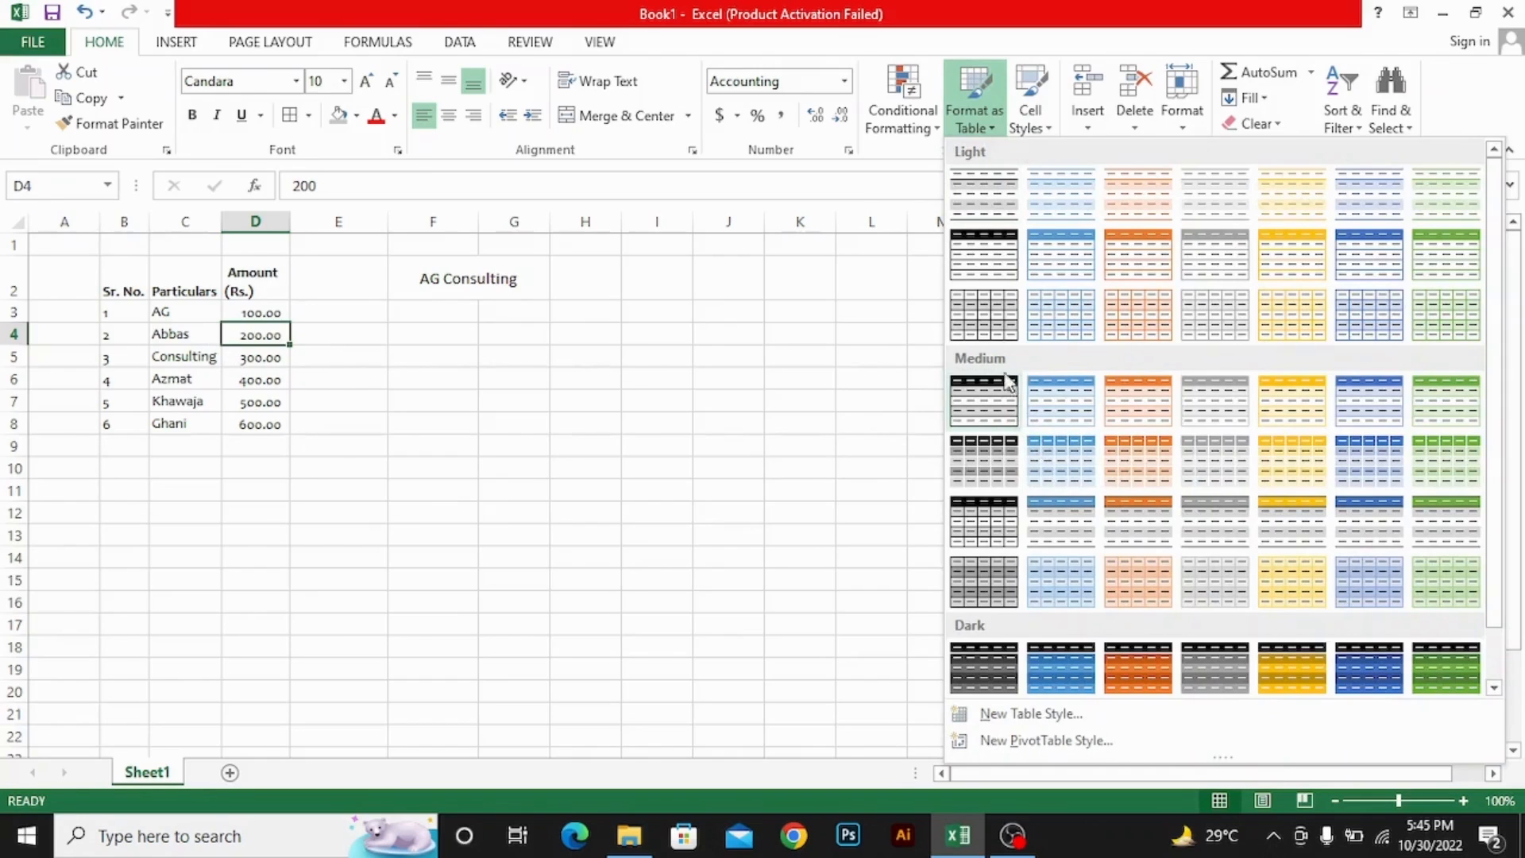
pyautogui.click(1006, 213)
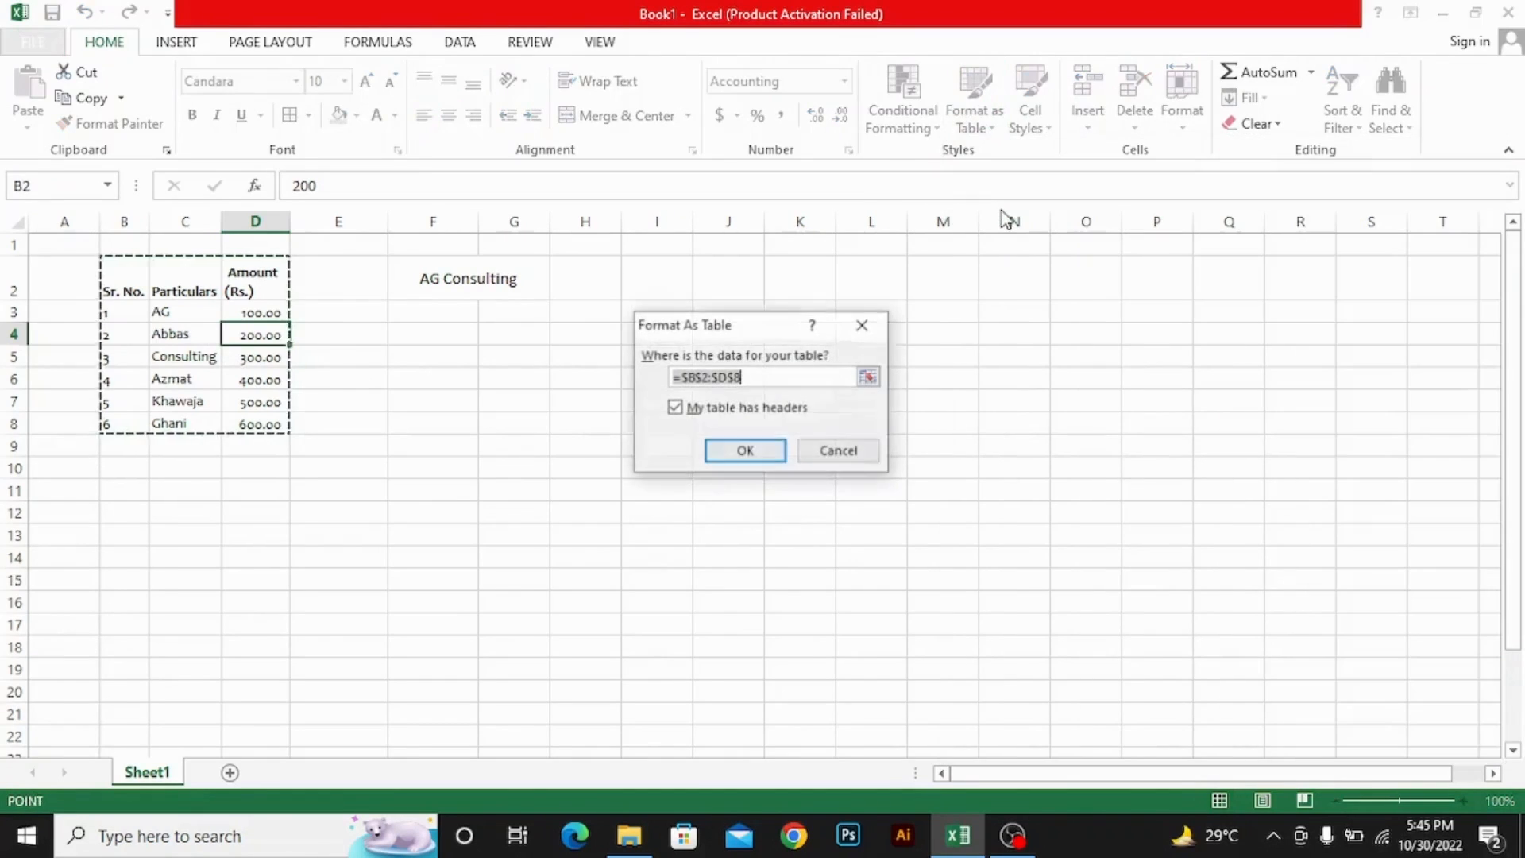
pyautogui.click(779, 451)
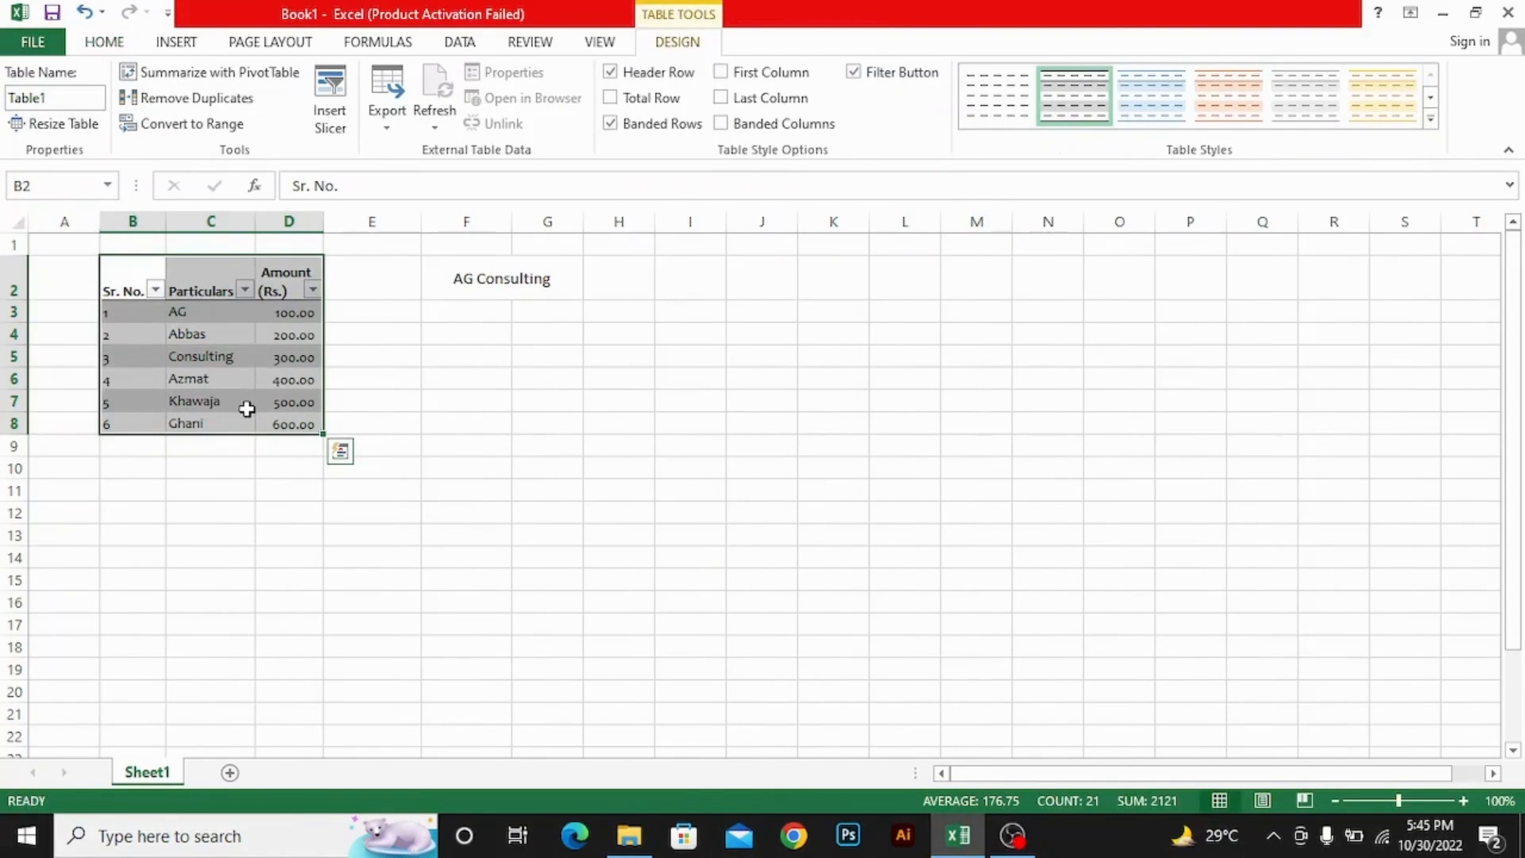
pyautogui.hotkey('ctrl', 'z')
# Create a table with headers from B2:D8, switch it to the black-header style, and undo both changes
pyautogui.hotkey('ctrl', 't')
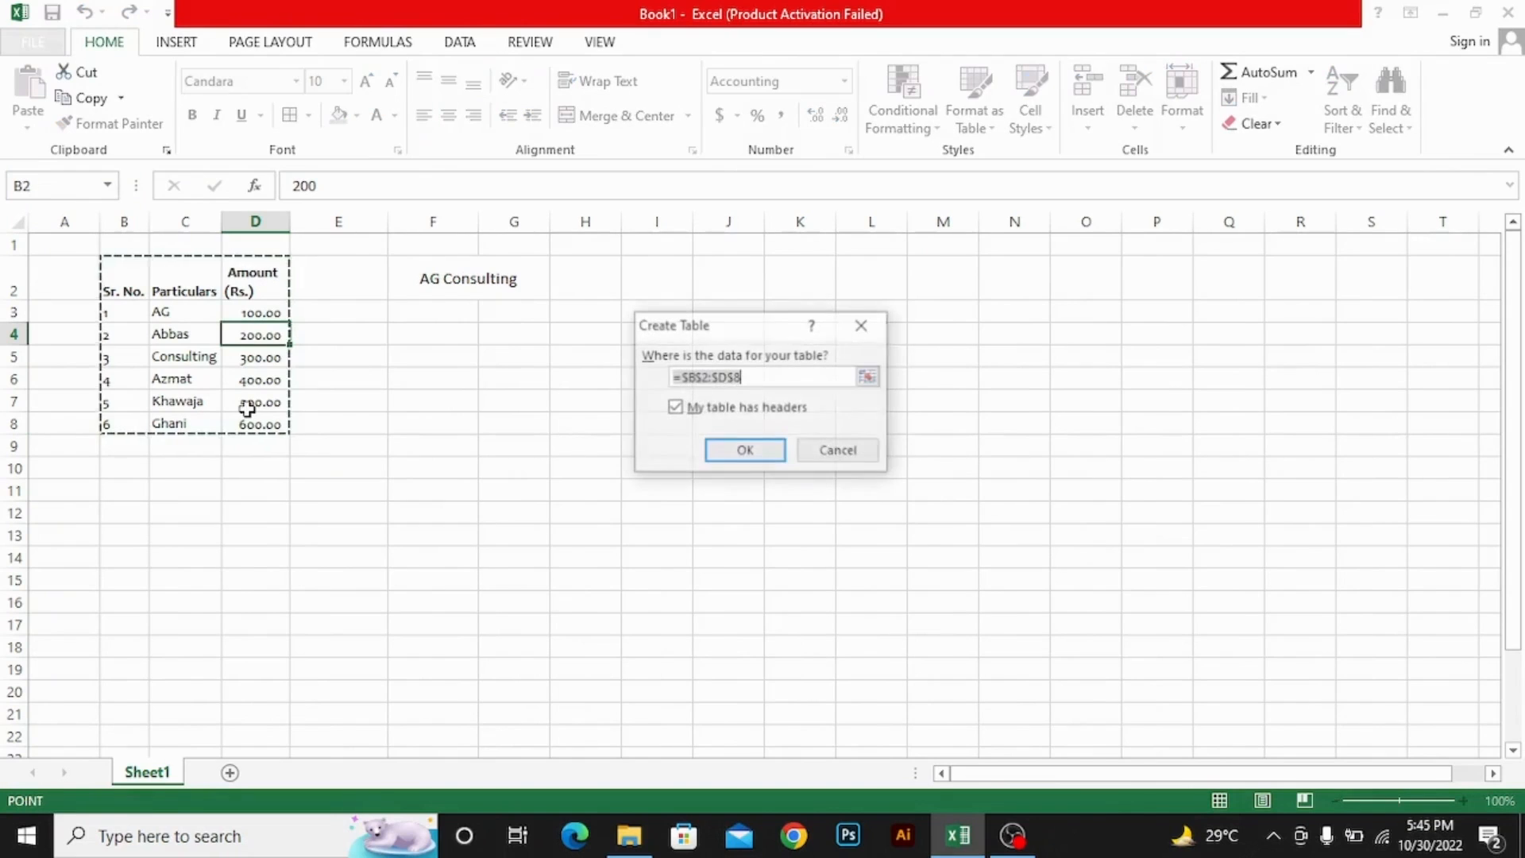
pyautogui.press('Return')
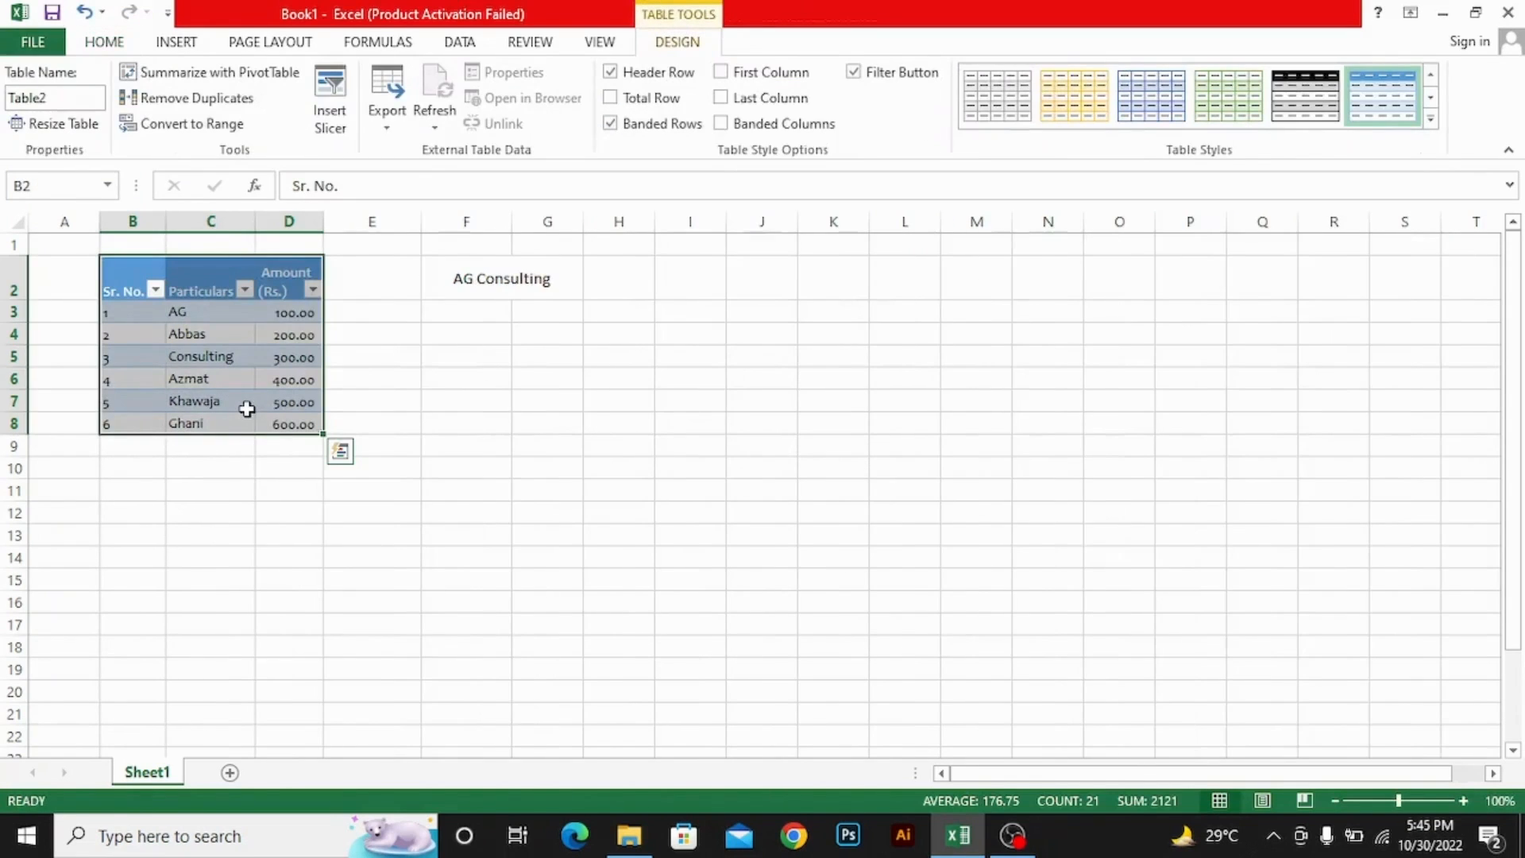
pyautogui.click(1330, 117)
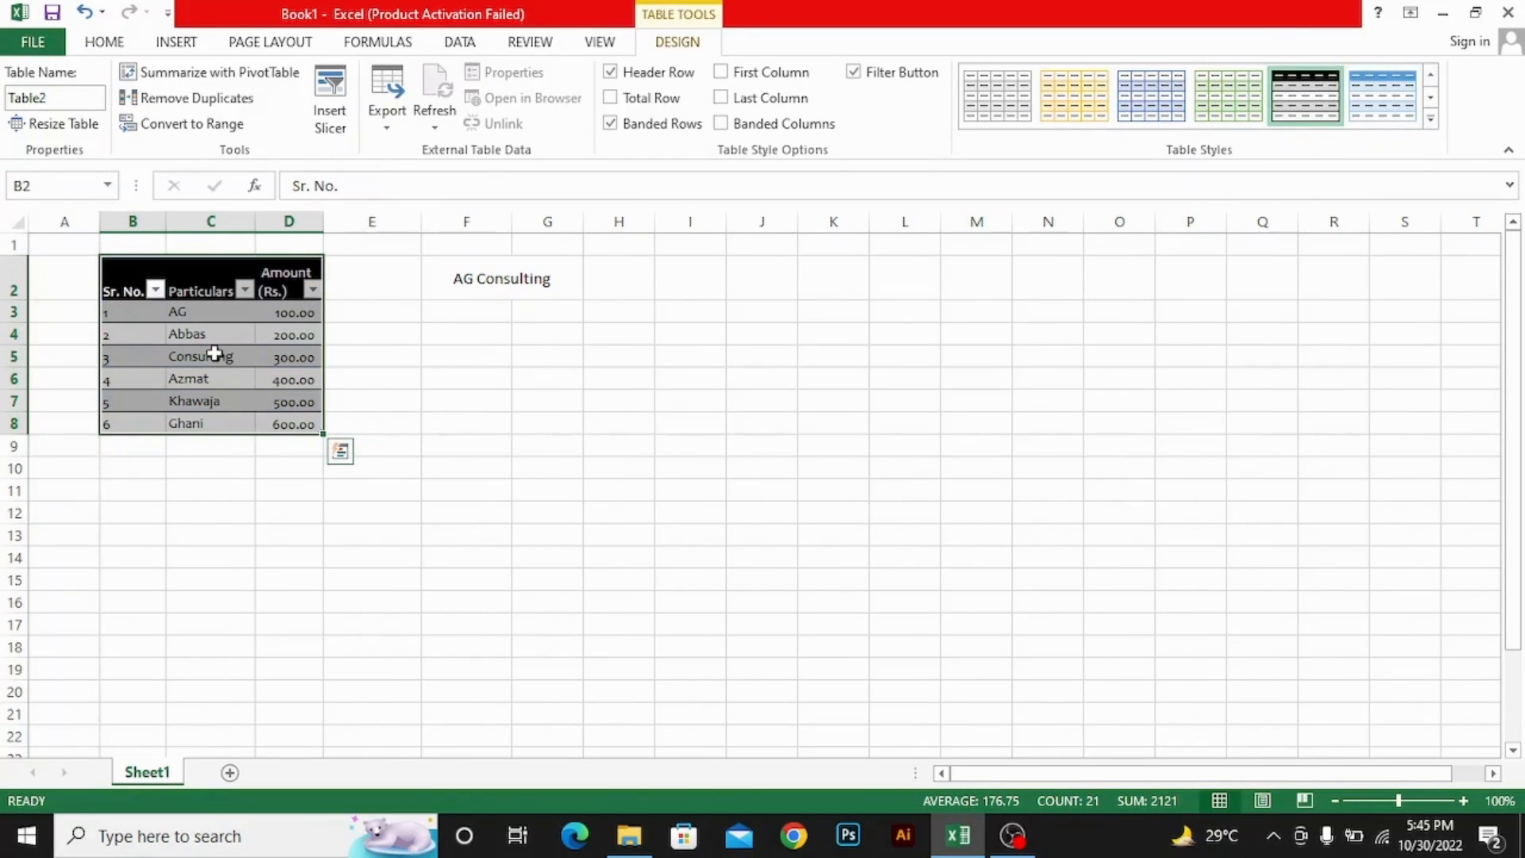
pyautogui.hotkey('ctrl', 'z')
pyautogui.hotkey('ctrl', 'z')
pyautogui.hotkey('ctrl', 'z')
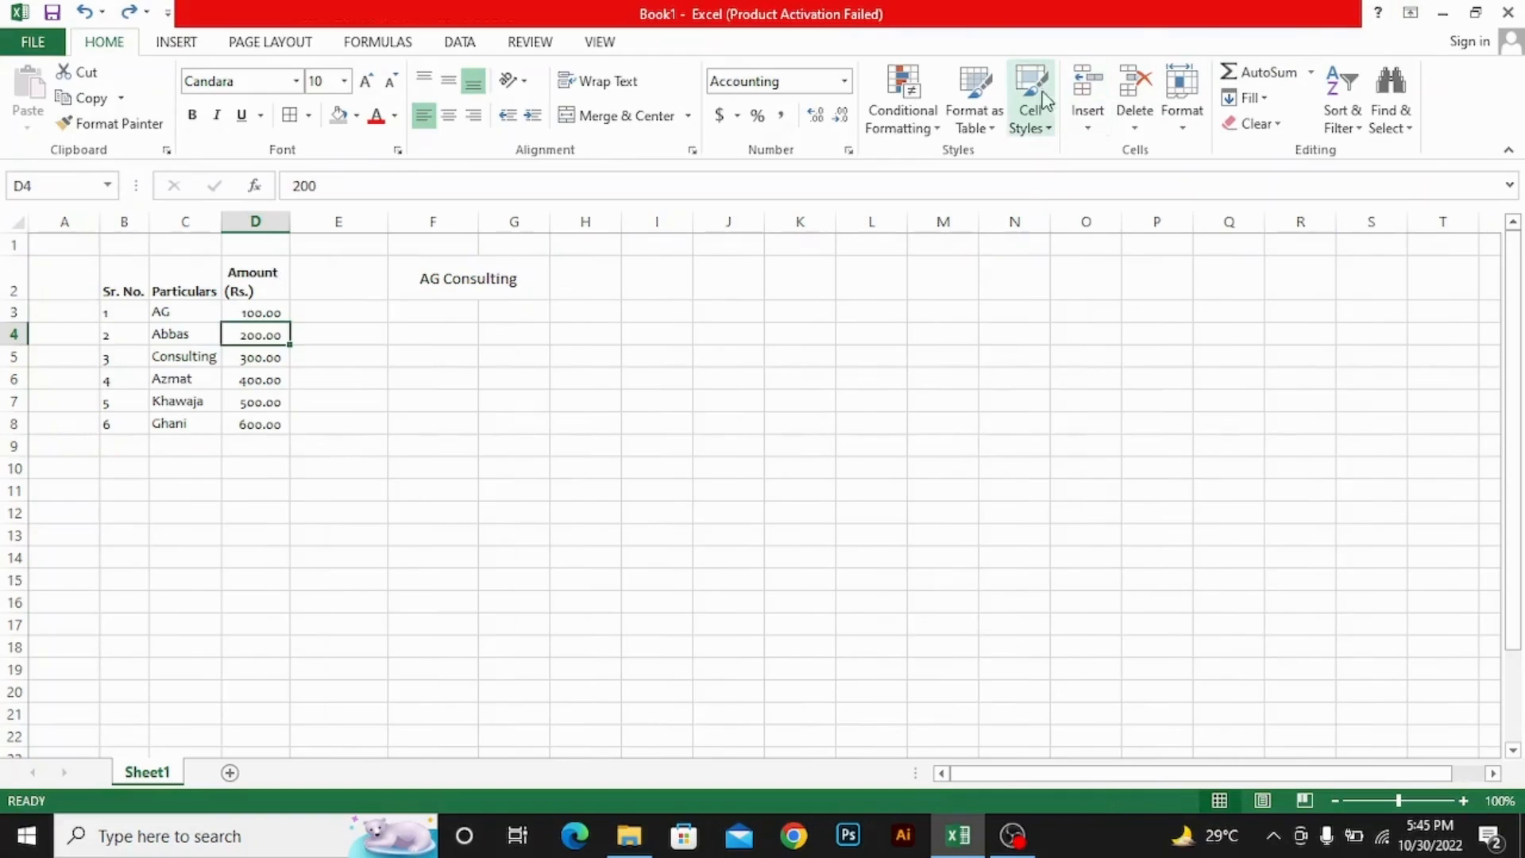
# Preview the themed cell styles on D4 and on the whole data range B2:D8 without applying one
pyautogui.click(1043, 123)
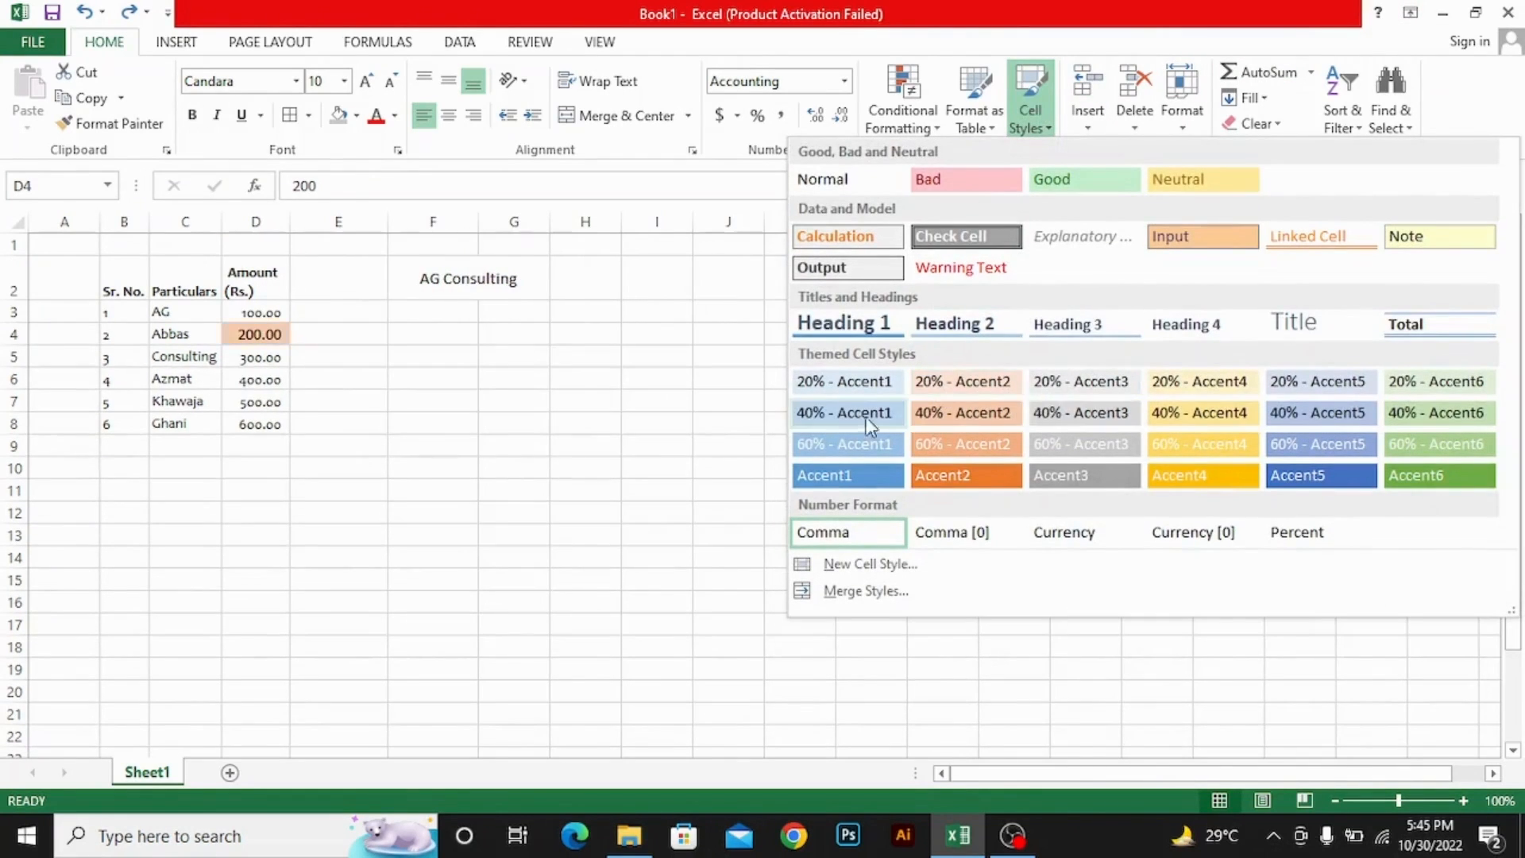
pyautogui.click(161, 333)
pyautogui.hotkey('ctrl', 'a')
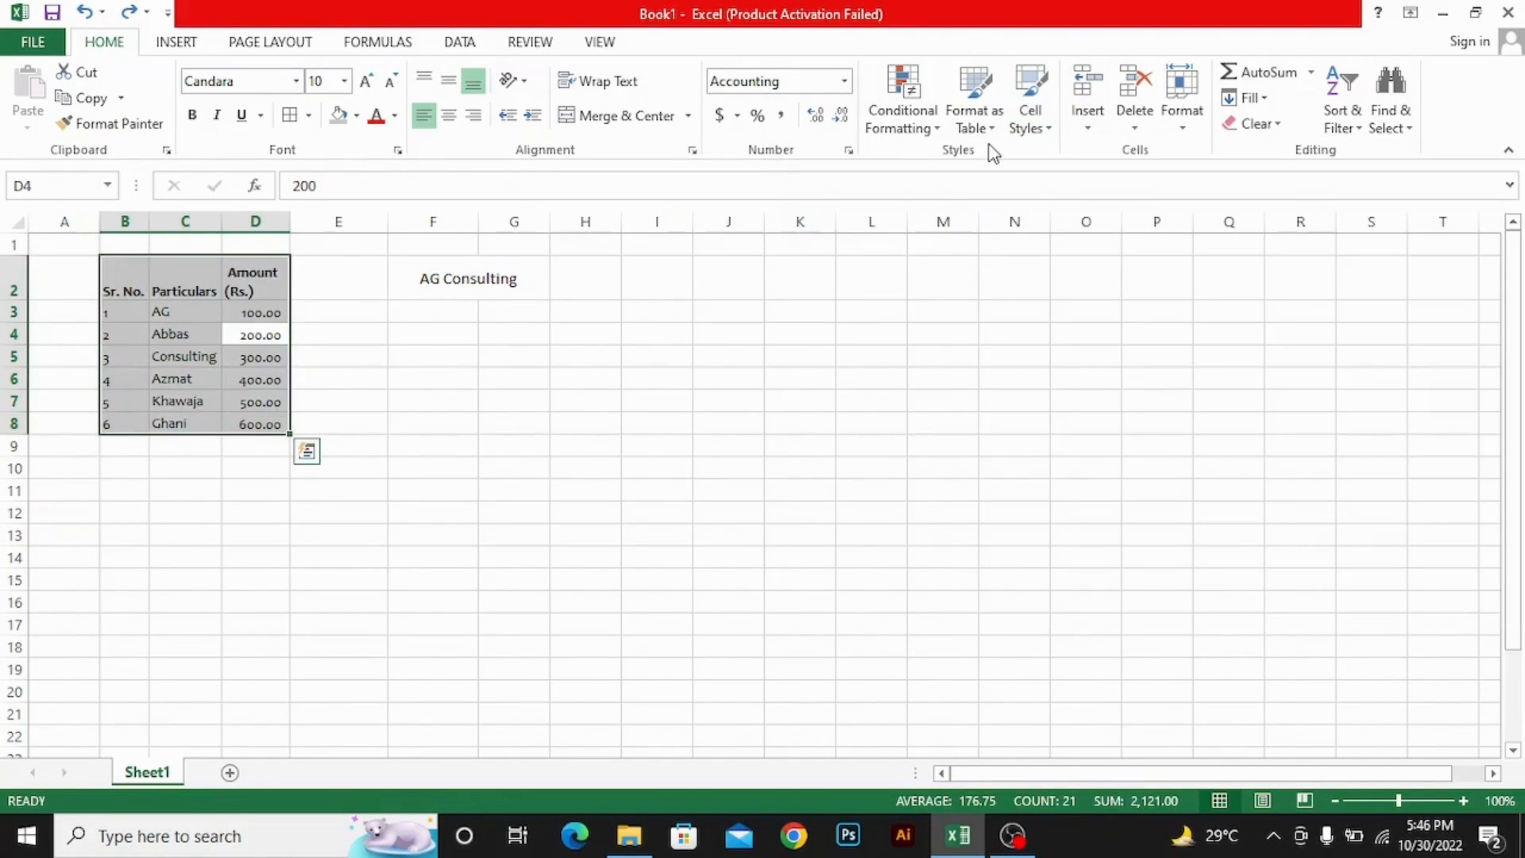
pyautogui.click(1026, 131)
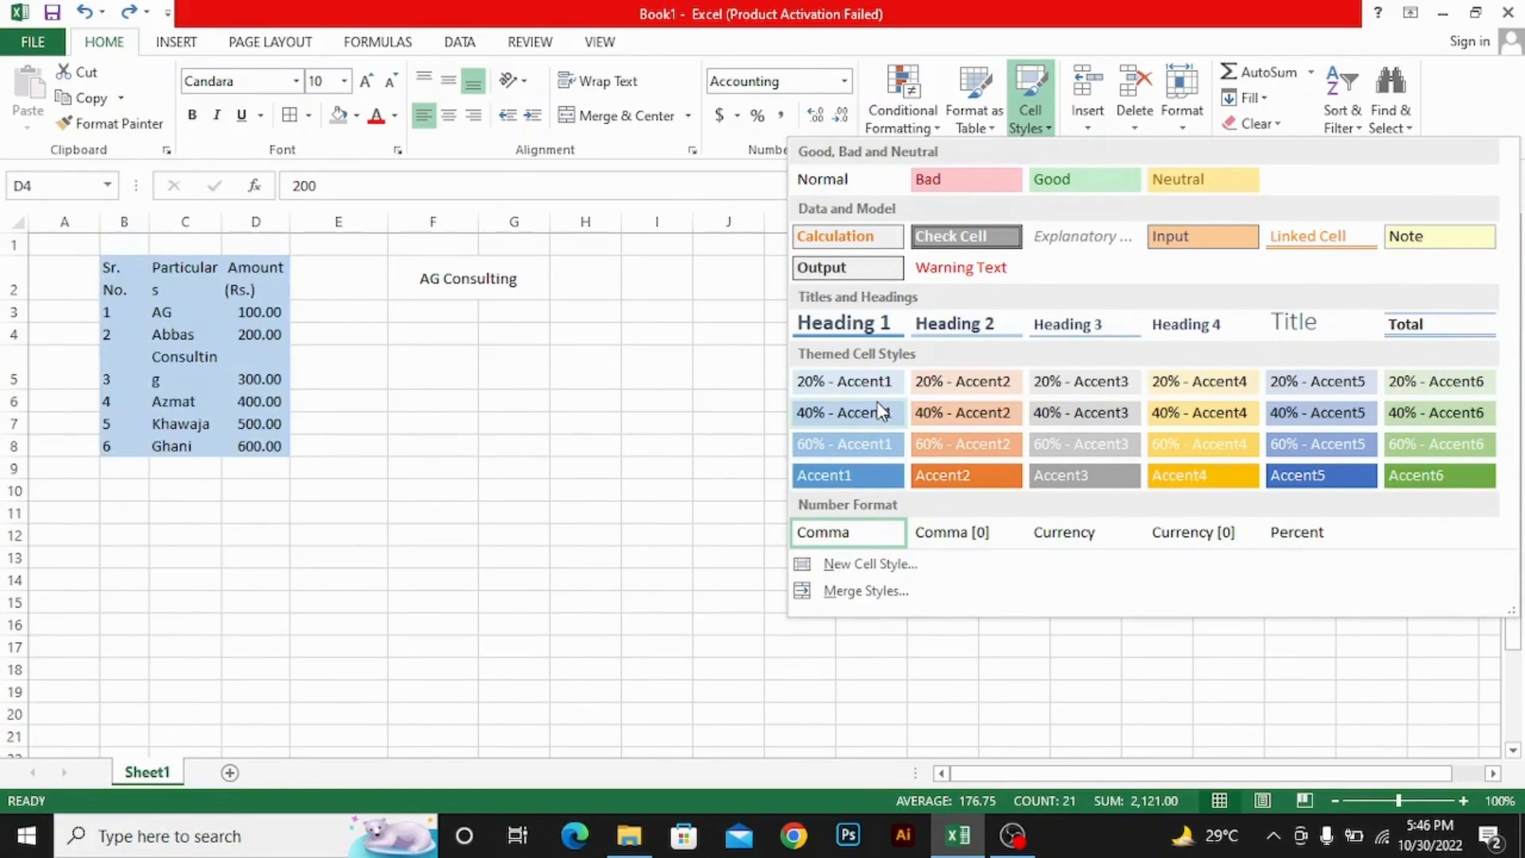
pyautogui.click(320, 346)
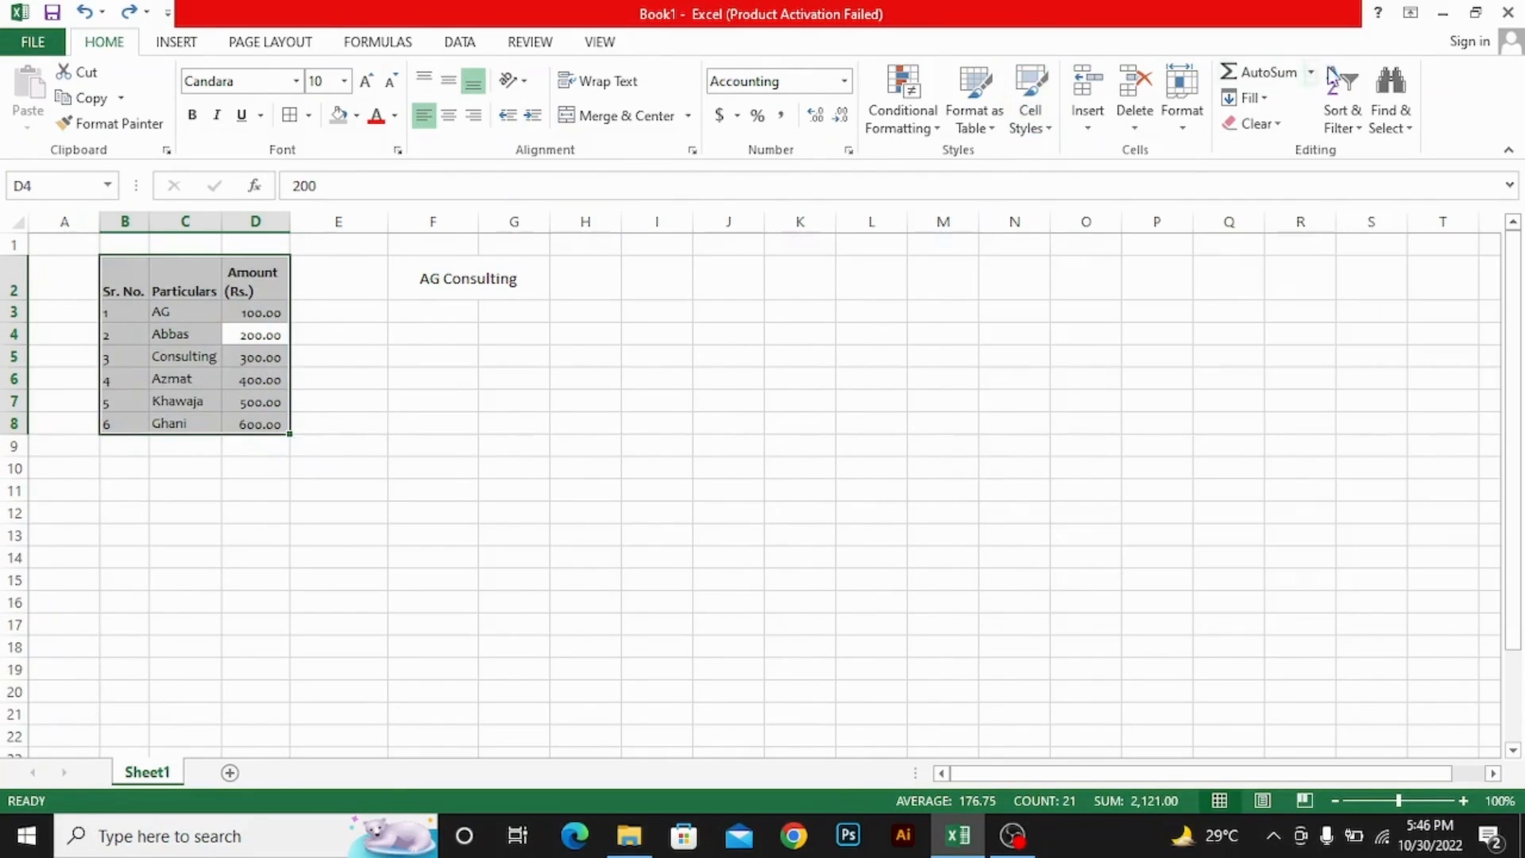
pyautogui.click(153, 359)
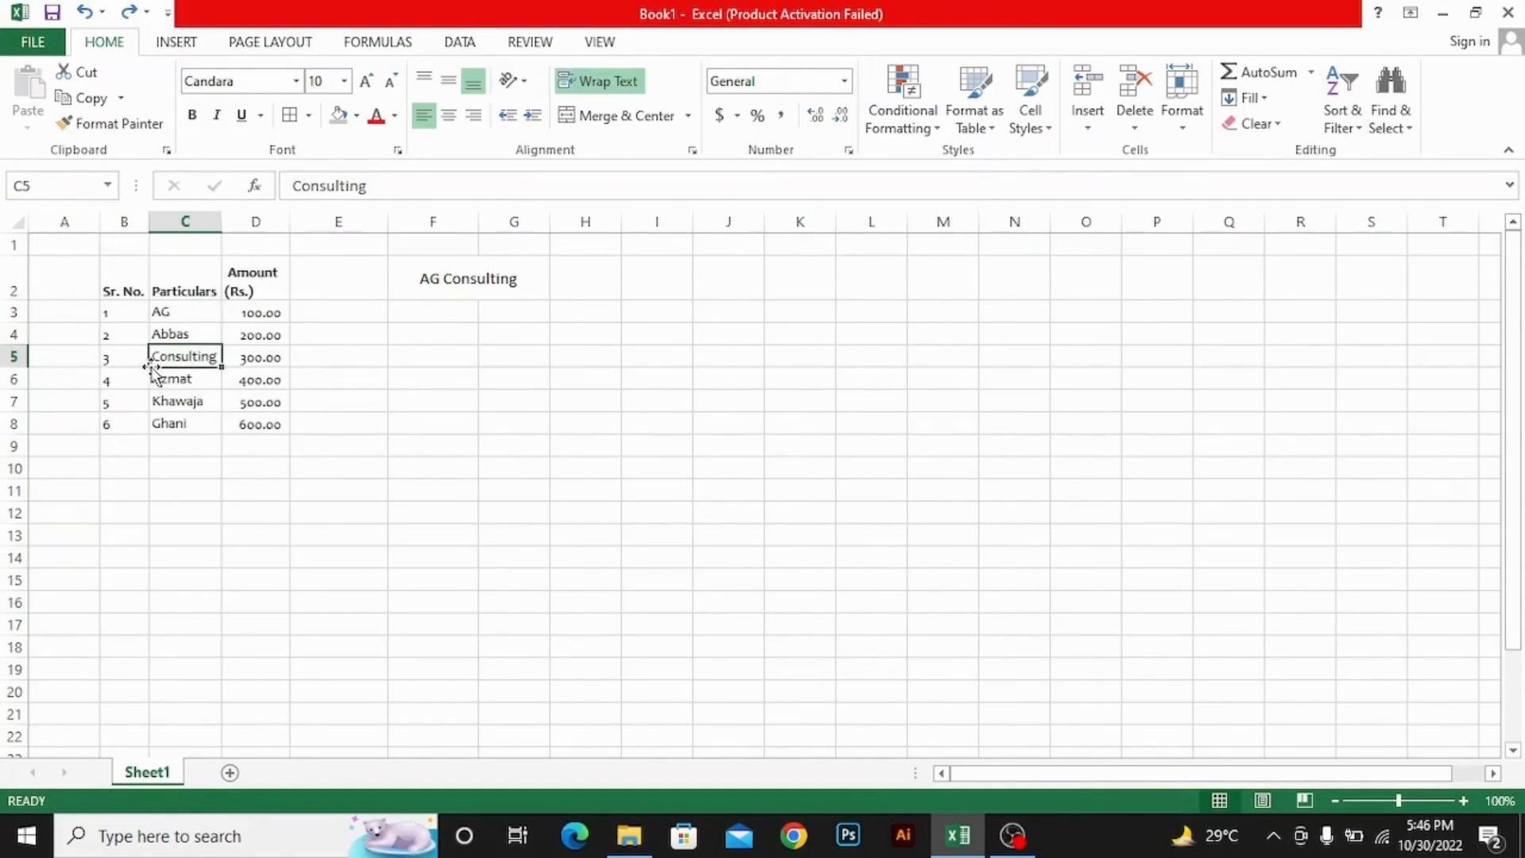
pyautogui.click(1310, 73)
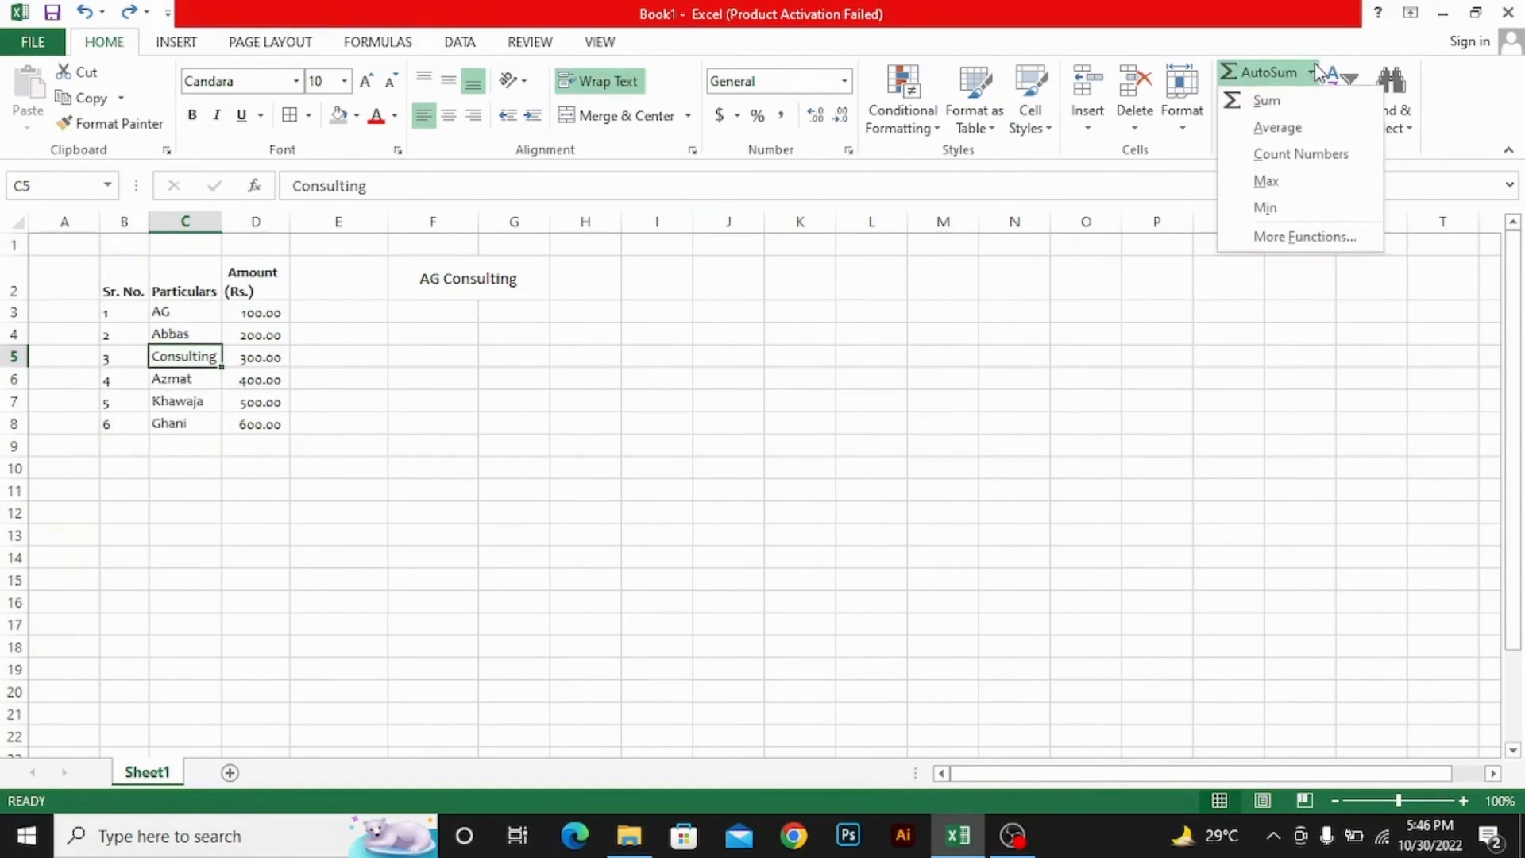
pyautogui.click(1305, 102)
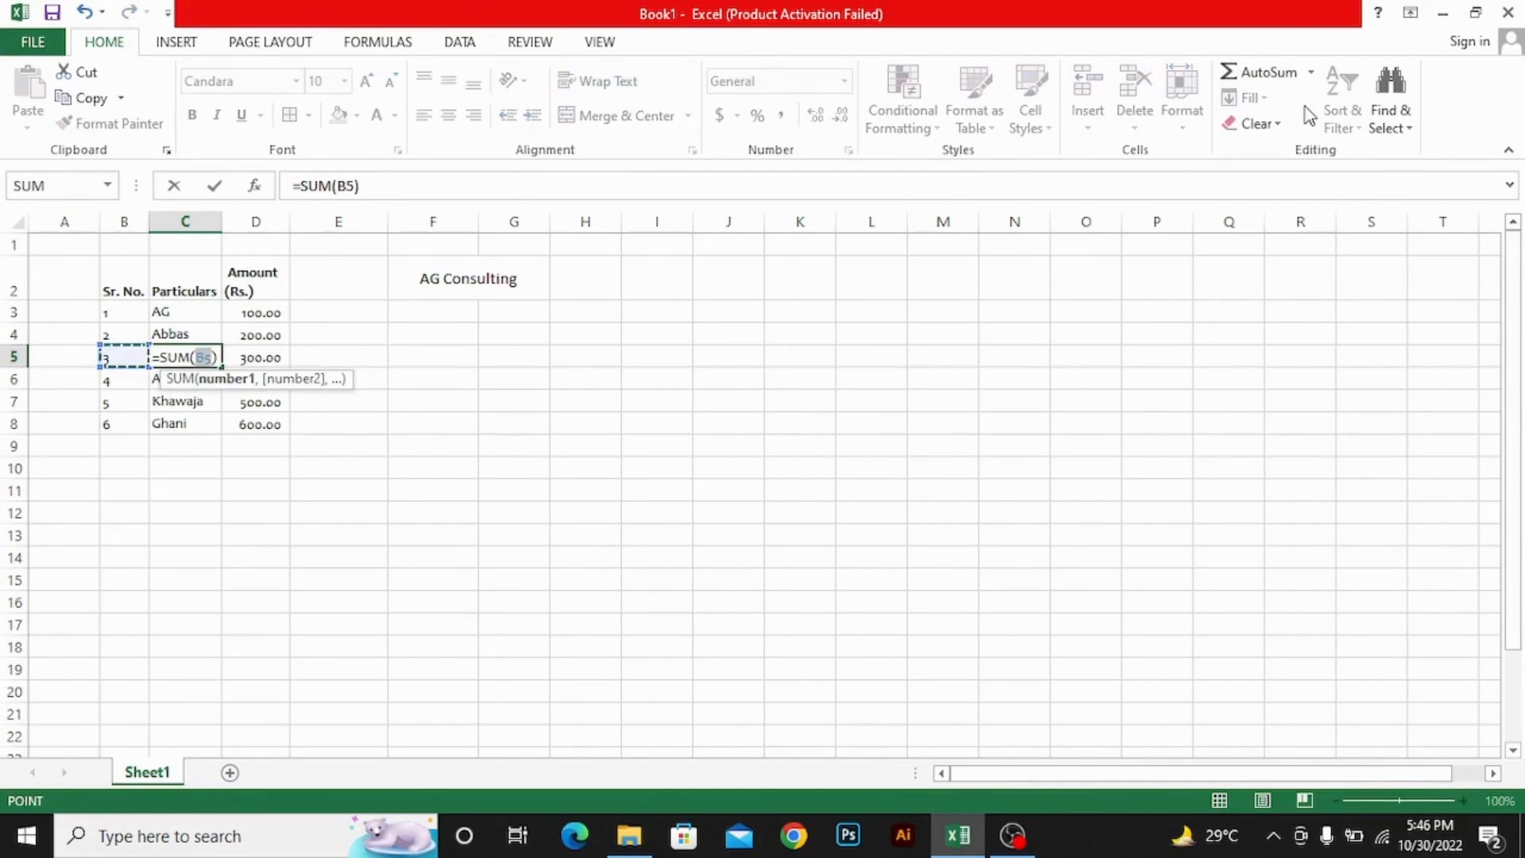
pyautogui.press('Escape')
# Total the amounts in cell D10 with an AutoSum of D3:D9
pyautogui.press('Right')
pyautogui.press('Down')
pyautogui.press('Down')
pyautogui.press('Down')
pyautogui.press('Down')
pyautogui.press('Down')
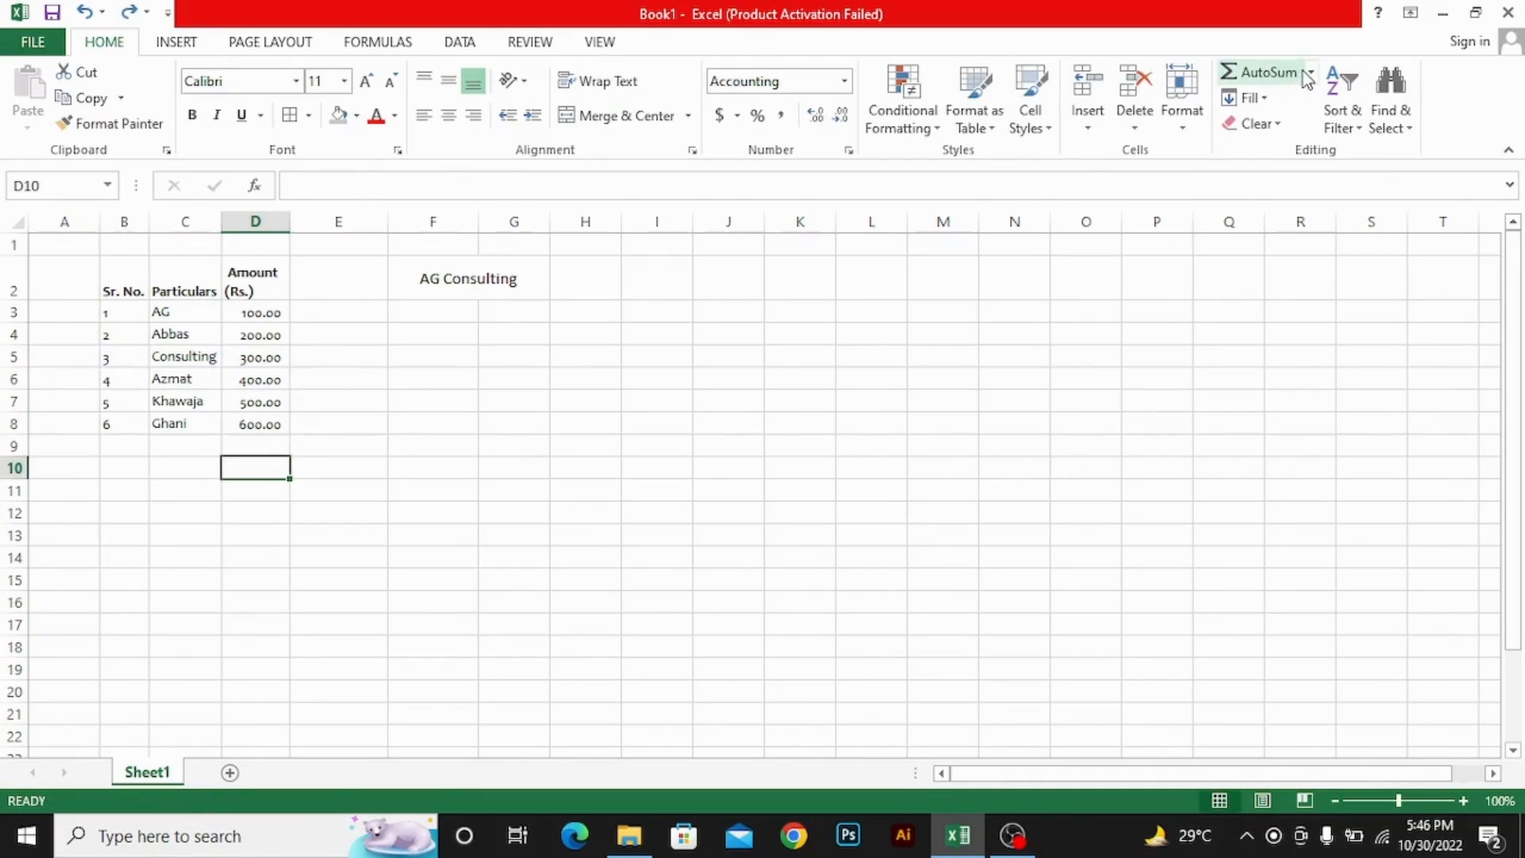
pyautogui.click(1311, 79)
pyautogui.click(1299, 104)
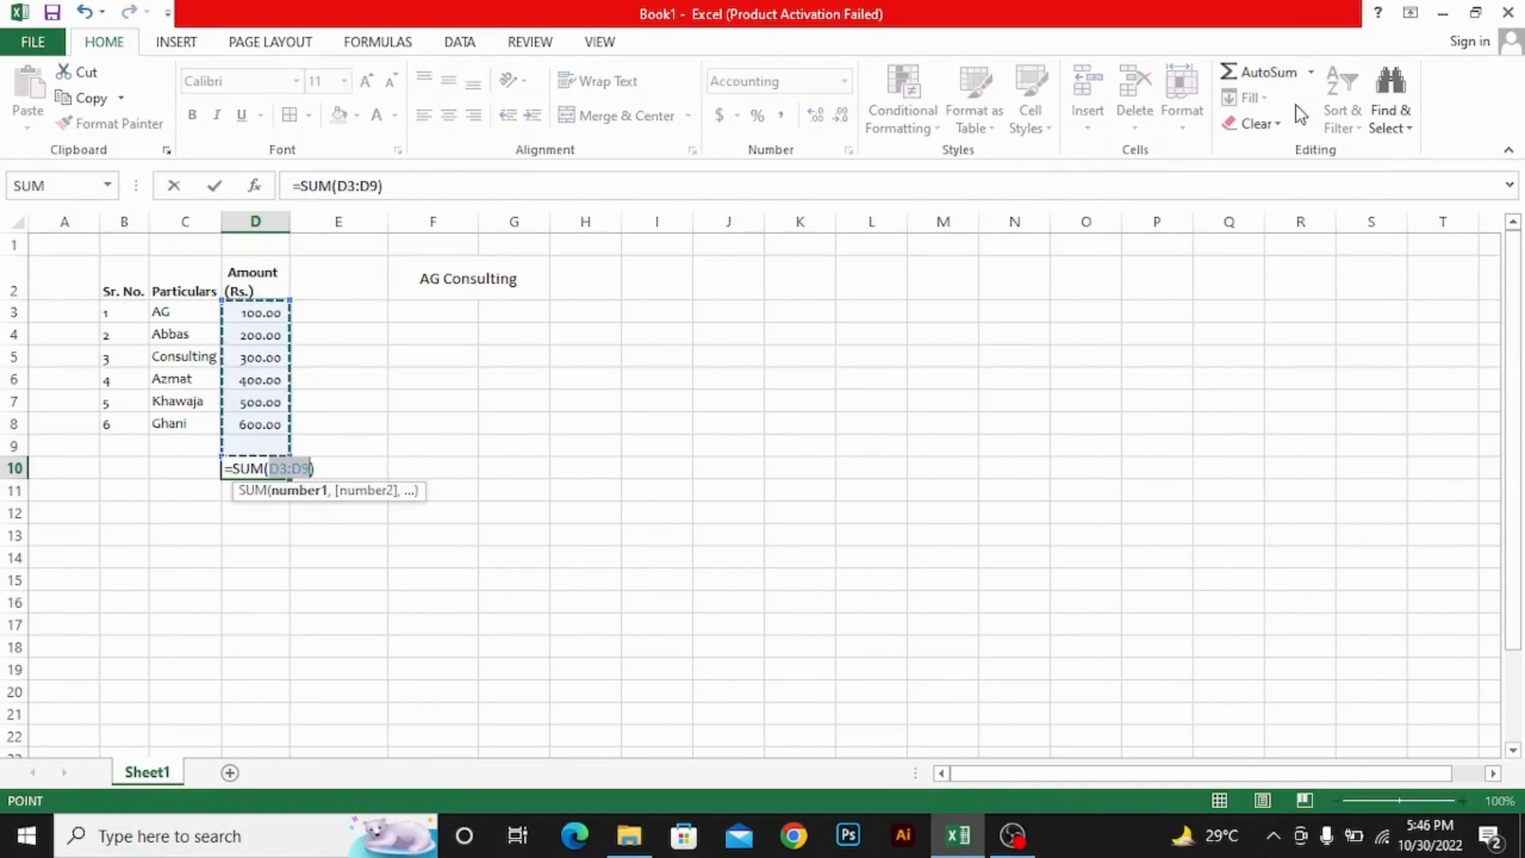
pyautogui.press('Return')
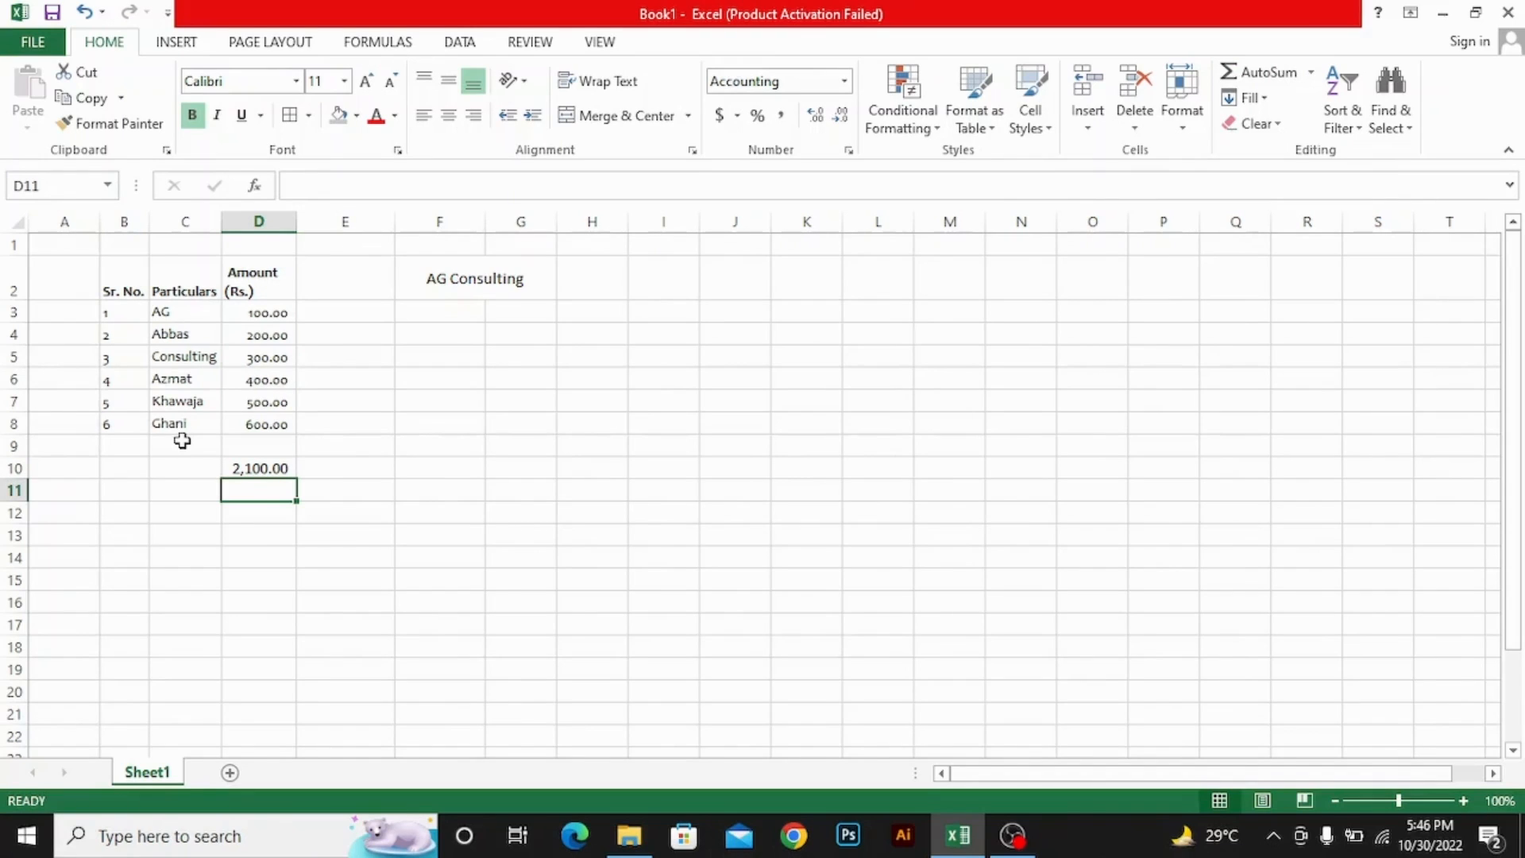
# Clear the total in D10, sum D3:D9 there again with AutoSum, and delete the result
pyautogui.press('Up')
pyautogui.press('Delete')
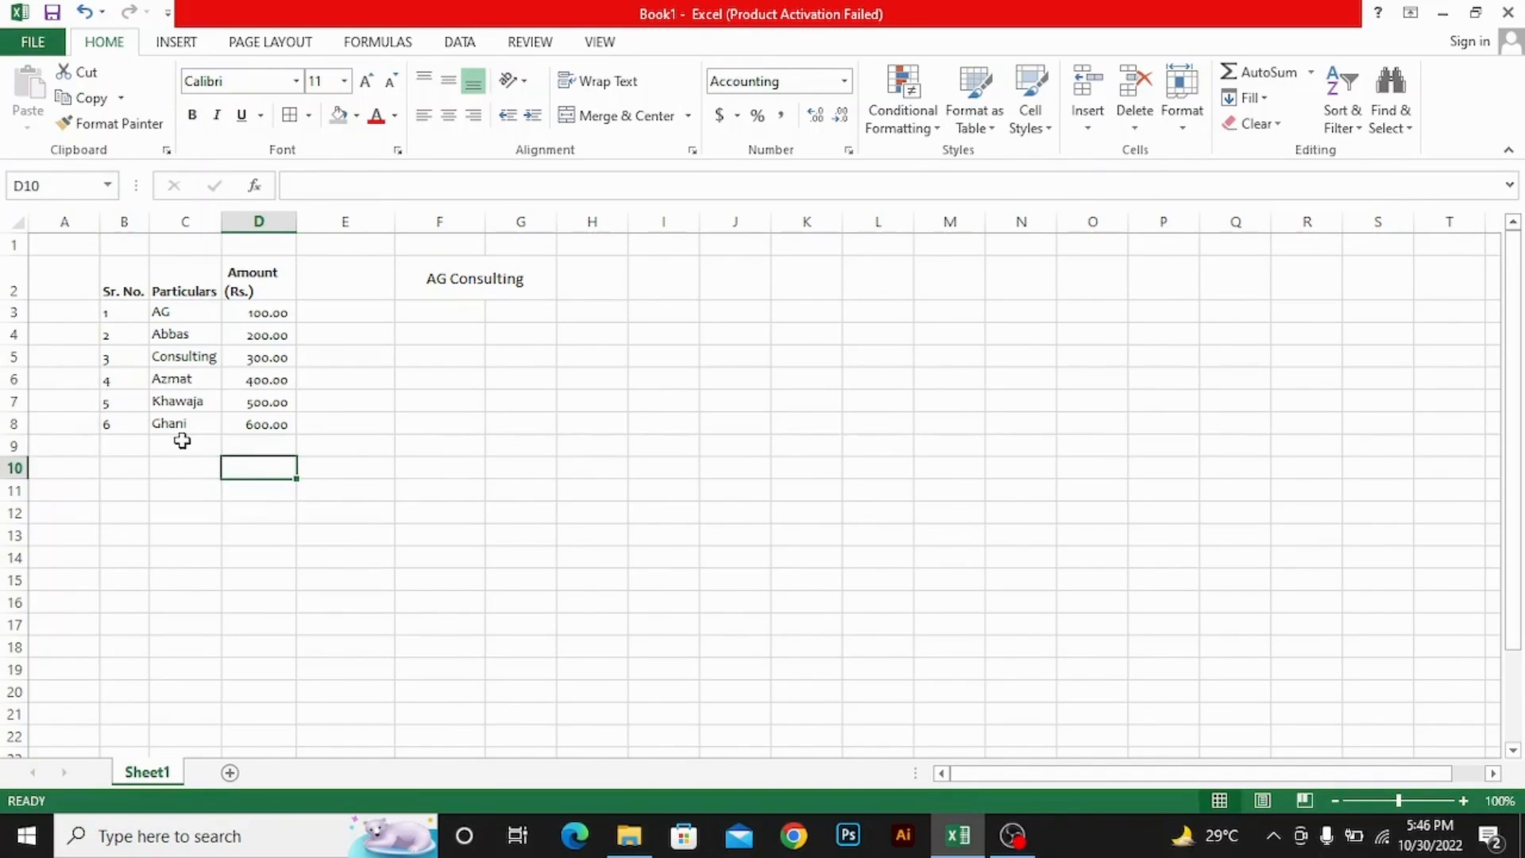
pyautogui.hotkey('alt', '=')
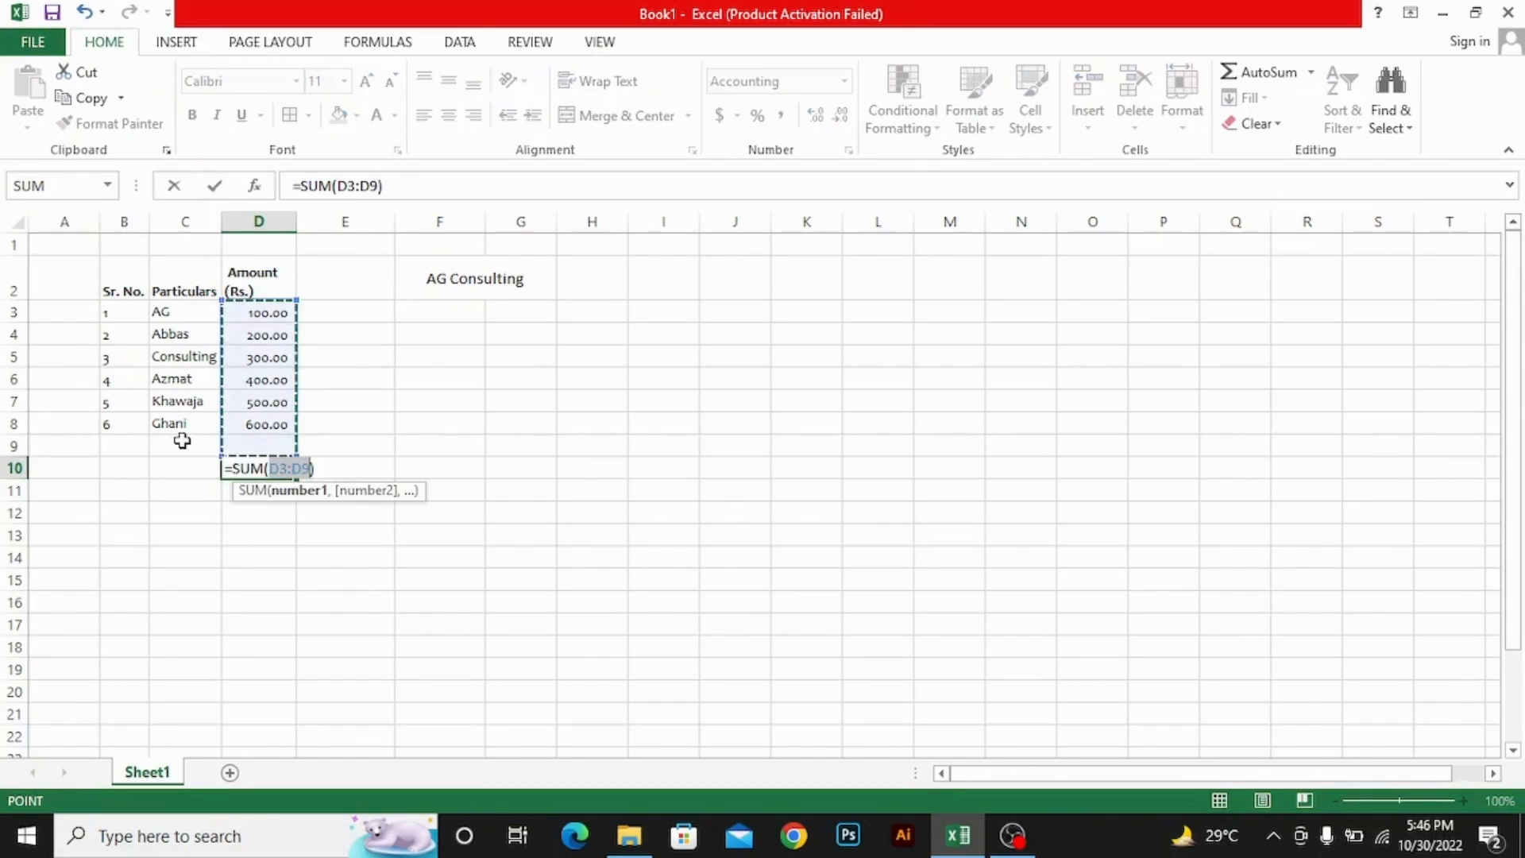
pyautogui.press('Return')
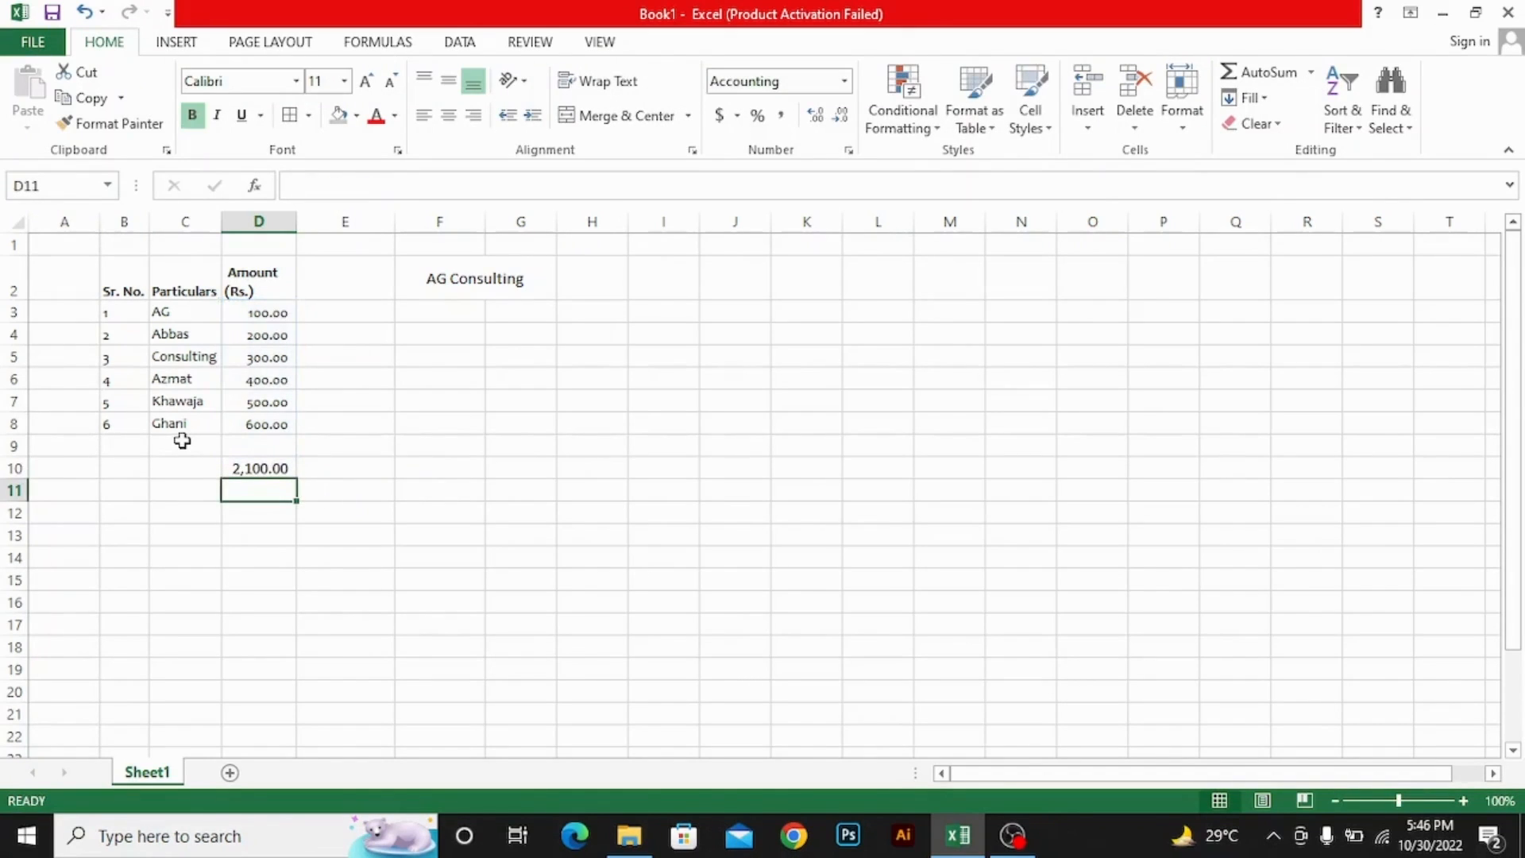
pyautogui.press('Up')
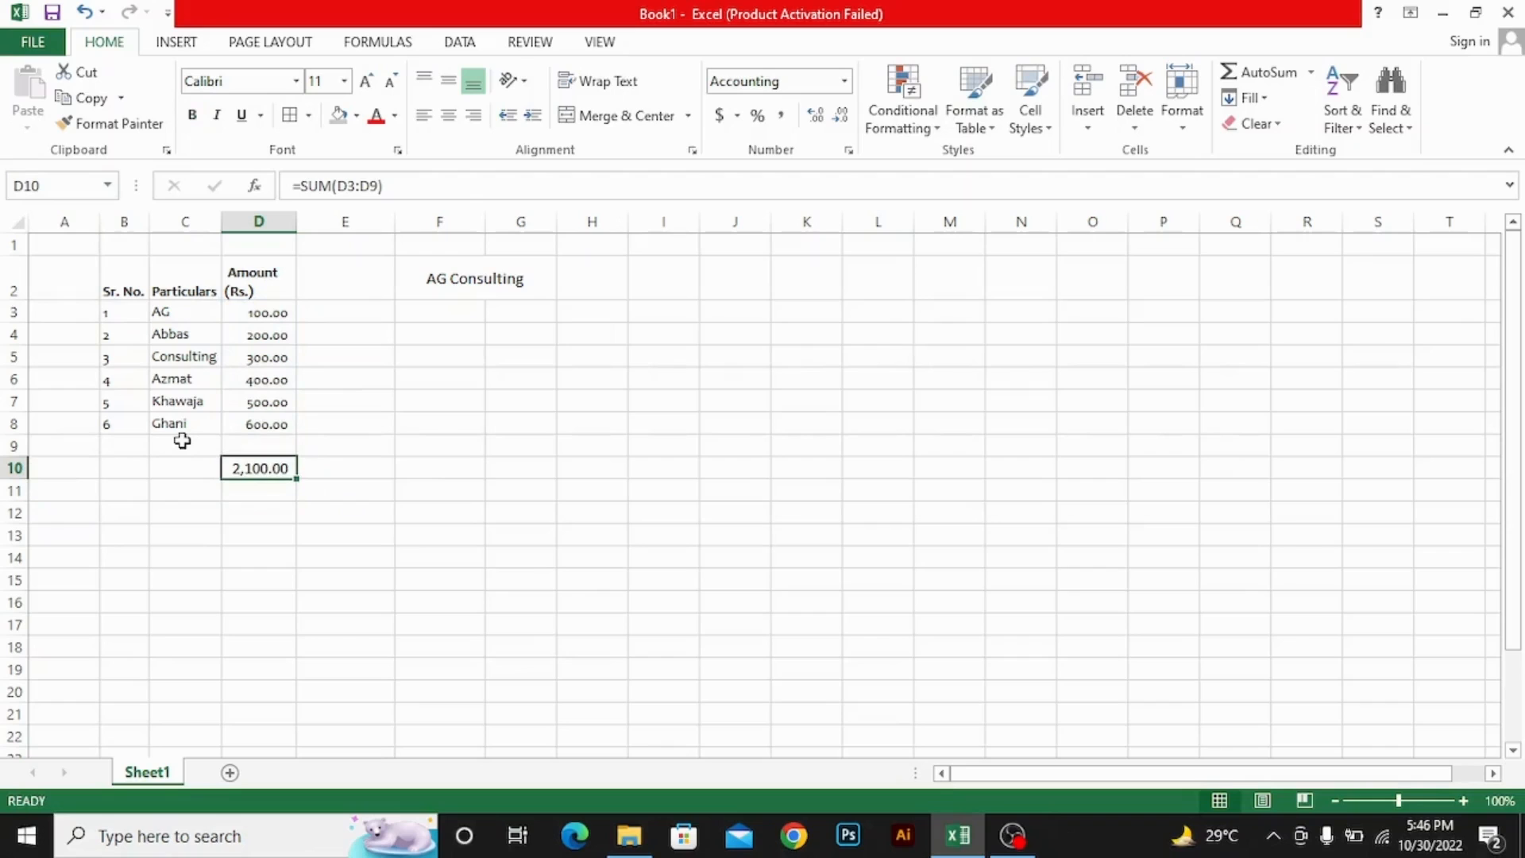
pyautogui.press('Delete')
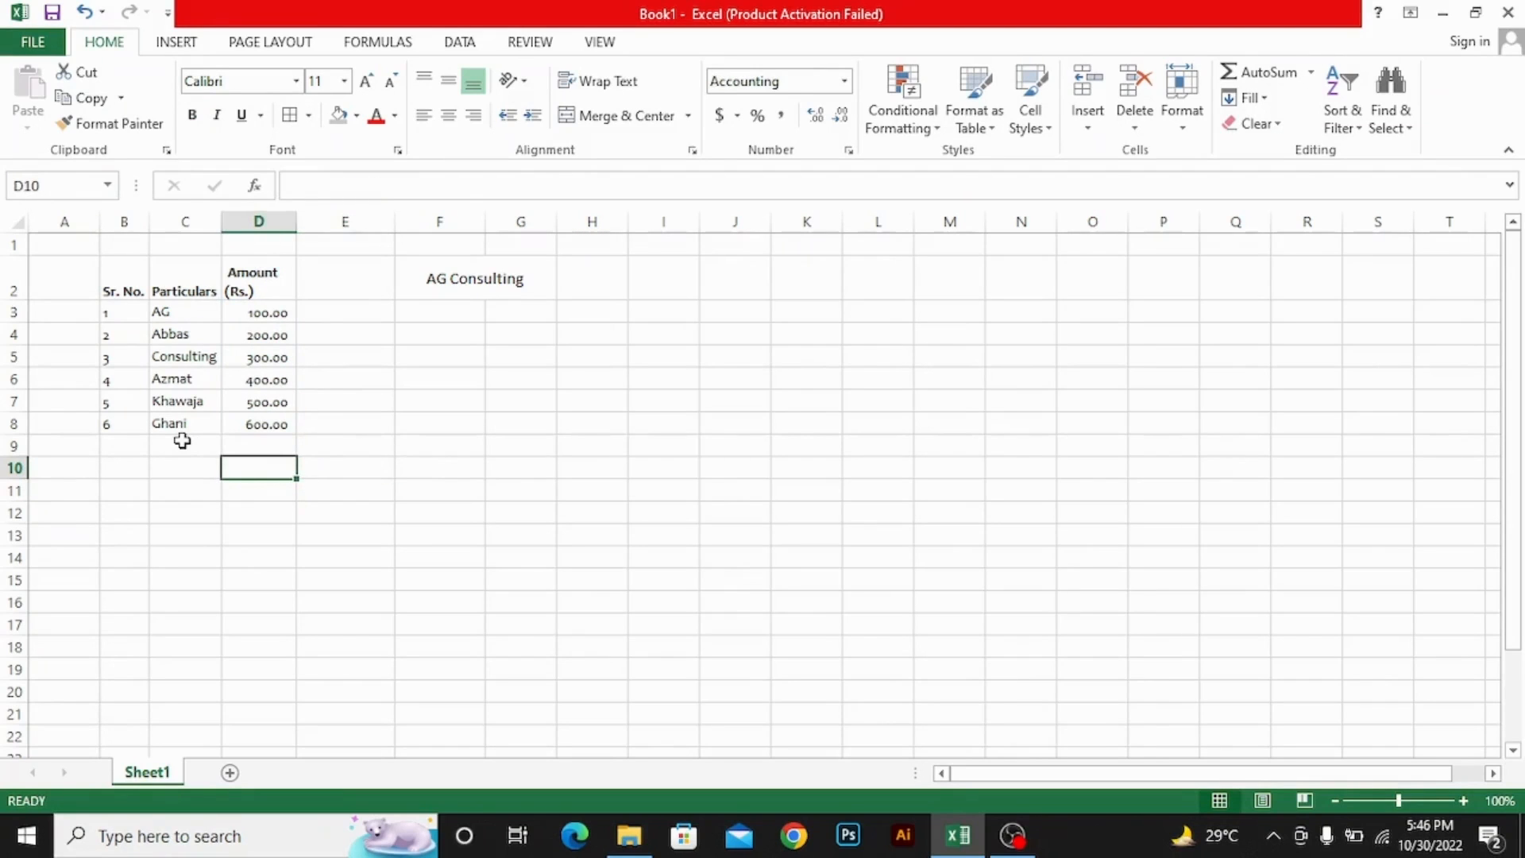
pyautogui.write('=aver')
pyautogui.hotkey('shift', 'Up')
pyautogui.write('````')
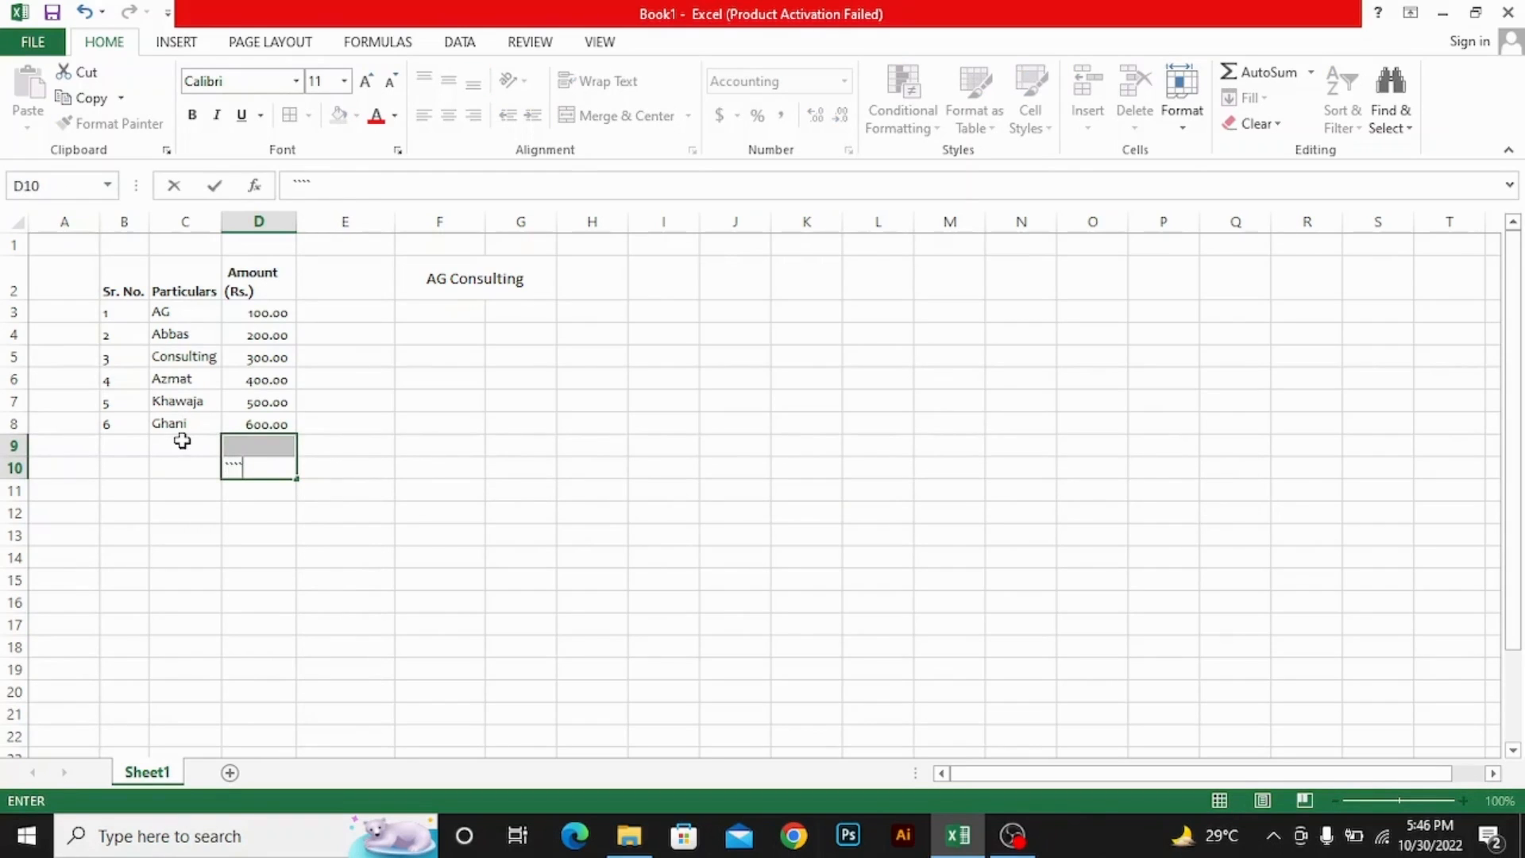
pyautogui.press('Escape')
pyautogui.press('Down')
pyautogui.press('Up')
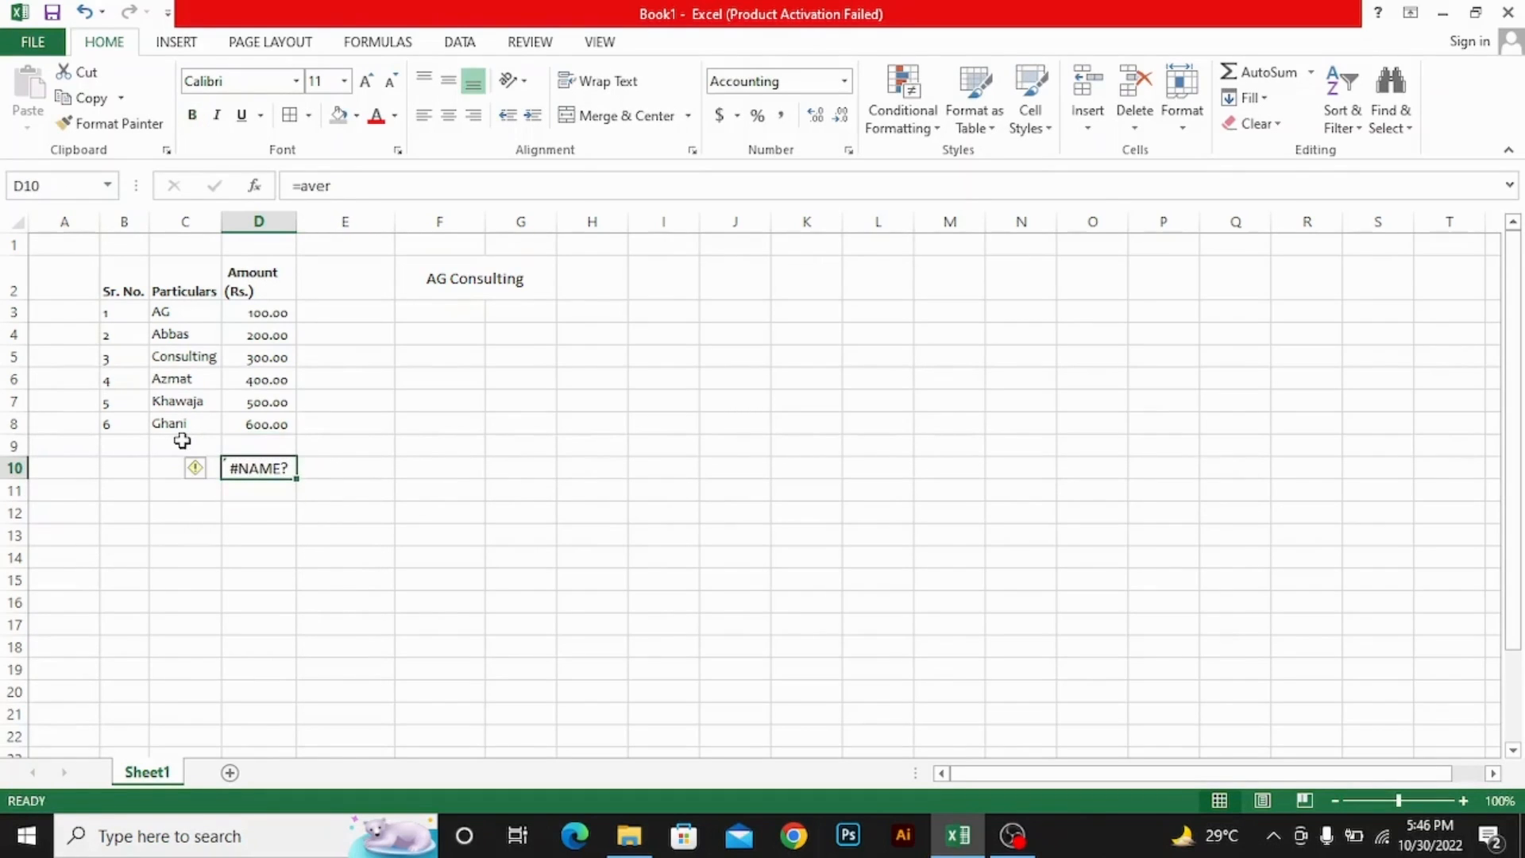
# Calculate the average of the amounts in D10 with the formula =average(D3:D8), and delete the result
pyautogui.write('=average')
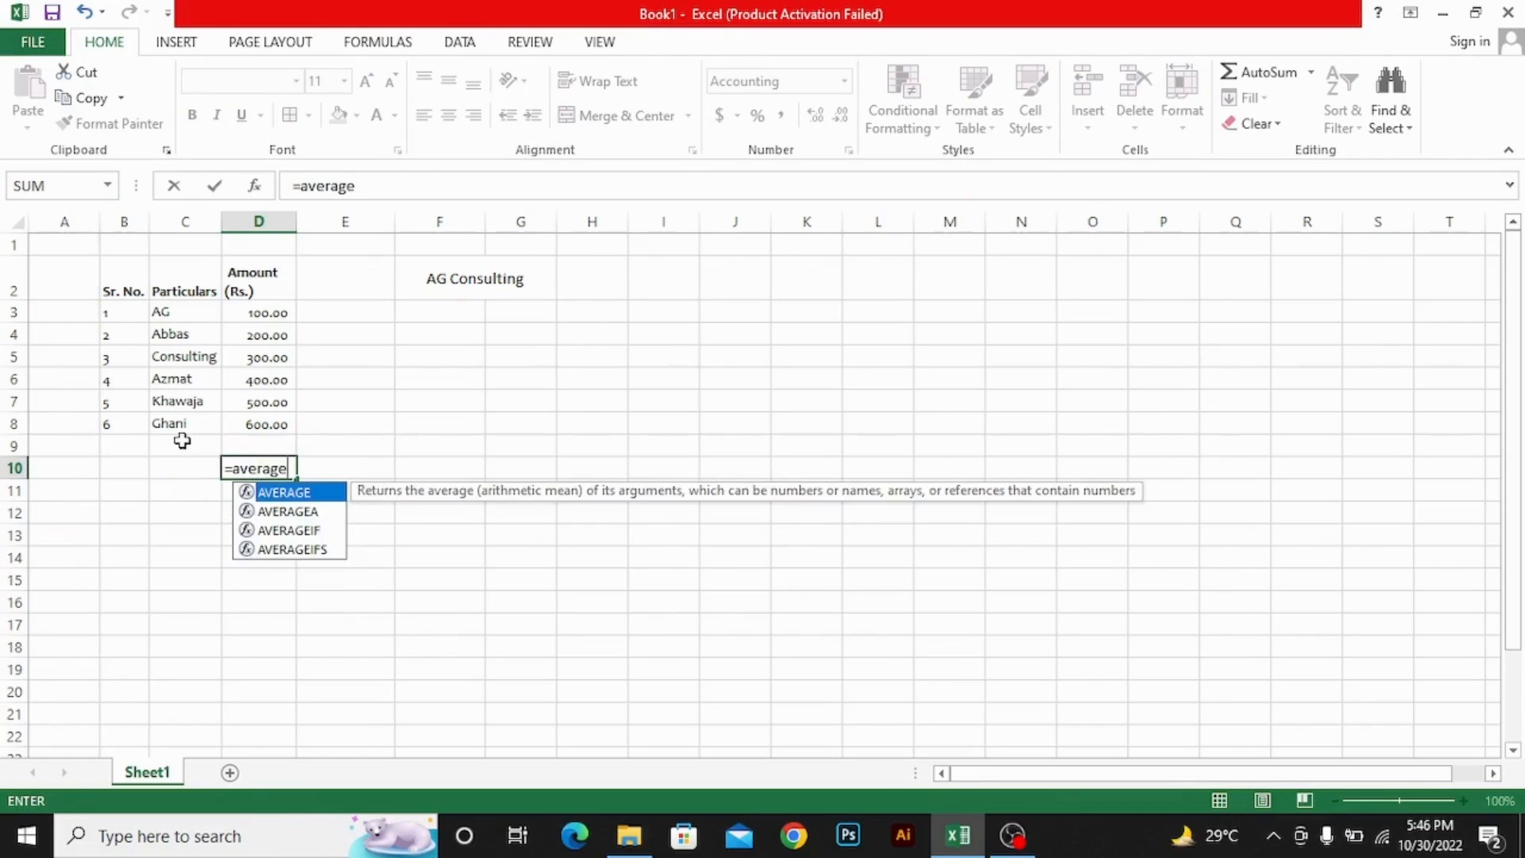
pyautogui.write('(')
pyautogui.press('Up')
pyautogui.press('Up')
pyautogui.hotkey('shift', 'Up')
pyautogui.hotkey('shift', 'Up')
pyautogui.hotkey('shift', 'Up')
pyautogui.hotkey('shift', 'Up')
pyautogui.hotkey('shift', 'Up')
pyautogui.write(')')
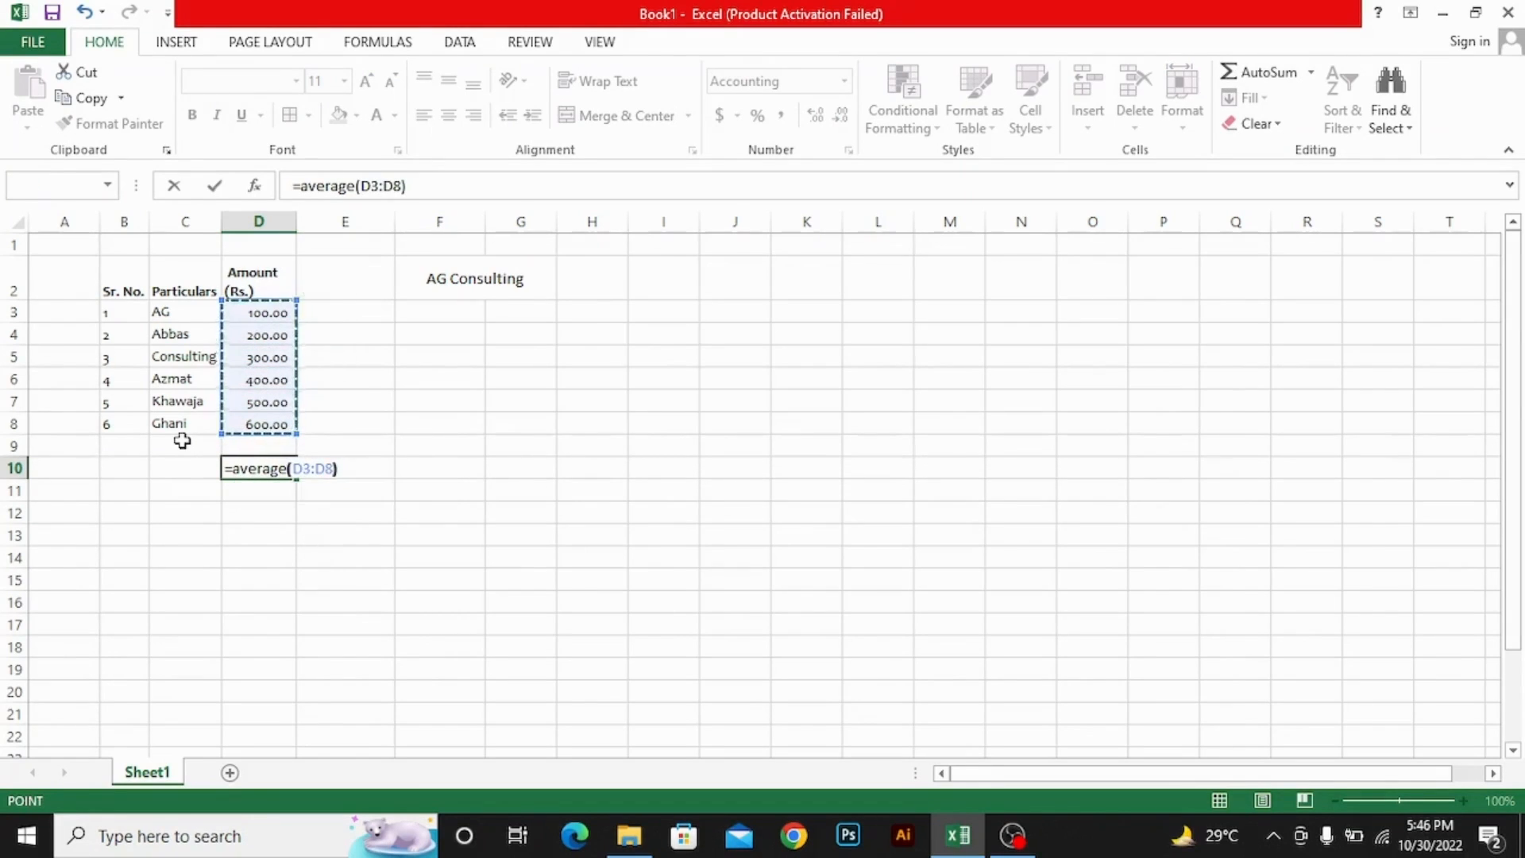
pyautogui.press('Return')
pyautogui.press('Up')
pyautogui.press('Delete')
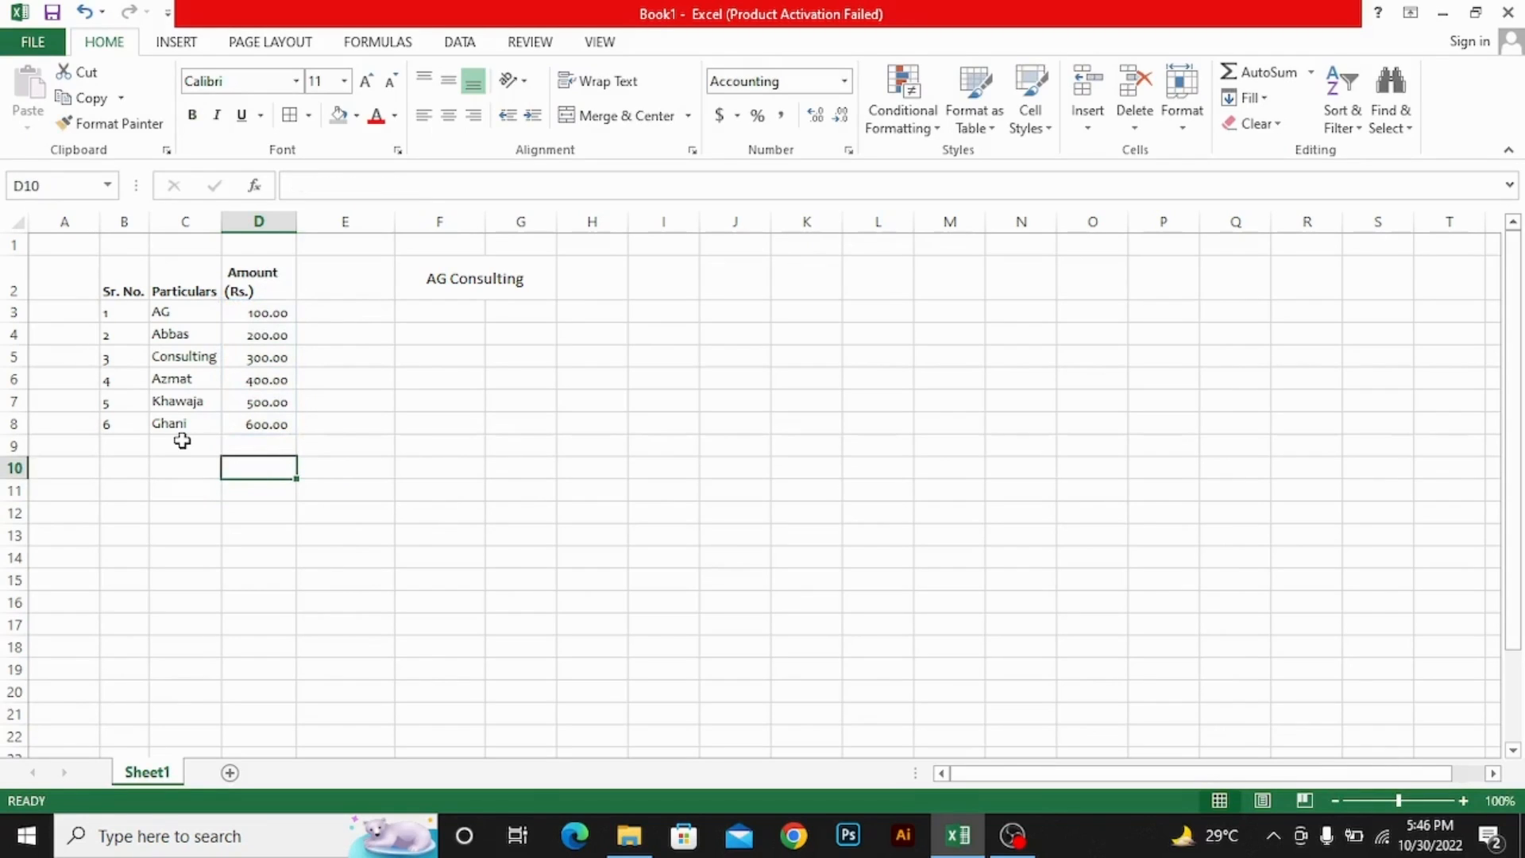
# Apply a linear fill series in rows with step value 1 to the empty cell D10, and undo it
pyautogui.click(1308, 75)
pyautogui.click(766, 466)
pyautogui.click(1262, 99)
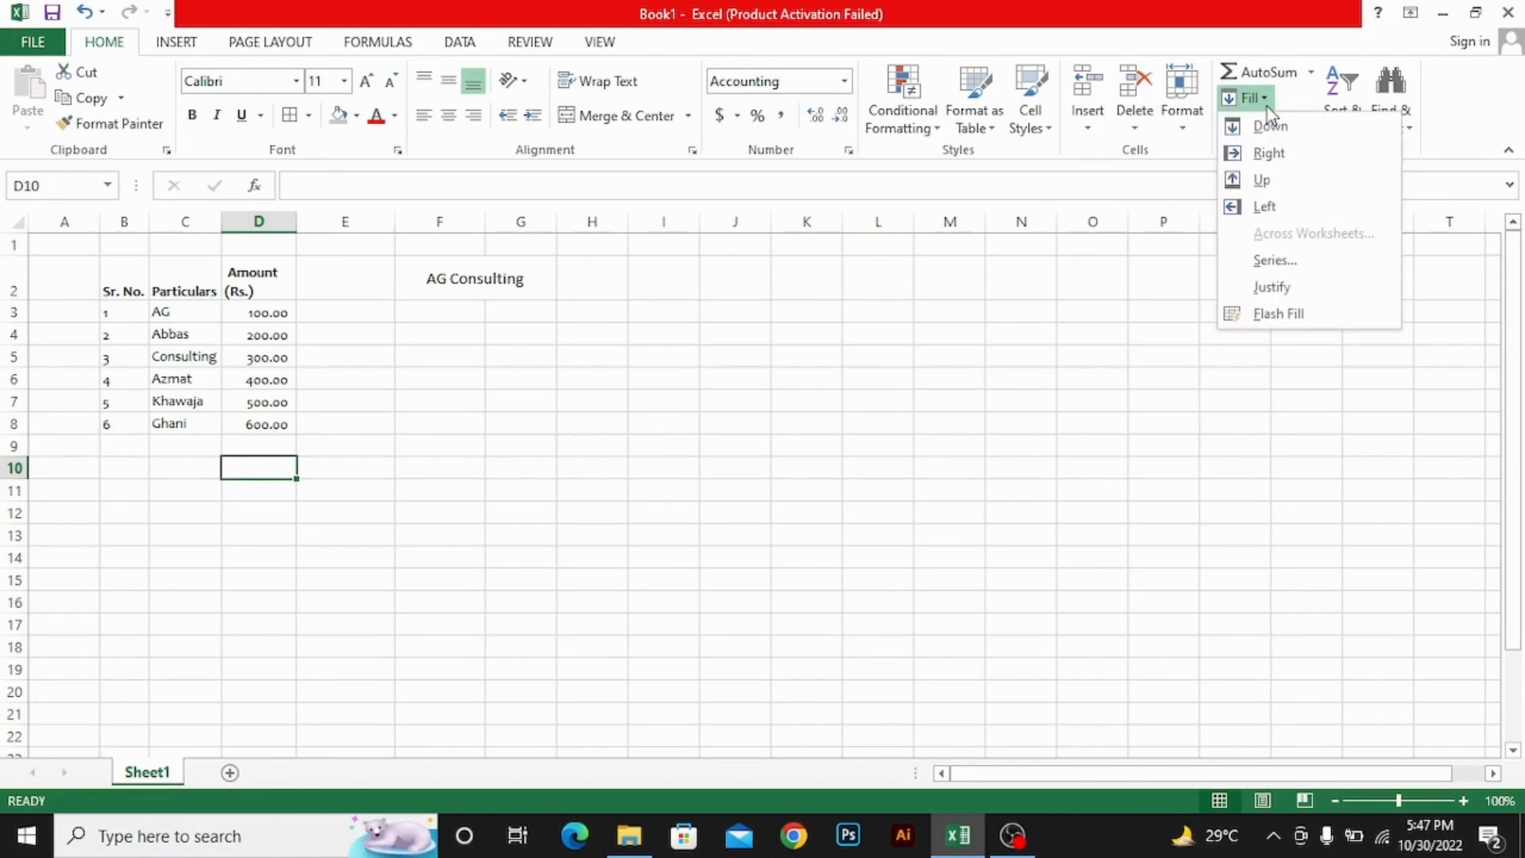
pyautogui.click(1268, 130)
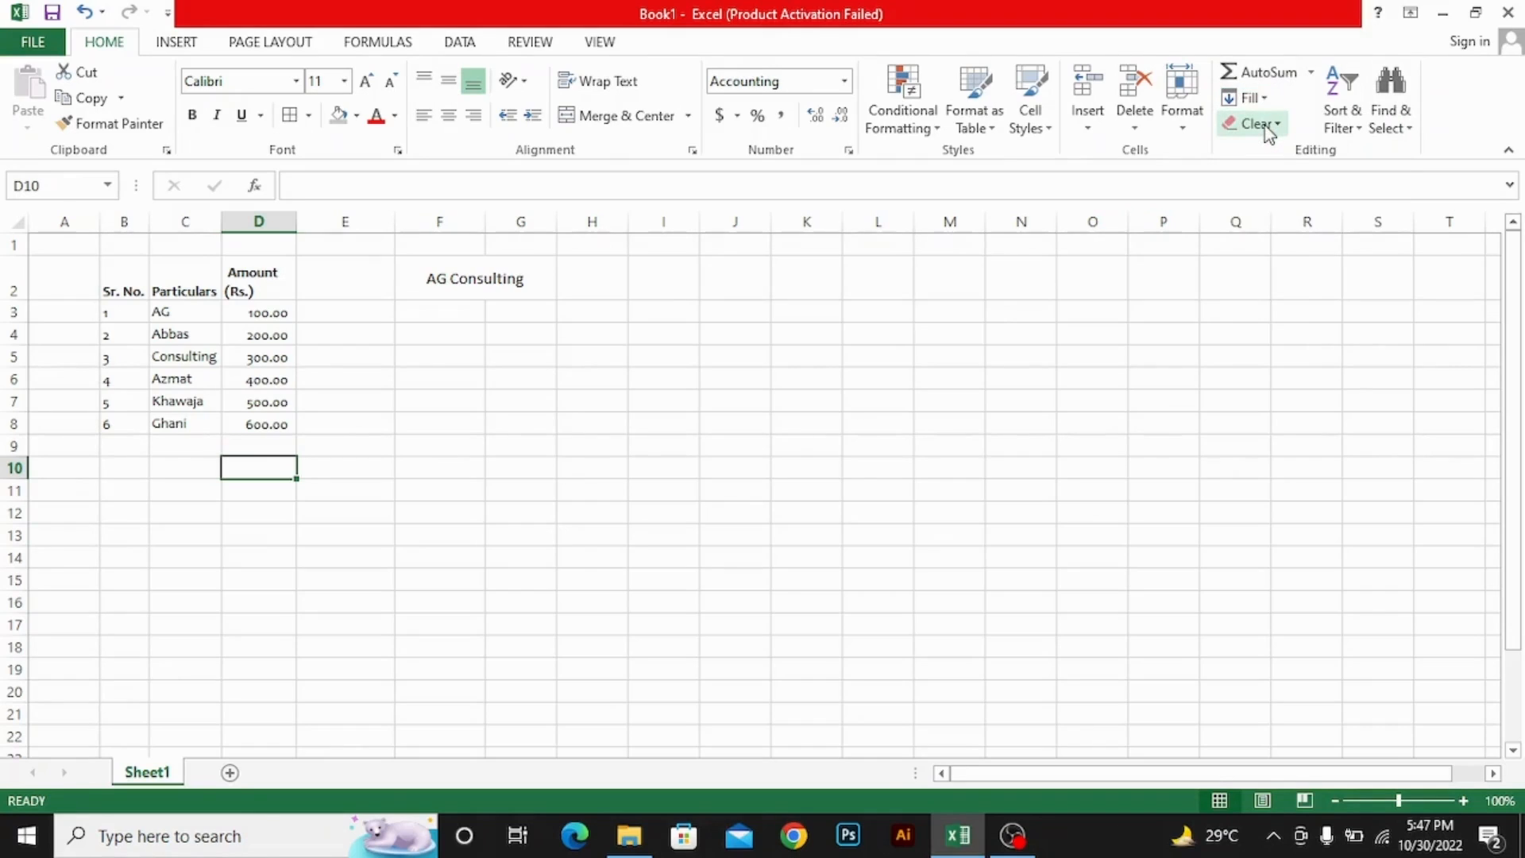
pyautogui.click(1263, 98)
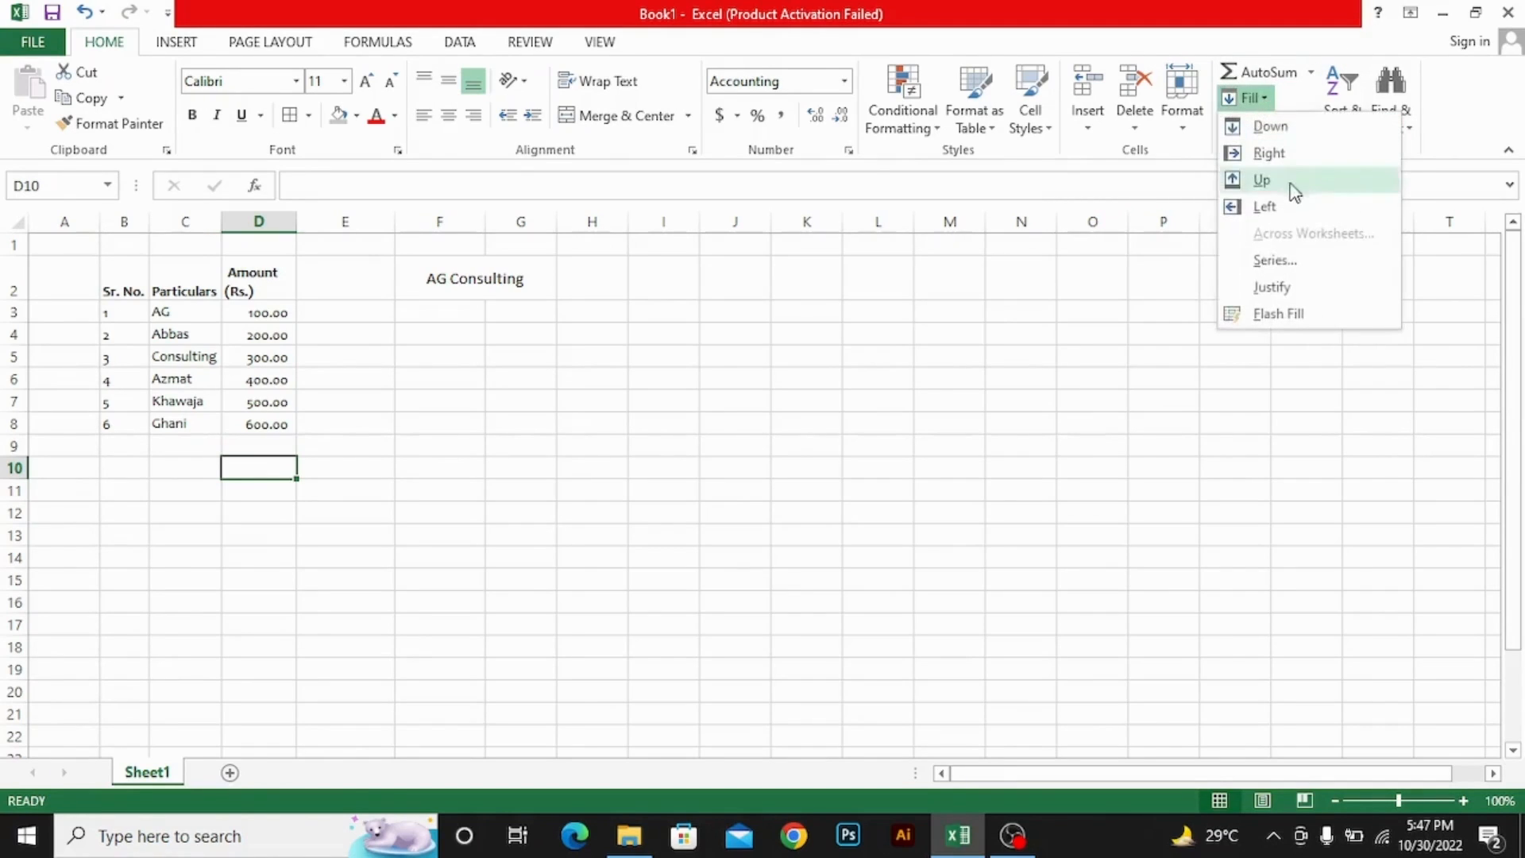
pyautogui.click(1267, 263)
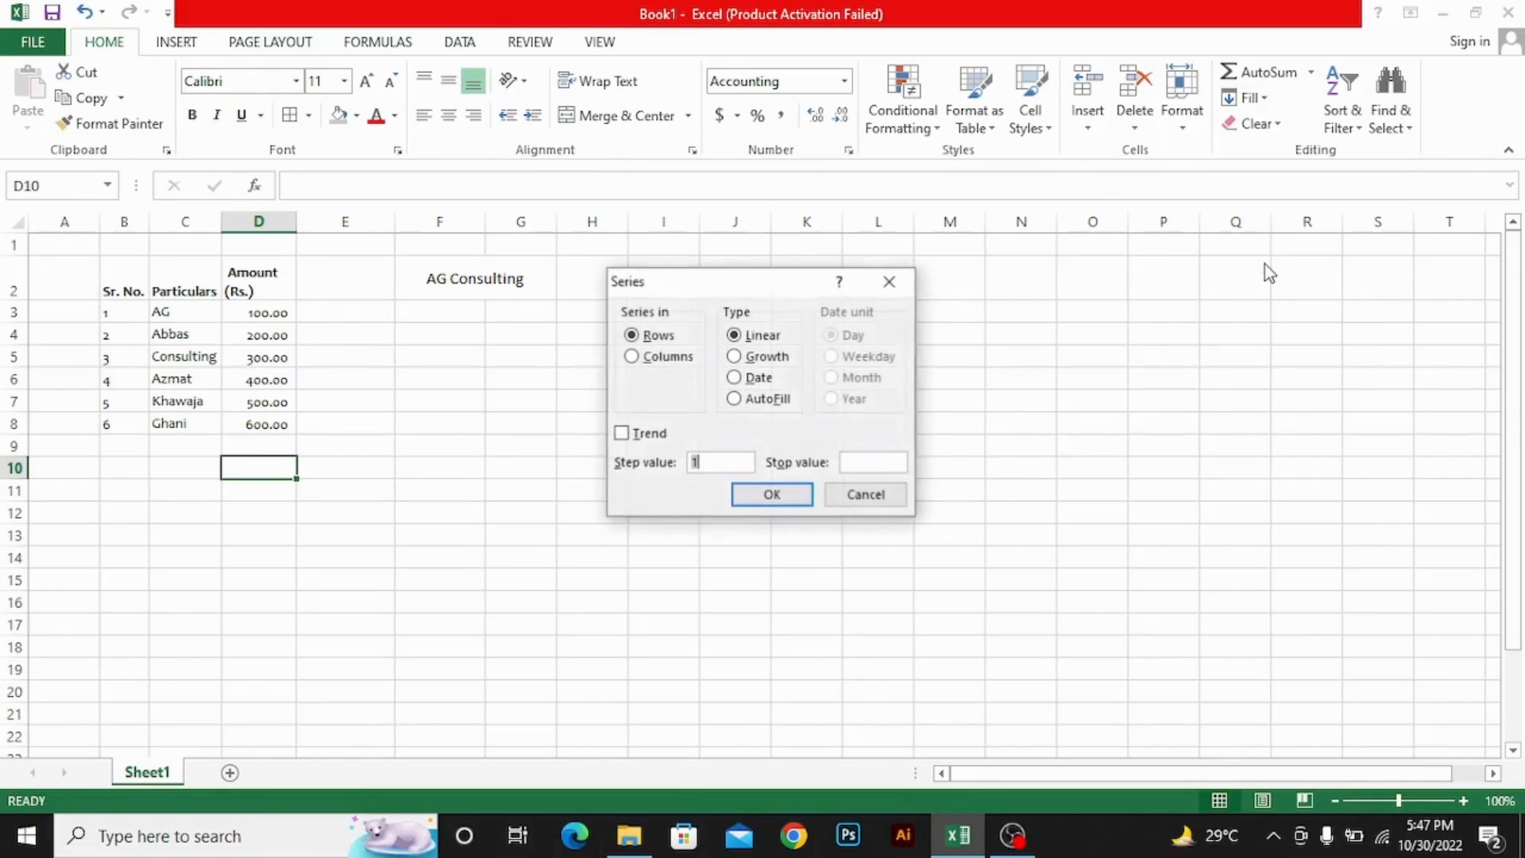
pyautogui.click(756, 499)
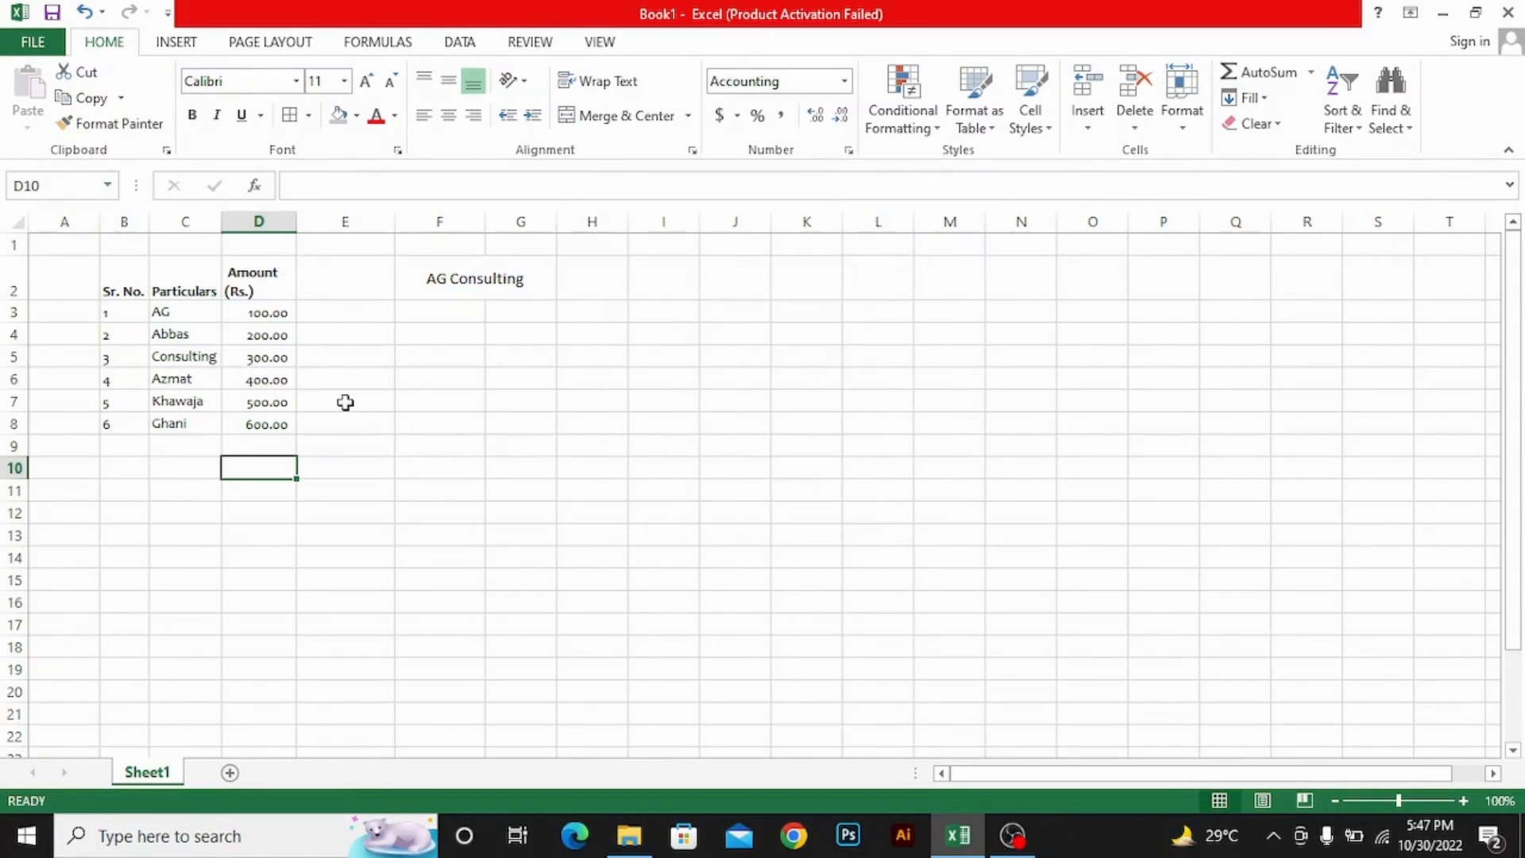
pyautogui.hotkey('ctrl', 'z')
# Fill D8 down from the amount above it, and undo the fill
pyautogui.press('Up')
pyautogui.press('Up')
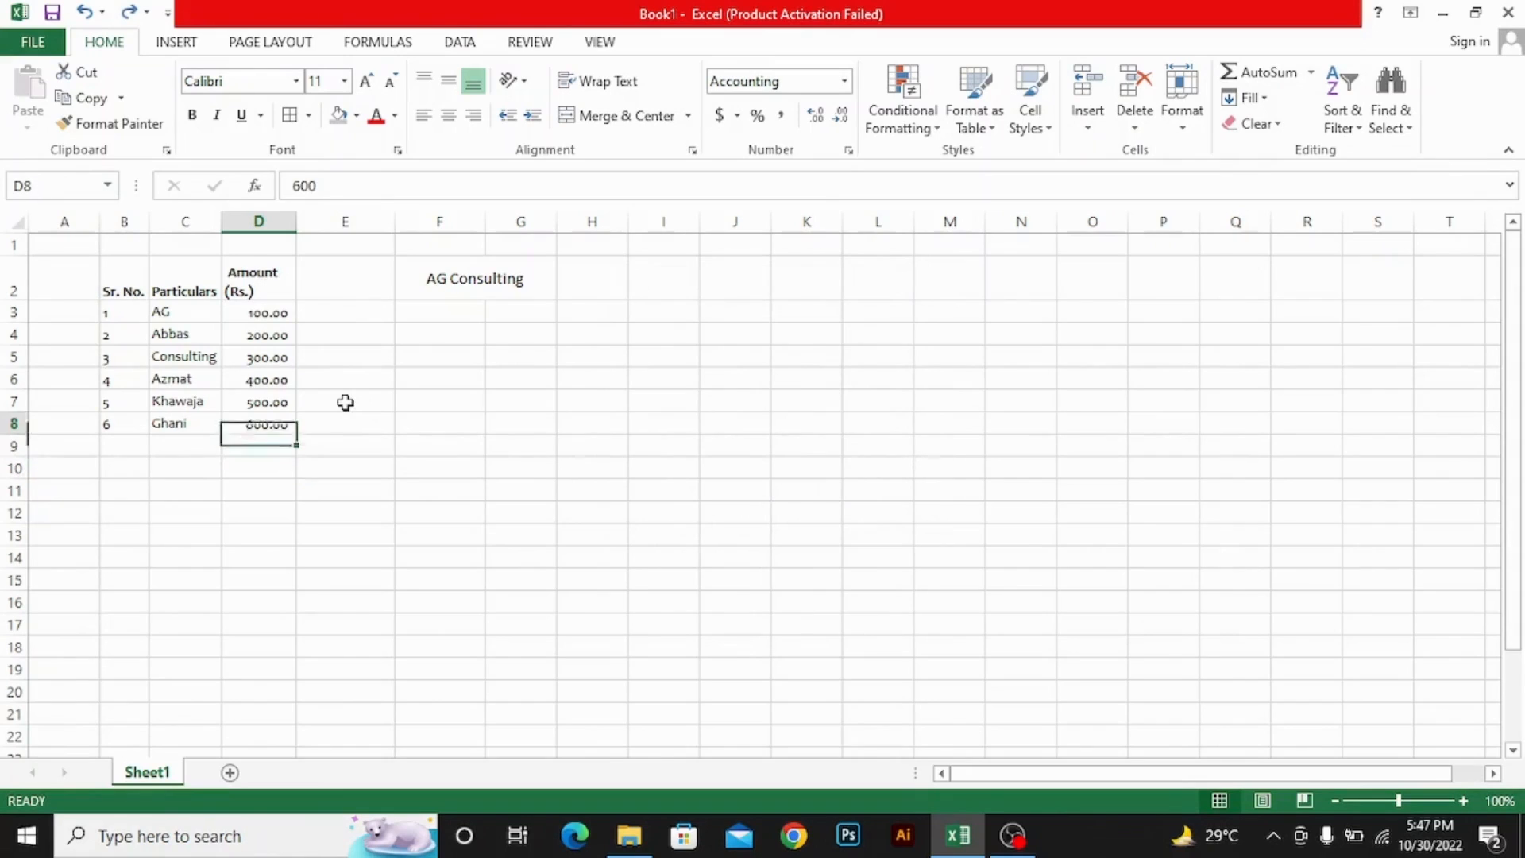
pyautogui.click(1250, 99)
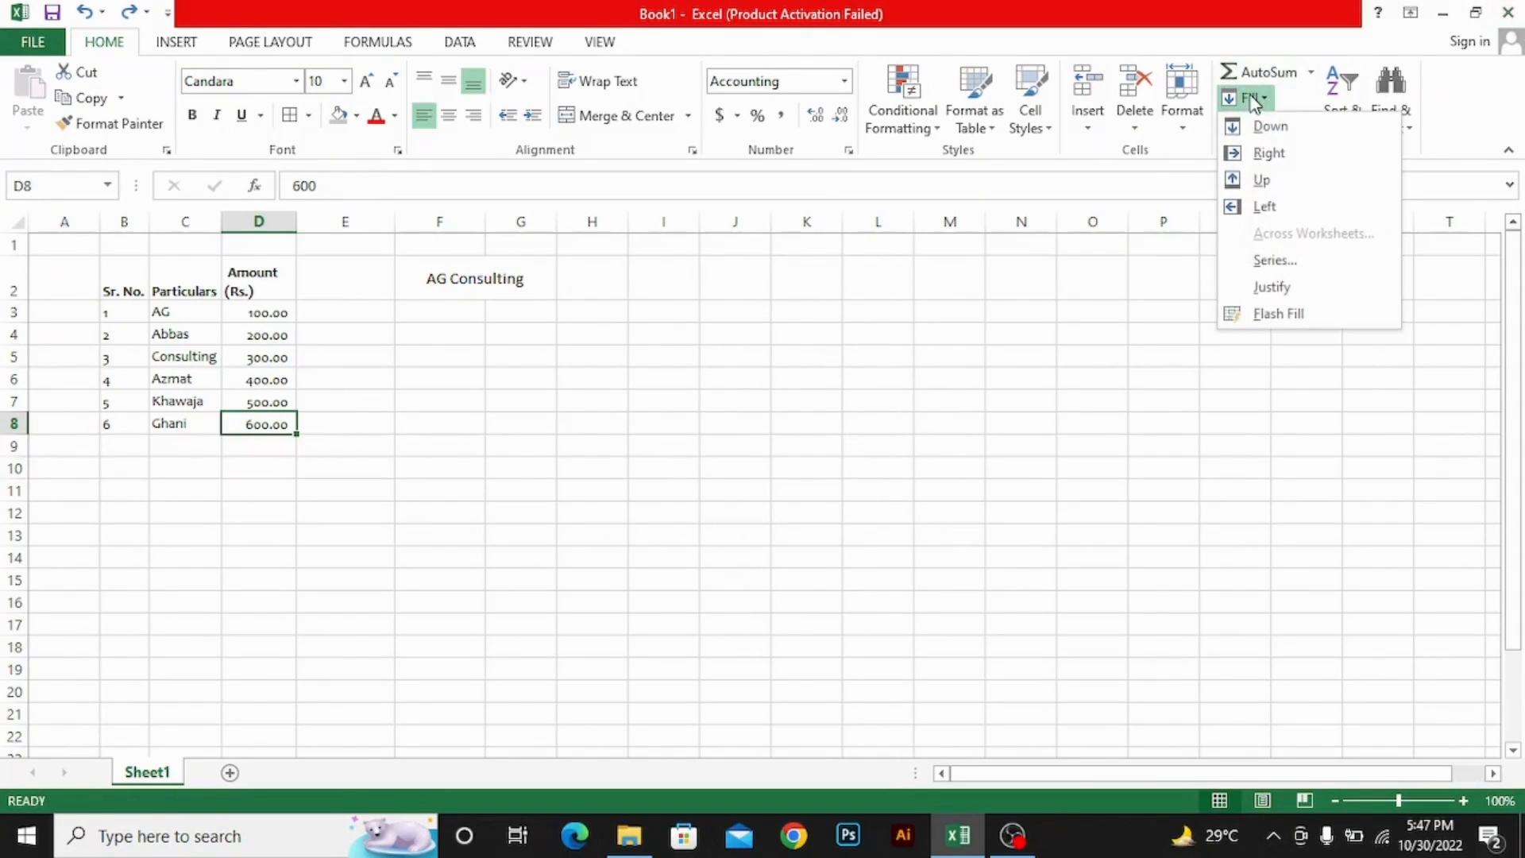
pyautogui.click(1254, 126)
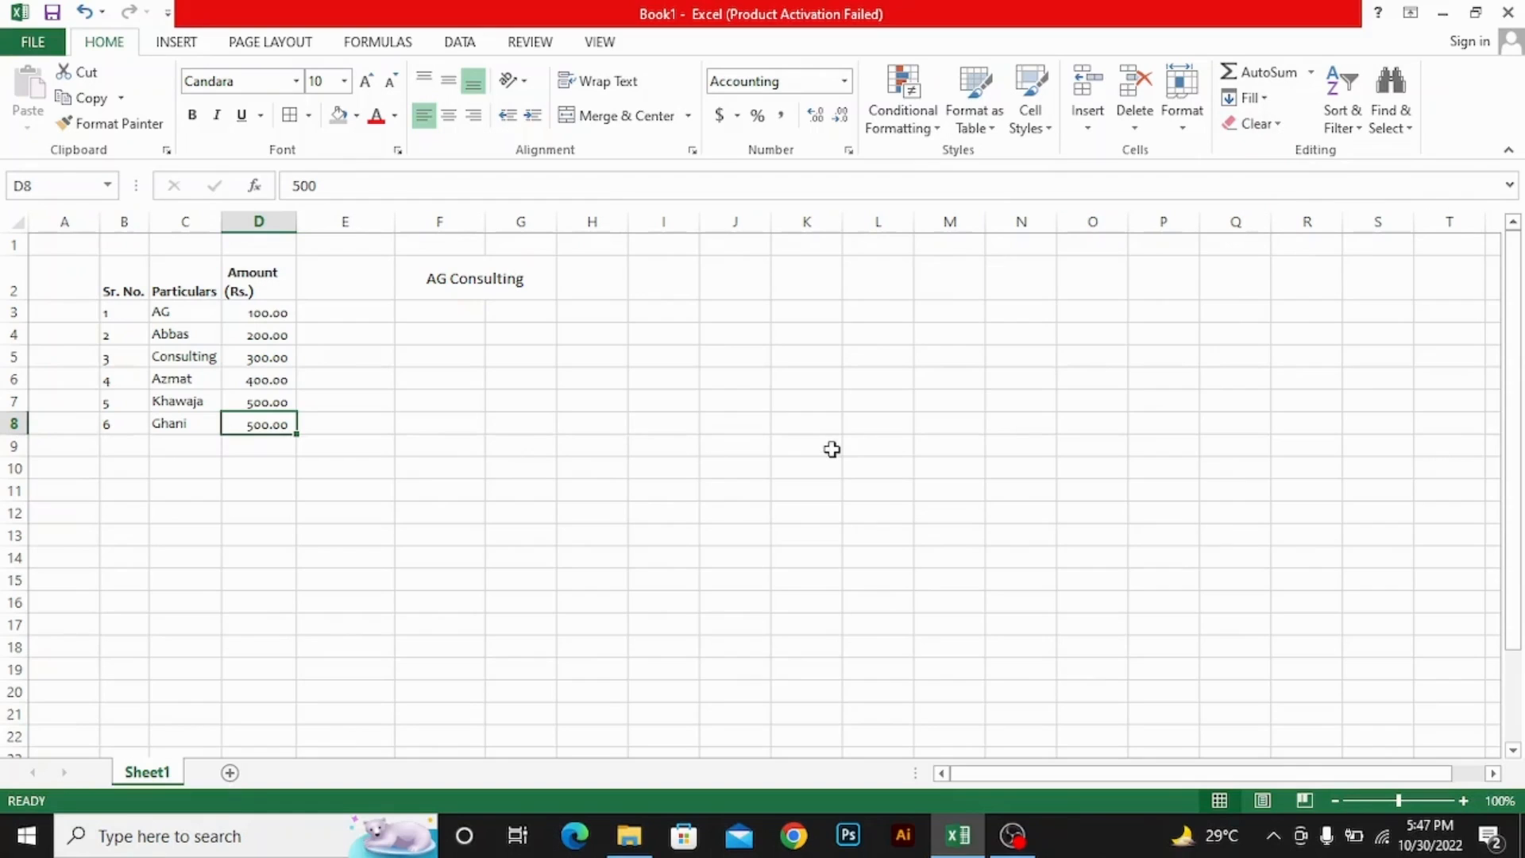
pyautogui.hotkey('ctrl', 'z')
# Fill the empty cell D9 down from D8, and clear D9 again
pyautogui.click(1269, 103)
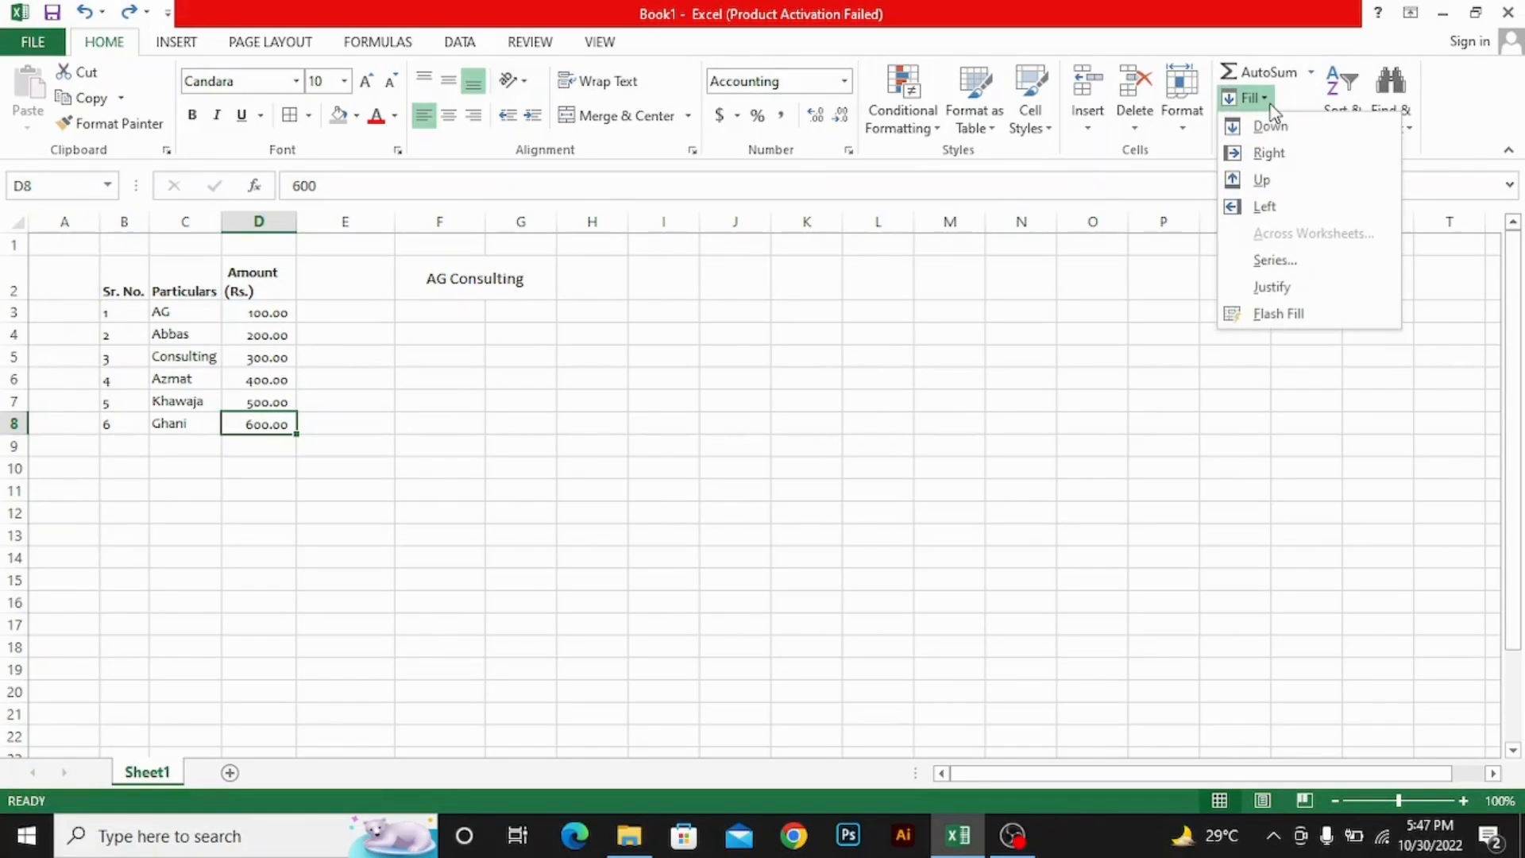
pyautogui.click(1268, 102)
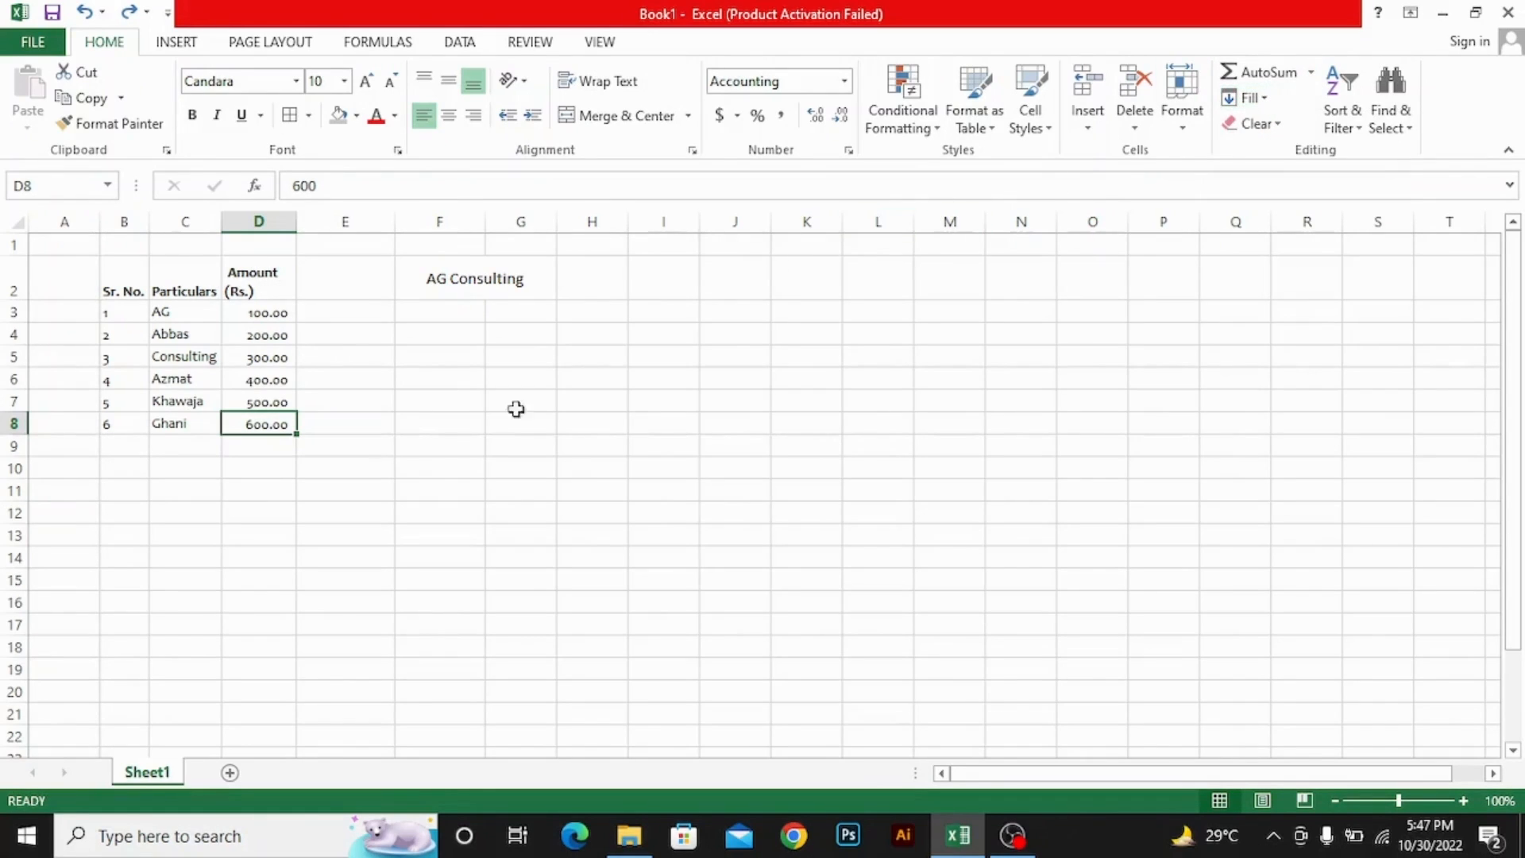
pyautogui.click(267, 450)
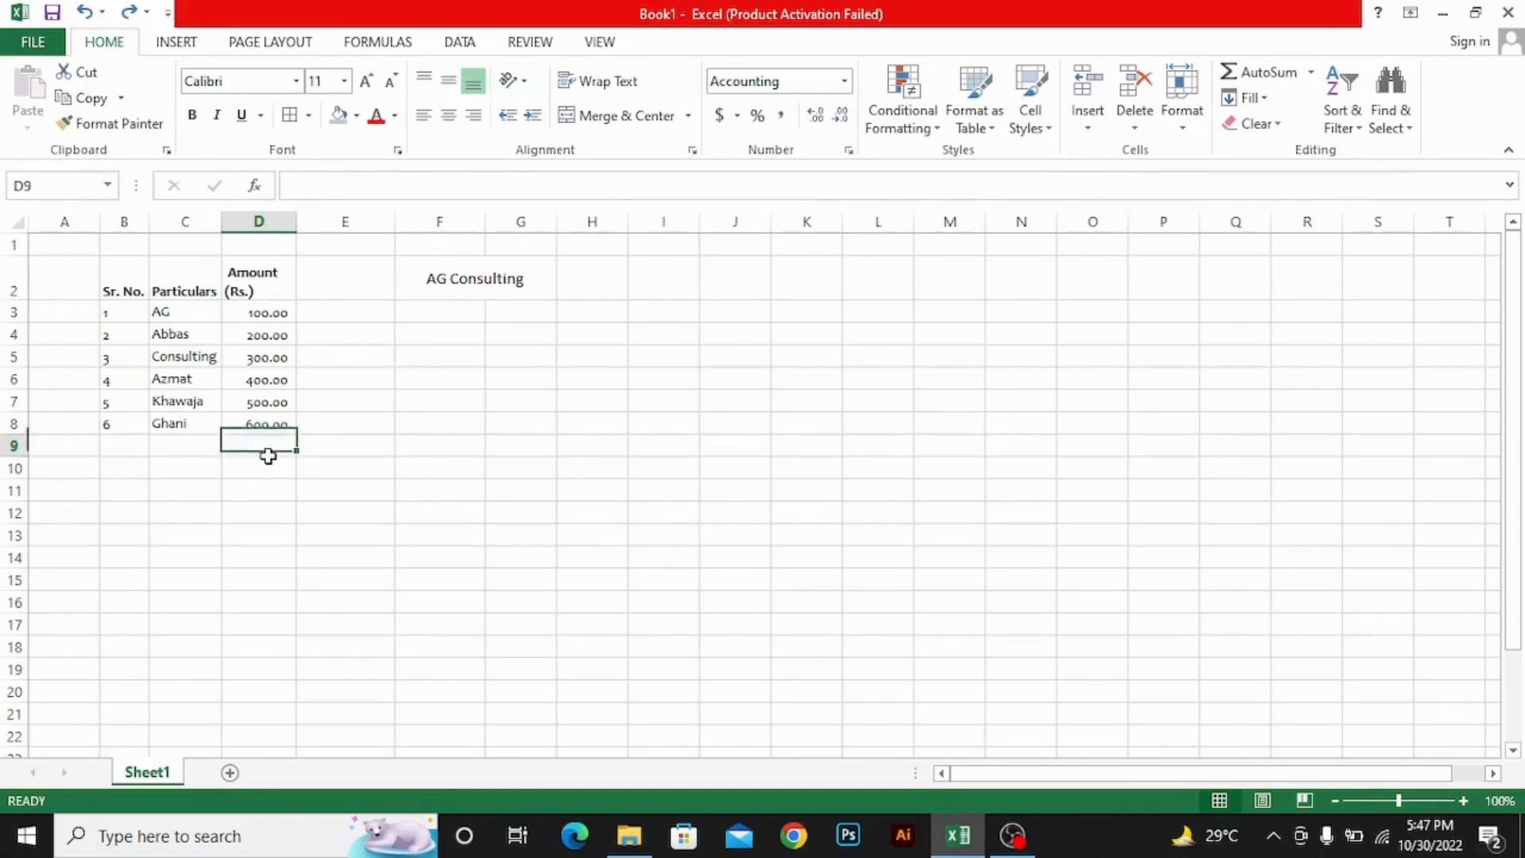
pyautogui.hotkey('ctrl', 'd')
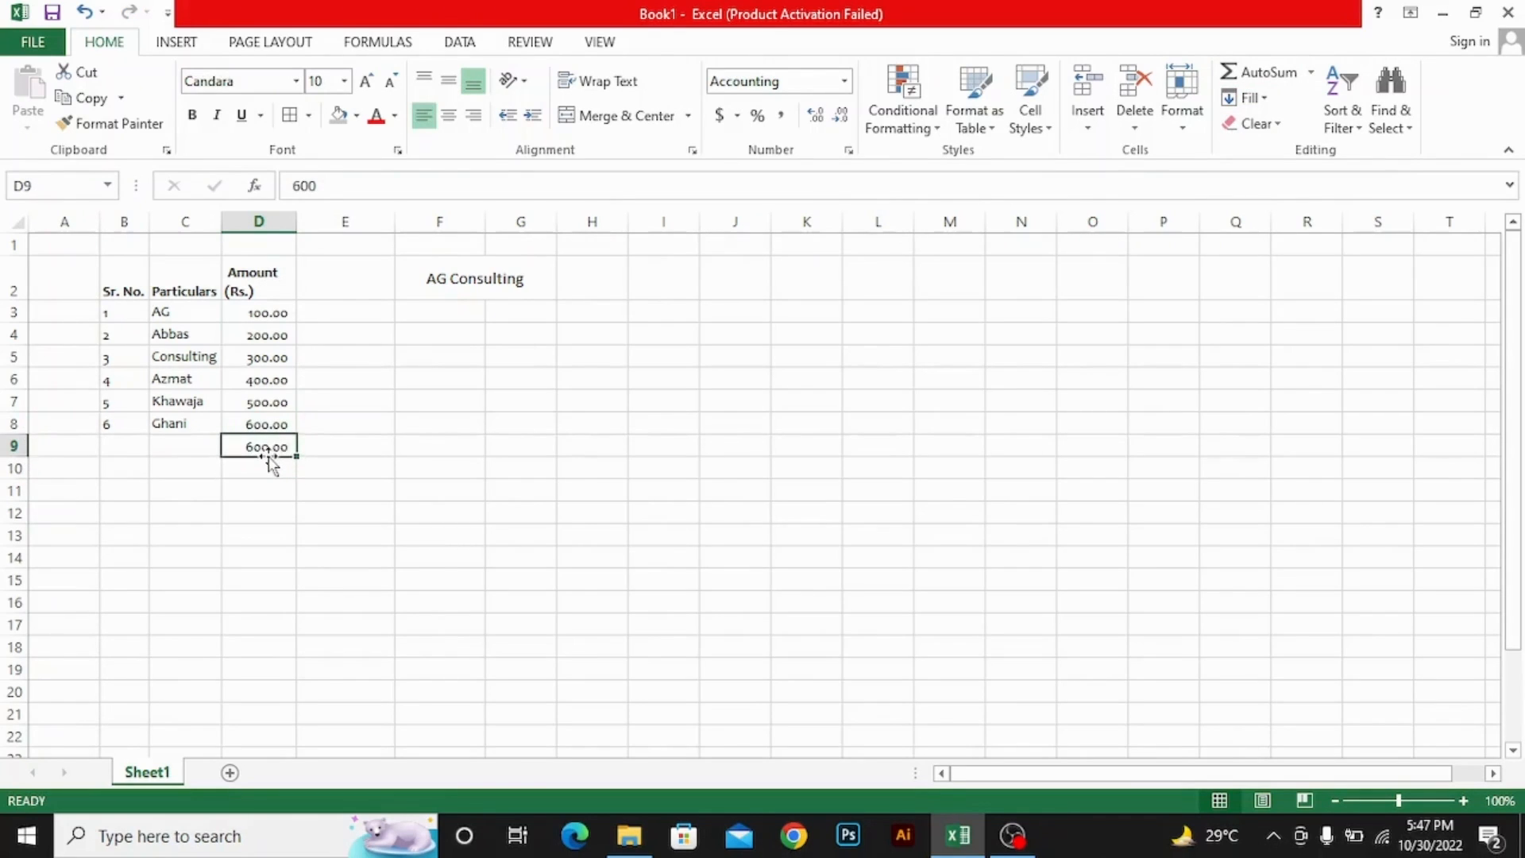
pyautogui.press('Delete')
pyautogui.hotkey('ctrl', 'Right')
pyautogui.hotkey('ctrl', 'Left')
pyautogui.press('Right')
pyautogui.press('Up')
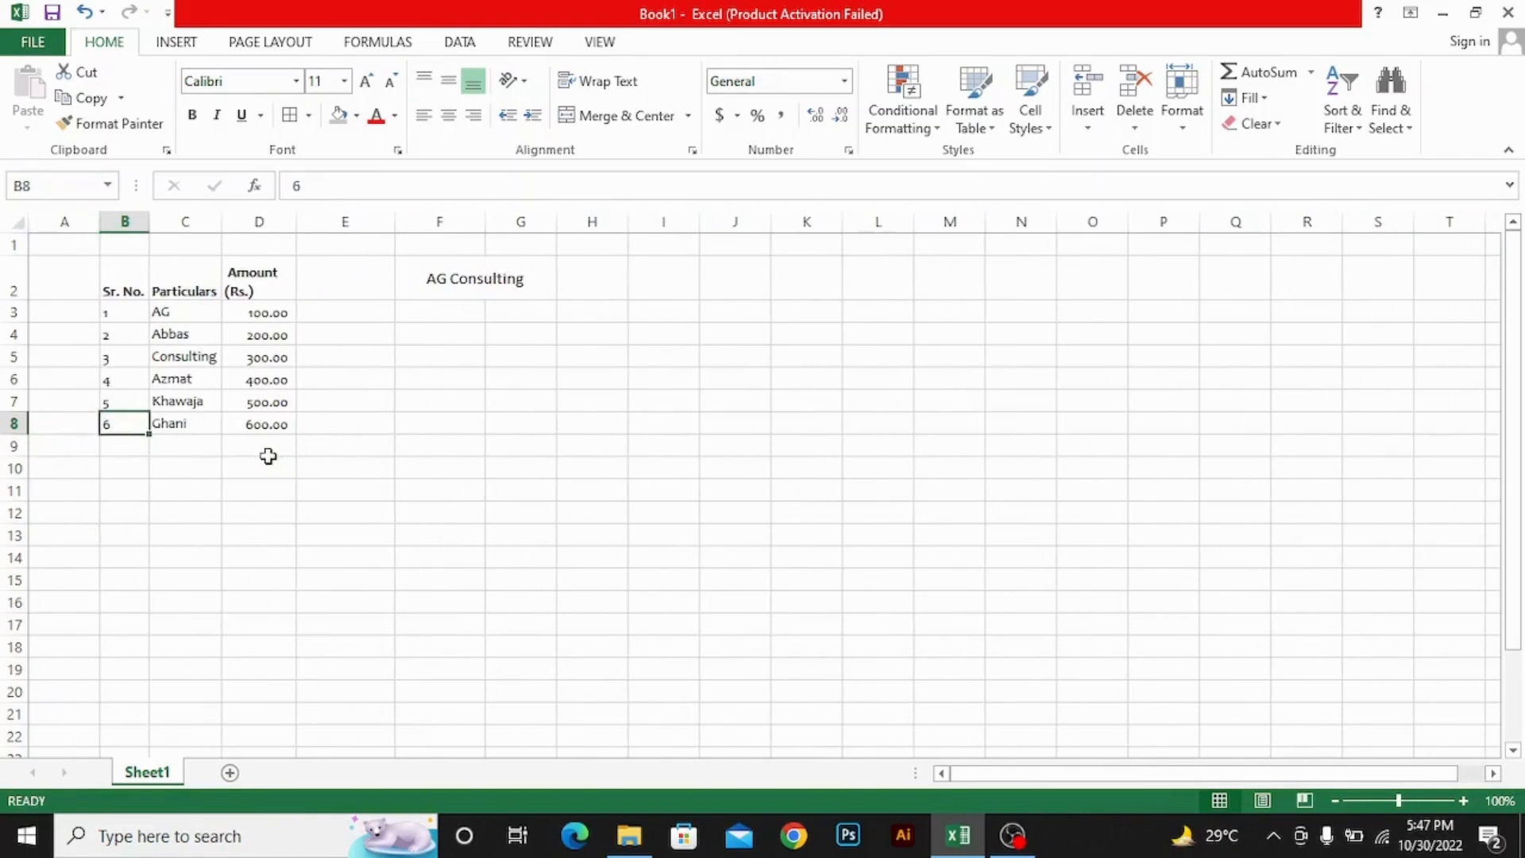
pyautogui.press('Right')
pyautogui.press('Right')
pyautogui.press('Down')
pyautogui.press('Up')
pyautogui.press('Up')
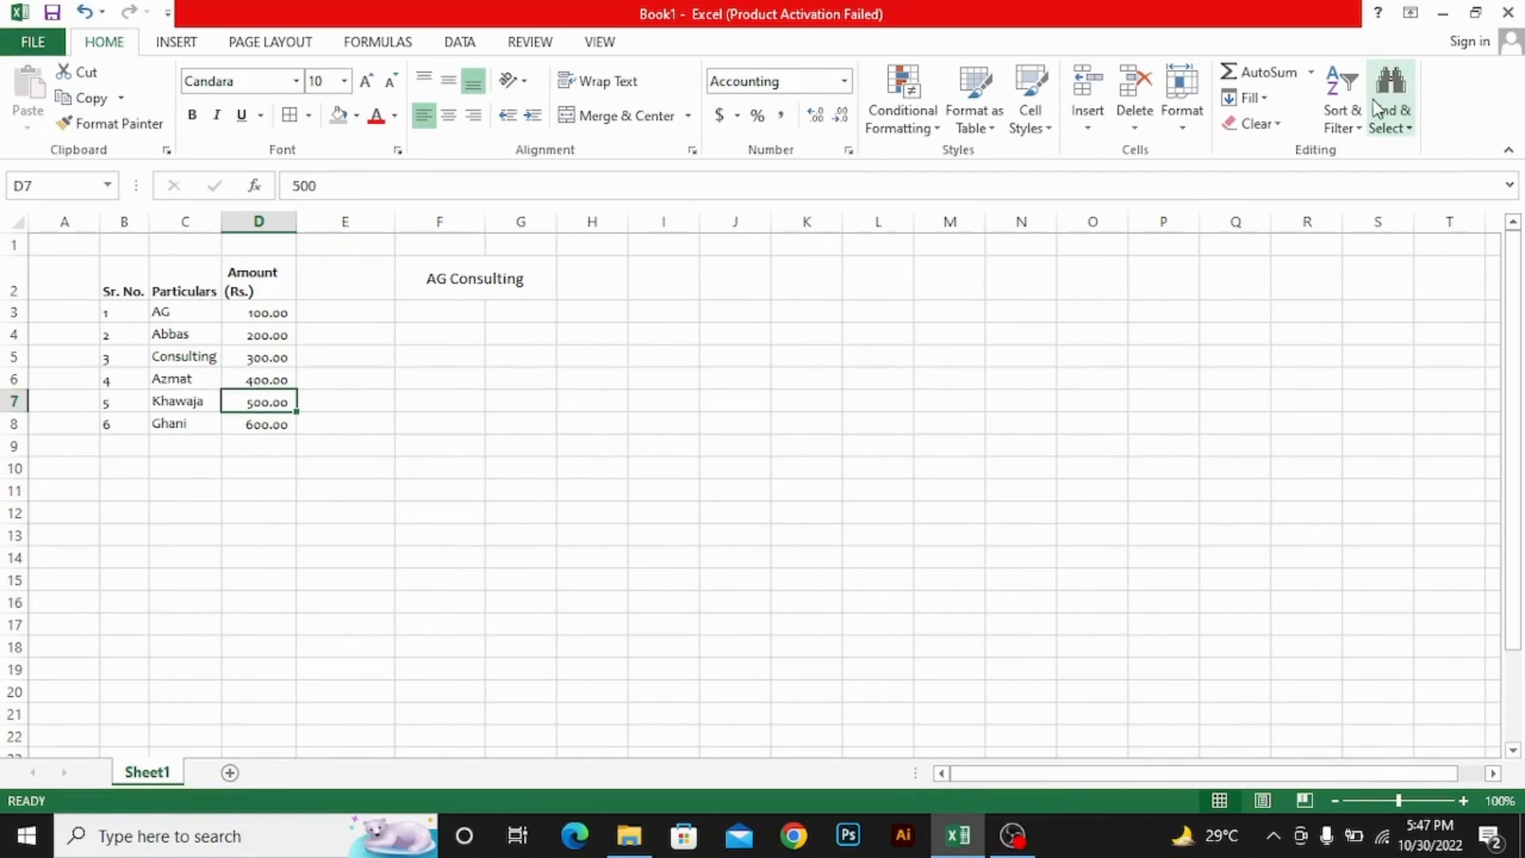
# Sort the table B2:D8 from A to Z by the Particulars column
pyautogui.press('Left')
pyautogui.hotkey('ctrl', 'a')
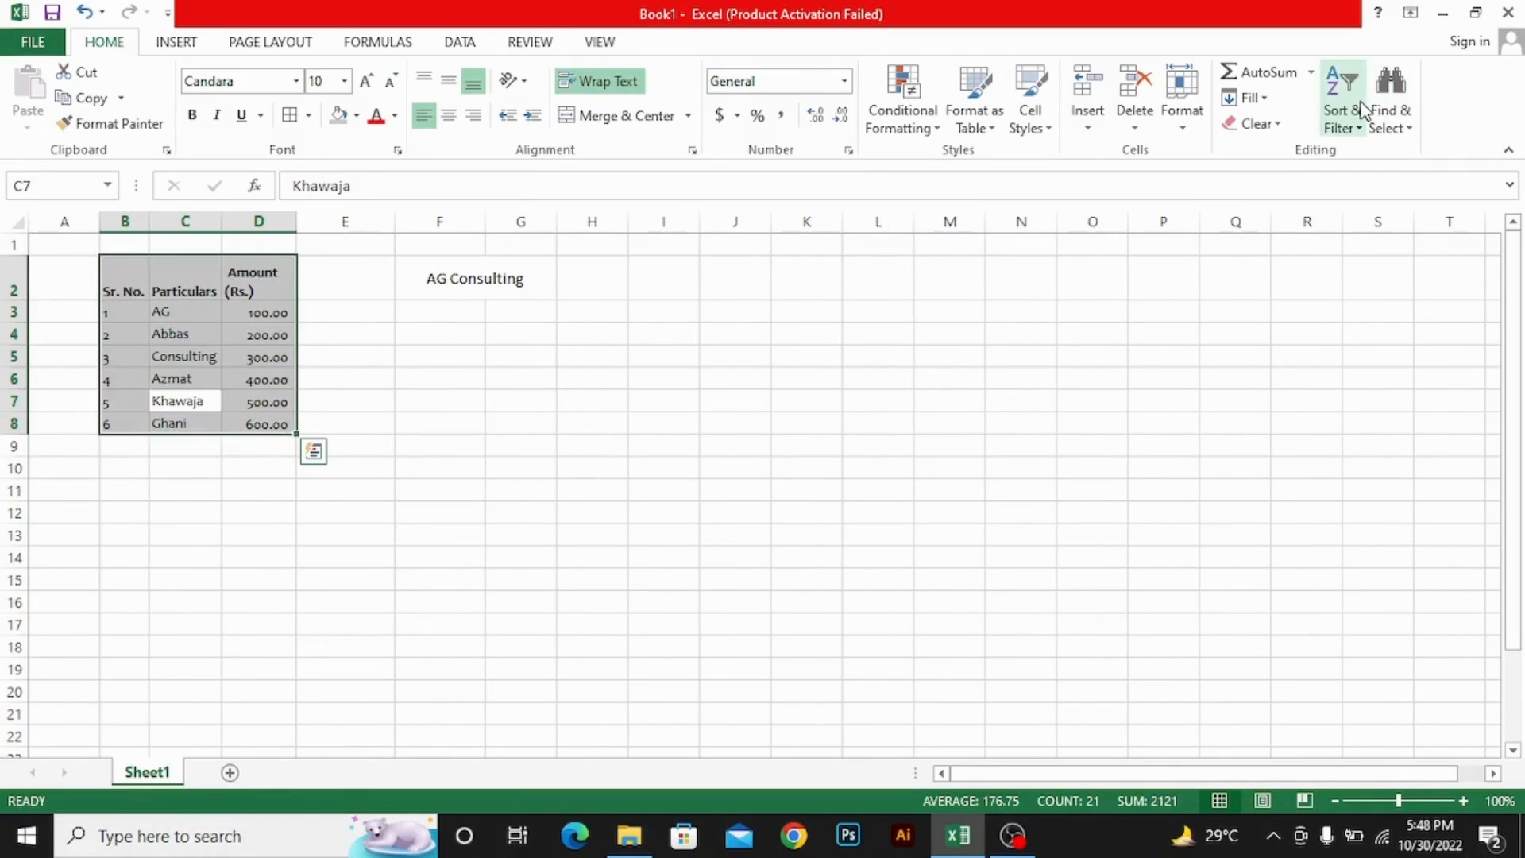
pyautogui.click(1331, 93)
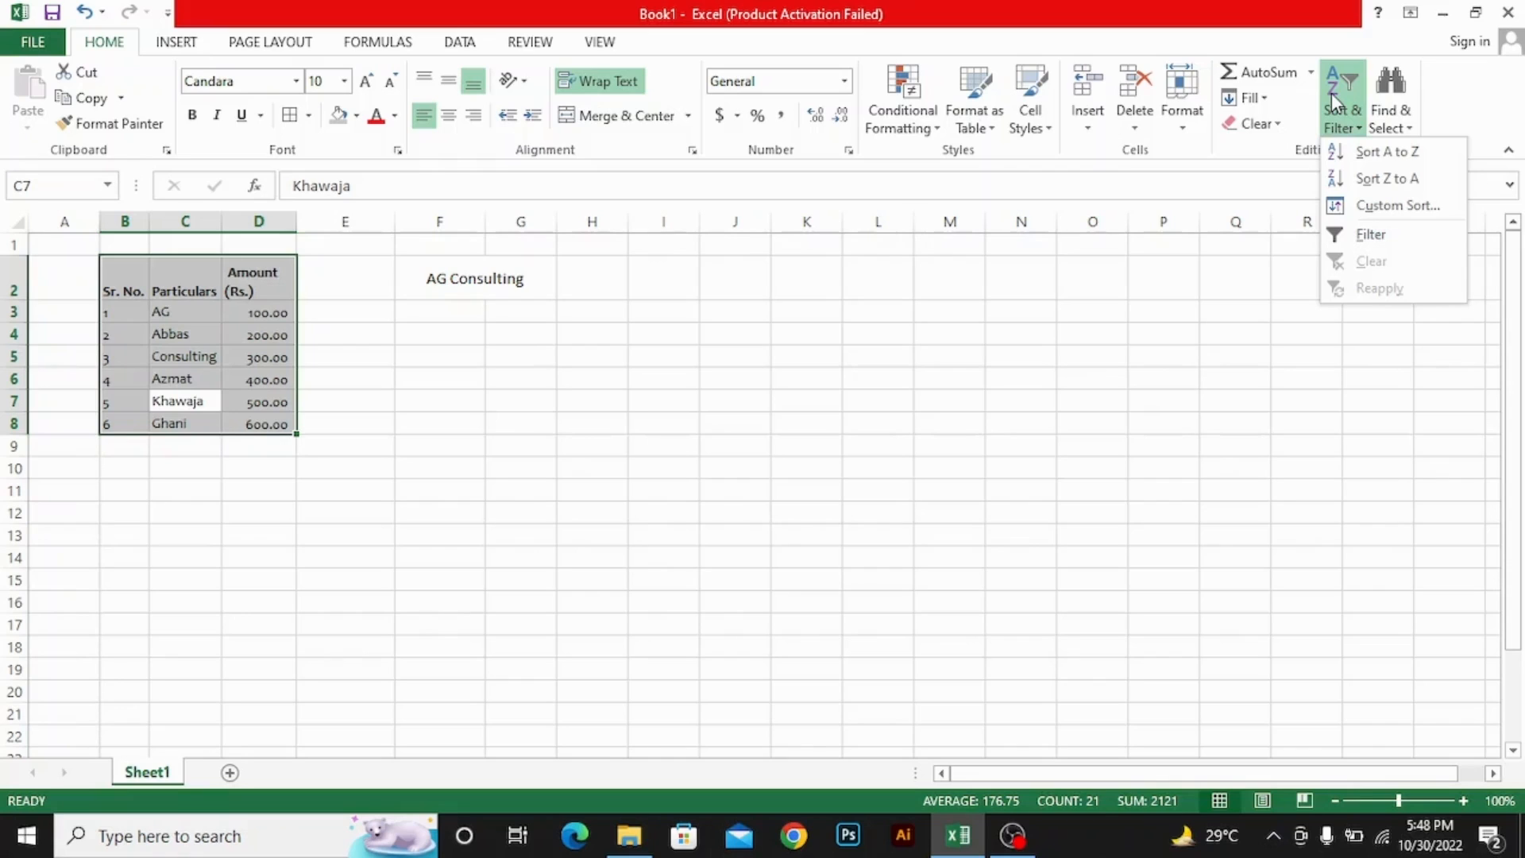
pyautogui.click(1373, 153)
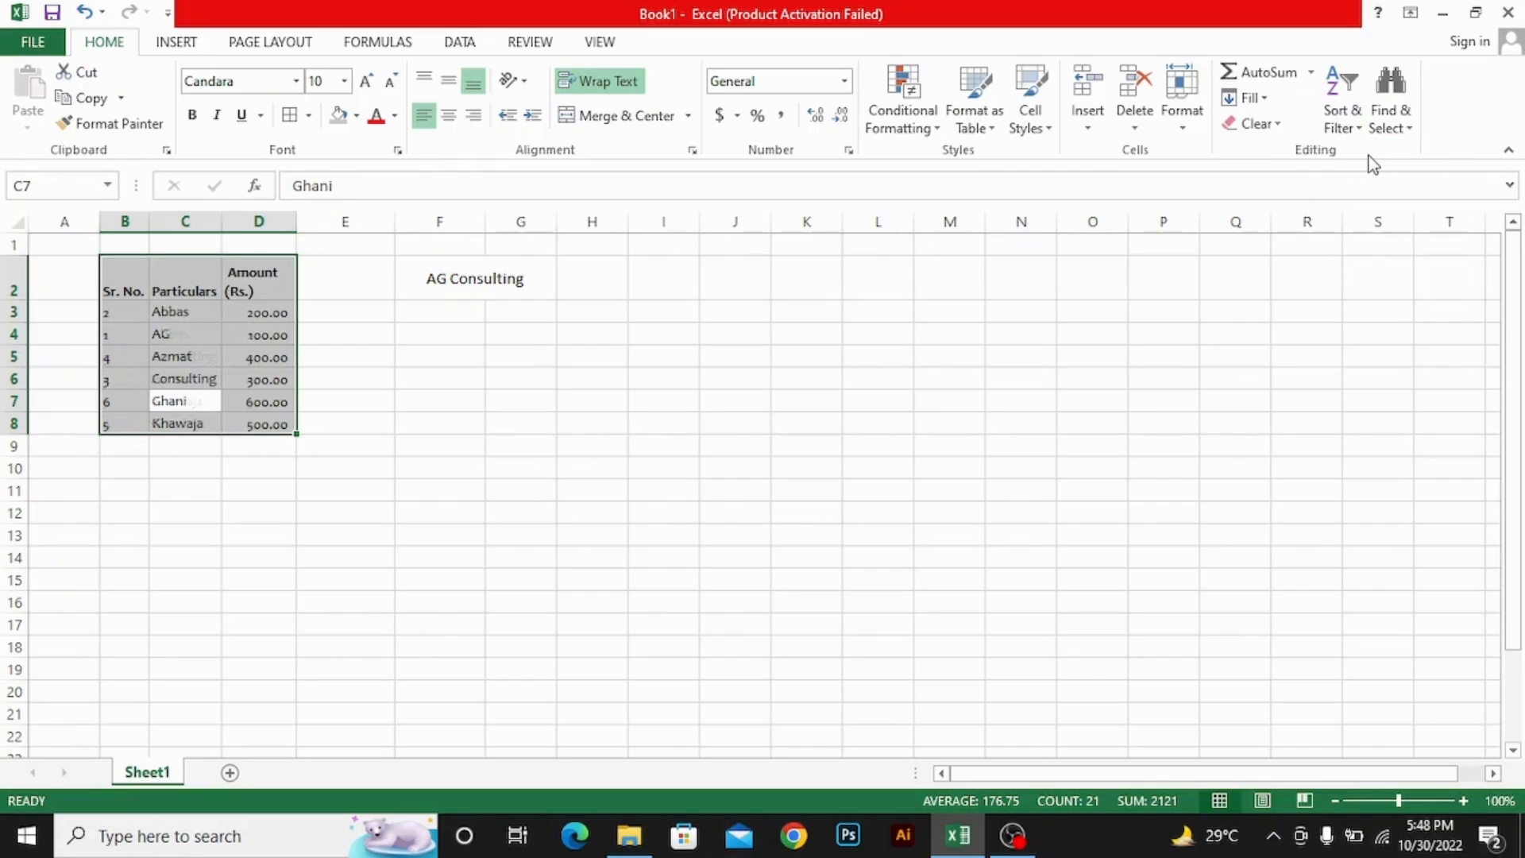
# Sort the table from Z to A by the Particulars column, and undo both this sort and the preceding A to Z sort
pyautogui.click(163, 354)
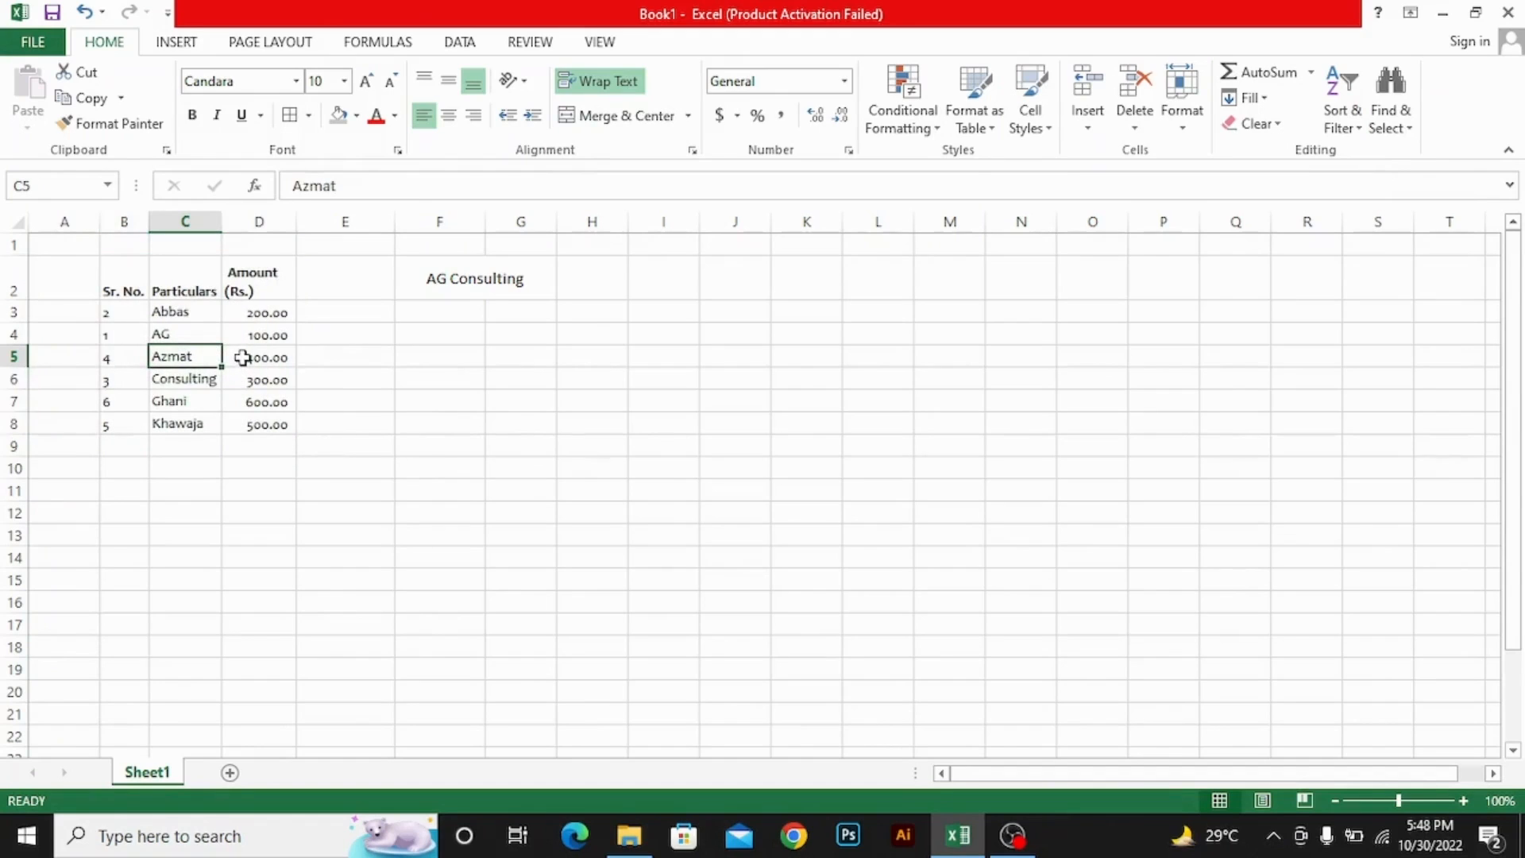
pyautogui.press('Up')
pyautogui.press('Up')
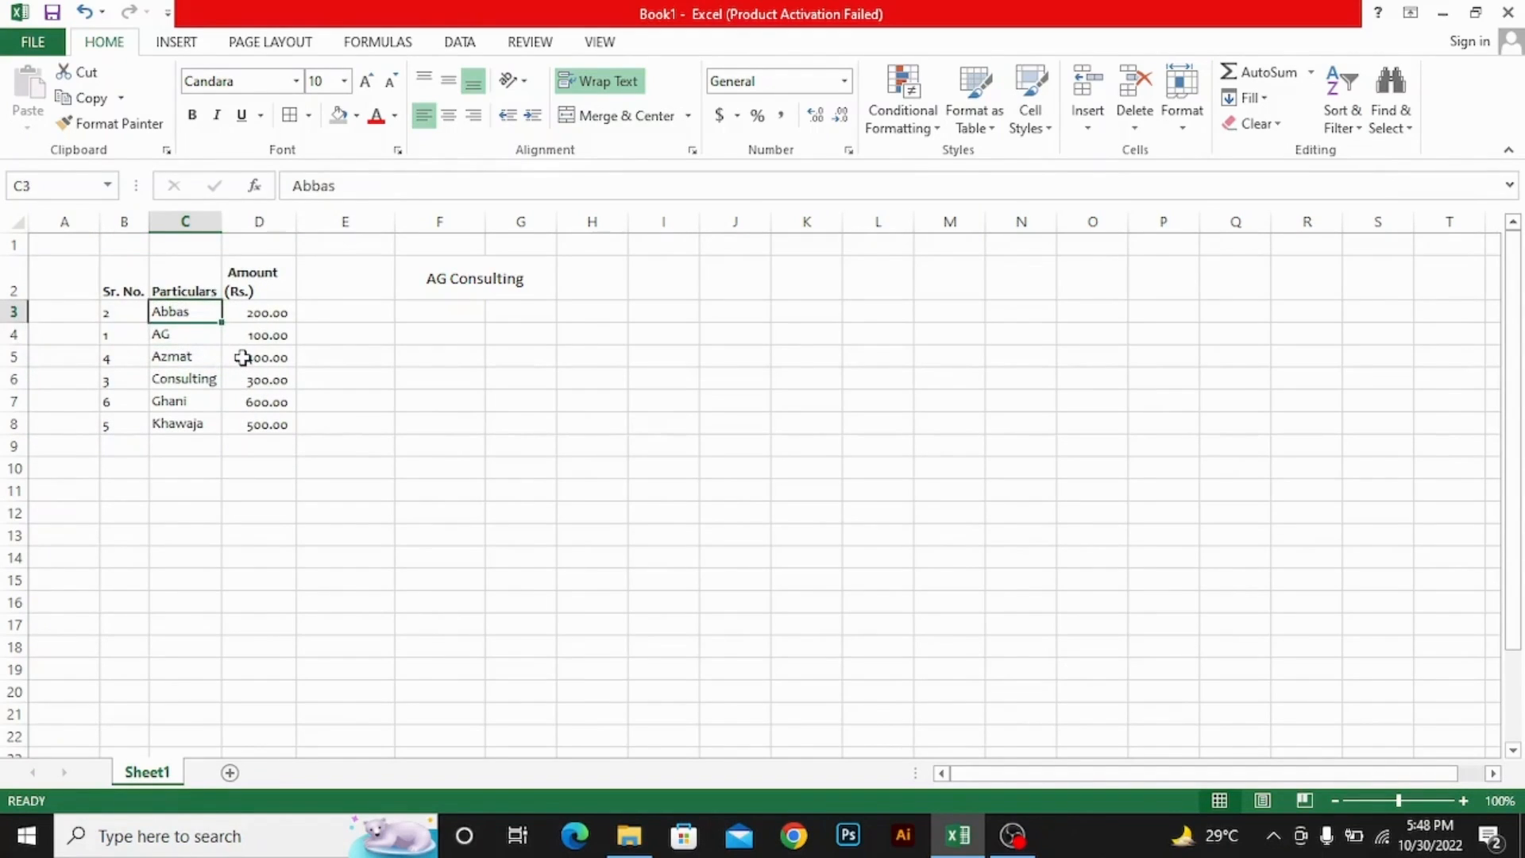
pyautogui.hotkey('ctrl', 'a')
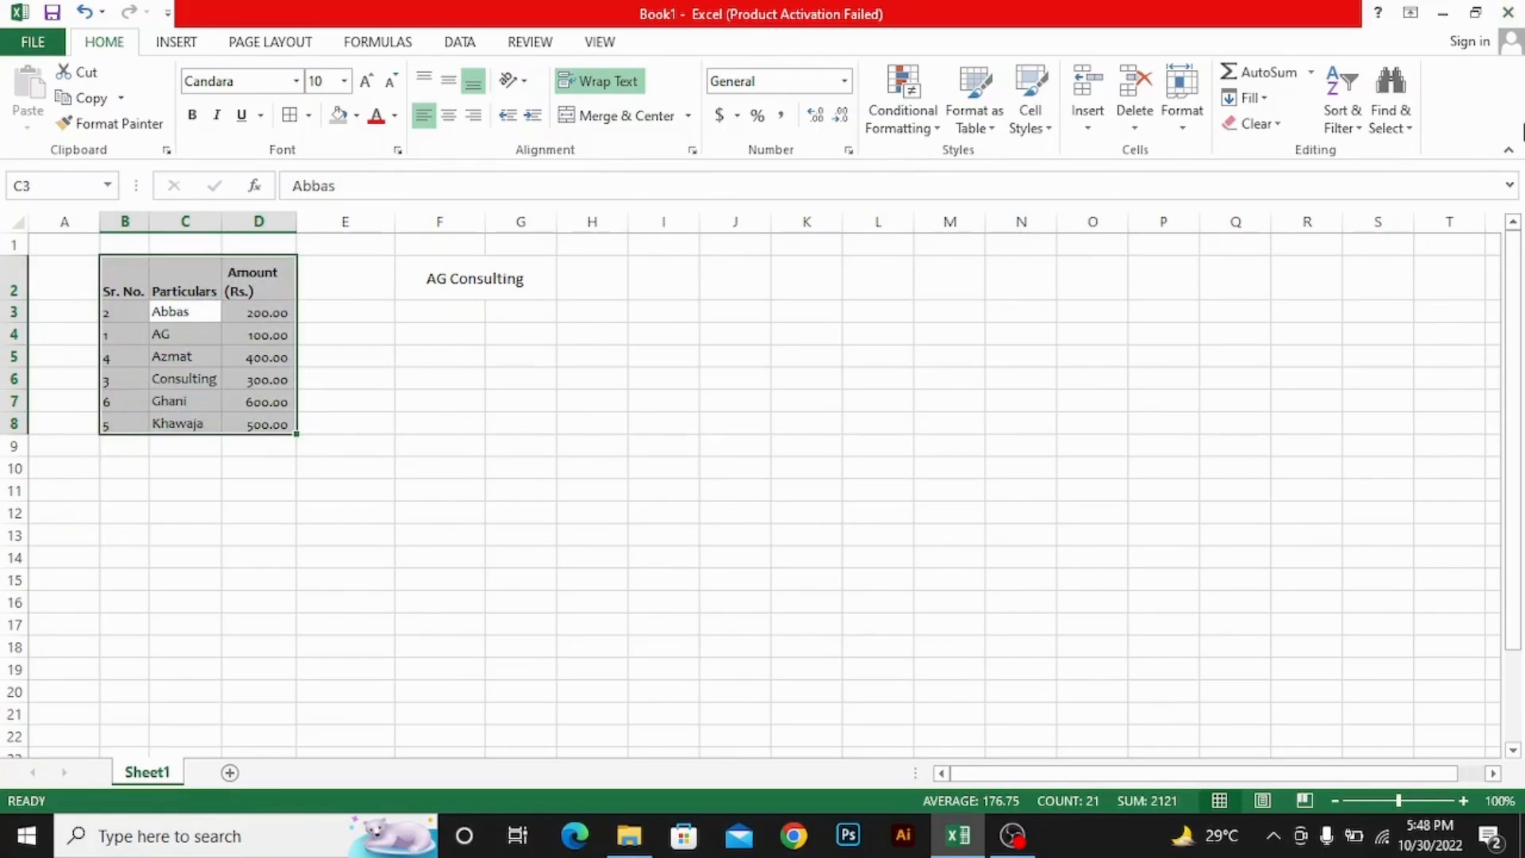
pyautogui.click(1360, 129)
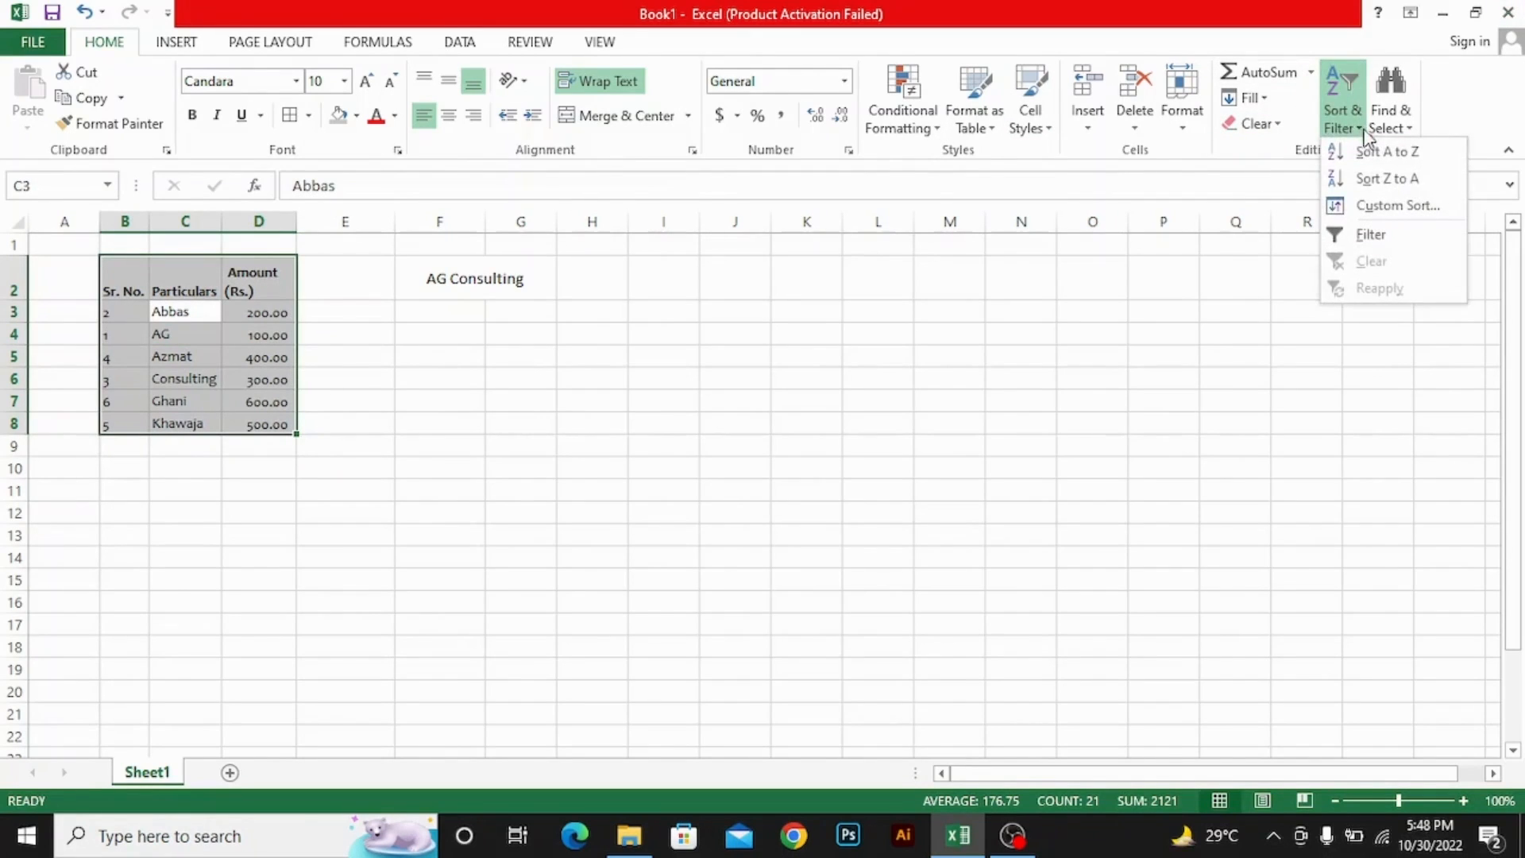
pyautogui.click(1386, 178)
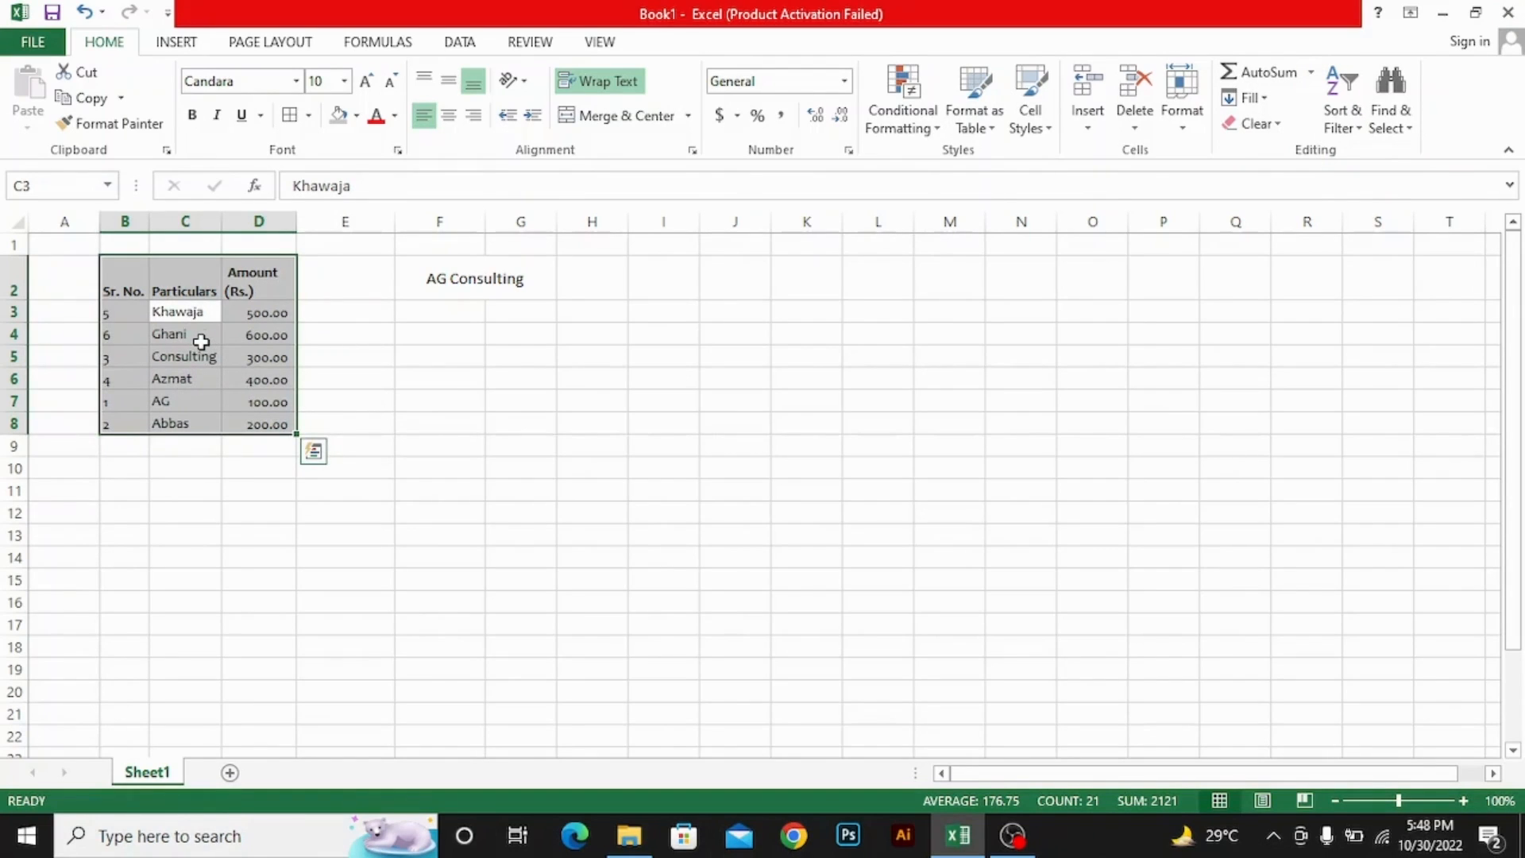
pyautogui.hotkey('ctrl', 'z')
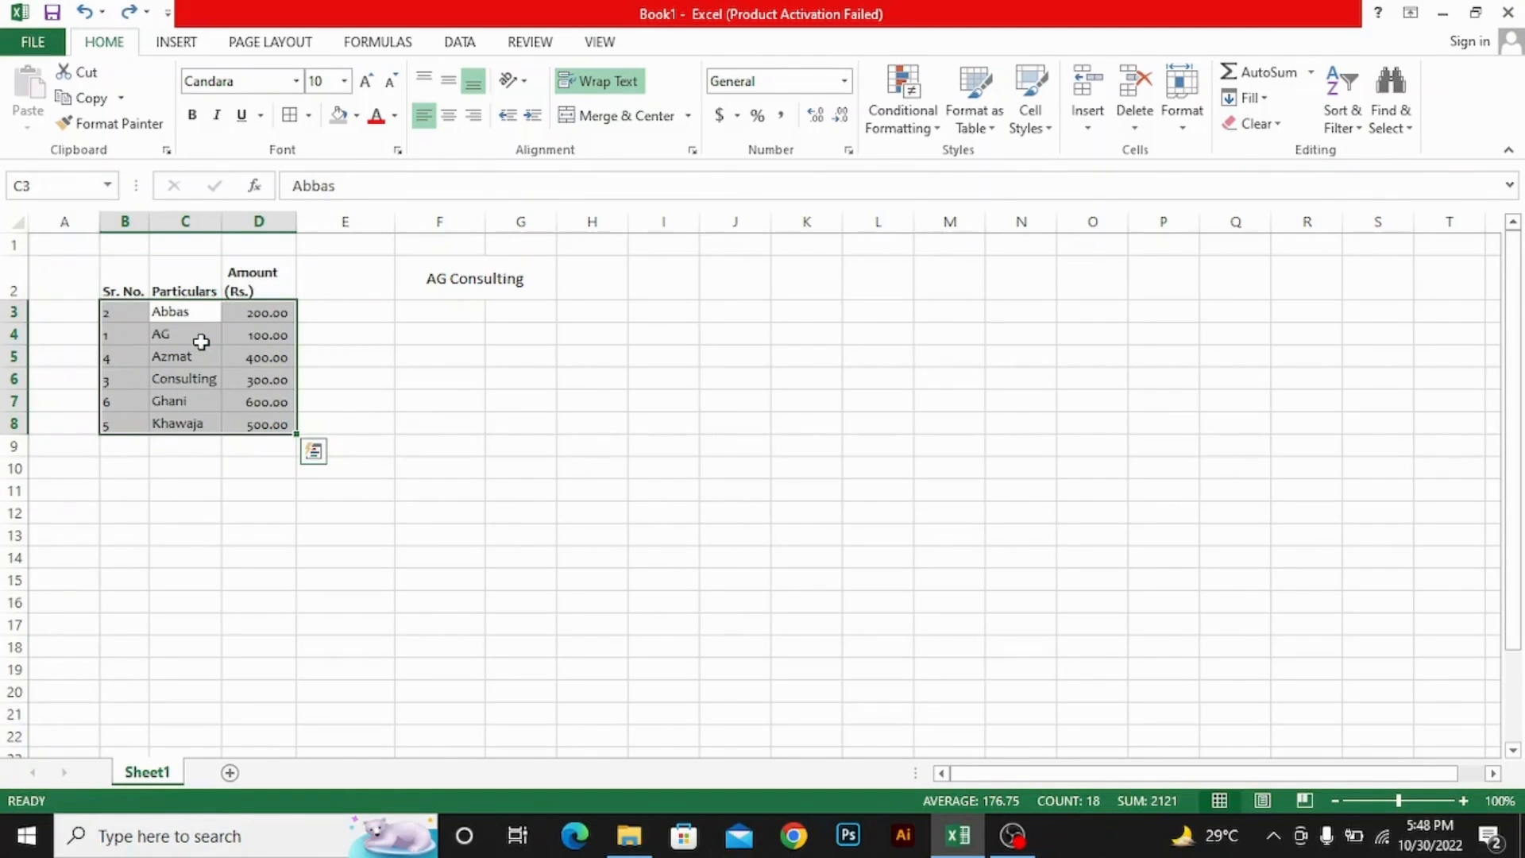
pyautogui.hotkey('ctrl', 'z')
pyautogui.hotkey('ctrl', 'q')
pyautogui.press('Escape')
# Sort the table B2:D8 from A to Z by the Particulars column
pyautogui.press('Down')
pyautogui.hotkey('ctrl', 'a')
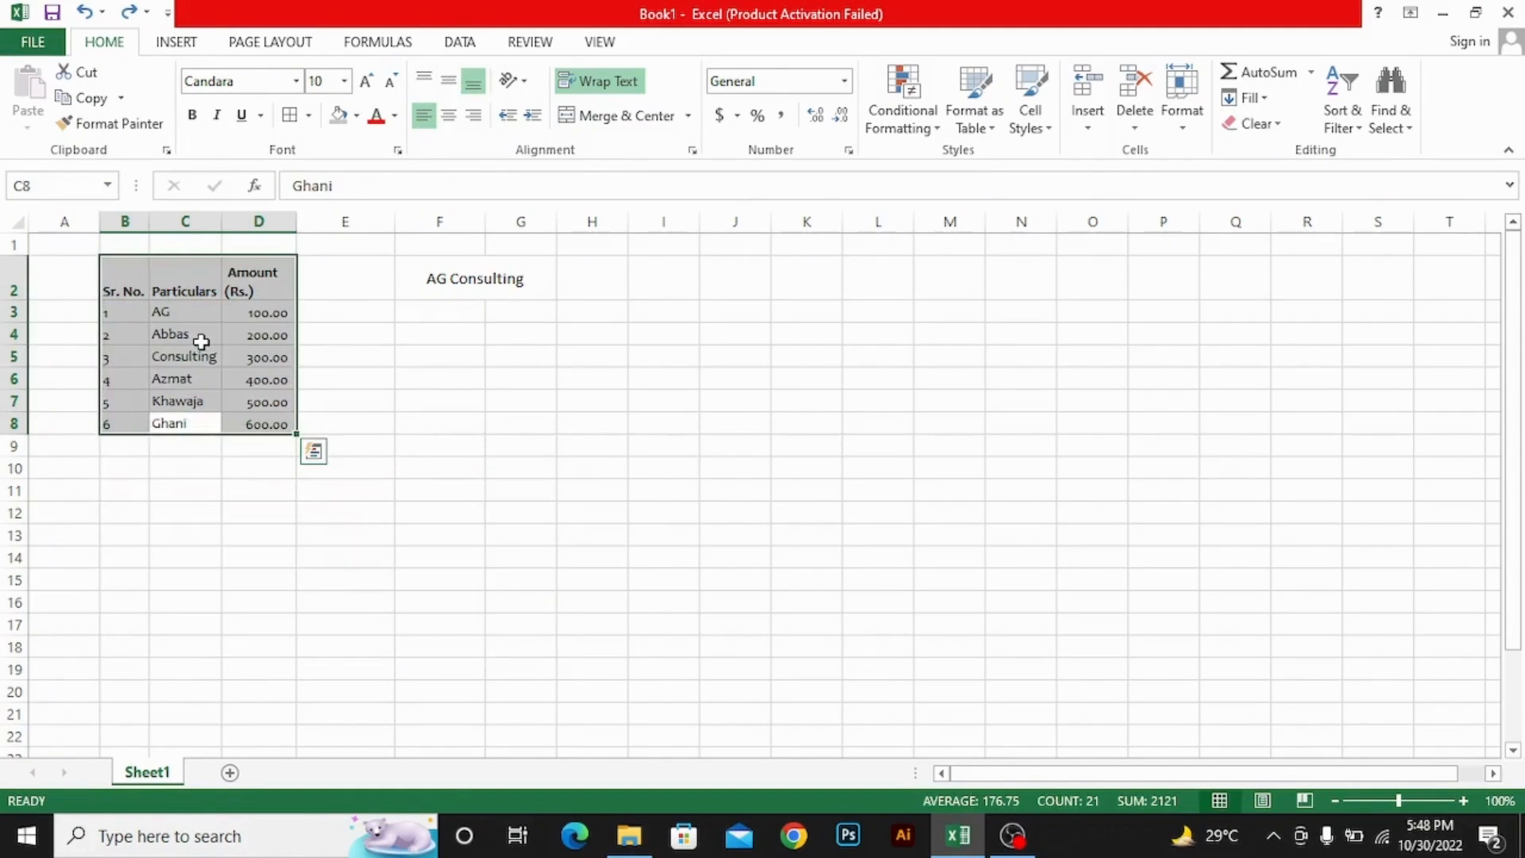
pyautogui.click(1354, 115)
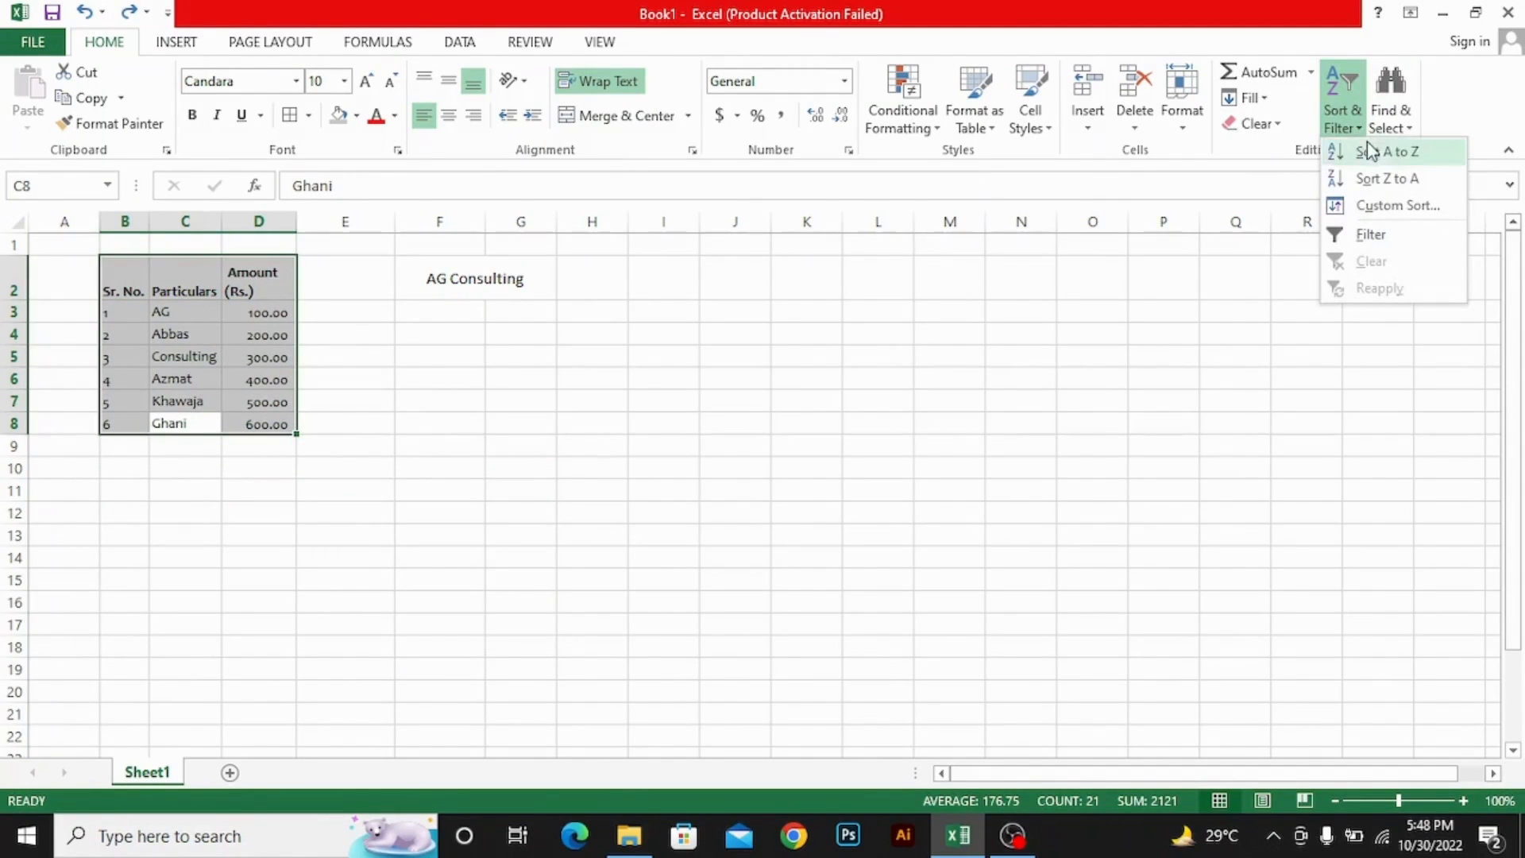
pyautogui.click(1370, 151)
# Sort the table from Z to A by the Particulars column, and undo this sort
pyautogui.click(1350, 120)
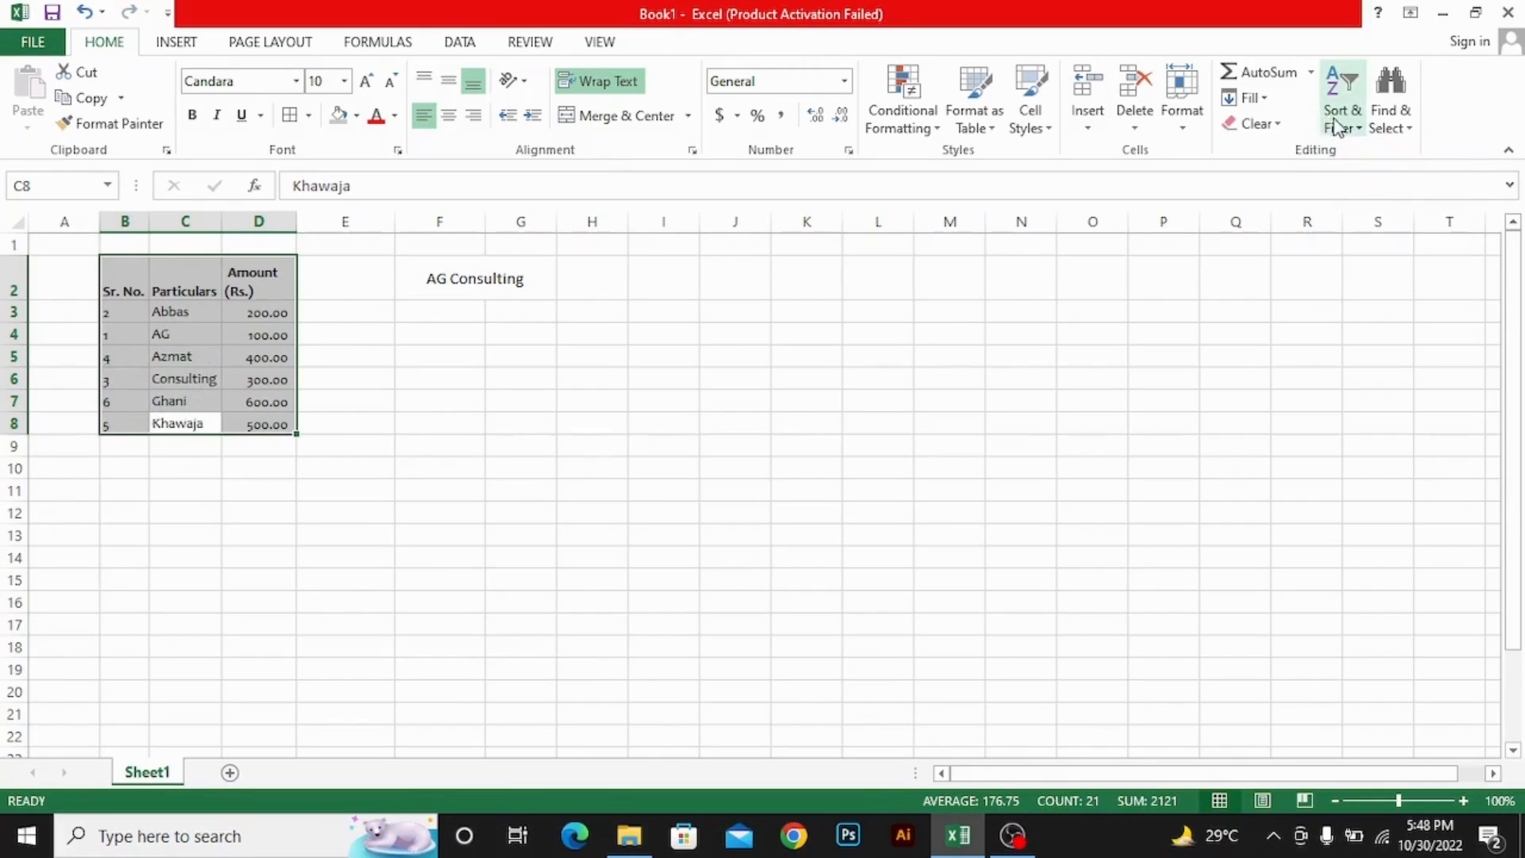
pyautogui.click(1360, 177)
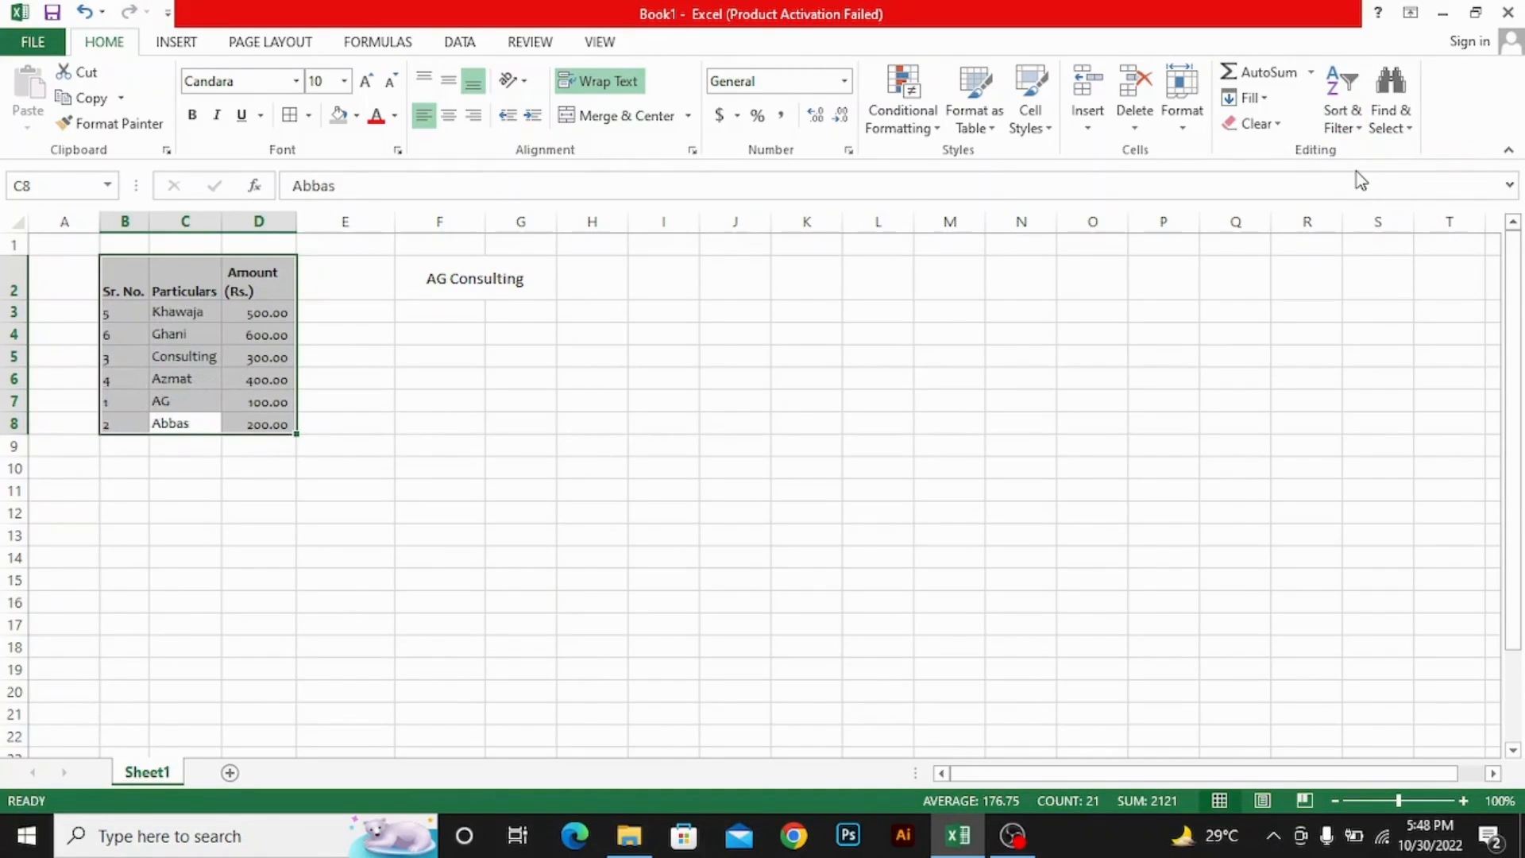
pyautogui.hotkey('ctrl', 'z')
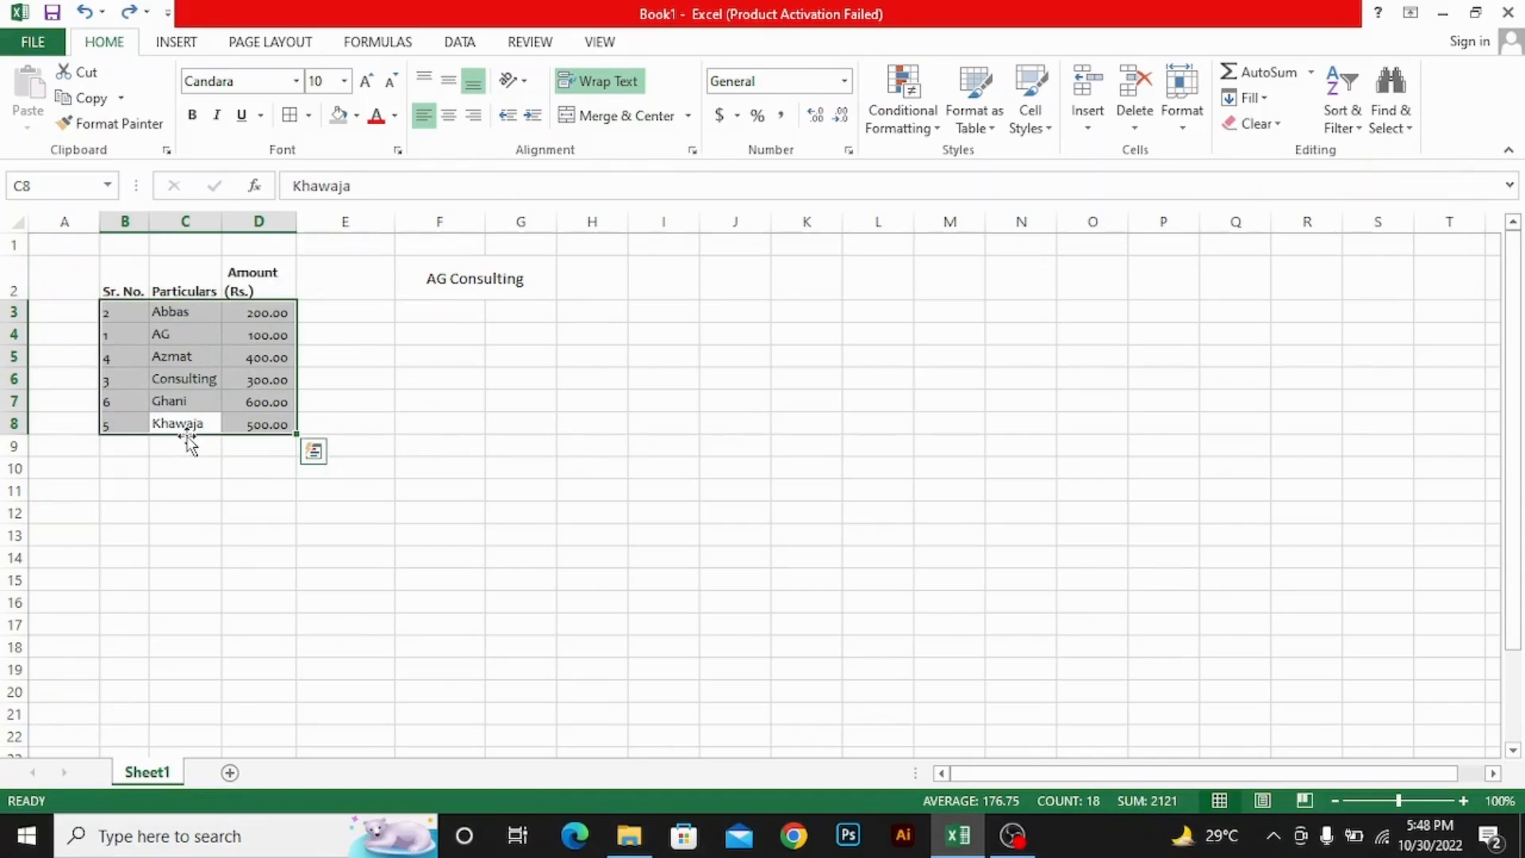
# Custom-sort the whole table by the values in Amount (Rs.), ordered Largest to Smallest, leaving the sort options at their defaults
pyautogui.click(187, 428)
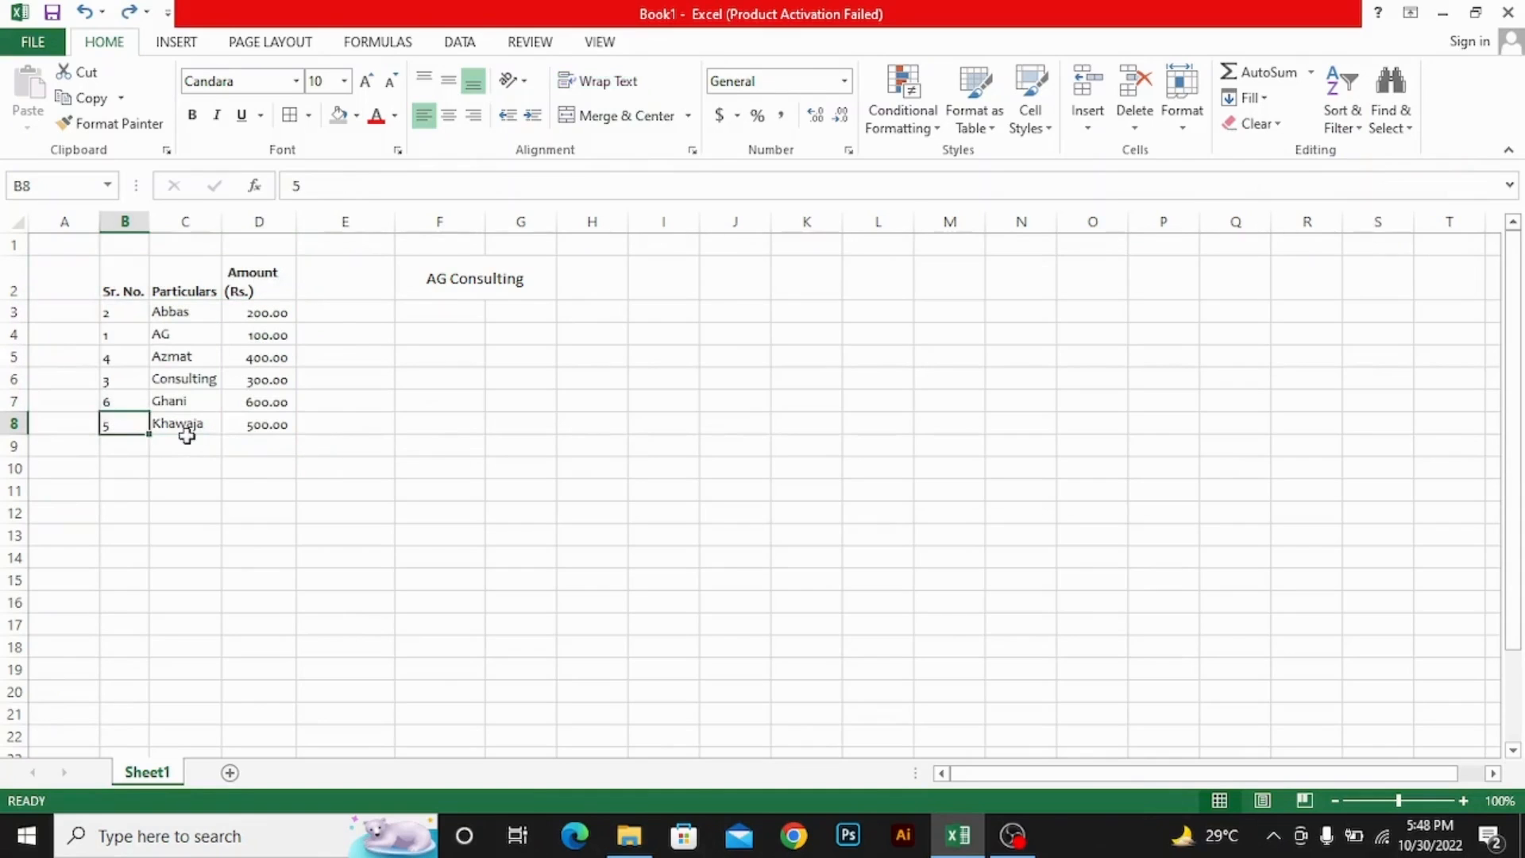
pyautogui.click(1344, 120)
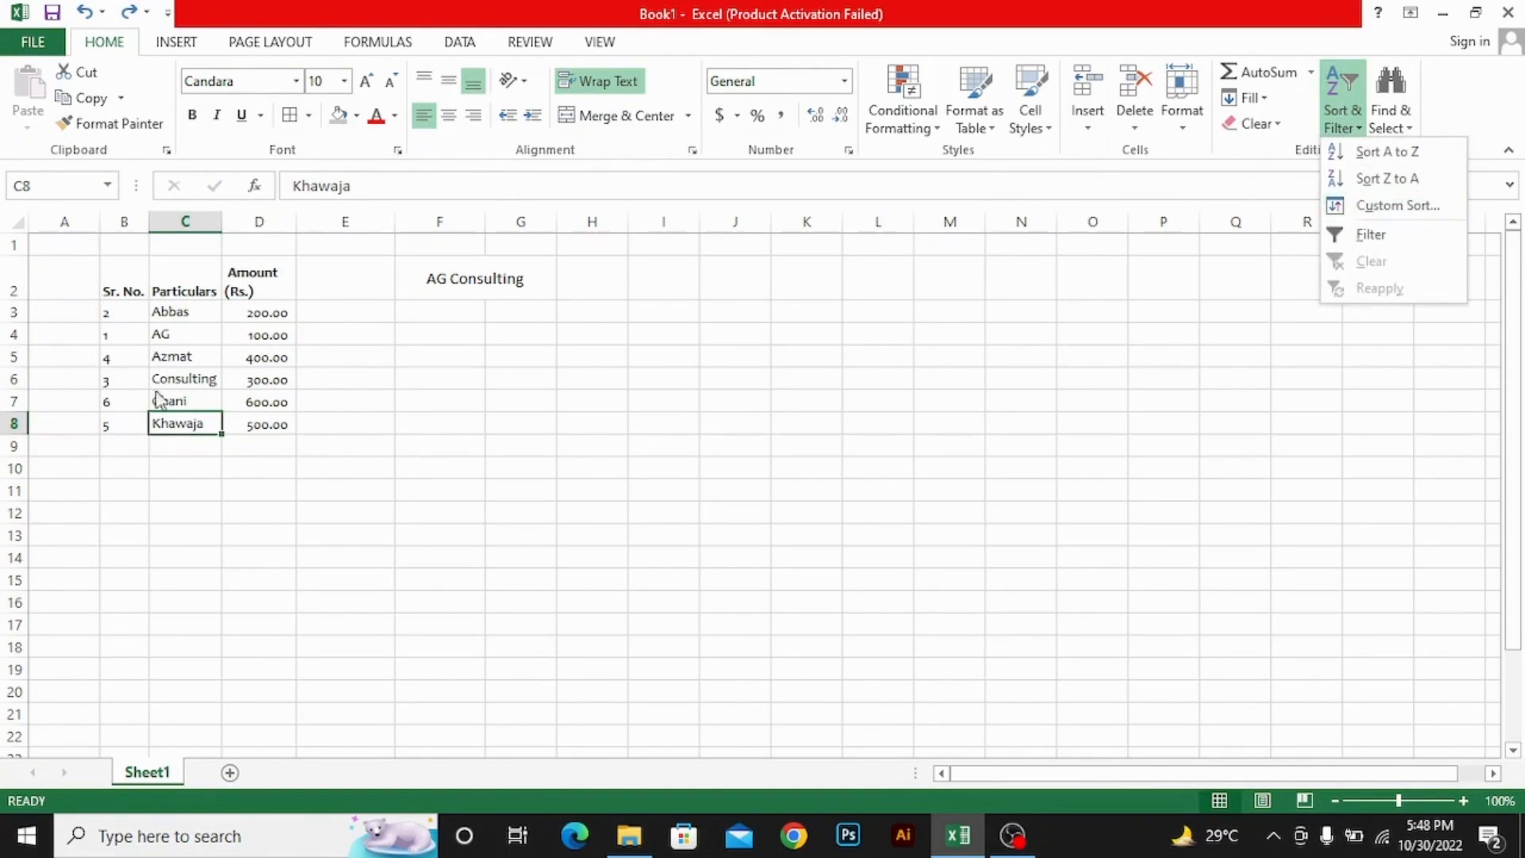
pyautogui.click(117, 392)
pyautogui.hotkey('ctrl', 'a')
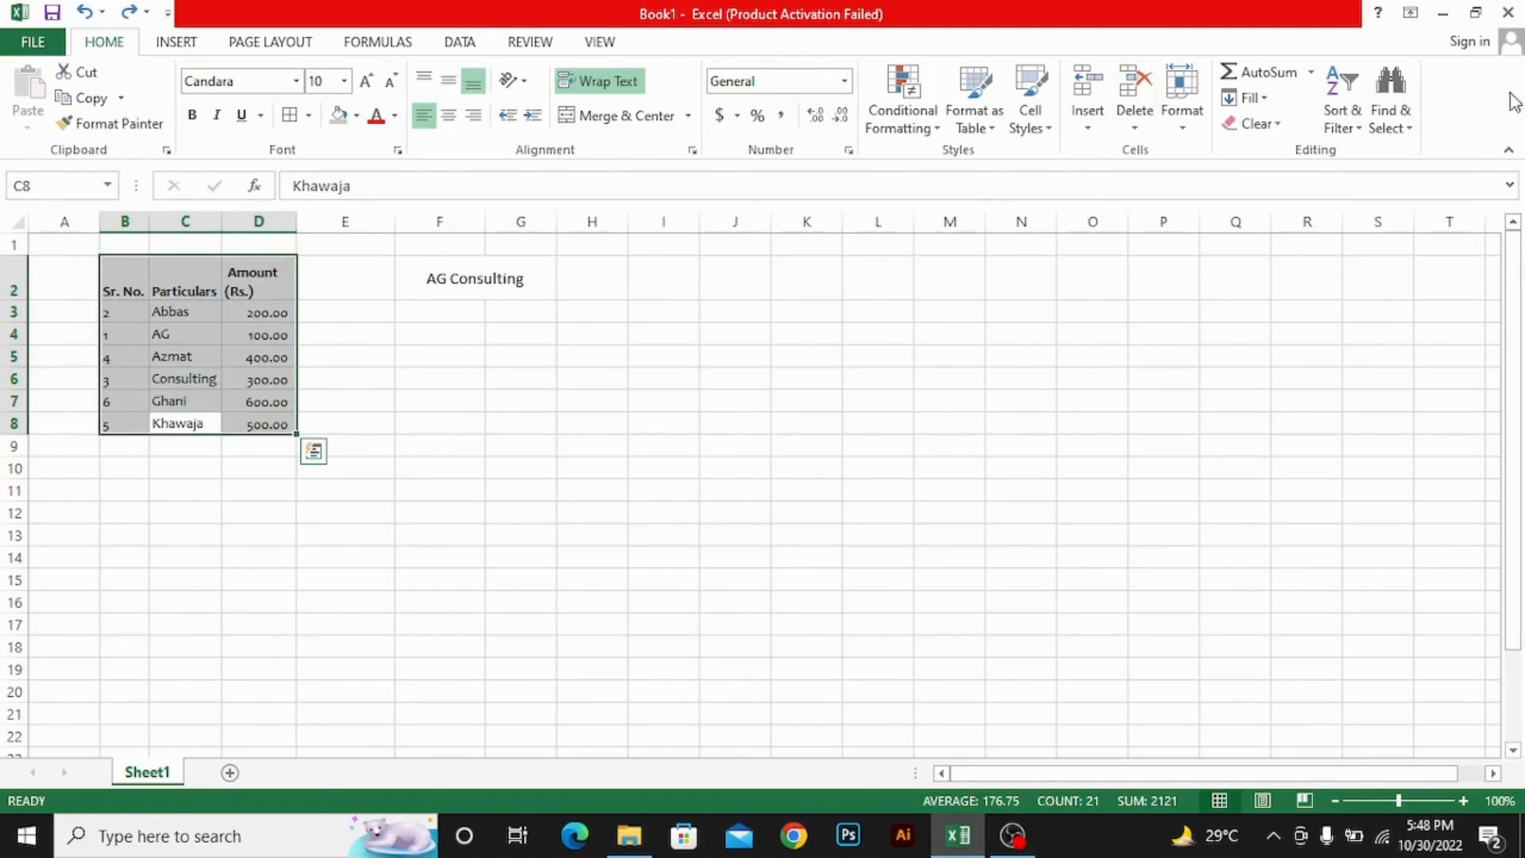
pyautogui.click(1340, 111)
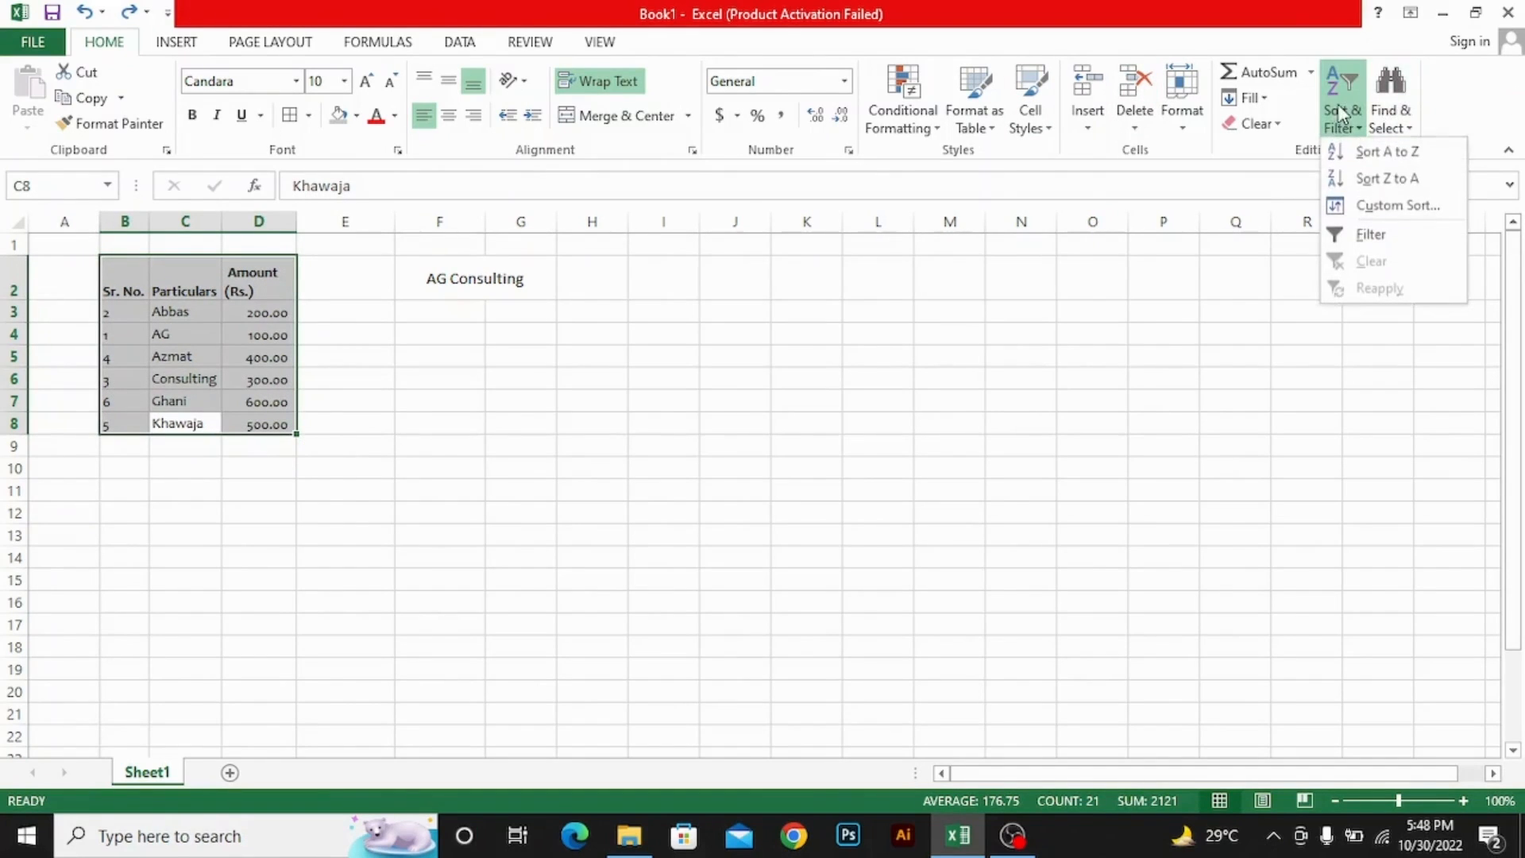
pyautogui.click(1396, 205)
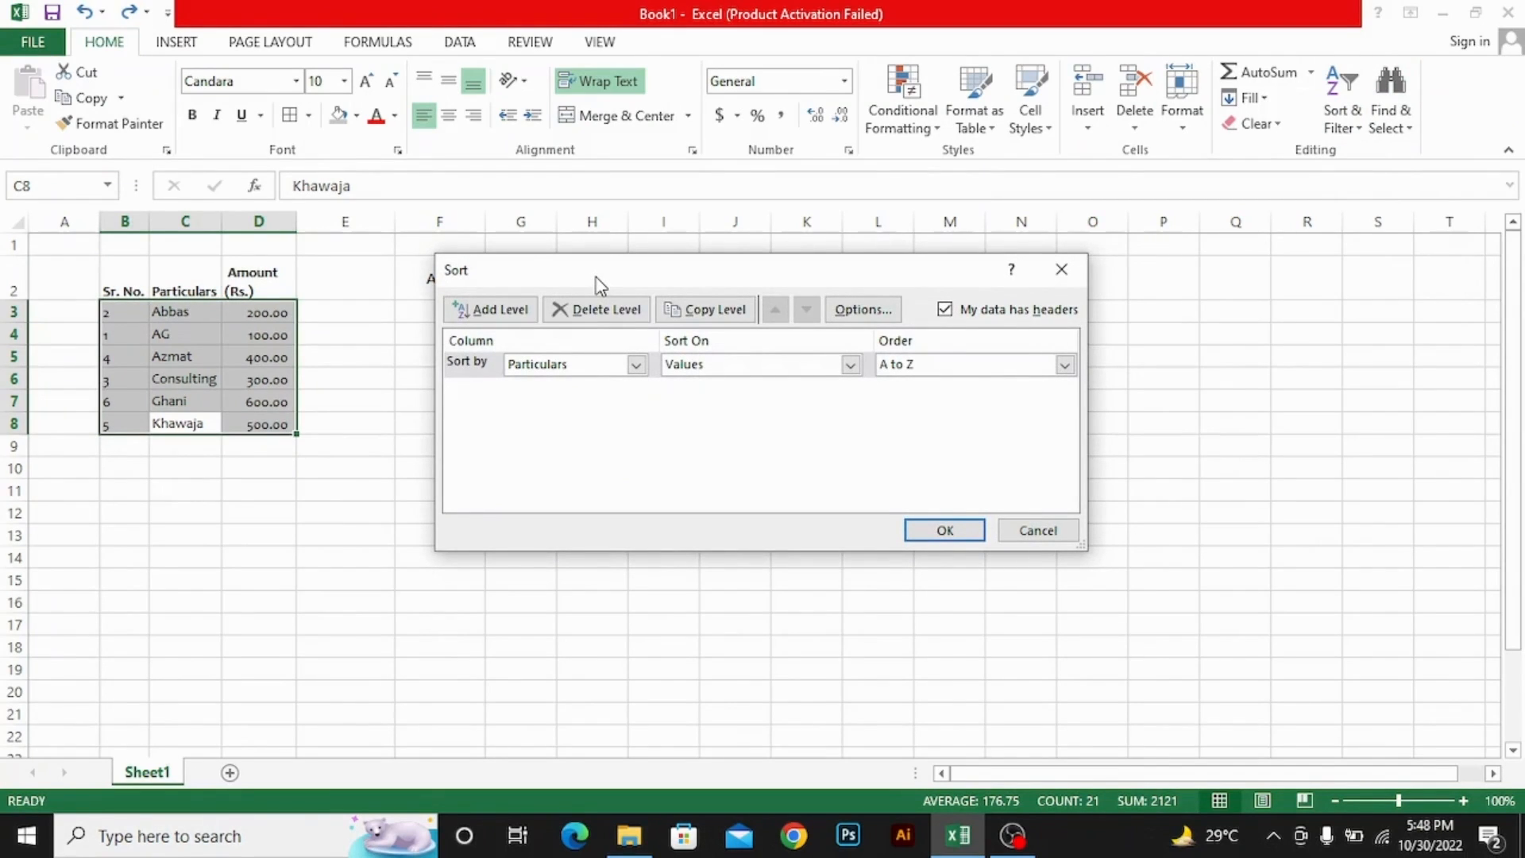
pyautogui.click(556, 365)
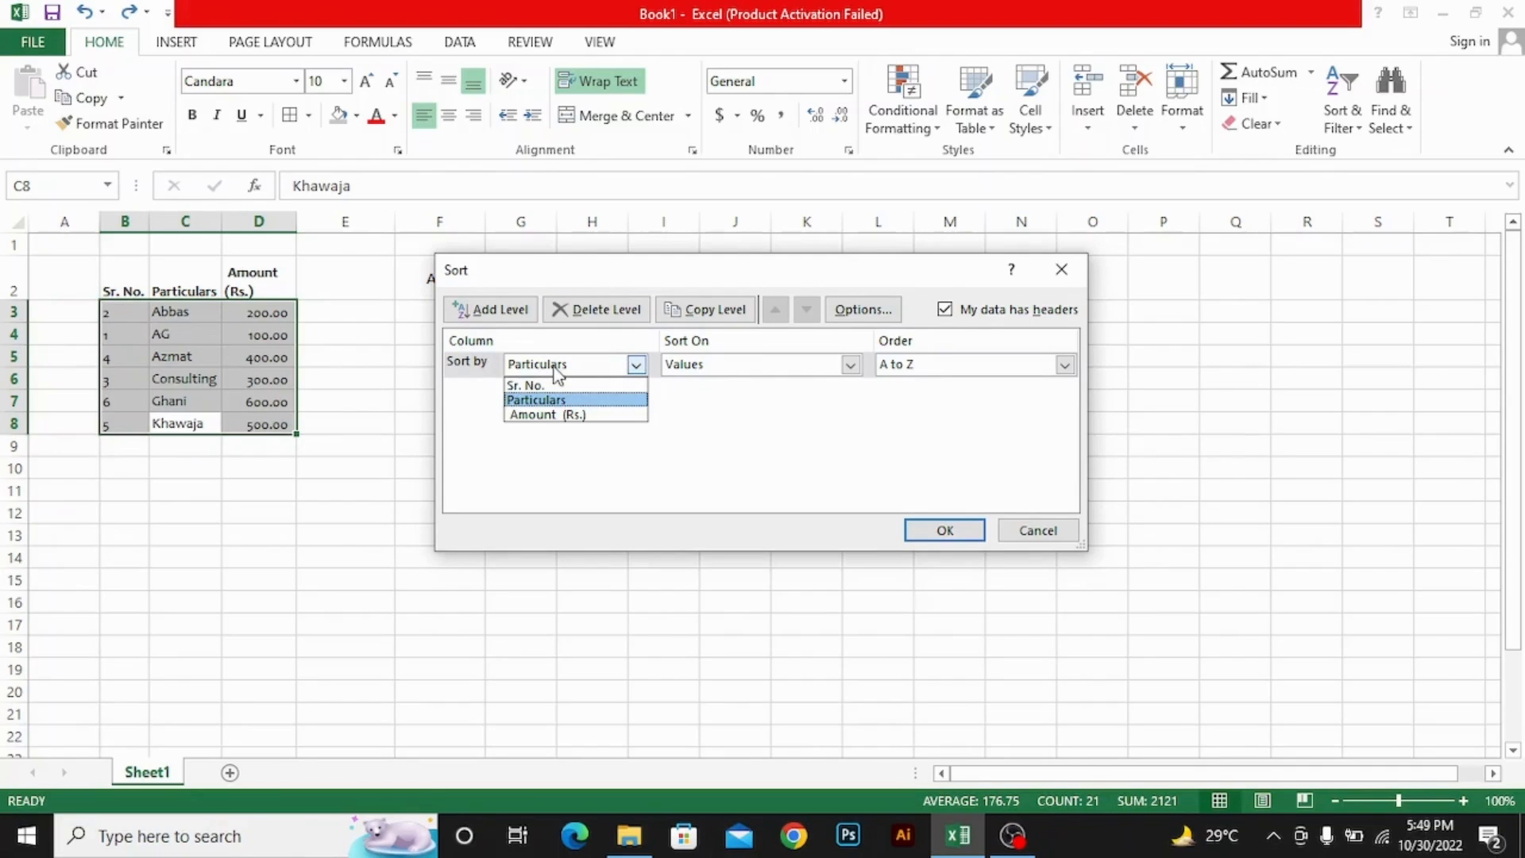
pyautogui.click(540, 415)
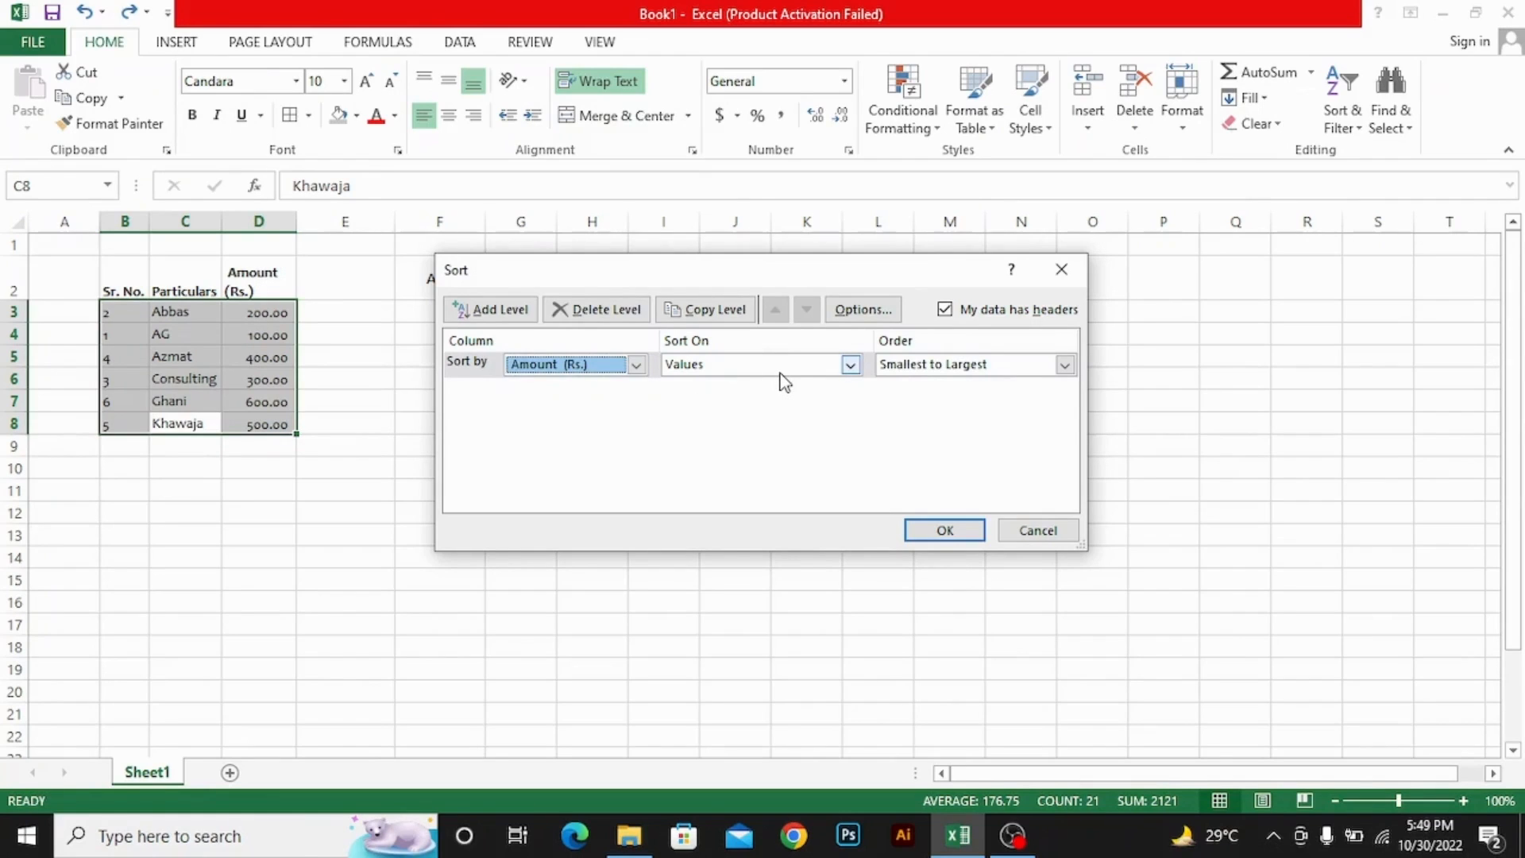
pyautogui.click(947, 372)
pyautogui.click(943, 402)
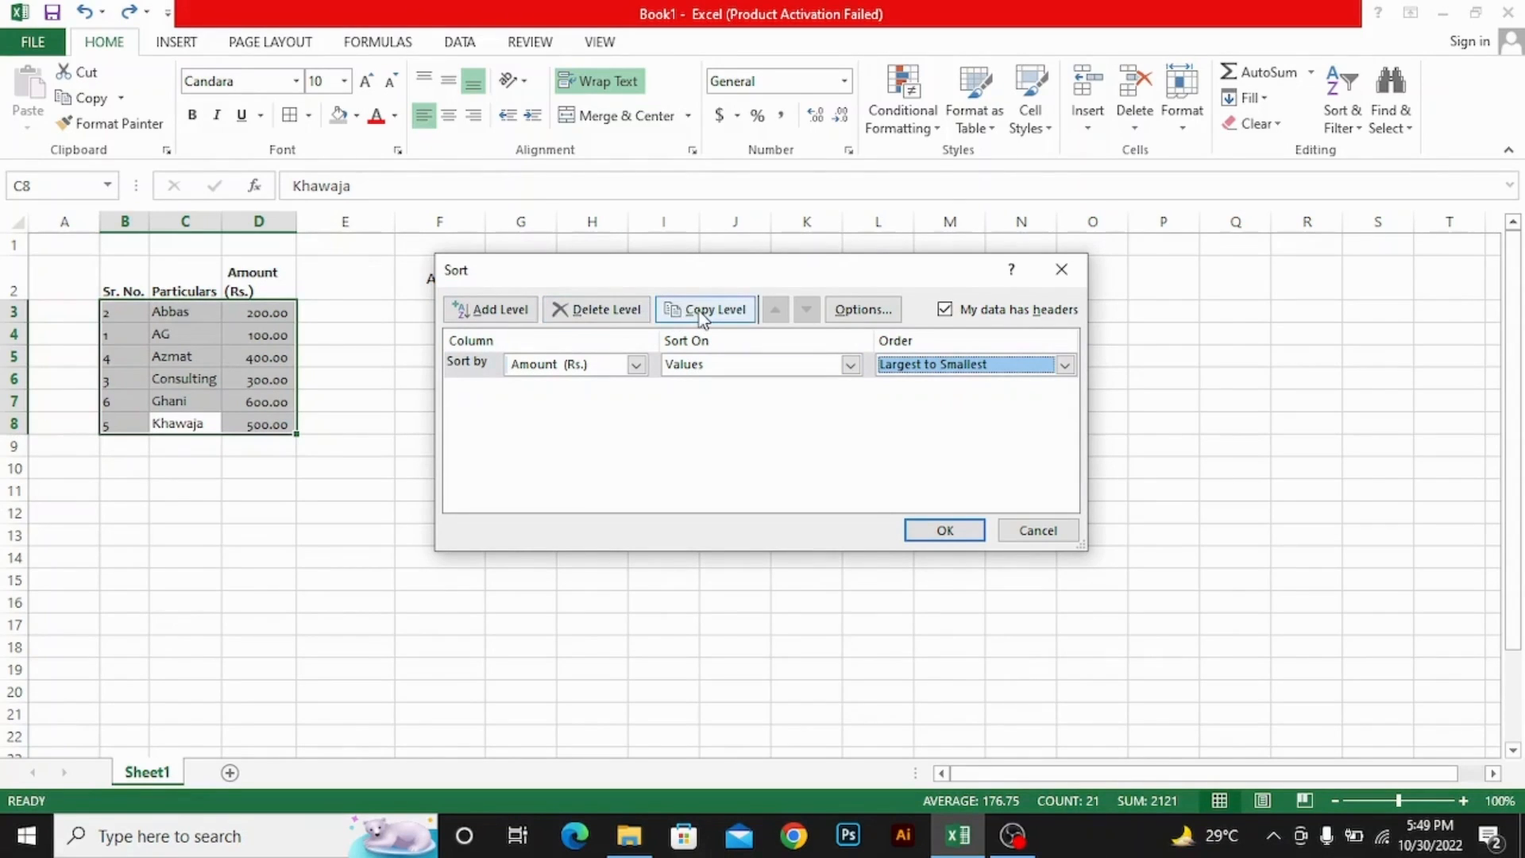
pyautogui.click(862, 310)
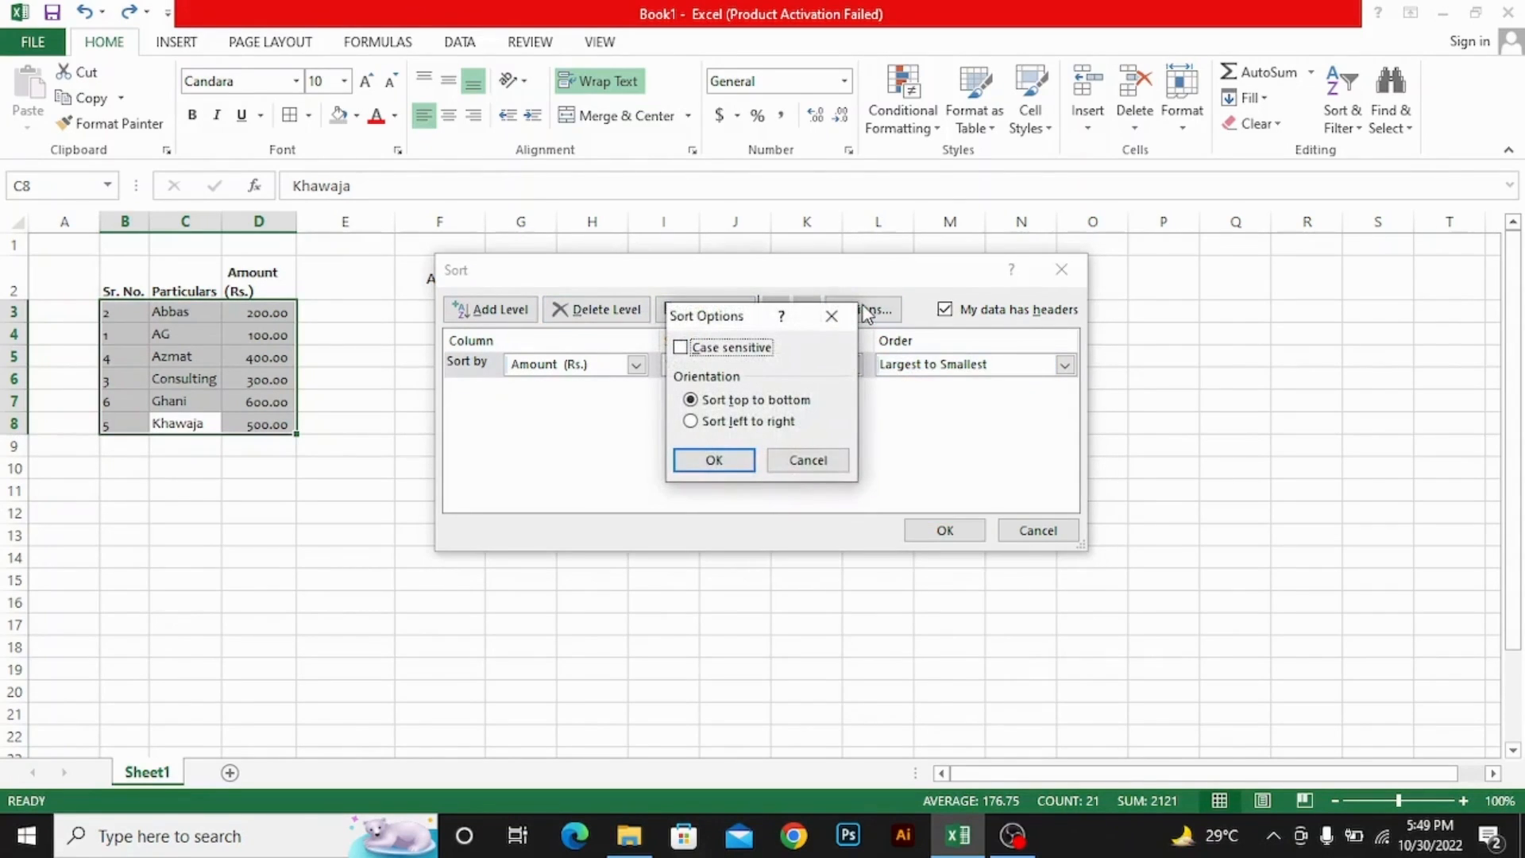
pyautogui.click(836, 317)
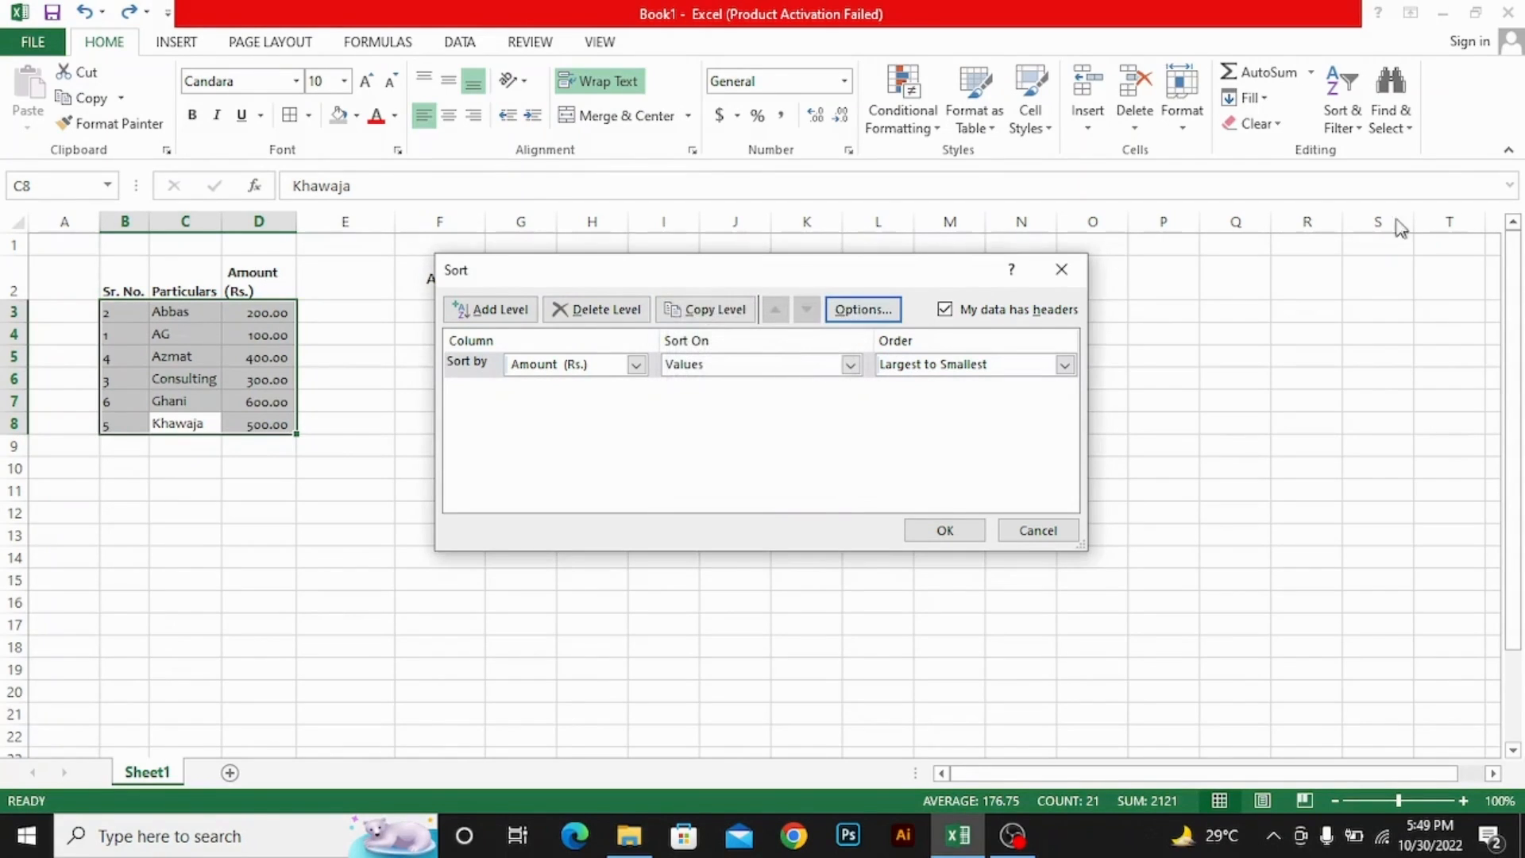
pyautogui.click(958, 530)
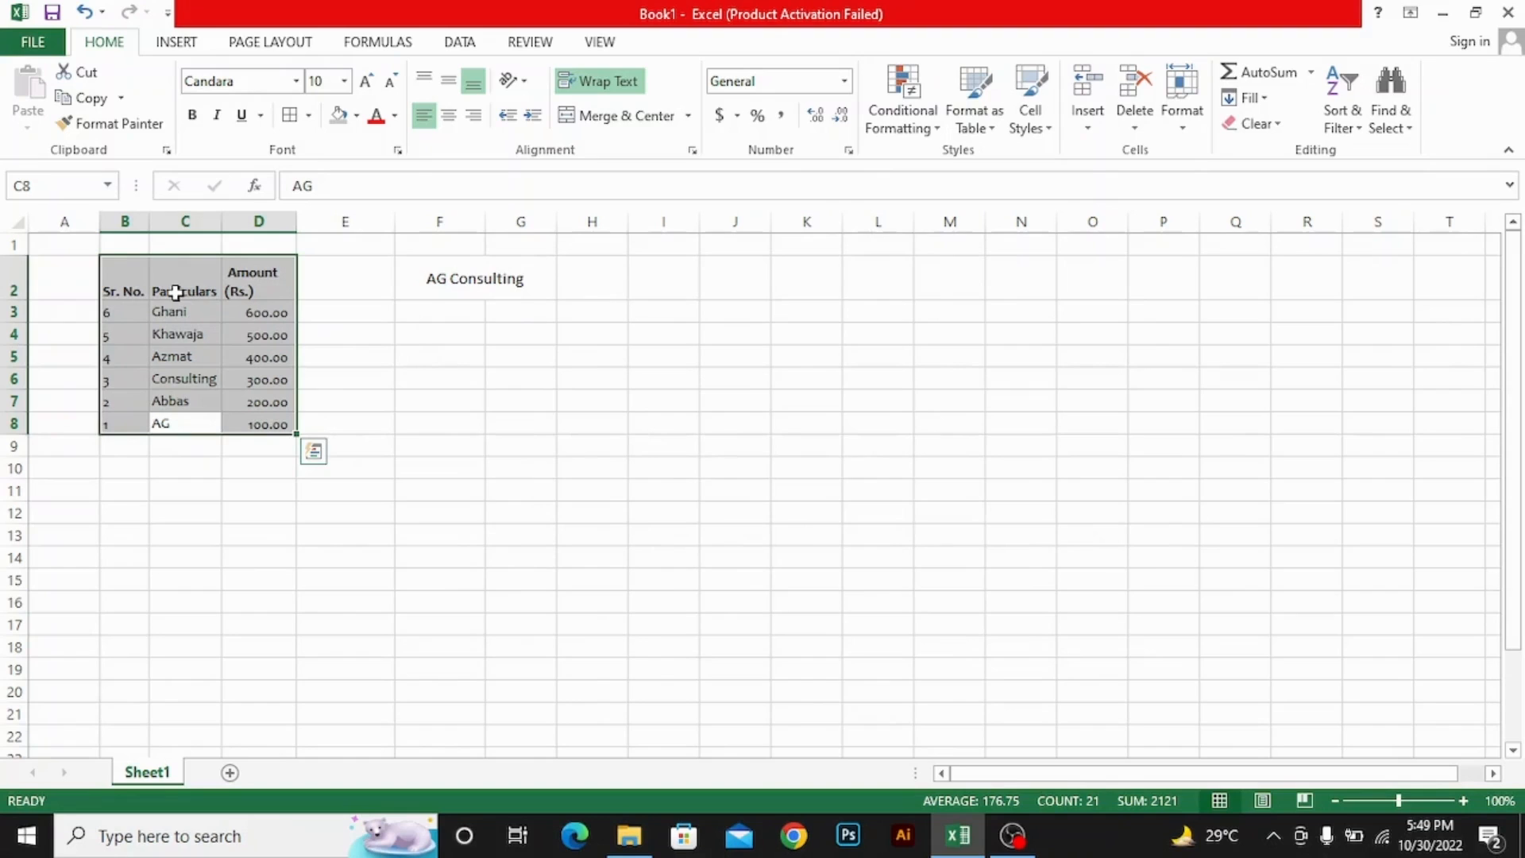
# Go through the sorted rows and compare each Particulars entry with its amount
pyautogui.press('Right')
pyautogui.press('Left')
pyautogui.press('Up')
pyautogui.press('Up')
pyautogui.press('Up')
pyautogui.press('Up')
pyautogui.press('Up')
pyautogui.press('Right')
pyautogui.press('Down')
pyautogui.press('Left')
pyautogui.press('Right')
pyautogui.press('Down')
pyautogui.press('Left')
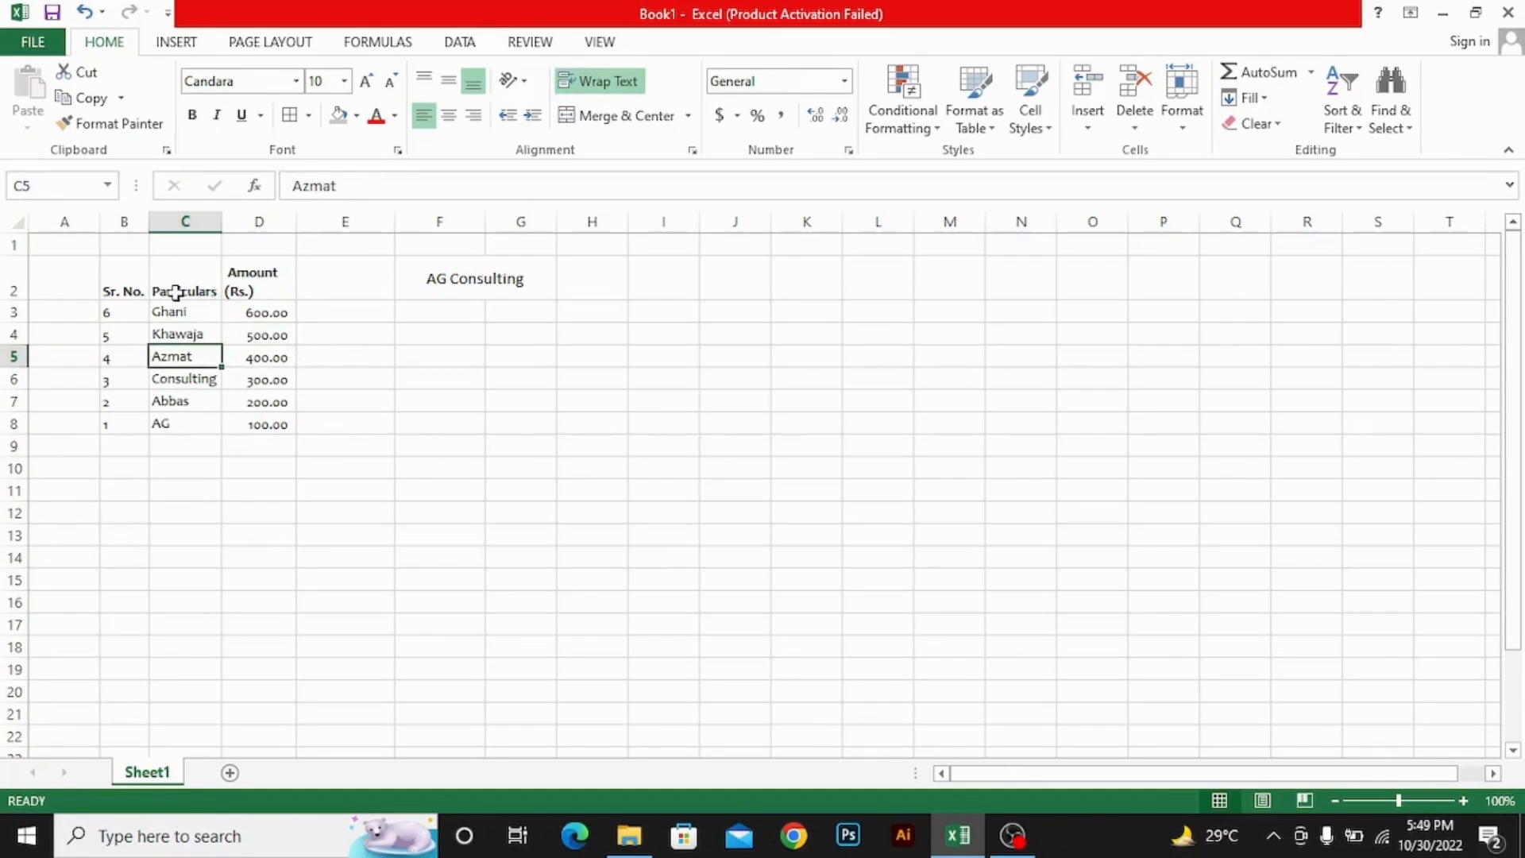
pyautogui.press('Down')
pyautogui.press('Right')
pyautogui.press('Down')
pyautogui.press('Left')
pyautogui.press('Right')
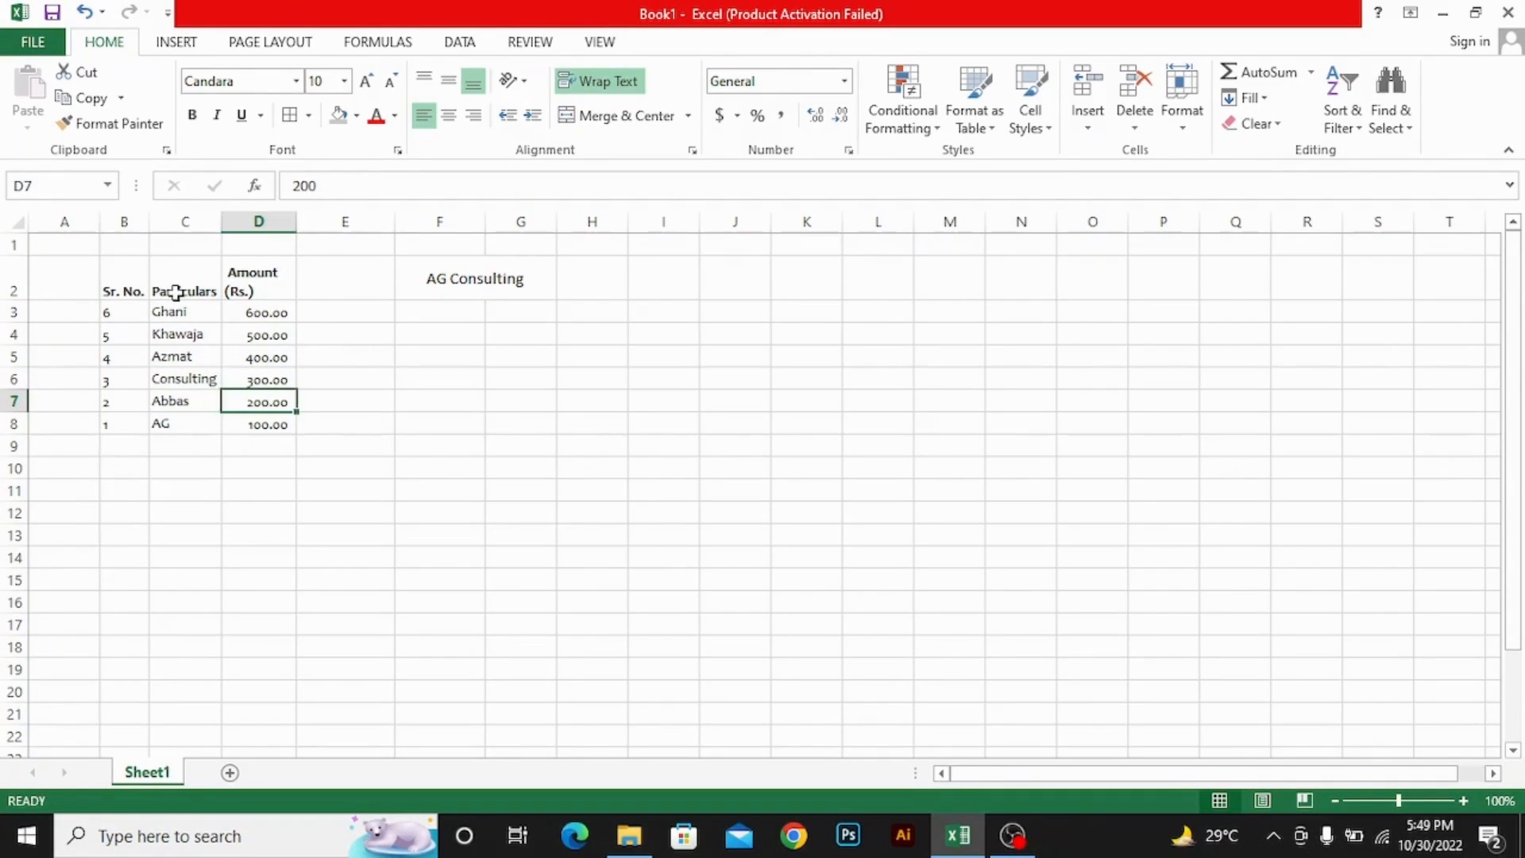
# Undo the custom sort by amount and return to the first amount, cell D3
pyautogui.hotkey('ctrl', 'a')
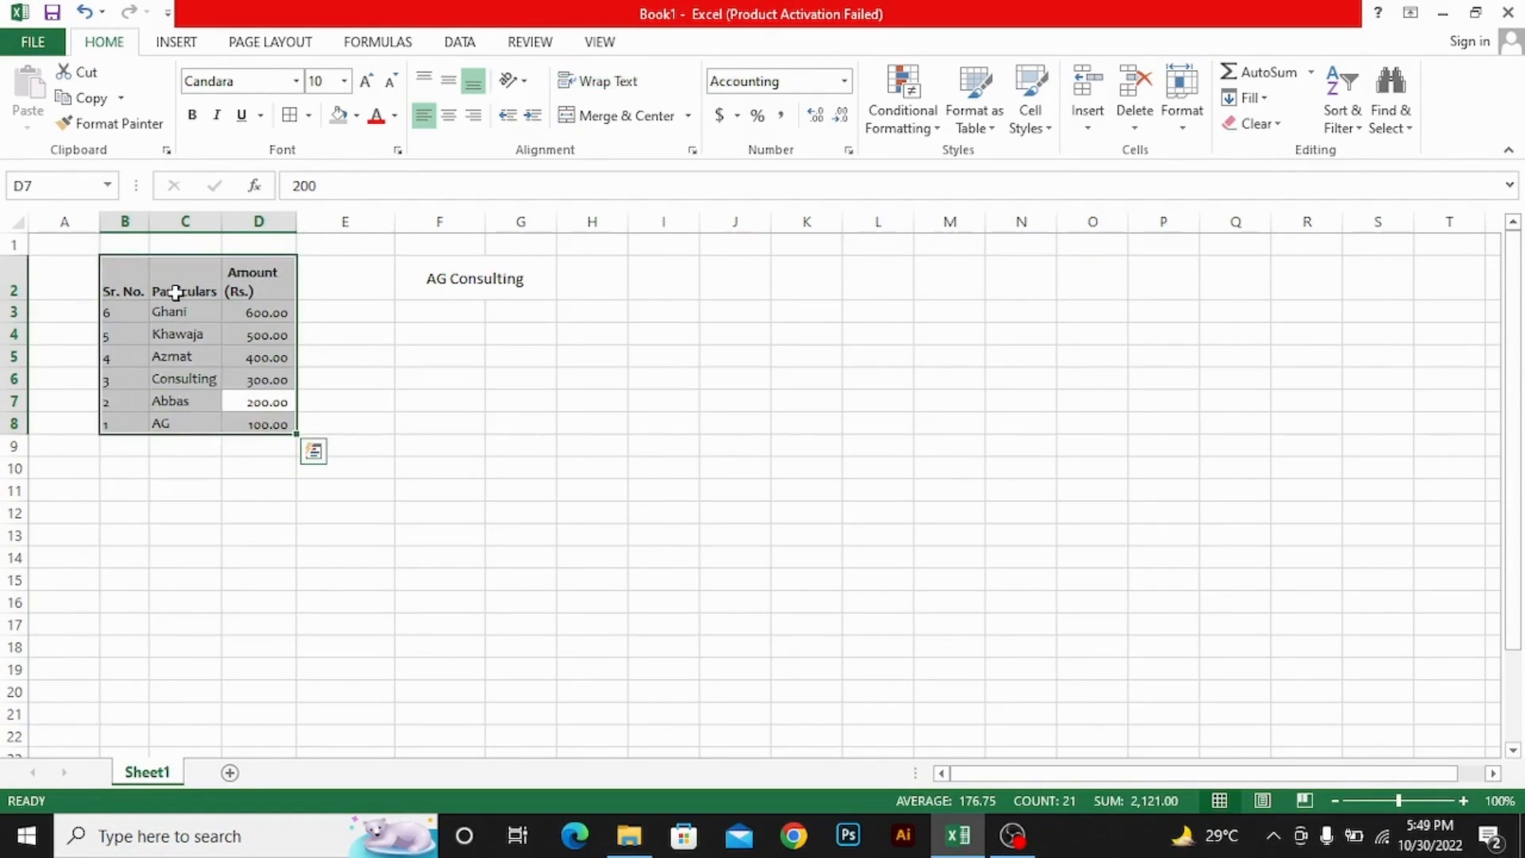
pyautogui.hotkey('ctrl', 'z')
pyautogui.hotkey('ctrl', 'q')
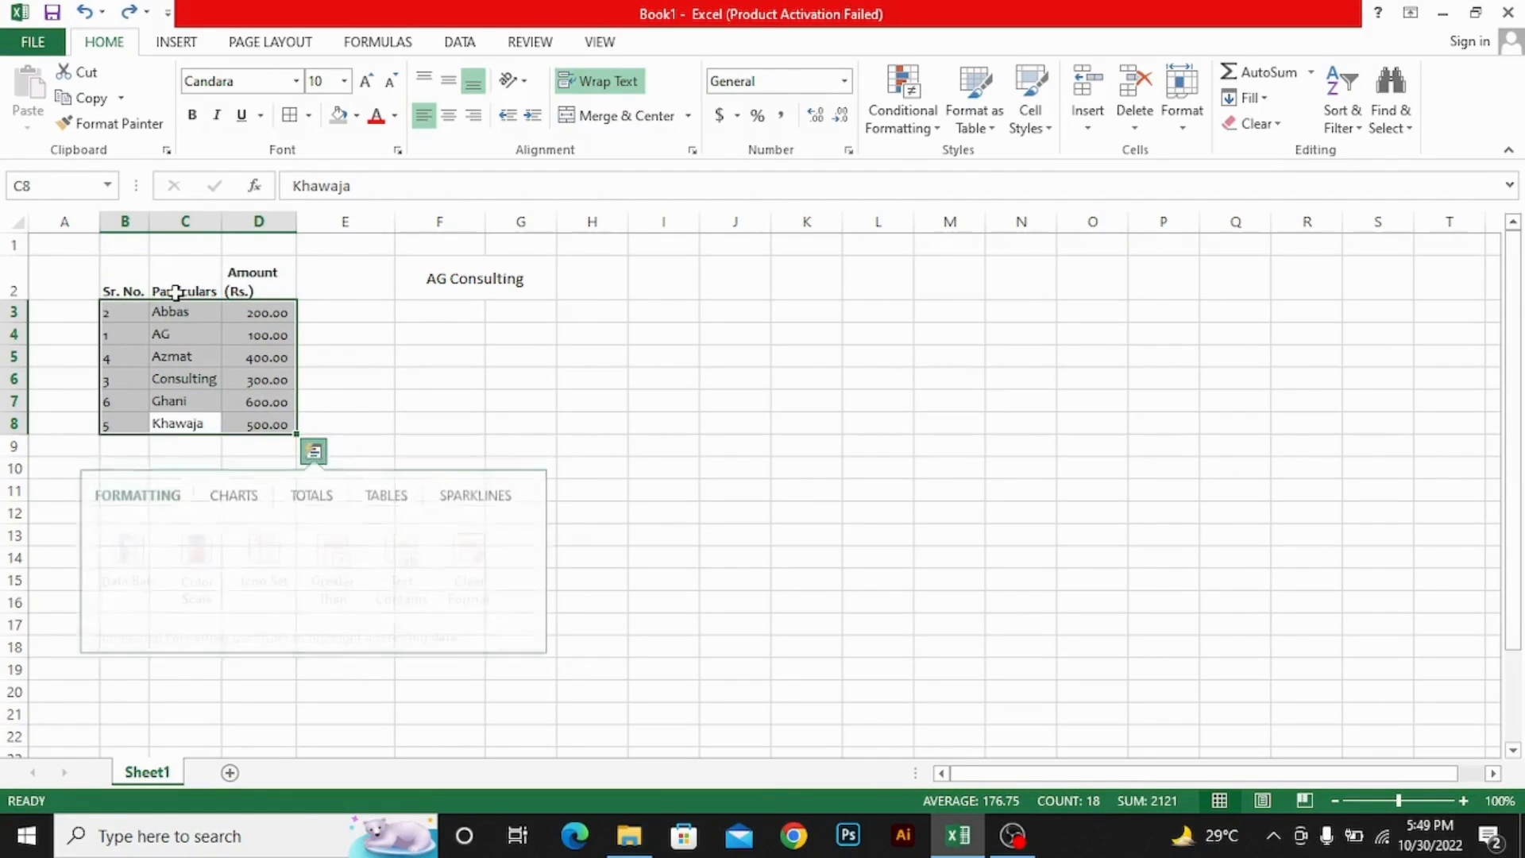
pyautogui.press('Escape')
pyautogui.press('Up')
pyautogui.press('Right')
pyautogui.press('Up')
pyautogui.press('Up')
pyautogui.press('Up')
pyautogui.press('Up')
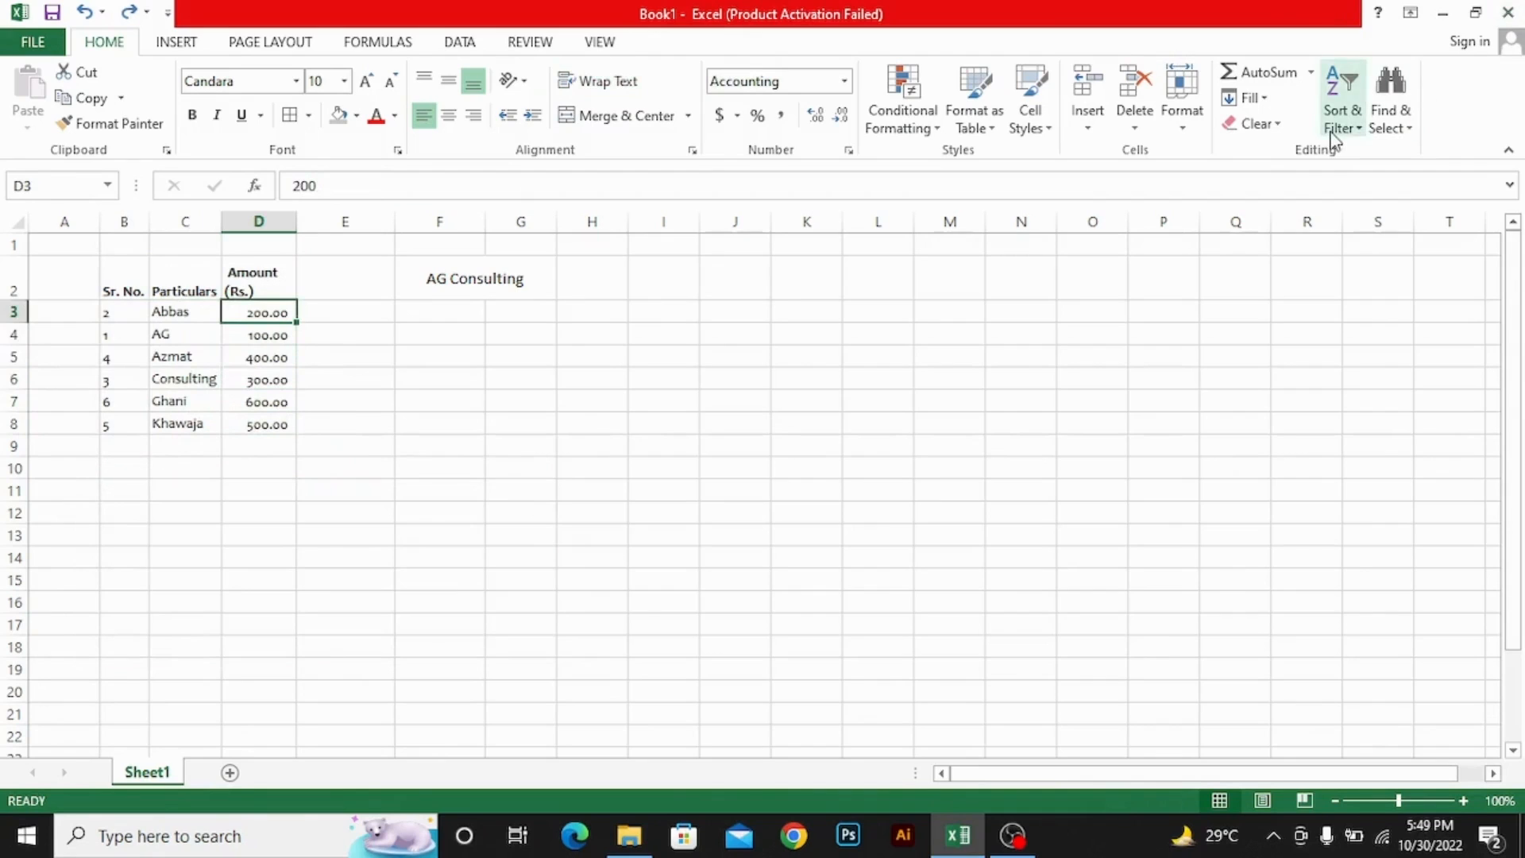
# Open the Find dialog, and close it without searching
pyautogui.click(1381, 131)
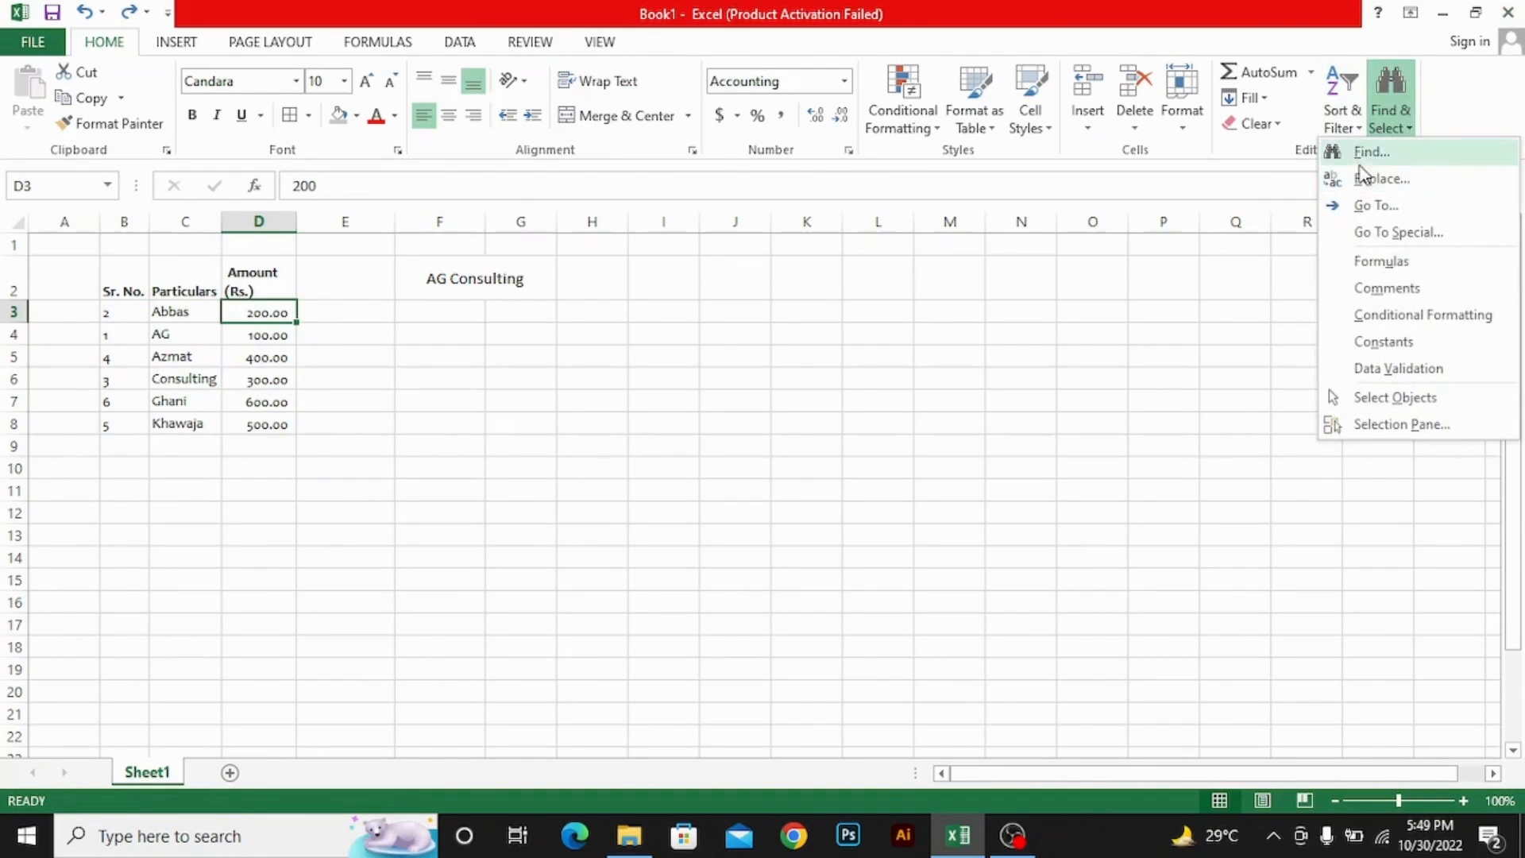
pyautogui.click(1361, 159)
pyautogui.press('Escape')
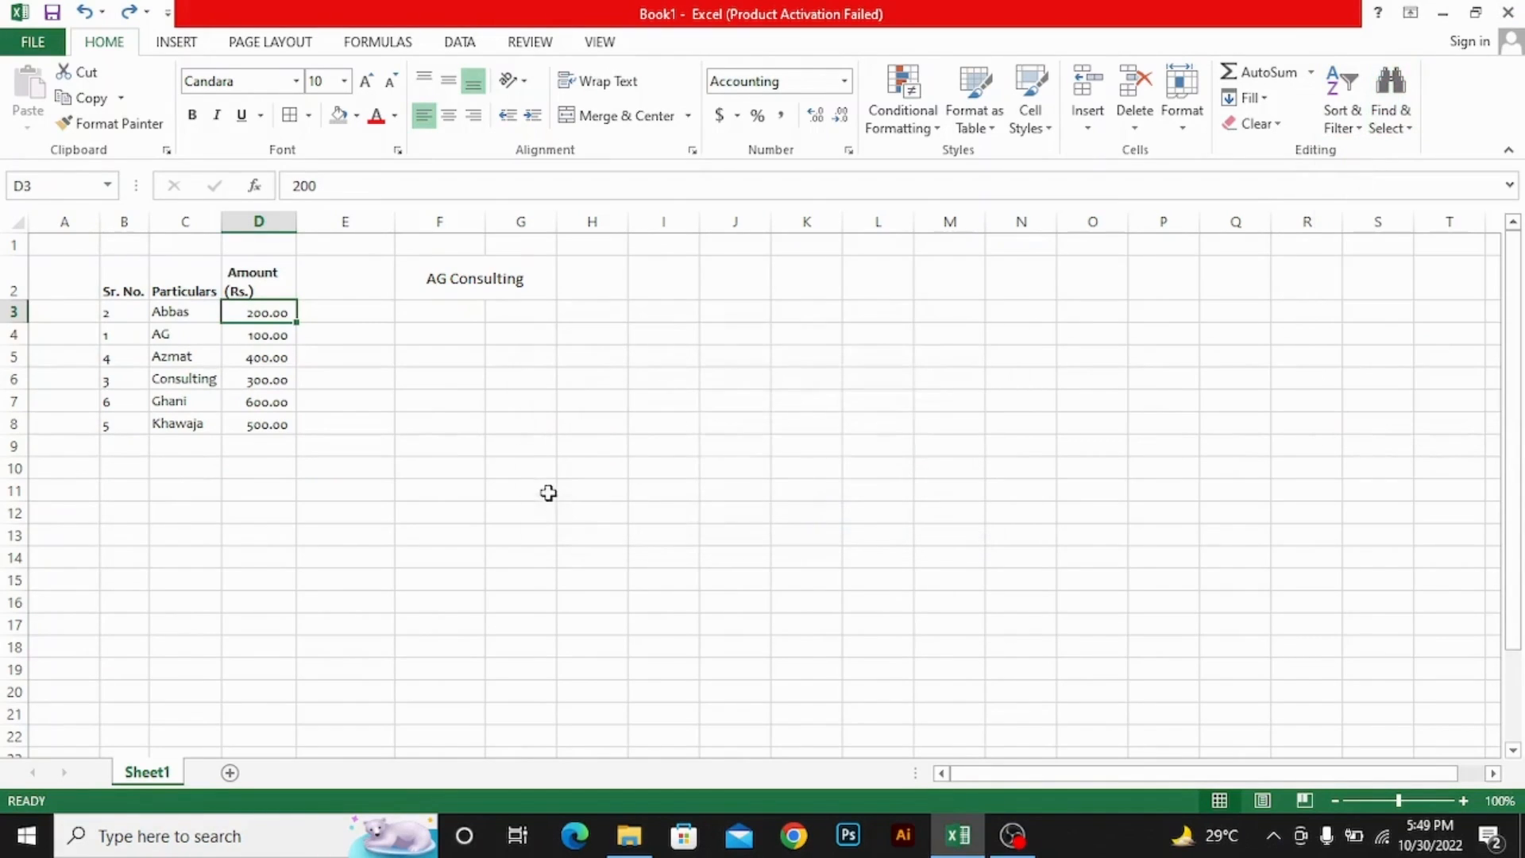
pyautogui.hotkey('ctrl', 'f')
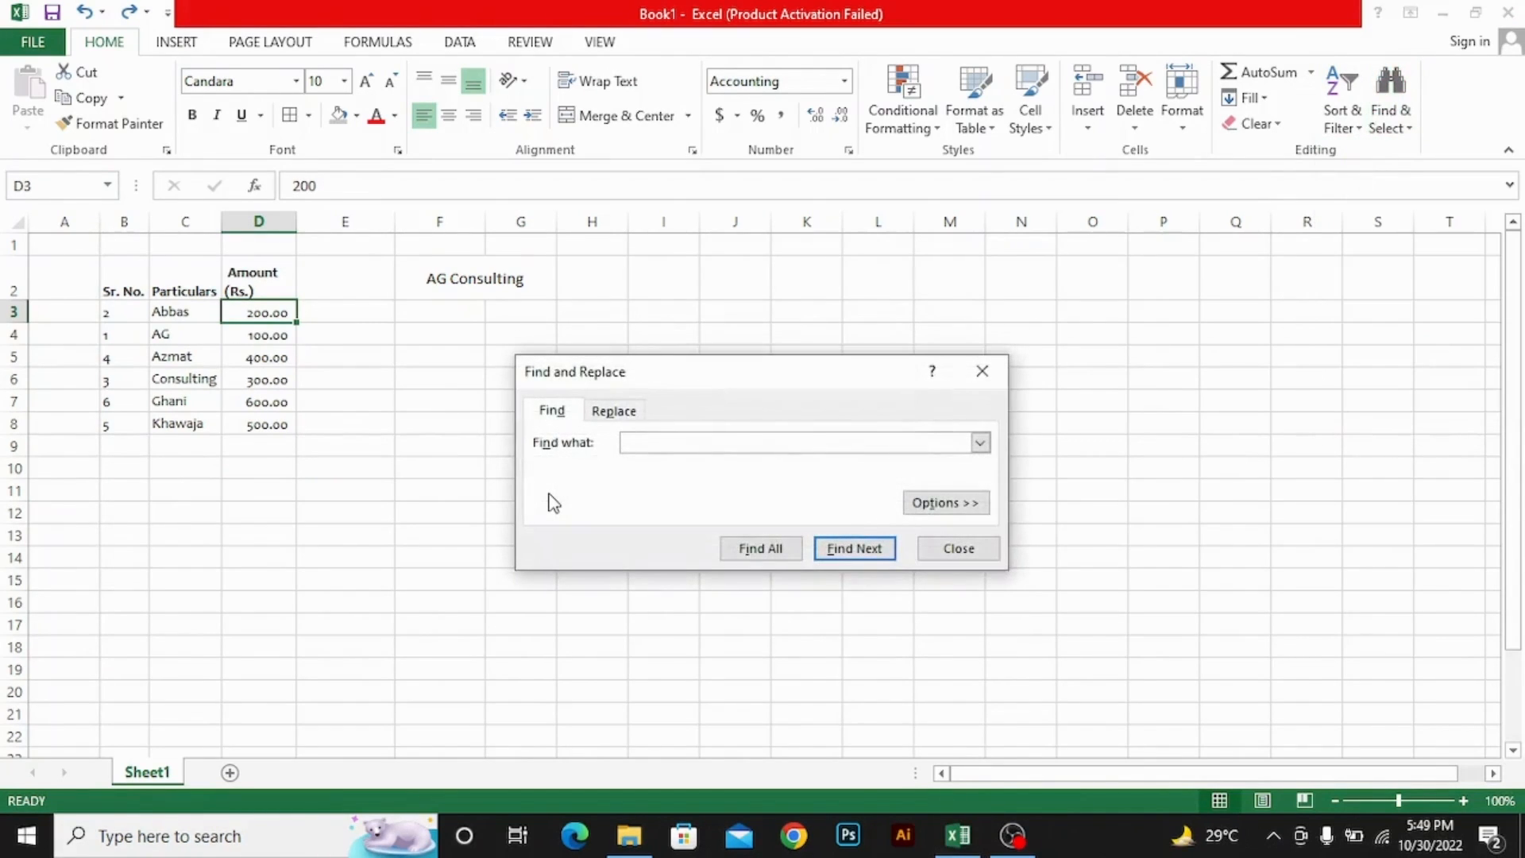
pyautogui.press('Escape')
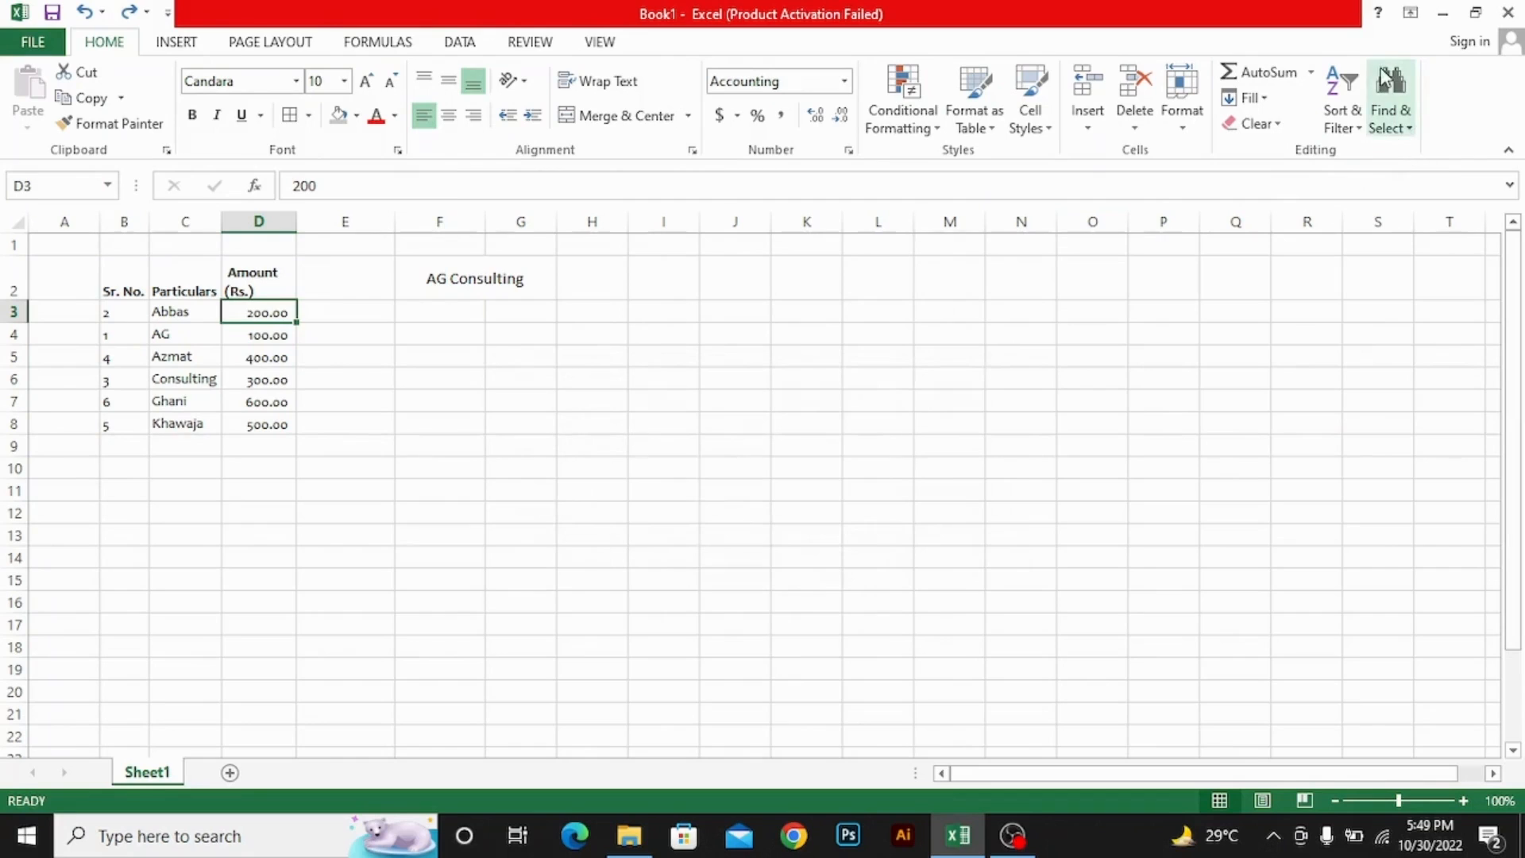
# Replace all occurrences of AG on the sheet with AGC, and close Find and Replace
pyautogui.click(1391, 95)
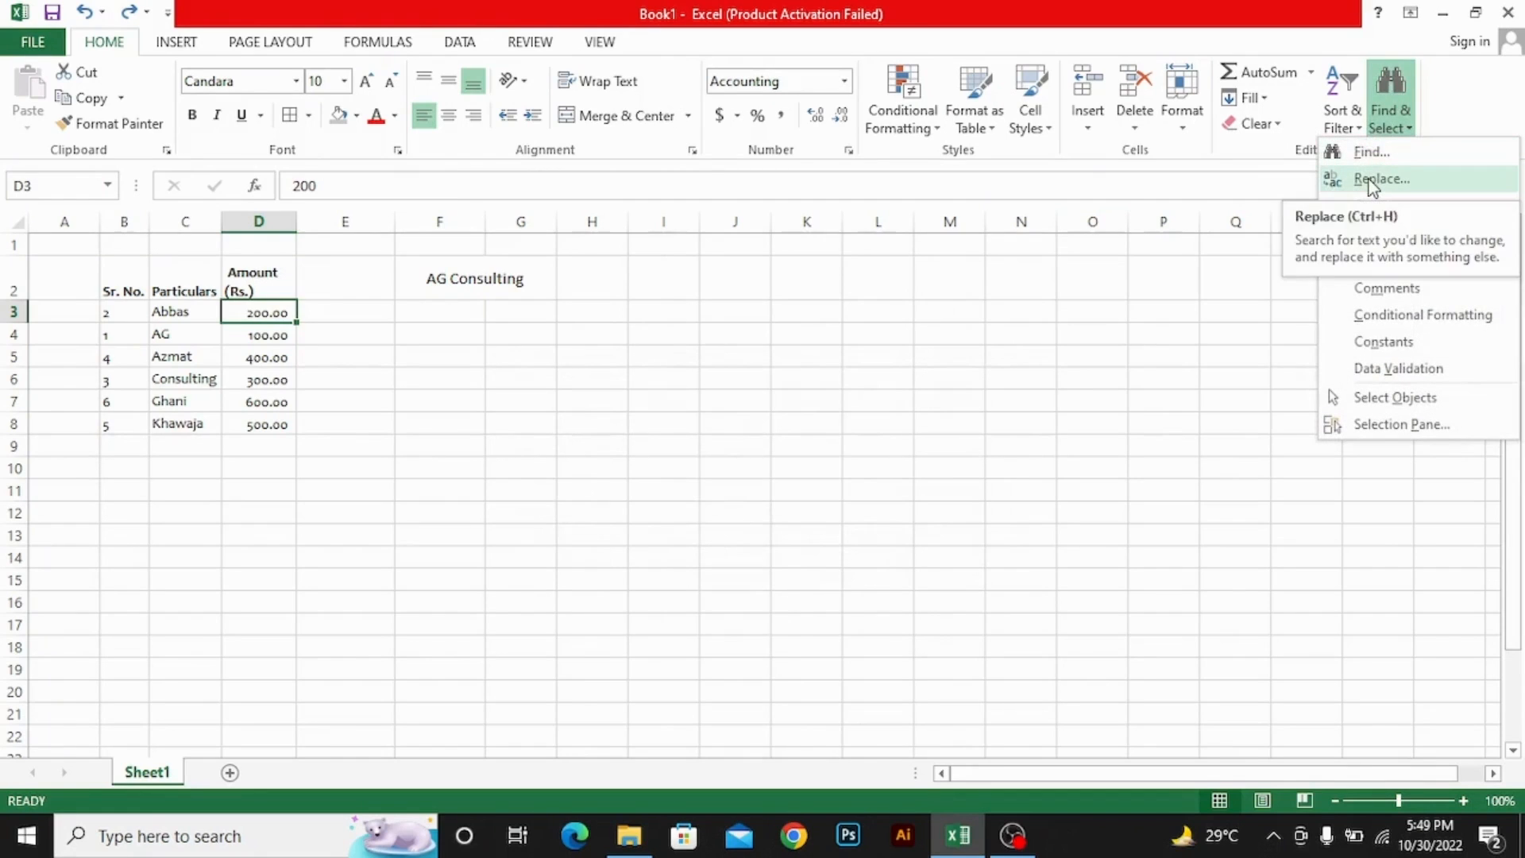
pyautogui.click(313, 357)
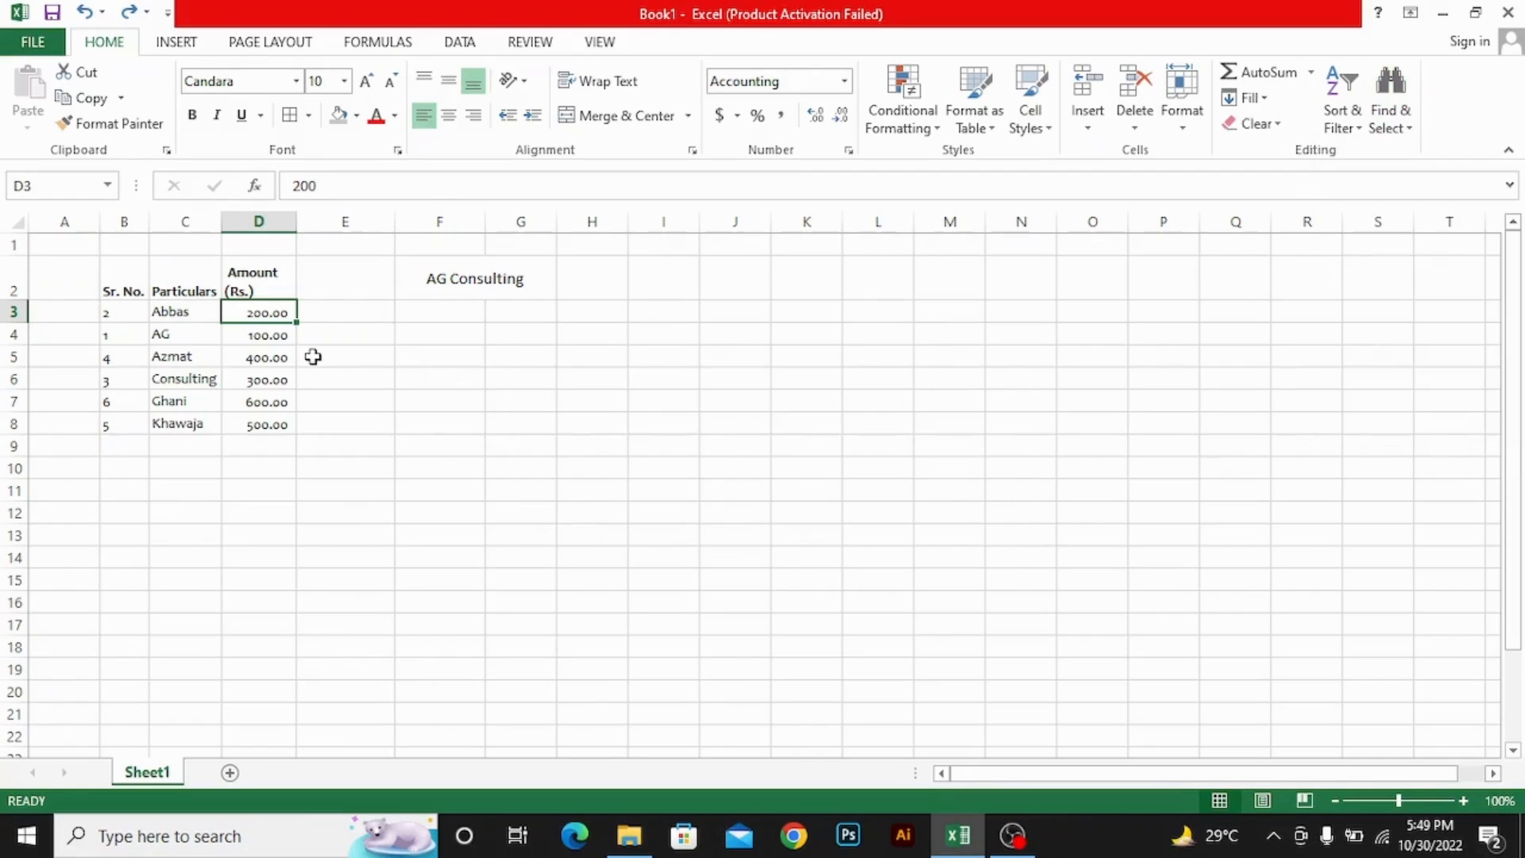
pyautogui.hotkey('ctrl', 'h')
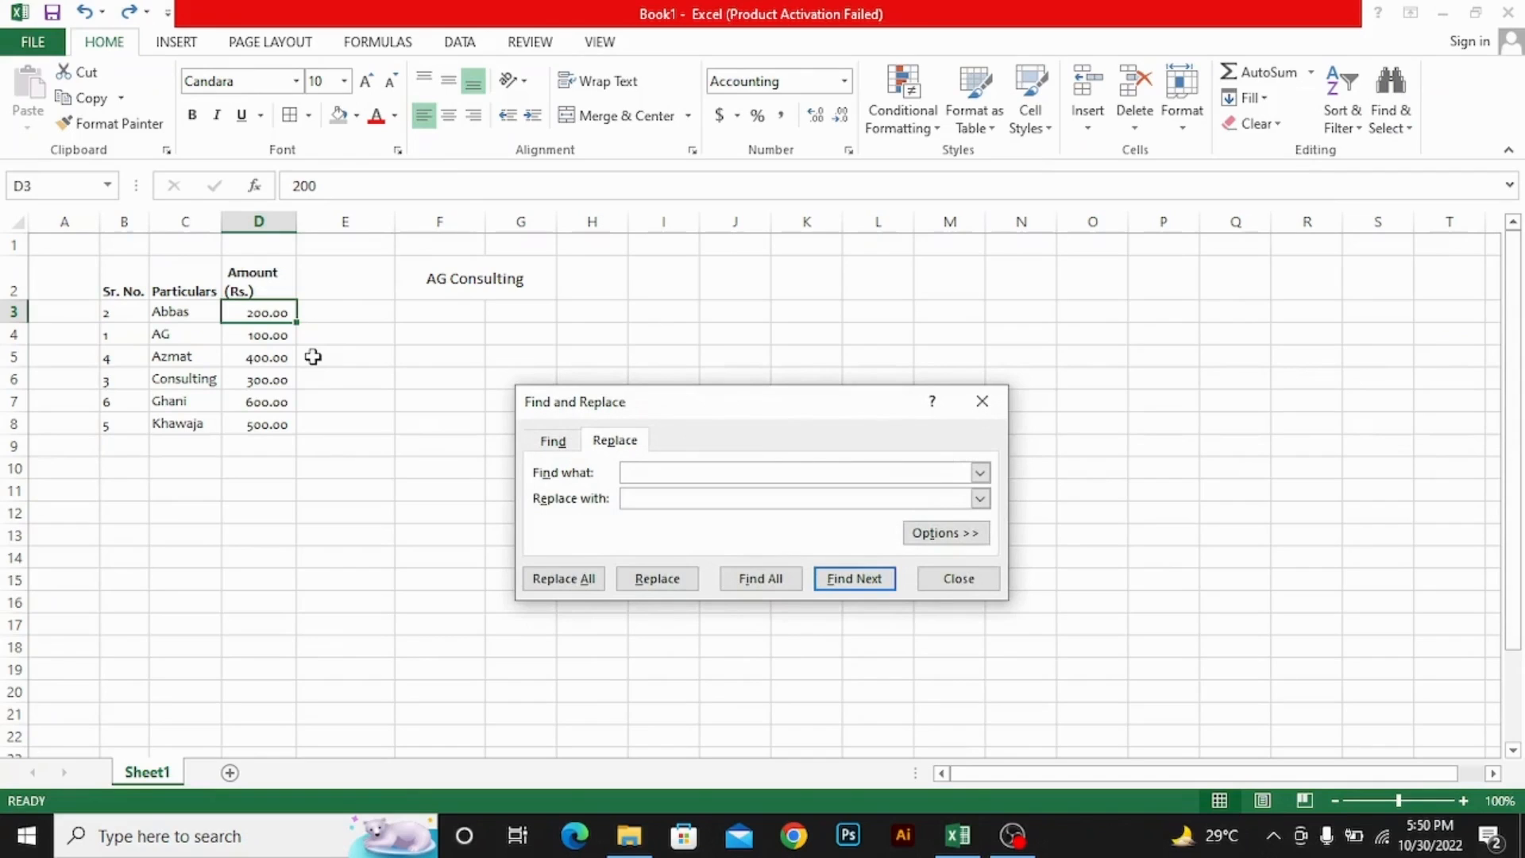
pyautogui.write('AG')
pyautogui.click(634, 498)
pyautogui.write('AGC')
pyautogui.click(585, 581)
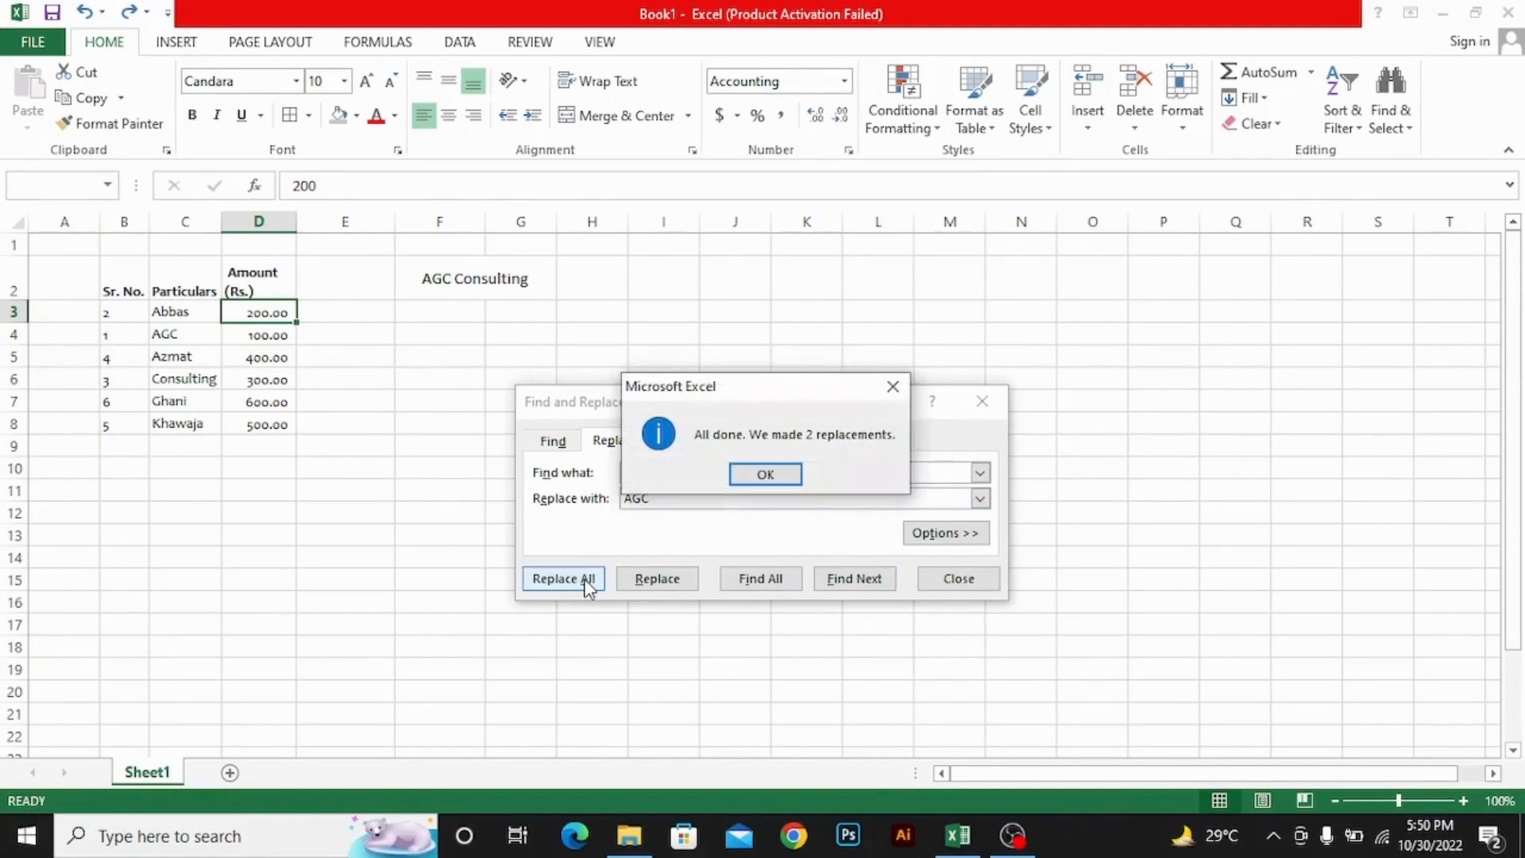
pyautogui.click(767, 475)
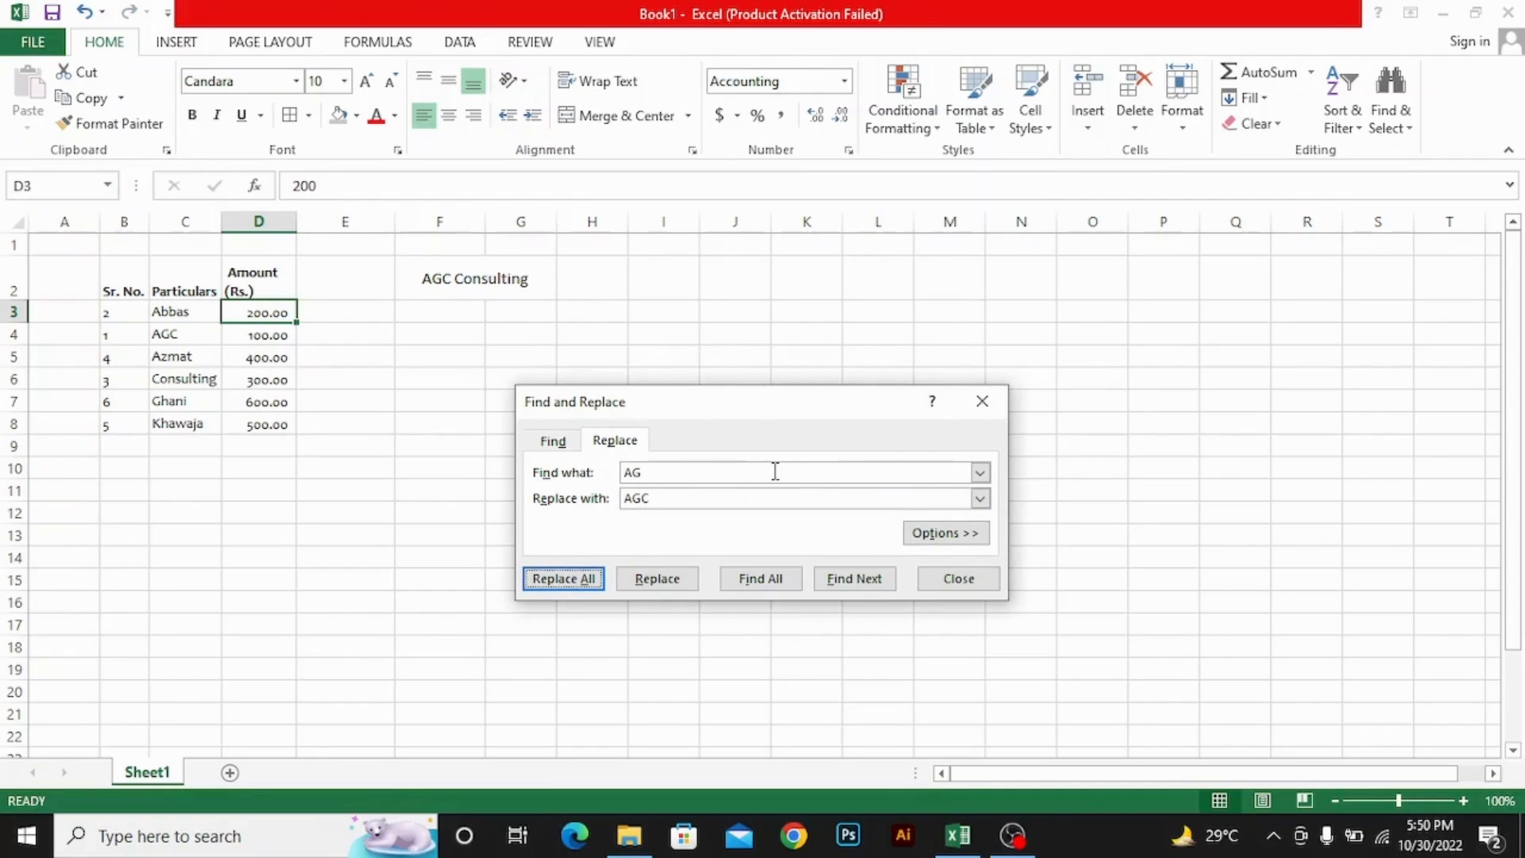
pyautogui.click(980, 404)
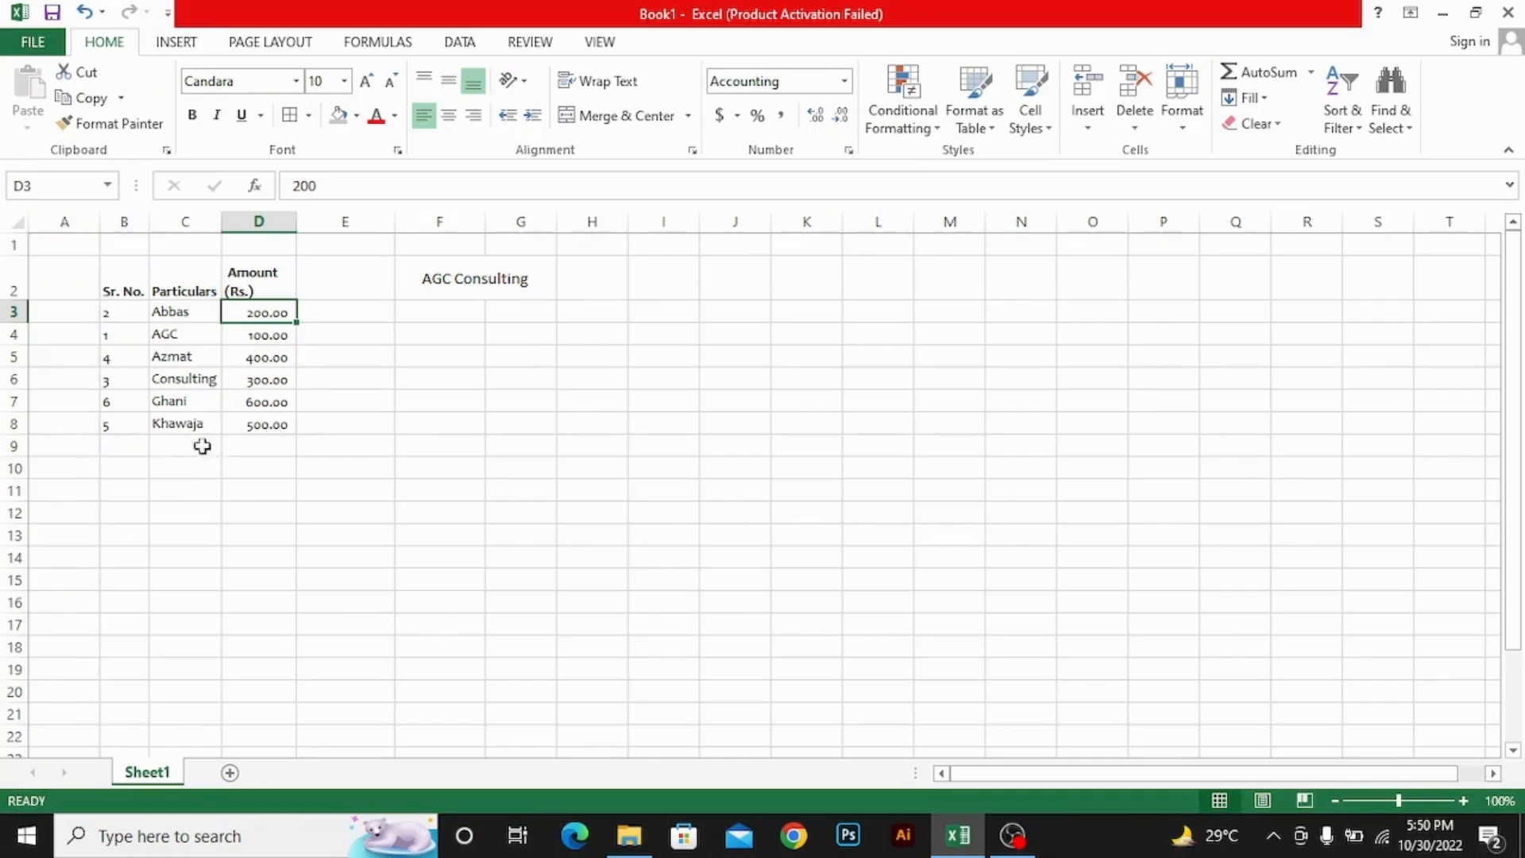
pyautogui.click(1088, 128)
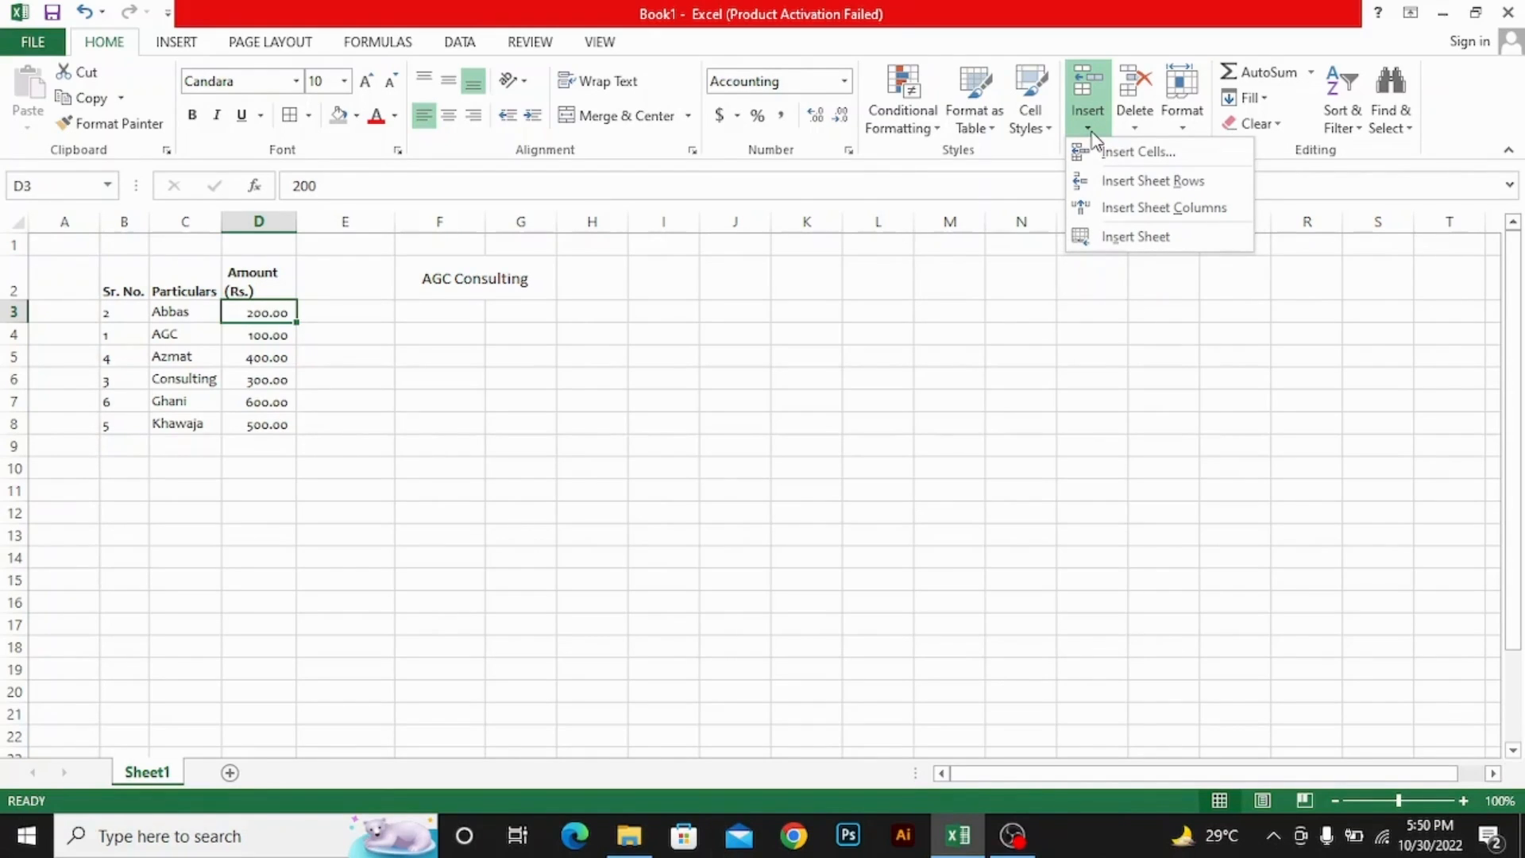
pyautogui.click(1178, 127)
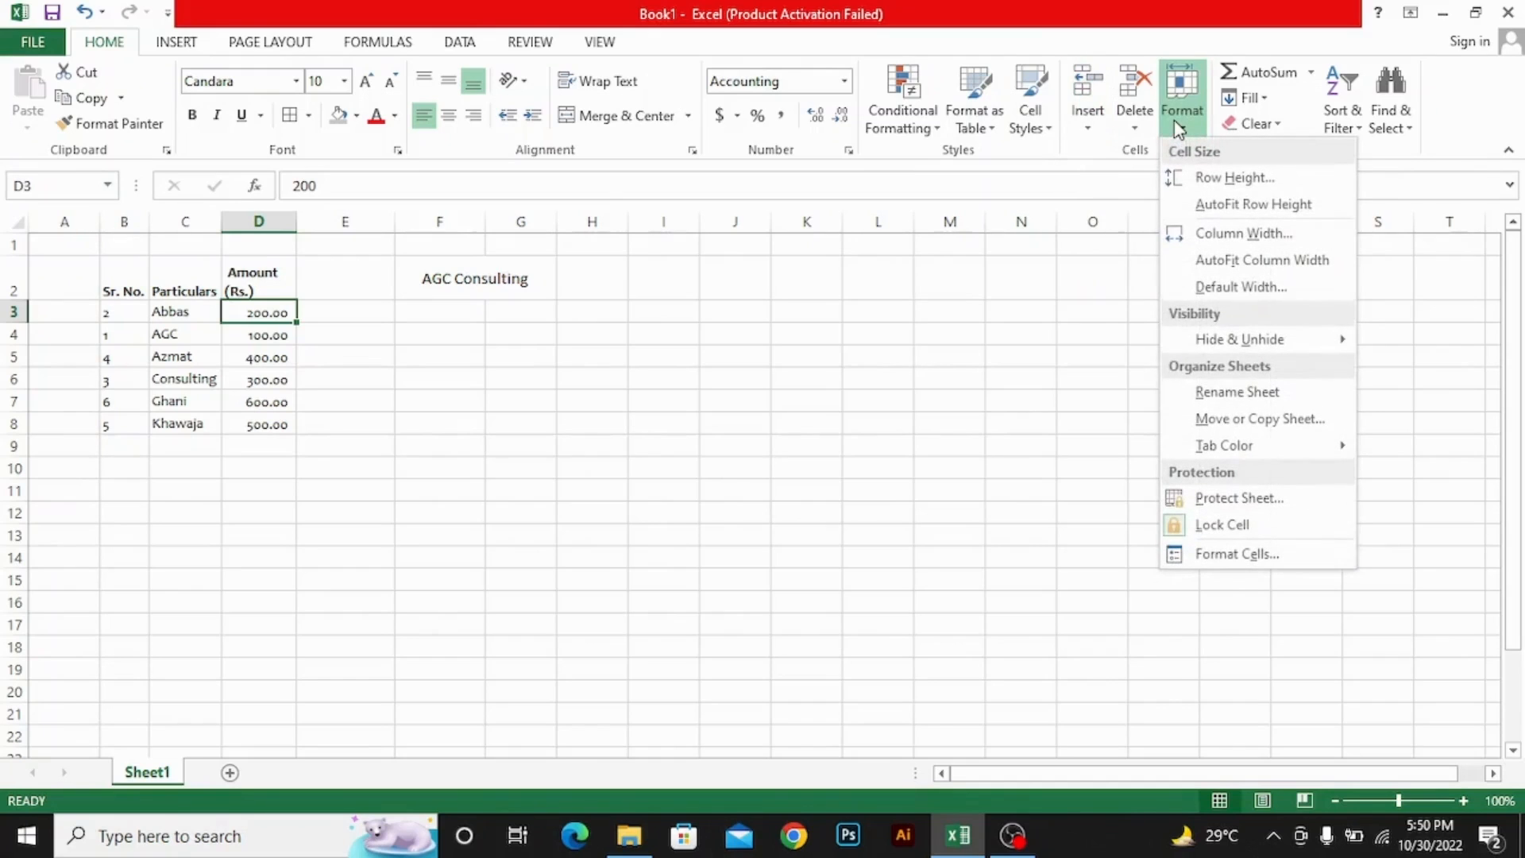
pyautogui.click(1179, 125)
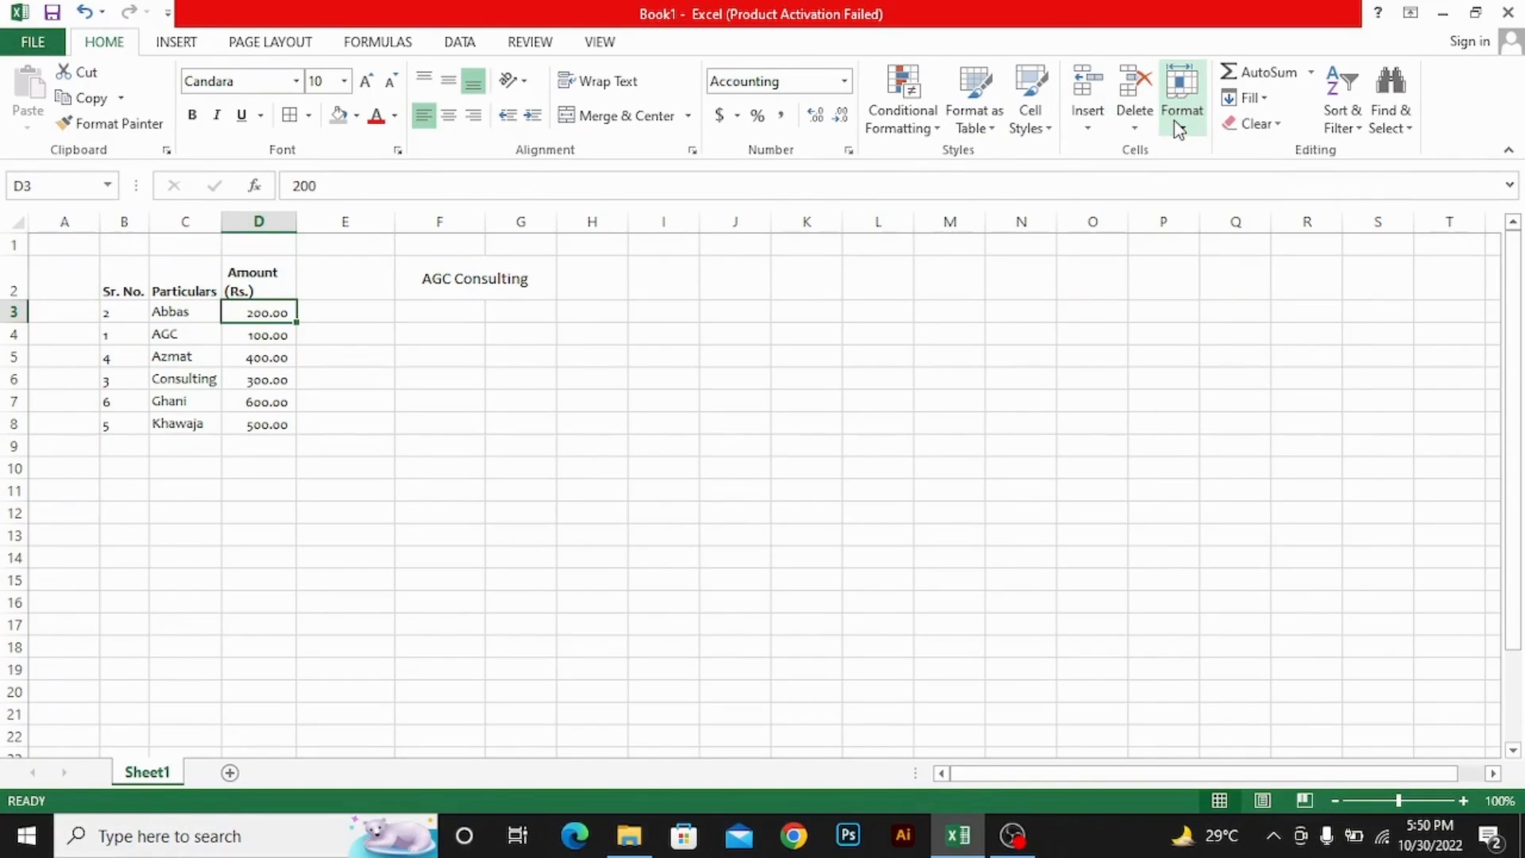
# Insert an entire row above the AGC entry in cell C4, undo it, and return to C4
pyautogui.click(171, 332)
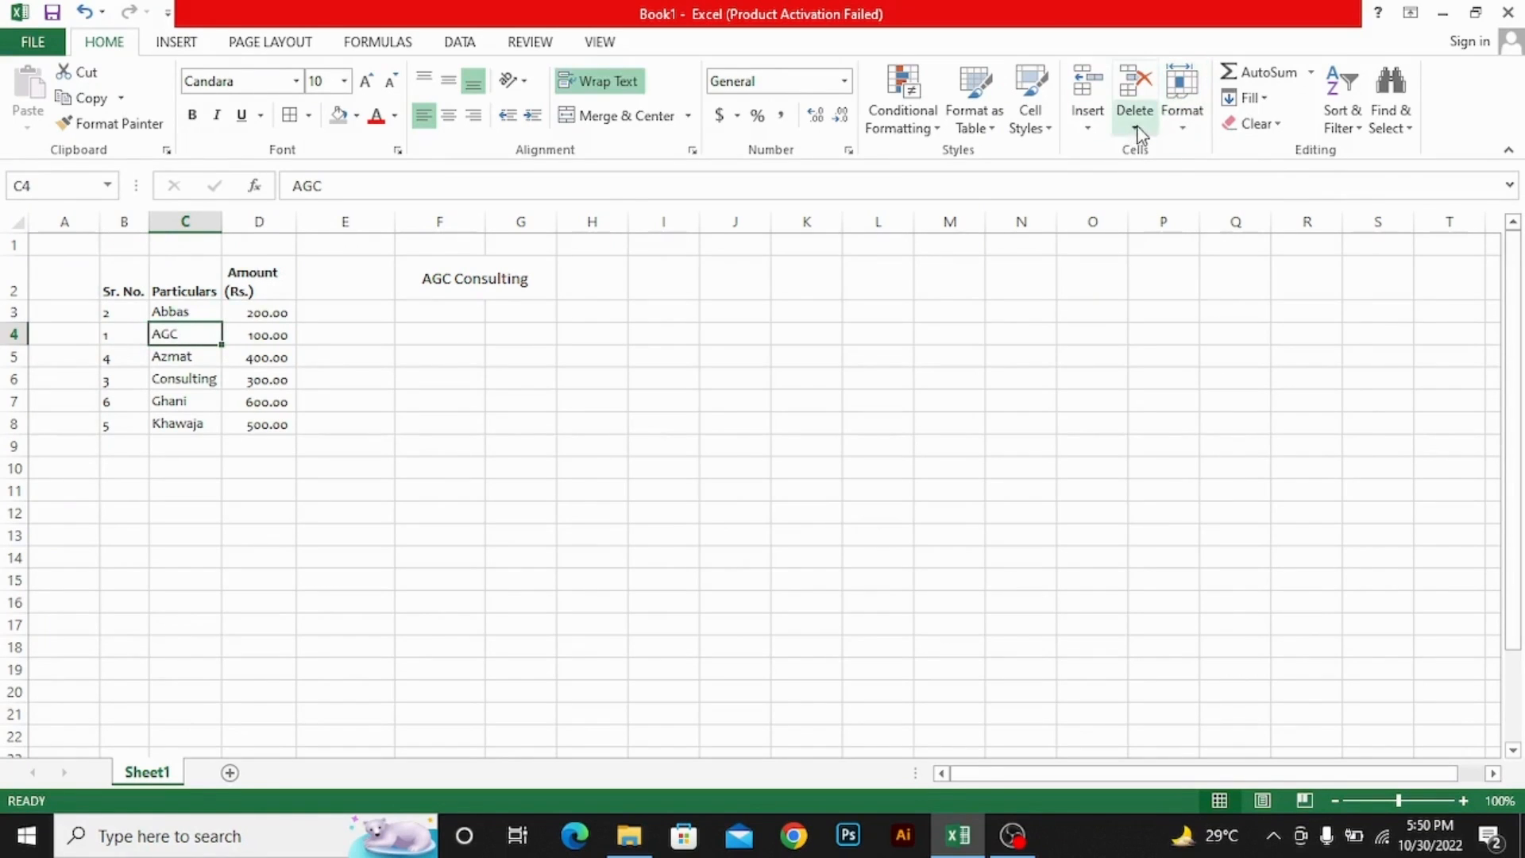
pyautogui.click(1088, 127)
pyautogui.click(1121, 152)
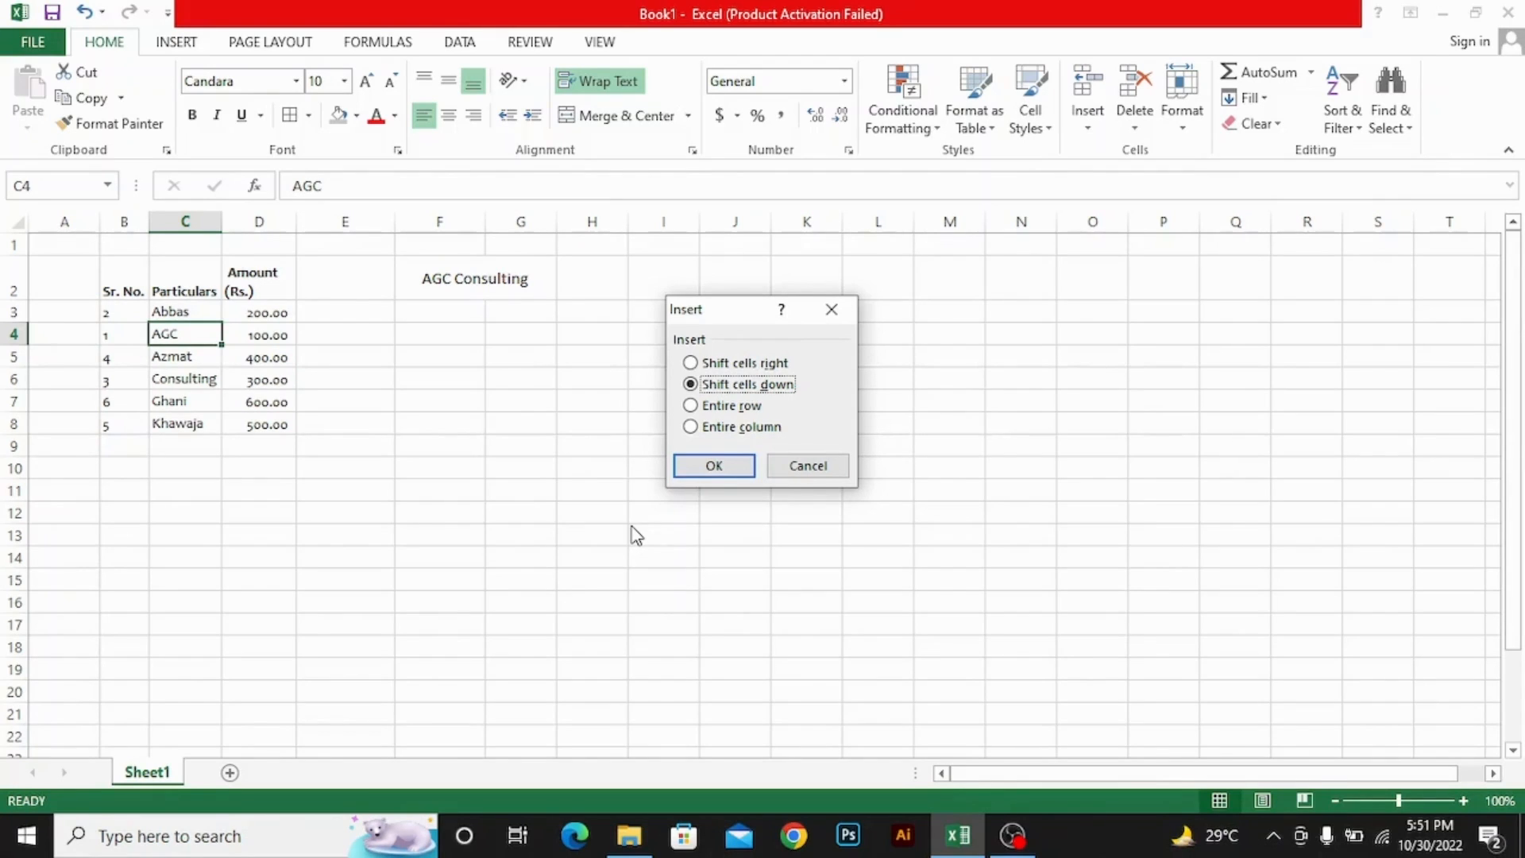
pyautogui.press('Down')
pyautogui.press('Down')
pyautogui.press('Up')
pyautogui.press('Return')
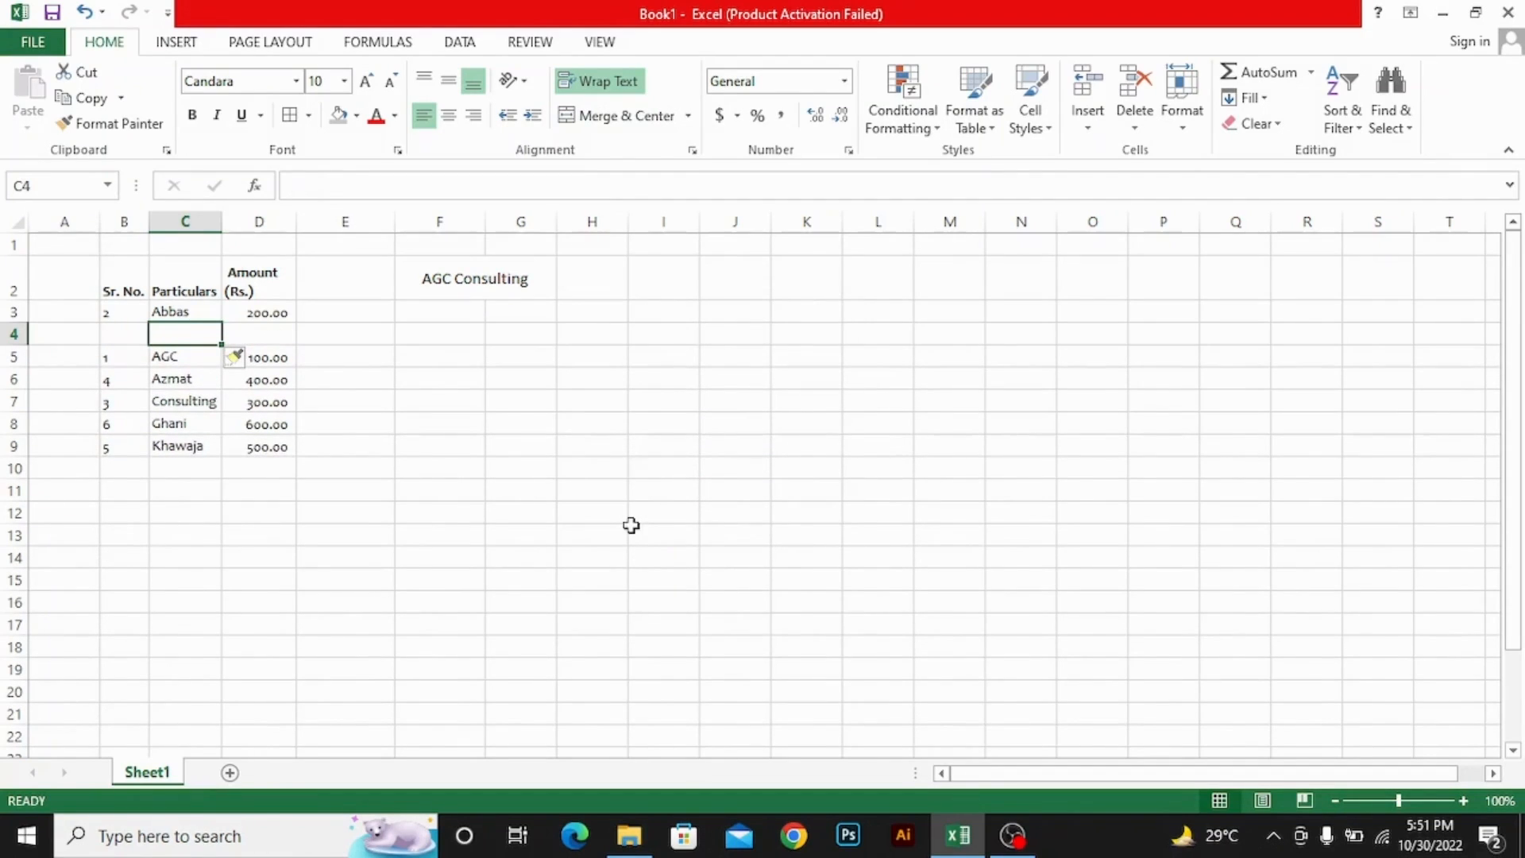
pyautogui.hotkey('ctrl', 'z')
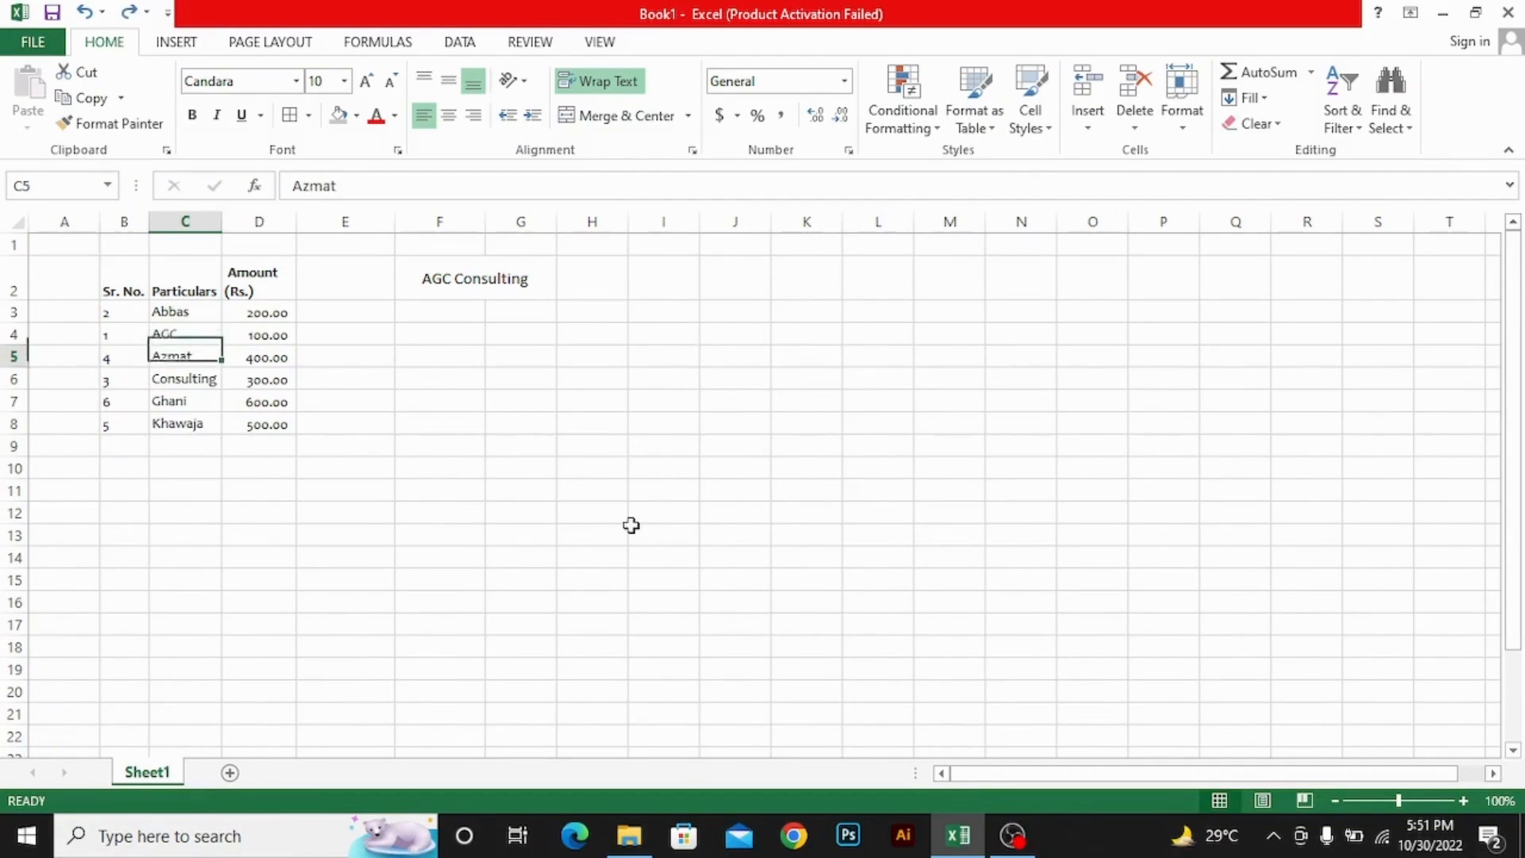
pyautogui.press('Up')
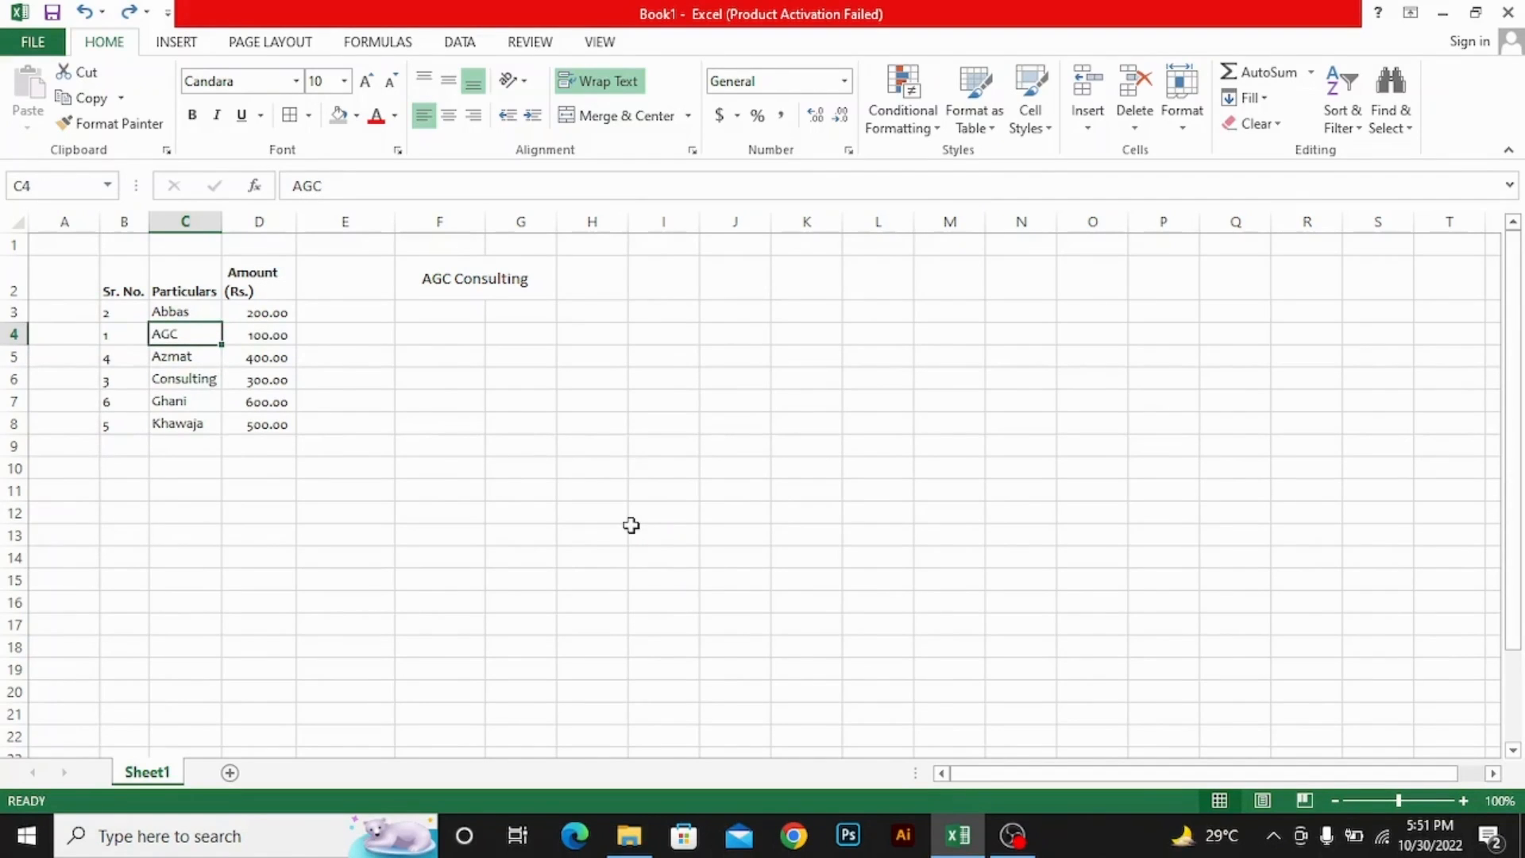
# Insert an entire row at row 4 once more, and undo the insertion
pyautogui.hotkey('ctrl', 'shift', '=')
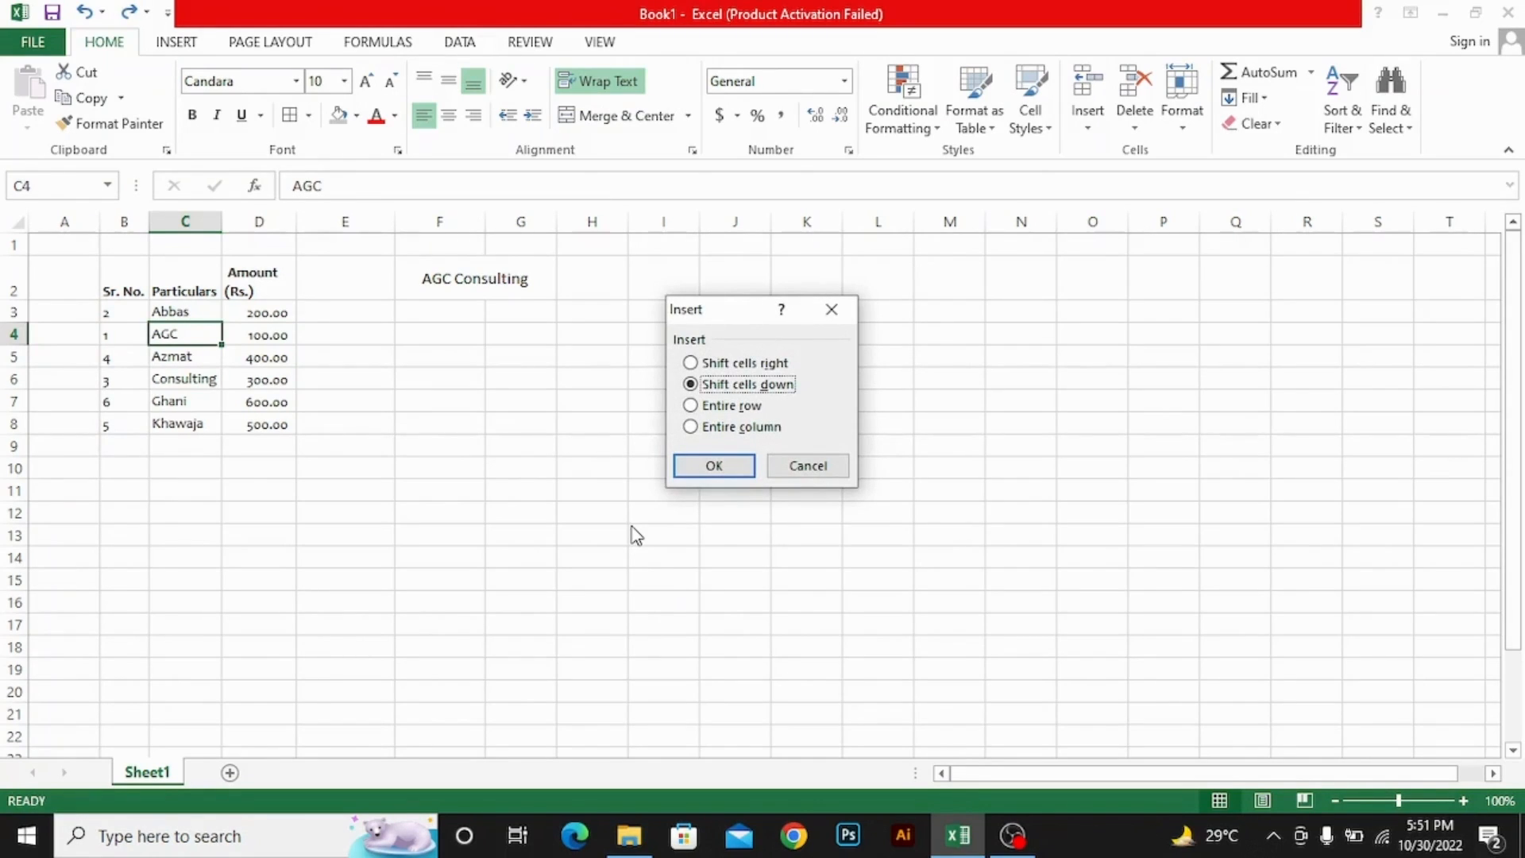
pyautogui.press('Down')
pyautogui.press('Return')
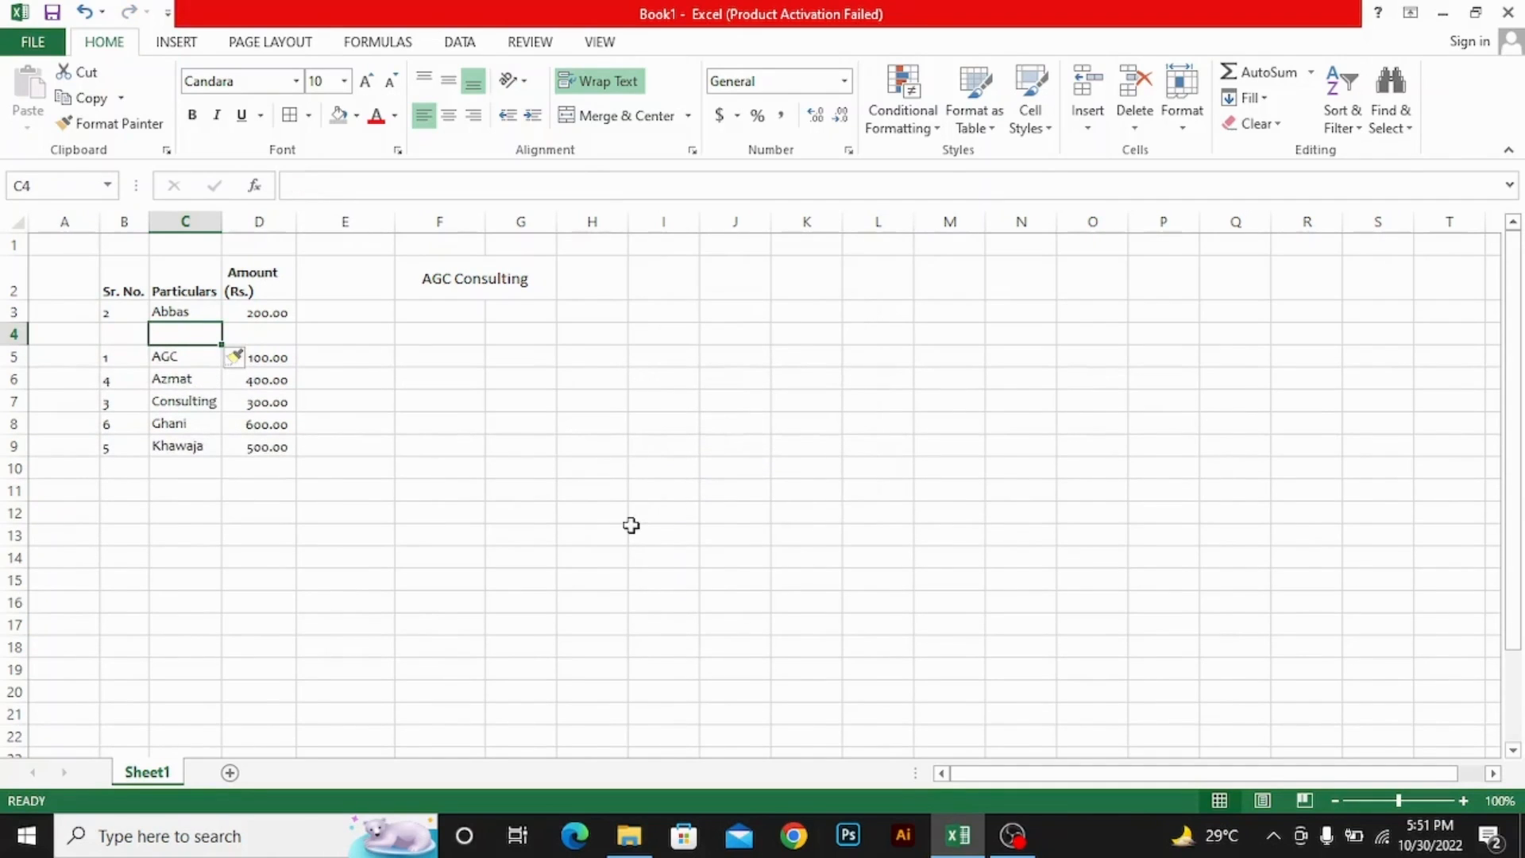
pyautogui.hotkey('ctrl', 'z')
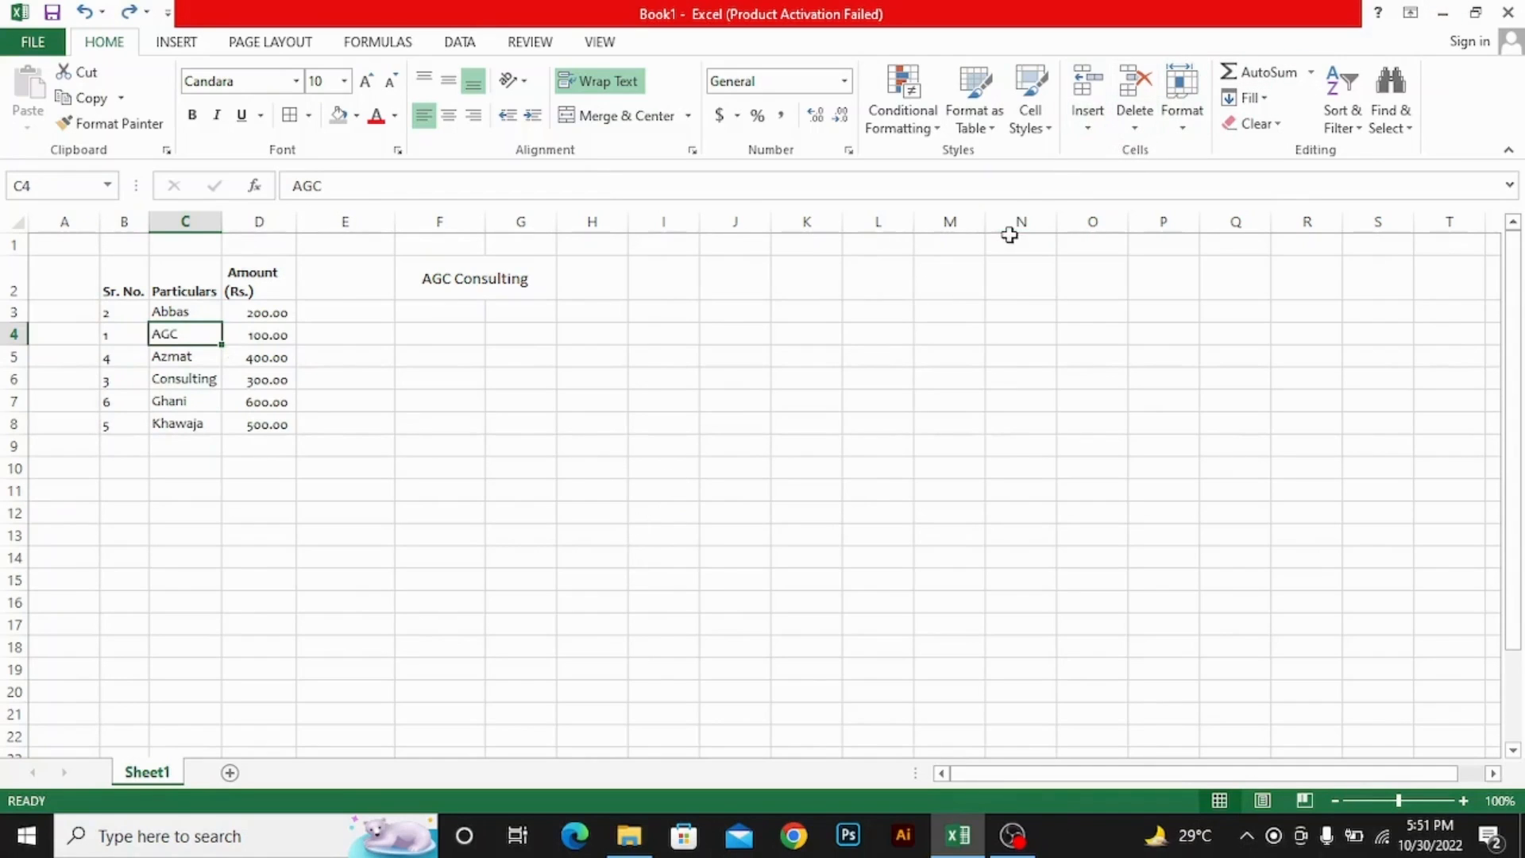
pyautogui.press('Down')
pyautogui.press('Up')
# Review the delete commands and the Delete dialog's shift, row and column options for cell C4, and close it without deleting
pyautogui.click(1140, 127)
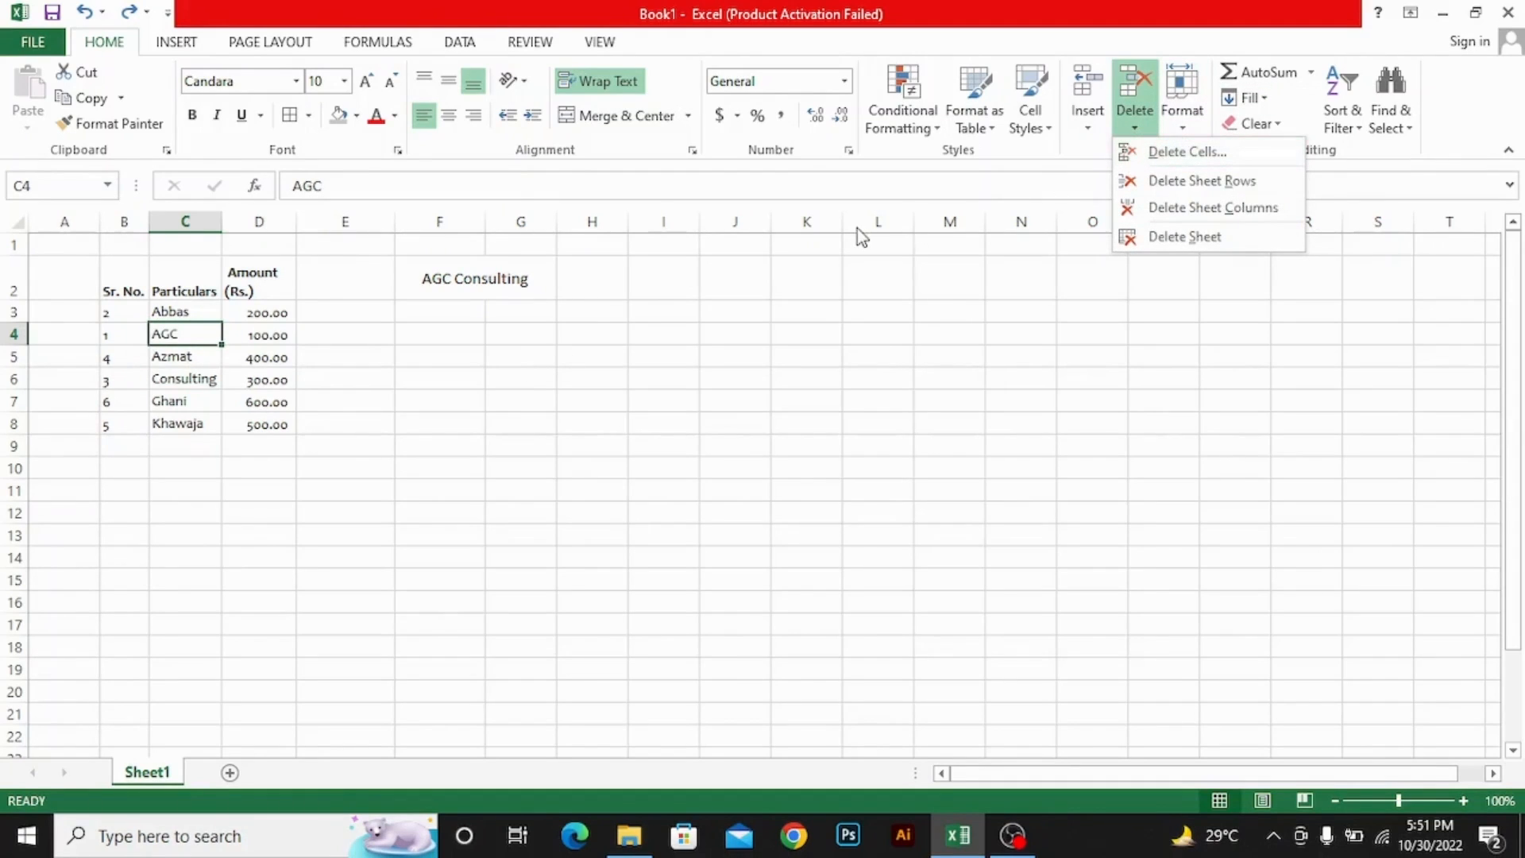
pyautogui.click(165, 357)
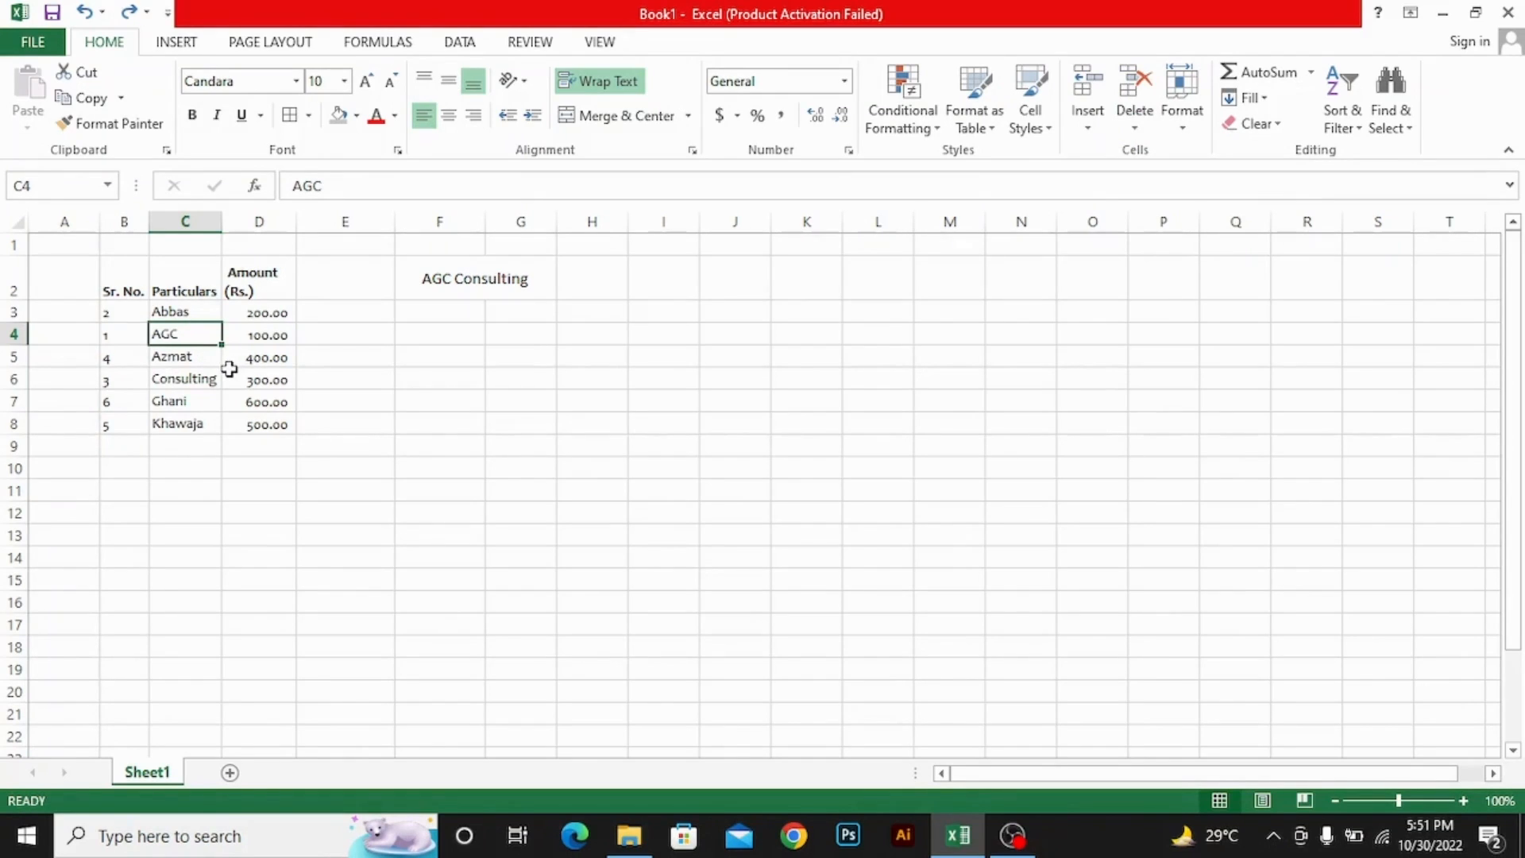
pyautogui.hotkey('ctrl', '-')
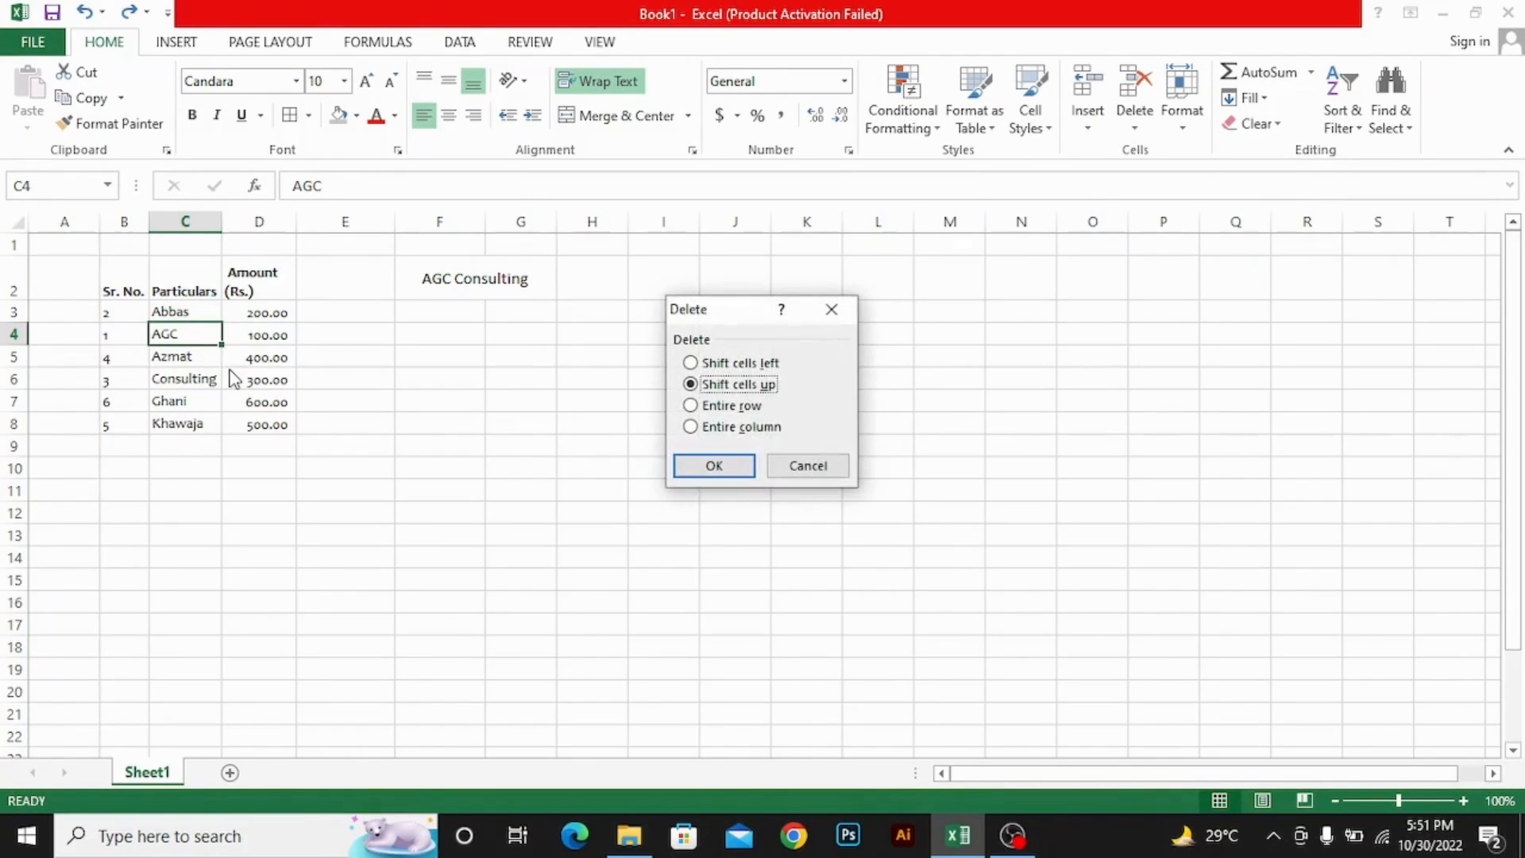
pyautogui.press('Down')
pyautogui.press('Up')
pyautogui.press('Up')
pyautogui.press('Down')
pyautogui.press('Down')
pyautogui.press('Down')
pyautogui.press('Down')
pyautogui.press('Escape')
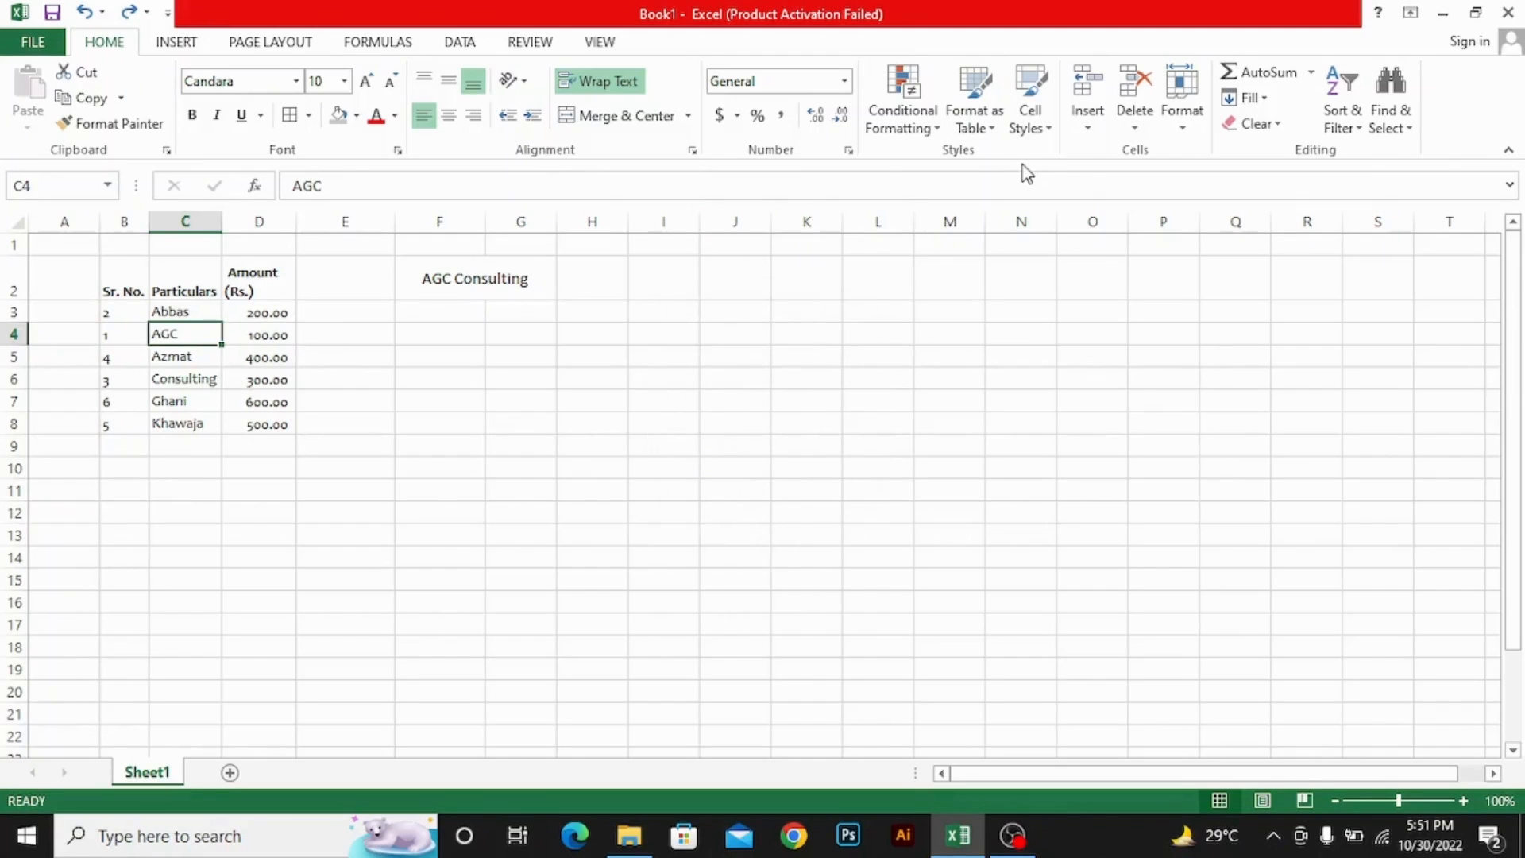
# Set the height of row 4 to 20, and undo the change
pyautogui.click(1177, 140)
pyautogui.click(1231, 177)
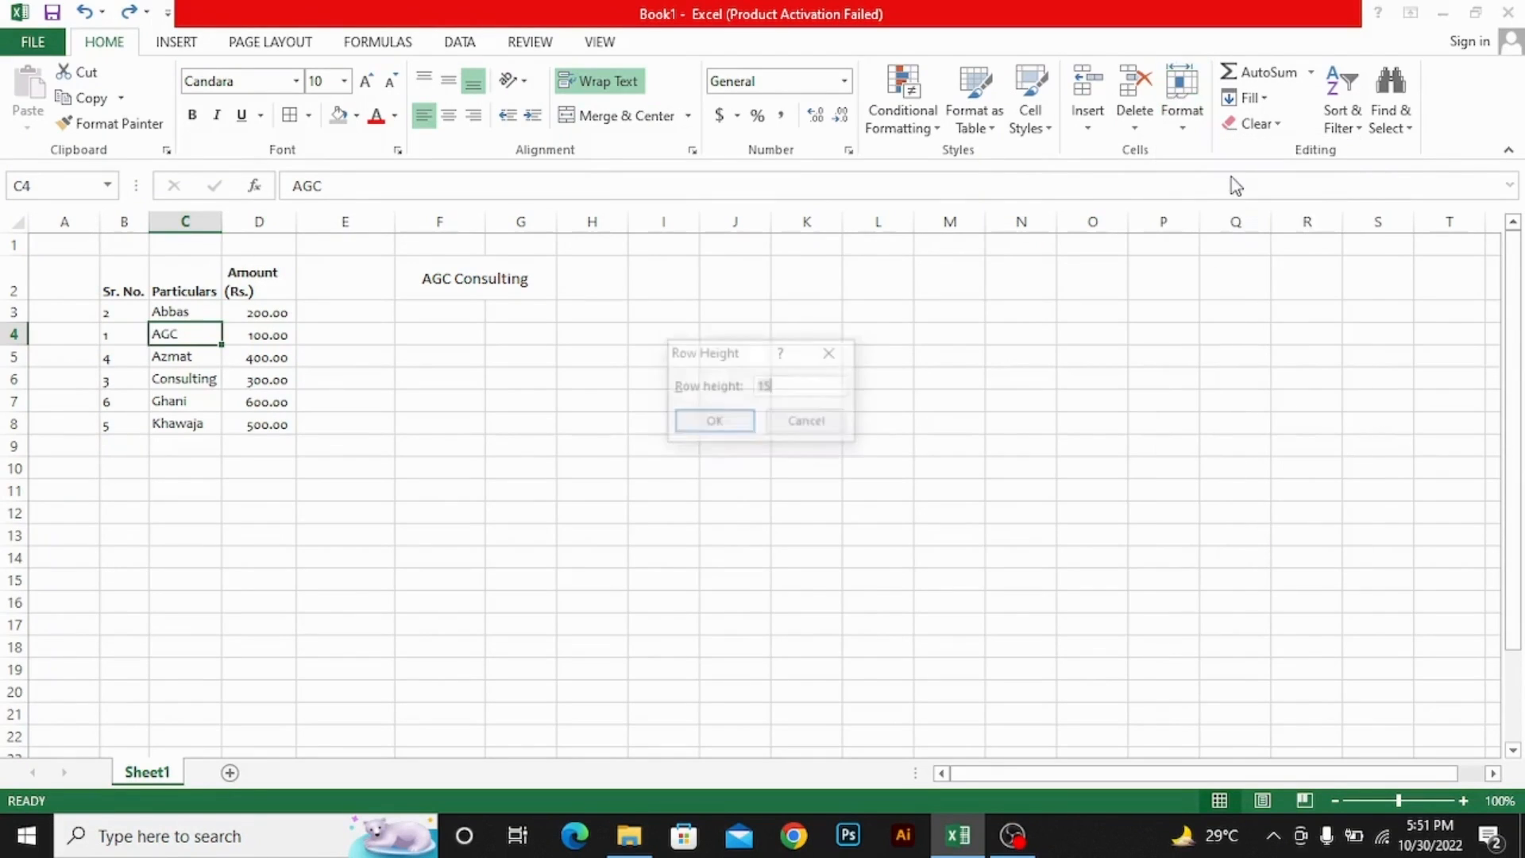
pyautogui.write('20')
pyautogui.click(714, 425)
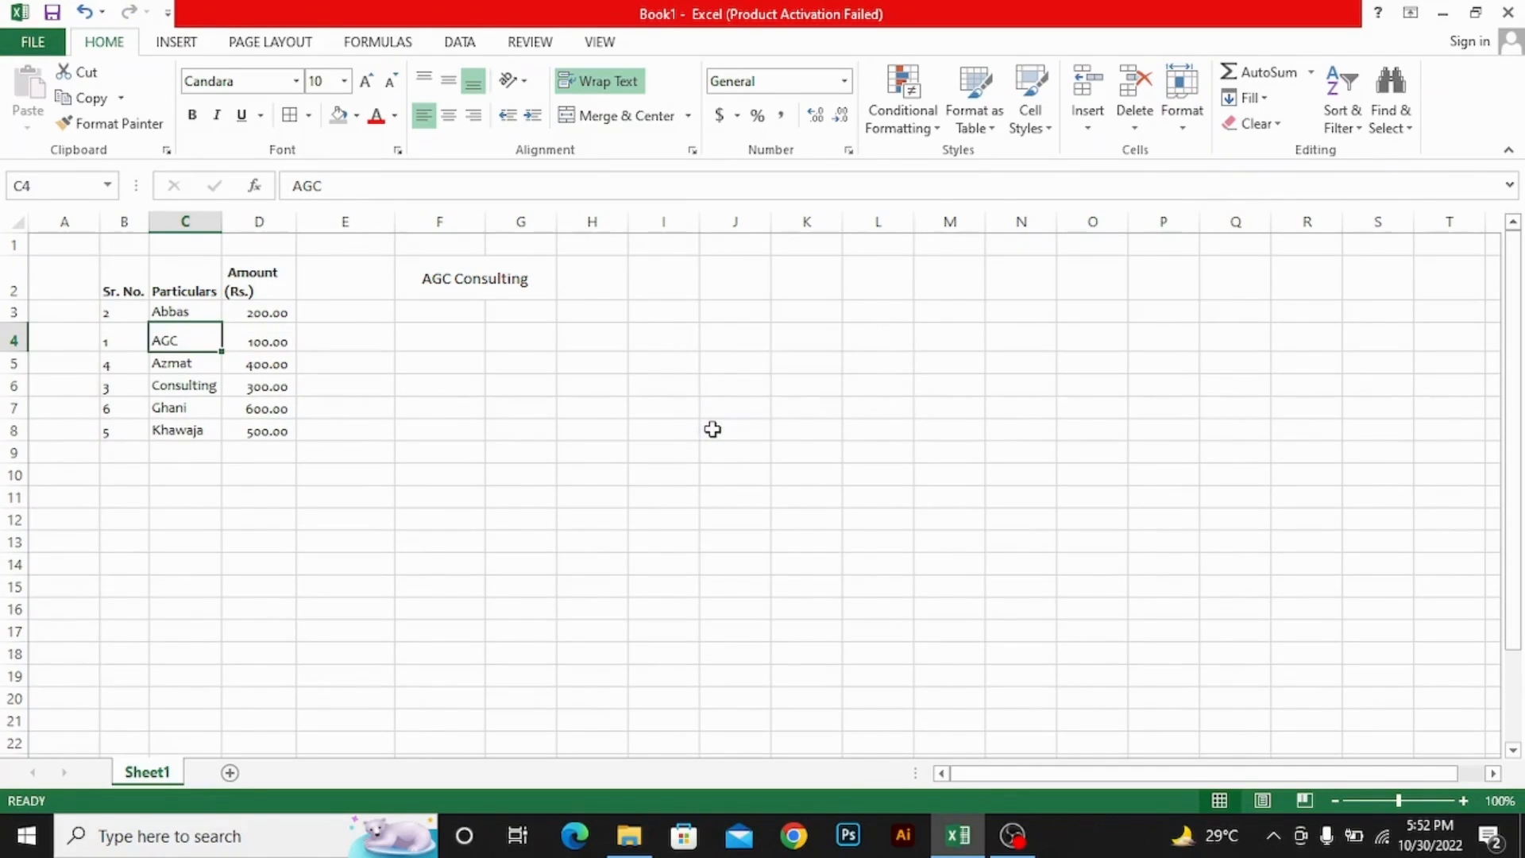
pyautogui.hotkey('ctrl', 'z')
# From empty cell E4, review the commands available for cell size, visibility, sheet organization and protection
pyautogui.press('Right')
pyautogui.press('Right')
pyautogui.press('Right')
pyautogui.press('Right')
pyautogui.press('Left')
pyautogui.press('Left')
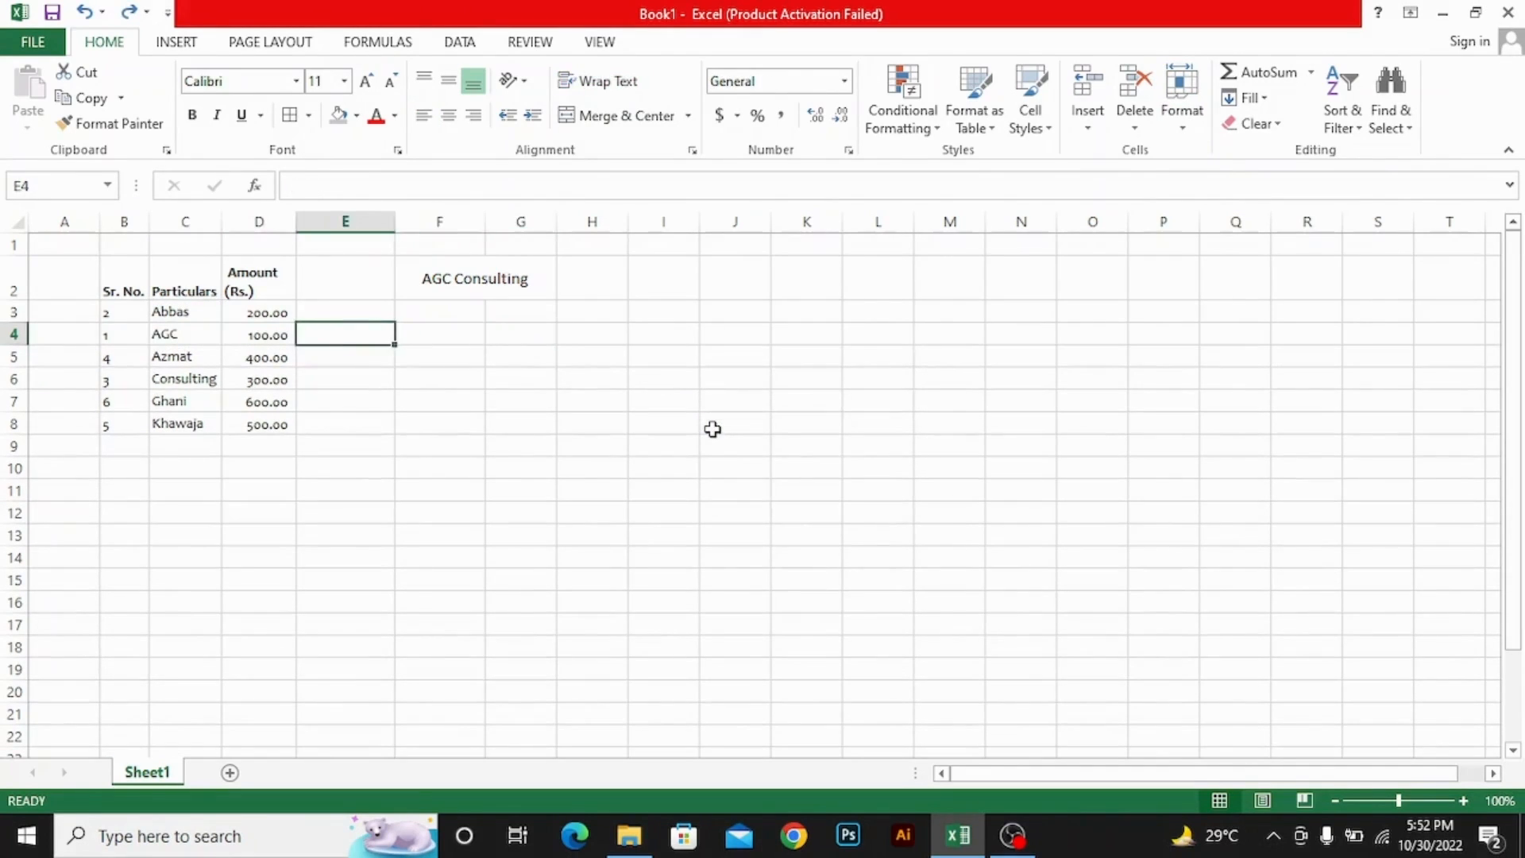
pyautogui.click(1191, 135)
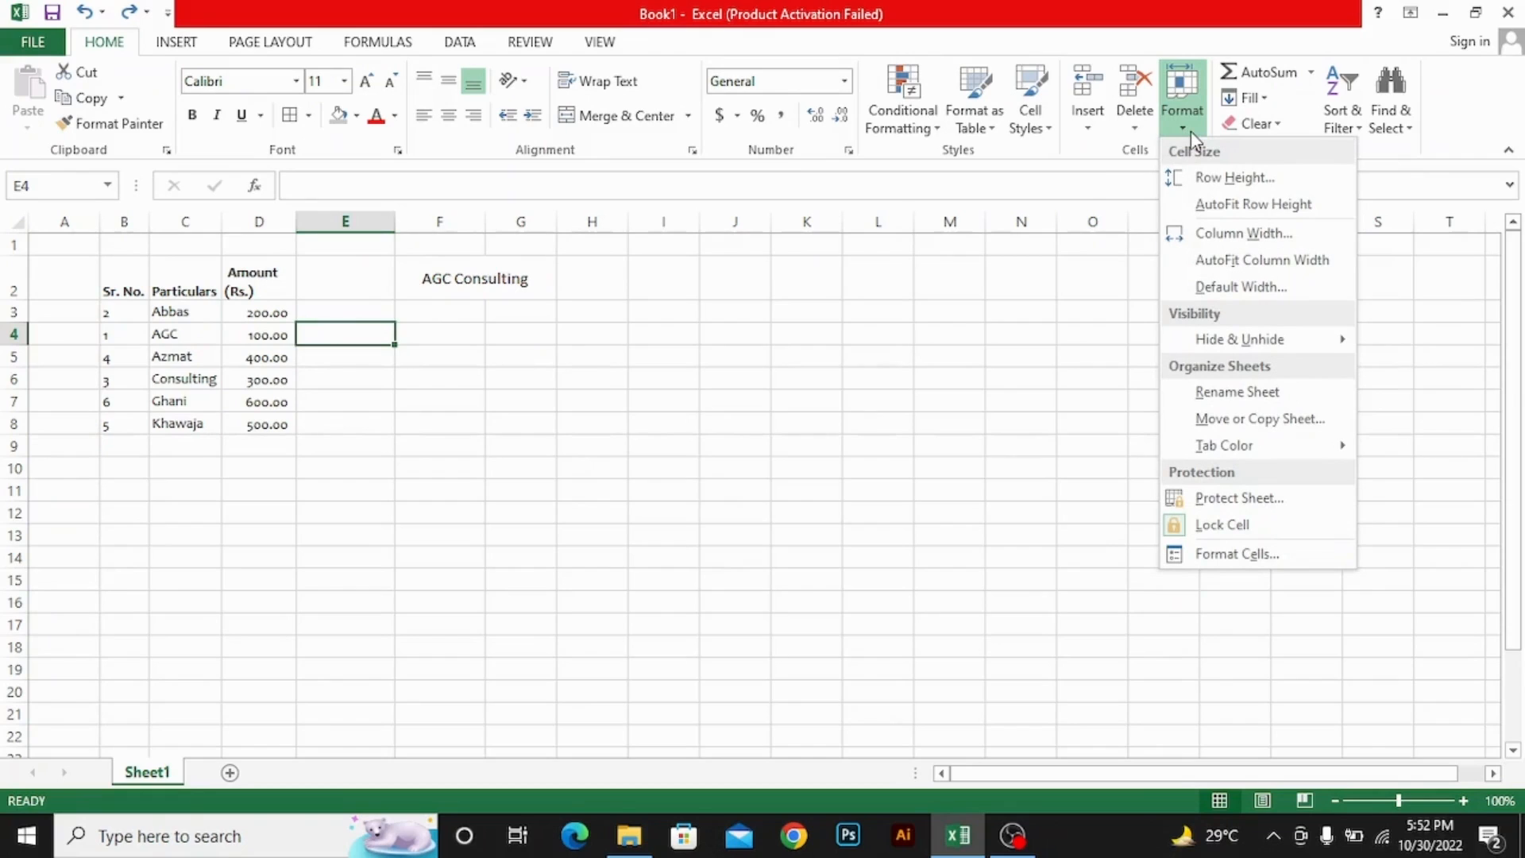
pyautogui.click(238, 354)
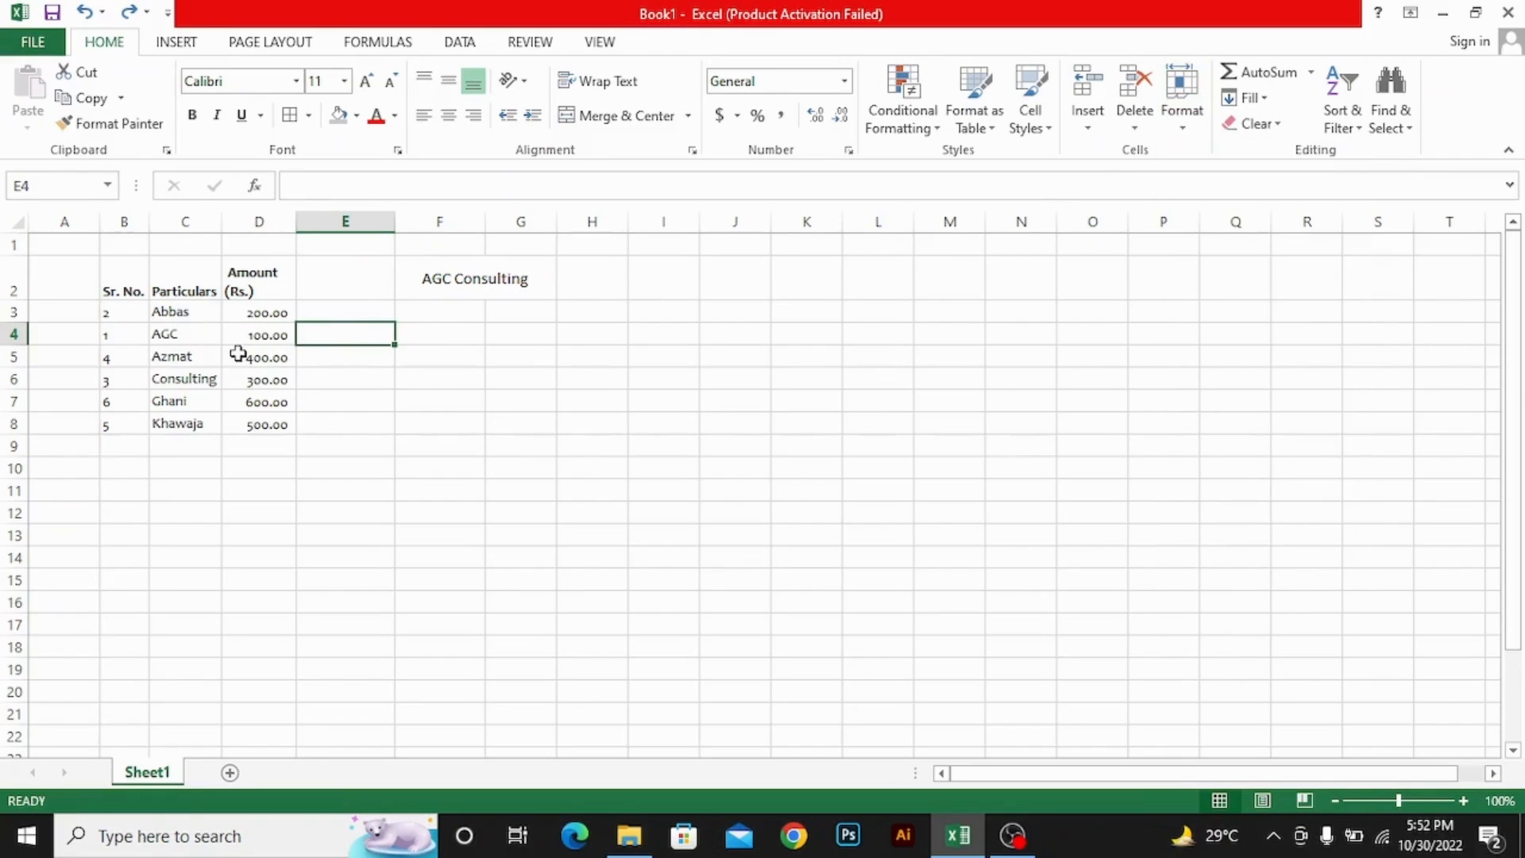
# Hide the Amount column from cell D5, and undo the hiding
pyautogui.click(238, 353)
pyautogui.press('alt')
pyautogui.press('o')
pyautogui.press('c')
pyautogui.press('h')
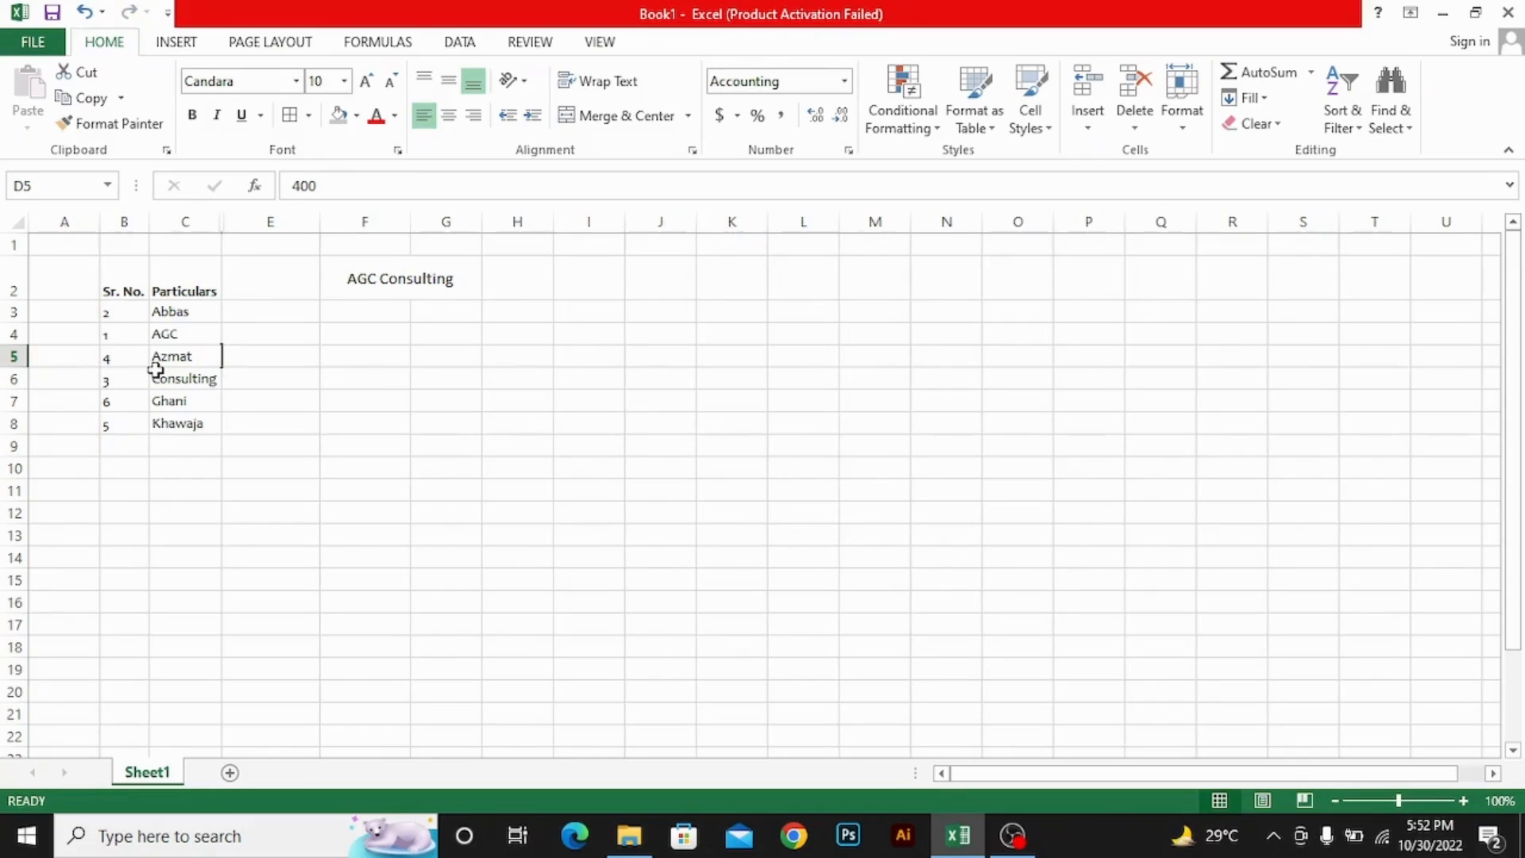
pyautogui.hotkey('ctrl', 'z')
# Hide row 5 from its serial number cell B5, and undo the hiding
pyautogui.press('Left')
pyautogui.press('Left')
pyautogui.hotkey('alt', 'e')
pyautogui.press('d')
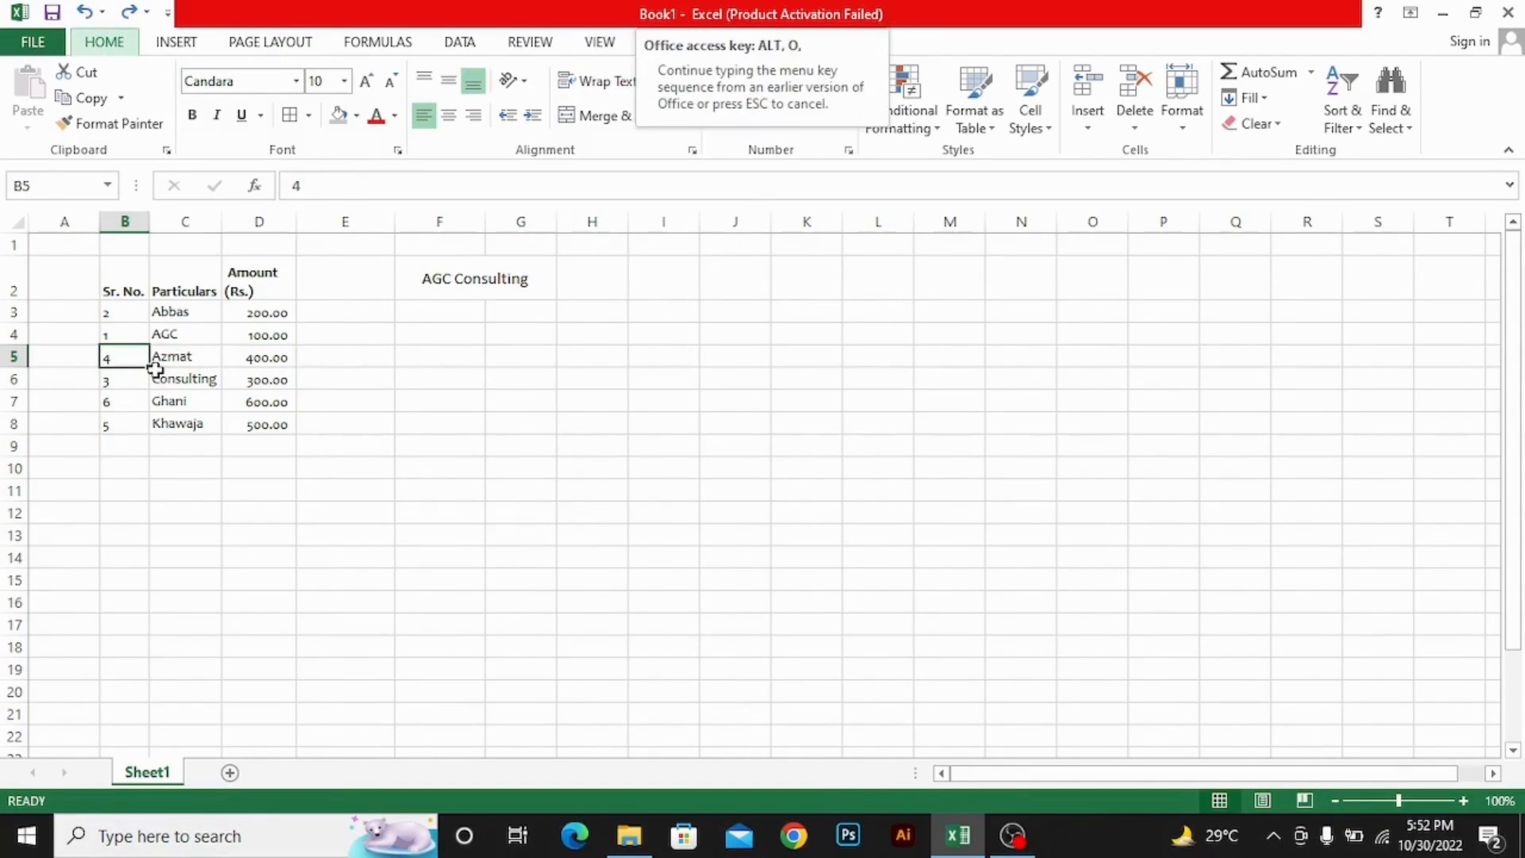
pyautogui.press('r')
pyautogui.press('Return')
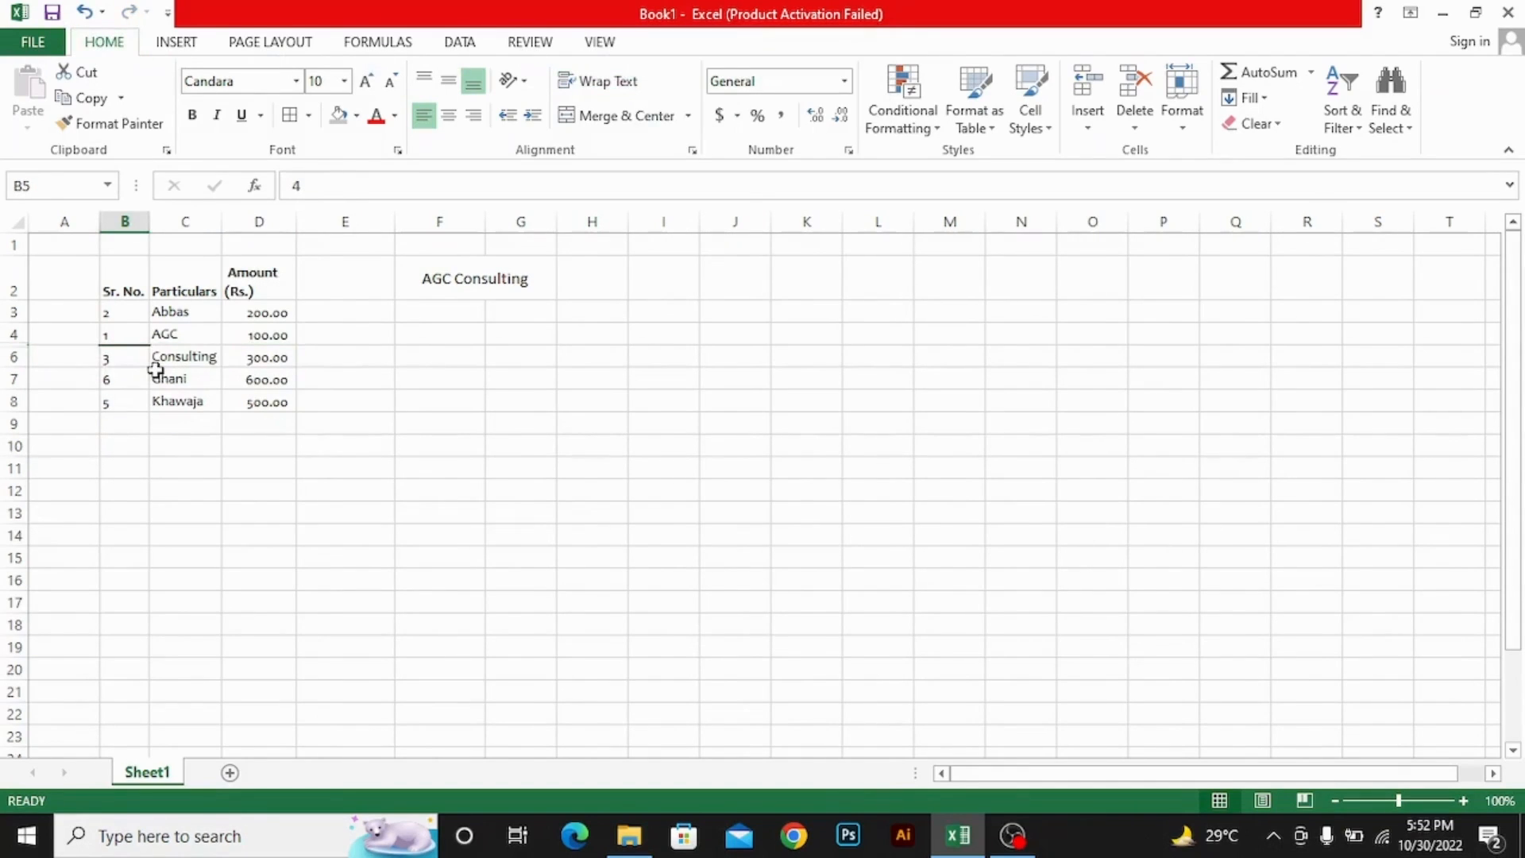
pyautogui.hotkey('ctrl', 'z')
# Hide column D again, working from the Consulting row's amount in cell D6
pyautogui.press('Down')
pyautogui.press('Right')
pyautogui.press('Left')
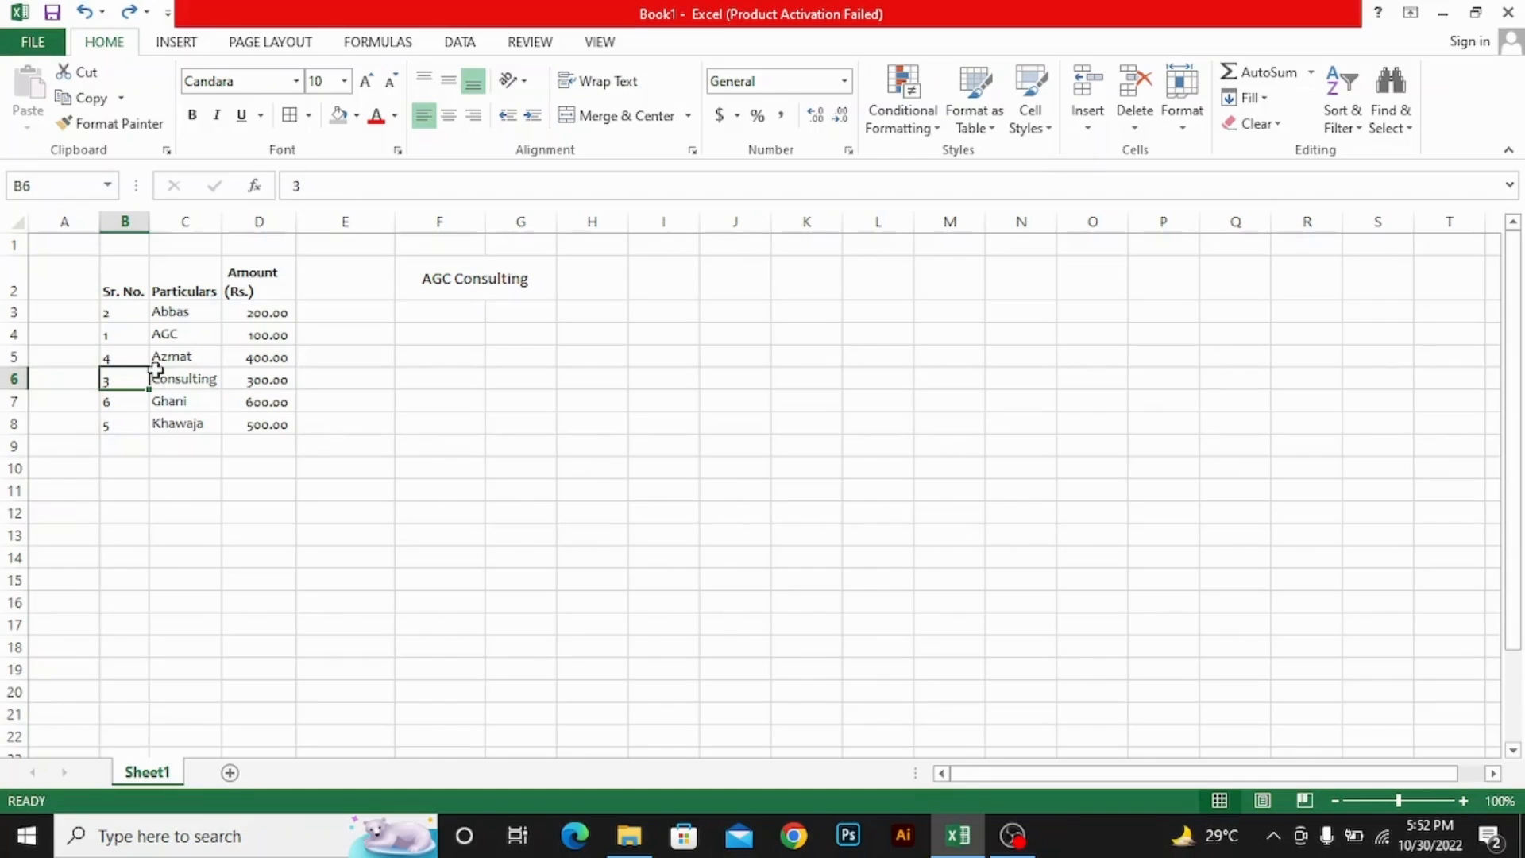
pyautogui.press('Right')
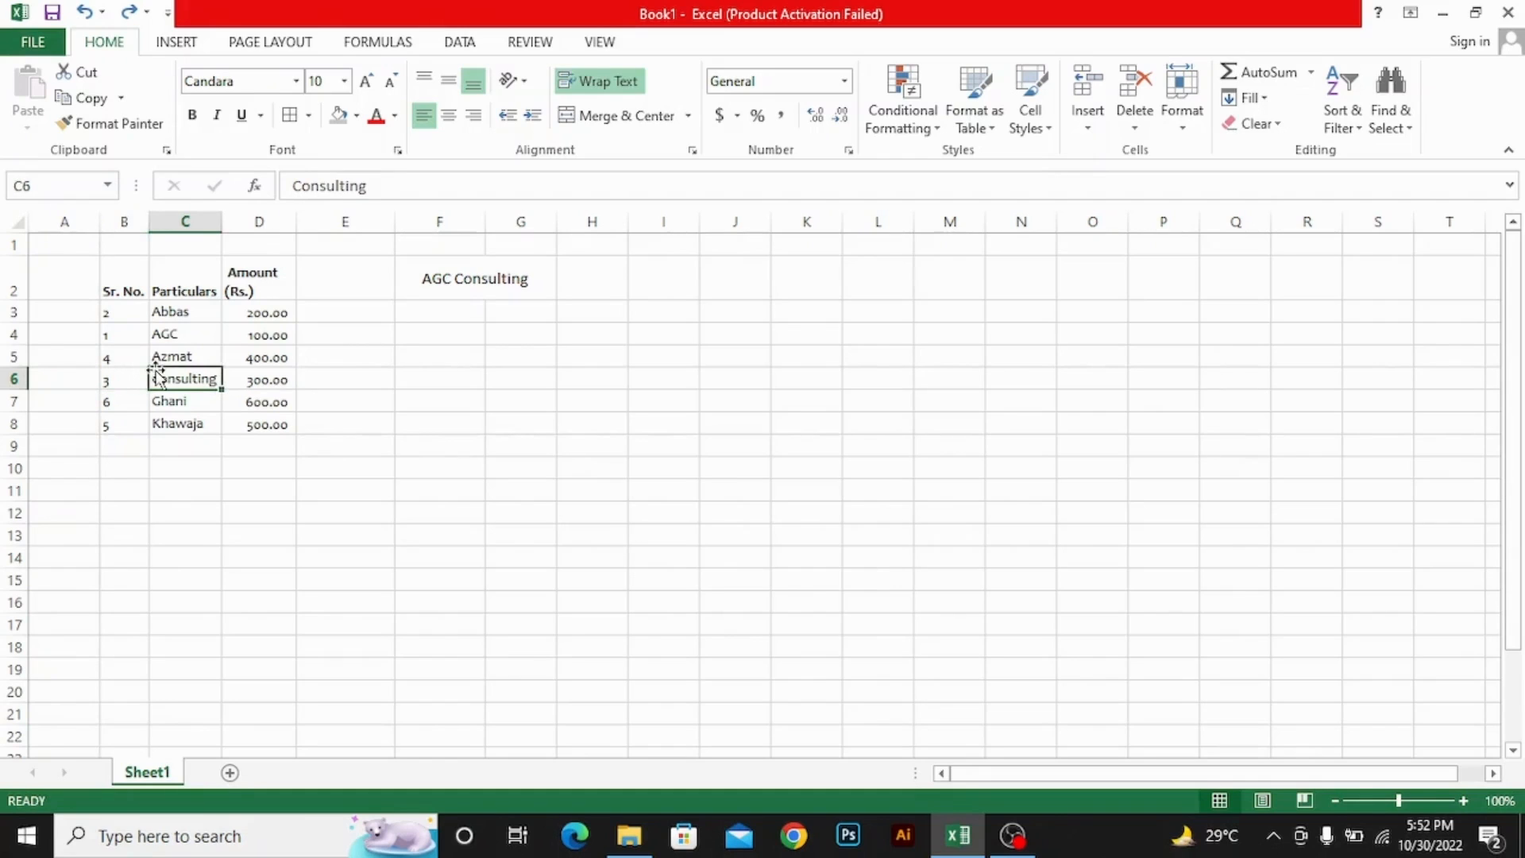
pyautogui.press('Right')
pyautogui.press('alt')
pyautogui.press('e')
pyautogui.press('d')
pyautogui.press('c')
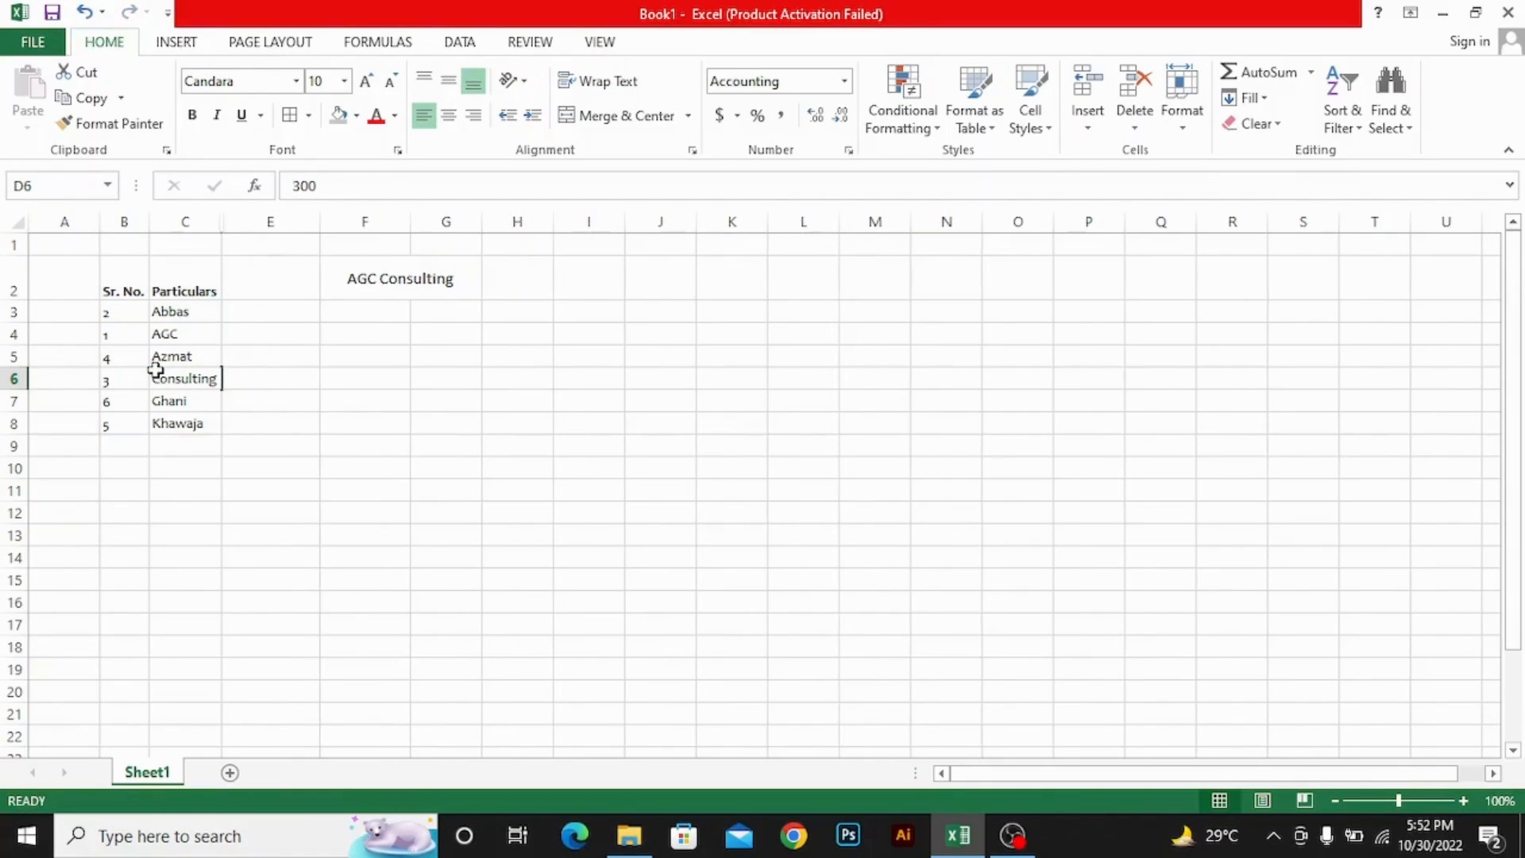
# Select across columns C to E in row 6 and unhide column D
pyautogui.press('Left')
pyautogui.hotkey('shift', 'Right')
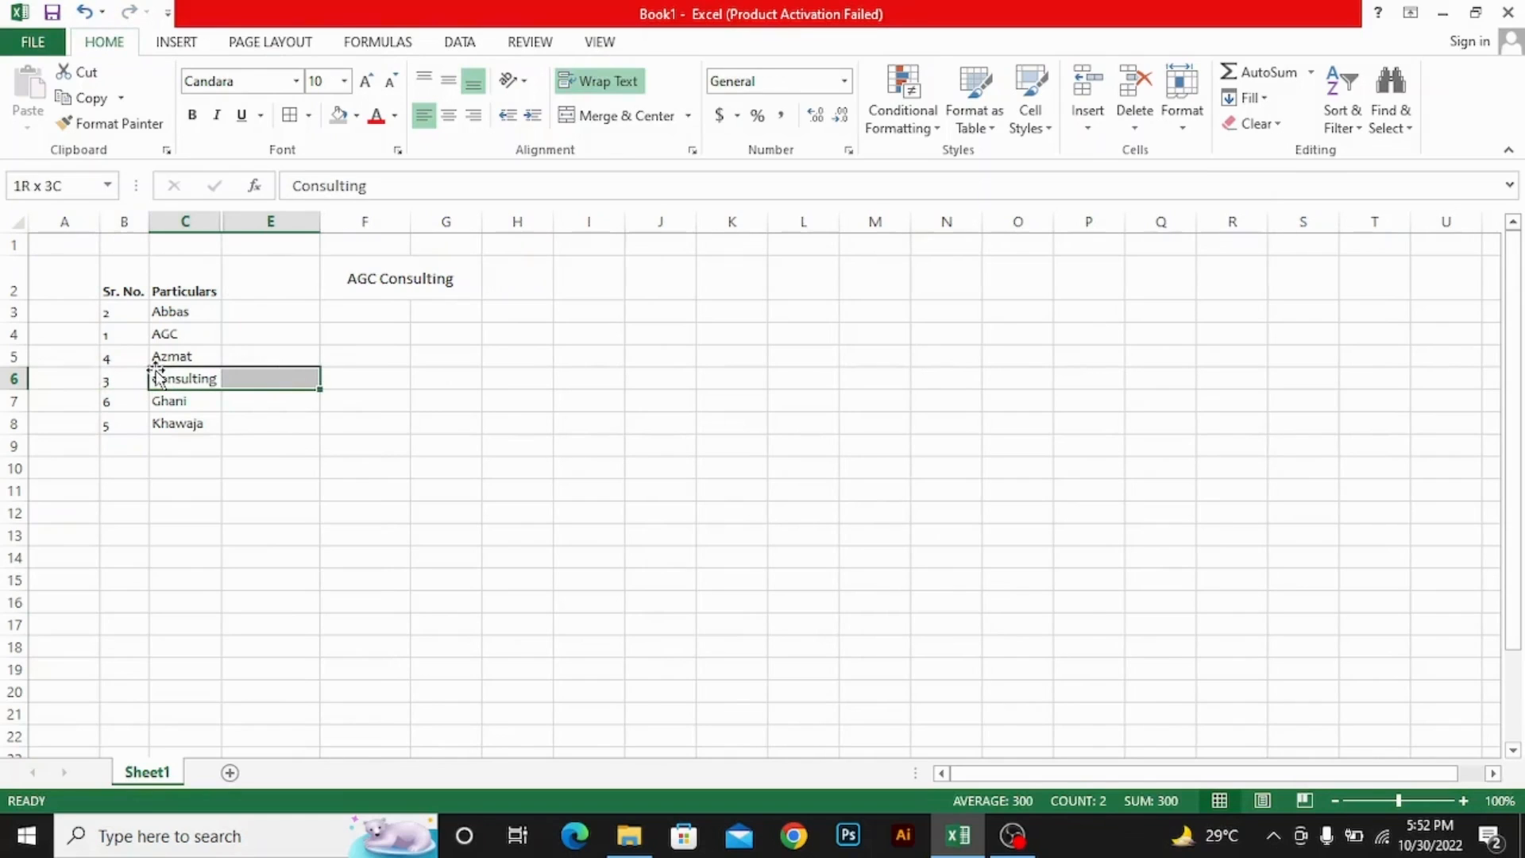
pyautogui.press('alt')
pyautogui.press('e')
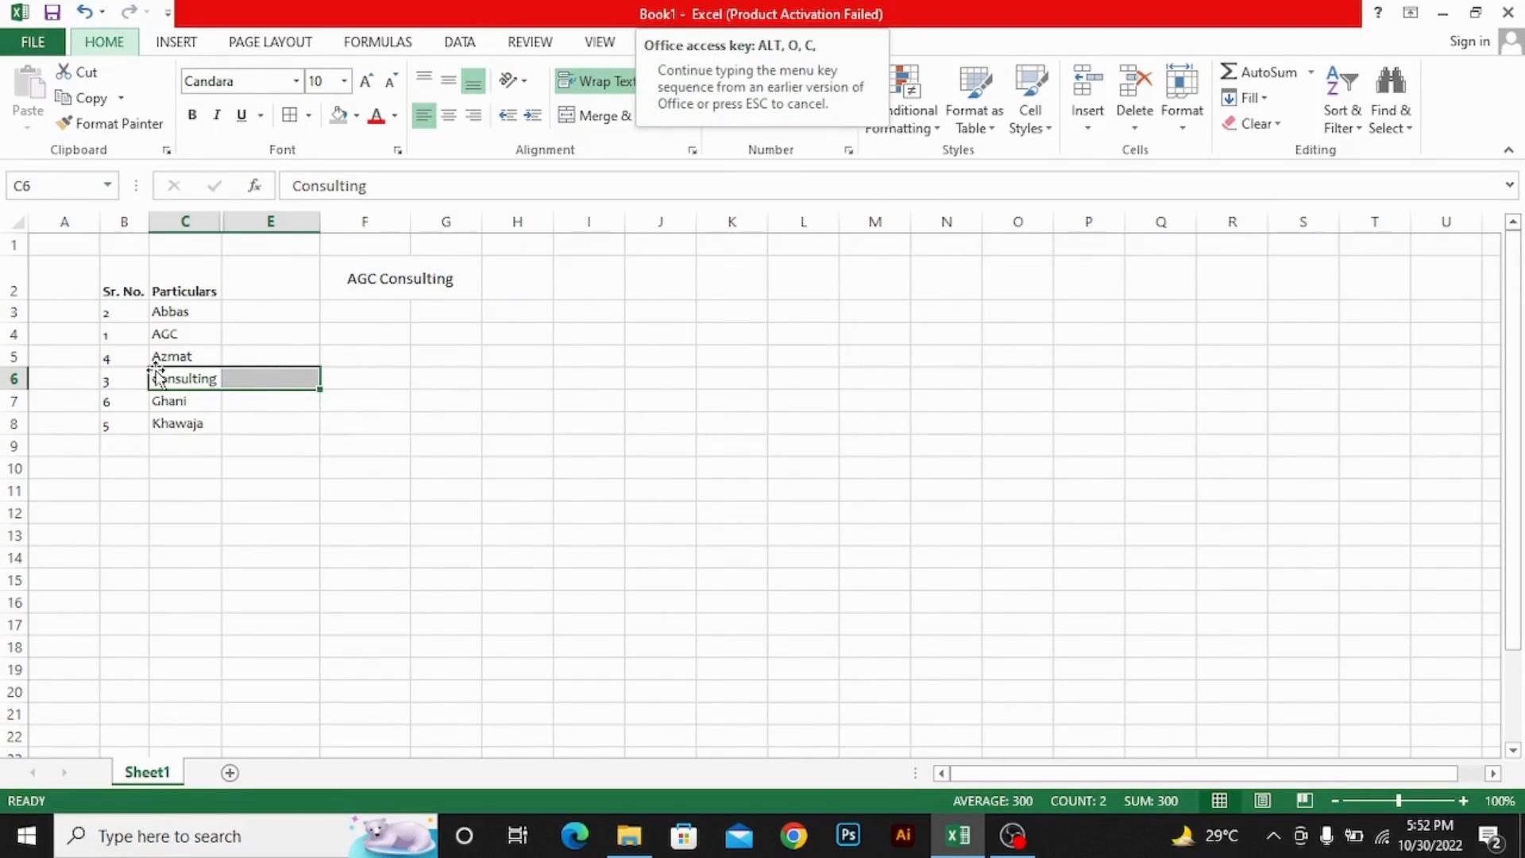
pyautogui.press('u')
# Hide row 6, the Consulting row, from cell B6
pyautogui.press('Left')
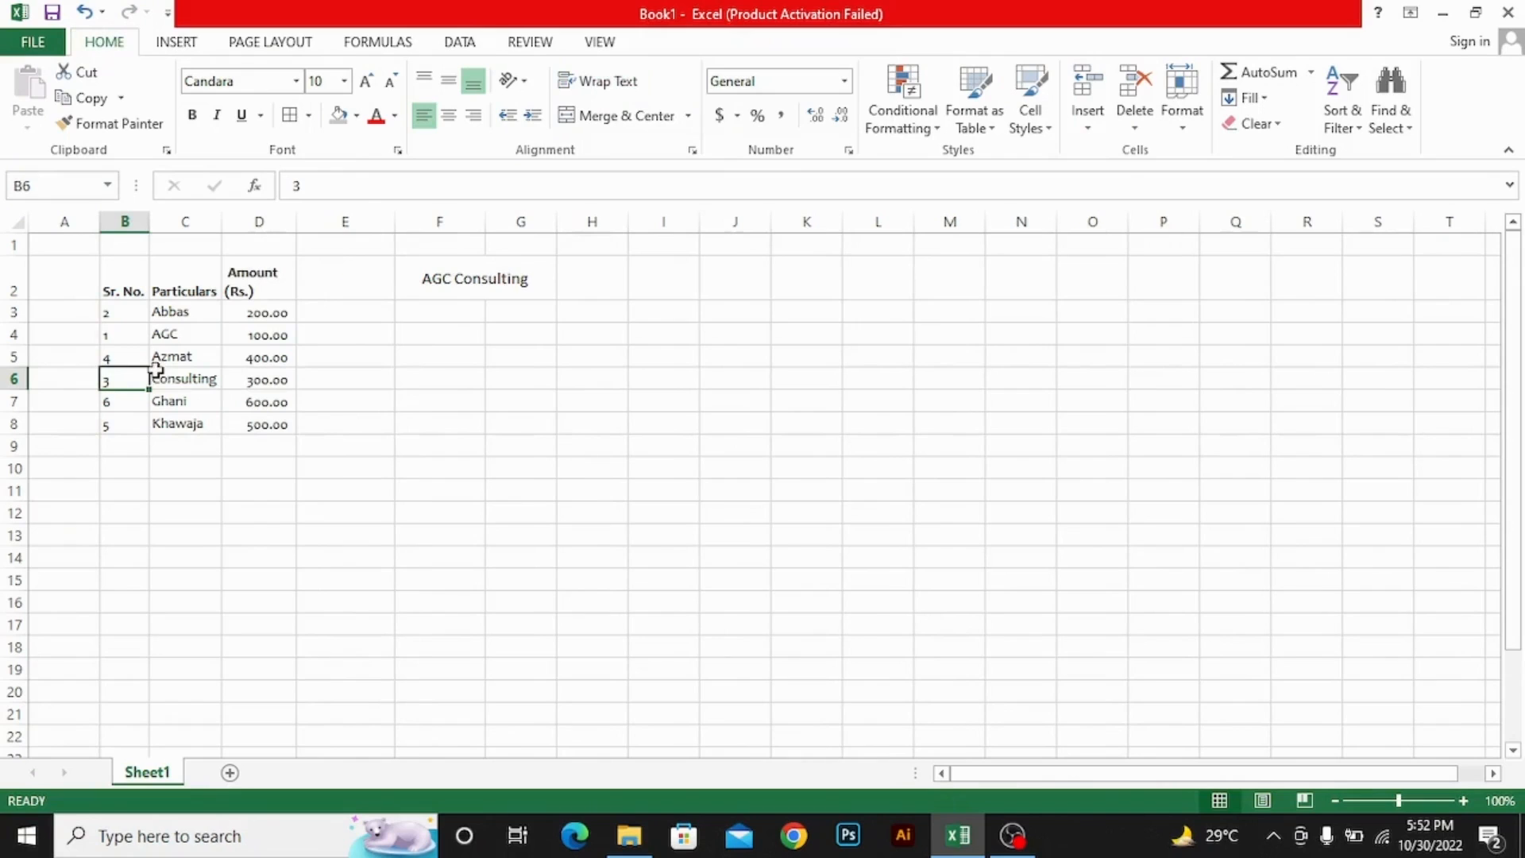
pyautogui.hotkey('alt', 'o')
pyautogui.press('r')
pyautogui.press('h')
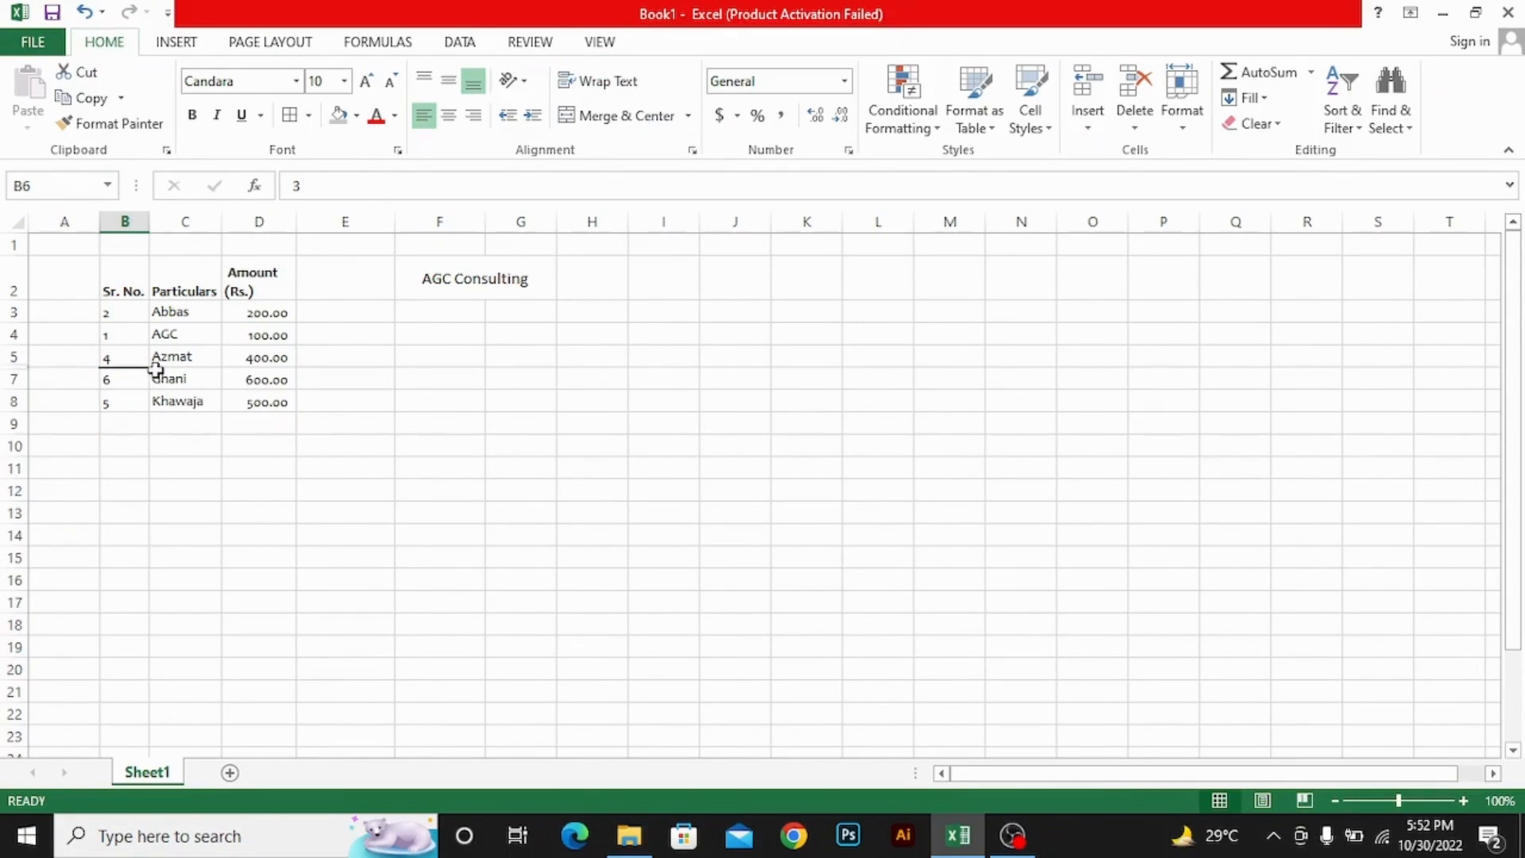
# Select cells B4 to B7 across the hidden row and unhide row 6
pyautogui.press('Up')
pyautogui.press('Up')
pyautogui.hotkey('shift', 'Down')
pyautogui.hotkey('shift', 'Down')
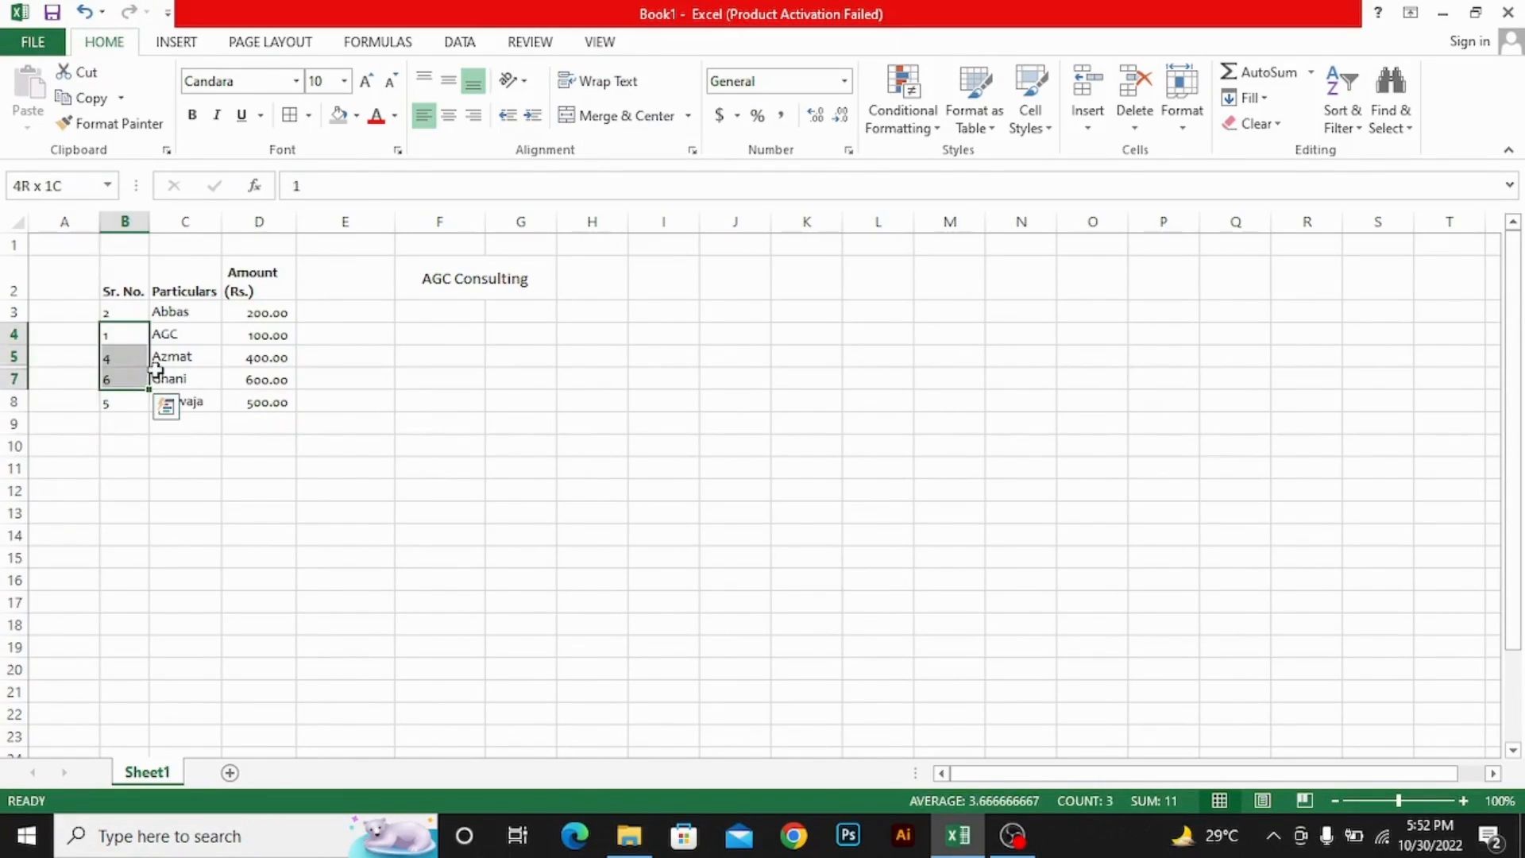
pyautogui.press('alt')
pyautogui.press('o')
pyautogui.press('r')
pyautogui.press('u')
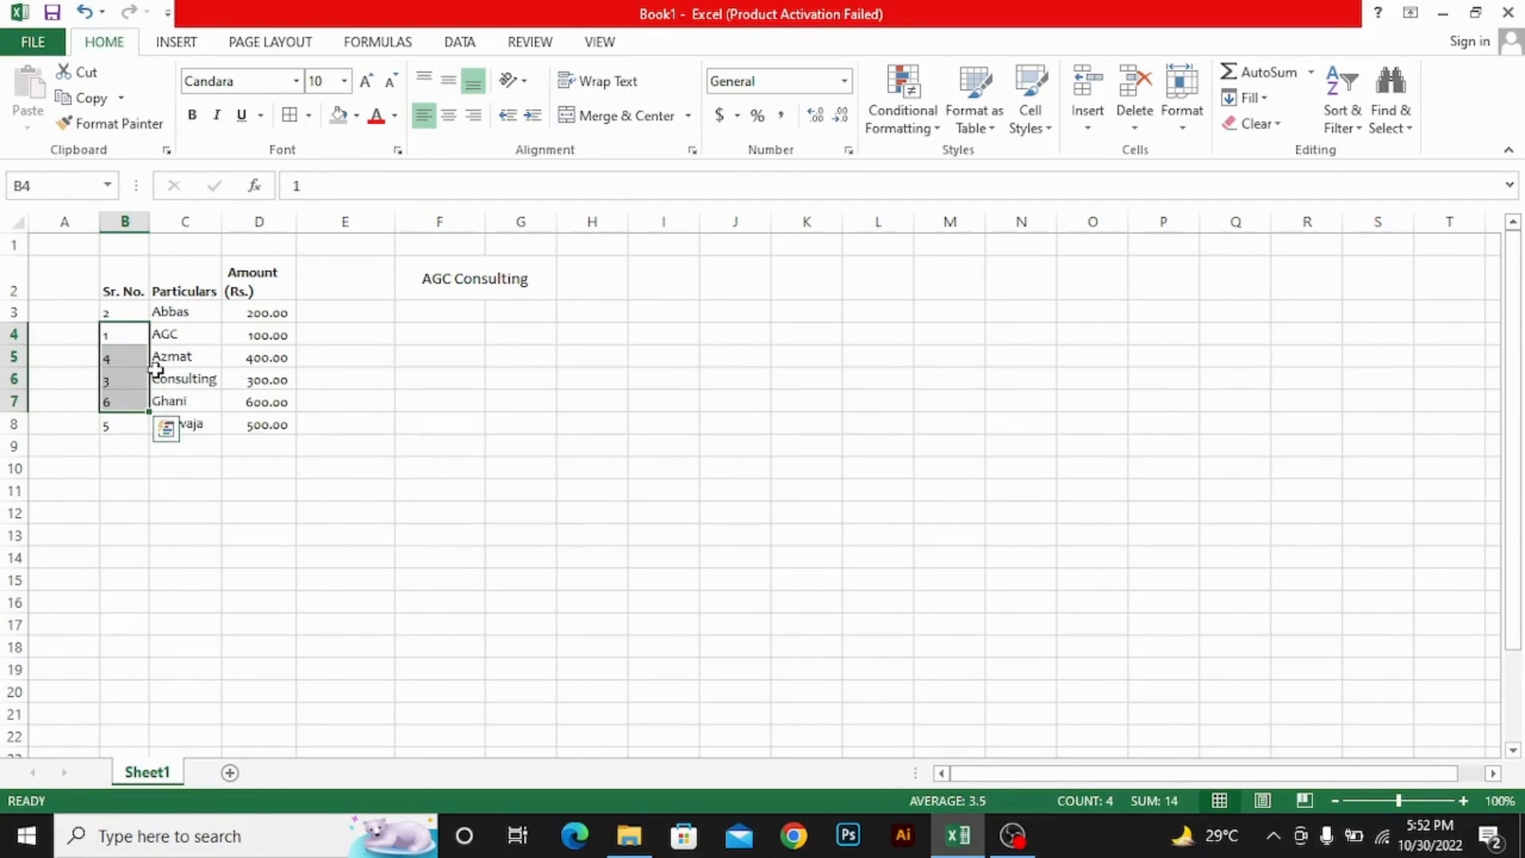
# Middle-align the serial number in cell B5 vertically, and go to the Particulars header in C2
pyautogui.hotkey('shift', 'BackSpace')
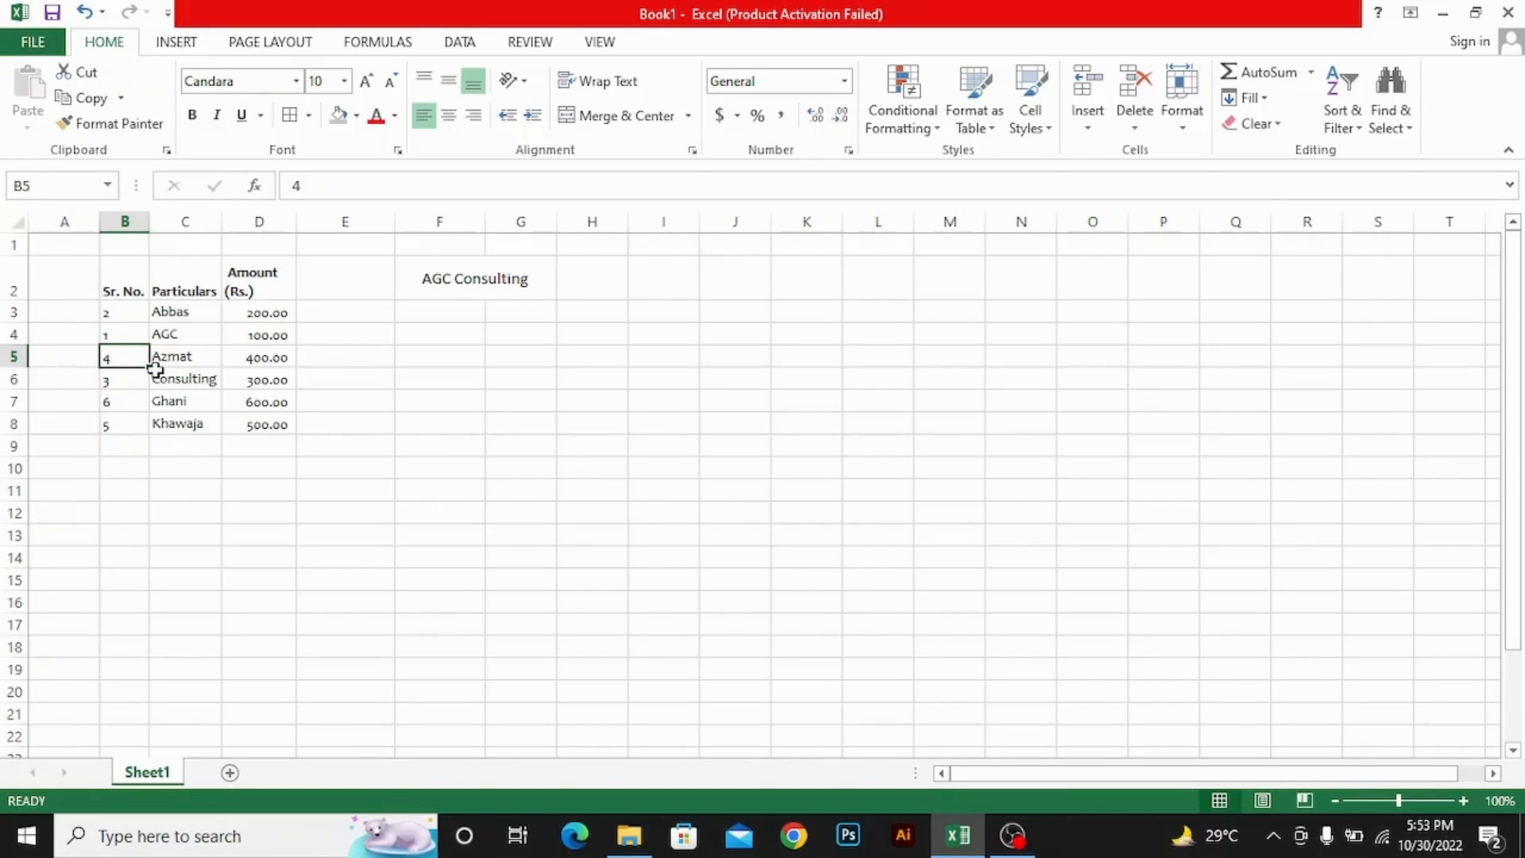
pyautogui.press('alt')
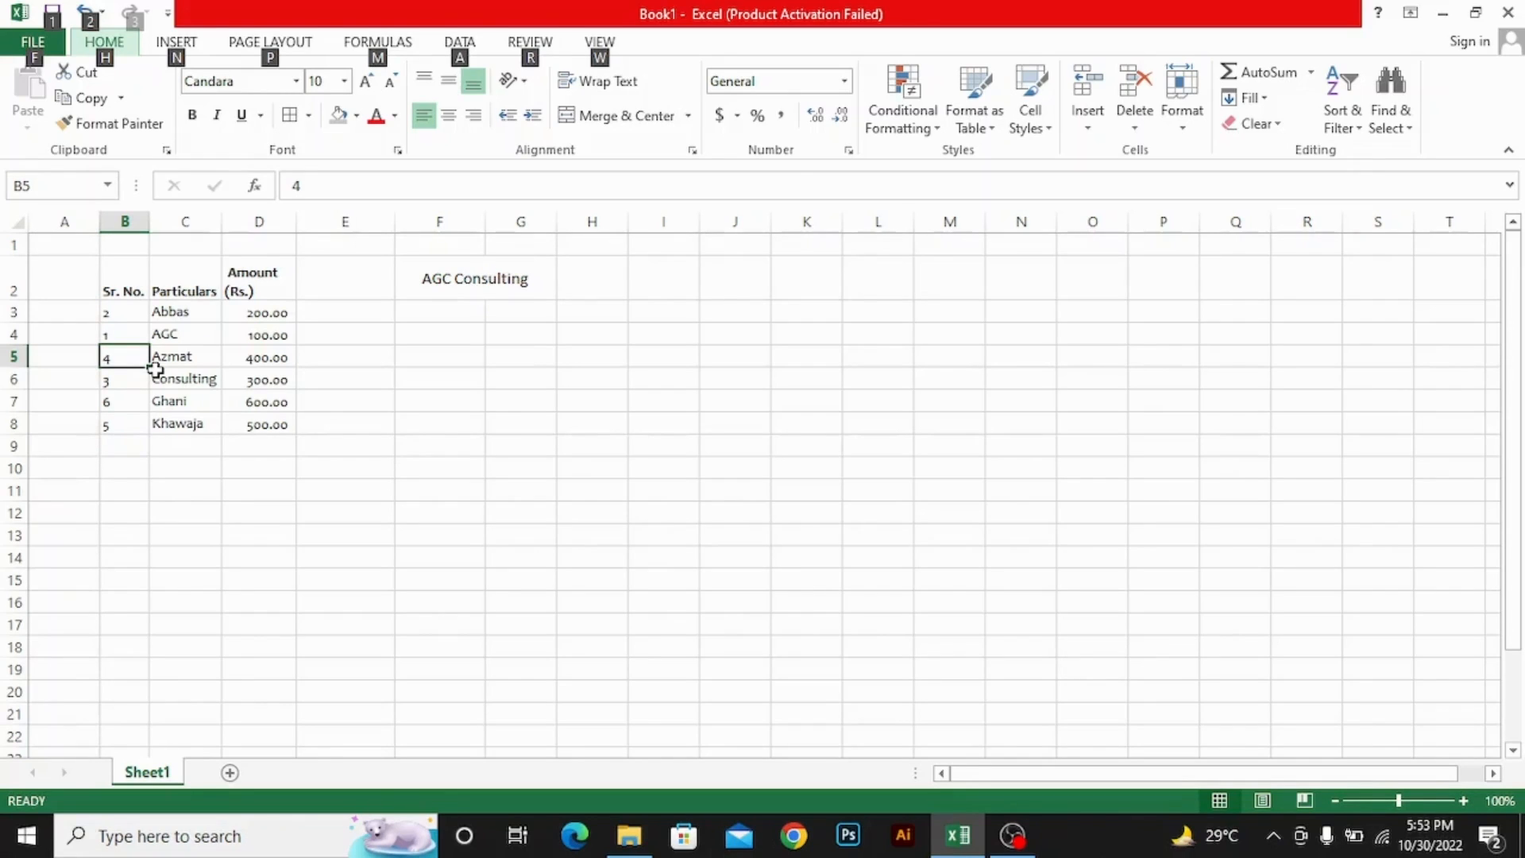
pyautogui.press('h')
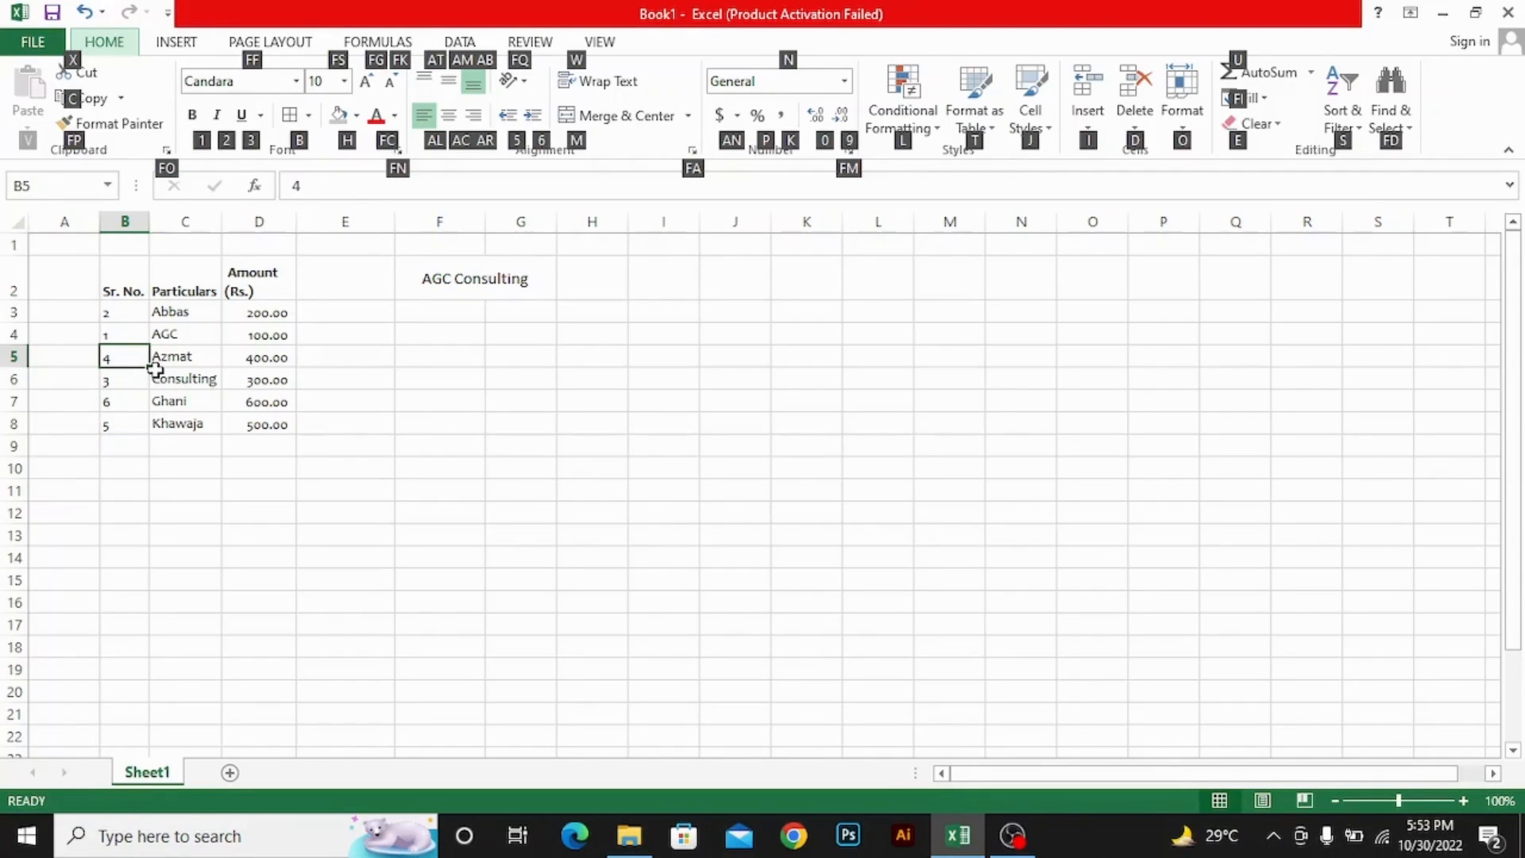
pyautogui.press('a')
pyautogui.press('m')
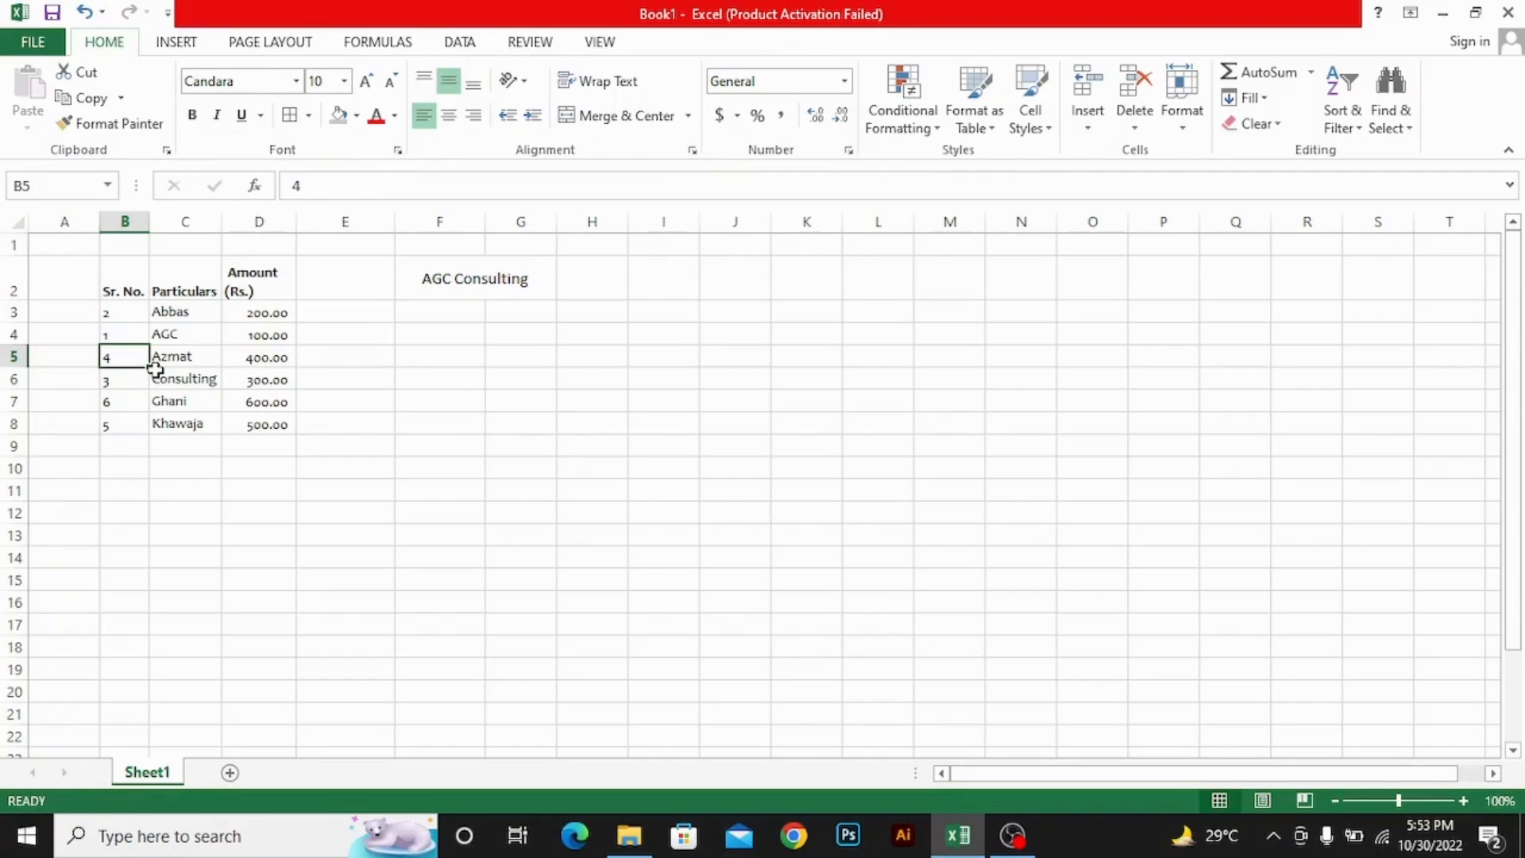
pyautogui.press('Down')
pyautogui.press('Right')
pyautogui.press('Up')
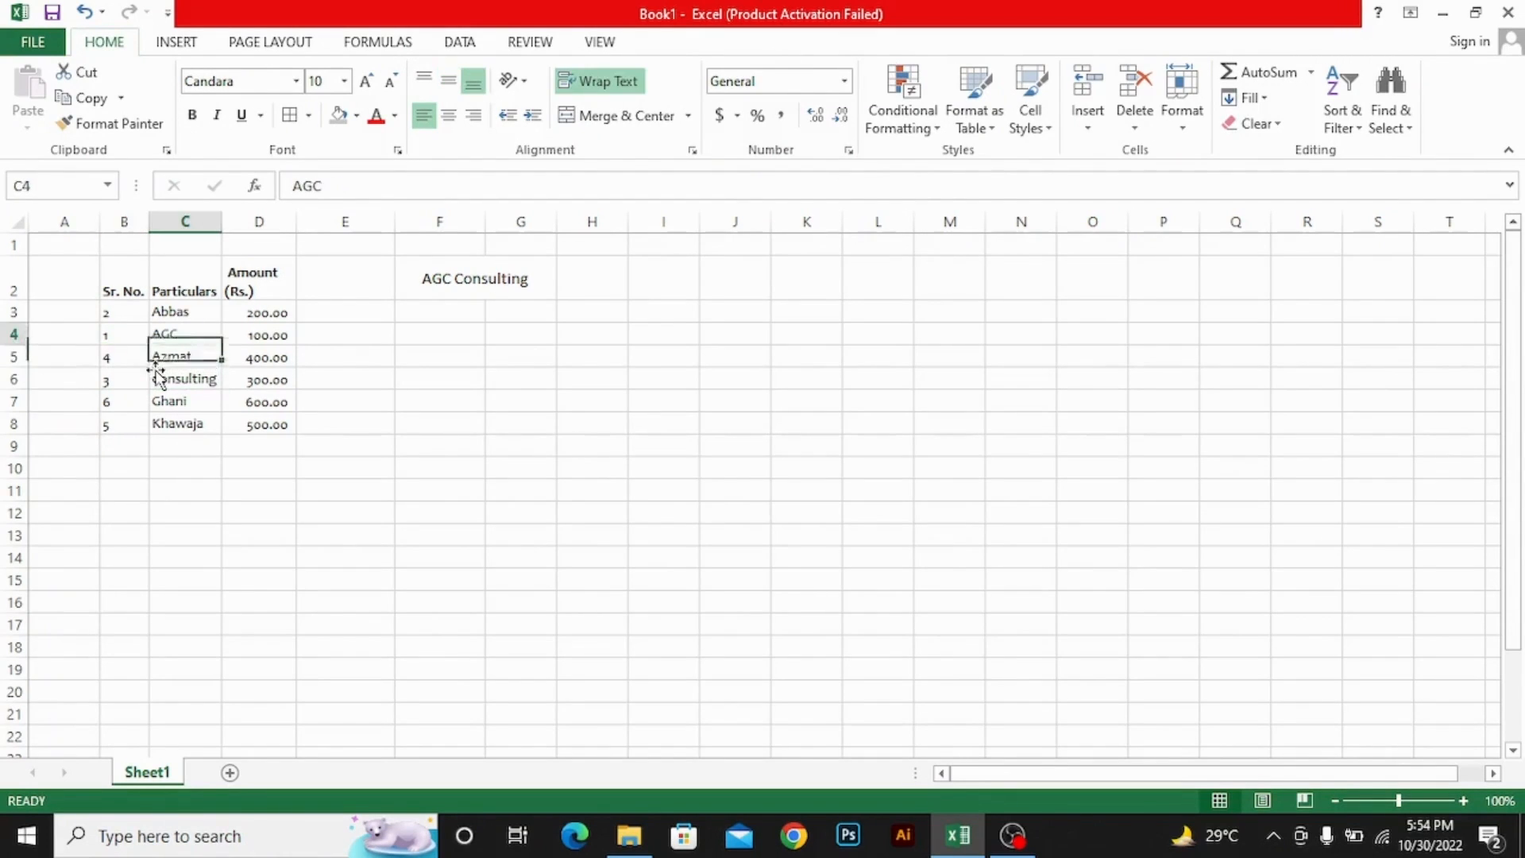
pyautogui.press('Up')
pyautogui.press('Up')
pyautogui.press('Up')
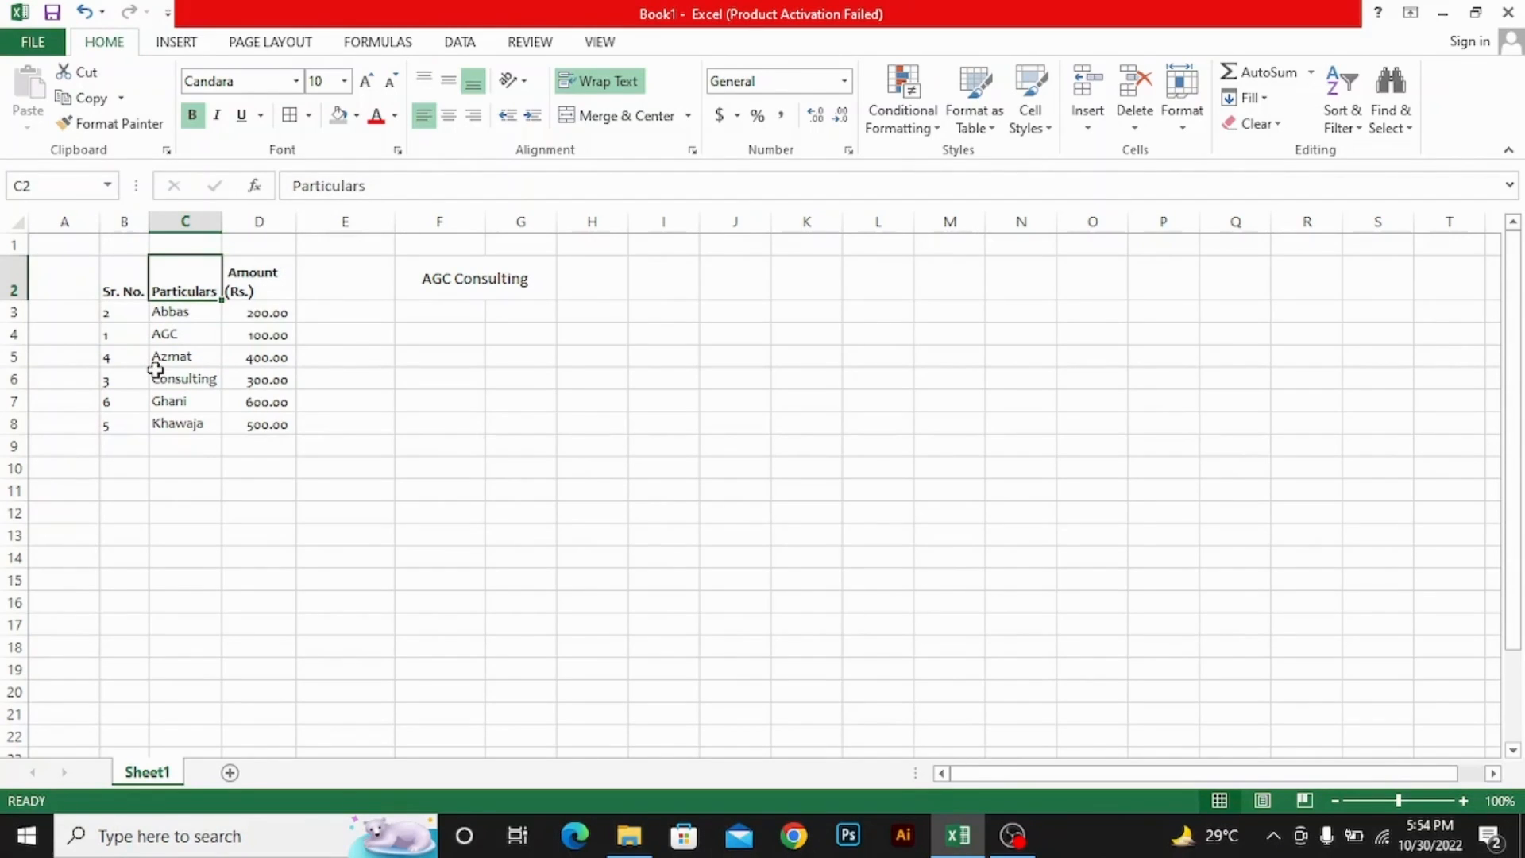
# Merge and center the Particulars and Amount (Rs.) headers across C2:D2, accepting the discarded value, and undo the merge
pyautogui.hotkey('shift', 'Right')
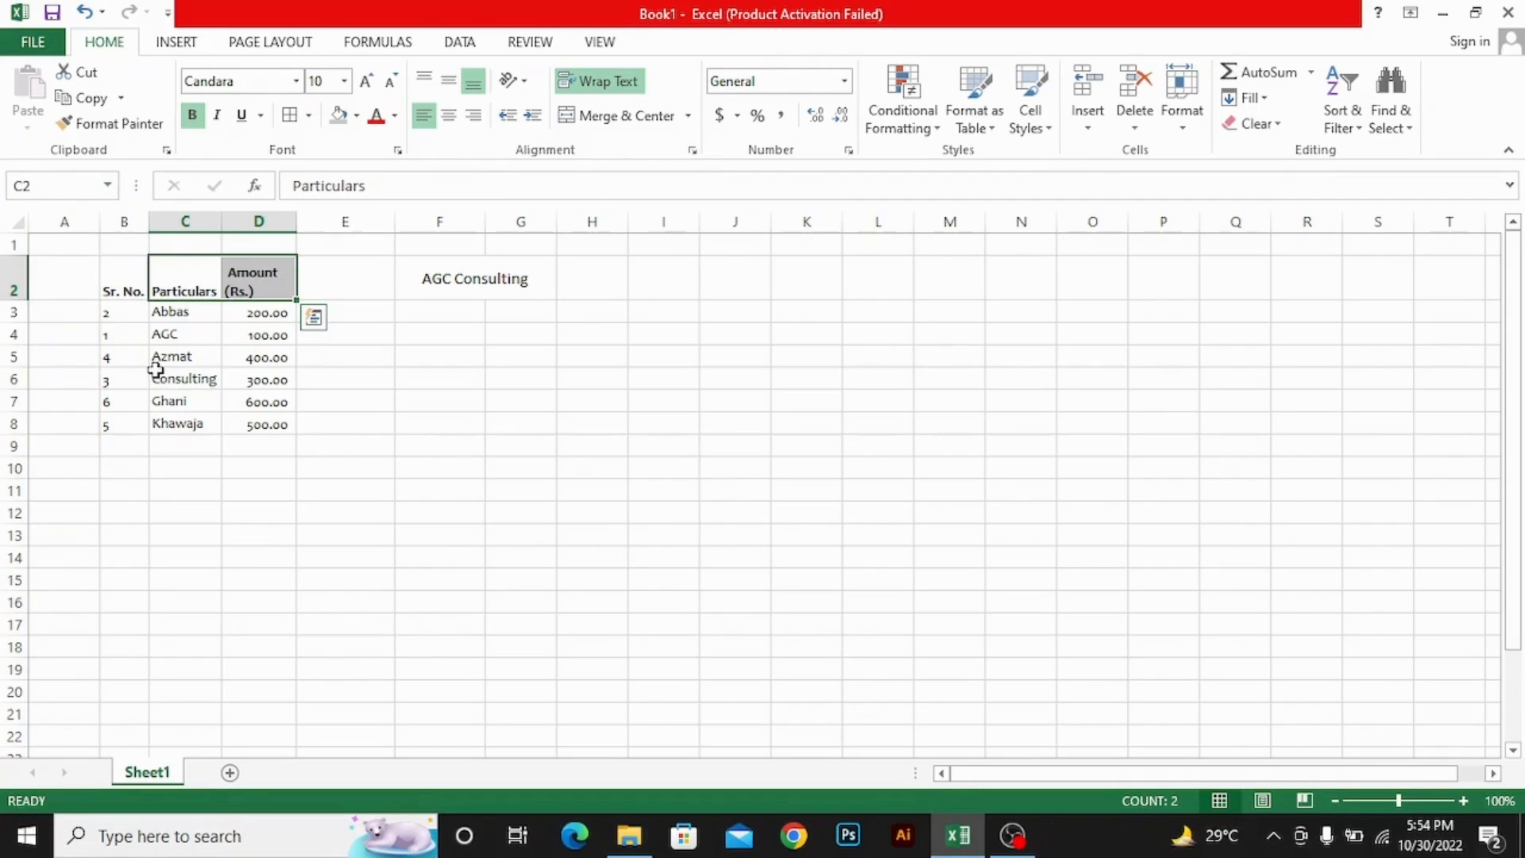
pyautogui.press('alt')
pyautogui.press('h')
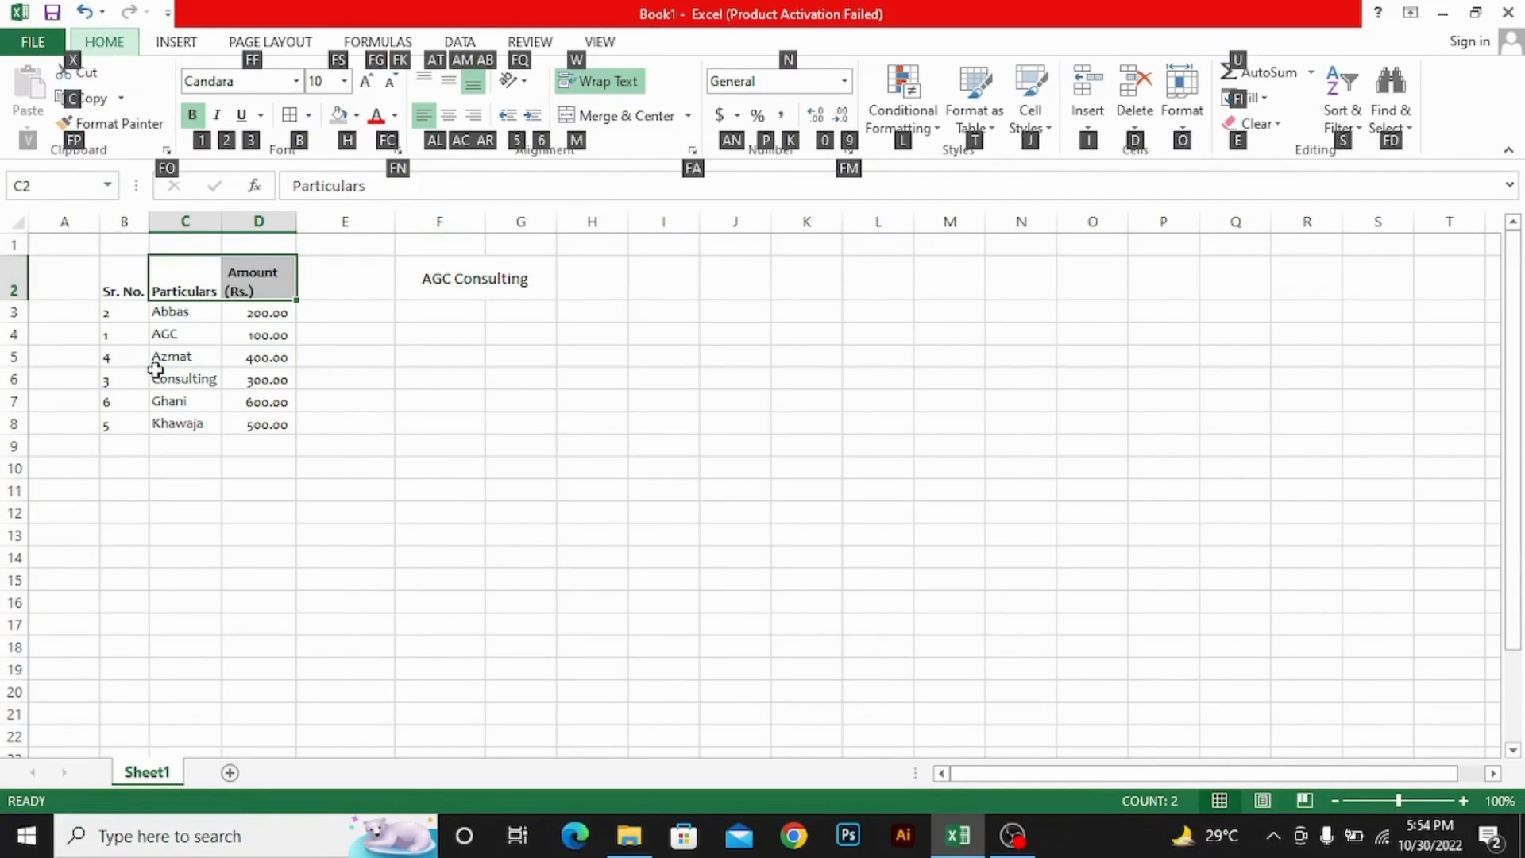
pyautogui.press('m')
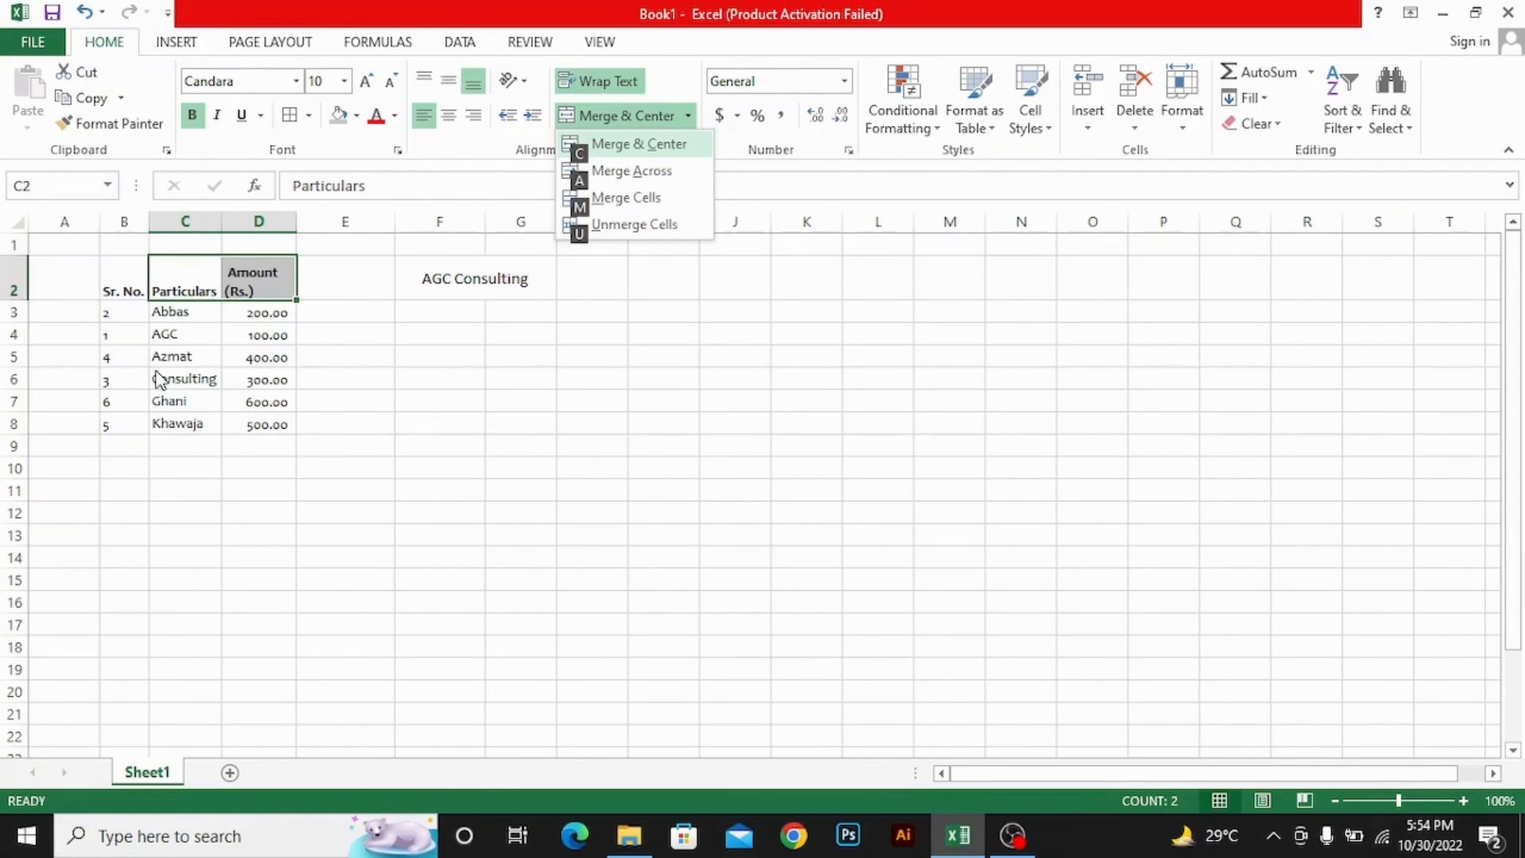
pyautogui.press('c')
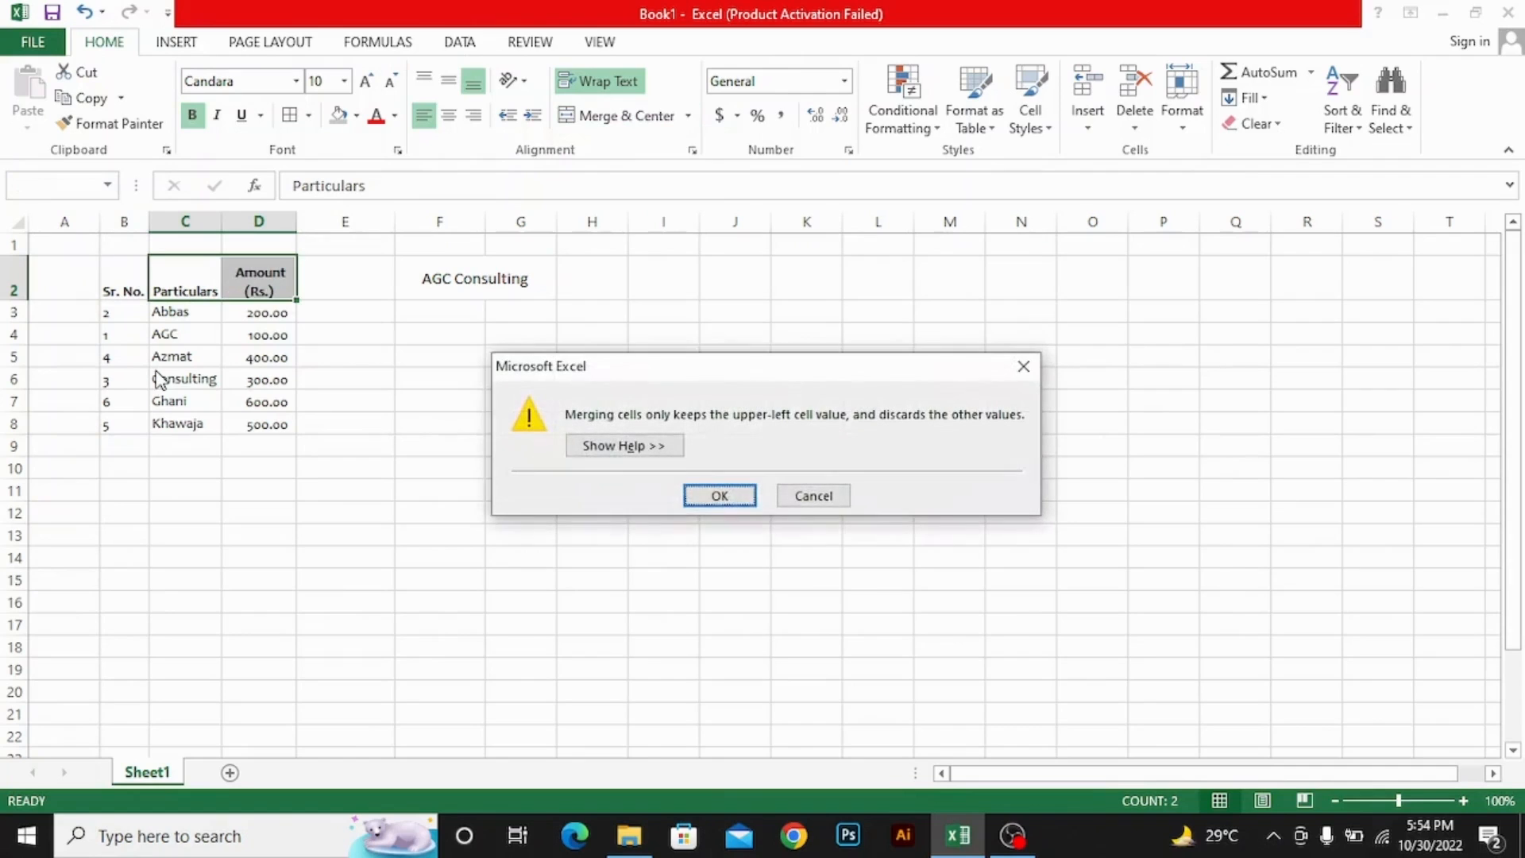
pyautogui.press('Return')
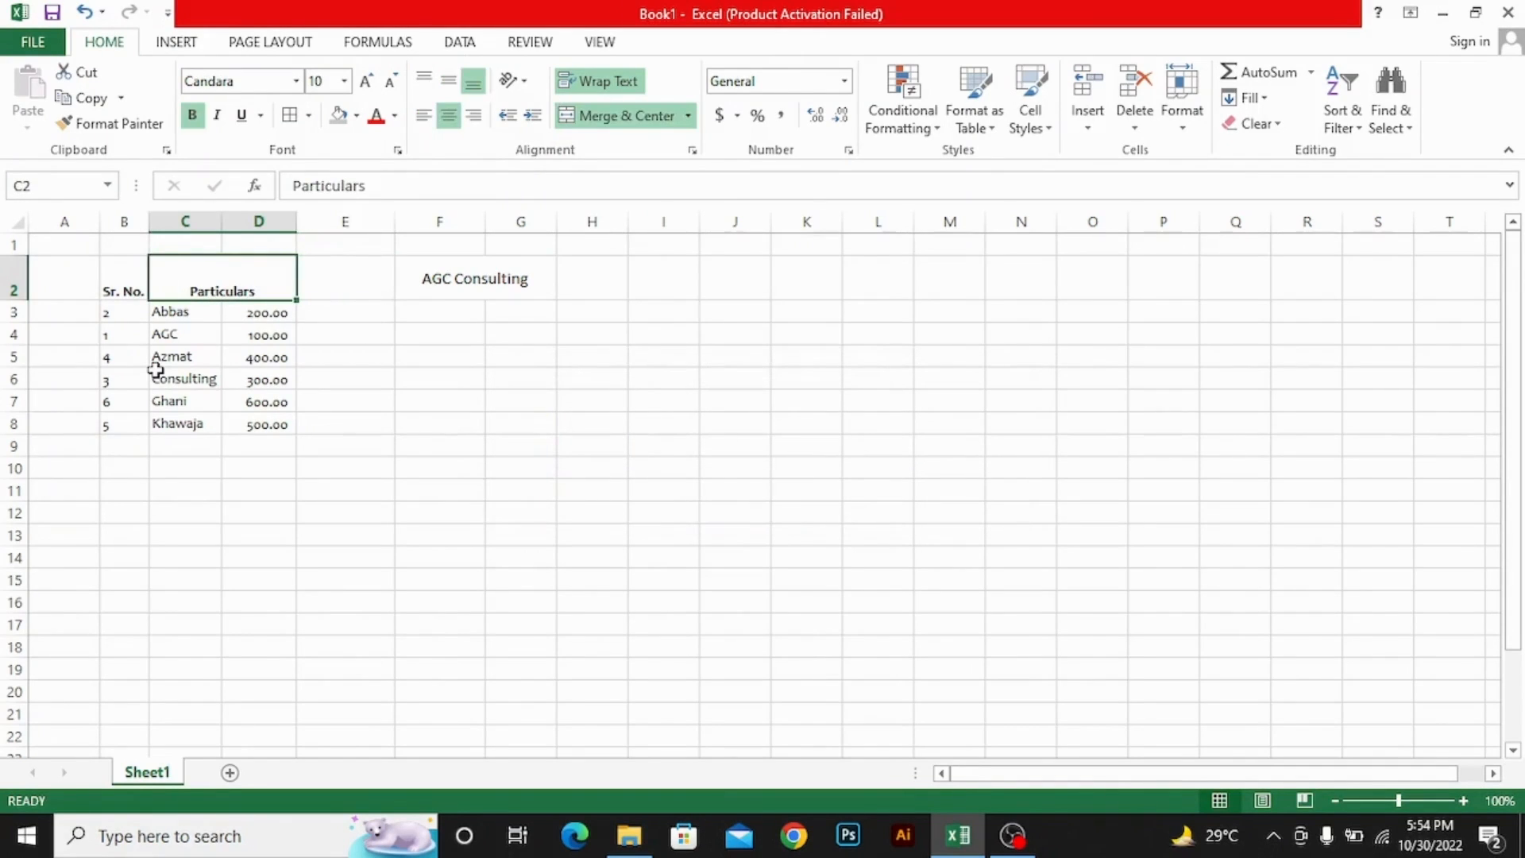
pyautogui.hotkey('ctrl', 'z')
# Go to the Sr. No. header in cell B2
pyautogui.press('Down')
pyautogui.press('Right')
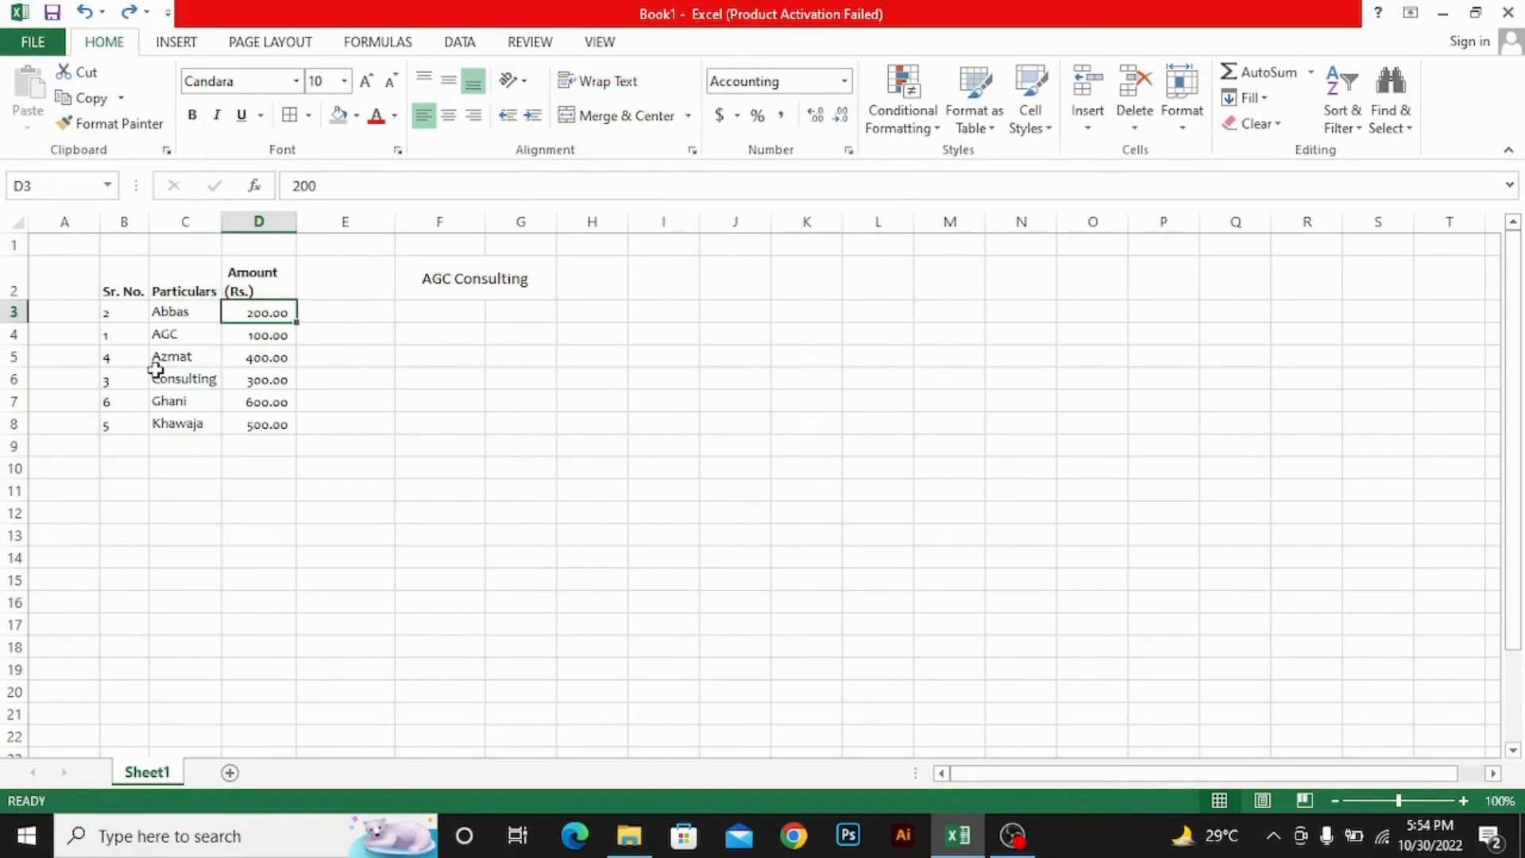
pyautogui.press('Left')
pyautogui.press('Left')
pyautogui.press('Up')
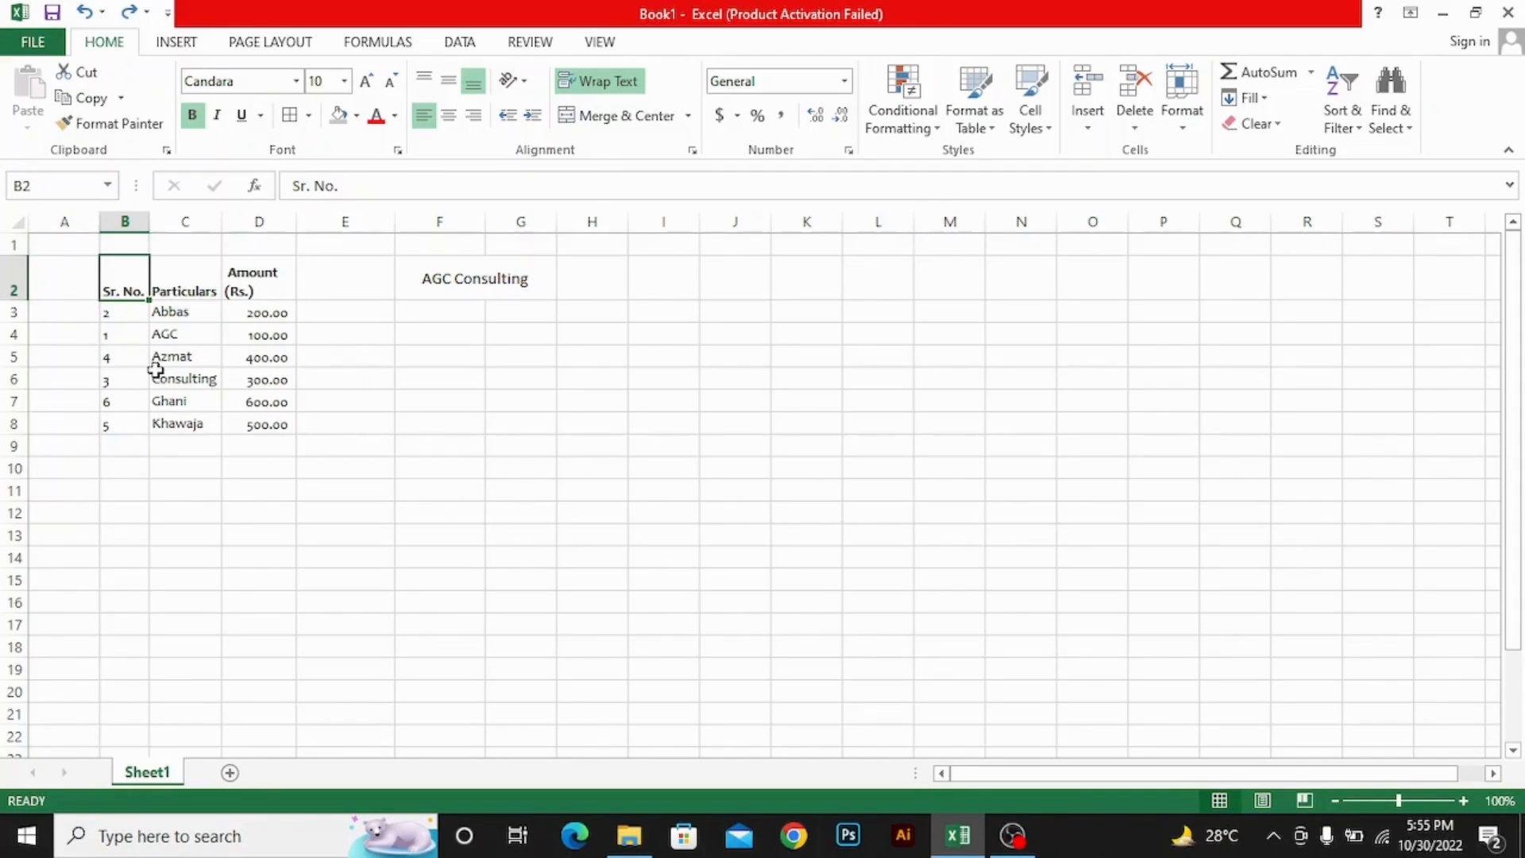
pyautogui.hotkey('ctrl', 'y')
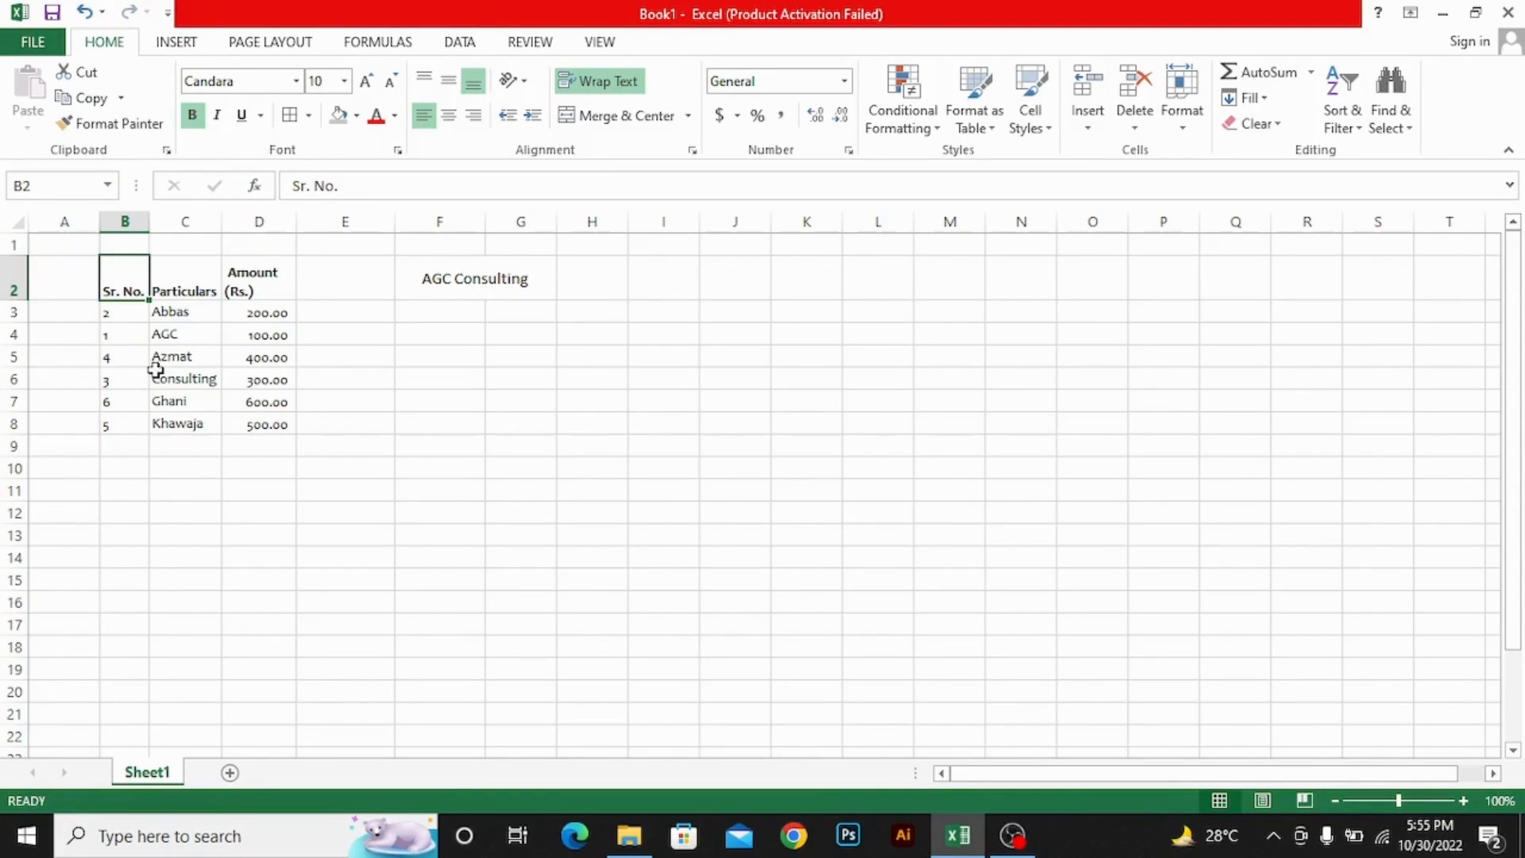